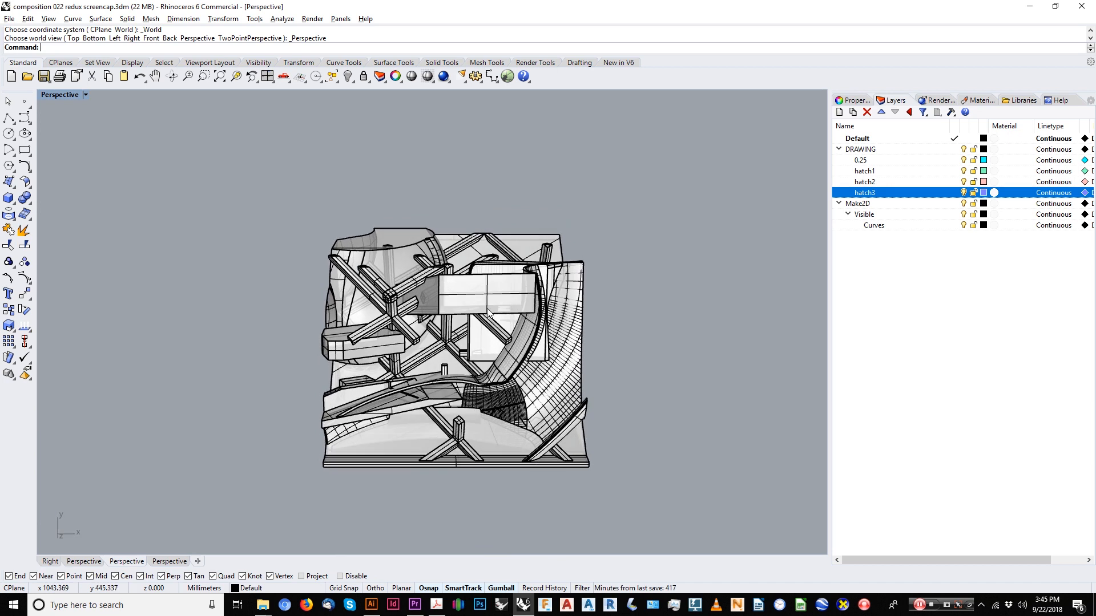
Compare the model's straight Top view with its oblique Perspective view.
{"action": "scroll", "coordinate": [479, 286], "scroll_direction": "down", "scroll_amount": 2}
{"action": "middle_click", "coordinate": [472, 285]}
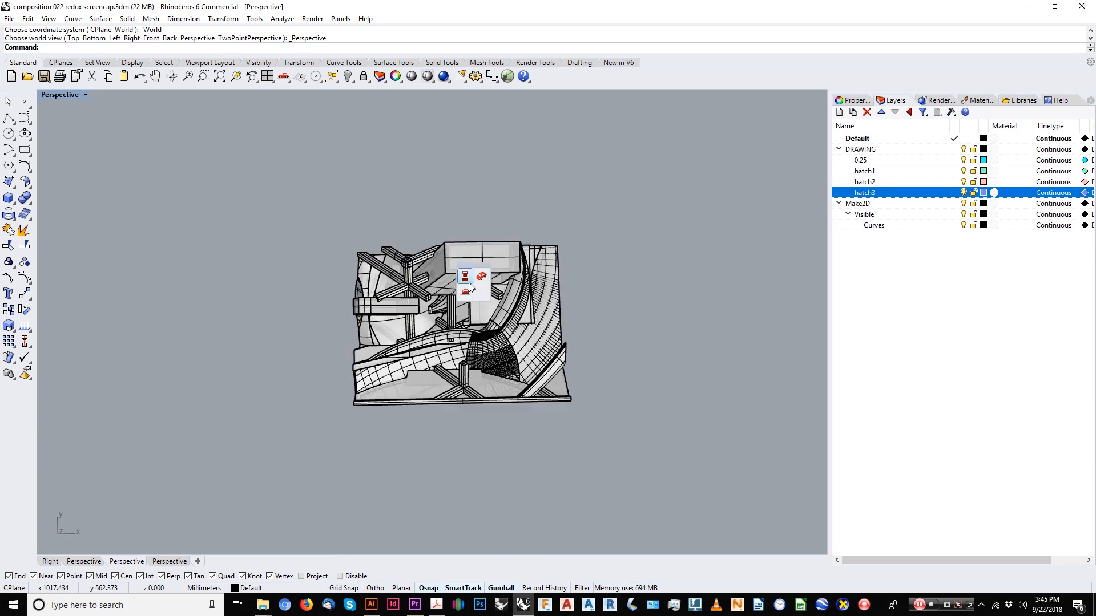
{"action": "left_click", "coordinate": [467, 282]}
{"action": "scroll", "coordinate": [461, 290], "scroll_direction": "up", "scroll_amount": 8}
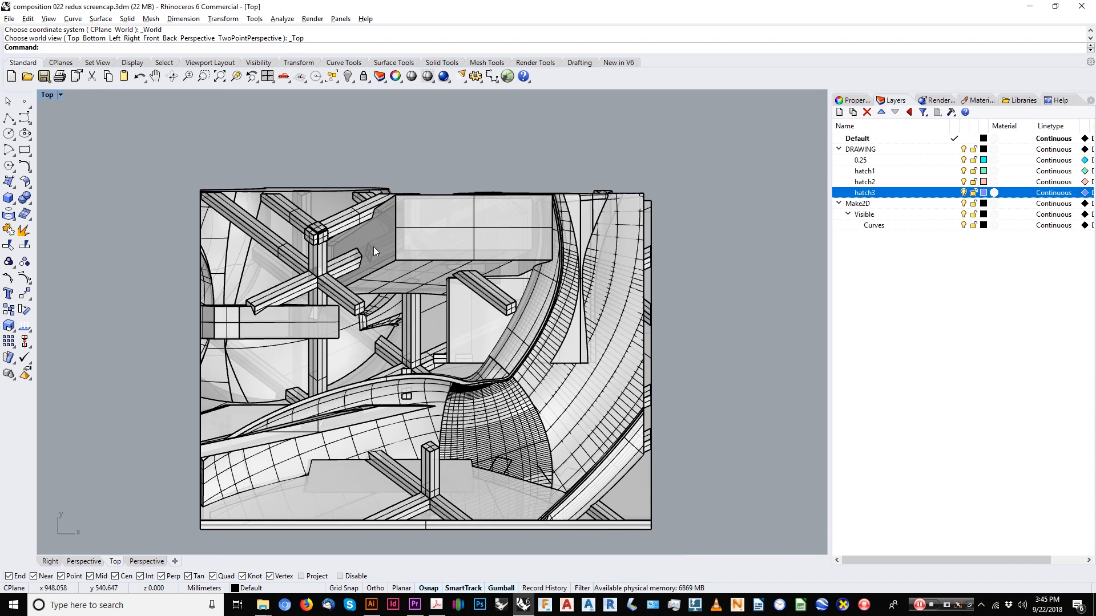
{"action": "scroll", "coordinate": [430, 293], "scroll_direction": "down", "scroll_amount": 4}
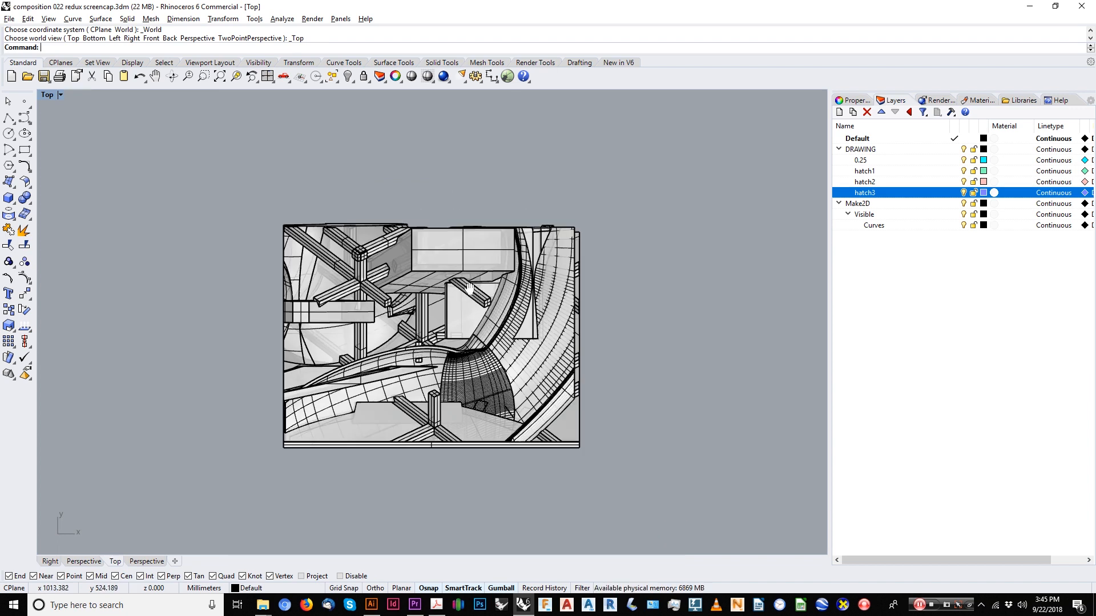
{"action": "right_click_drag", "start_coordinate": [430, 292], "coordinate": [462, 342]}
{"action": "left_click", "coordinate": [407, 238]}
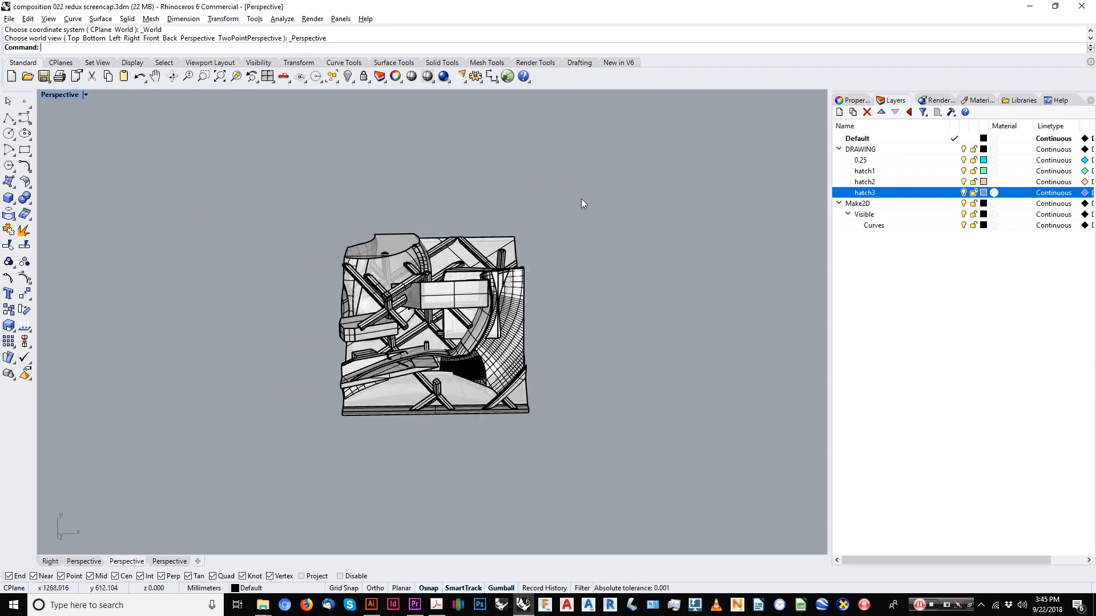
Select the entire model and switch to the Right view.
{"action": "left_click_drag", "start_coordinate": [582, 203], "coordinate": [328, 453]}
{"action": "middle_click", "coordinate": [553, 419]}
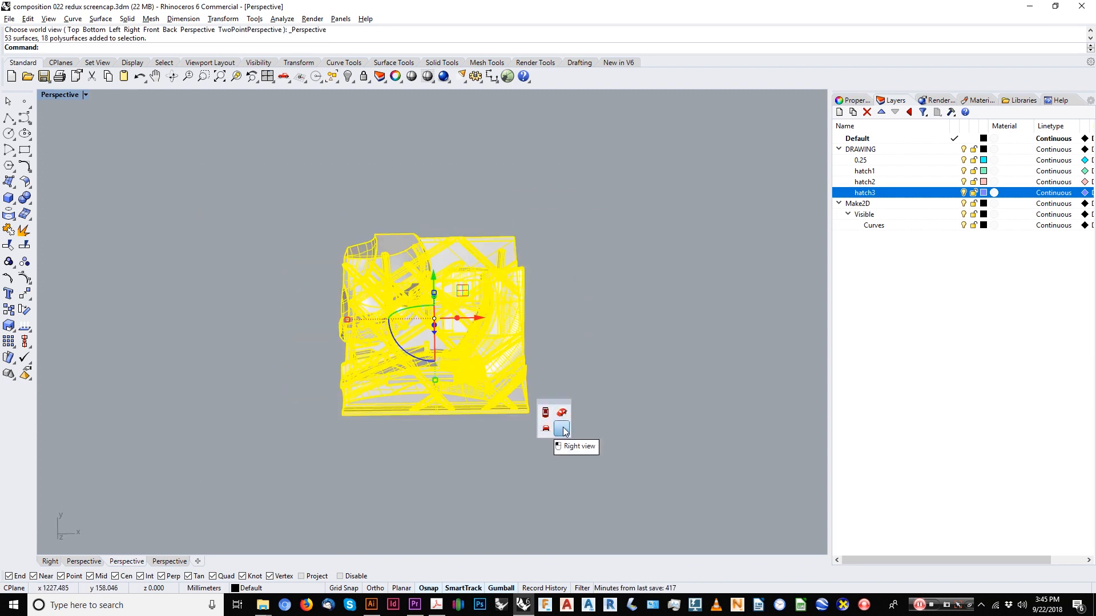
{"action": "left_click", "coordinate": [562, 429]}
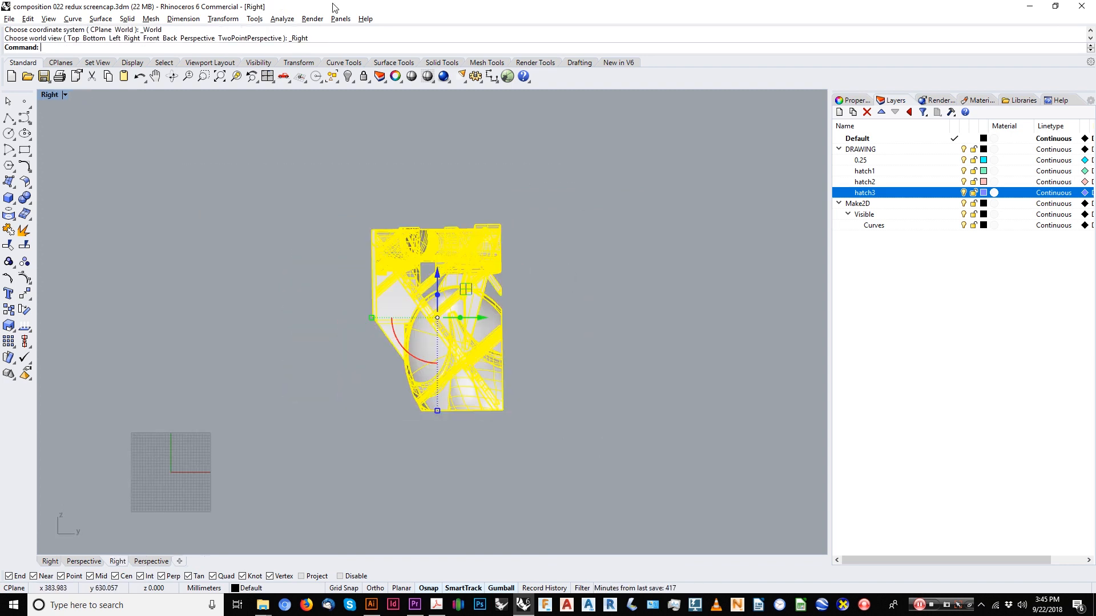
{"action": "left_click", "coordinate": [290, 83]}
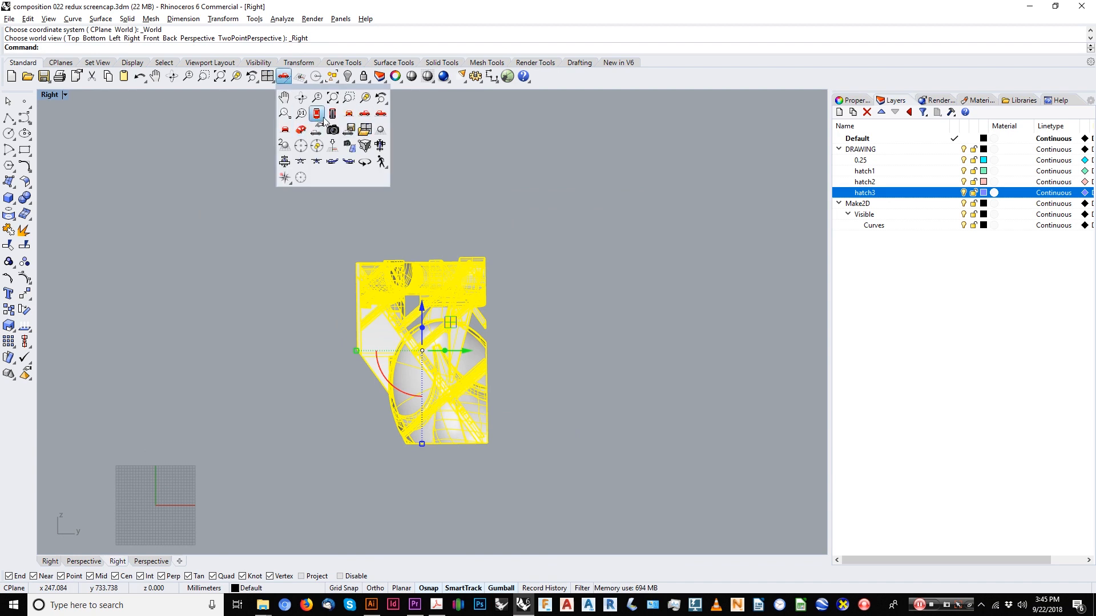
{"action": "right_click_drag", "start_coordinate": [495, 297], "coordinate": [517, 298]}
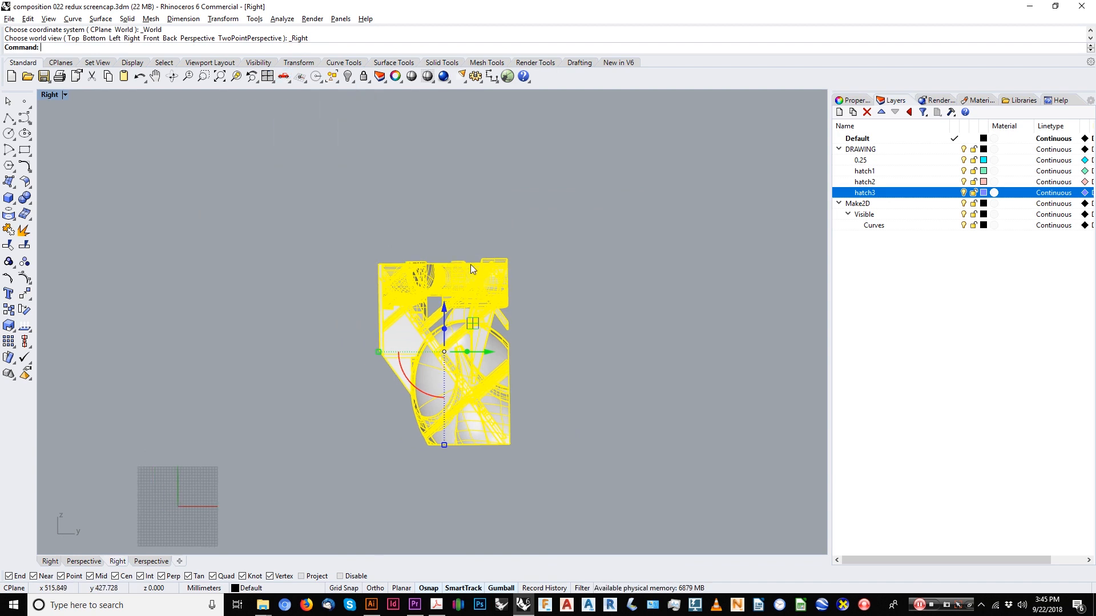
Shear the selected model by 20 degrees from origin point 0, using a vertical reference direction.
{"action": "right_click", "coordinate": [470, 265]}
{"action": "type", "text": "0"}
{"action": "key", "text": "Return"}
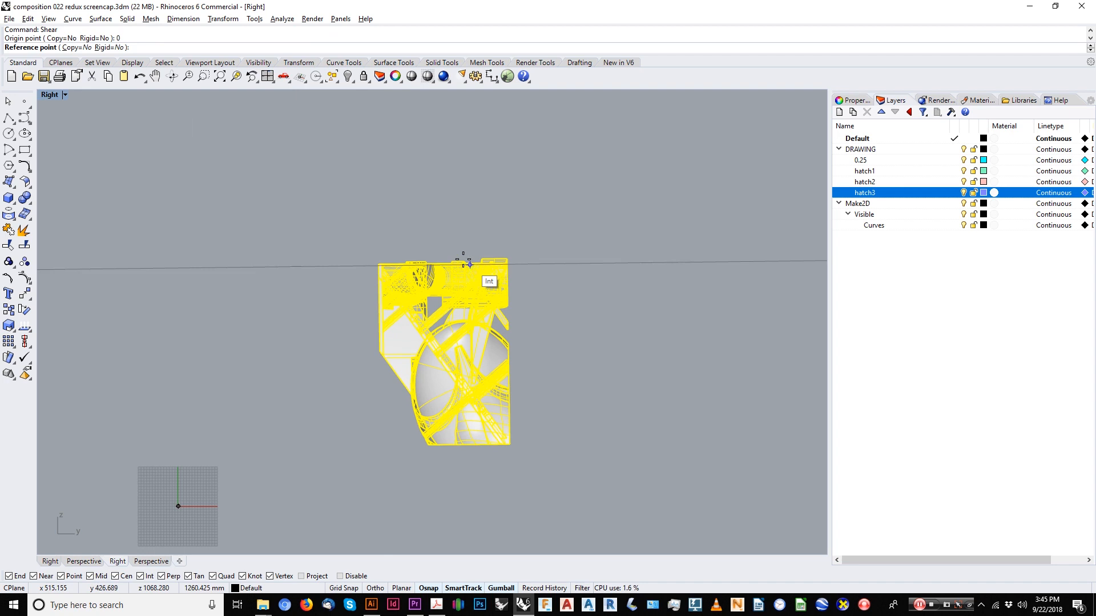
{"action": "scroll", "coordinate": [150, 92], "scroll_direction": "down", "scroll_amount": 3}
{"action": "right_click_drag", "start_coordinate": [187, 171], "coordinate": [364, 300]}
{"action": "left_click", "coordinate": [347, 293]}
{"action": "scroll", "coordinate": [313, 220], "scroll_direction": "down", "scroll_amount": 2}
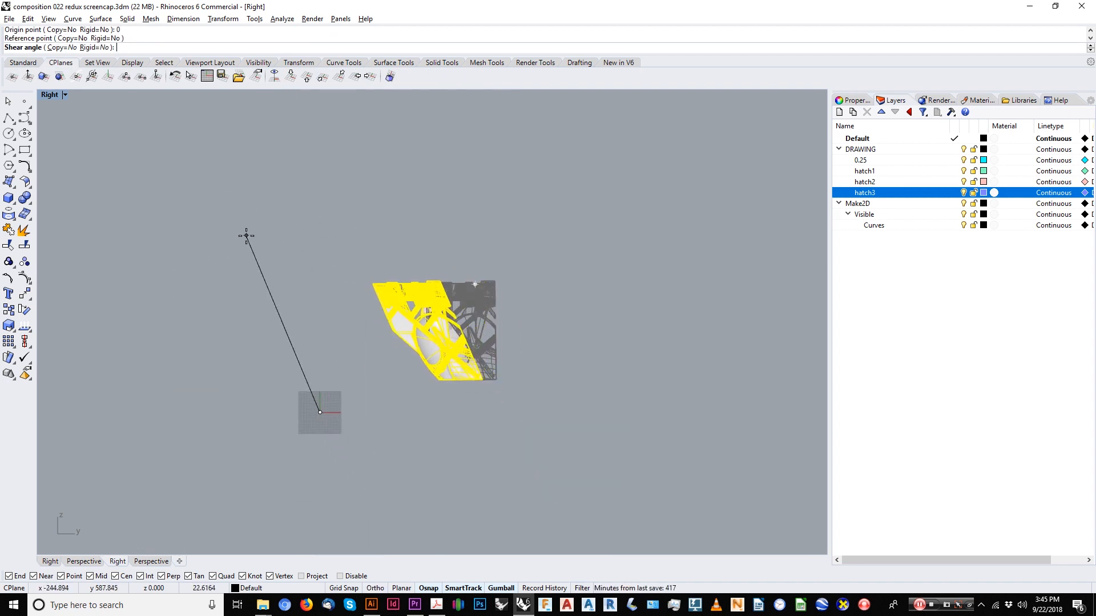
{"action": "type", "text": "20"}
{"action": "key", "text": "Return"}
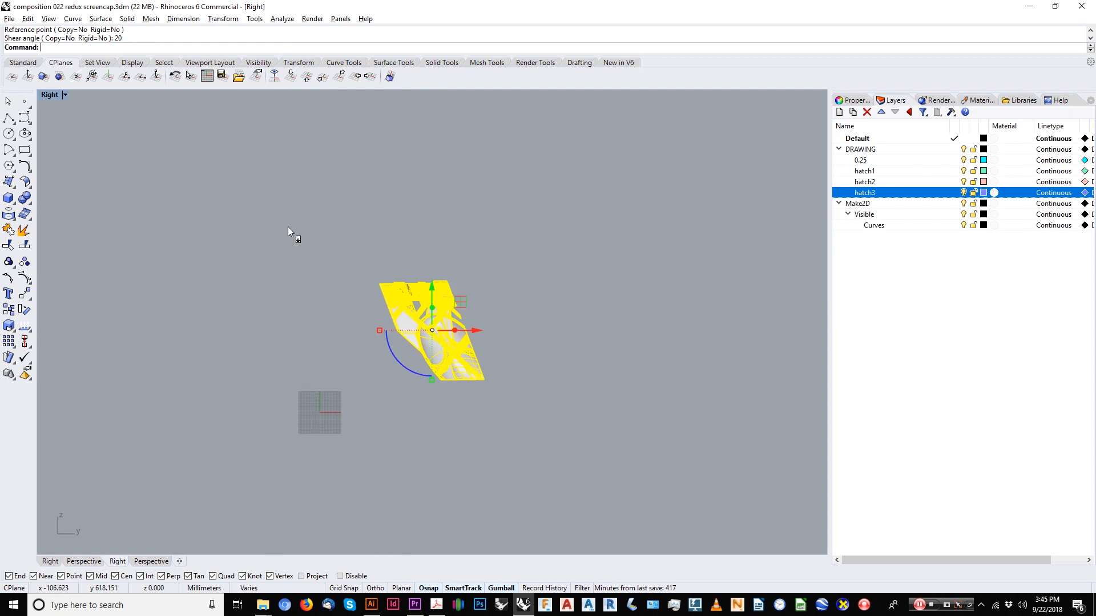
In the Top view, move the sheared model from its lower-right corner to the origin, 0.
{"action": "key", "text": "ctrl+F1"}
{"action": "scroll", "coordinate": [309, 243], "scroll_direction": "up", "scroll_amount": 1}
{"action": "type", "text": "m"}
{"action": "key", "text": "Return"}
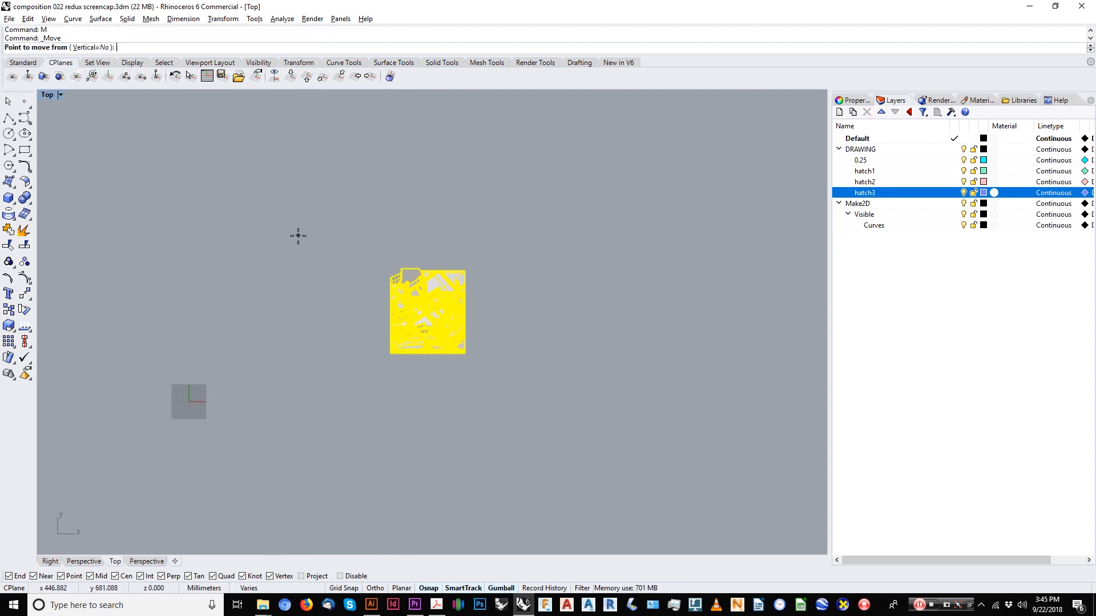
{"action": "left_click", "coordinate": [465, 354]}
{"action": "type", "text": "0"}
{"action": "key", "text": "Return"}
Zoom to the sheared model, deselect it, and examine the oblique result in the Top view.
{"action": "type", "text": "zzs"}
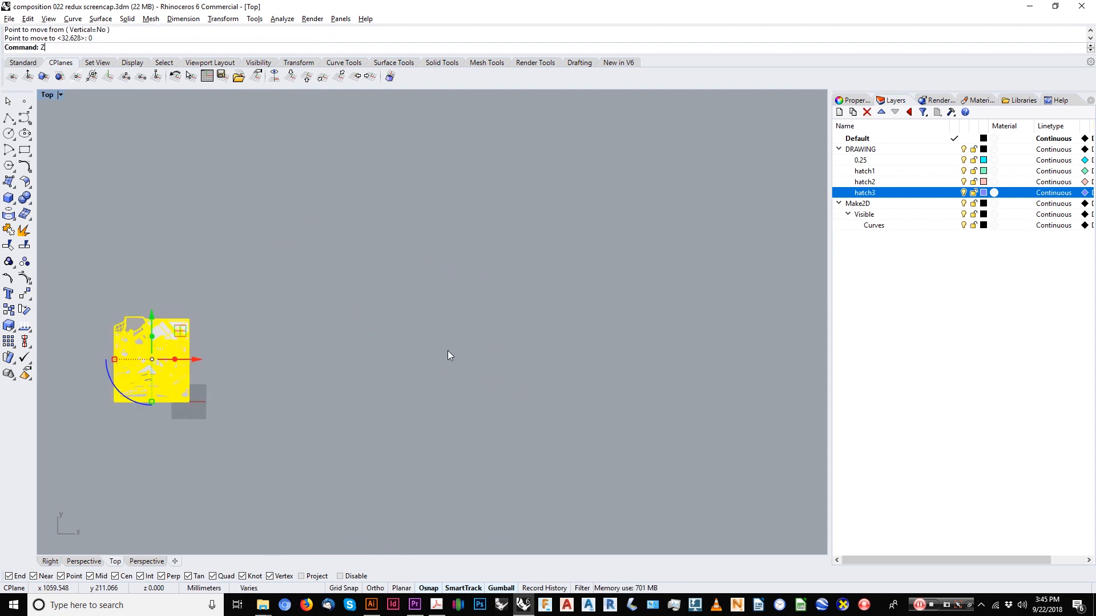
{"action": "key", "text": "Return"}
{"action": "type", "text": "zs"}
{"action": "key", "text": "Return"}
{"action": "key", "text": "Escape"}
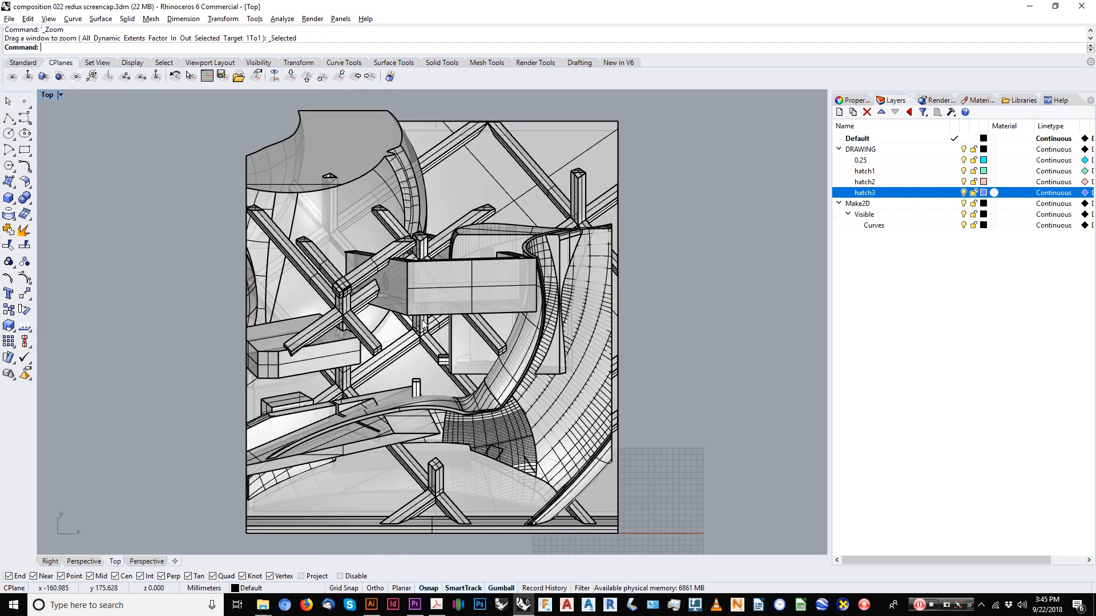
{"action": "right_click_drag", "start_coordinate": [449, 311], "coordinate": [467, 298]}
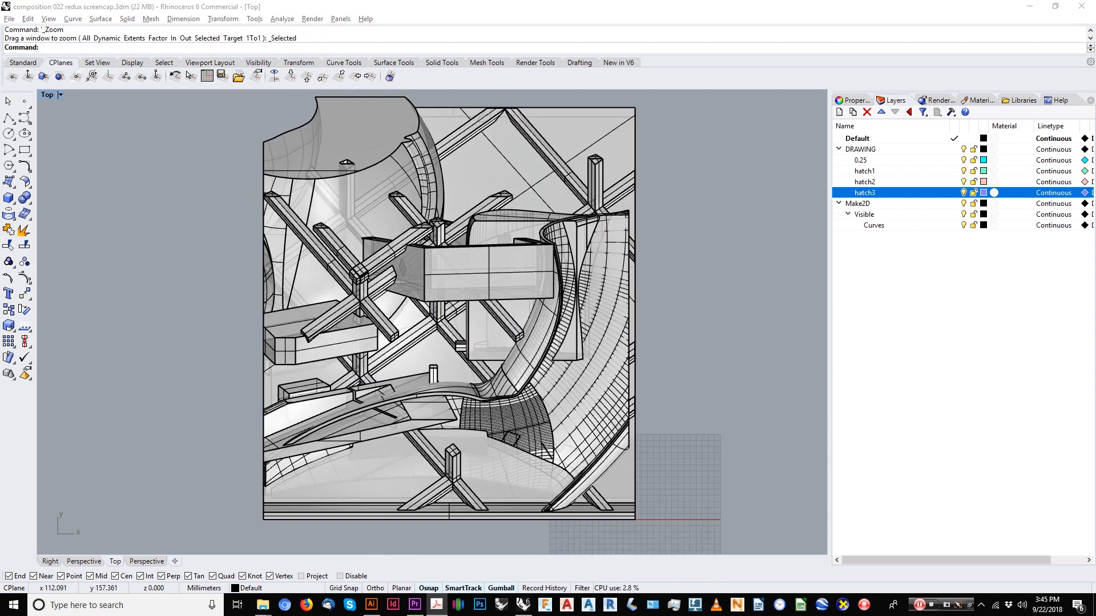
{"action": "scroll", "coordinate": [458, 275], "scroll_direction": "down", "scroll_amount": 3}
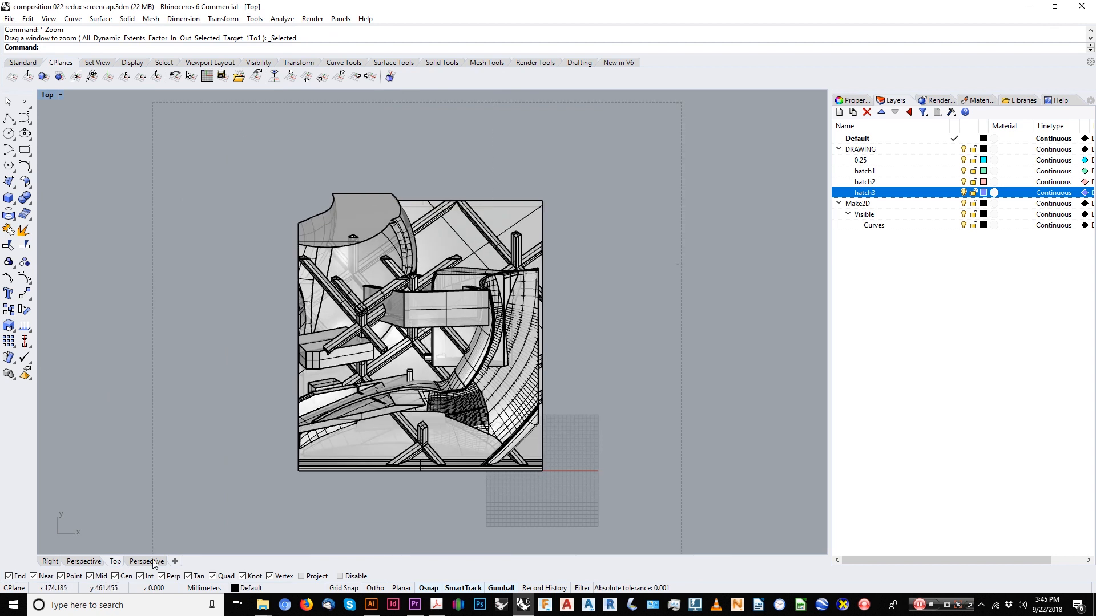
Generate a Make2D drawing of the whole model from the Top view, projected by view and using output layers.
{"action": "key", "text": "ctrl+a"}
{"action": "key", "text": "Escape"}
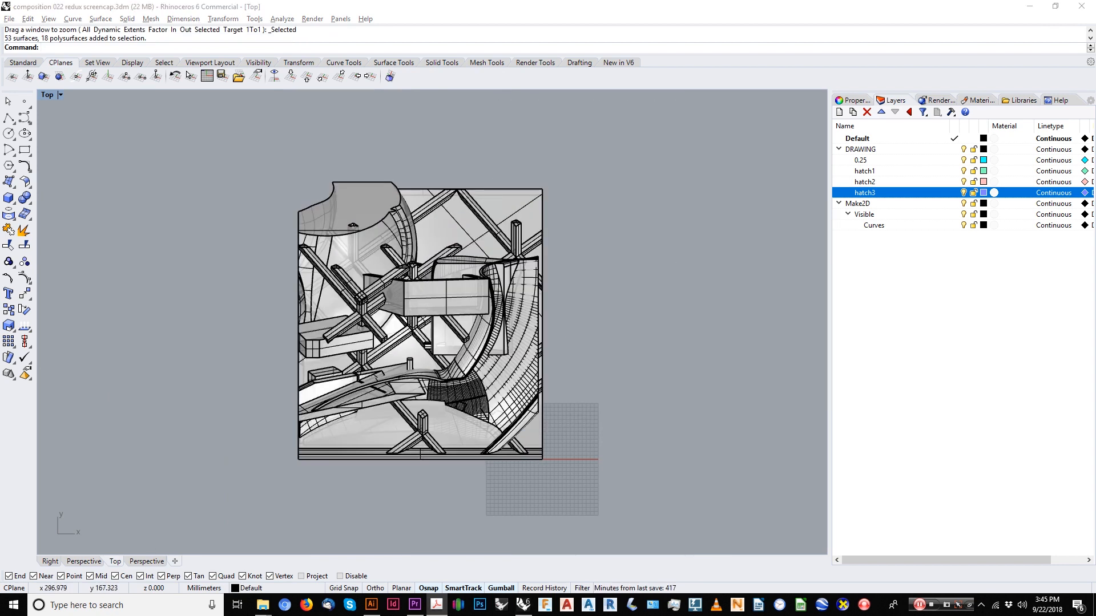
{"action": "key", "text": "ctrl+a"}
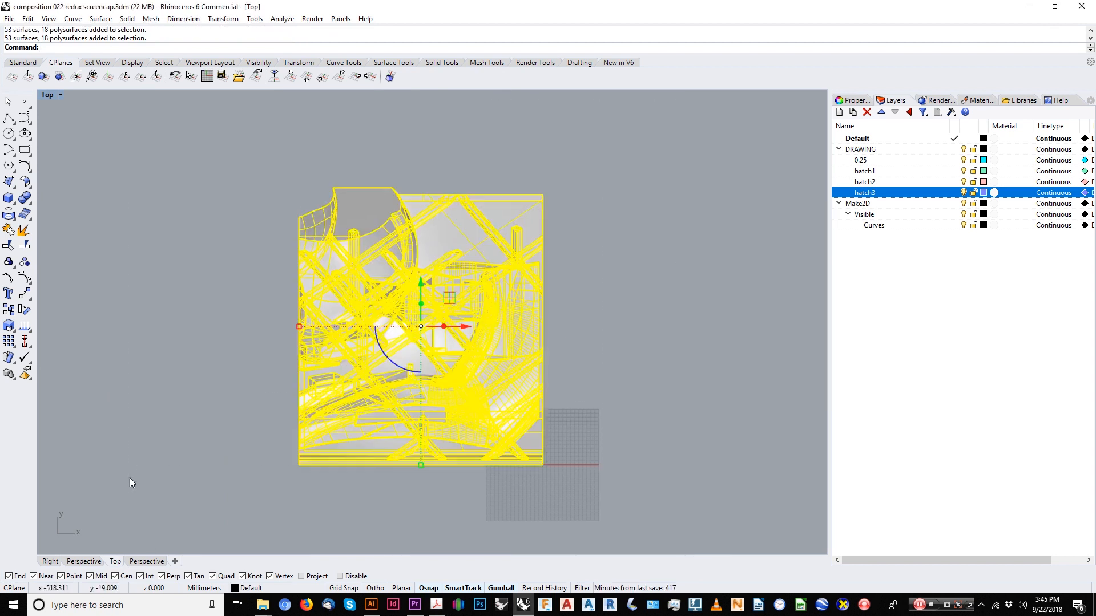
{"action": "scroll", "coordinate": [394, 381], "scroll_direction": "down", "scroll_amount": 3}
{"action": "right_click_drag", "start_coordinate": [474, 396], "coordinate": [490, 350]}
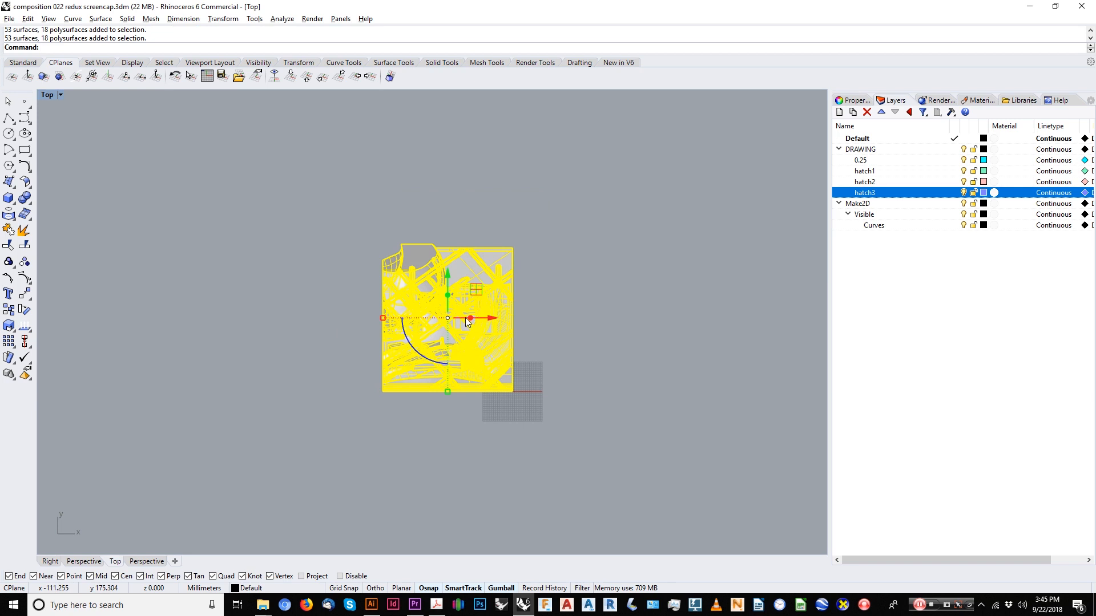
{"action": "key", "text": "Return"}
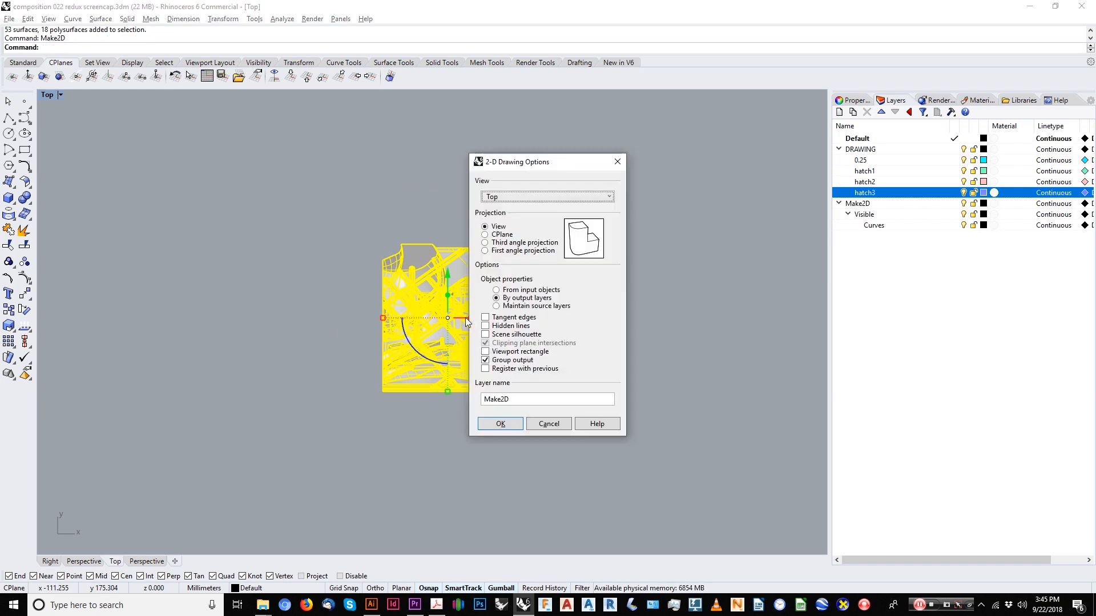
{"action": "key", "text": "Return"}
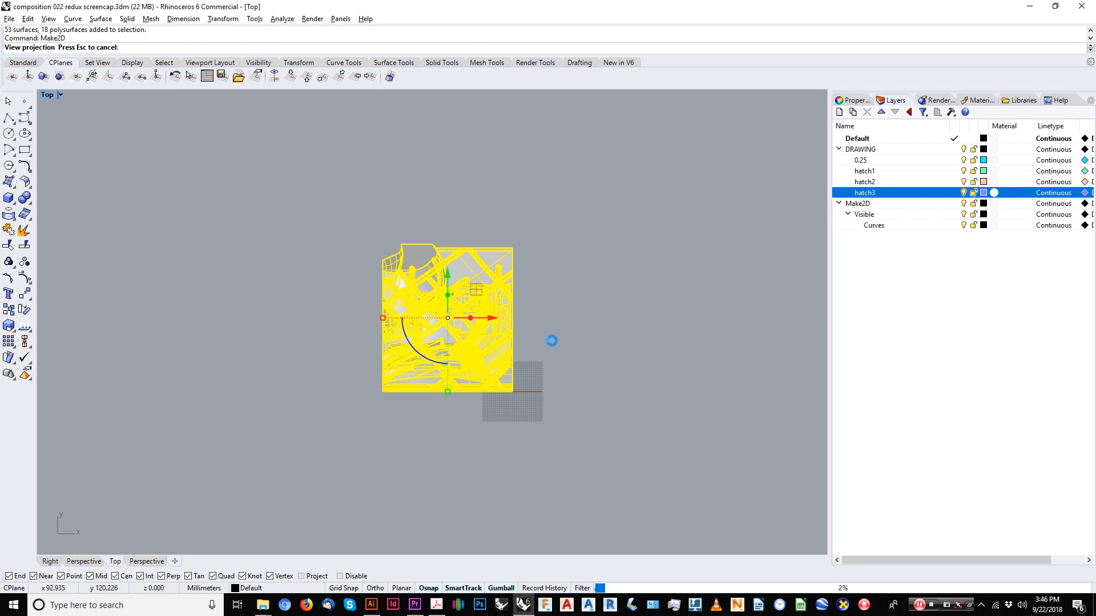
{"action": "left_click", "coordinate": [271, 612]}
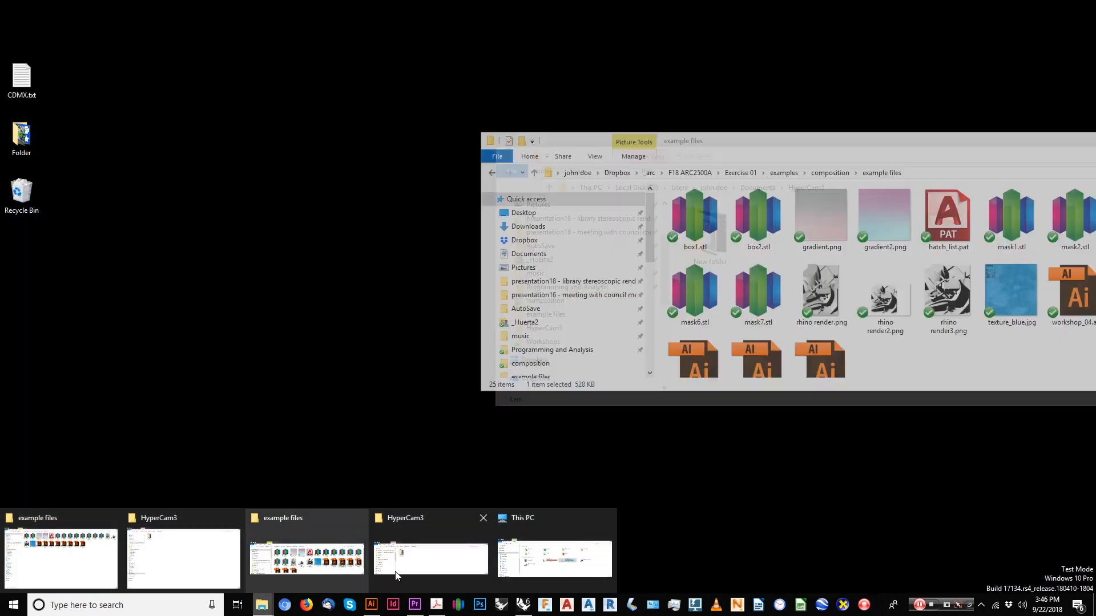
{"action": "mouse_move", "coordinate": [385, 565]}
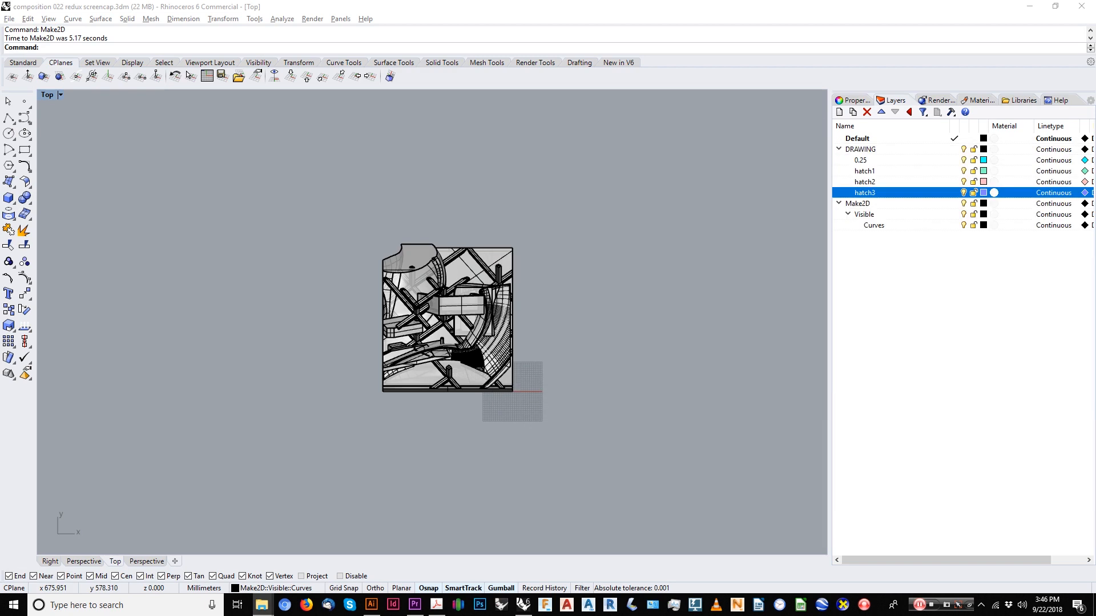
Move the generated 2D linework in the negative X direction and deselect it.
{"action": "right_click_drag", "start_coordinate": [613, 371], "coordinate": [634, 408]}
{"action": "scroll", "coordinate": [568, 354], "scroll_direction": "down", "scroll_amount": 15}
{"action": "scroll", "coordinate": [676, 341], "scroll_direction": "up", "scroll_amount": 19}
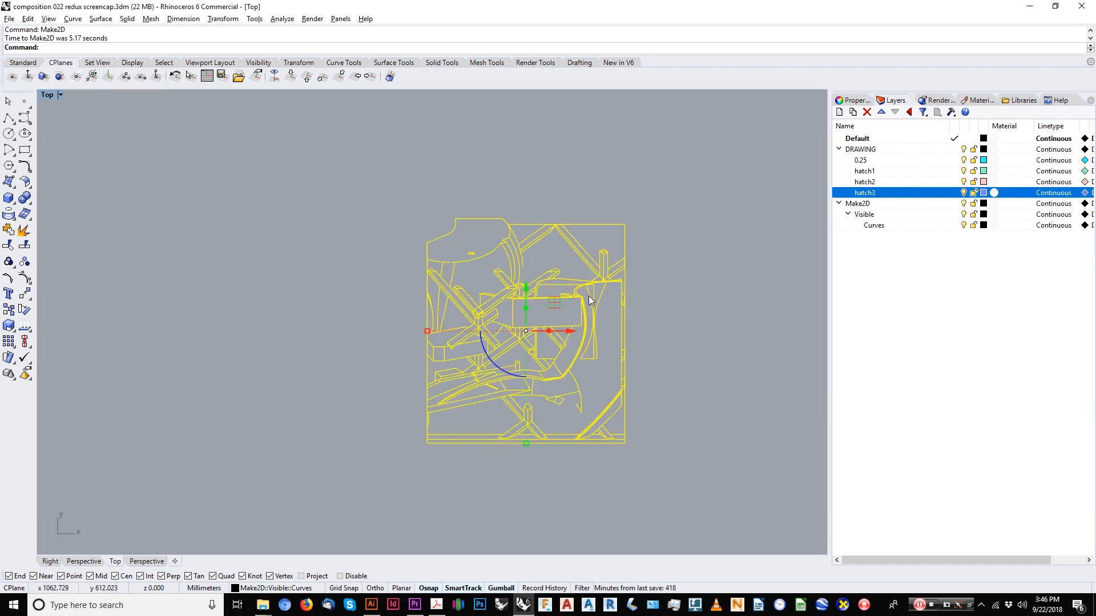
{"action": "right_click_drag", "start_coordinate": [588, 295], "coordinate": [593, 290]}
{"action": "left_click_drag", "start_coordinate": [574, 324], "coordinate": [320, 325]}
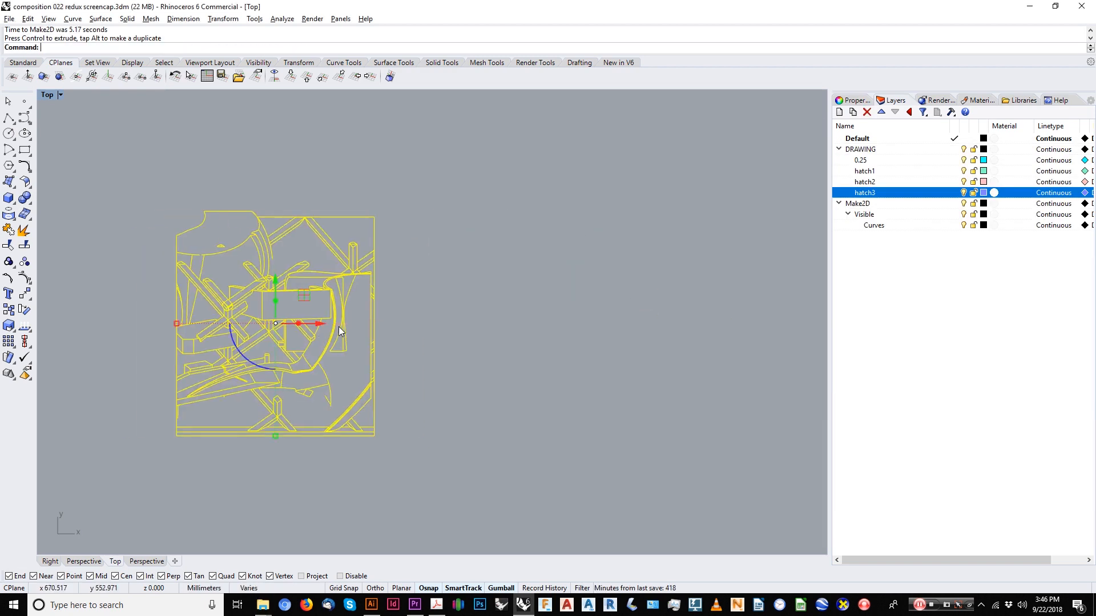
{"action": "right_click_drag", "start_coordinate": [358, 334], "coordinate": [514, 308]}
{"action": "key", "text": "Escape"}
{"action": "scroll", "coordinate": [439, 298], "scroll_direction": "up", "scroll_amount": 2}
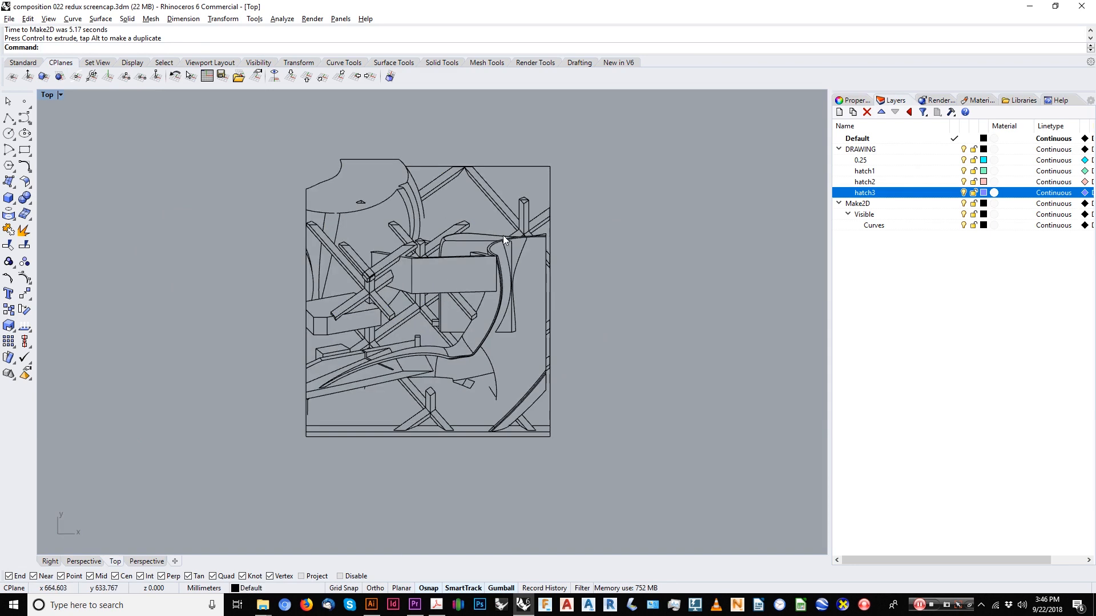
Select all the 2D linework and reassign it to the 0.25 layer under DRAWING.
{"action": "left_click_drag", "start_coordinate": [617, 112], "coordinate": [194, 496]}
{"action": "right_click", "coordinate": [883, 159]}
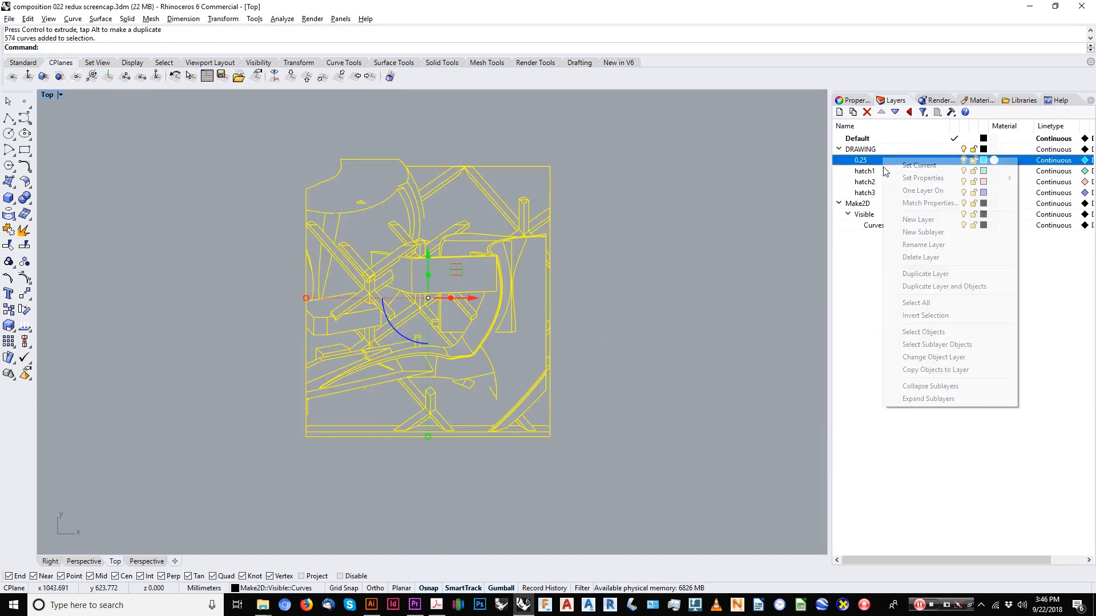
{"action": "left_click", "coordinate": [934, 357]}
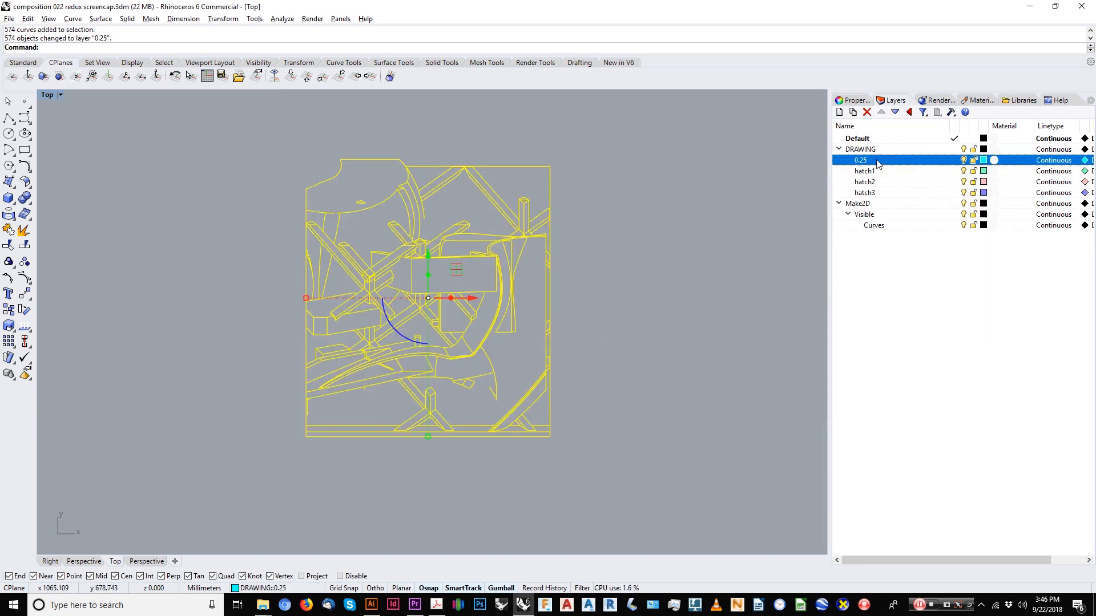
Trim the short stub projecting past a beam edge, using all the selected linework as cutting objects.
{"action": "right_click_drag", "start_coordinate": [444, 212], "coordinate": [460, 214]}
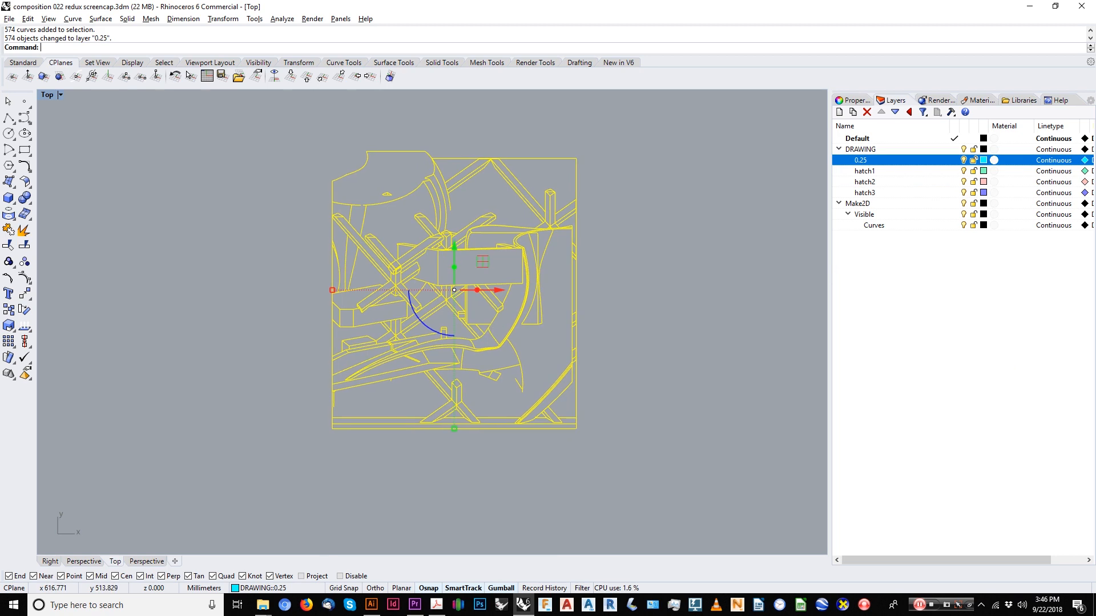
{"action": "type", "text": "trim"}
{"action": "key", "text": "Return"}
{"action": "scroll", "coordinate": [355, 399], "scroll_direction": "up", "scroll_amount": 8}
{"action": "left_click", "coordinate": [396, 307]}
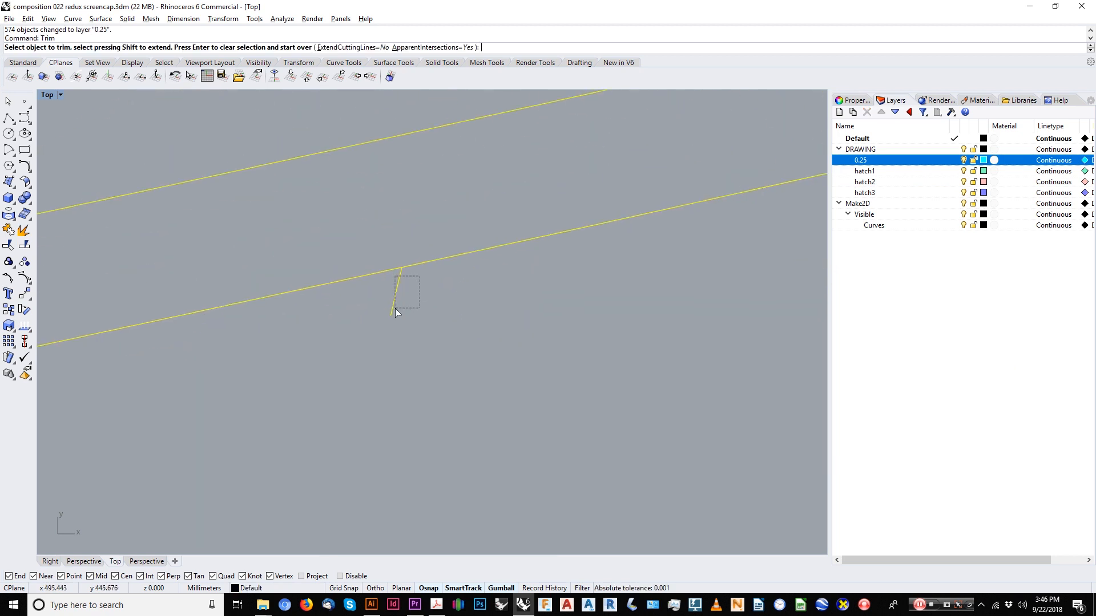
{"action": "scroll", "coordinate": [395, 307], "scroll_direction": "down", "scroll_amount": 8}
{"action": "key", "text": "Return"}
Extend the open vertical curve above the central box down to the selected outline beside the beam joint.
{"action": "scroll", "coordinate": [465, 226], "scroll_direction": "up", "scroll_amount": 4}
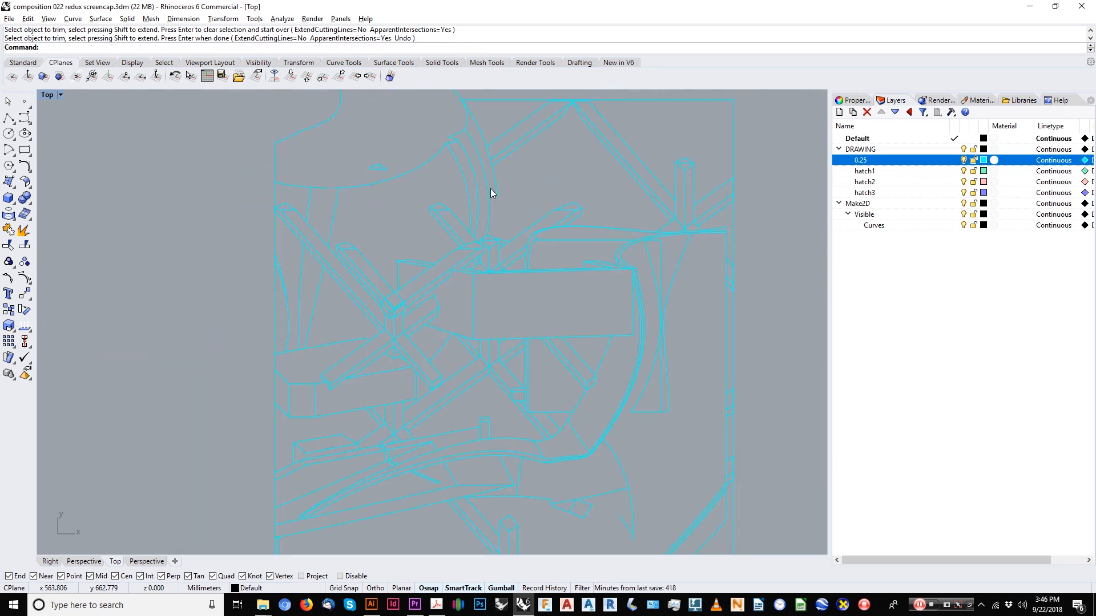
{"action": "scroll", "coordinate": [496, 225], "scroll_direction": "up", "scroll_amount": 6}
{"action": "left_click", "coordinate": [505, 238]}
{"action": "type", "text": "Exi"}
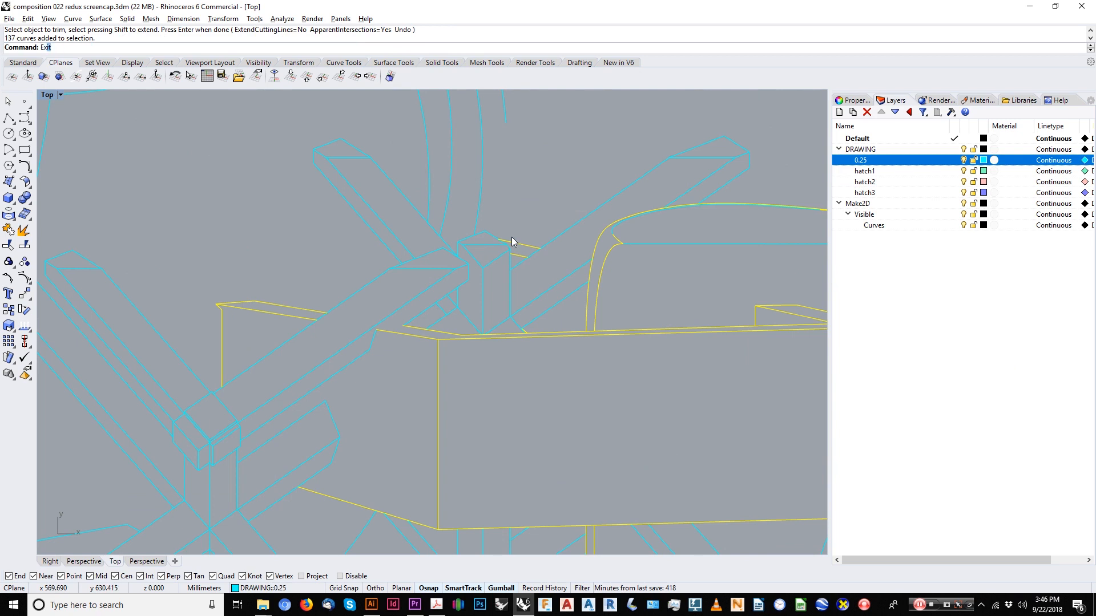
{"action": "type", "text": "tend"}
{"action": "key", "text": "Return"}
{"action": "left_click", "coordinate": [505, 115]}
{"action": "key", "text": "Return"}
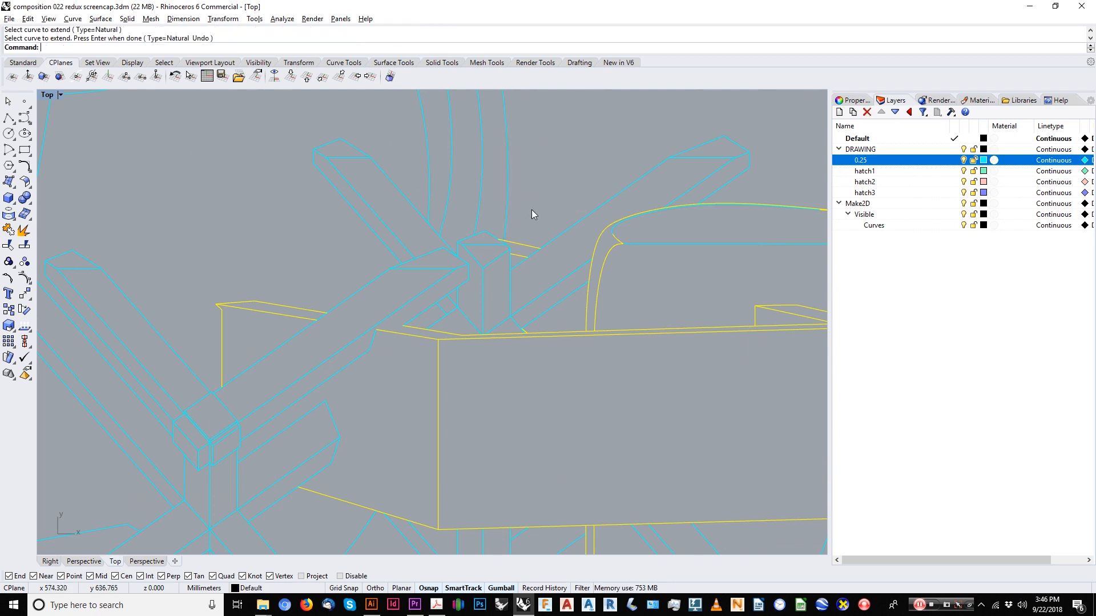
{"action": "key", "text": "Escape"}
Ungroup the linework around the small angular detail inside the arc near the lower-right part of the 2D drawing.
{"action": "scroll", "coordinate": [532, 210], "scroll_direction": "down", "scroll_amount": 9}
{"action": "right_click_drag", "start_coordinate": [529, 203], "coordinate": [522, 187]}
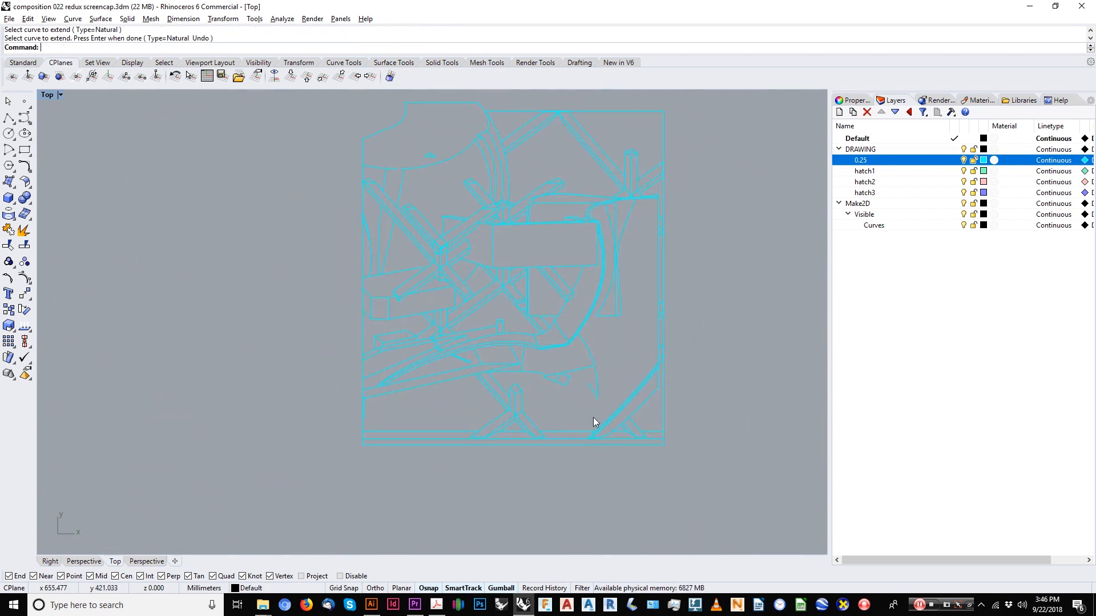
{"action": "scroll", "coordinate": [593, 418], "scroll_direction": "up", "scroll_amount": 6}
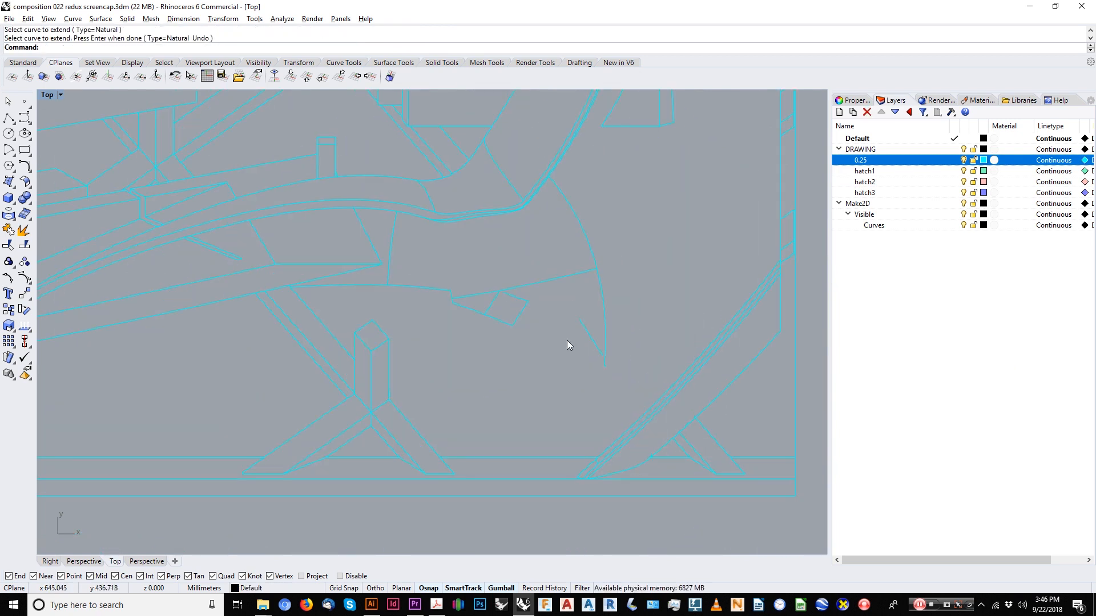
{"action": "left_click", "coordinate": [517, 315]}
{"action": "type", "text": "Ungroup"}
{"action": "key", "text": "Return"}
{"action": "key", "text": "Escape"}
{"action": "left_click_drag", "start_coordinate": [466, 269], "coordinate": [608, 363]}
{"action": "scroll", "coordinate": [605, 354], "scroll_direction": "down", "scroll_amount": 2}
{"action": "key", "text": "Escape"}
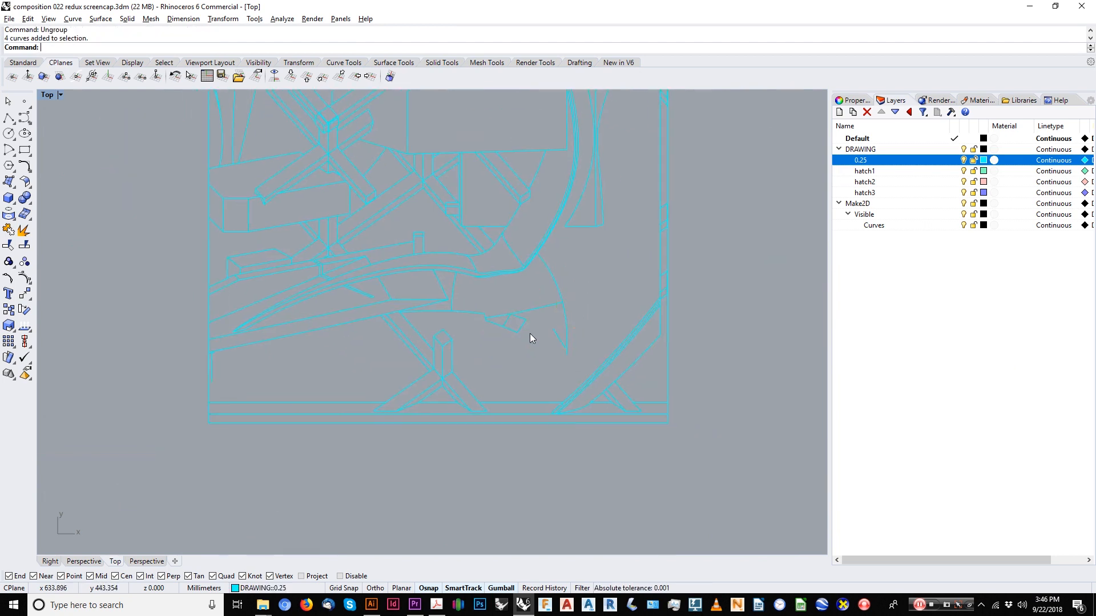
Examine the densely gridded surface and the curved surface edge below it in the shaded model against the 2D linework.
{"action": "scroll", "coordinate": [529, 335], "scroll_direction": "down", "scroll_amount": 5}
{"action": "scroll", "coordinate": [354, 434], "scroll_direction": "up", "scroll_amount": 3}
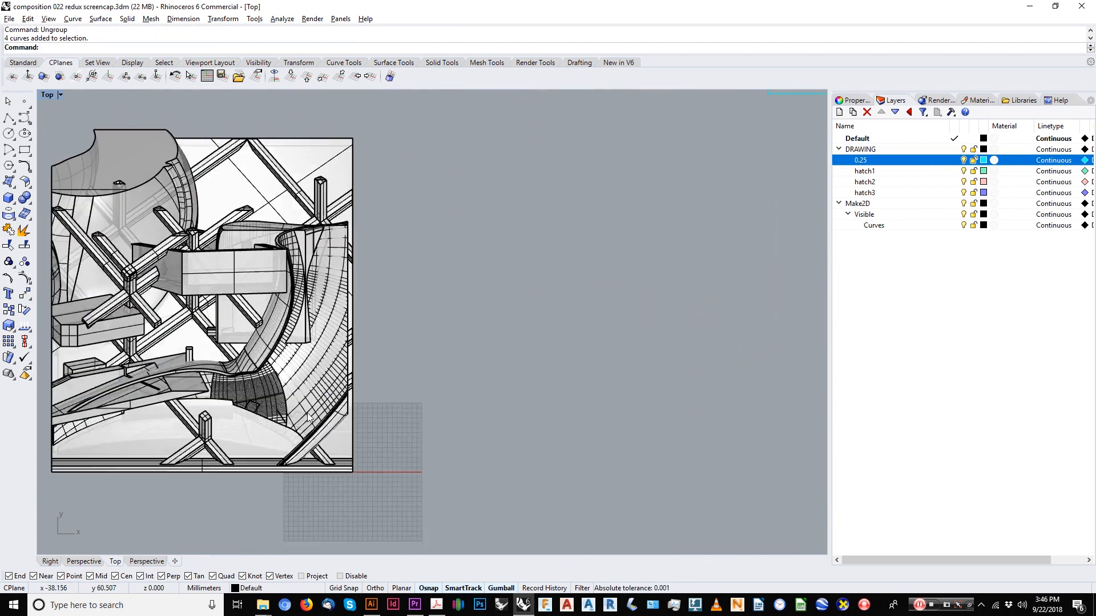
{"action": "scroll", "coordinate": [308, 419], "scroll_direction": "up", "scroll_amount": 2}
{"action": "right_click_drag", "start_coordinate": [291, 439], "coordinate": [460, 402]}
{"action": "scroll", "coordinate": [461, 402], "scroll_direction": "up", "scroll_amount": 6}
{"action": "left_click", "coordinate": [454, 400]}
{"action": "left_click", "coordinate": [485, 444]}
{"action": "key", "text": "Escape"}
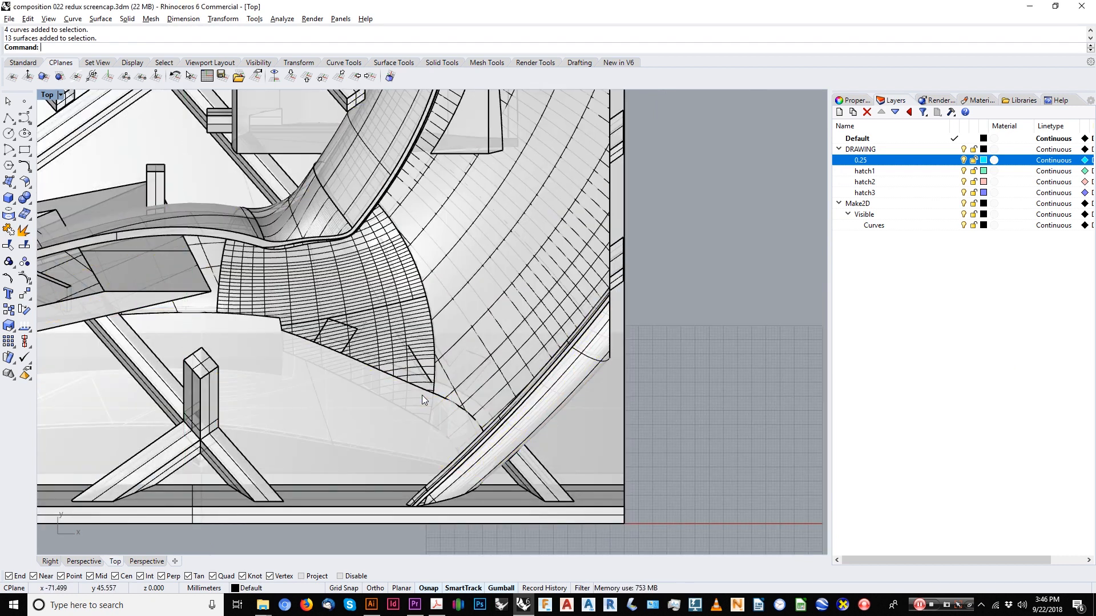
Extract the curved surface bordering the lower edge of the densely gridded area from its polysurface with ExtractSrf.
{"action": "type", "text": "ExtractSrf"}
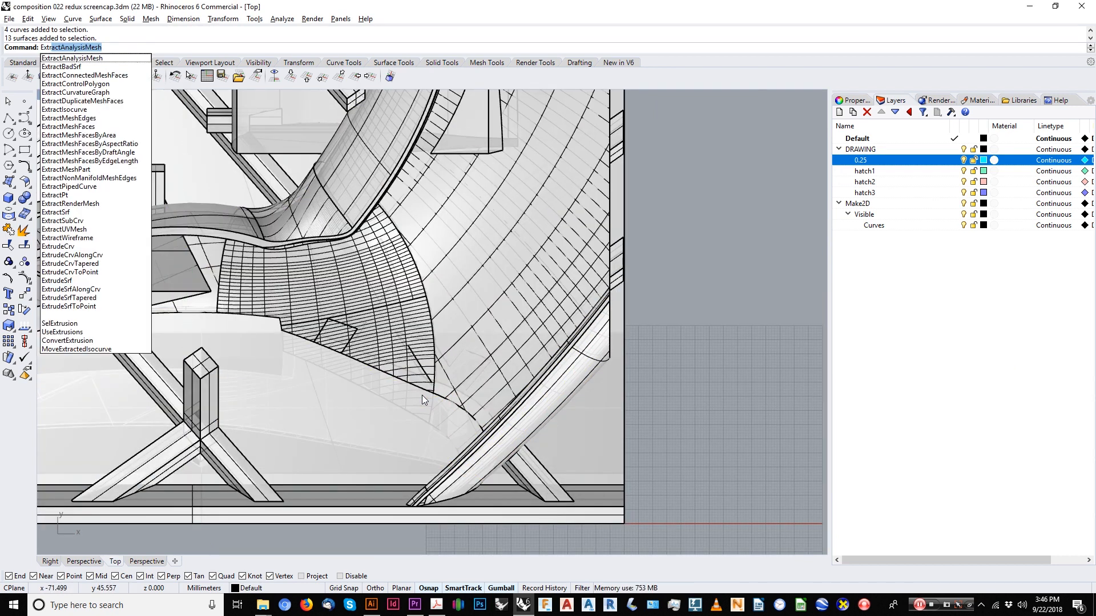
{"action": "key", "text": "Return"}
{"action": "scroll", "coordinate": [286, 345], "scroll_direction": "up", "scroll_amount": 3}
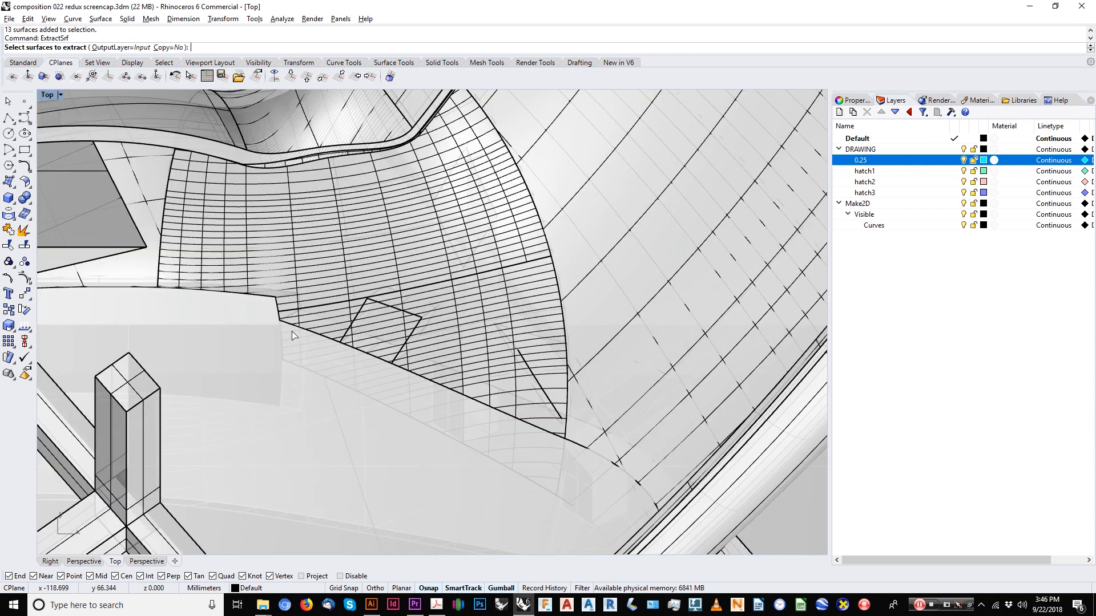
{"action": "left_click", "coordinate": [296, 329]}
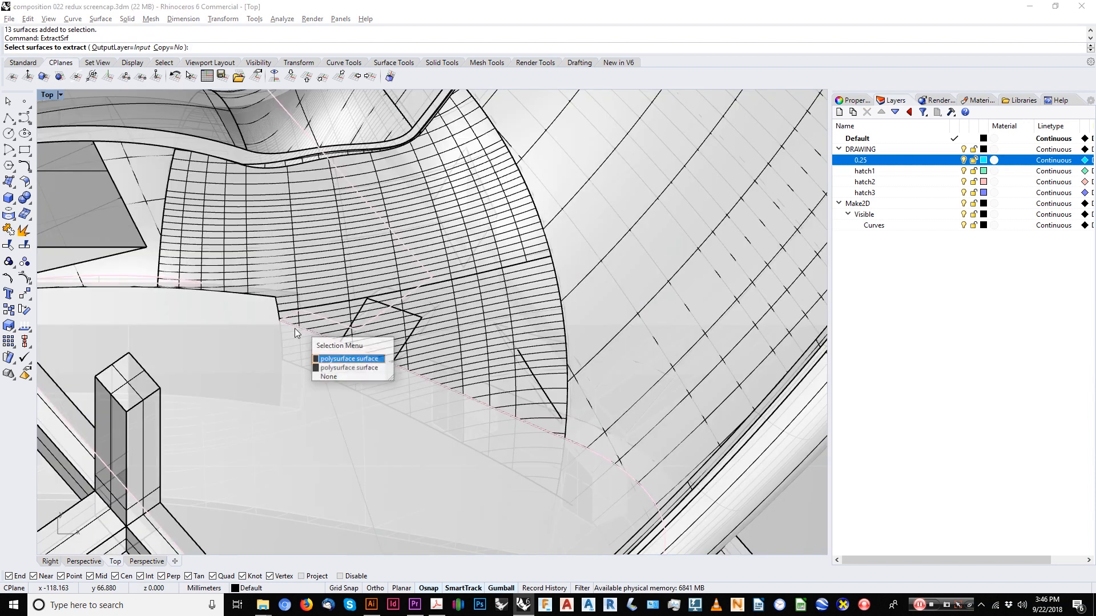
{"action": "left_click", "coordinate": [342, 368]}
{"action": "scroll", "coordinate": [430, 354], "scroll_direction": "down", "scroll_amount": 3}
{"action": "left_click", "coordinate": [432, 351]}
{"action": "right_click_drag", "start_coordinate": [431, 352], "coordinate": [472, 443]}
{"action": "key", "text": "Return"}
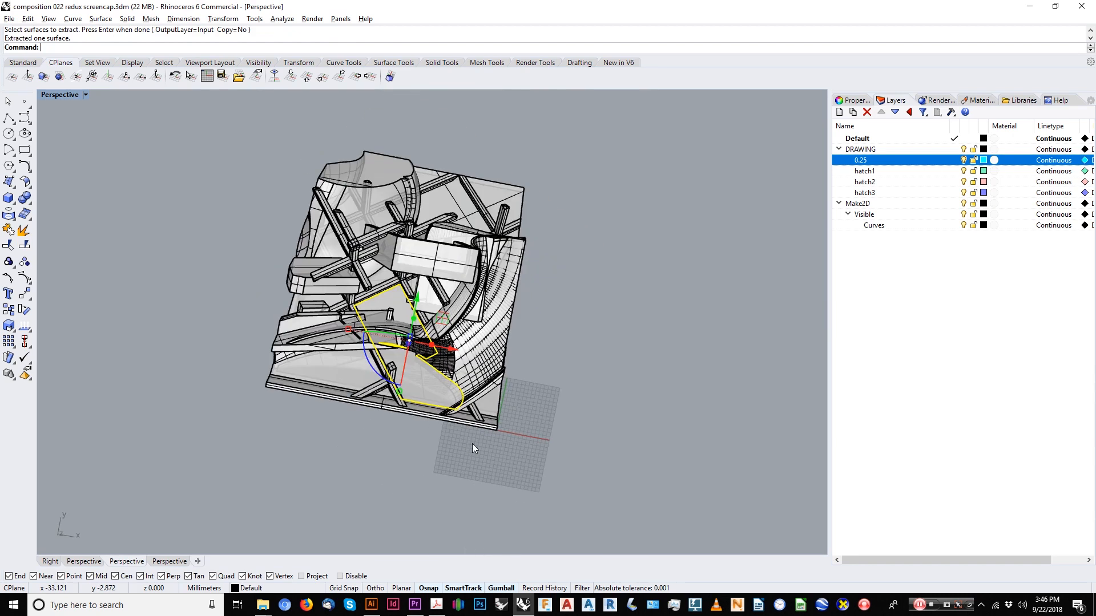
Run Make2D on the extracted surface from the Top view.
{"action": "left_click", "coordinate": [463, 420]}
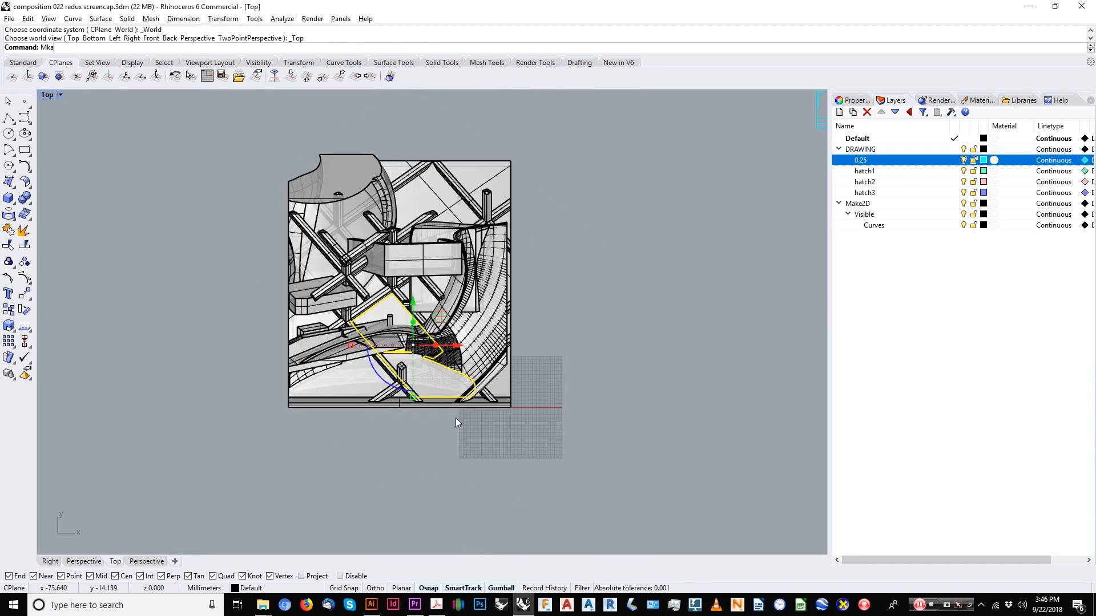
{"action": "key", "text": "BackSpace"}
{"action": "key", "text": "BackSpace"}
{"action": "key", "text": "BackSpace"}
{"action": "key", "text": "Return"}
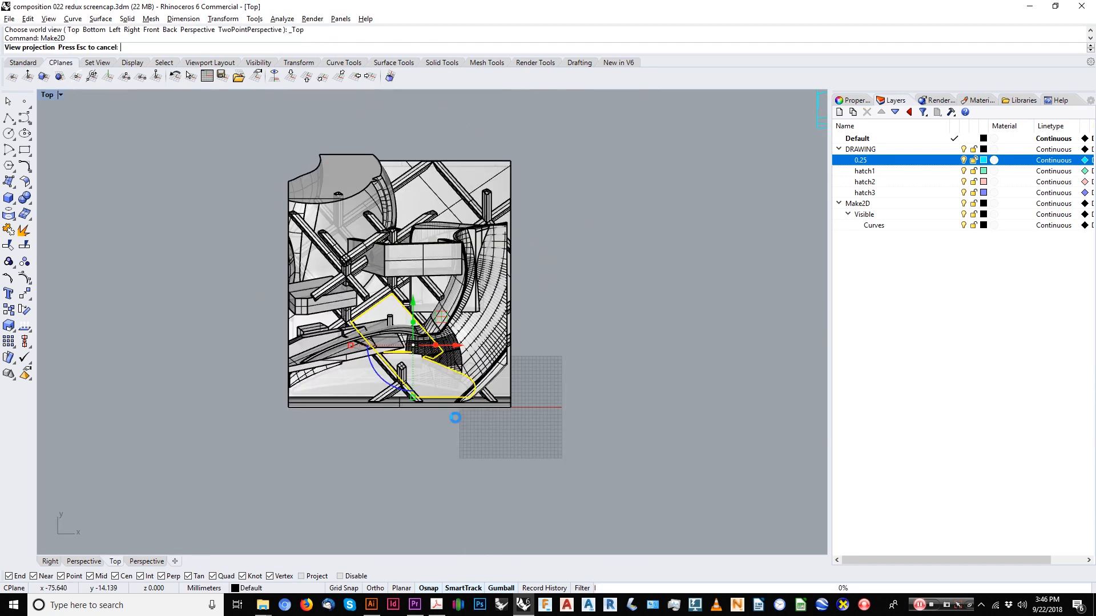
{"action": "scroll", "coordinate": [600, 340], "scroll_direction": "down", "scroll_amount": 5}
{"action": "scroll", "coordinate": [677, 291], "scroll_direction": "up", "scroll_amount": 4}
{"action": "scroll", "coordinate": [677, 291], "scroll_direction": "up", "scroll_amount": 5}
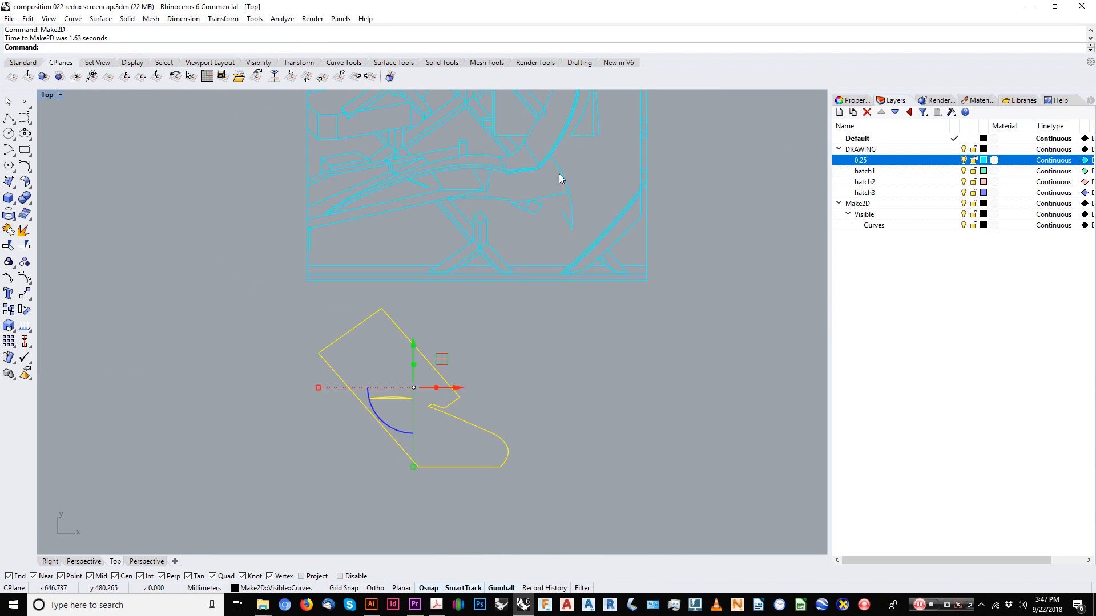
Move the new 2D outline from its notch's pointed corner onto the matching vertex in the cyan linework.
{"action": "type", "text": "m"}
{"action": "key", "text": "Return"}
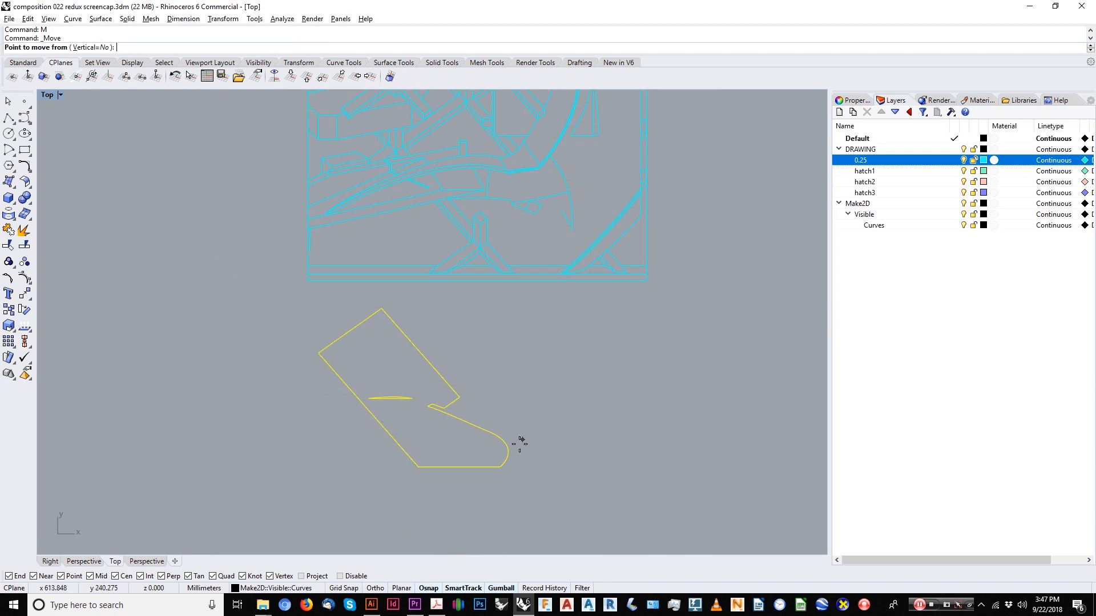
{"action": "left_click", "coordinate": [429, 407]}
{"action": "scroll", "coordinate": [522, 213], "scroll_direction": "up", "scroll_amount": 3}
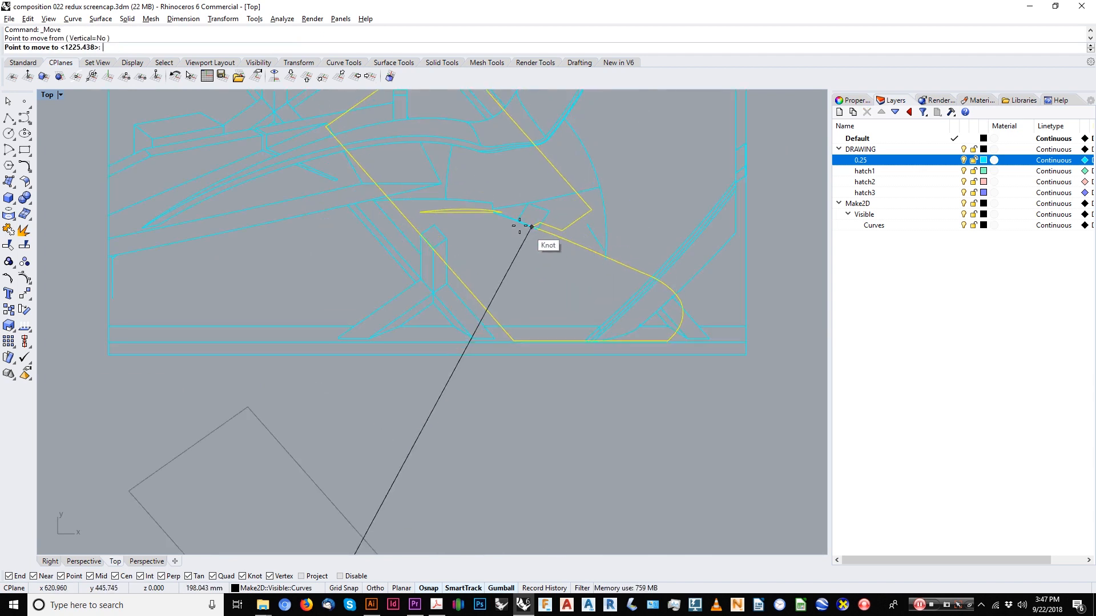
{"action": "left_click", "coordinate": [493, 212]}
{"action": "scroll", "coordinate": [508, 251], "scroll_direction": "down", "scroll_amount": 5}
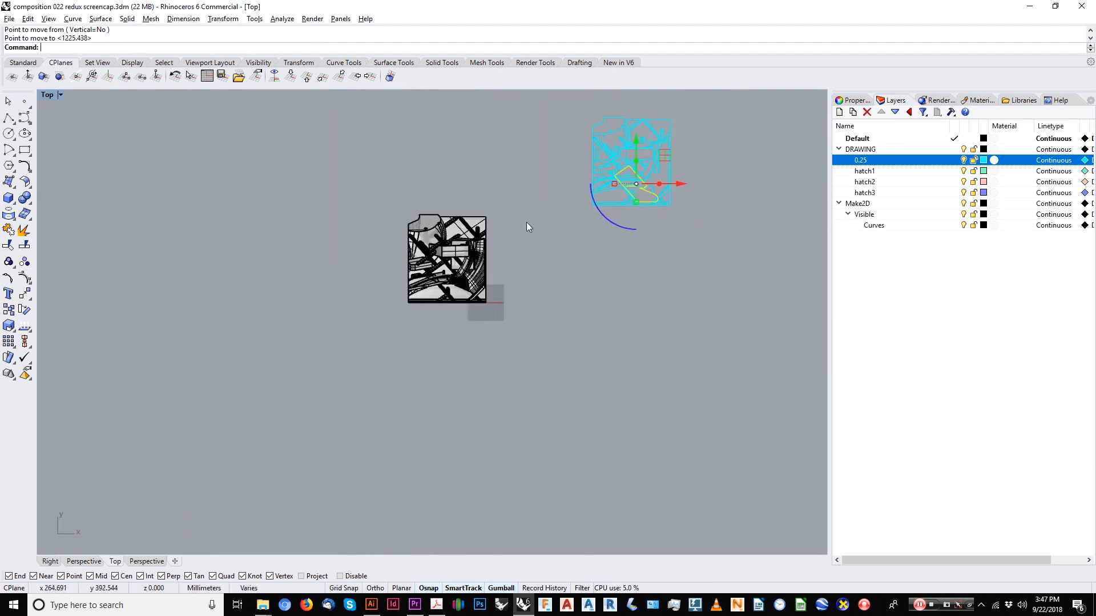
Compare the moved outline's position in the 2D linework with the same surface edge in the shaded model.
{"action": "scroll", "coordinate": [526, 222], "scroll_direction": "up", "scroll_amount": 8}
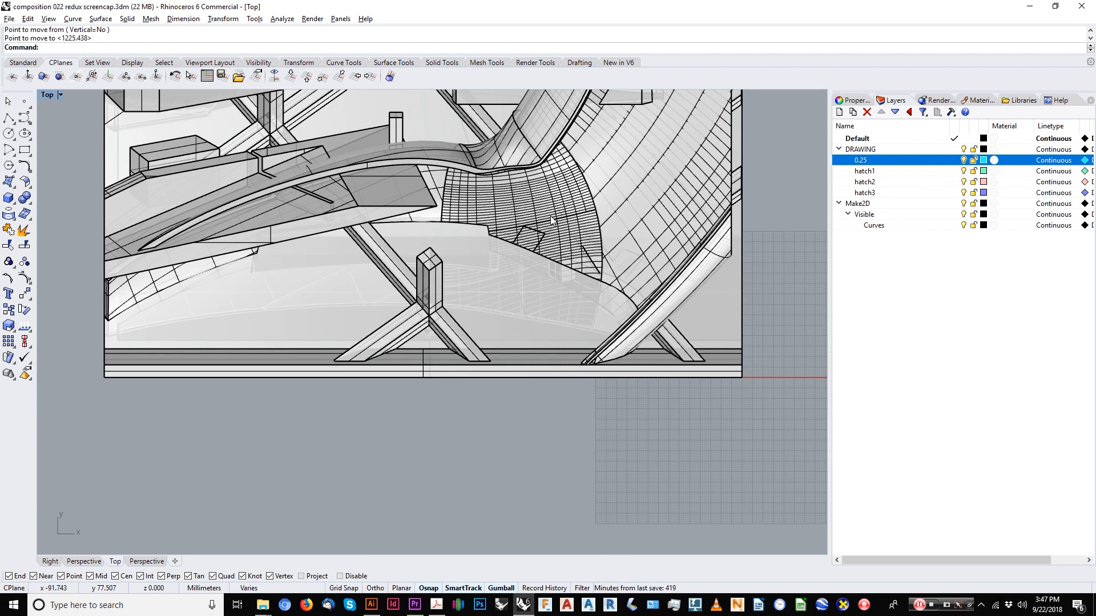
{"action": "scroll", "coordinate": [553, 220], "scroll_direction": "down", "scroll_amount": 6}
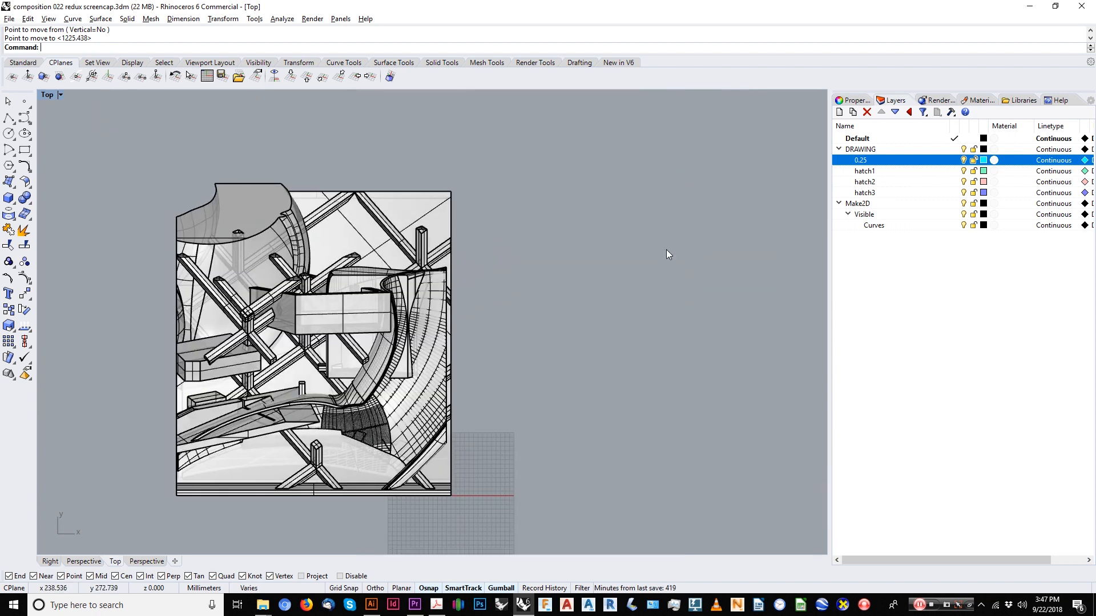
{"action": "scroll", "coordinate": [667, 249], "scroll_direction": "down", "scroll_amount": 7}
{"action": "right_click_drag", "start_coordinate": [666, 248], "coordinate": [536, 332]}
{"action": "scroll", "coordinate": [688, 256], "scroll_direction": "up", "scroll_amount": 20}
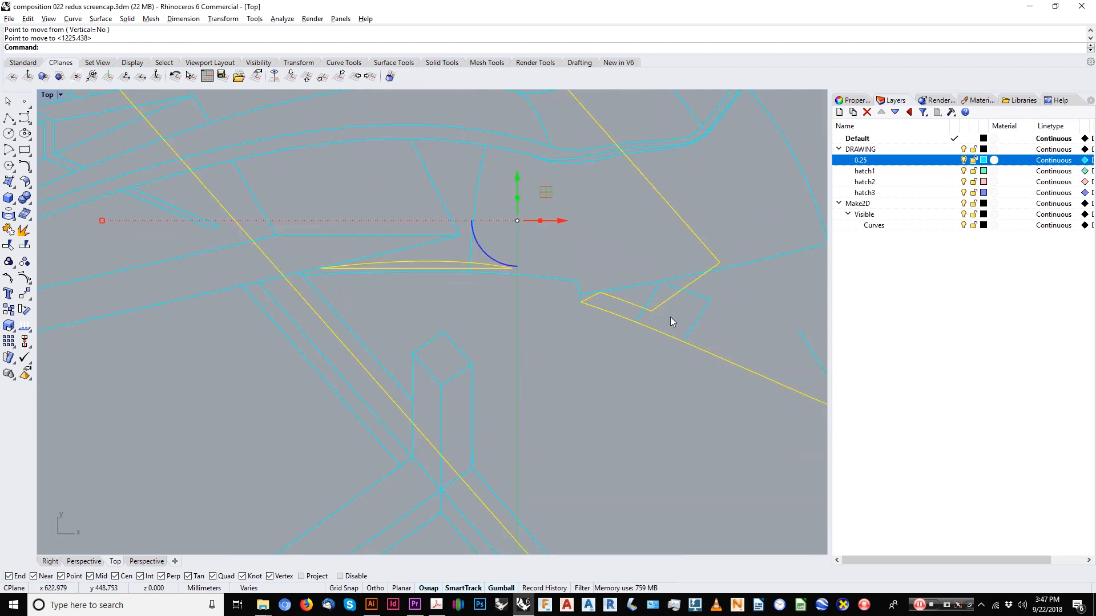
{"action": "scroll", "coordinate": [670, 317], "scroll_direction": "down", "scroll_amount": 5}
{"action": "right_click_drag", "start_coordinate": [670, 313], "coordinate": [643, 274]}
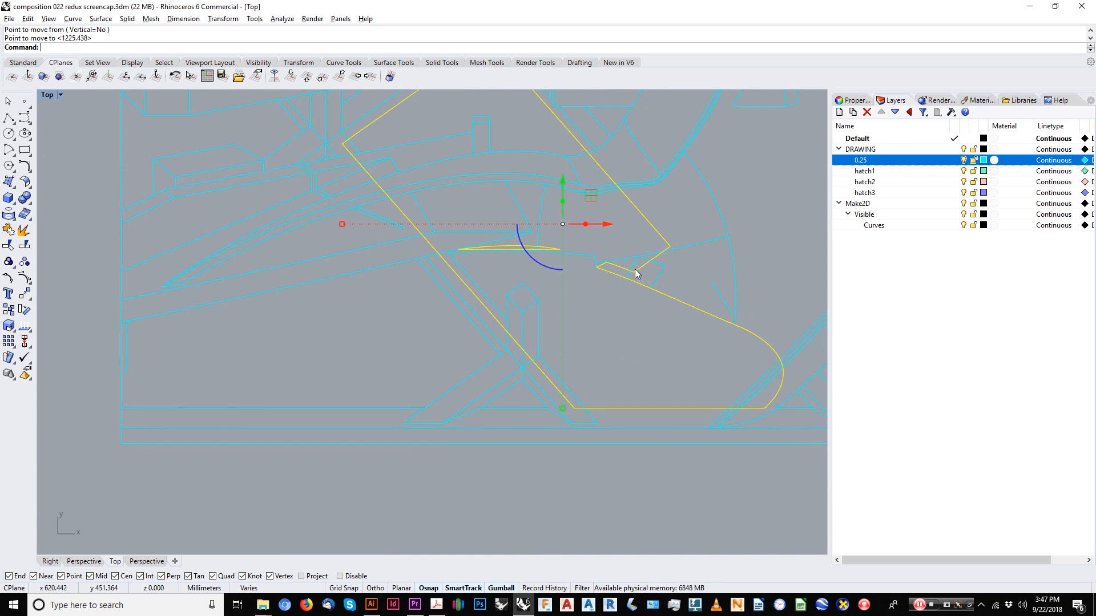
{"action": "scroll", "coordinate": [604, 265], "scroll_direction": "up", "scroll_amount": 8}
{"action": "scroll", "coordinate": [604, 265], "scroll_direction": "down", "scroll_amount": 10}
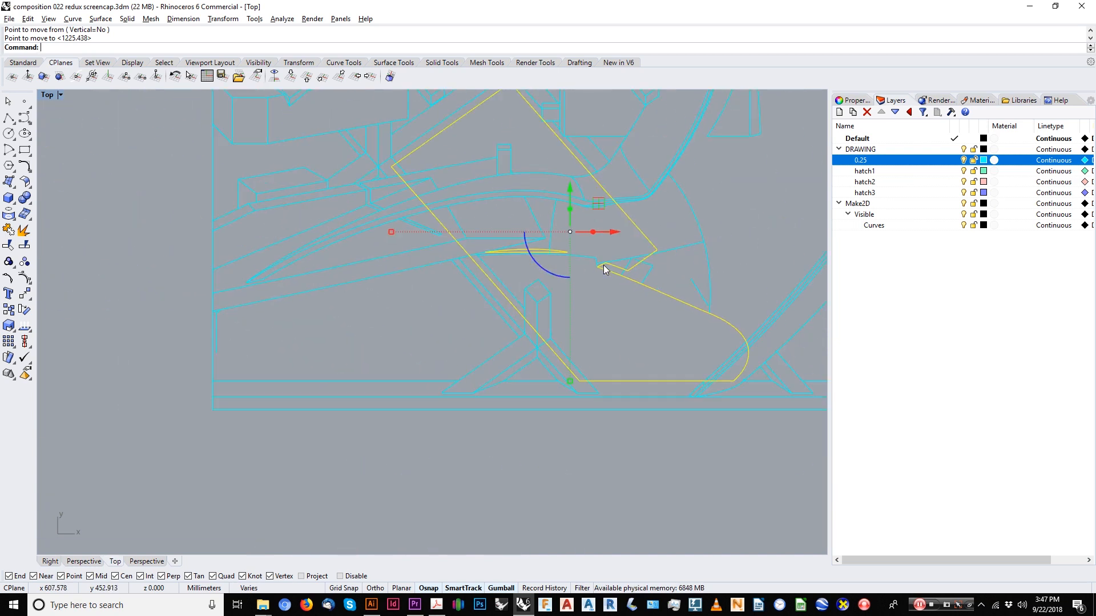
{"action": "scroll", "coordinate": [497, 249], "scroll_direction": "up", "scroll_amount": 5}
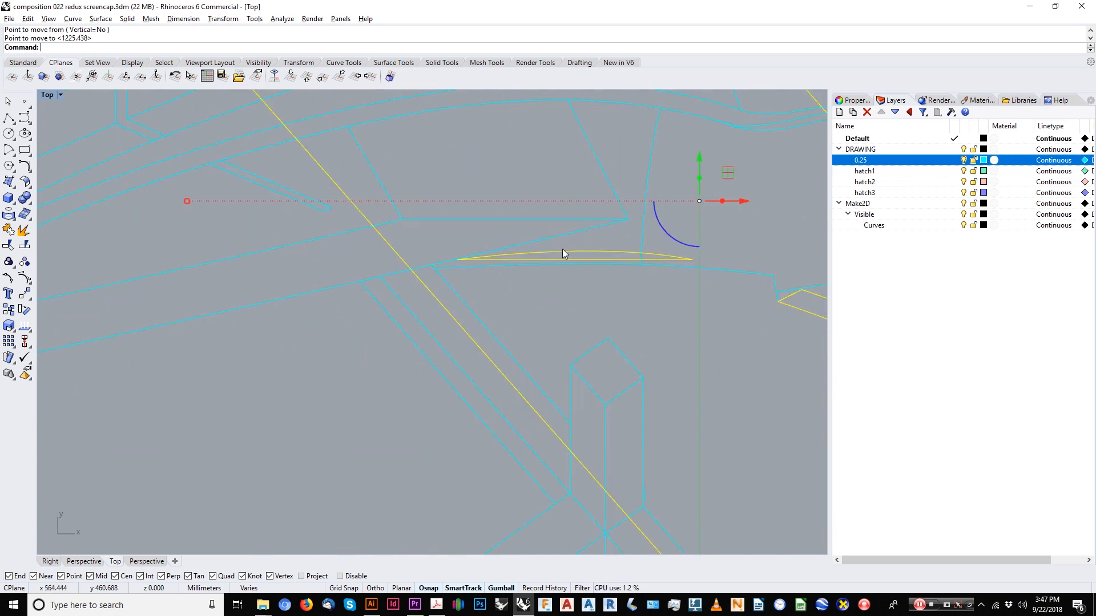
{"action": "scroll", "coordinate": [540, 249], "scroll_direction": "down", "scroll_amount": 6}
{"action": "scroll", "coordinate": [591, 259], "scroll_direction": "down", "scroll_amount": 3}
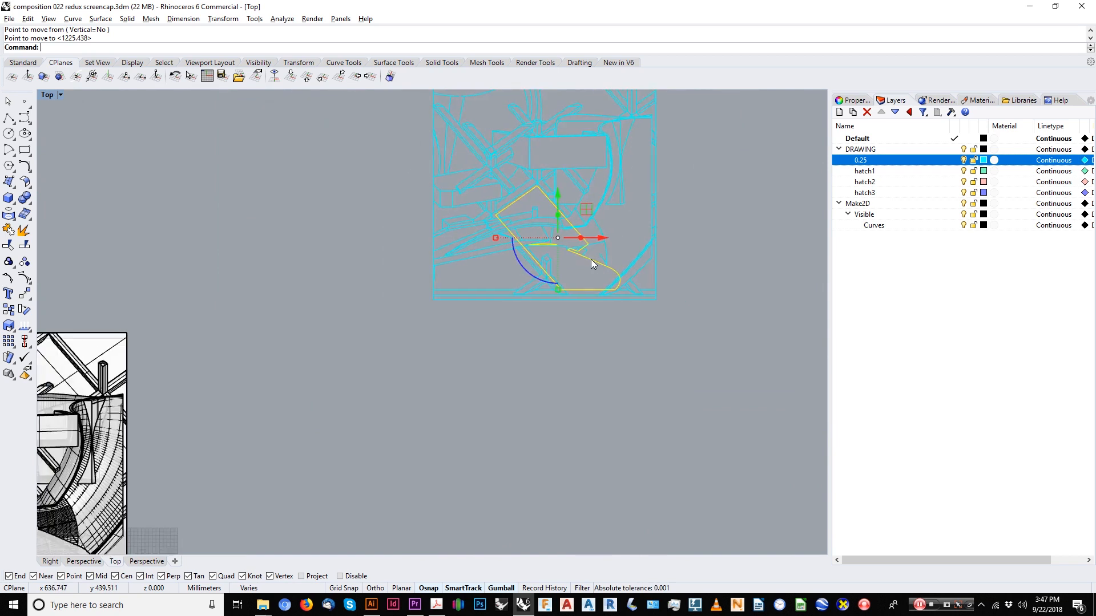
{"action": "scroll", "coordinate": [591, 260], "scroll_direction": "up", "scroll_amount": 3}
{"action": "scroll", "coordinate": [591, 260], "scroll_direction": "down", "scroll_amount": 2}
{"action": "middle_click", "coordinate": [592, 264]}
{"action": "right_click_drag", "start_coordinate": [517, 259], "coordinate": [596, 265]}
{"action": "scroll", "coordinate": [601, 265], "scroll_direction": "down", "scroll_amount": 2}
{"action": "scroll", "coordinate": [600, 266], "scroll_direction": "up", "scroll_amount": 4}
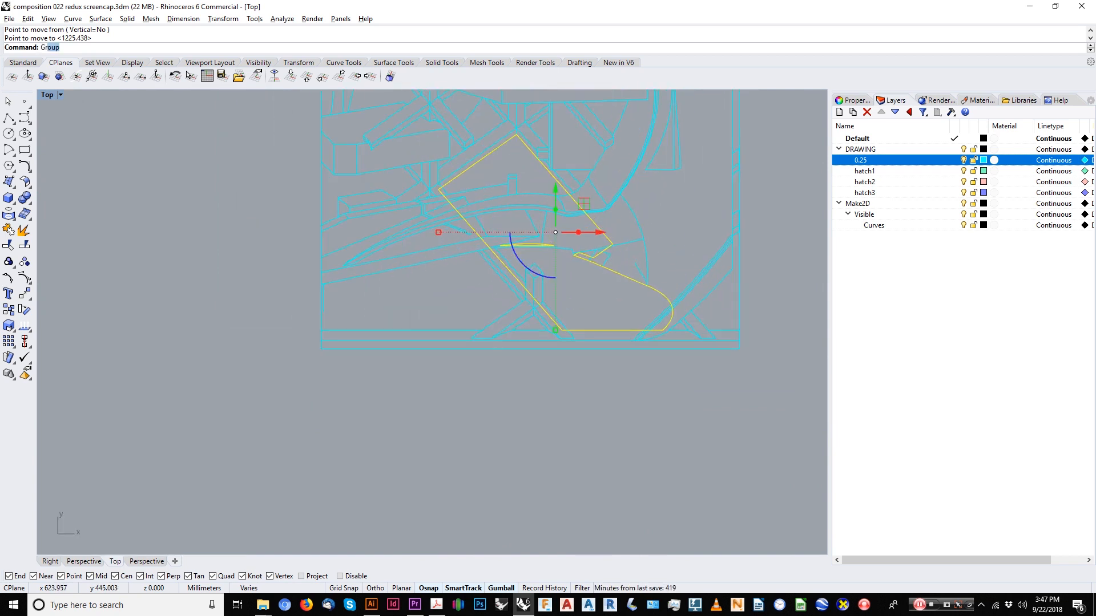
Try to trim the outline's rounded end with the adjoining arc and edge curves as cutting objects, and undo the trim.
{"action": "key", "text": "Escape"}
{"action": "scroll", "coordinate": [608, 263], "scroll_direction": "up", "scroll_amount": 4}
{"action": "left_click", "coordinate": [563, 241]}
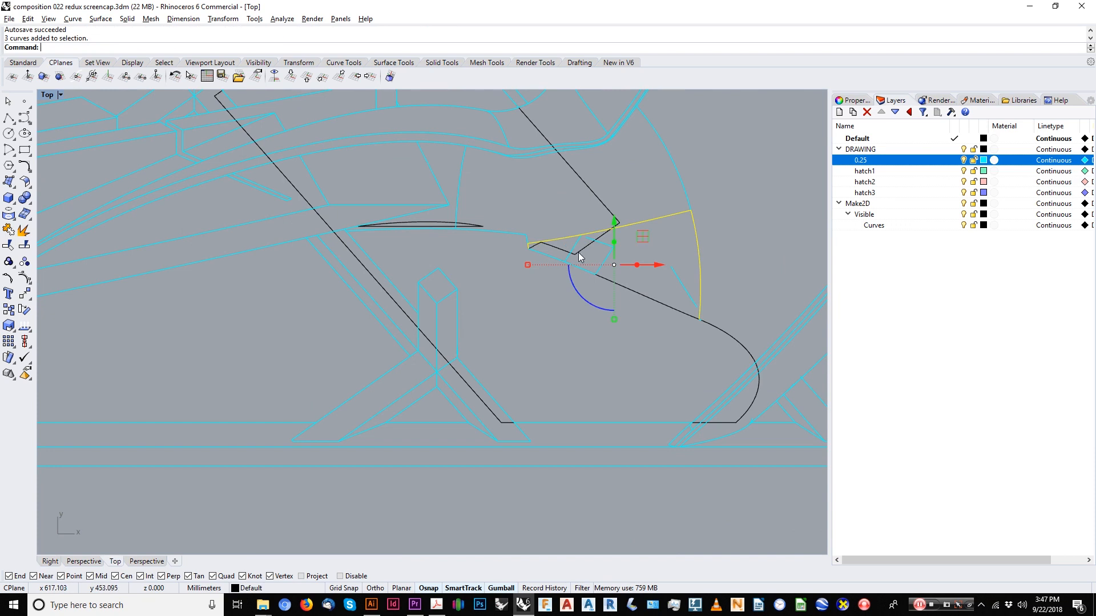
{"action": "type", "text": "trim"}
{"action": "key", "text": "Return"}
{"action": "left_click", "coordinate": [732, 334]}
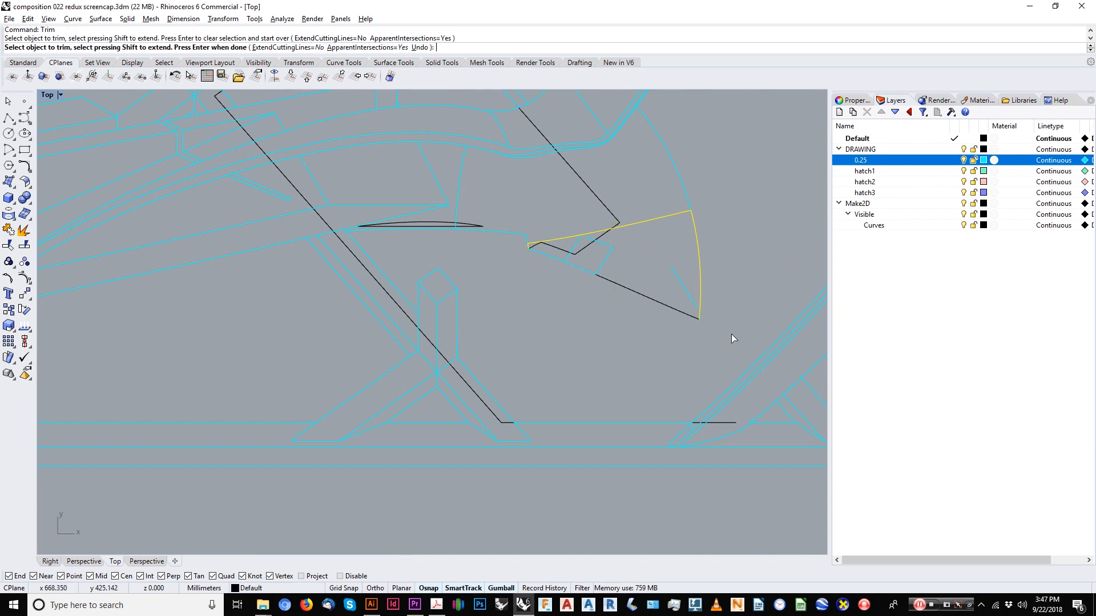
{"action": "key", "text": "ctrl+z"}
{"action": "scroll", "coordinate": [513, 228], "scroll_direction": "up", "scroll_amount": 1}
{"action": "key", "text": "Return"}
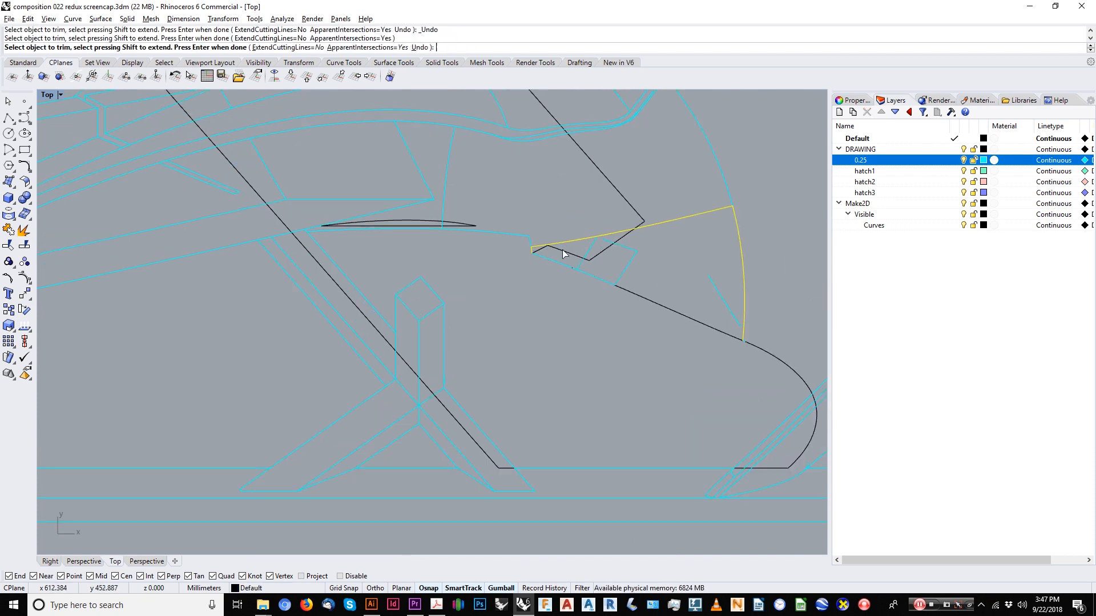
Split the outline curves using the adjoining arc and edge linework as cutting objects.
{"action": "left_click", "coordinate": [562, 252]}
{"action": "type", "text": "Split"}
{"action": "key", "text": "Return"}
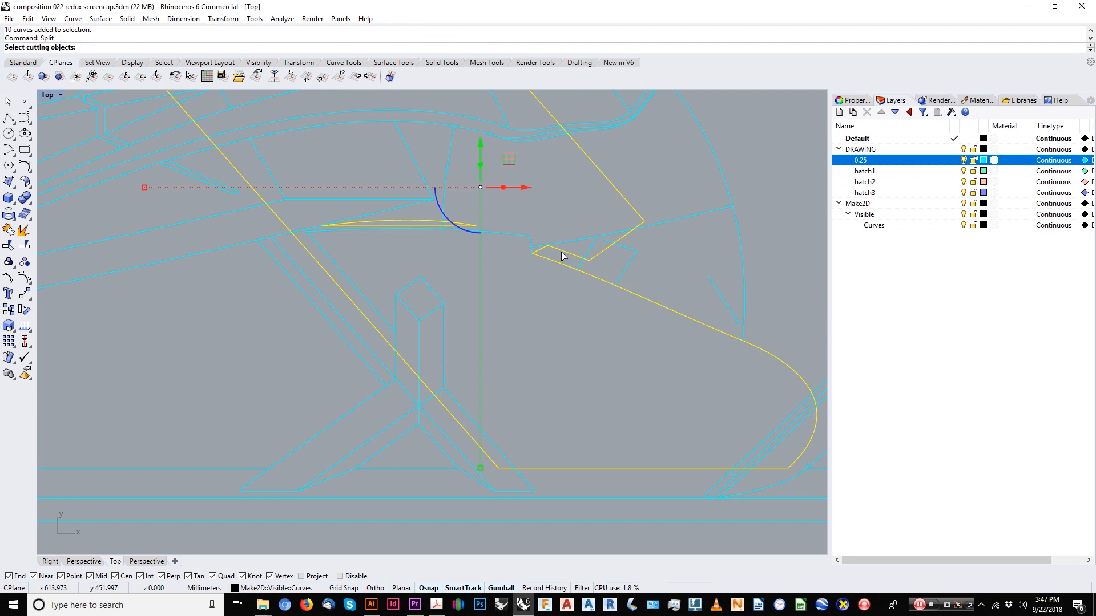
{"action": "left_click", "coordinate": [560, 243]}
{"action": "key", "text": "Return"}
{"action": "left_click", "coordinate": [563, 242]}
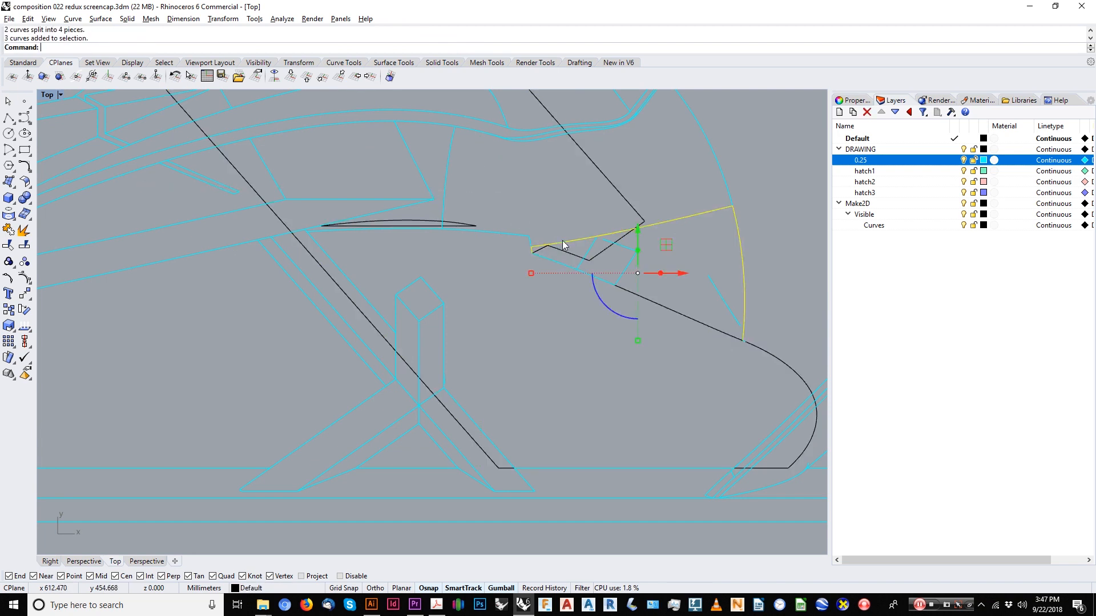
Explode the split outline curves into separate segments.
{"action": "left_click", "coordinate": [563, 255]}
{"action": "scroll", "coordinate": [559, 253], "scroll_direction": "down", "scroll_amount": 2}
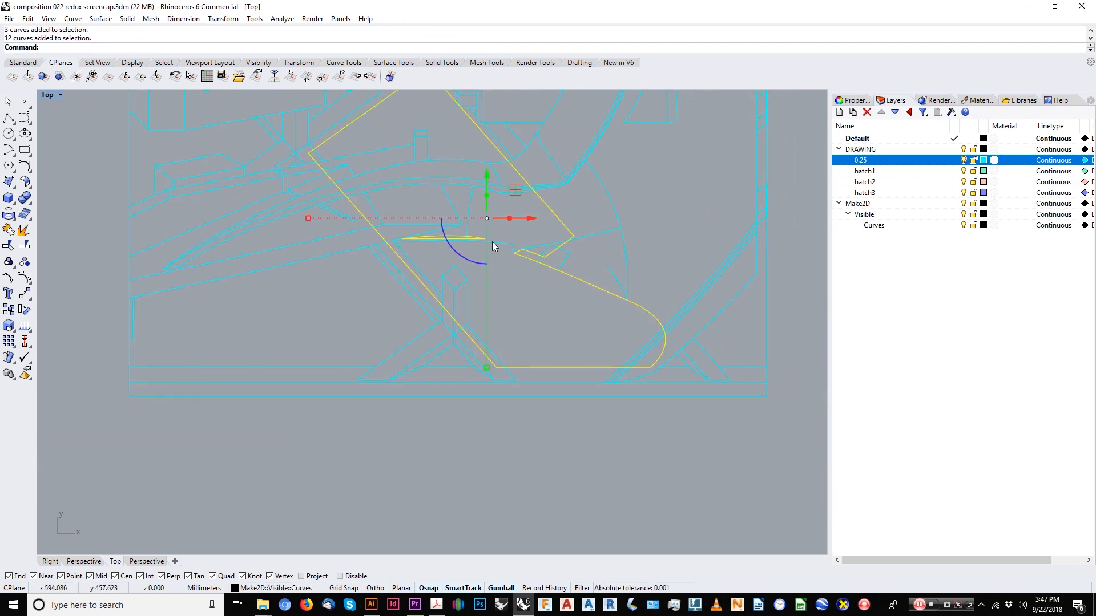
{"action": "type", "text": "Explode"}
{"action": "key", "text": "Return"}
{"action": "scroll", "coordinate": [506, 243], "scroll_direction": "up", "scroll_amount": 2}
{"action": "right_click_drag", "start_coordinate": [512, 250], "coordinate": [575, 318]}
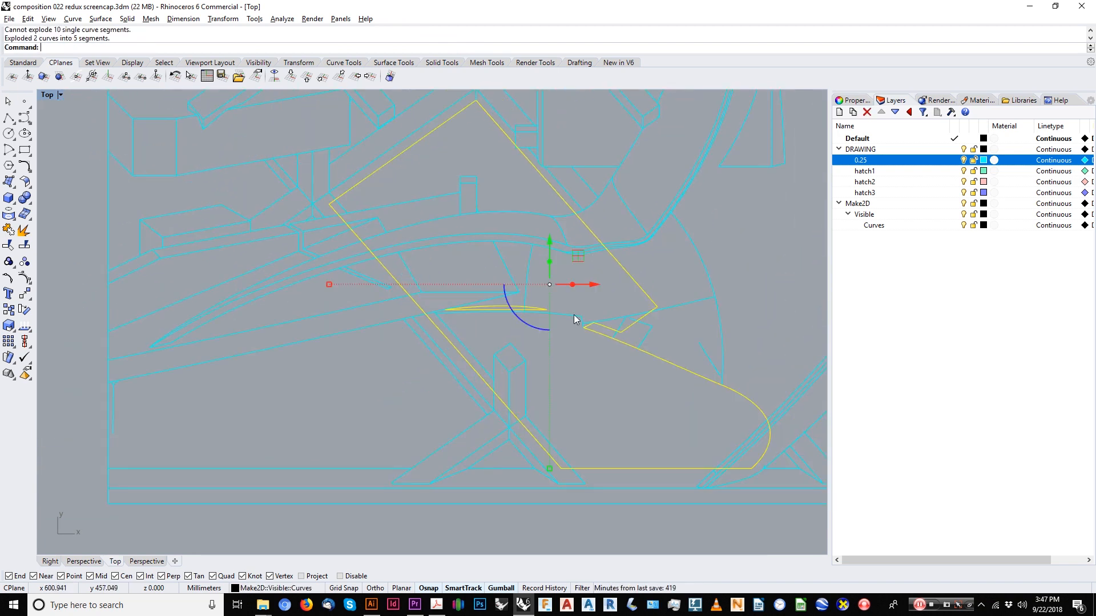
{"action": "scroll", "coordinate": [600, 338], "scroll_direction": "up", "scroll_amount": 2}
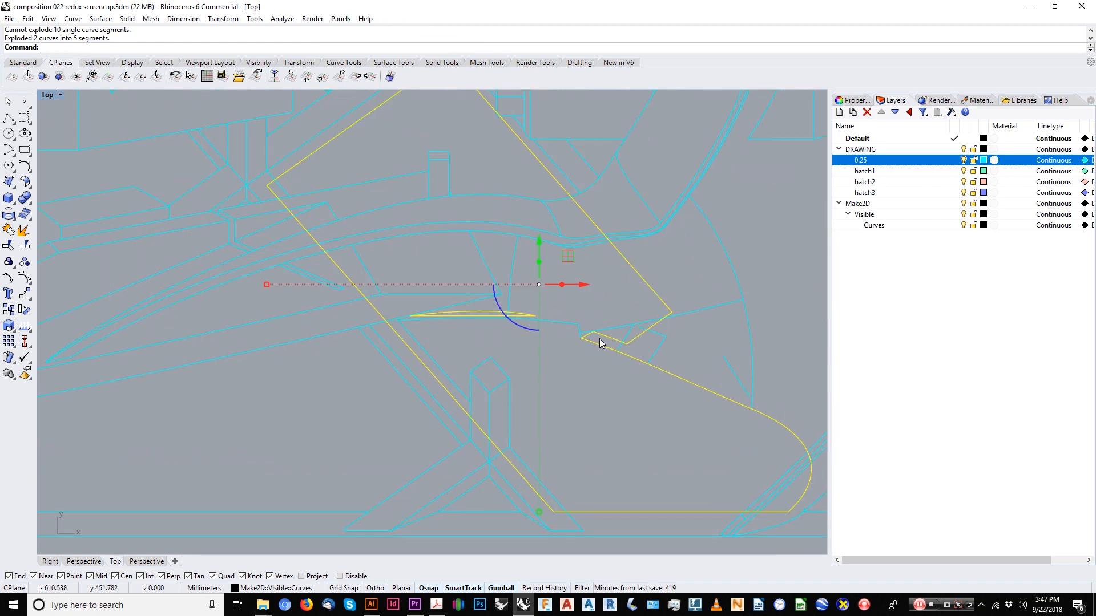
Reselect the outline and try to explode its curves again.
{"action": "key", "text": "Escape"}
{"action": "left_click", "coordinate": [675, 377]}
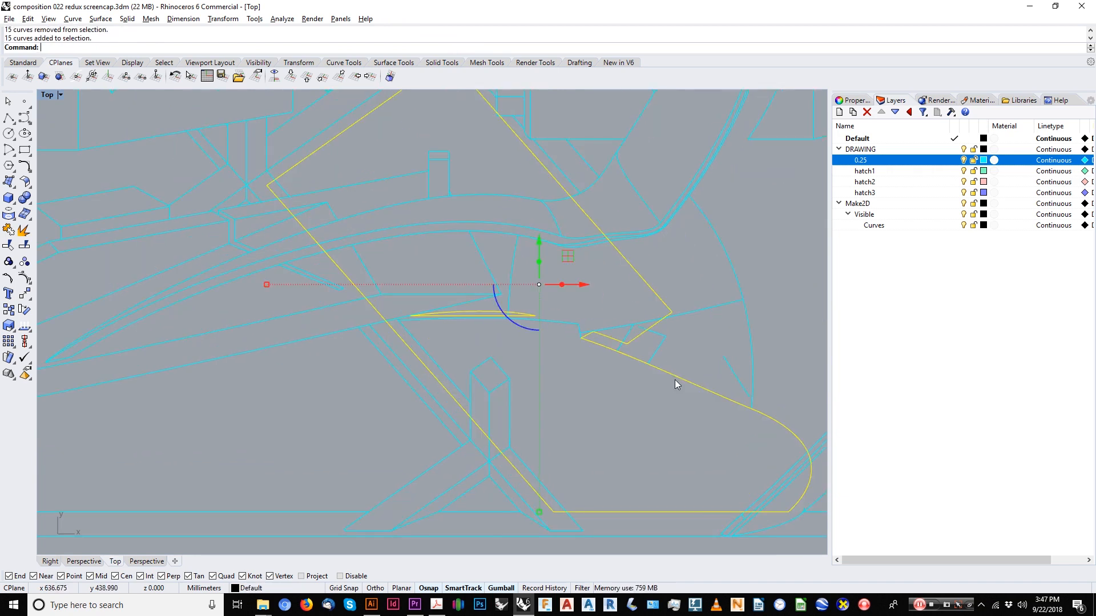
{"action": "right_click_drag", "start_coordinate": [666, 379], "coordinate": [605, 379]}
{"action": "type", "text": "Explode"}
{"action": "key", "text": "Return"}
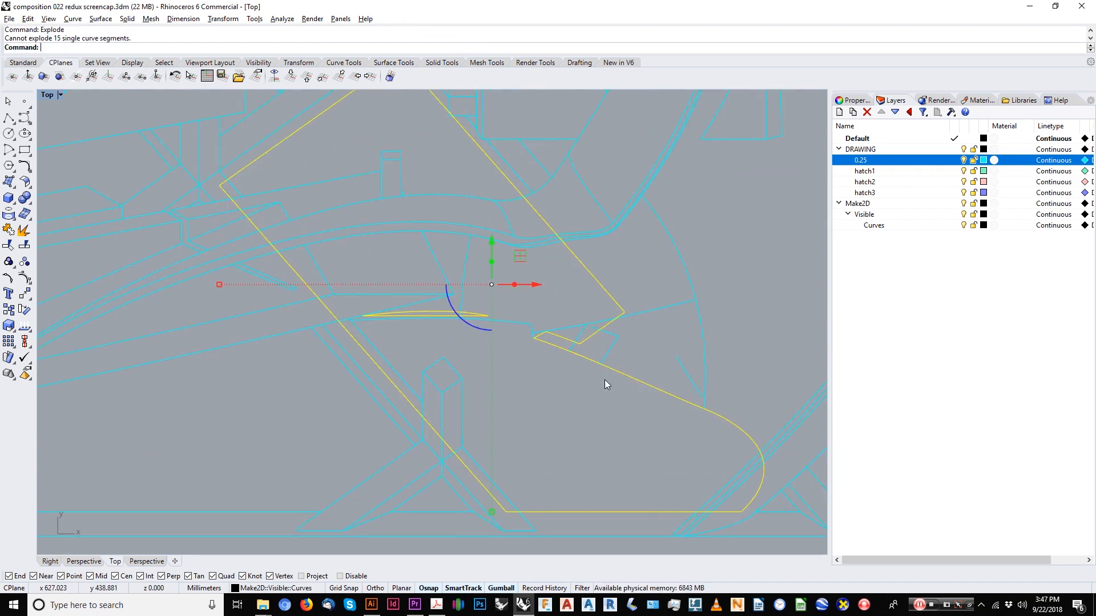
Ungroup the outline segments, repeating the ungroup on the reselected outline.
{"action": "key", "text": "ctrl+shift+g"}
{"action": "scroll", "coordinate": [556, 344], "scroll_direction": "down", "scroll_amount": 4}
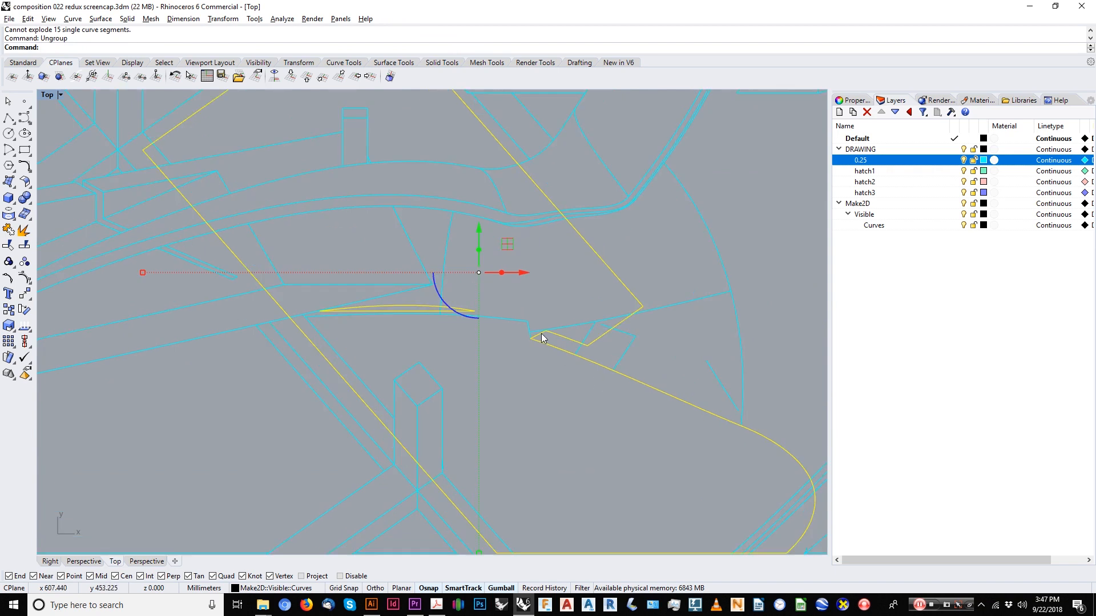
{"action": "key", "text": "Escape"}
{"action": "left_click", "coordinate": [595, 361]}
{"action": "key", "text": "ctrl+shift+g"}
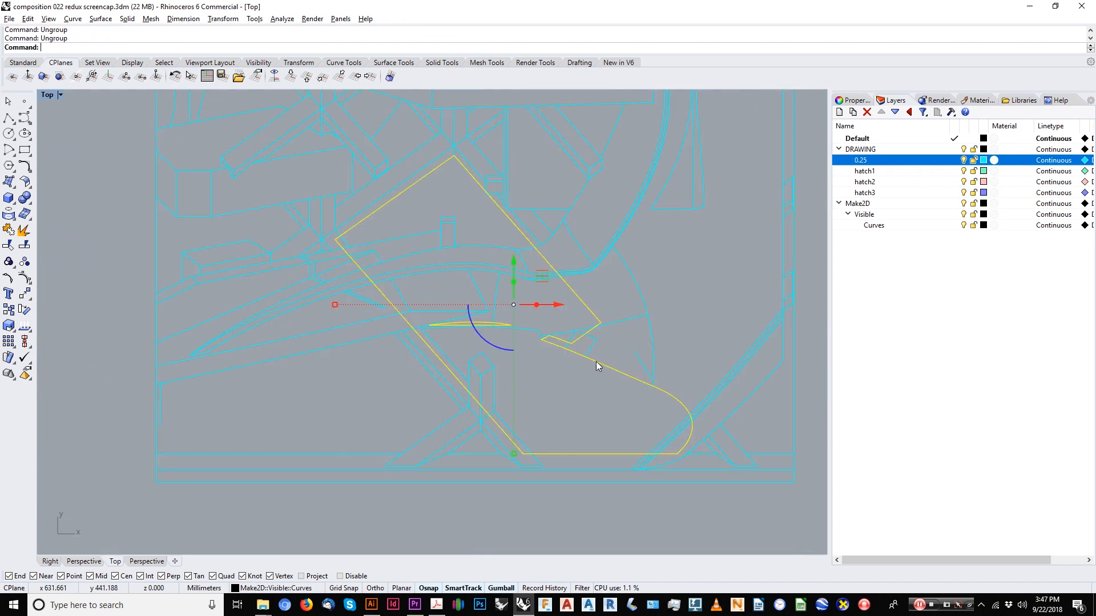
Deselect the rounded end, its slanted edge and the short corner and base segments from the exploded outline, and delete the remaining selected curves.
{"action": "type", "text": "explode"}
{"action": "key", "text": "Return"}
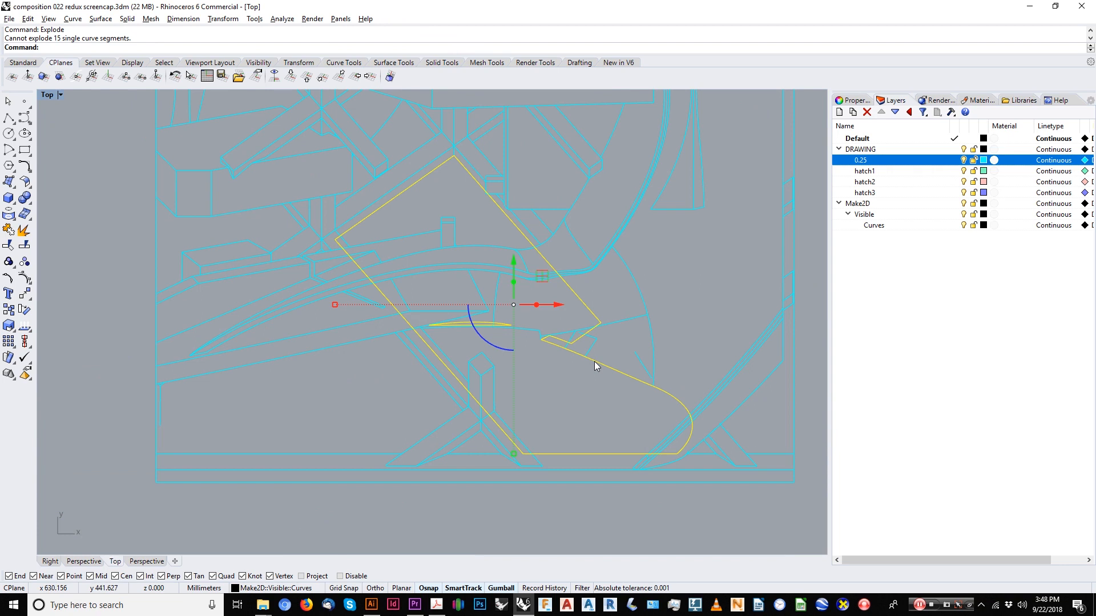
{"action": "left_click", "coordinate": [545, 337], "text": "ctrl"}
{"action": "scroll", "coordinate": [545, 337], "scroll_direction": "up", "scroll_amount": 2}
{"action": "right_click_drag", "start_coordinate": [545, 338], "coordinate": [519, 316]}
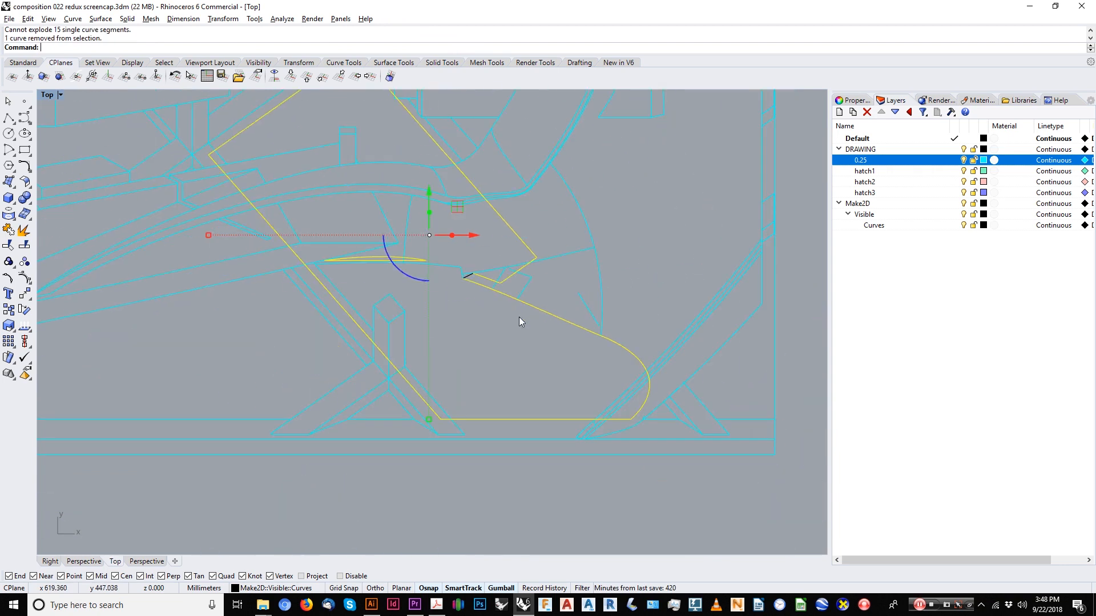
{"action": "left_click", "coordinate": [633, 422], "text": "ctrl"}
{"action": "left_click", "coordinate": [638, 361], "text": "shift"}
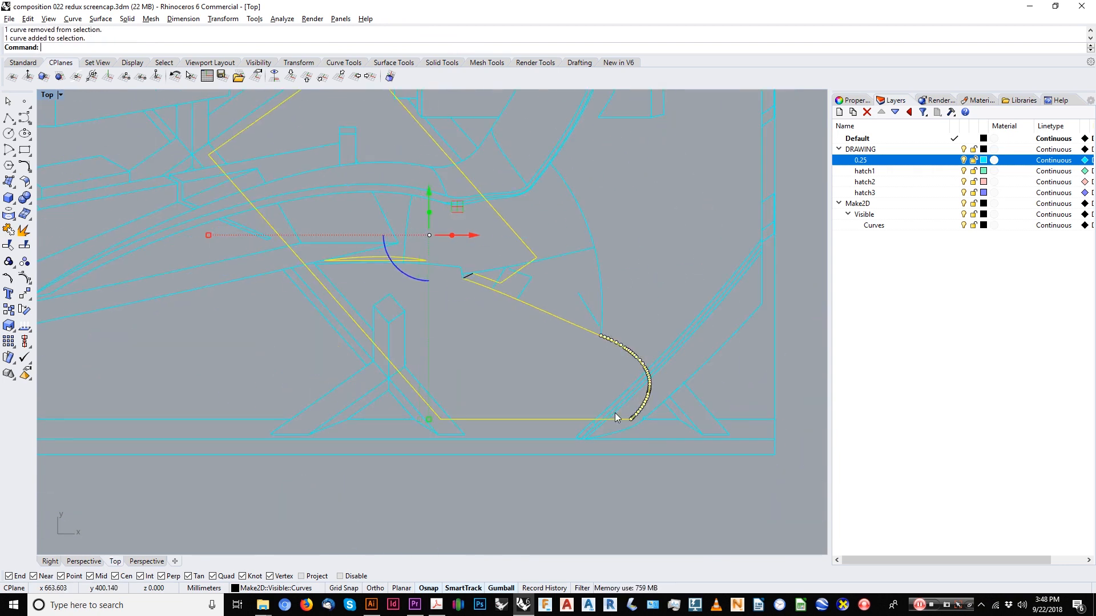
{"action": "scroll", "coordinate": [594, 427], "scroll_direction": "down", "scroll_amount": 3}
{"action": "right_click_drag", "start_coordinate": [574, 424], "coordinate": [566, 423]}
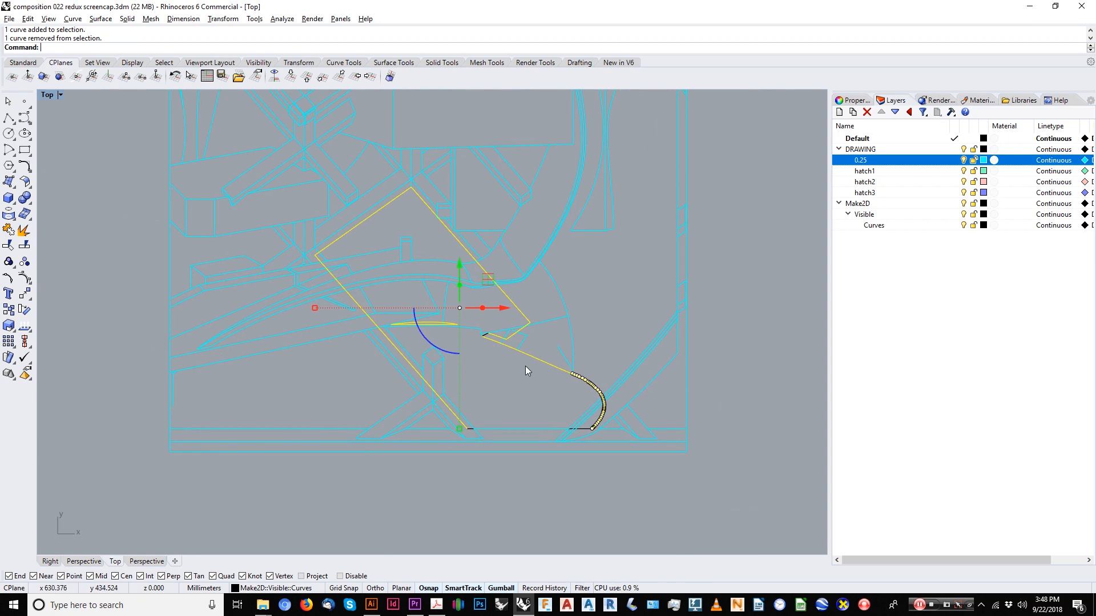
{"action": "left_click", "coordinate": [550, 364], "text": "ctrl"}
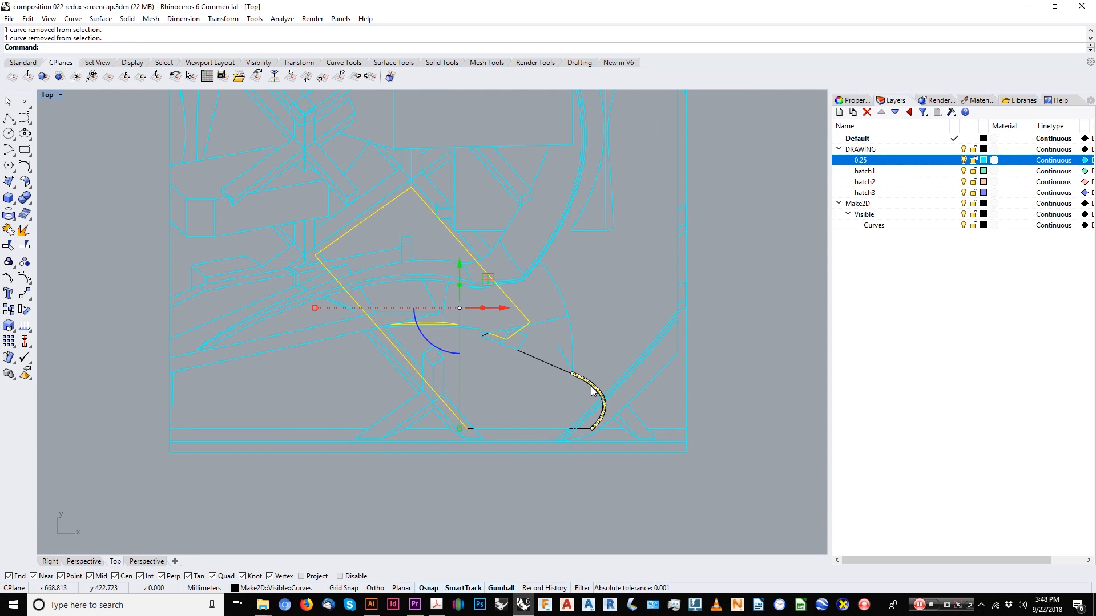
{"action": "left_click_drag", "start_coordinate": [567, 413], "coordinate": [567, 414], "text": "ctrl"}
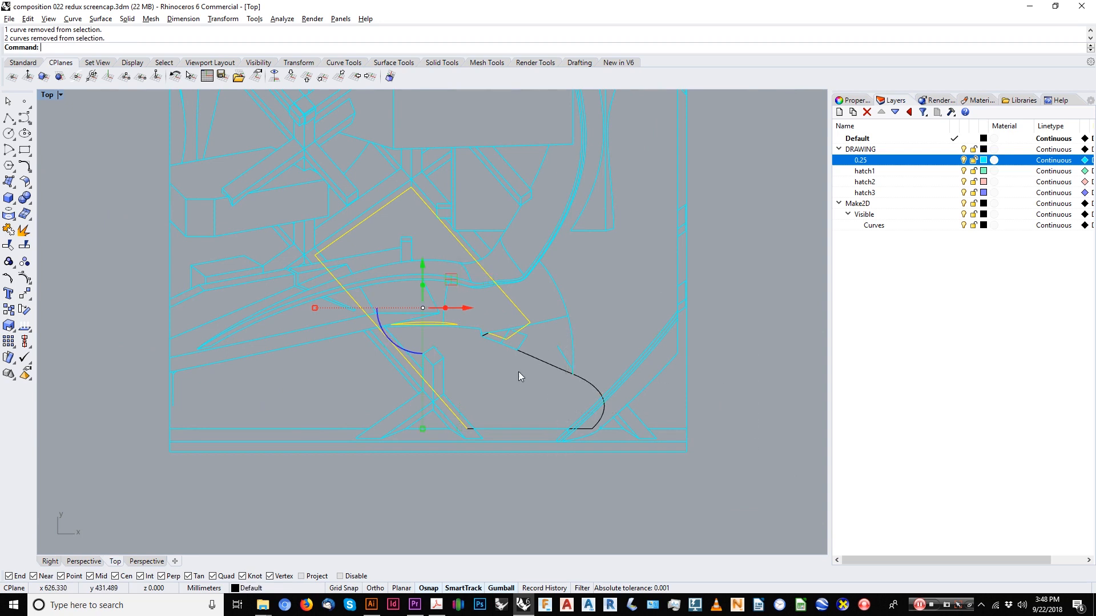
{"action": "key", "text": "Delete"}
Delete the short leftover outline segment at the wedge's narrow corner.
{"action": "scroll", "coordinate": [474, 331], "scroll_direction": "up", "scroll_amount": 4}
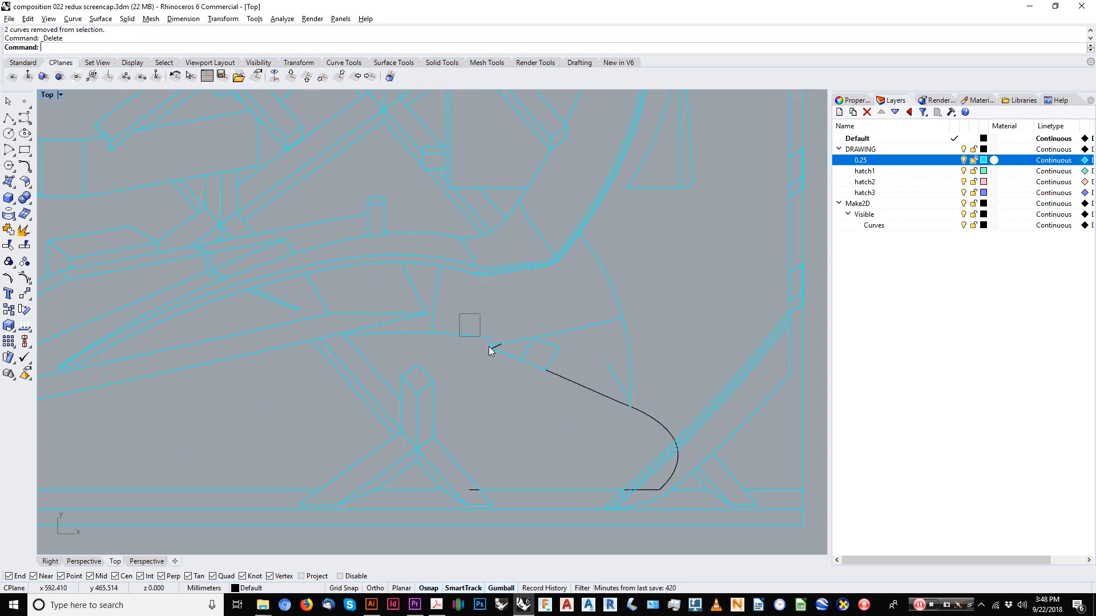
{"action": "left_click", "coordinate": [489, 347]}
{"action": "key", "text": "Escape"}
Put all the curves of the drawing on the 0.25 layer.
{"action": "scroll", "coordinate": [508, 368], "scroll_direction": "down", "scroll_amount": 8}
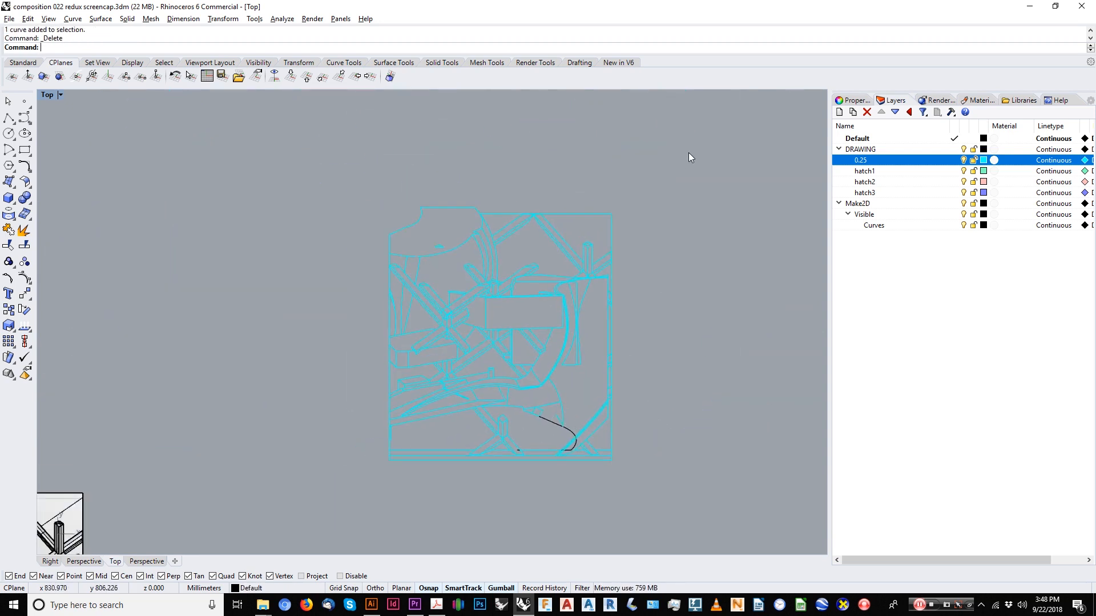
{"action": "key", "text": "ctrl+a"}
{"action": "right_click", "coordinate": [879, 164]}
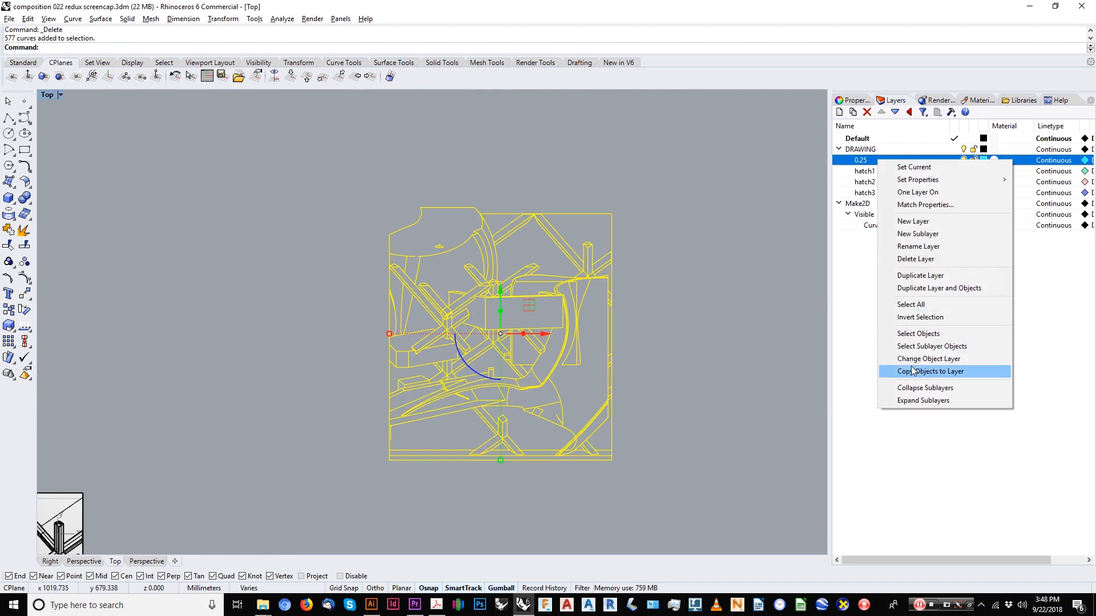
{"action": "left_click", "coordinate": [916, 369]}
{"action": "key", "text": "Escape"}
Trim away the small overlapping lines around the wedge's lower edge, using the whole drawing's linework as cutting objects.
{"action": "scroll", "coordinate": [622, 420], "scroll_direction": "up", "scroll_amount": 5}
{"action": "left_click_drag", "start_coordinate": [719, 187], "coordinate": [87, 507]}
{"action": "right_click", "coordinate": [78, 506]}
{"action": "scroll", "coordinate": [406, 339], "scroll_direction": "up", "scroll_amount": 8}
{"action": "scroll", "coordinate": [593, 402], "scroll_direction": "up", "scroll_amount": 4}
{"action": "left_click_drag", "start_coordinate": [579, 370], "coordinate": [442, 418]}
{"action": "scroll", "coordinate": [504, 412], "scroll_direction": "down", "scroll_amount": 8}
{"action": "scroll", "coordinate": [566, 388], "scroll_direction": "up", "scroll_amount": 4}
{"action": "left_click", "coordinate": [582, 402]}
{"action": "scroll", "coordinate": [581, 403], "scroll_direction": "down", "scroll_amount": 6}
Trim the base line crossing the diagonal strip and the end of the rounded outline running inside that strip.
{"action": "right_click_drag", "start_coordinate": [581, 404], "coordinate": [508, 245]}
{"action": "scroll", "coordinate": [570, 345], "scroll_direction": "up", "scroll_amount": 4}
{"action": "left_click", "coordinate": [580, 324]}
{"action": "scroll", "coordinate": [567, 342], "scroll_direction": "up", "scroll_amount": 3}
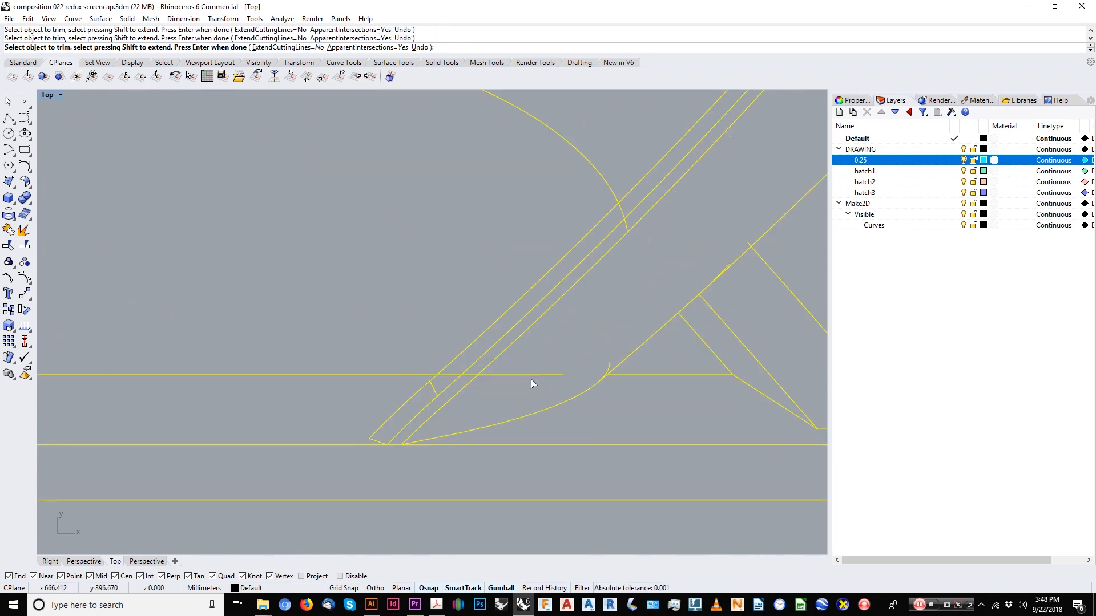
{"action": "scroll", "coordinate": [451, 375], "scroll_direction": "up", "scroll_amount": 3}
{"action": "scroll", "coordinate": [473, 381], "scroll_direction": "down", "scroll_amount": 4}
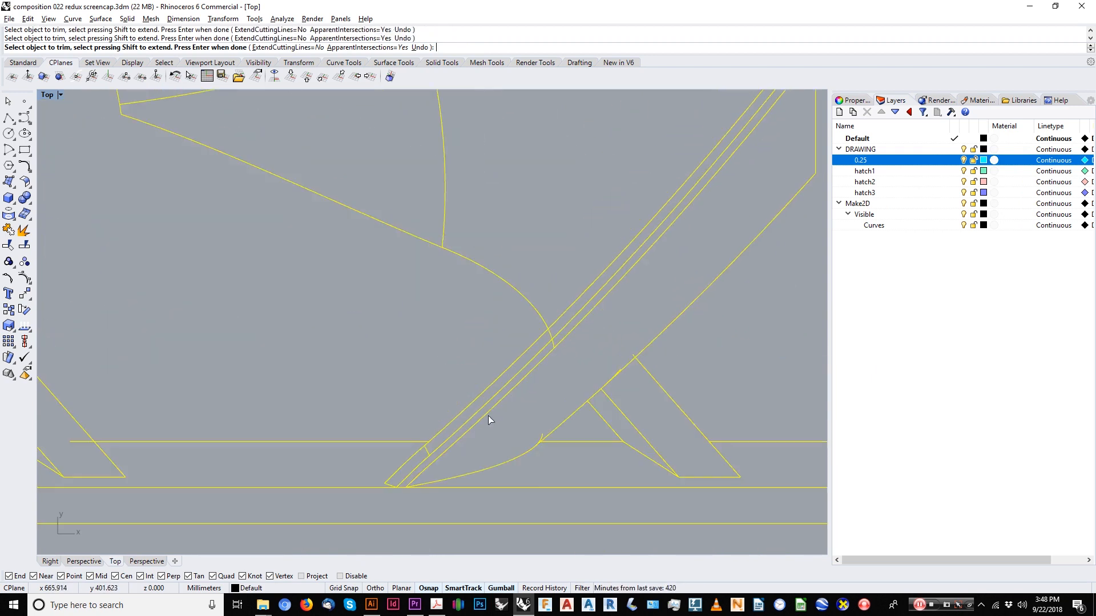
{"action": "scroll", "coordinate": [575, 324], "scroll_direction": "up", "scroll_amount": 4}
{"action": "left_click", "coordinate": [599, 324]}
{"action": "key", "text": "Escape"}
{"action": "scroll", "coordinate": [583, 334], "scroll_direction": "down", "scroll_amount": 7}
{"action": "key", "text": "Escape"}
{"action": "right_click_drag", "start_coordinate": [582, 334], "coordinate": [544, 399]}
{"action": "scroll", "coordinate": [533, 369], "scroll_direction": "down", "scroll_amount": 3}
{"action": "scroll", "coordinate": [475, 349], "scroll_direction": "up", "scroll_amount": 4}
{"action": "scroll", "coordinate": [475, 348], "scroll_direction": "down", "scroll_amount": 5}
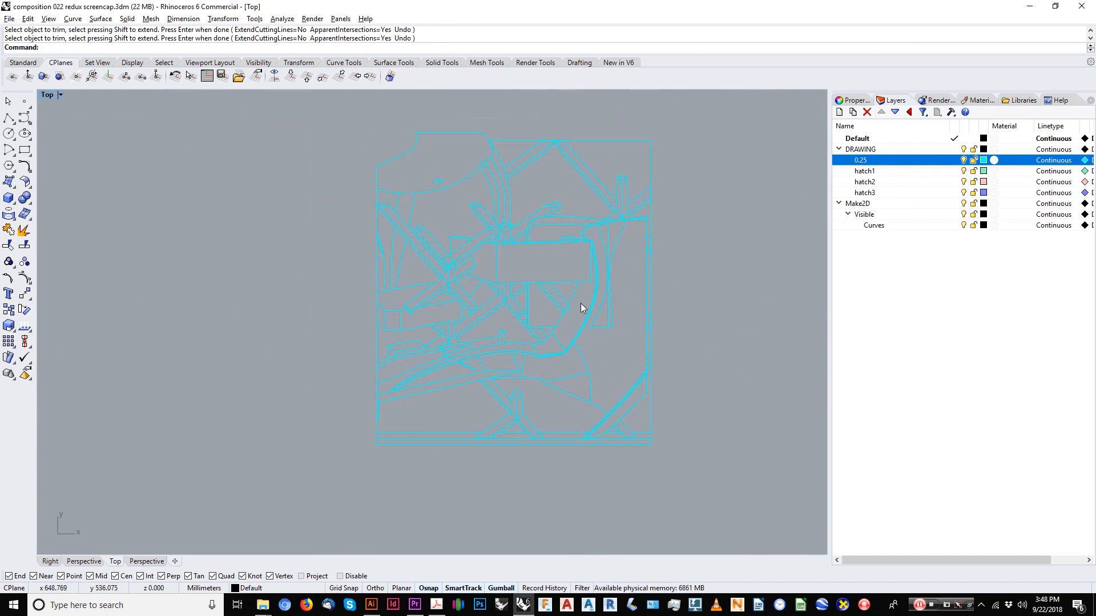
Try a zero-radius fillet on the large curved edge in the drawing's upper part, and undo it.
{"action": "scroll", "coordinate": [394, 189], "scroll_direction": "up", "scroll_amount": 4}
{"action": "type", "text": "fillet"}
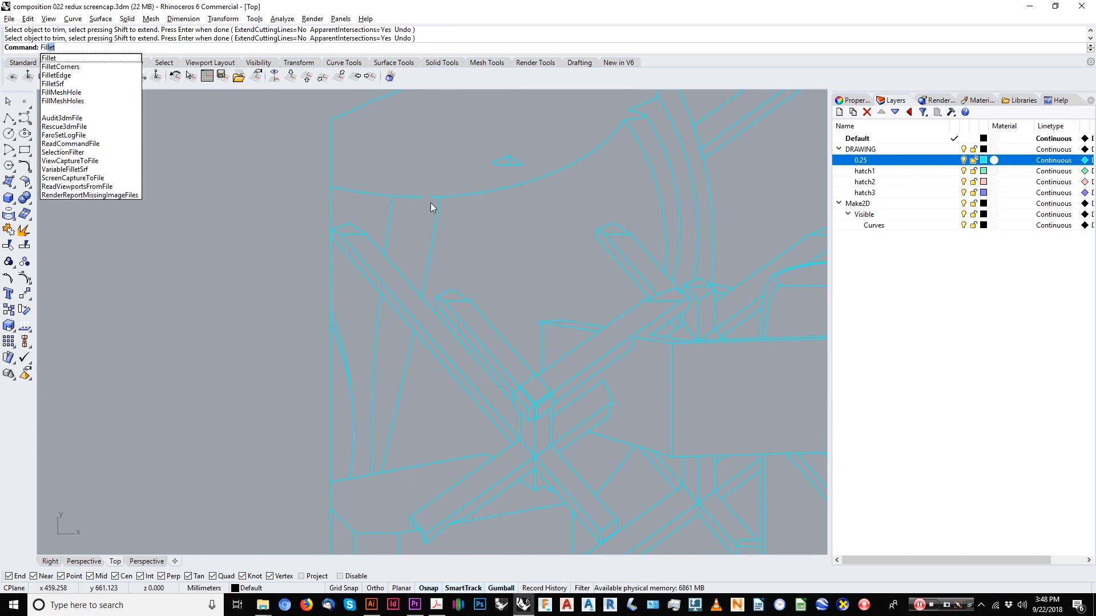
{"action": "key", "text": "Return"}
{"action": "left_click", "coordinate": [410, 199]}
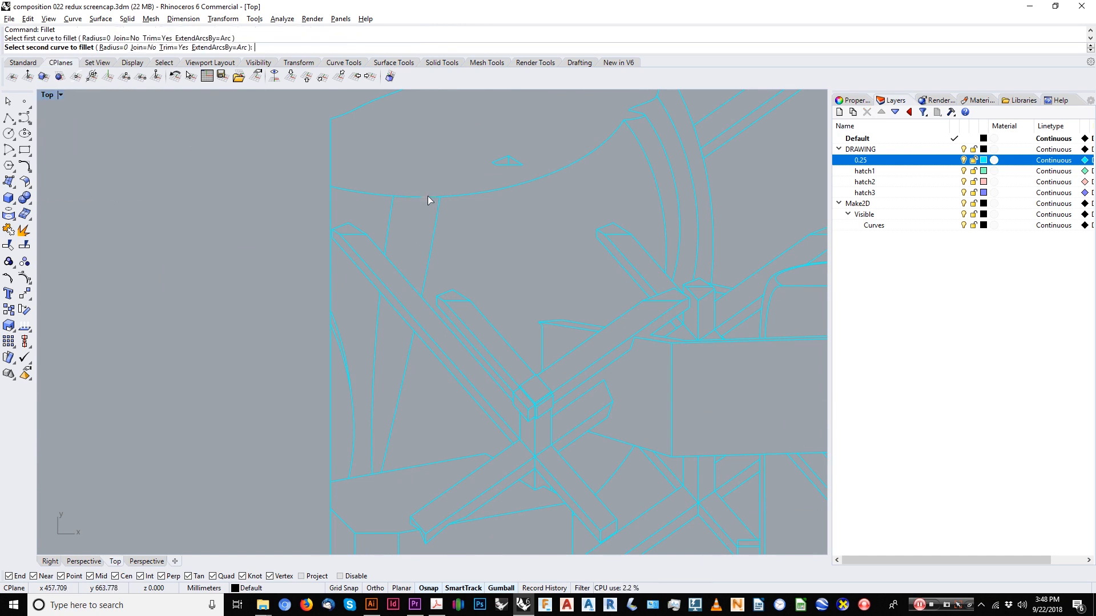
{"action": "left_click", "coordinate": [427, 197]}
{"action": "scroll", "coordinate": [461, 213], "scroll_direction": "down", "scroll_amount": 3}
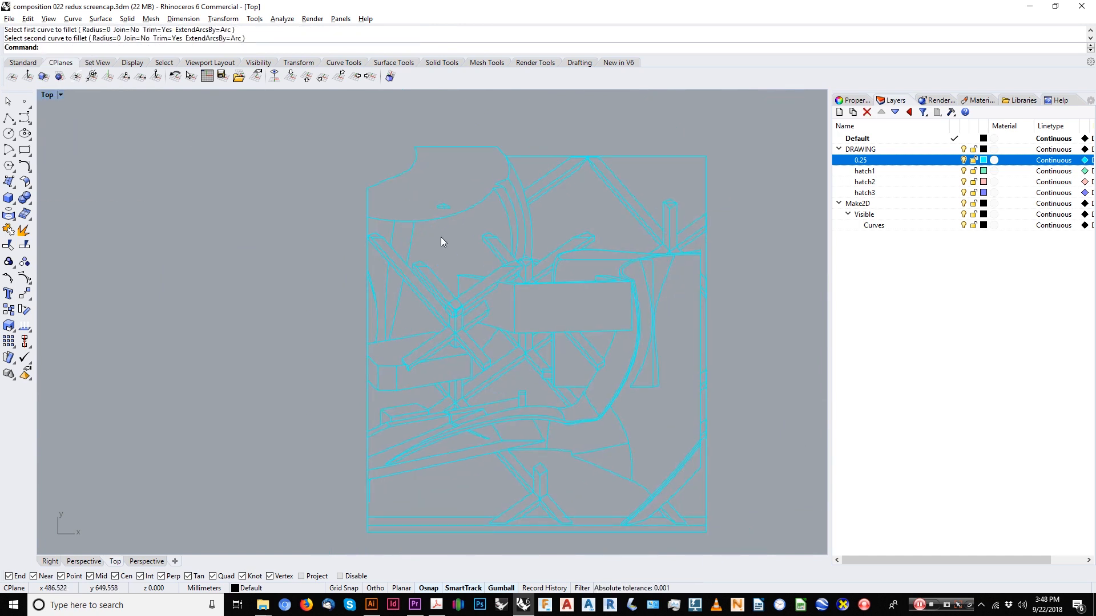
{"action": "scroll", "coordinate": [604, 359], "scroll_direction": "up", "scroll_amount": 3}
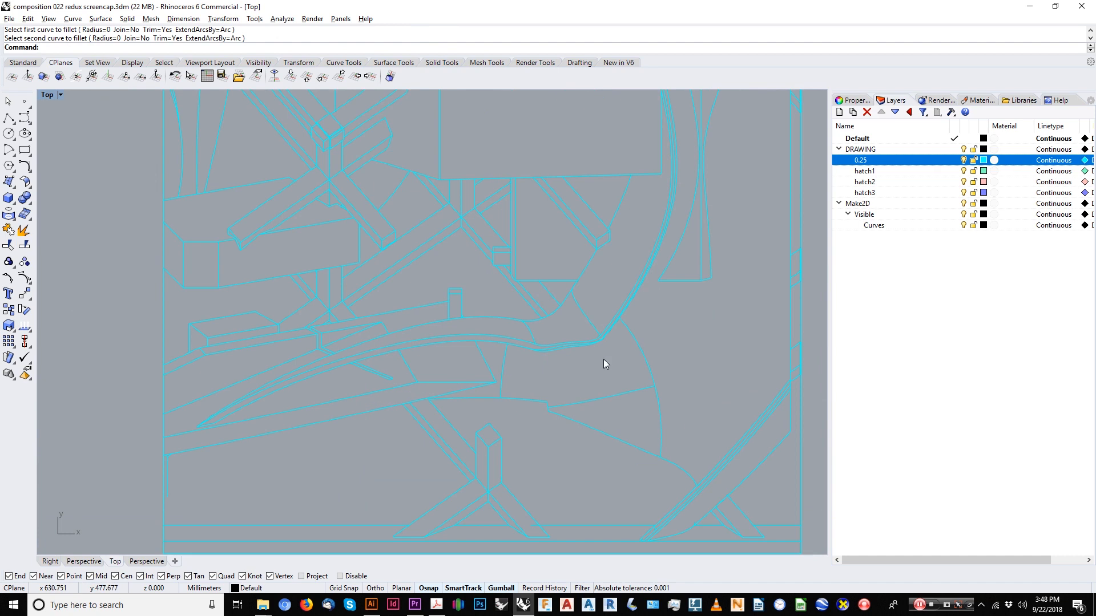
{"action": "right_click_drag", "start_coordinate": [595, 411], "coordinate": [591, 400]}
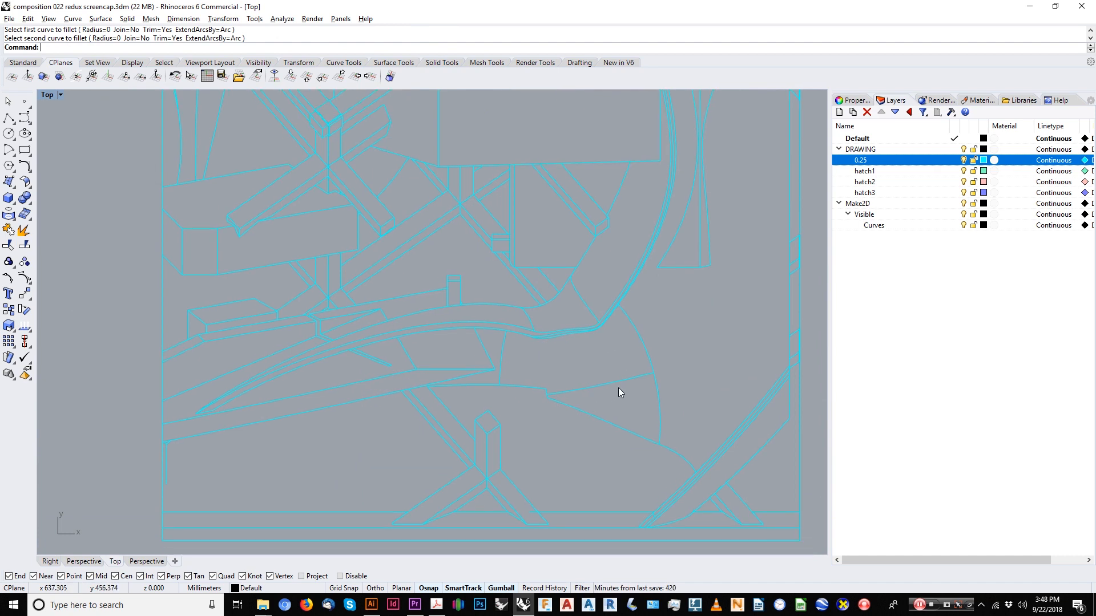
{"action": "key", "text": "ctrl+z"}
{"action": "key", "text": "ctrl+z"}
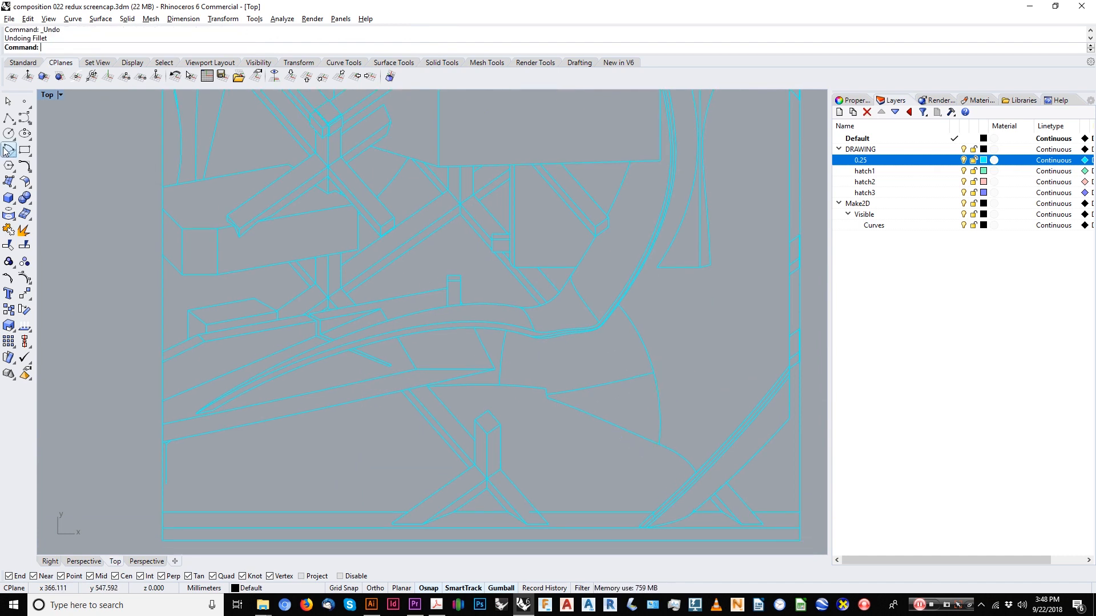
Draw a diagonal test line in the empty space beside the drawing.
{"action": "left_click", "coordinate": [8, 149]}
{"action": "scroll", "coordinate": [485, 301], "scroll_direction": "down", "scroll_amount": 3}
{"action": "left_click", "coordinate": [661, 255]}
{"action": "left_click", "coordinate": [576, 326]}
{"action": "key", "text": "Return"}
{"action": "key", "text": "Return"}
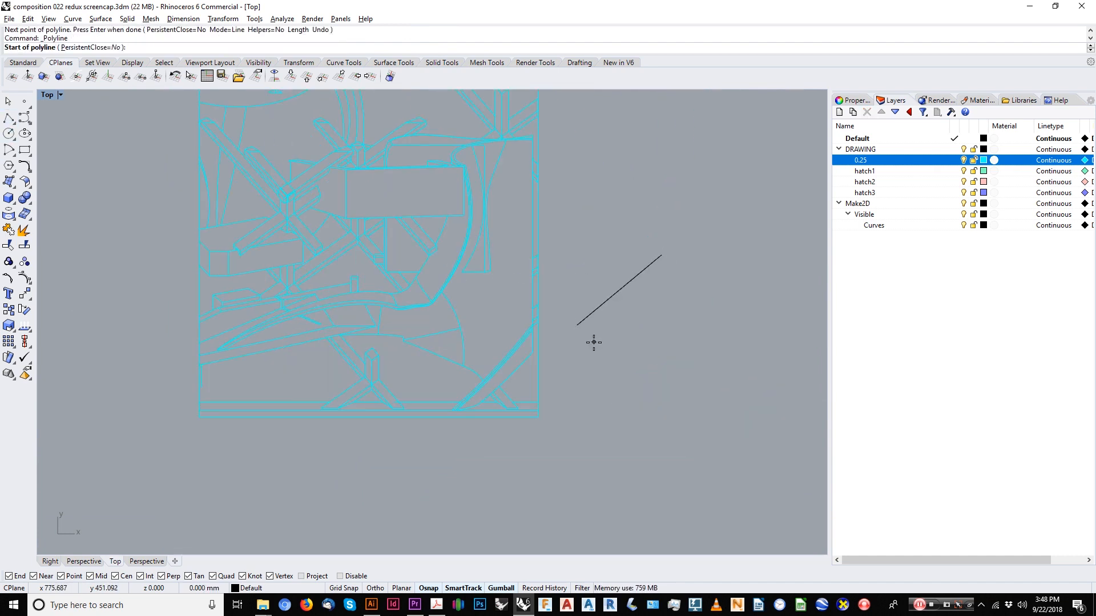
{"action": "left_click", "coordinate": [593, 342]}
{"action": "left_click", "coordinate": [681, 368]}
{"action": "key", "text": "Escape"}
Draw a second test line sloping toward the lower end of the first, leaving a gap between them.
{"action": "key", "text": "Return"}
{"action": "left_click", "coordinate": [663, 362]}
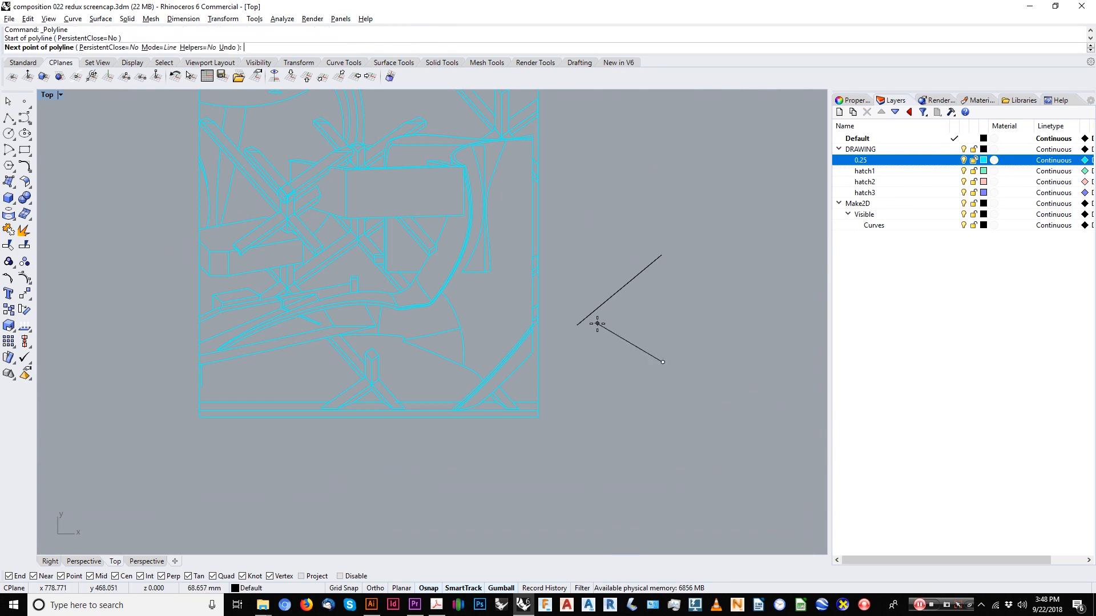
{"action": "left_click", "coordinate": [597, 324]}
{"action": "key", "text": "Return"}
Fillet the two test lines with radius 0 to form a sharp corner.
{"action": "key", "text": "Return"}
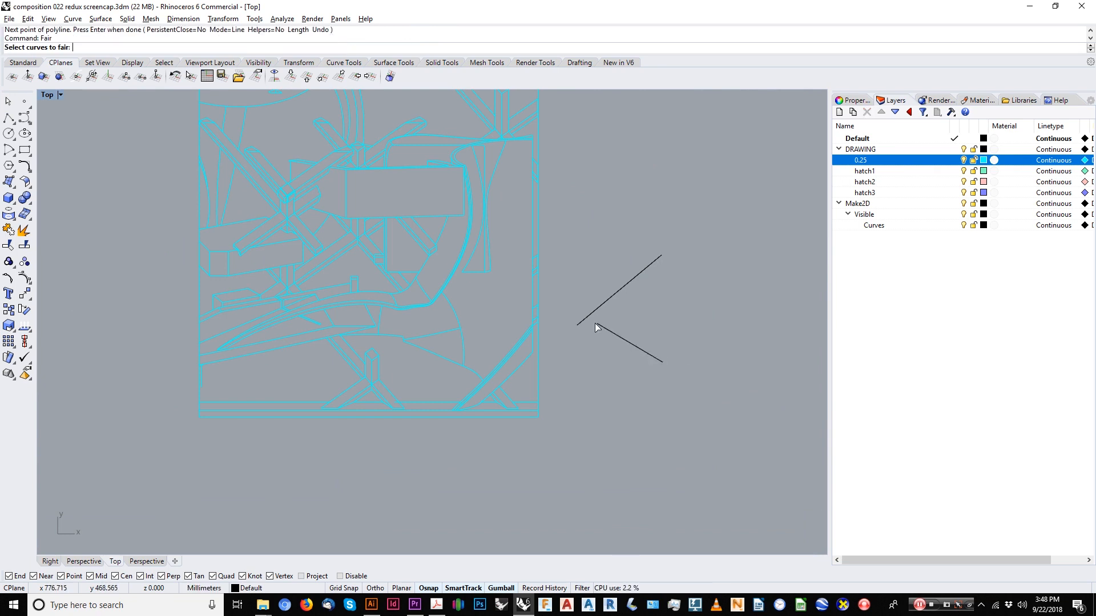
{"action": "key", "text": "Escape"}
{"action": "type", "text": "Fillet"}
{"action": "key", "text": "Return"}
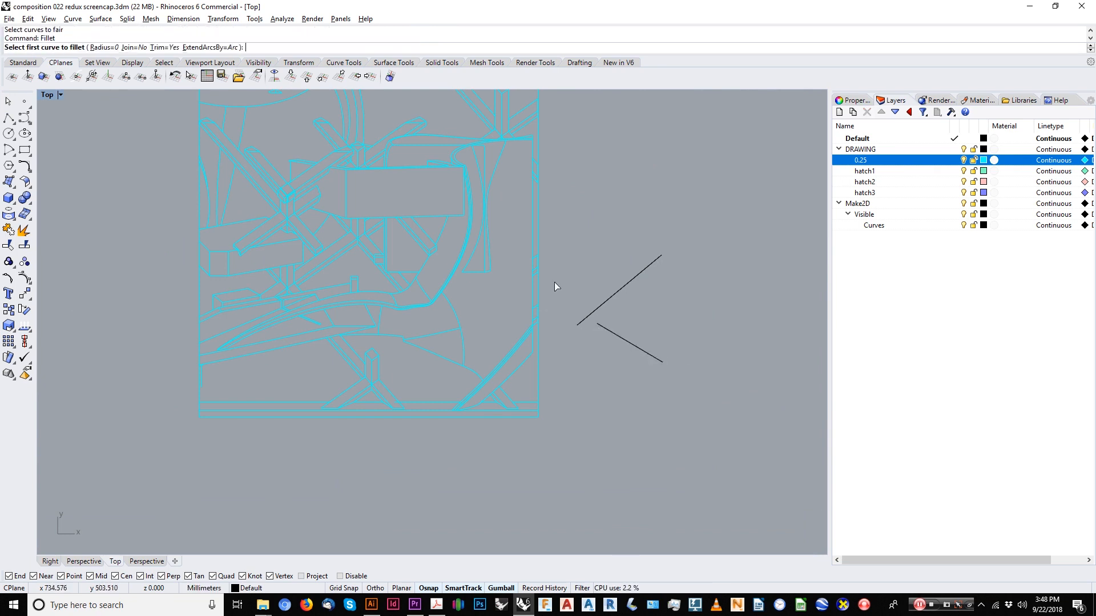
{"action": "left_click", "coordinate": [603, 305]}
{"action": "left_click", "coordinate": [608, 330]}
{"action": "scroll", "coordinate": [587, 318], "scroll_direction": "up", "scroll_amount": 5}
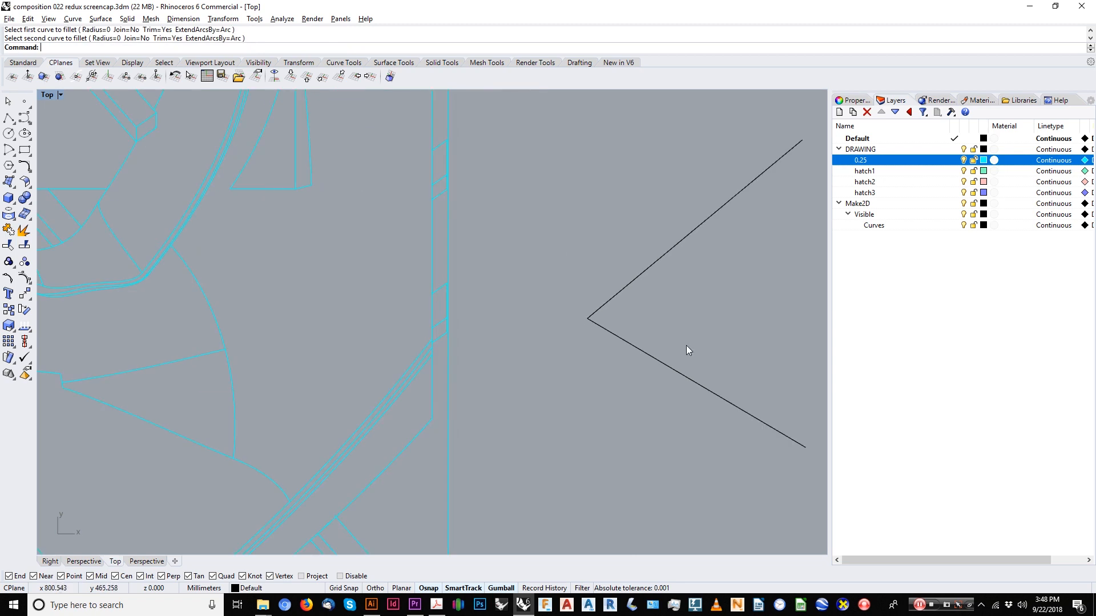
Fillet the corner of the two test lines with a radius of 5.
{"action": "key", "text": "Return"}
{"action": "left_click", "coordinate": [97, 47]}
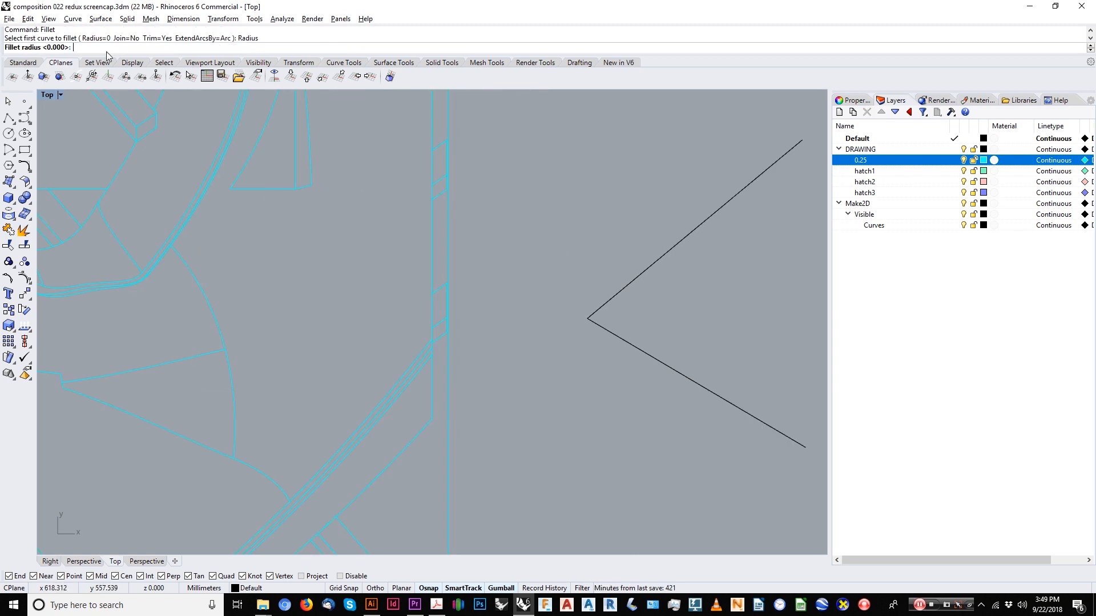
{"action": "type", "text": "5"}
{"action": "key", "text": "Return"}
{"action": "left_click", "coordinate": [608, 300]}
Undo the rounded fillet and delete both test lines.
{"action": "key", "text": "ctrl+z"}
{"action": "scroll", "coordinate": [617, 297], "scroll_direction": "down", "scroll_amount": 5}
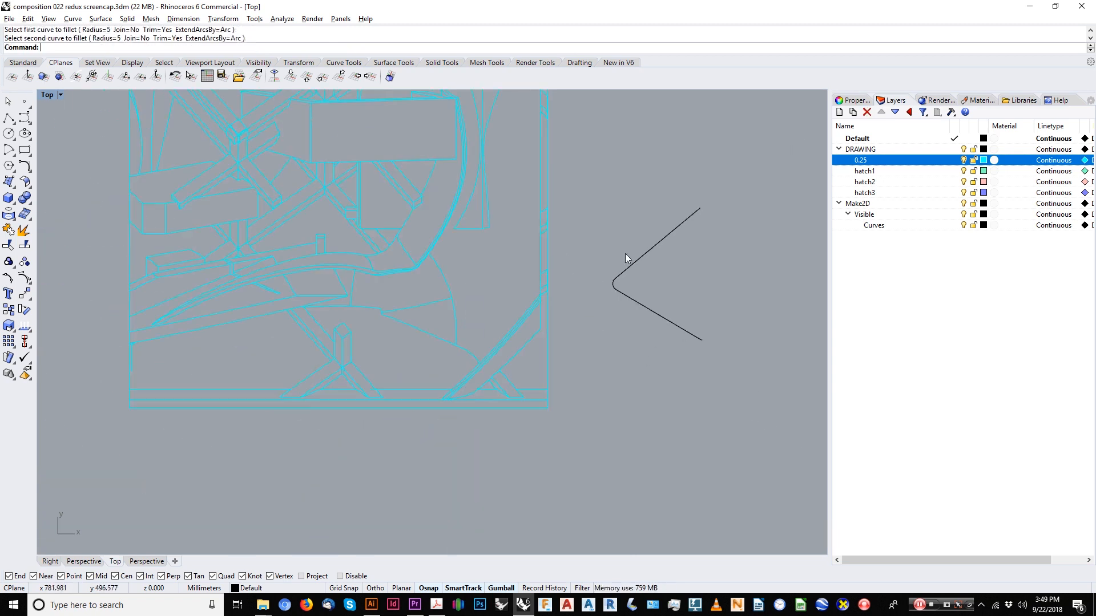
{"action": "left_click_drag", "start_coordinate": [739, 180], "coordinate": [568, 349]}
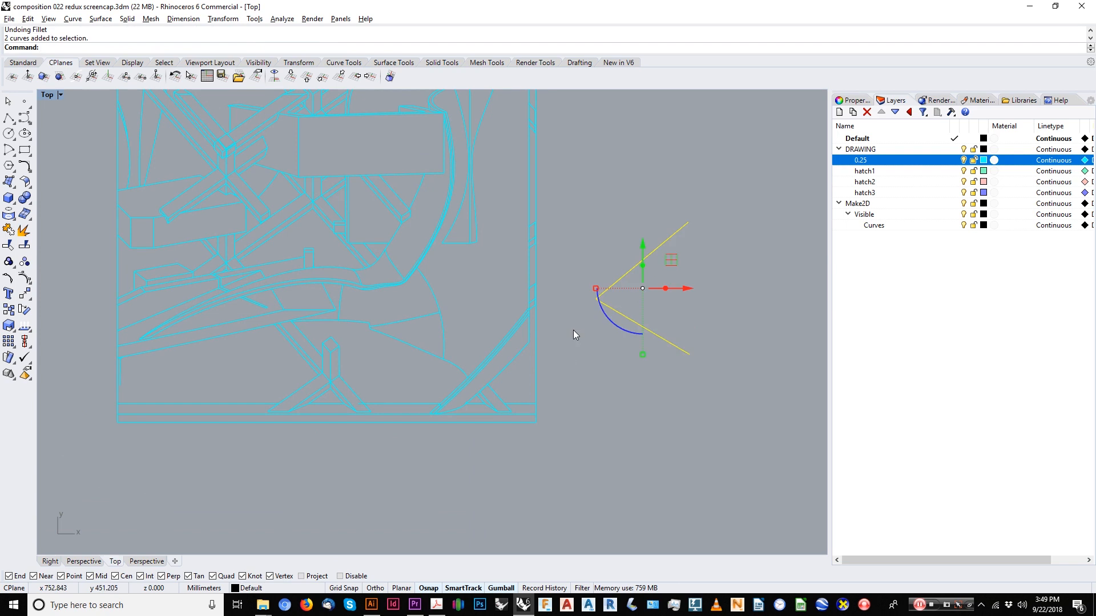
{"action": "key", "text": "Delete"}
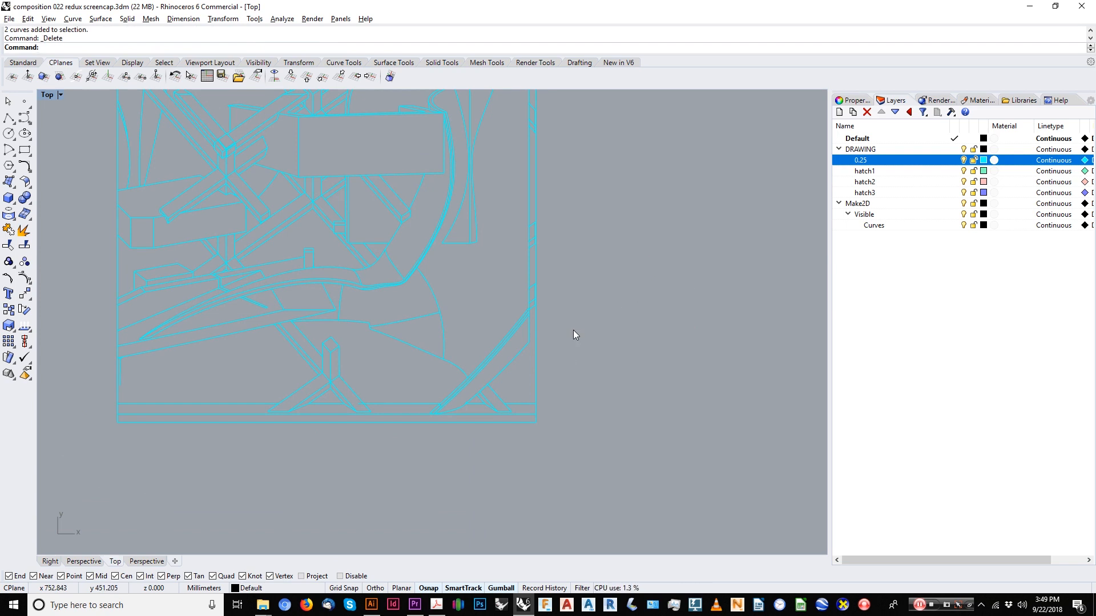
Switch the viewport to the world Perspective view, showing both the 3D model and the line drawing.
{"action": "scroll", "coordinate": [573, 335], "scroll_direction": "down", "scroll_amount": 6}
{"action": "right_click_drag", "start_coordinate": [604, 440], "coordinate": [648, 285]}
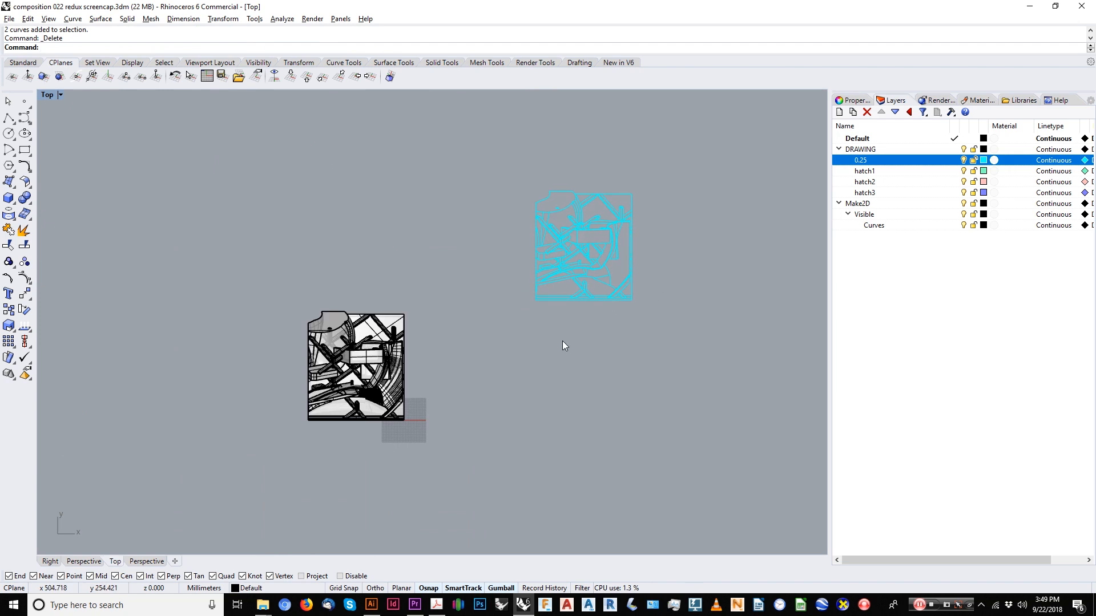
{"action": "right_click_drag", "start_coordinate": [382, 374], "coordinate": [430, 382]}
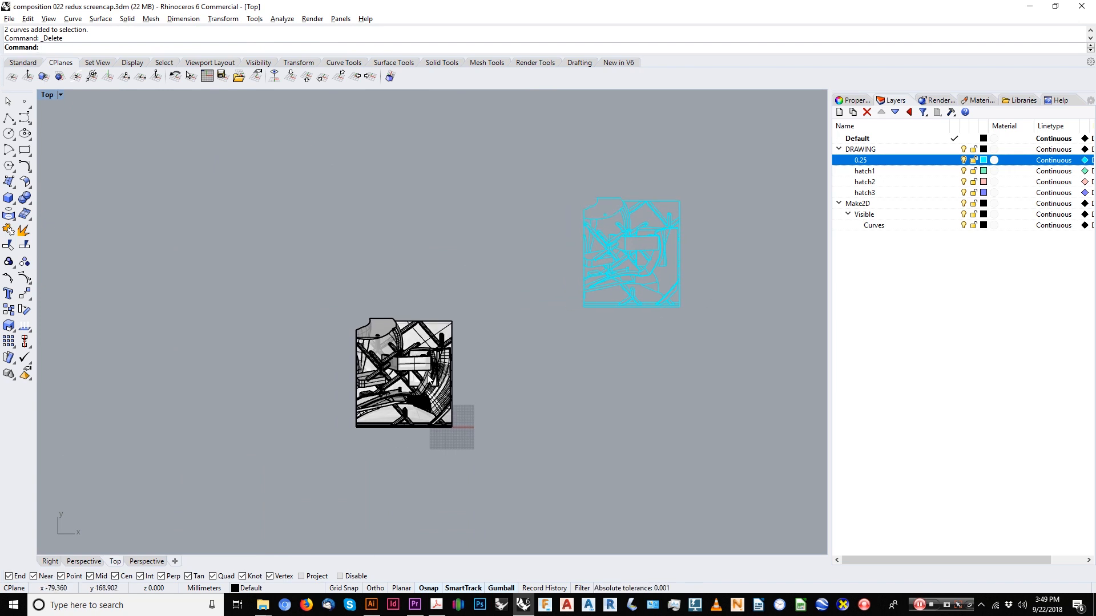
{"action": "scroll", "coordinate": [408, 335], "scroll_direction": "up", "scroll_amount": 3}
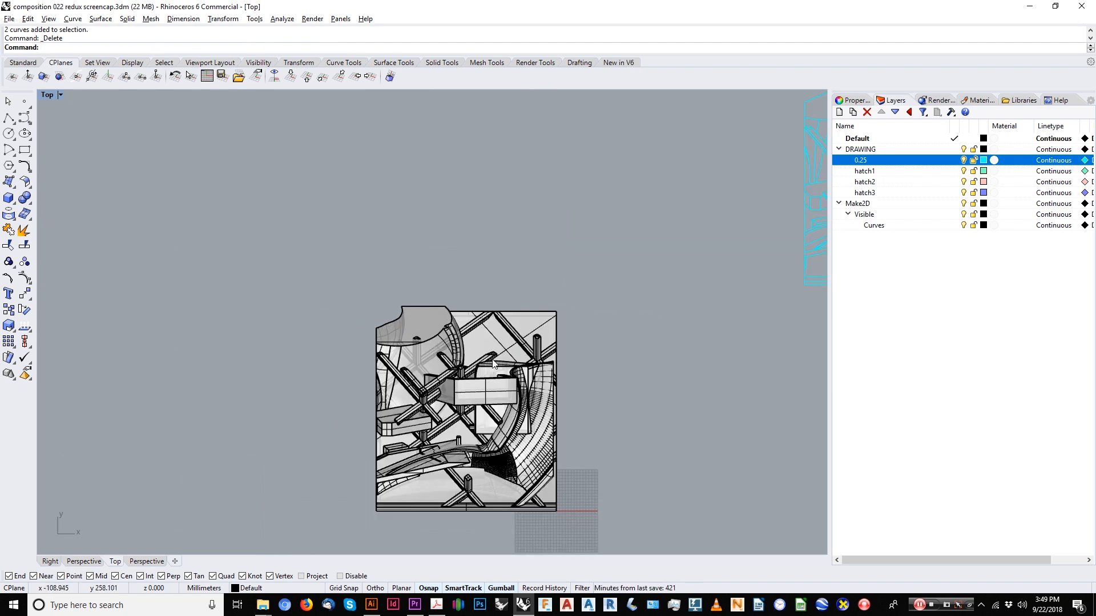
{"action": "middle_click", "coordinate": [456, 378]}
{"action": "left_click", "coordinate": [461, 374]}
{"action": "mouse_move", "coordinate": [461, 374]}
{"action": "right_mouse_down"}
{"action": "mouse_move", "coordinate": [360, 331]}
{"action": "mouse_move", "coordinate": [250, 372]}
{"action": "mouse_move", "coordinate": [462, 441]}
{"action": "mouse_move", "coordinate": [538, 445]}
{"action": "mouse_move", "coordinate": [485, 411]}
{"action": "mouse_move", "coordinate": [328, 364]}
{"action": "mouse_move", "coordinate": [384, 365]}
{"action": "right_mouse_up"}
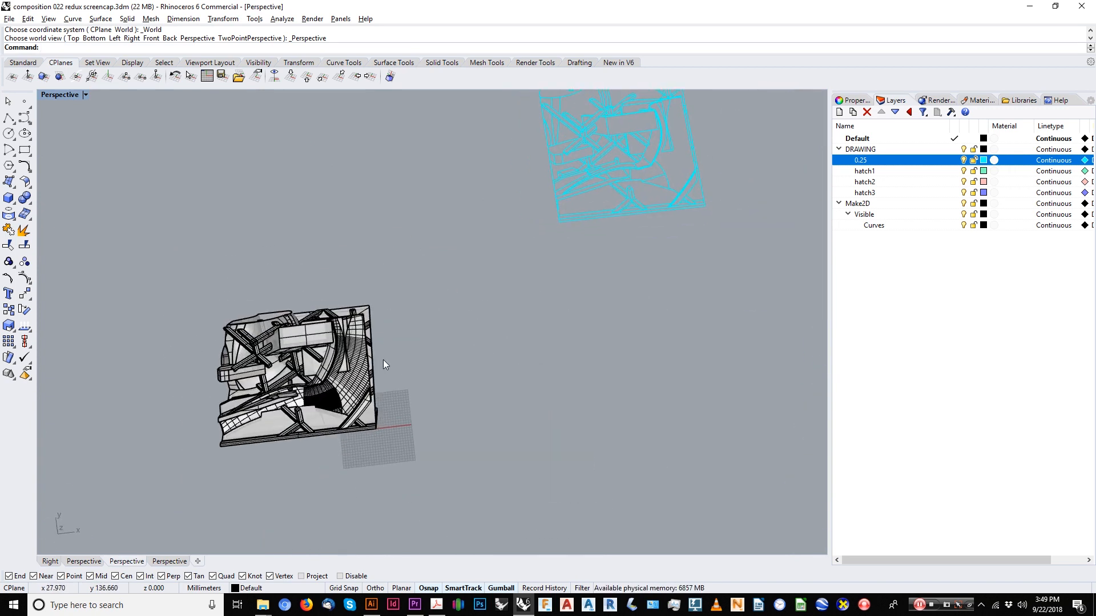
Draw a large rectangle in the empty area beside the 3D model, below the line drawing.
{"action": "type", "text": "rectangle"}
{"action": "key", "text": "Return"}
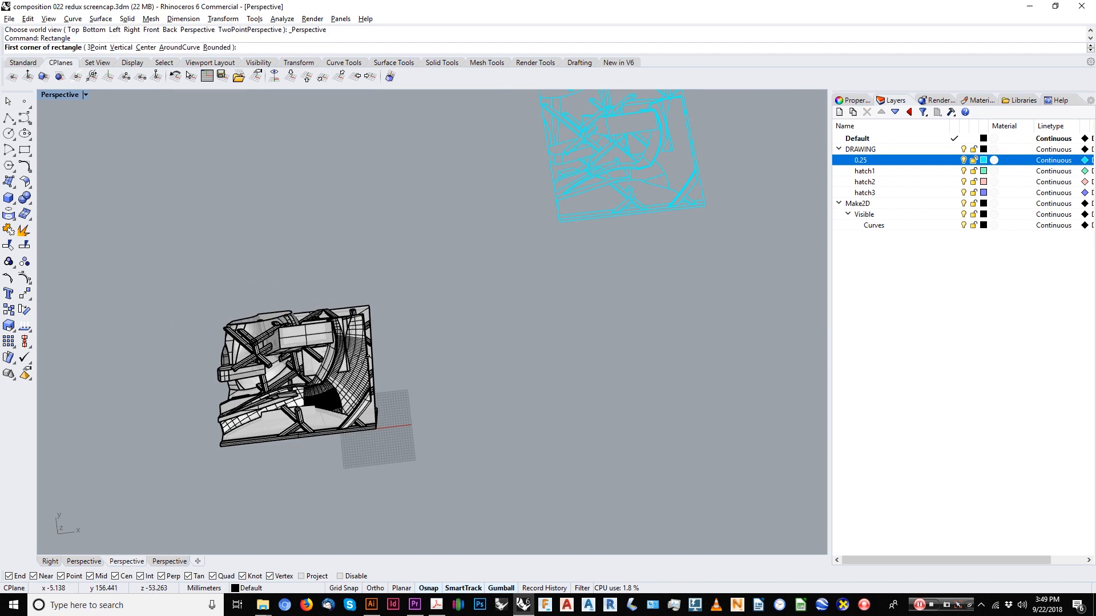
{"action": "left_click", "coordinate": [509, 311]}
{"action": "left_click", "coordinate": [790, 452]}
Fill the new rectangle with a solid hatch.
{"action": "scroll", "coordinate": [782, 452], "scroll_direction": "down", "scroll_amount": 2}
{"action": "right_click_drag", "start_coordinate": [769, 453], "coordinate": [633, 433], "text": "shift"}
{"action": "left_click", "coordinate": [632, 432]}
{"action": "type", "text": "hatch"}
{"action": "key", "text": "Return"}
{"action": "left_click", "coordinate": [577, 379]}
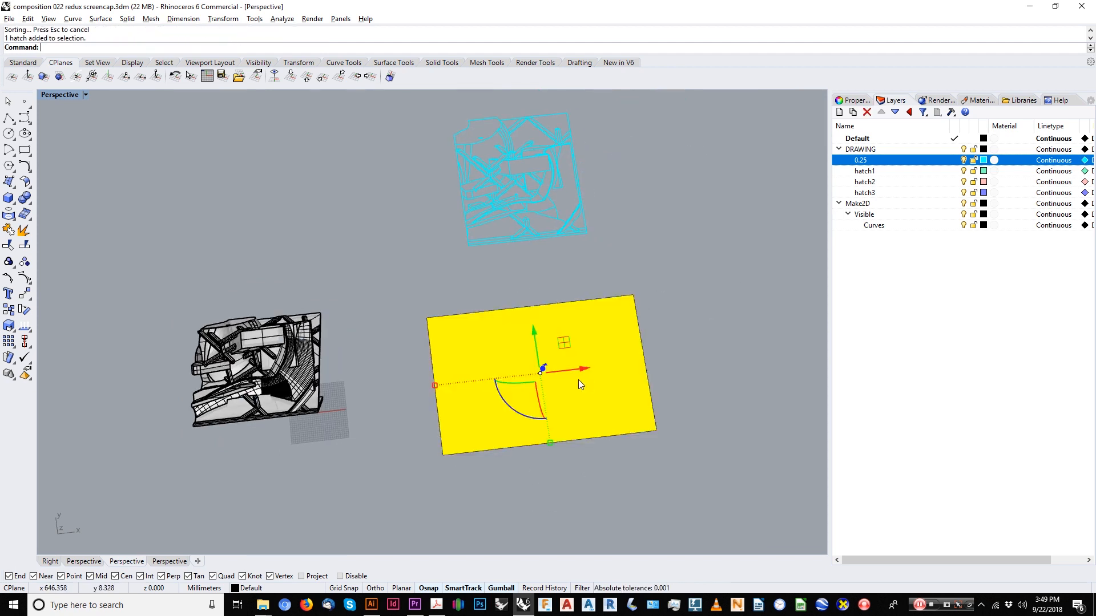
Open the hatch pattern settings in the document properties.
{"action": "right_click_drag", "start_coordinate": [675, 209], "coordinate": [625, 228], "text": "shift"}
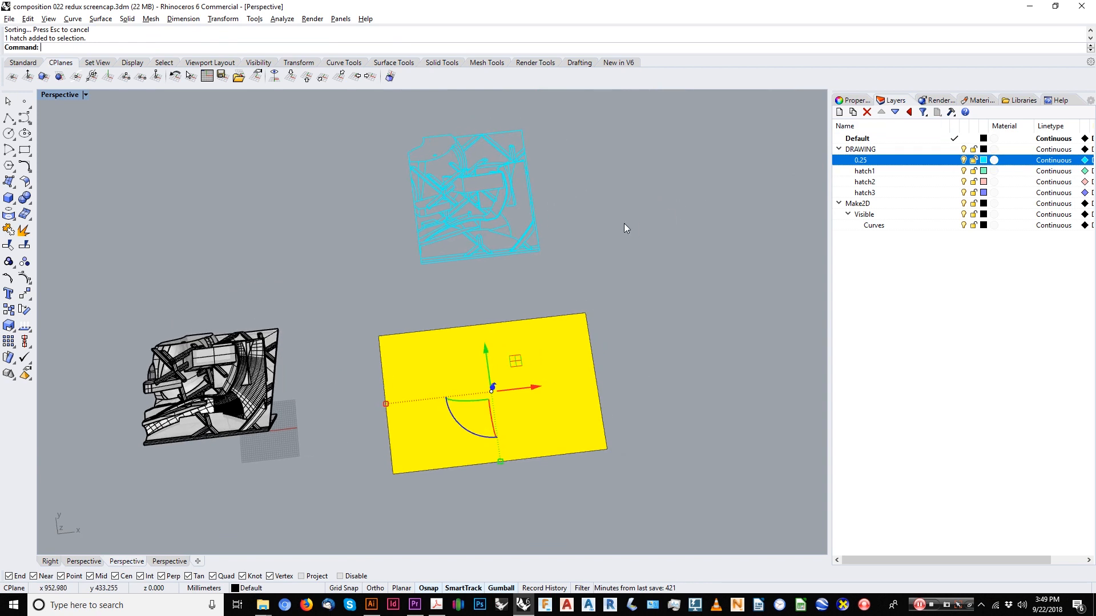
{"action": "left_click", "coordinate": [7, 23]}
{"action": "left_click", "coordinate": [69, 238]}
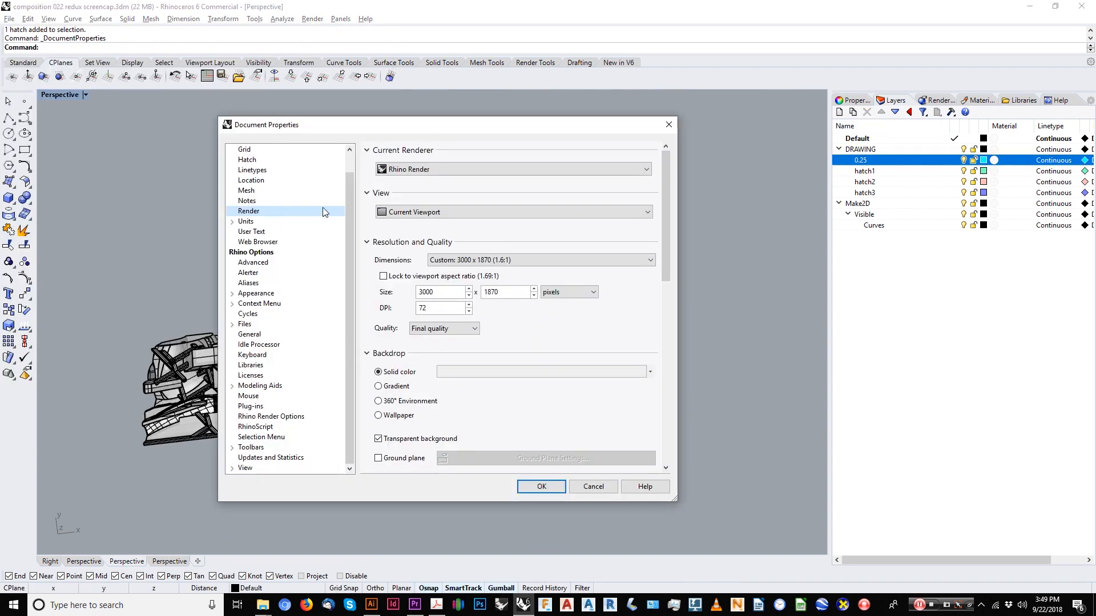
{"action": "scroll", "coordinate": [344, 194], "scroll_direction": "up", "scroll_amount": 1}
{"action": "left_click", "coordinate": [250, 180]}
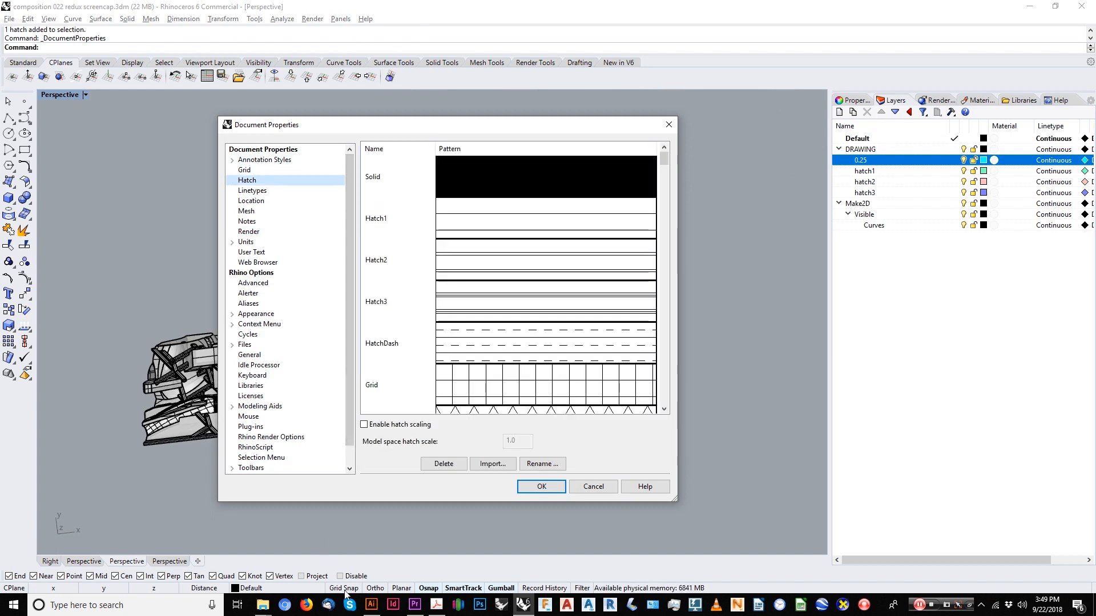
Switch to Firefox and open the hatch_list.pat file from the /cpp/downloads index page.
{"action": "left_click", "coordinate": [436, 605]}
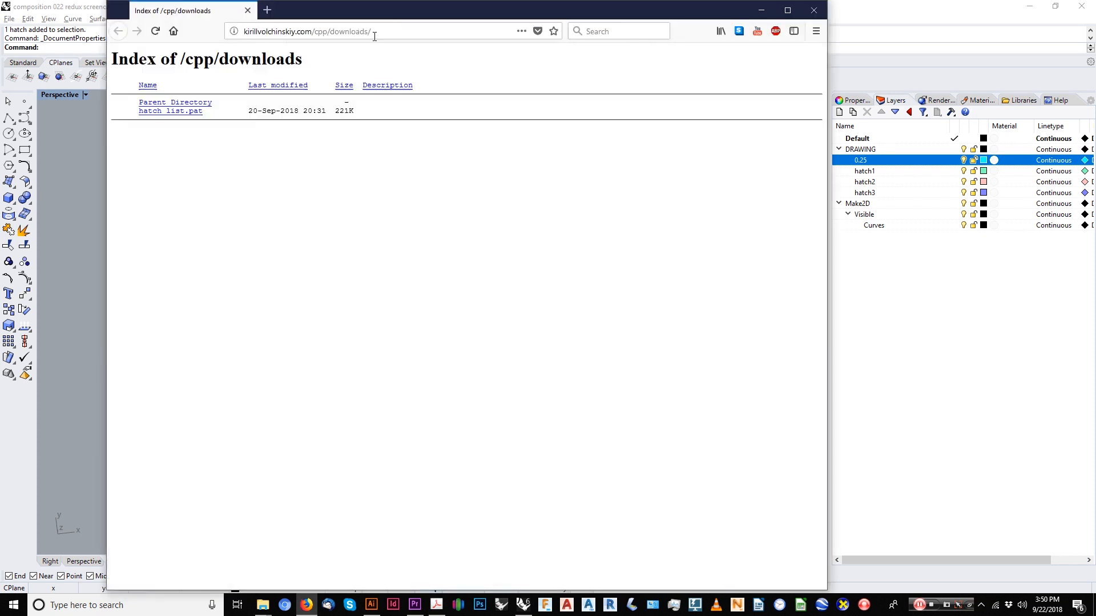
{"action": "left_click_drag", "start_coordinate": [393, 17], "coordinate": [591, 41]}
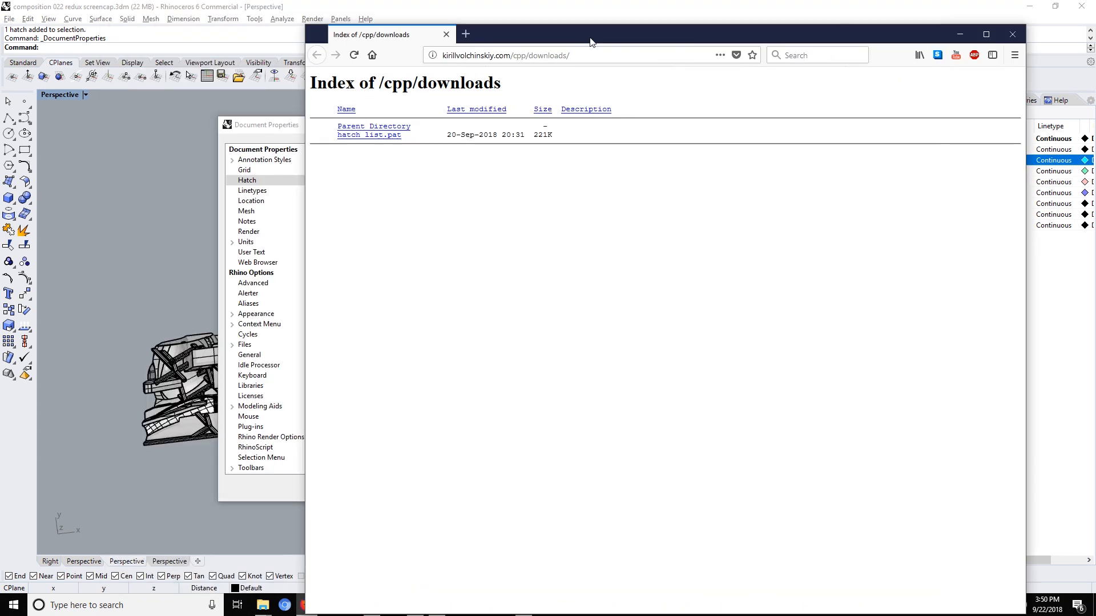
{"action": "left_click", "coordinate": [594, 57]}
{"action": "left_click", "coordinate": [440, 167]}
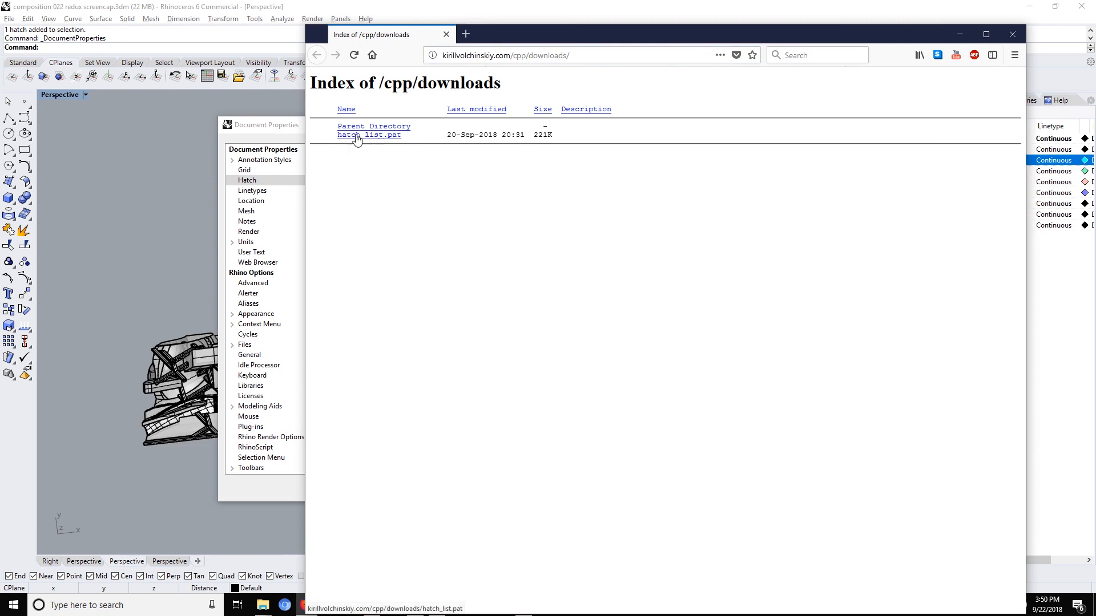
{"action": "left_click_drag", "start_coordinate": [553, 39], "coordinate": [617, 24]}
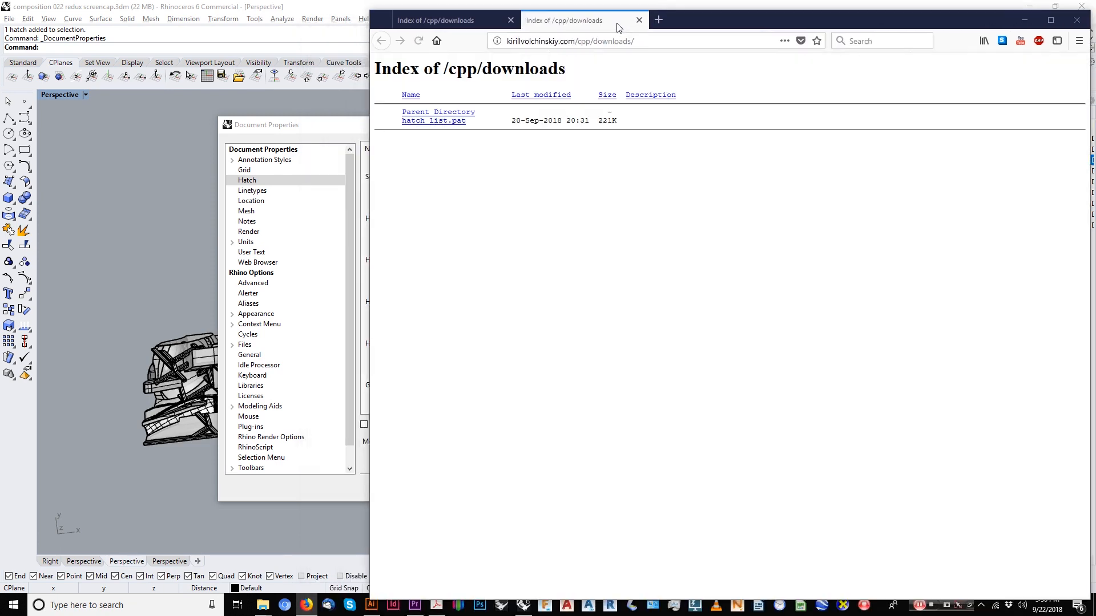
{"action": "left_click", "coordinate": [449, 121]}
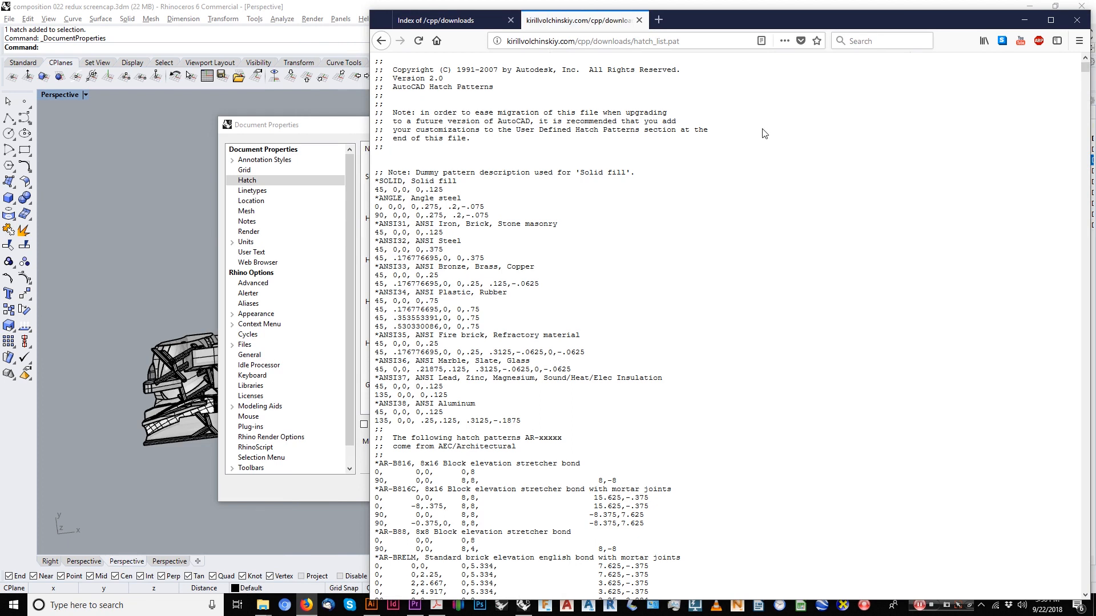
Save the pattern page as hatch_list.pat in the Downloads folder and return to Rhino.
{"action": "right_click", "coordinate": [764, 133]}
{"action": "left_click", "coordinate": [795, 160]}
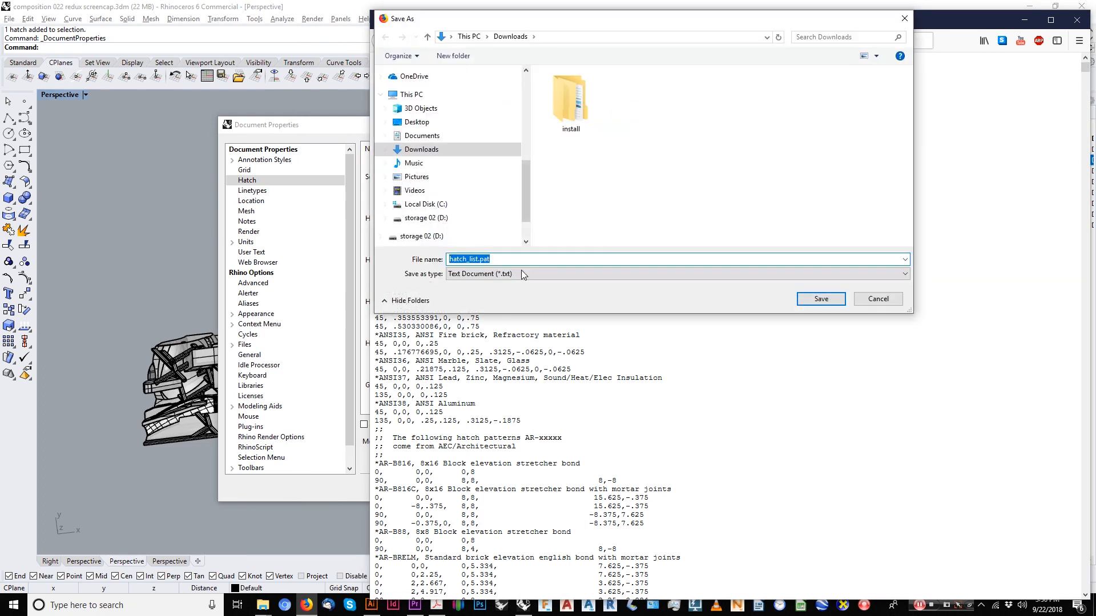
{"action": "left_click", "coordinate": [497, 260]}
{"action": "left_click", "coordinate": [821, 298]}
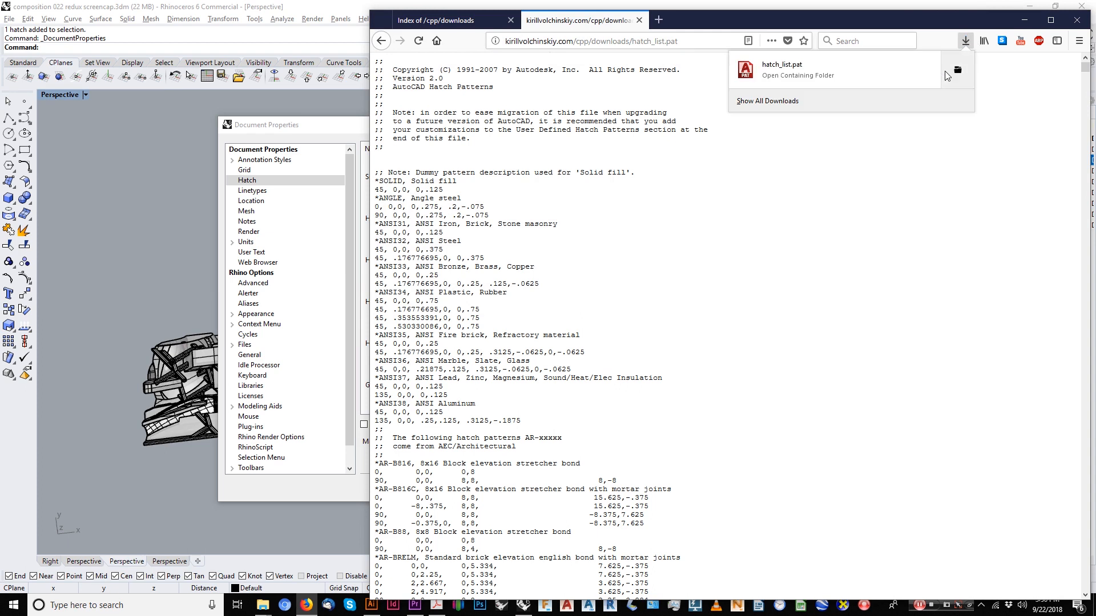
{"action": "left_click", "coordinate": [1025, 20]}
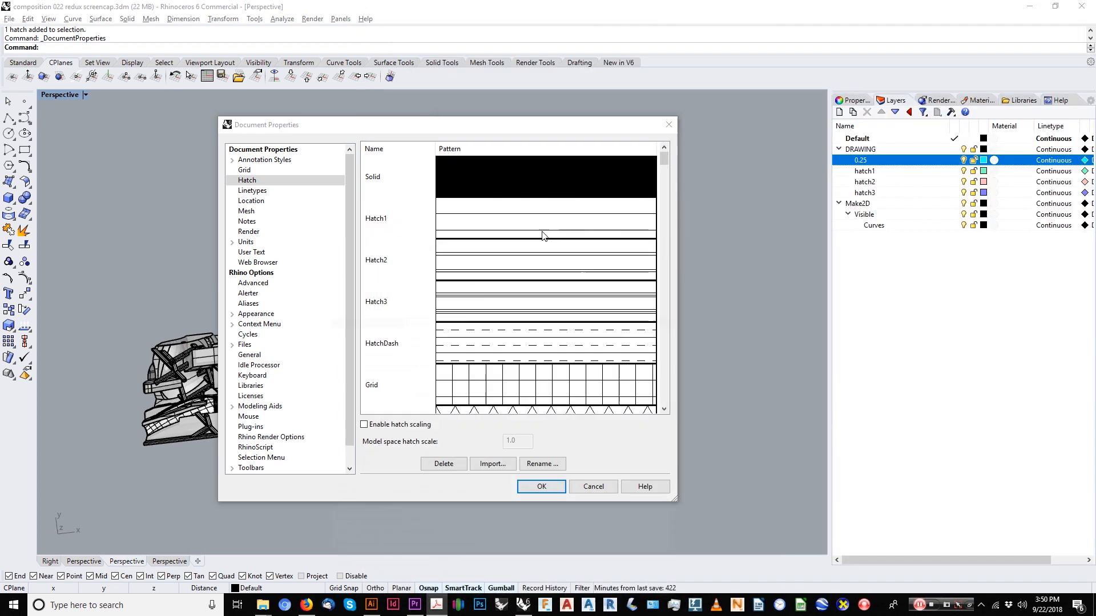
Import the hatch patterns from hatch_list.pat in the example files folder, without replacing any existing pattern definitions.
{"action": "left_click", "coordinate": [493, 463]}
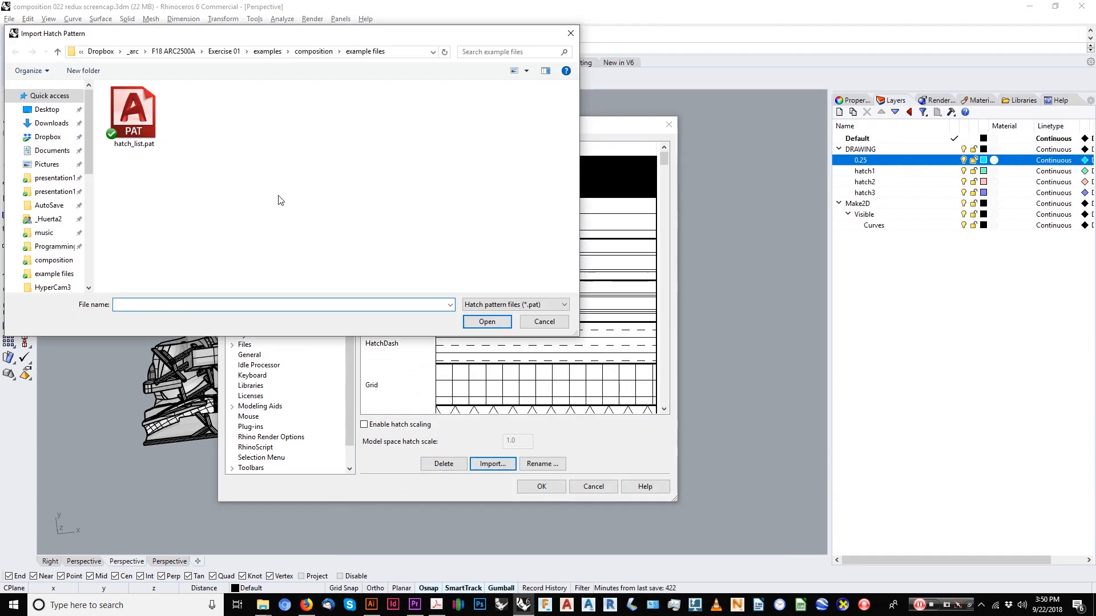
{"action": "left_click", "coordinate": [133, 116]}
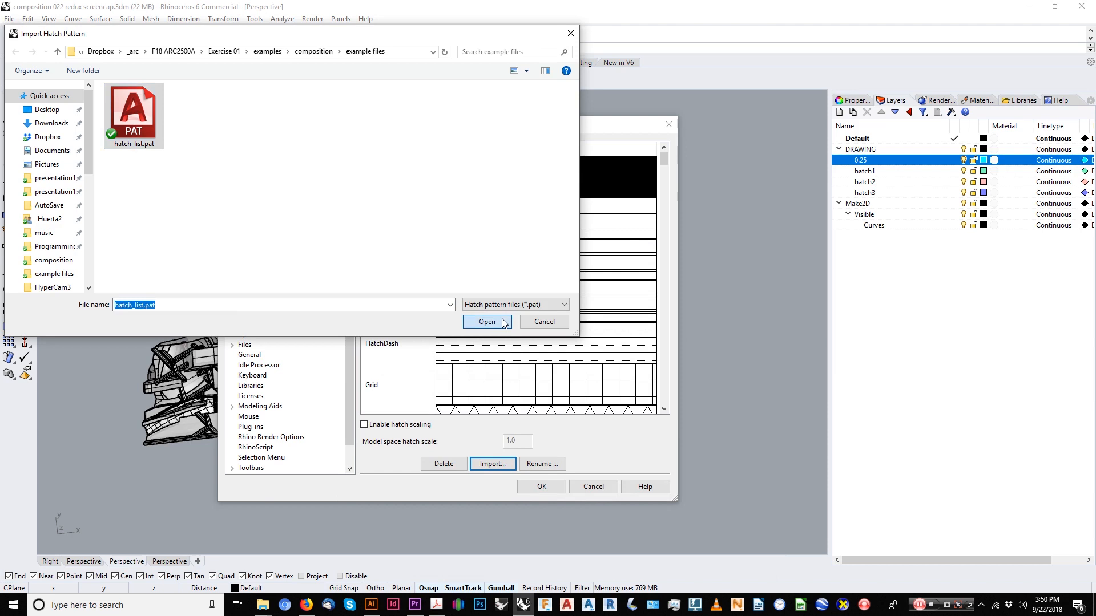
{"action": "left_click", "coordinate": [487, 322]}
{"action": "left_click", "coordinate": [464, 387]}
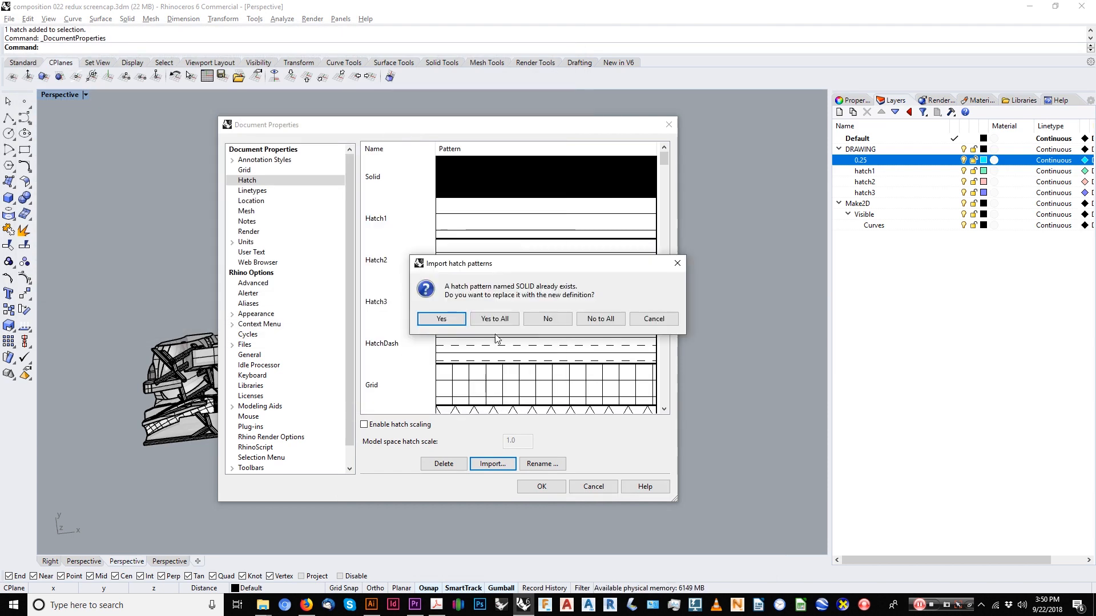
{"action": "left_click", "coordinate": [614, 320]}
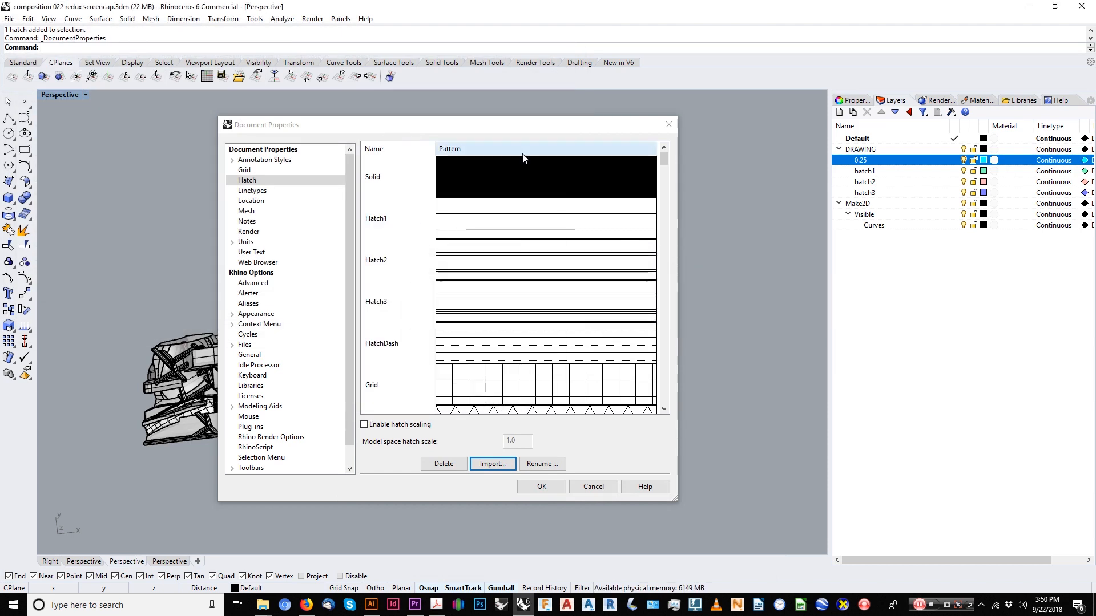
{"action": "left_click", "coordinate": [542, 490]}
Assign the ANSI32 pattern to the rectangle's solid hatch.
{"action": "scroll", "coordinate": [535, 400], "scroll_direction": "up", "scroll_amount": 4}
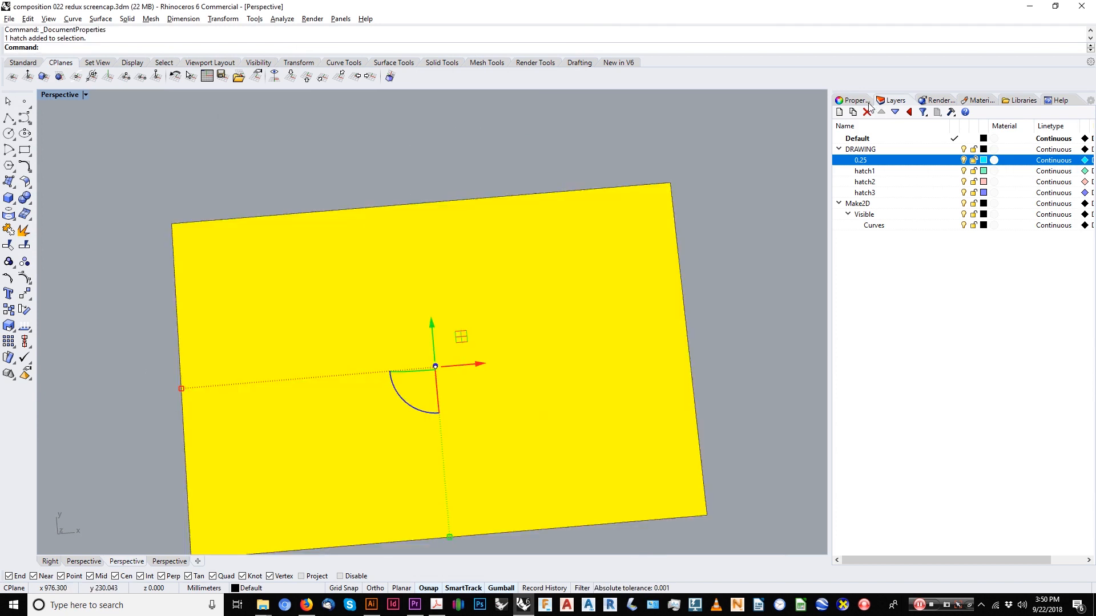
{"action": "left_click", "coordinate": [868, 104]}
{"action": "left_click", "coordinate": [876, 116]}
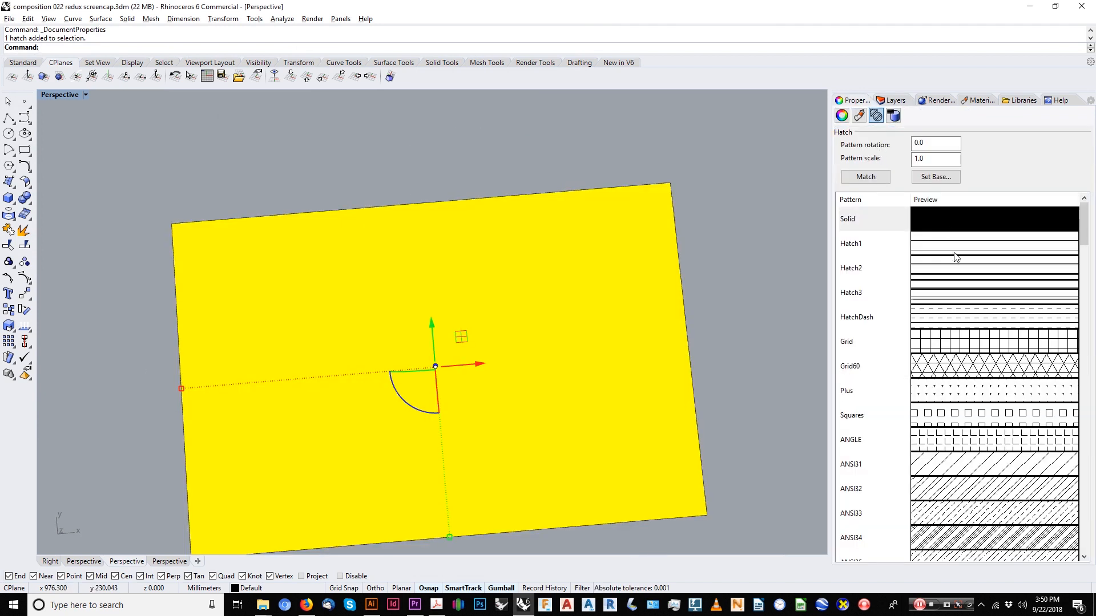
{"action": "left_click", "coordinate": [976, 490]}
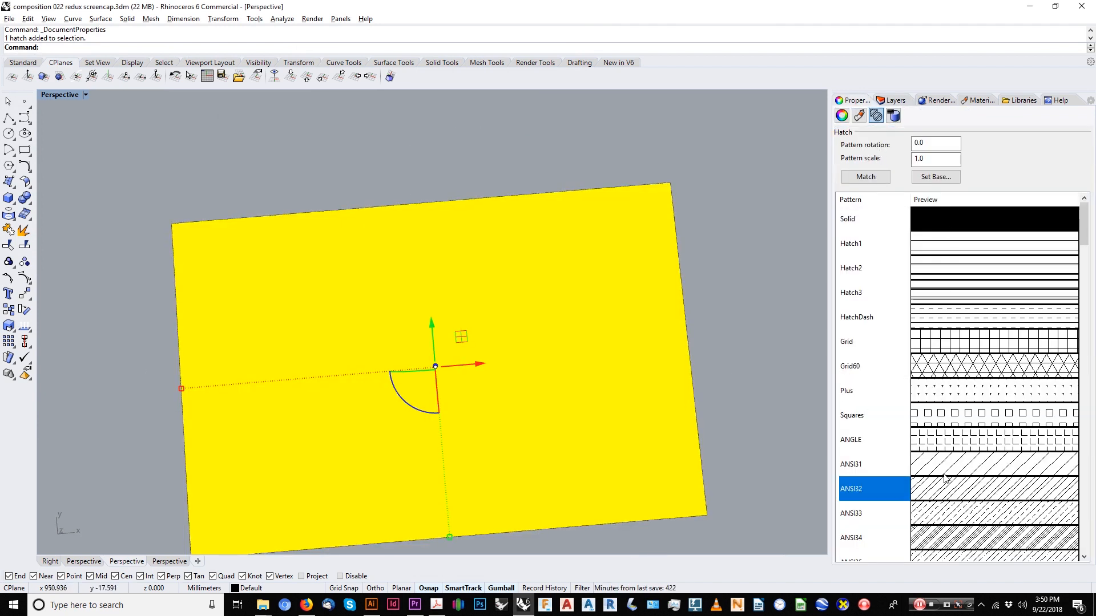
{"action": "scroll", "coordinate": [945, 478], "scroll_direction": "down", "scroll_amount": 4}
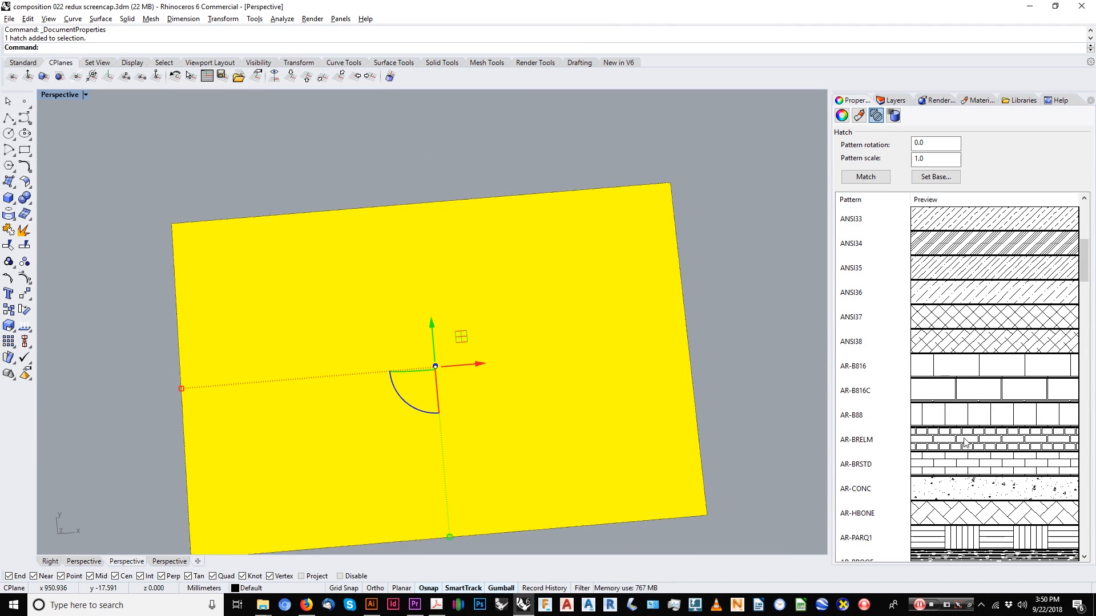
{"action": "scroll", "coordinate": [965, 443], "scroll_direction": "up", "scroll_amount": 4}
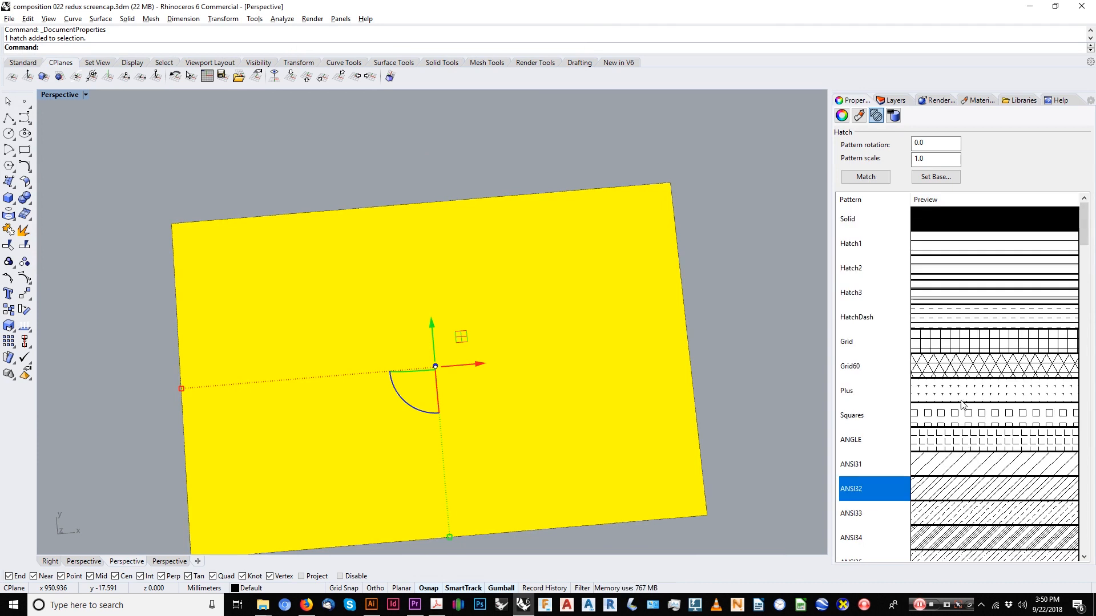
{"action": "left_click", "coordinate": [977, 465]}
{"action": "left_click", "coordinate": [977, 494]}
{"action": "scroll", "coordinate": [962, 458], "scroll_direction": "down", "scroll_amount": 3}
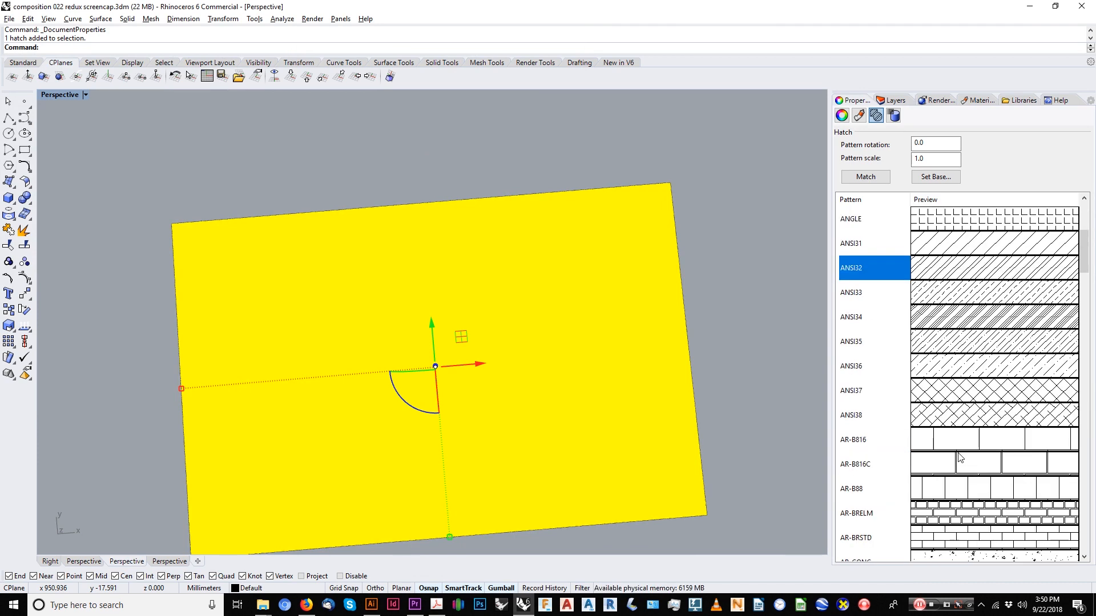
Set the pattern scale of the rectangle's hatch to 25.
{"action": "left_click", "coordinate": [937, 159]}
{"action": "double_click", "coordinate": [936, 159]}
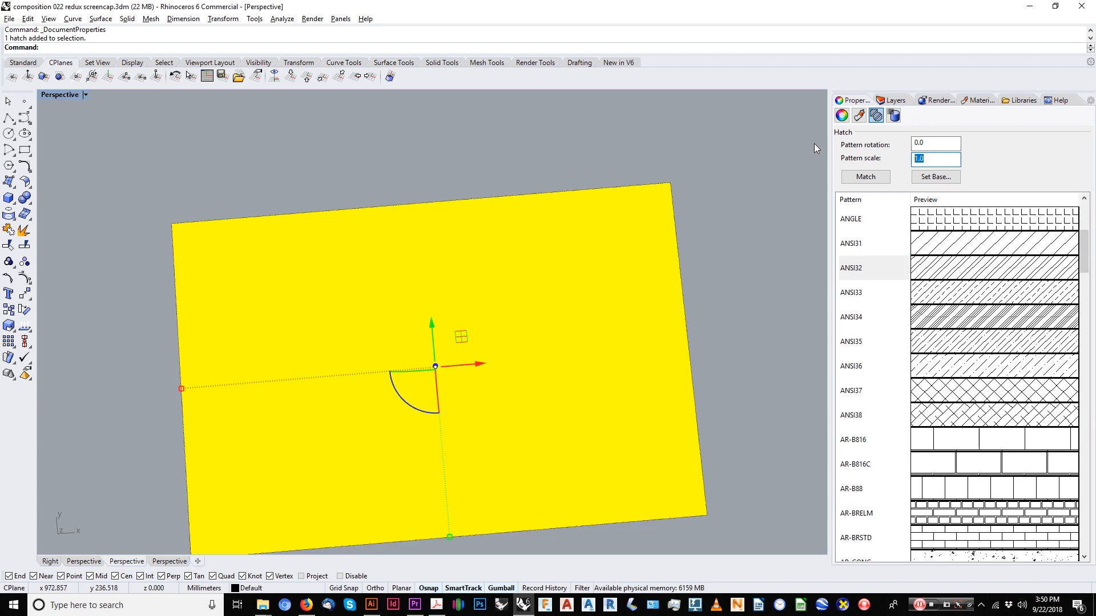
{"action": "type", "text": "25"}
{"action": "scroll", "coordinate": [432, 163], "scroll_direction": "down", "scroll_amount": 2}
{"action": "right_click_drag", "start_coordinate": [433, 163], "coordinate": [403, 181], "text": "shift"}
{"action": "scroll", "coordinate": [469, 232], "scroll_direction": "down", "scroll_amount": 4}
{"action": "right_click_drag", "start_coordinate": [469, 233], "coordinate": [570, 235], "text": "shift"}
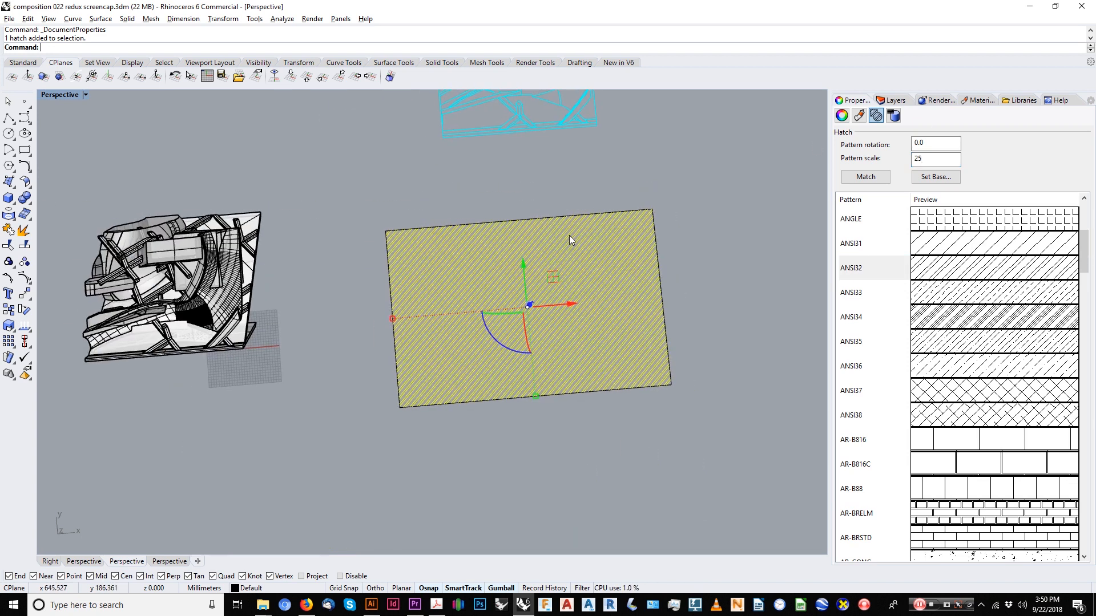
Delete the rectangle's outline curve, keeping only the hatch.
{"action": "key", "text": "Escape"}
{"action": "left_click", "coordinate": [658, 234]}
{"action": "key", "text": "Return"}
{"action": "key", "text": "Delete"}
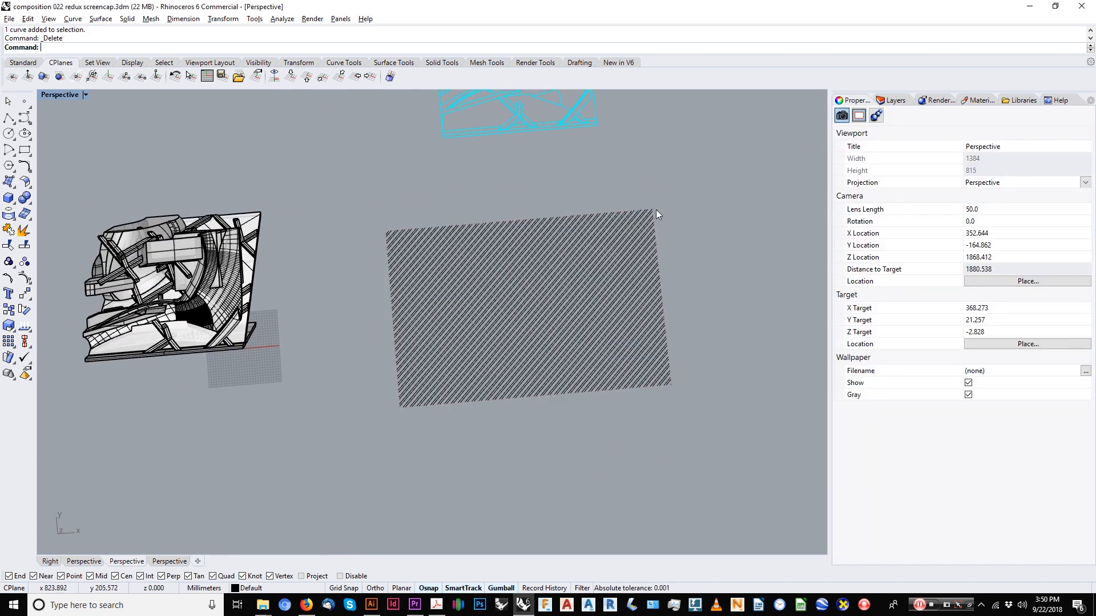
{"action": "left_click", "coordinate": [613, 232]}
{"action": "scroll", "coordinate": [613, 232], "scroll_direction": "down", "scroll_amount": 2}
{"action": "right_click_drag", "start_coordinate": [627, 245], "coordinate": [648, 252], "text": "shift"}
{"action": "key", "text": "Escape"}
{"action": "mouse_move", "coordinate": [406, 260]}
{"action": "right_mouse_down"}
{"action": "mouse_move", "coordinate": [433, 194]}
{"action": "mouse_move", "coordinate": [400, 248]}
{"action": "right_mouse_up"}
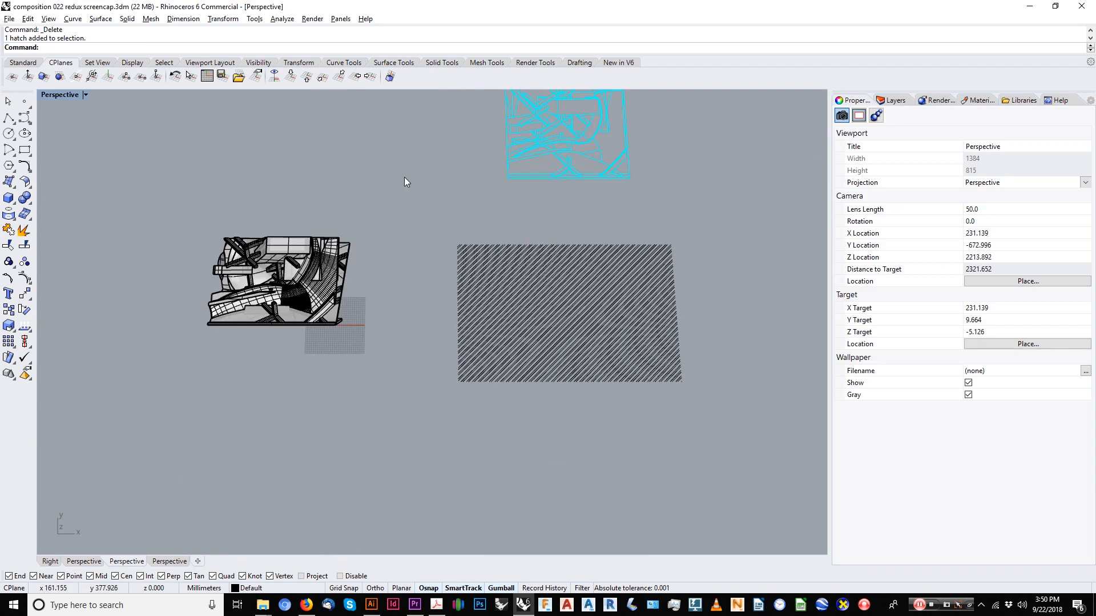
{"action": "left_click_drag", "start_coordinate": [404, 174], "coordinate": [92, 395]}
{"action": "mouse_move", "coordinate": [261, 334]}
{"action": "right_mouse_down"}
{"action": "mouse_move", "coordinate": [321, 233]}
{"action": "mouse_move", "coordinate": [240, 294]}
{"action": "right_mouse_up"}
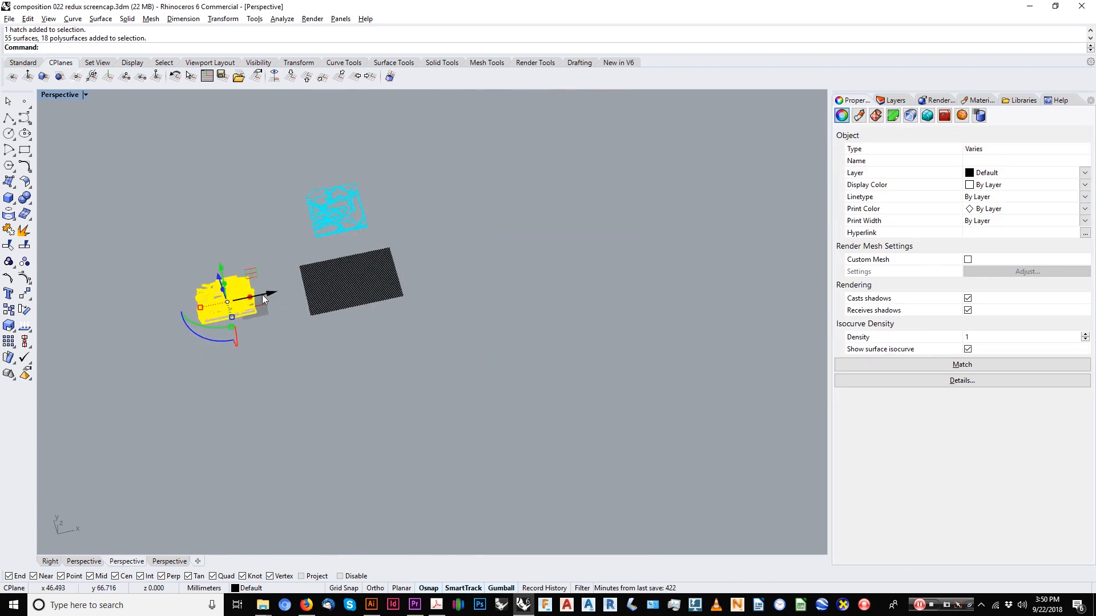
{"action": "left_click_drag", "start_coordinate": [265, 292], "coordinate": [658, 242], "text": "alt"}
{"action": "left_click", "coordinate": [555, 300]}
{"action": "right_click_drag", "start_coordinate": [345, 297], "coordinate": [286, 321]}
{"action": "scroll", "coordinate": [243, 220], "scroll_direction": "up", "scroll_amount": 8}
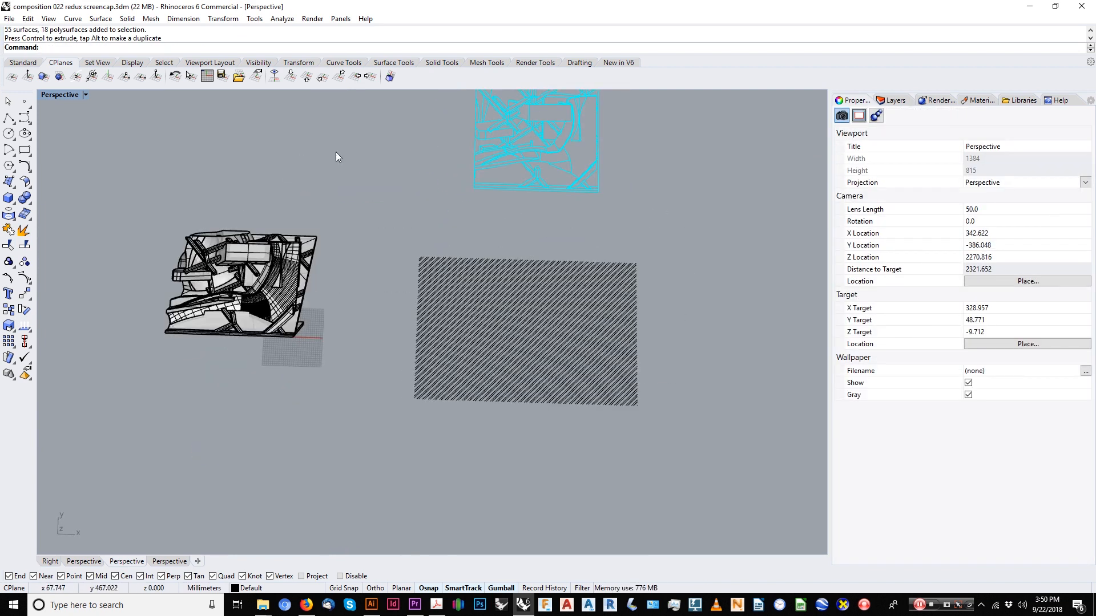
Select all surfaces and polysurfaces of the 3D model and group them.
{"action": "left_click_drag", "start_coordinate": [336, 158], "coordinate": [139, 345]}
{"action": "type", "text": "griuo"}
{"action": "key", "text": "BackSpace"}
{"action": "key", "text": "BackSpace"}
{"action": "key", "text": "BackSpace"}
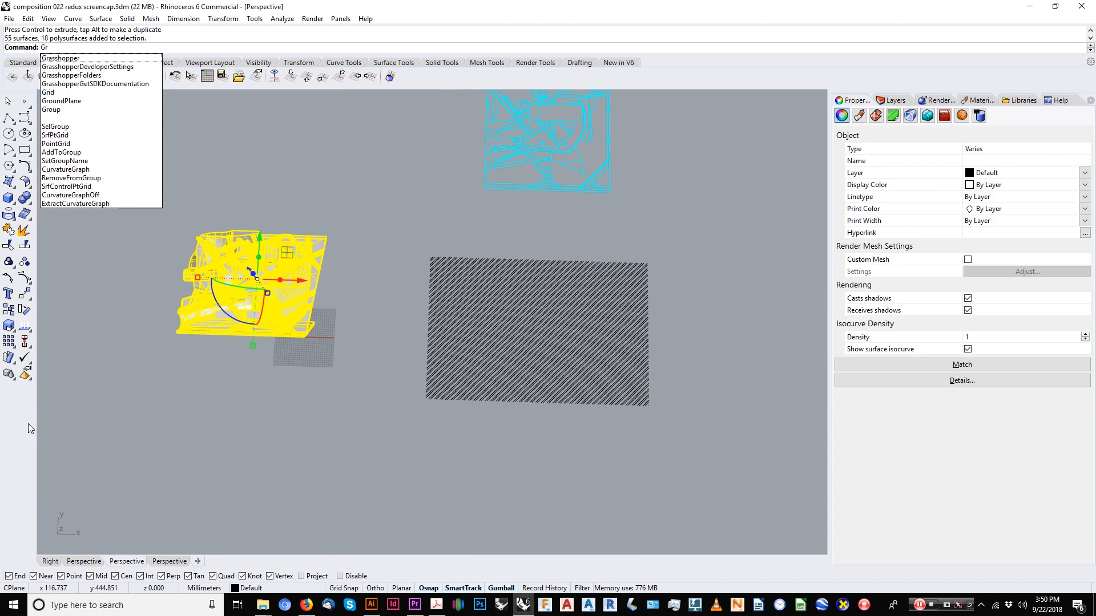
{"action": "type", "text": "oup"}
{"action": "key", "text": "Return"}
{"action": "left_click", "coordinate": [387, 379]}
Rotate the whole grouped 3D model into a tilted orientation, undoing the first rotation attempt.
{"action": "right_click_drag", "start_coordinate": [298, 295], "coordinate": [287, 380]}
{"action": "left_click", "coordinate": [287, 380]}
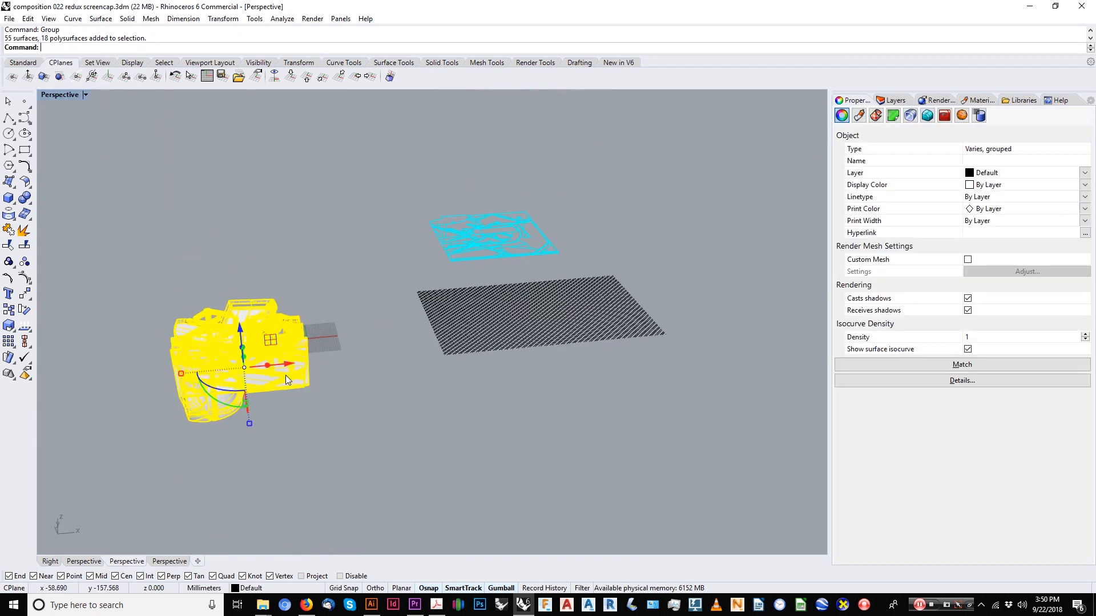
{"action": "left_click_drag", "start_coordinate": [232, 400], "coordinate": [247, 408]}
{"action": "key", "text": "ctrl+z"}
{"action": "right_click_drag", "start_coordinate": [232, 397], "coordinate": [274, 422]}
{"action": "left_click_drag", "start_coordinate": [257, 424], "coordinate": [265, 438]}
{"action": "left_click", "coordinate": [308, 434]}
{"action": "right_click_drag", "start_coordinate": [308, 435], "coordinate": [285, 479]}
Raise the ANSI32 hatch vertically and enlarge it uniformly.
{"action": "left_click", "coordinate": [542, 286]}
{"action": "mouse_move", "coordinate": [543, 284]}
{"action": "right_mouse_down"}
{"action": "mouse_move", "coordinate": [453, 287]}
{"action": "mouse_move", "coordinate": [573, 330]}
{"action": "right_mouse_up"}
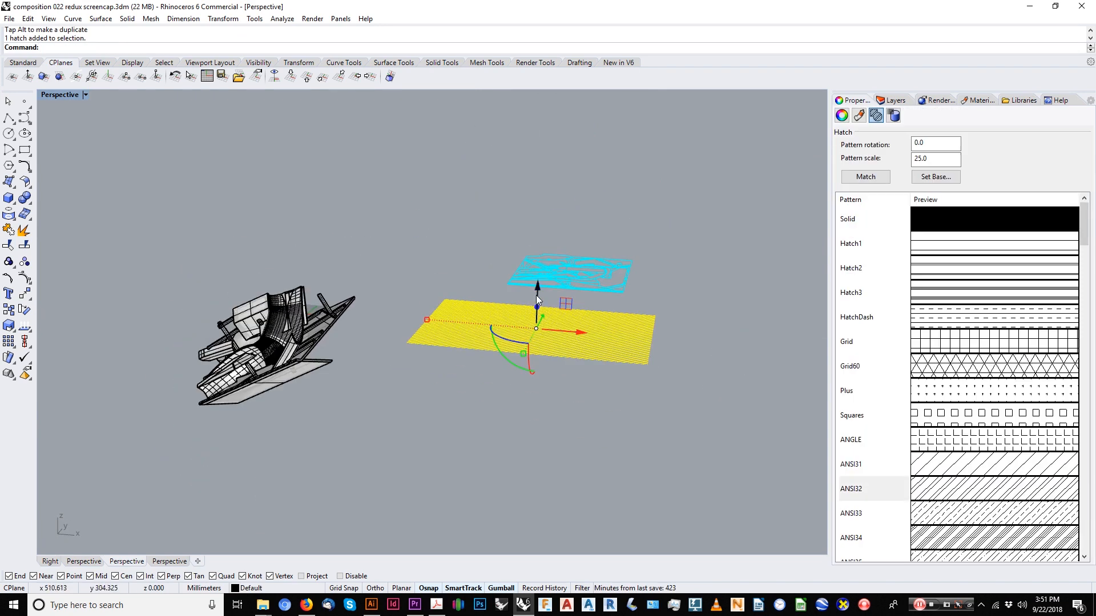
{"action": "left_click_drag", "start_coordinate": [536, 296], "coordinate": [539, 229]}
{"action": "right_click_drag", "start_coordinate": [537, 234], "coordinate": [525, 268]}
{"action": "left_click_drag", "start_coordinate": [426, 263], "coordinate": [372, 249], "text": "shift"}
Move the enlarged hatch sideways over the 3D model, adjusting its position in the Top view.
{"action": "right_click_drag", "start_coordinate": [374, 249], "coordinate": [451, 283]}
{"action": "left_click_drag", "start_coordinate": [548, 287], "coordinate": [388, 299]}
{"action": "key", "text": "ctrl+F1"}
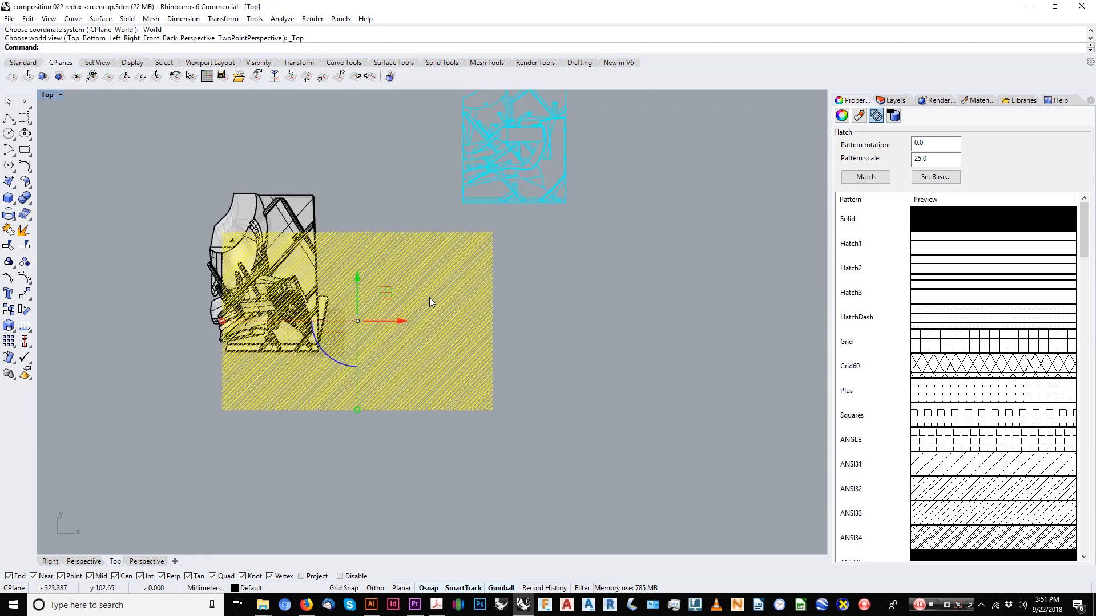
{"action": "scroll", "coordinate": [429, 297], "scroll_direction": "down", "scroll_amount": 2}
{"action": "right_click_drag", "start_coordinate": [429, 297], "coordinate": [495, 317]}
{"action": "left_click_drag", "start_coordinate": [468, 306], "coordinate": [401, 267]}
Return to the Perspective view and ungroup the 3D model.
{"action": "middle_click", "coordinate": [401, 267]}
{"action": "left_click", "coordinate": [408, 261]}
{"action": "left_click", "coordinate": [303, 315]}
{"action": "scroll", "coordinate": [350, 321], "scroll_direction": "up", "scroll_amount": 8}
{"action": "right_click_drag", "start_coordinate": [303, 315], "coordinate": [409, 311]}
{"action": "left_click", "coordinate": [441, 300]}
{"action": "left_click", "coordinate": [478, 301]}
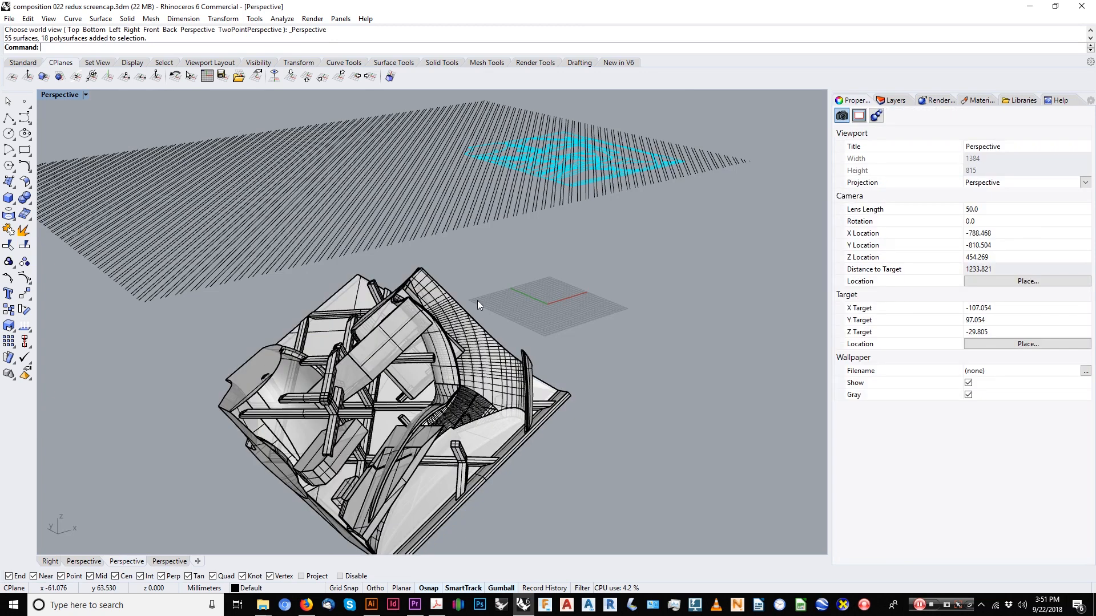
{"action": "right_click_drag", "start_coordinate": [477, 300], "coordinate": [456, 301]}
{"action": "left_click", "coordinate": [440, 309]}
{"action": "type", "text": "Ungroup"}
{"action": "key", "text": "Return"}
Try to extract individual faces from the curved polysurface of the tilted model using ExtractSrf.
{"action": "type", "text": "E"}
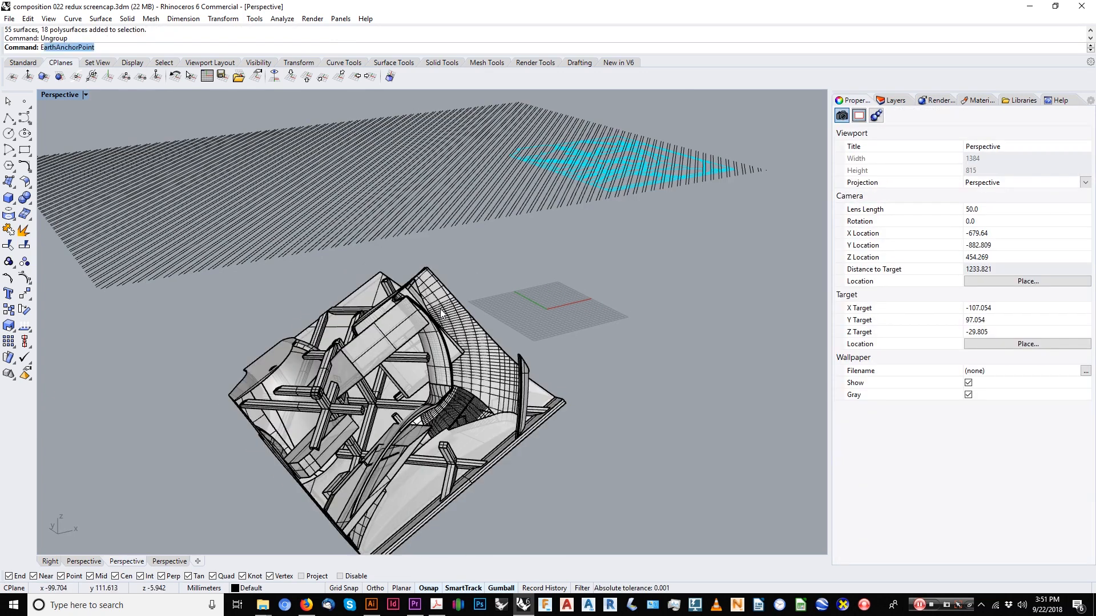
{"action": "type", "text": "xtractSrf"}
{"action": "key", "text": "Return"}
{"action": "scroll", "coordinate": [319, 359], "scroll_direction": "up", "scroll_amount": 10}
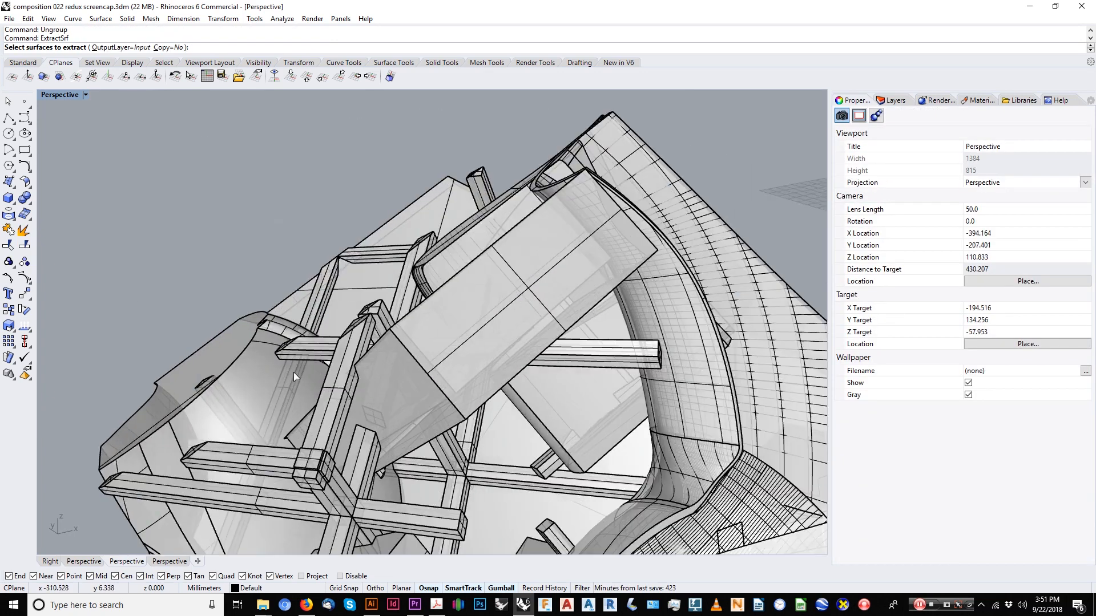
{"action": "right_click_drag", "start_coordinate": [293, 372], "coordinate": [270, 418]}
{"action": "left_click", "coordinate": [201, 436]}
{"action": "key", "text": "Return"}
{"action": "right_click", "coordinate": [269, 417]}
{"action": "left_click", "coordinate": [279, 420]}
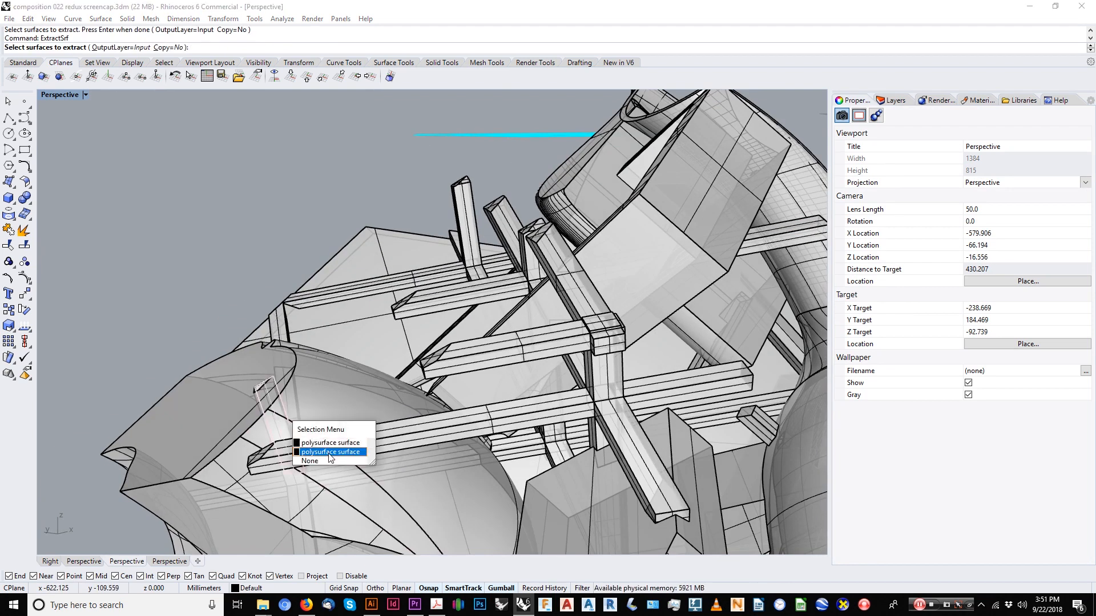
{"action": "left_click", "coordinate": [328, 454]}
{"action": "key", "text": "Return"}
{"action": "right_click_drag", "start_coordinate": [328, 454], "coordinate": [278, 402]}
{"action": "key", "text": "Return"}
{"action": "left_click", "coordinate": [279, 402]}
{"action": "key", "text": "Return"}
Extract the curved inner face and the large gridded curved surfaces from the main polysurface.
{"action": "left_click", "coordinate": [416, 335]}
{"action": "type", "text": "E"}
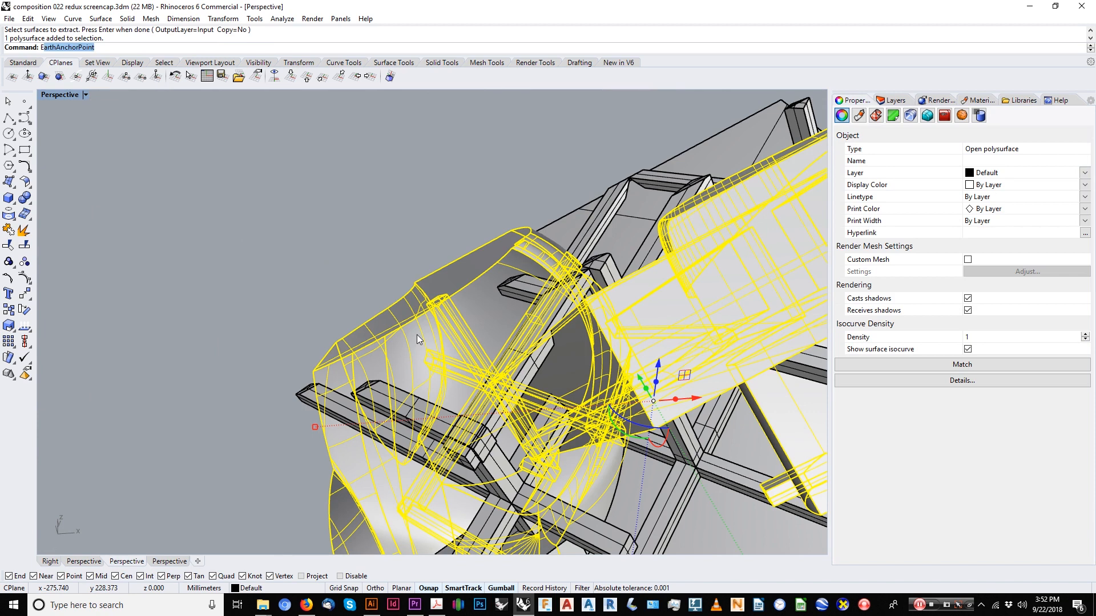
{"action": "type", "text": "xtractSrf"}
{"action": "key", "text": "Return"}
{"action": "right_click_drag", "start_coordinate": [417, 334], "coordinate": [387, 351]}
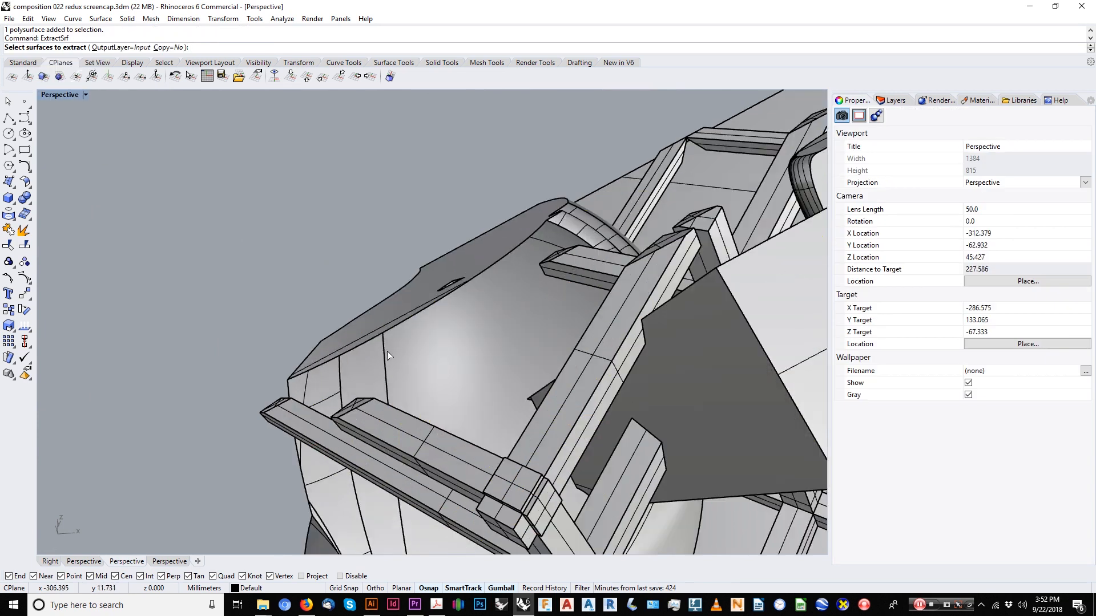
{"action": "left_click", "coordinate": [384, 354]}
{"action": "left_click", "coordinate": [425, 386]}
{"action": "right_click_drag", "start_coordinate": [425, 386], "coordinate": [605, 346]}
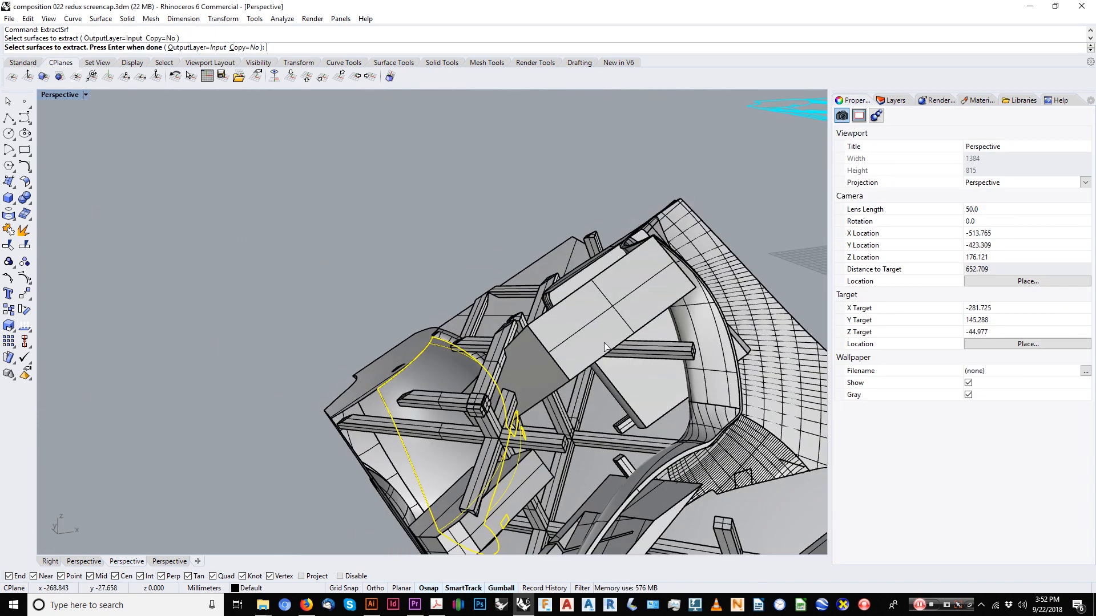
{"action": "left_click", "coordinate": [781, 323]}
{"action": "scroll", "coordinate": [673, 279], "scroll_direction": "down", "scroll_amount": 6}
{"action": "right_click_drag", "start_coordinate": [480, 303], "coordinate": [524, 303]}
{"action": "scroll", "coordinate": [577, 316], "scroll_direction": "up", "scroll_amount": 8}
{"action": "left_click", "coordinate": [578, 316]}
{"action": "scroll", "coordinate": [578, 315], "scroll_direction": "down", "scroll_amount": 5}
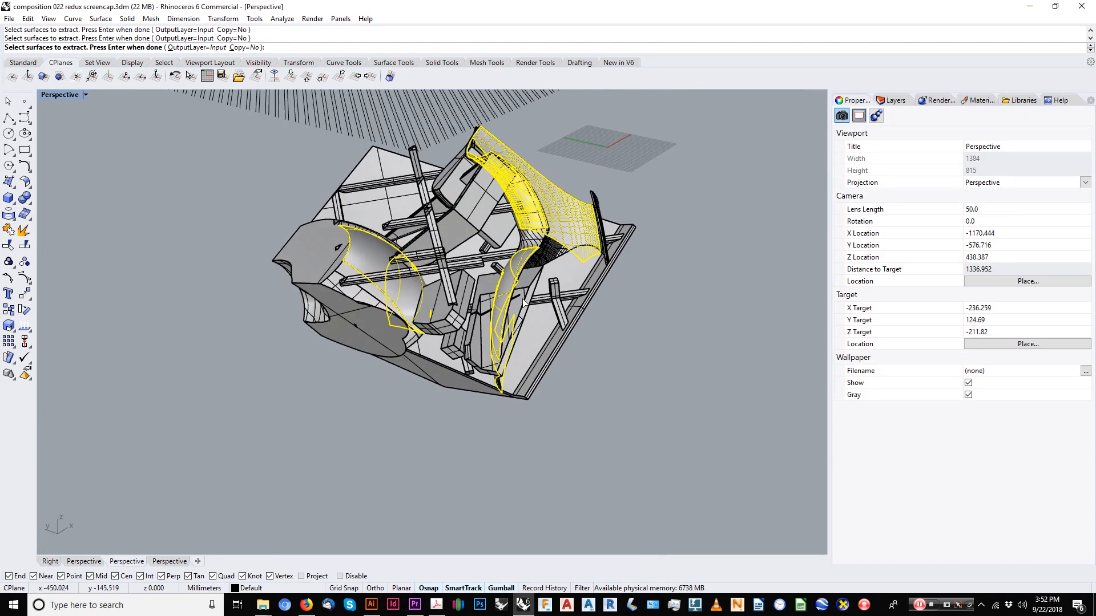
{"action": "key", "text": "Return"}
Try moving the extracted surfaces away from the model, then undo the move and the surface extraction.
{"action": "scroll", "coordinate": [524, 302], "scroll_direction": "down", "scroll_amount": 4}
{"action": "left_click_drag", "start_coordinate": [520, 349], "coordinate": [258, 360]}
{"action": "left_click", "coordinate": [297, 426]}
{"action": "right_click_drag", "start_coordinate": [286, 422], "coordinate": [354, 393]}
{"action": "left_click_drag", "start_coordinate": [363, 348], "coordinate": [283, 311]}
{"action": "right_click_drag", "start_coordinate": [377, 401], "coordinate": [452, 431]}
{"action": "scroll", "coordinate": [520, 302], "scroll_direction": "up", "scroll_amount": 5}
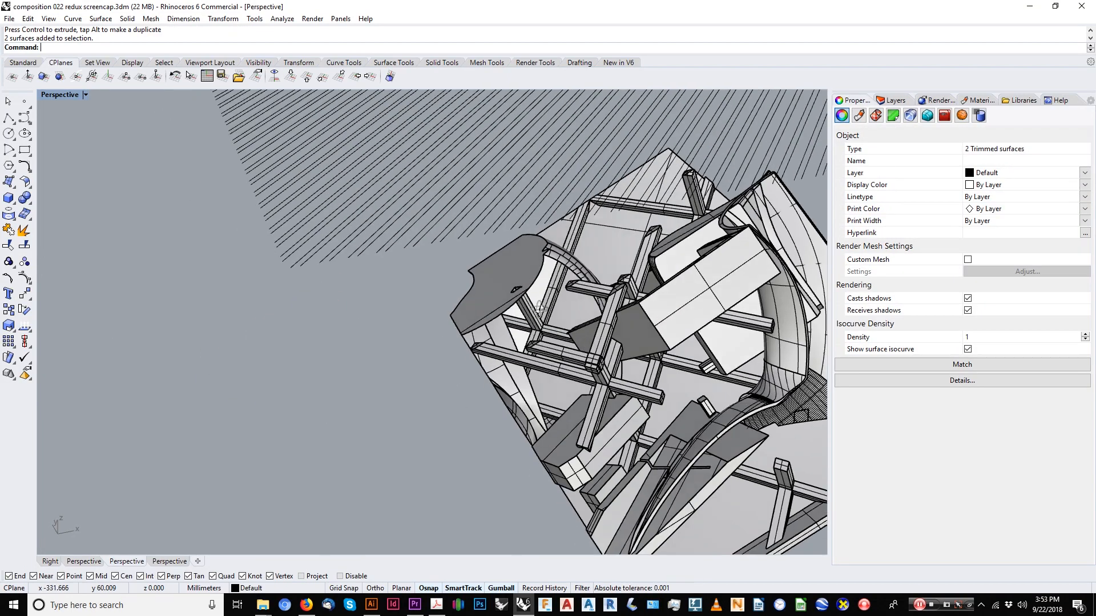
{"action": "key", "text": "ctrl+z"}
{"action": "left_click", "coordinate": [535, 272]}
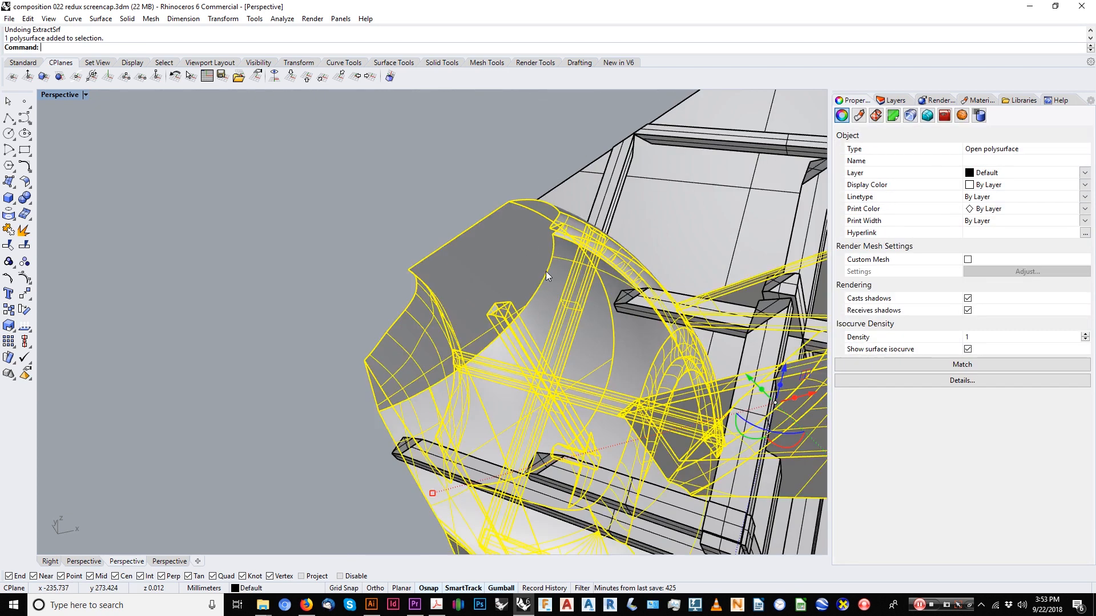
Explode the large hatch above the model into separate lines and group them.
{"action": "scroll", "coordinate": [545, 272], "scroll_direction": "down", "scroll_amount": 5}
{"action": "mouse_move", "coordinate": [546, 271]}
{"action": "right_mouse_down"}
{"action": "mouse_move", "coordinate": [523, 242]}
{"action": "mouse_move", "coordinate": [456, 260]}
{"action": "mouse_move", "coordinate": [502, 291]}
{"action": "mouse_move", "coordinate": [543, 285]}
{"action": "right_mouse_up"}
{"action": "scroll", "coordinate": [543, 285], "scroll_direction": "down", "scroll_amount": 3}
{"action": "mouse_move", "coordinate": [542, 286]}
{"action": "right_mouse_down", "text": "shift"}
{"action": "mouse_move", "coordinate": [552, 308]}
{"action": "mouse_move", "coordinate": [623, 306]}
{"action": "mouse_move", "coordinate": [542, 328]}
{"action": "mouse_move", "coordinate": [450, 323]}
{"action": "right_mouse_up", "text": "shift"}
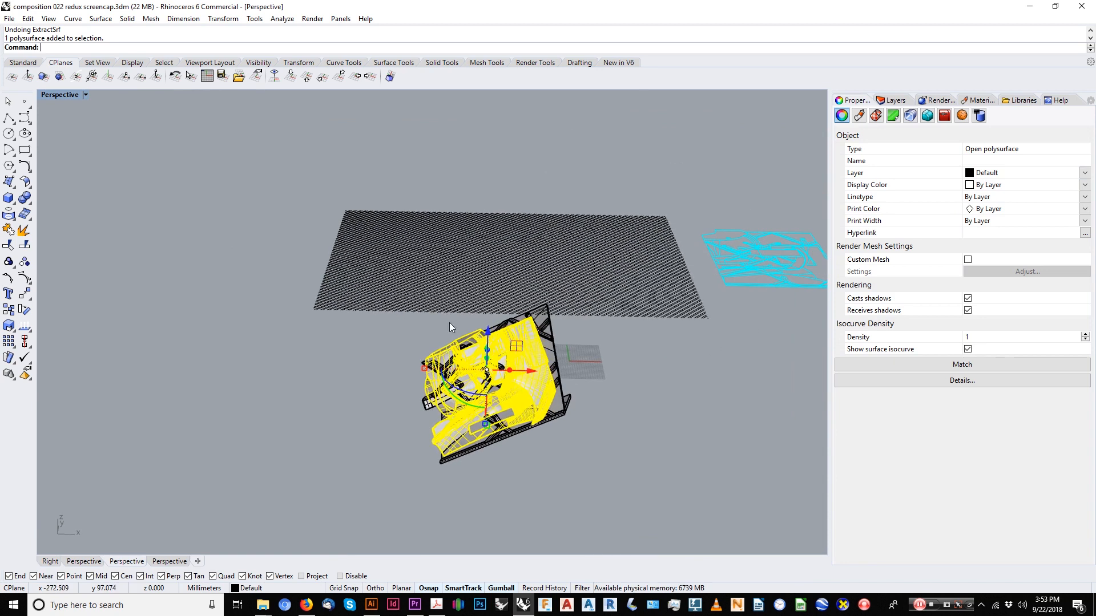
{"action": "left_click", "coordinate": [474, 234]}
{"action": "type", "text": "explode"}
{"action": "key", "text": "Return"}
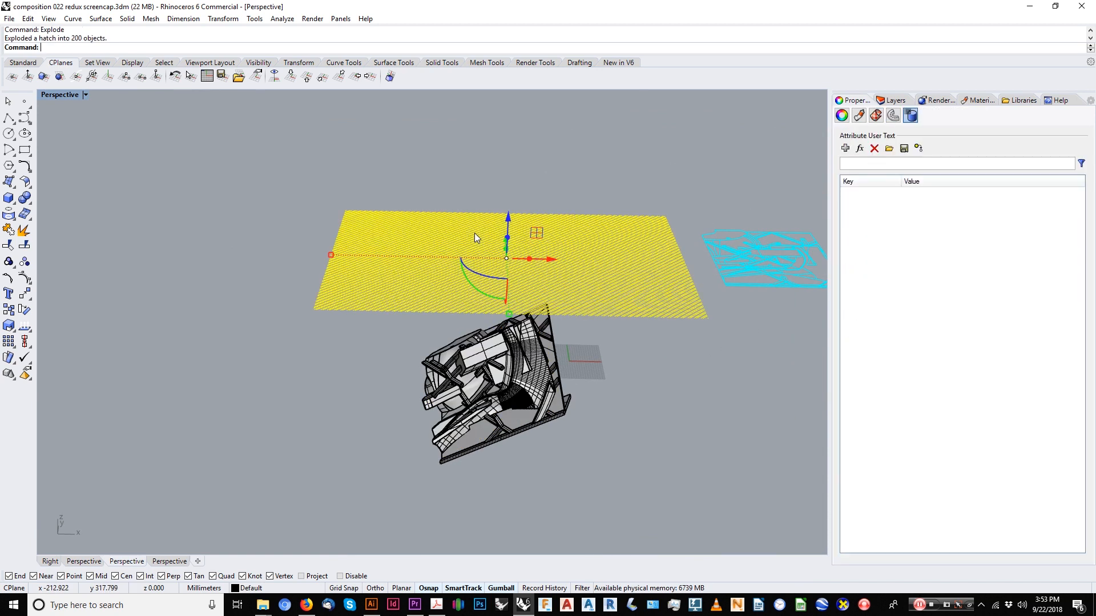
{"action": "type", "text": "[proj"}
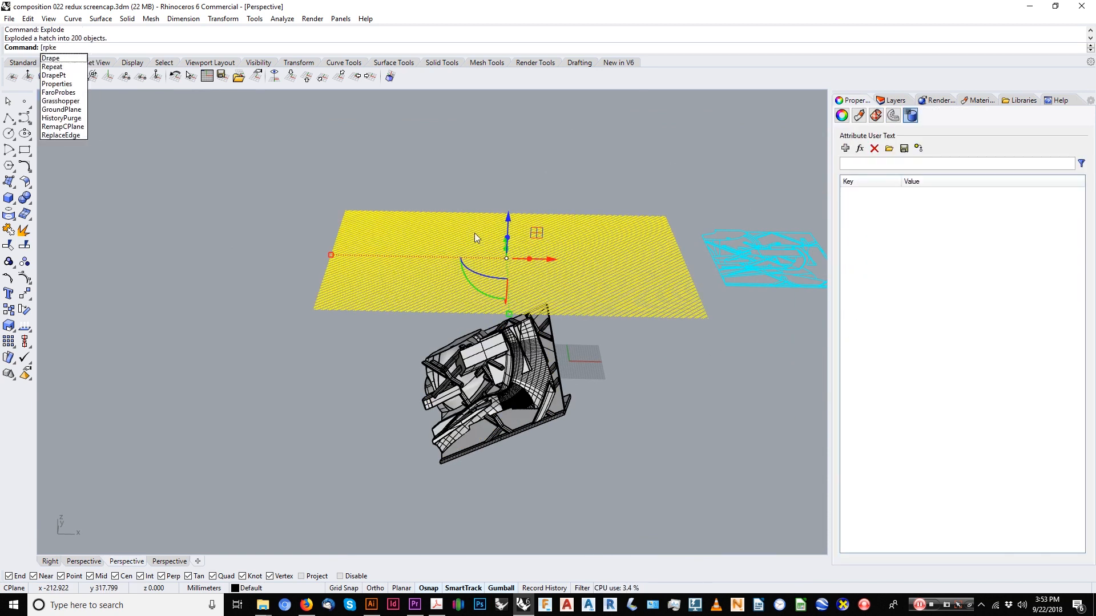
{"action": "key", "text": "Escape"}
Project the grouped hatch lines onto the large curved polysurface along the CPlane Z direction.
{"action": "type", "text": "project"}
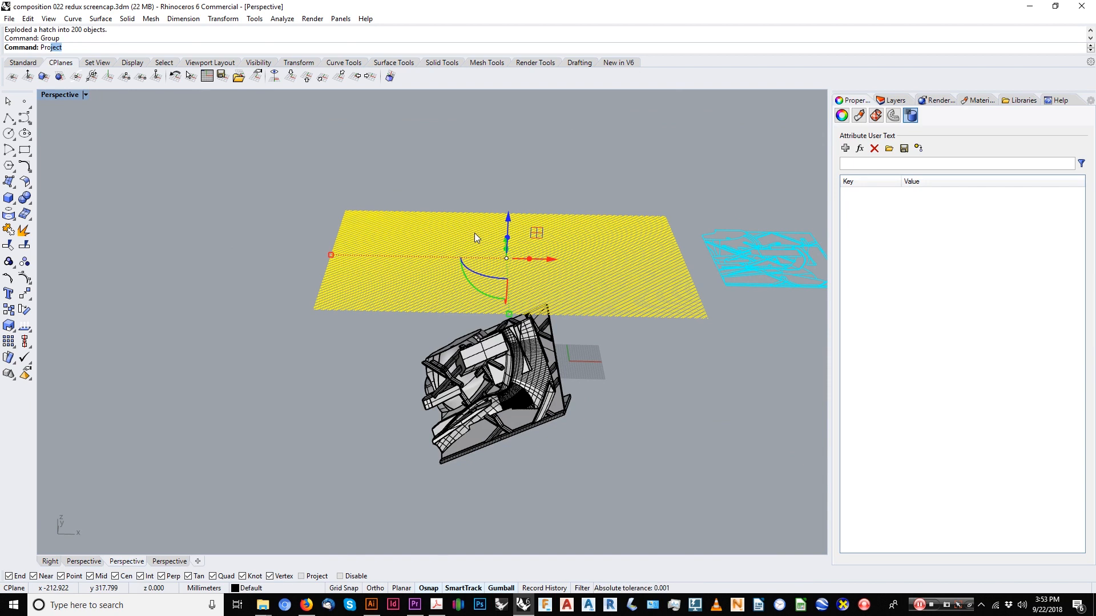
{"action": "key", "text": "Return"}
{"action": "scroll", "coordinate": [512, 371], "scroll_direction": "up", "scroll_amount": 8}
{"action": "right_click_drag", "start_coordinate": [520, 399], "coordinate": [612, 392]}
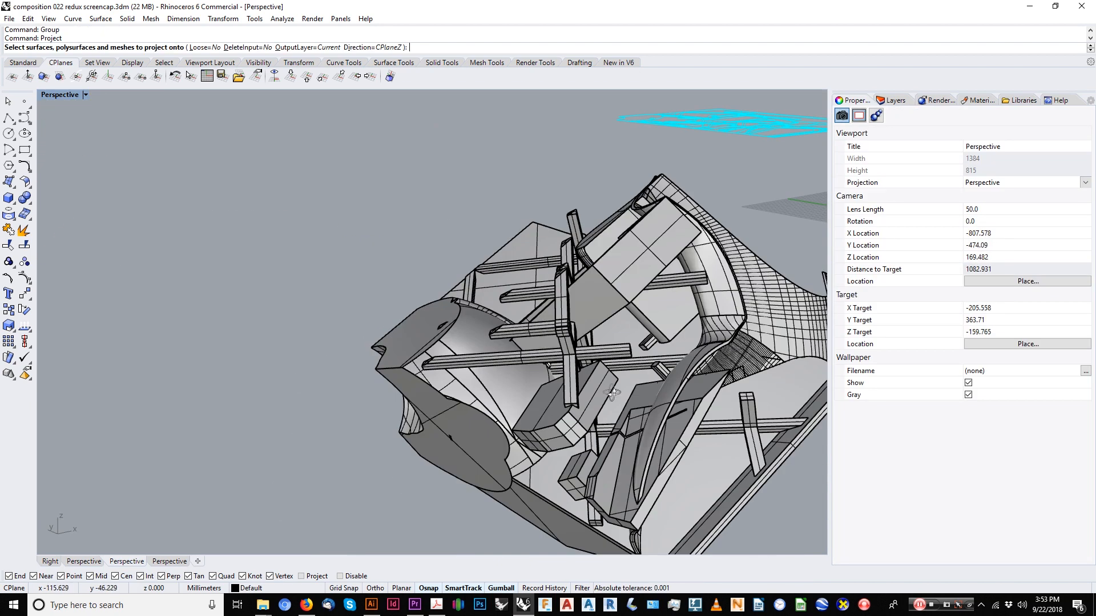
{"action": "left_click", "coordinate": [719, 241]}
{"action": "key", "text": "Return"}
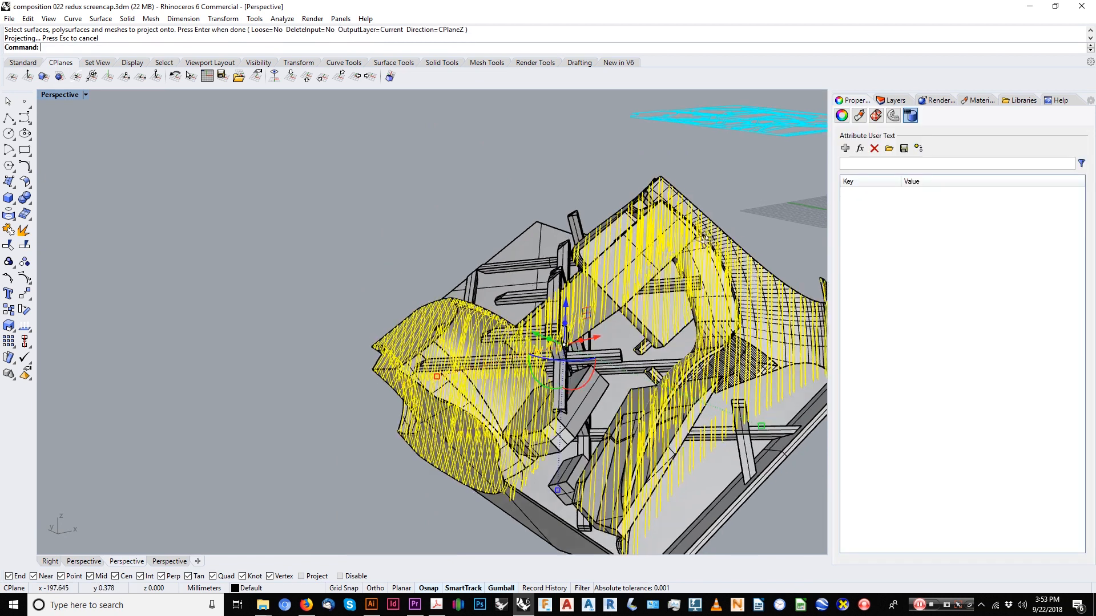
{"action": "key", "text": "Escape"}
Select the newly projected curves with SelLast and group them.
{"action": "right_click_drag", "start_coordinate": [721, 245], "coordinate": [609, 239]}
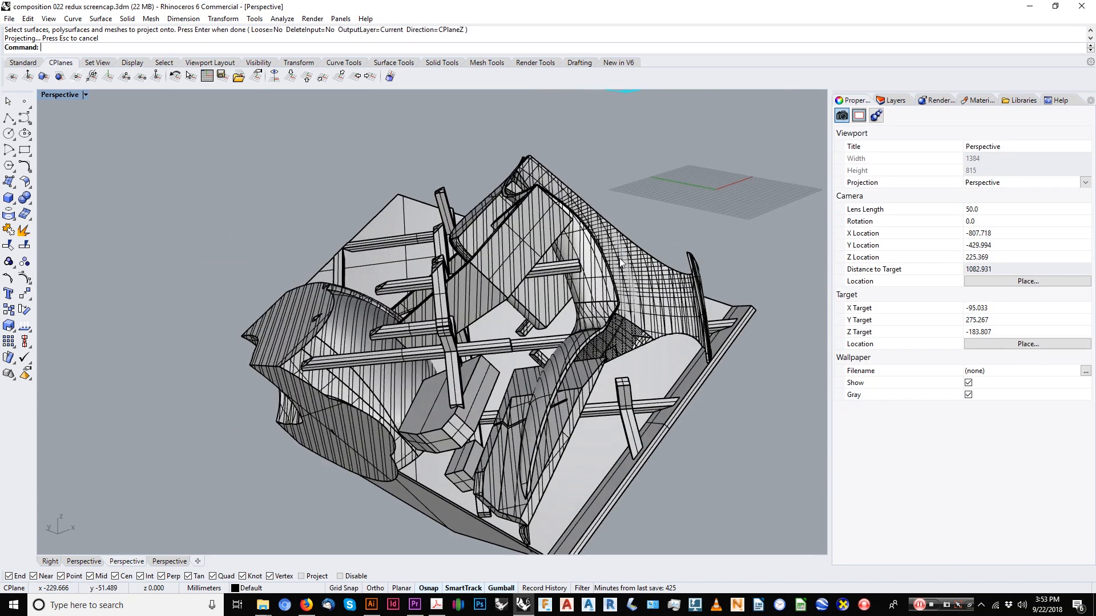
{"action": "key", "text": "Return"}
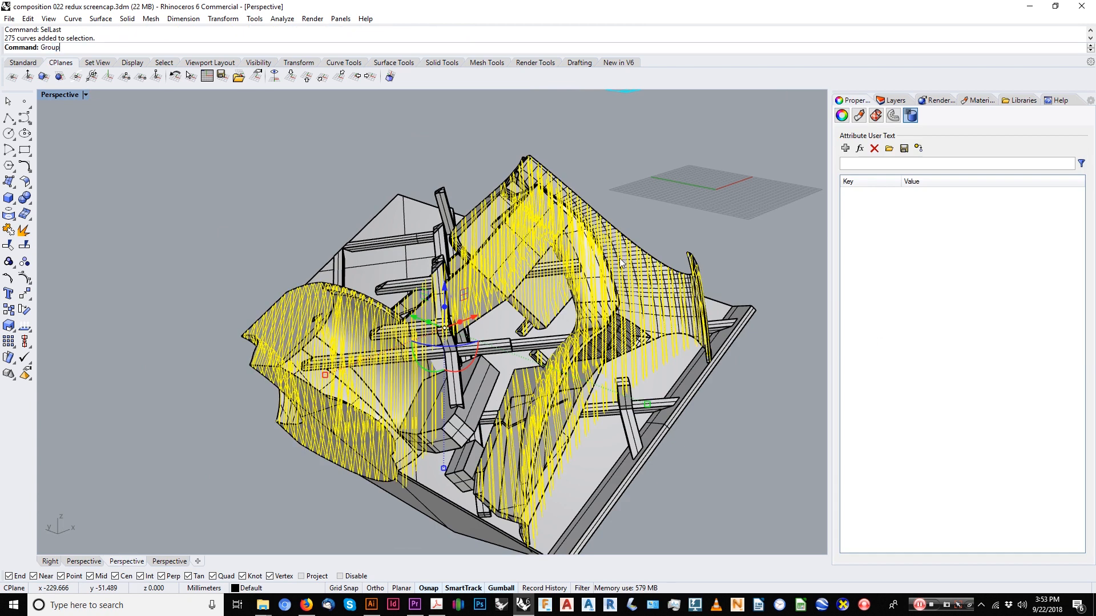
{"action": "type", "text": "Group"}
{"action": "key", "text": "Return"}
{"action": "key", "text": "Escape"}
Examine how the projected hatch lines follow the curved surfaces from several angles.
{"action": "scroll", "coordinate": [298, 313], "scroll_direction": "up", "scroll_amount": 7}
{"action": "left_click", "coordinate": [298, 313]}
{"action": "right_click_drag", "start_coordinate": [298, 313], "coordinate": [200, 280]}
{"action": "scroll", "coordinate": [377, 306], "scroll_direction": "down", "scroll_amount": 7}
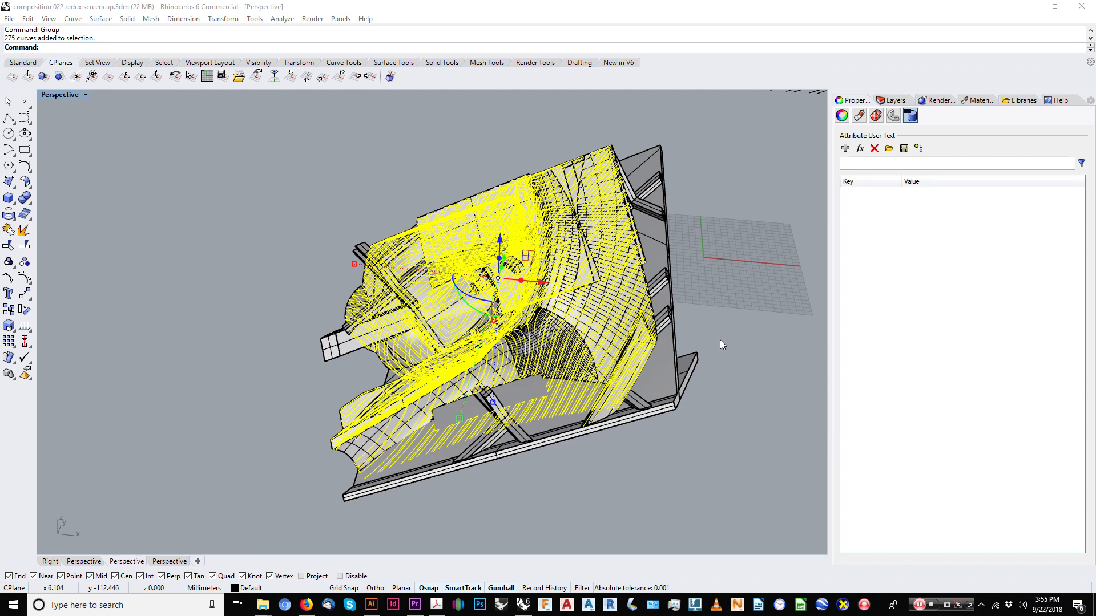
{"action": "right_click_drag", "start_coordinate": [721, 340], "coordinate": [528, 246]}
{"action": "left_click", "coordinate": [712, 344]}
{"action": "scroll", "coordinate": [712, 343], "scroll_direction": "down", "scroll_amount": 6}
{"action": "scroll", "coordinate": [557, 235], "scroll_direction": "up", "scroll_amount": 8}
{"action": "scroll", "coordinate": [528, 246], "scroll_direction": "up", "scroll_amount": 5}
{"action": "left_click", "coordinate": [535, 174]}
{"action": "scroll", "coordinate": [535, 174], "scroll_direction": "down", "scroll_amount": 8}
{"action": "left_click", "coordinate": [511, 150]}
{"action": "right_click_drag", "start_coordinate": [511, 149], "coordinate": [635, 163]}
{"action": "scroll", "coordinate": [336, 232], "scroll_direction": "up", "scroll_amount": 6}
Select the projected curve group and compare it with the flat hatch from above and from the side.
{"action": "left_click", "coordinate": [343, 236]}
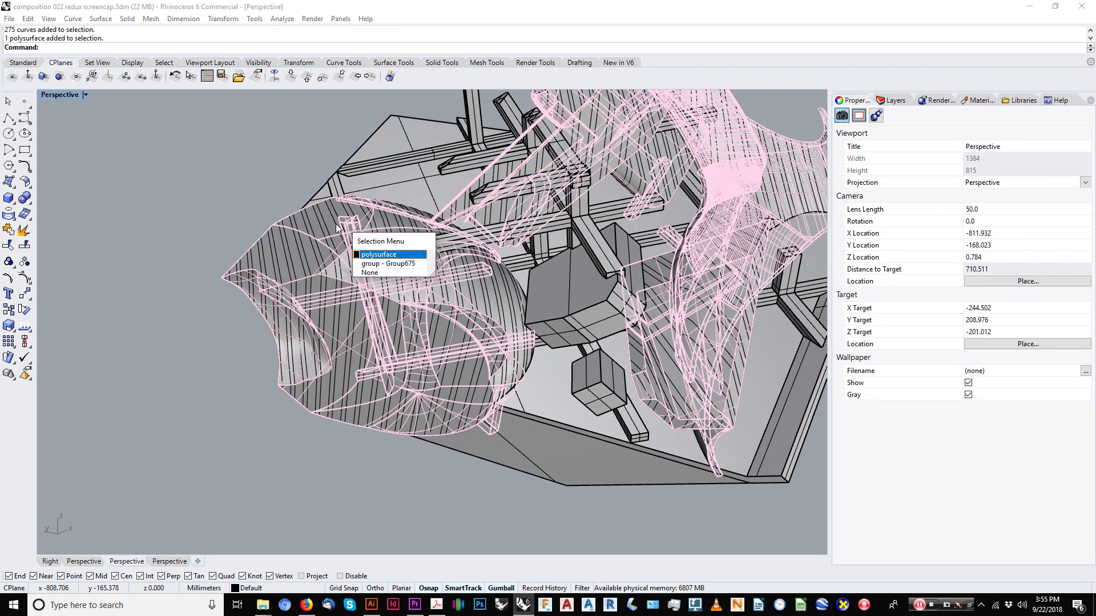
{"action": "left_click", "coordinate": [369, 259]}
{"action": "scroll", "coordinate": [370, 260], "scroll_direction": "down", "scroll_amount": 10}
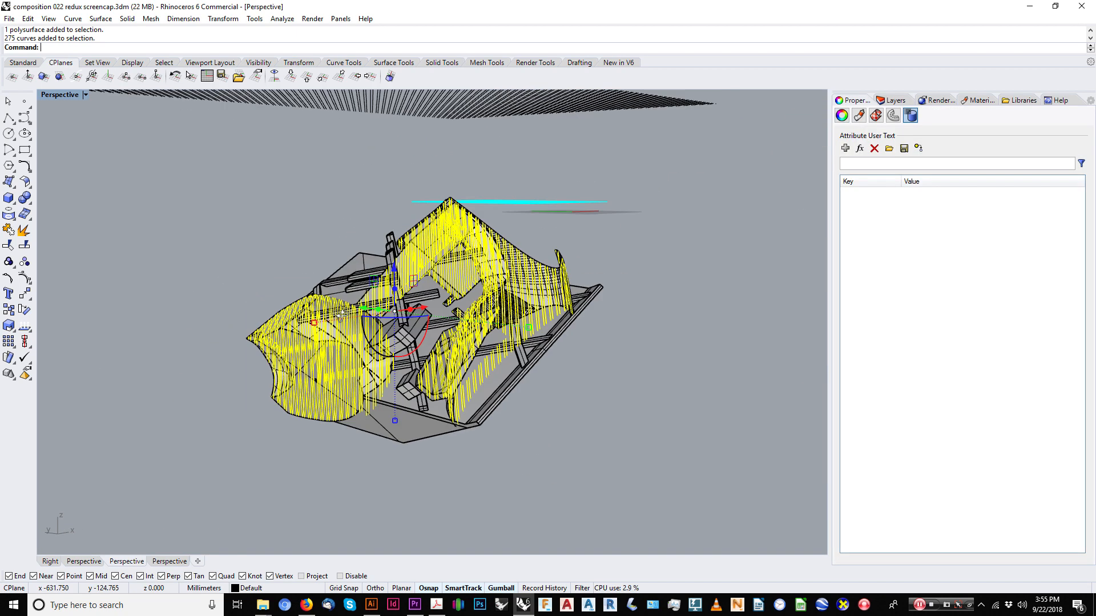
{"action": "scroll", "coordinate": [445, 317], "scroll_direction": "up", "scroll_amount": 1}
{"action": "scroll", "coordinate": [445, 317], "scroll_direction": "down", "scroll_amount": 5}
{"action": "right_click_drag", "start_coordinate": [445, 317], "coordinate": [442, 348]}
{"action": "scroll", "coordinate": [386, 245], "scroll_direction": "down", "scroll_amount": 2}
{"action": "scroll", "coordinate": [518, 239], "scroll_direction": "up", "scroll_amount": 10}
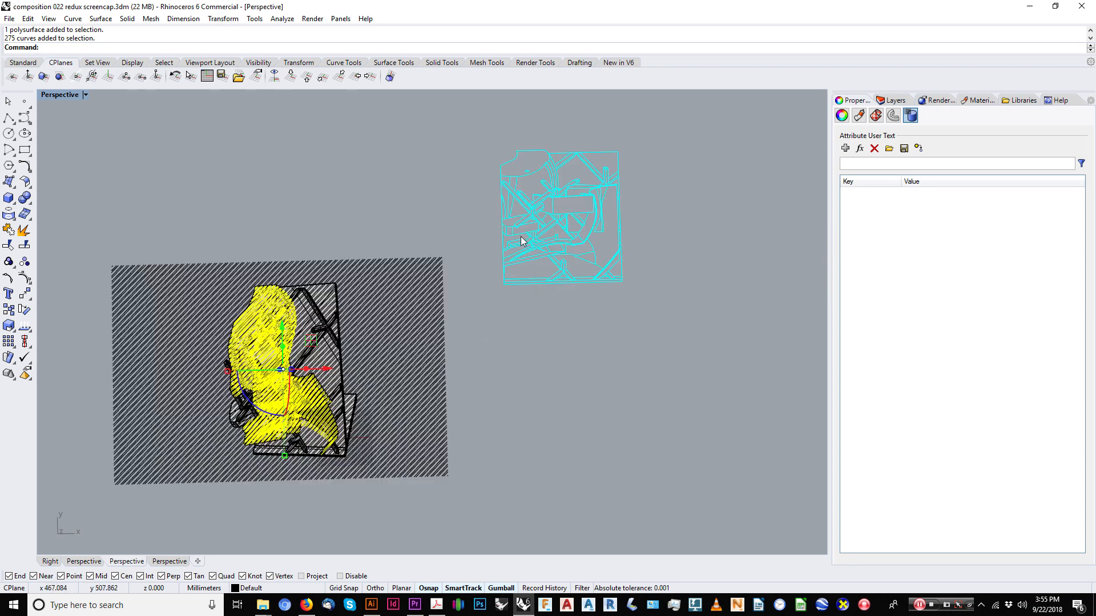
{"action": "scroll", "coordinate": [528, 240], "scroll_direction": "down", "scroll_amount": 10}
{"action": "right_click_drag", "start_coordinate": [622, 326], "coordinate": [656, 263]}
{"action": "scroll", "coordinate": [434, 423], "scroll_direction": "up", "scroll_amount": 9}
{"action": "right_click_drag", "start_coordinate": [409, 375], "coordinate": [407, 325]}
{"action": "right_click_drag", "start_coordinate": [406, 325], "coordinate": [406, 363], "text": "shift"}
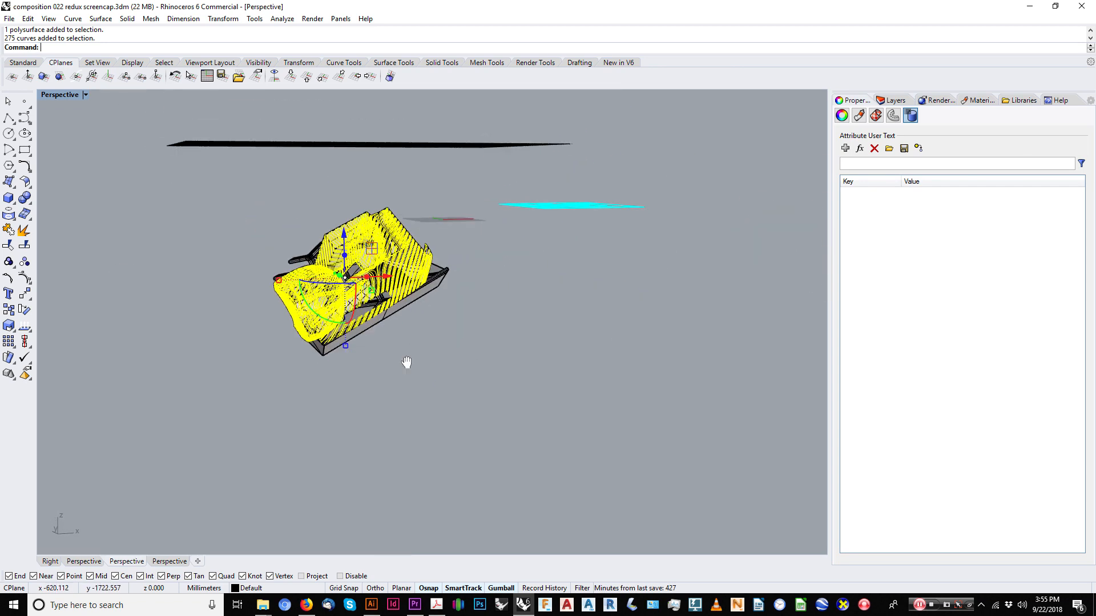
Select the tilted model together with its projected hatch curves and group everything.
{"action": "left_click_drag", "start_coordinate": [474, 189], "coordinate": [91, 476]}
{"action": "scroll", "coordinate": [480, 353], "scroll_direction": "down", "scroll_amount": 6}
{"action": "right_click_drag", "start_coordinate": [481, 354], "coordinate": [441, 405]}
{"action": "scroll", "coordinate": [437, 366], "scroll_direction": "down", "scroll_amount": 4}
{"action": "scroll", "coordinate": [300, 417], "scroll_direction": "up", "scroll_amount": 4}
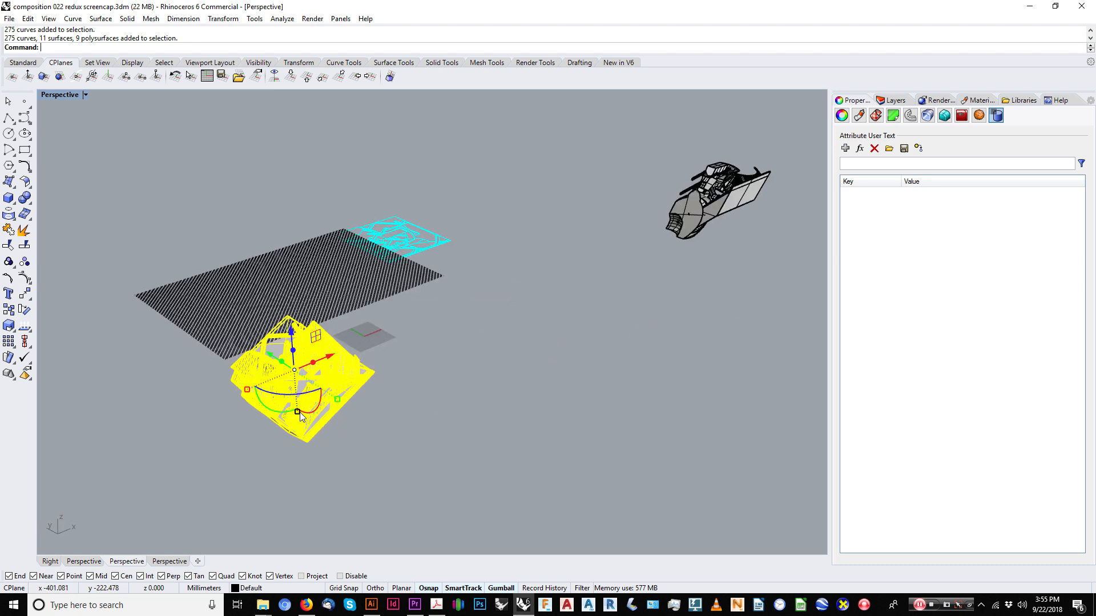
{"action": "key", "text": "Return"}
Start Orient on the grouped model and set its two reference points at corners of the base slab.
{"action": "type", "text": "Orient"}
{"action": "key", "text": "Return"}
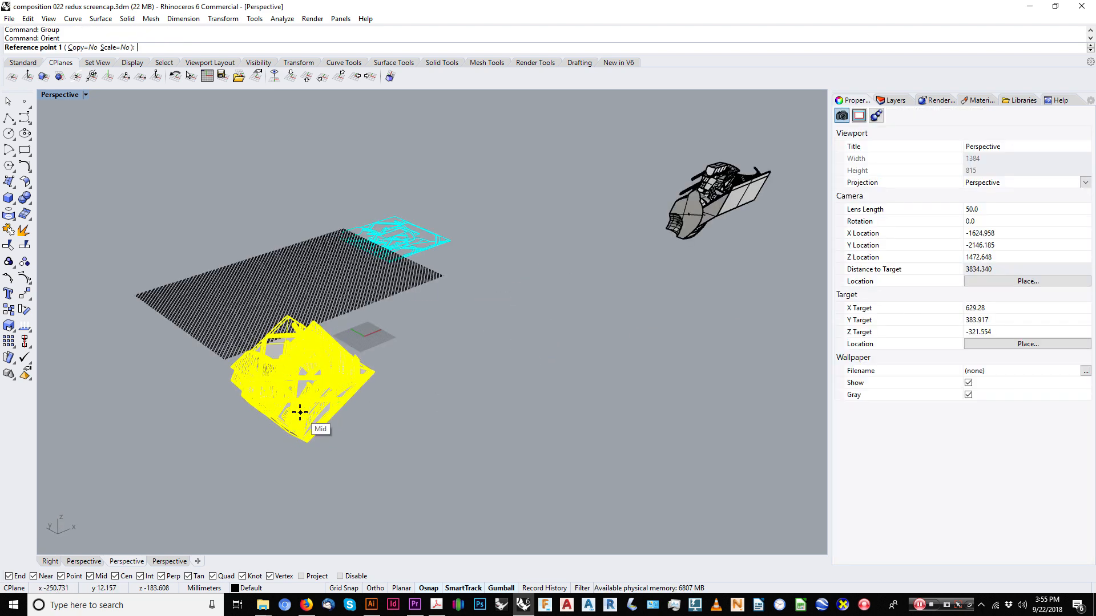
{"action": "scroll", "coordinate": [357, 376], "scroll_direction": "up", "scroll_amount": 9}
{"action": "right_click_drag", "start_coordinate": [390, 385], "coordinate": [426, 362]}
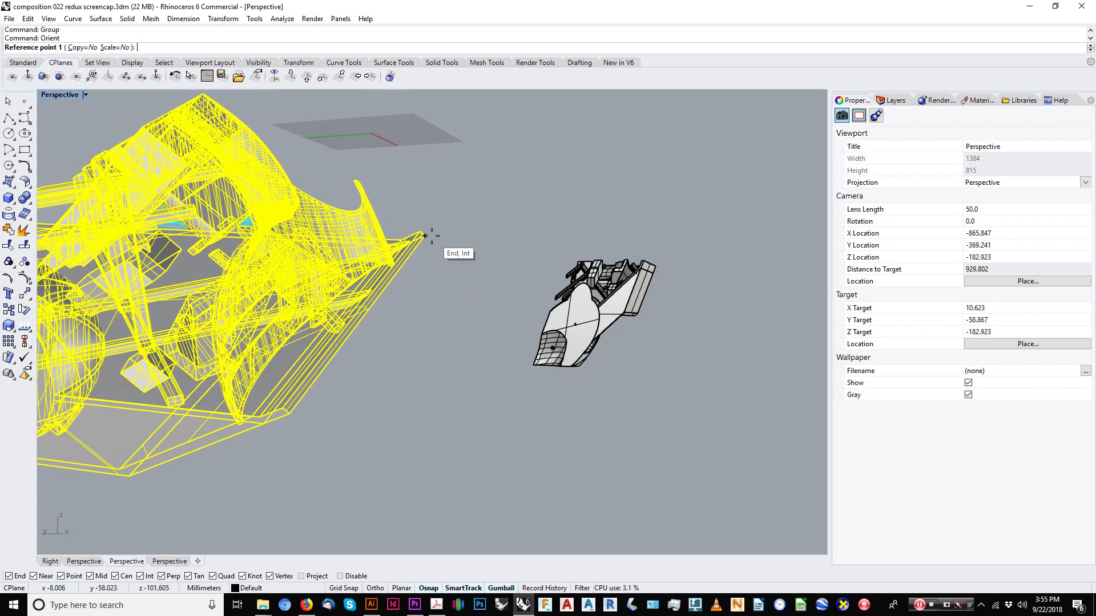
{"action": "left_click", "coordinate": [424, 236]}
{"action": "left_click", "coordinate": [293, 413]}
Orient the grouped model onto the original model by picking the two matching base slab corners as targets.
{"action": "right_click_drag", "start_coordinate": [759, 231], "coordinate": [343, 426], "text": "shift"}
{"action": "scroll", "coordinate": [658, 296], "scroll_direction": "down", "scroll_amount": 10}
{"action": "scroll", "coordinate": [680, 259], "scroll_direction": "down", "scroll_amount": 4}
{"action": "scroll", "coordinate": [506, 265], "scroll_direction": "up", "scroll_amount": 12}
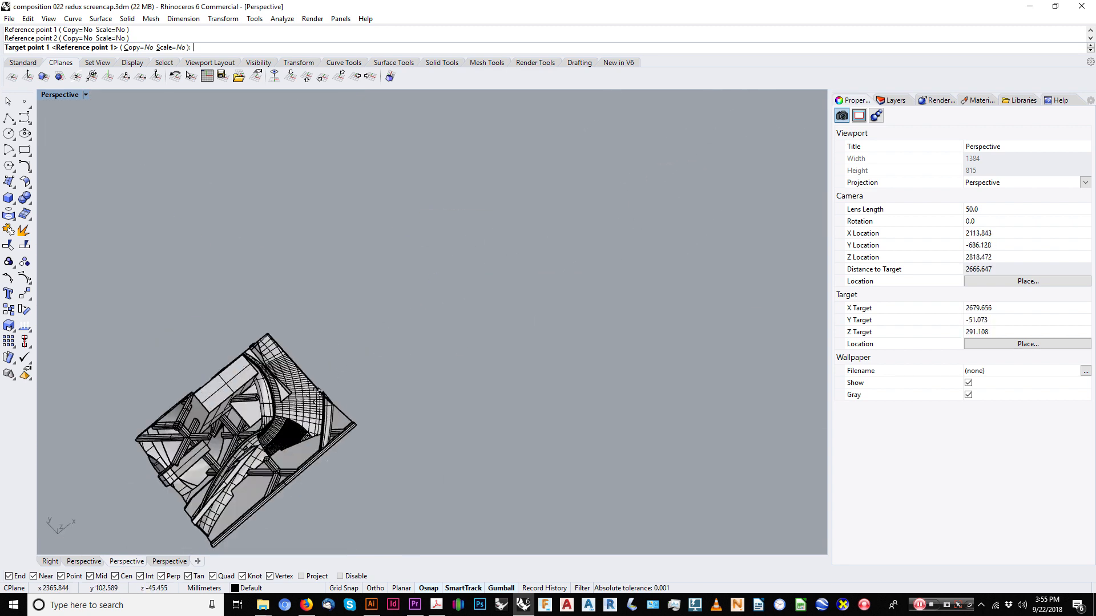
{"action": "scroll", "coordinate": [403, 431], "scroll_direction": "up", "scroll_amount": 8}
{"action": "right_click_drag", "start_coordinate": [331, 467], "coordinate": [533, 227]}
{"action": "scroll", "coordinate": [404, 431], "scroll_direction": "down", "scroll_amount": 7}
{"action": "scroll", "coordinate": [402, 341], "scroll_direction": "up", "scroll_amount": 4}
{"action": "left_click", "coordinate": [427, 345]}
{"action": "scroll", "coordinate": [427, 345], "scroll_direction": "down", "scroll_amount": 6}
{"action": "scroll", "coordinate": [483, 383], "scroll_direction": "up", "scroll_amount": 8}
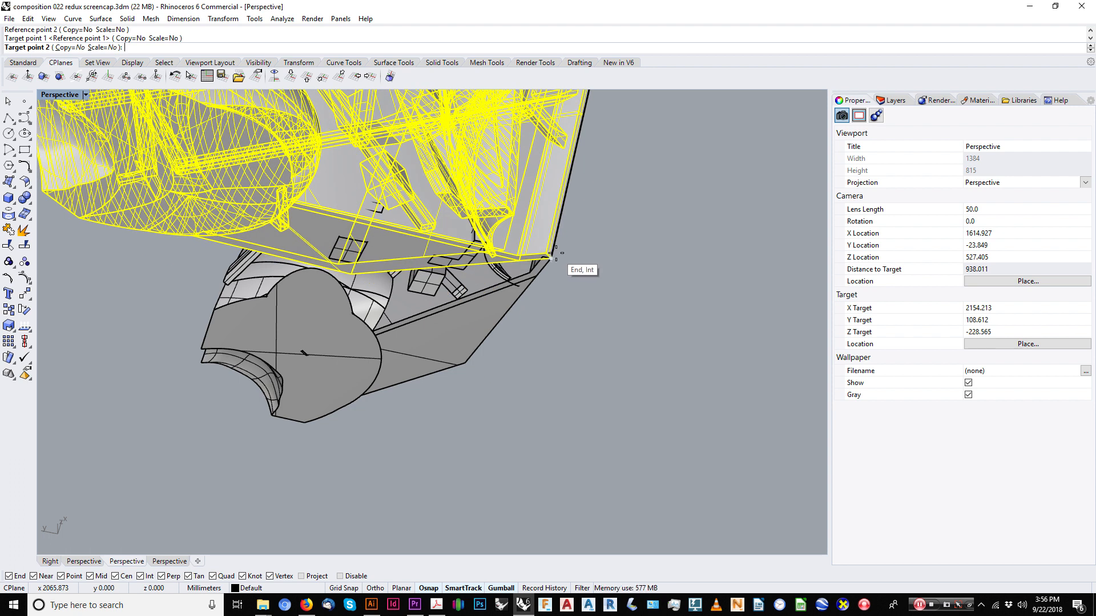
{"action": "left_click", "coordinate": [552, 255]}
{"action": "scroll", "coordinate": [545, 265], "scroll_direction": "up", "scroll_amount": 4}
Rotate the grouped model with Rotate3D about the shared base edge until its corner matches the original model's.
{"action": "type", "text": "Rotate34"}
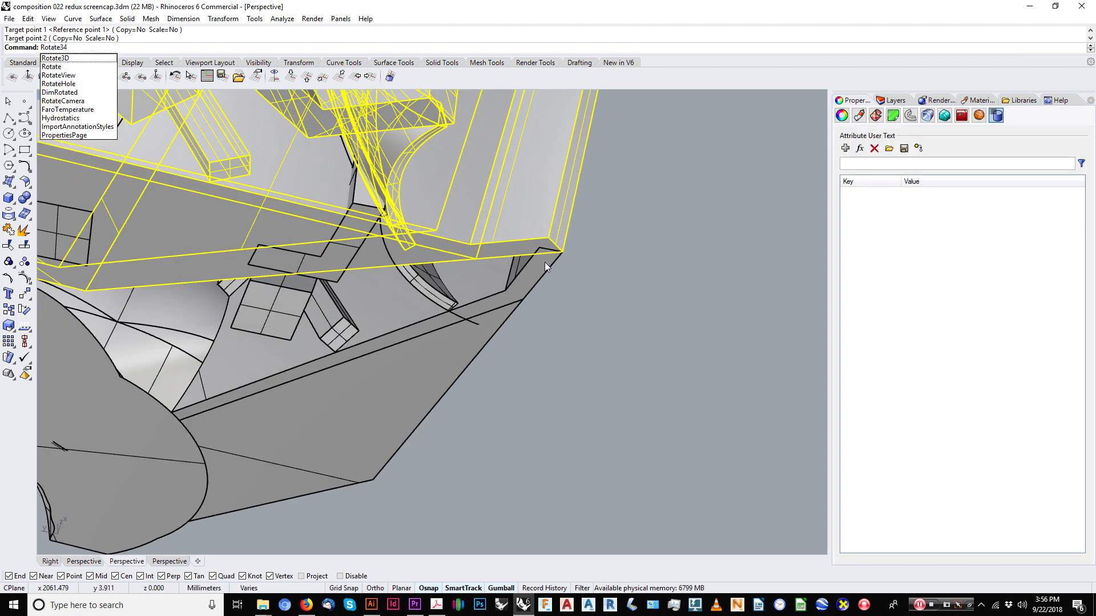
{"action": "key", "text": "Return"}
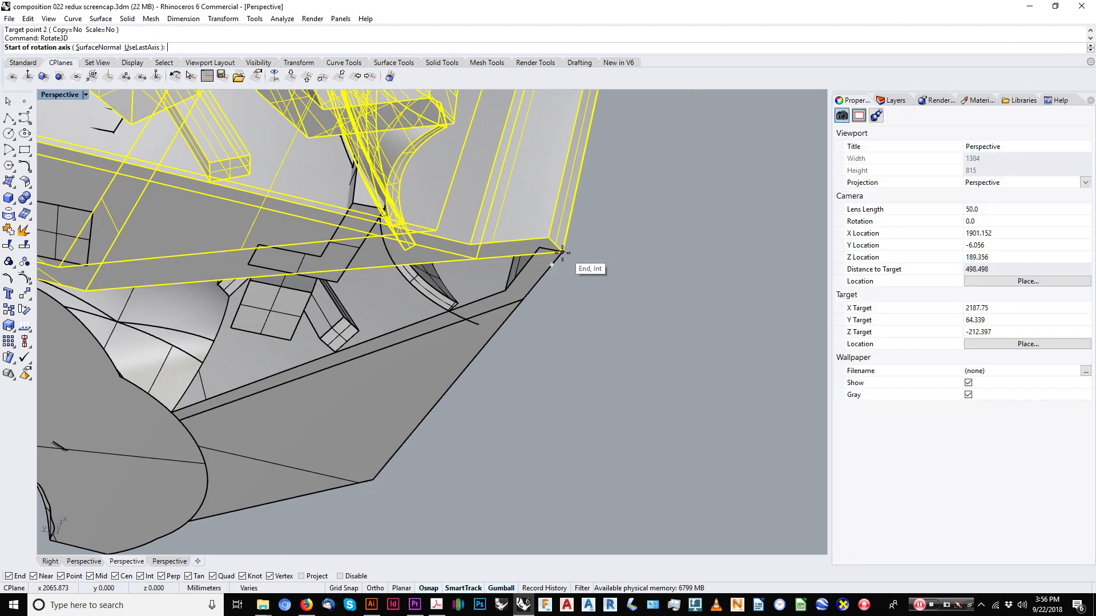
{"action": "left_click", "coordinate": [562, 252]}
{"action": "left_click", "coordinate": [578, 181]}
{"action": "left_click", "coordinate": [548, 237]}
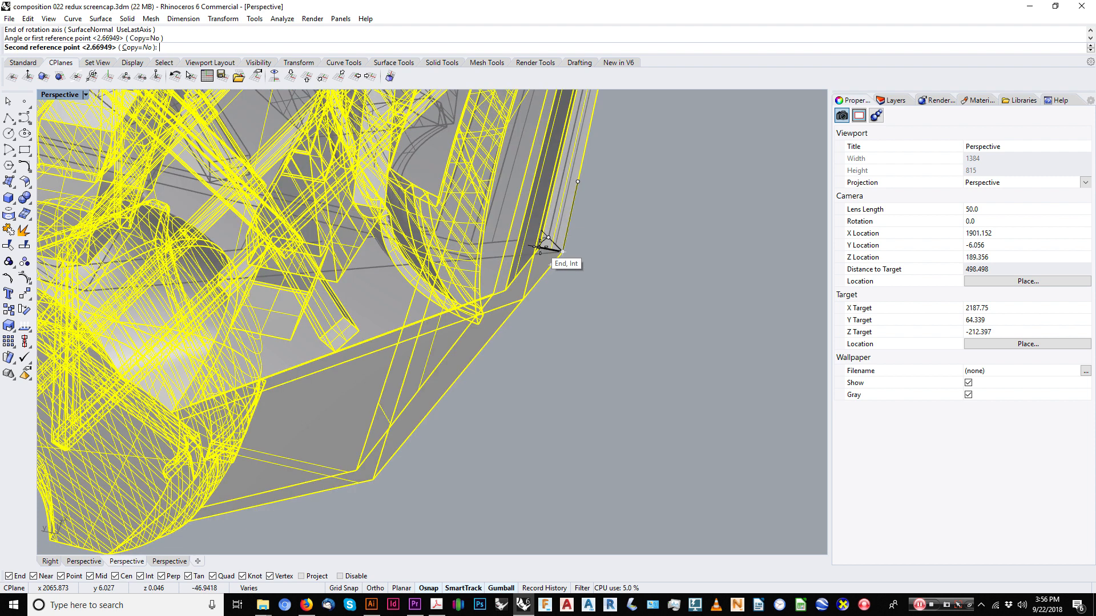
{"action": "left_click", "coordinate": [539, 247]}
Move the realigned hatched model sideways, away from the original model and close to the Make2D drawing.
{"action": "scroll", "coordinate": [542, 238], "scroll_direction": "down", "scroll_amount": 15}
{"action": "mouse_move", "coordinate": [583, 255]}
{"action": "right_mouse_down", "text": "shift"}
{"action": "mouse_move", "coordinate": [661, 281]}
{"action": "mouse_move", "coordinate": [549, 306]}
{"action": "mouse_move", "coordinate": [577, 234]}
{"action": "mouse_move", "coordinate": [554, 263]}
{"action": "right_mouse_up", "text": "shift"}
{"action": "scroll", "coordinate": [549, 306], "scroll_direction": "down", "scroll_amount": 2}
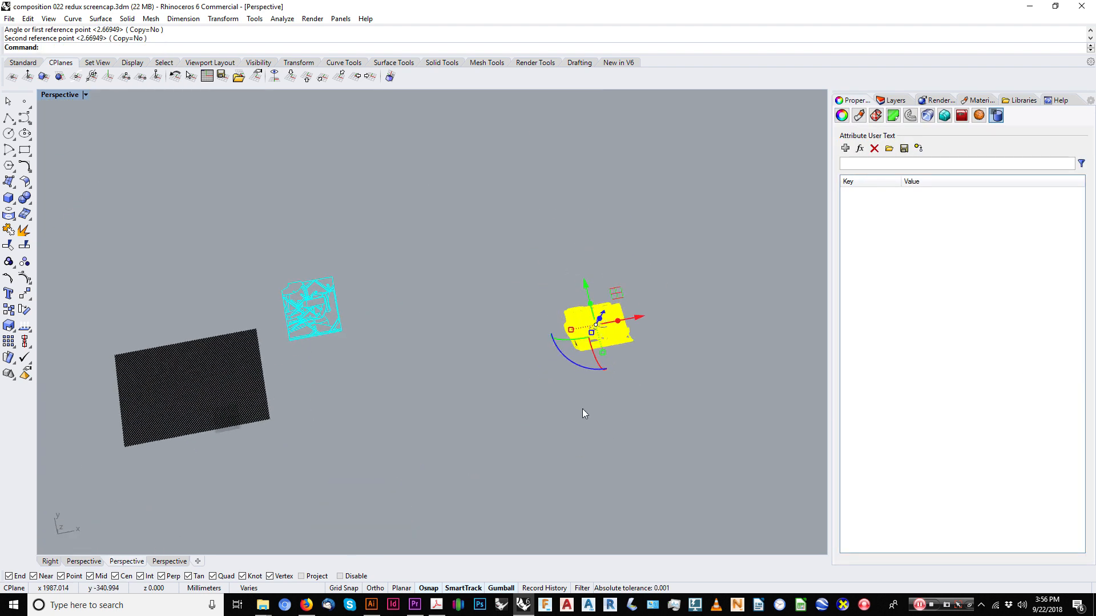
{"action": "mouse_move", "coordinate": [583, 409]}
{"action": "right_mouse_down", "text": "shift"}
{"action": "mouse_move", "coordinate": [589, 347]}
{"action": "mouse_move", "coordinate": [538, 304]}
{"action": "right_mouse_up", "text": "shift"}
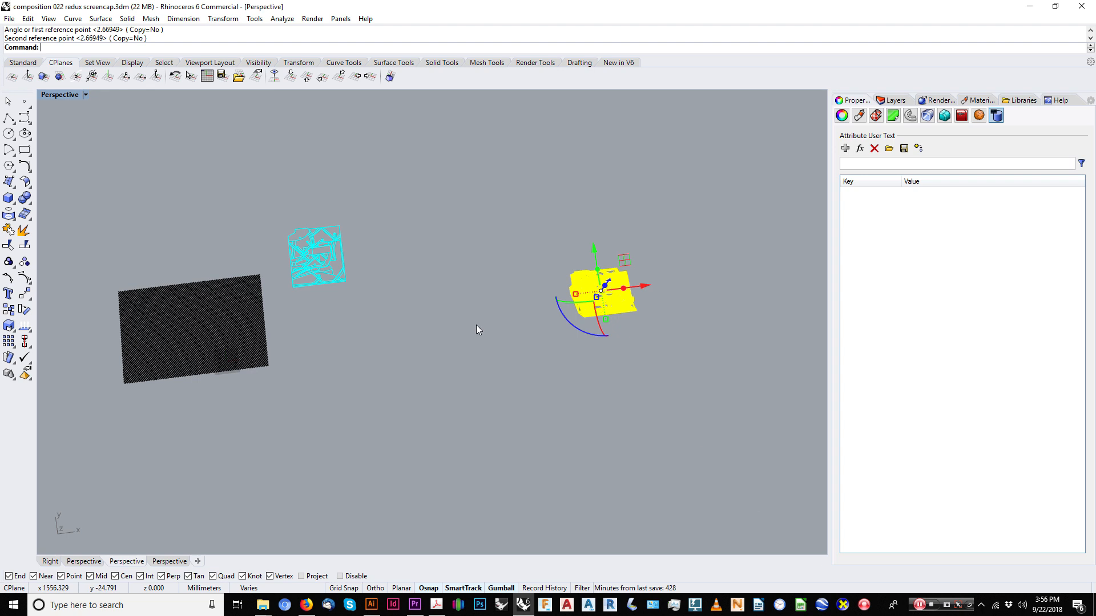
{"action": "right_click_drag", "start_coordinate": [476, 325], "coordinate": [548, 306], "text": "shift"}
{"action": "left_click", "coordinate": [867, 606]}
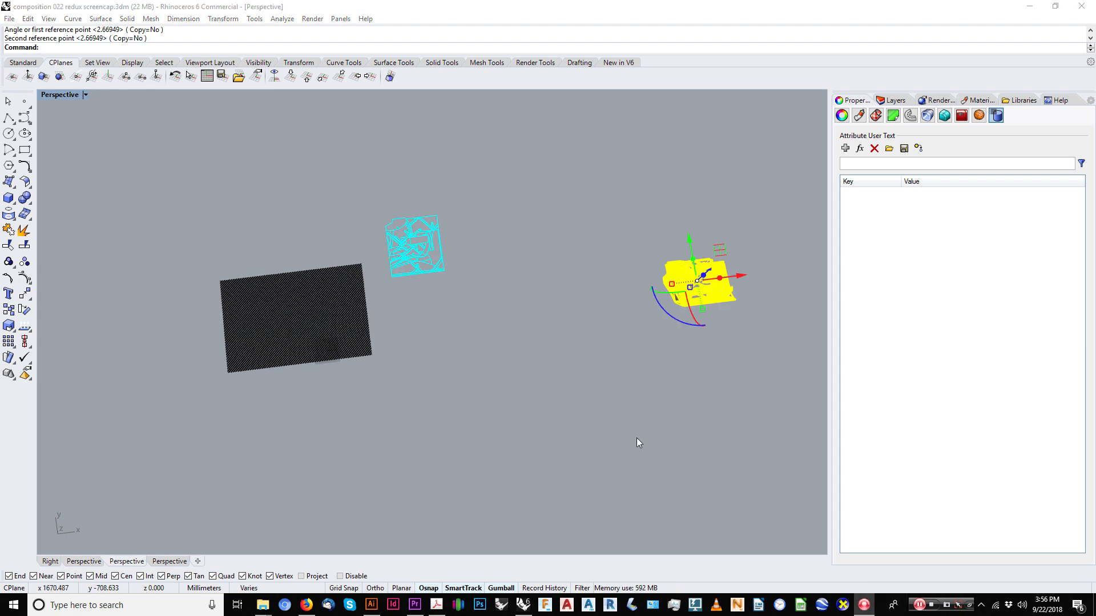
{"action": "mouse_move", "coordinate": [699, 451]}
{"action": "right_mouse_down"}
{"action": "mouse_move", "coordinate": [697, 399]}
{"action": "mouse_move", "coordinate": [646, 307]}
{"action": "mouse_move", "coordinate": [669, 270]}
{"action": "right_mouse_up"}
{"action": "left_click_drag", "start_coordinate": [638, 272], "coordinate": [309, 361]}
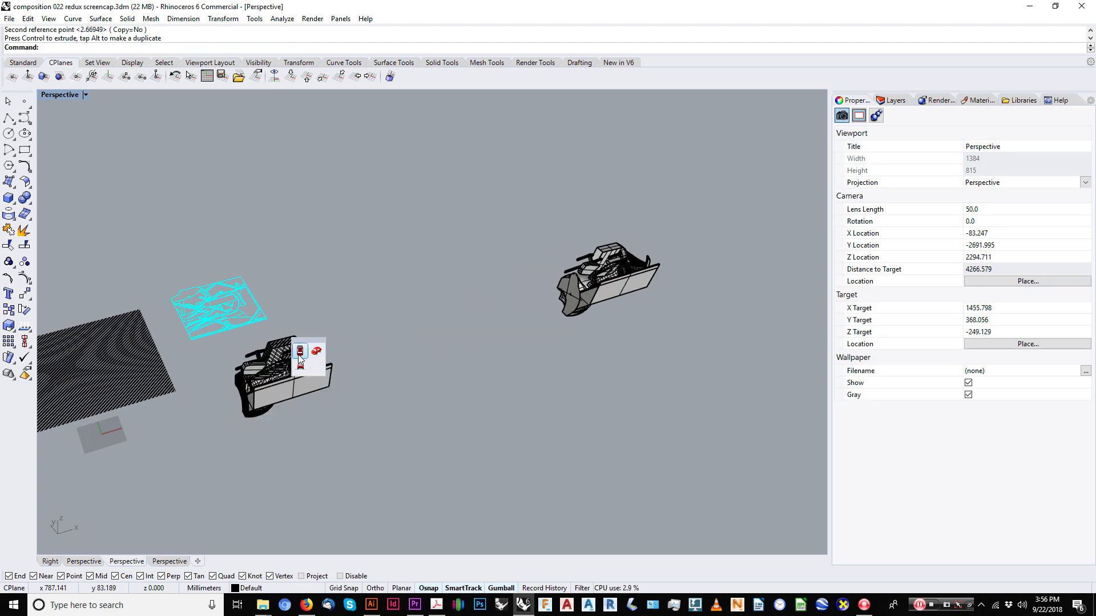
Switch to the Top view and ungroup the realigned hatched model.
{"action": "left_click", "coordinate": [299, 355]}
{"action": "scroll", "coordinate": [275, 332], "scroll_direction": "up", "scroll_amount": 18}
{"action": "left_click", "coordinate": [275, 332]}
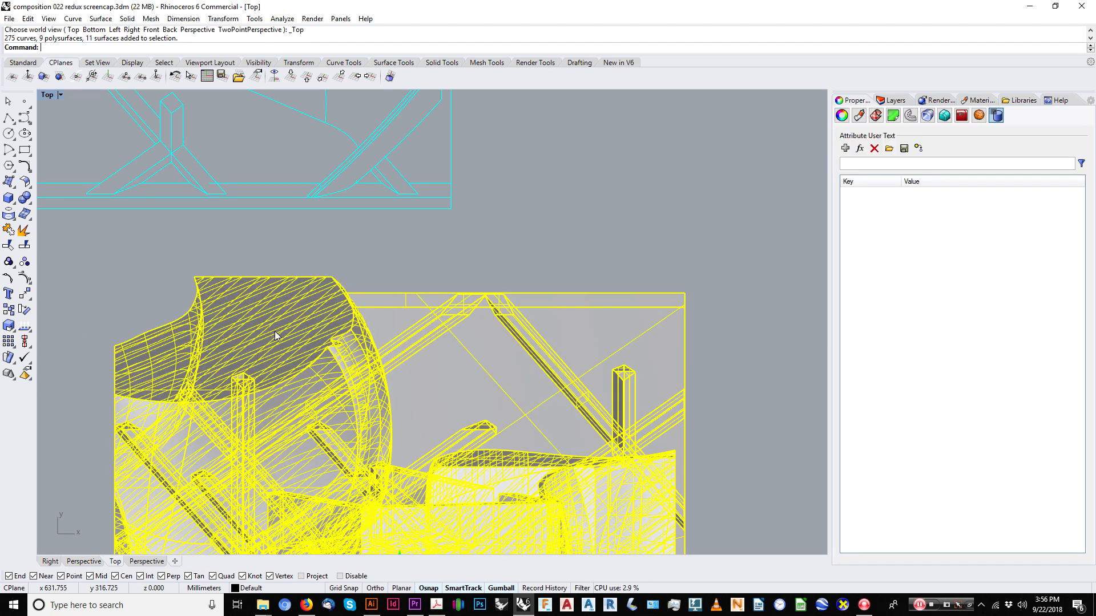
{"action": "scroll", "coordinate": [305, 310], "scroll_direction": "down", "scroll_amount": 6}
{"action": "type", "text": "ungroup"}
{"action": "key", "text": "Return"}
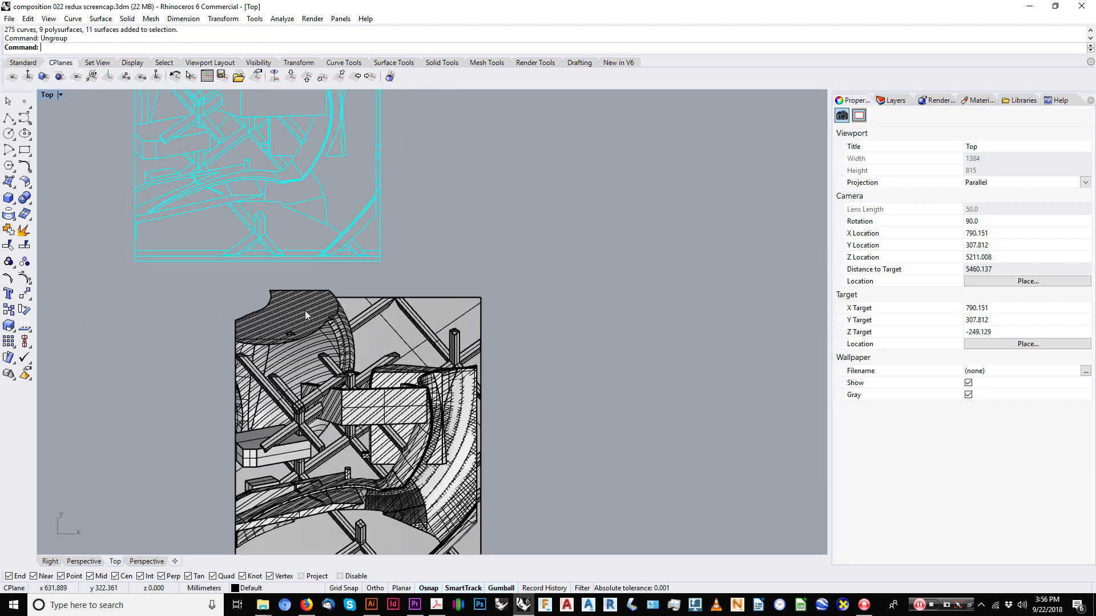
Select the projected hatch curves together with the hatched polysurfaces and generate a Make2D drawing from the Top view.
{"action": "left_click", "coordinate": [305, 311]}
{"action": "scroll", "coordinate": [432, 266], "scroll_direction": "down", "scroll_amount": 6}
{"action": "scroll", "coordinate": [314, 251], "scroll_direction": "up", "scroll_amount": 14}
{"action": "key", "text": "Escape"}
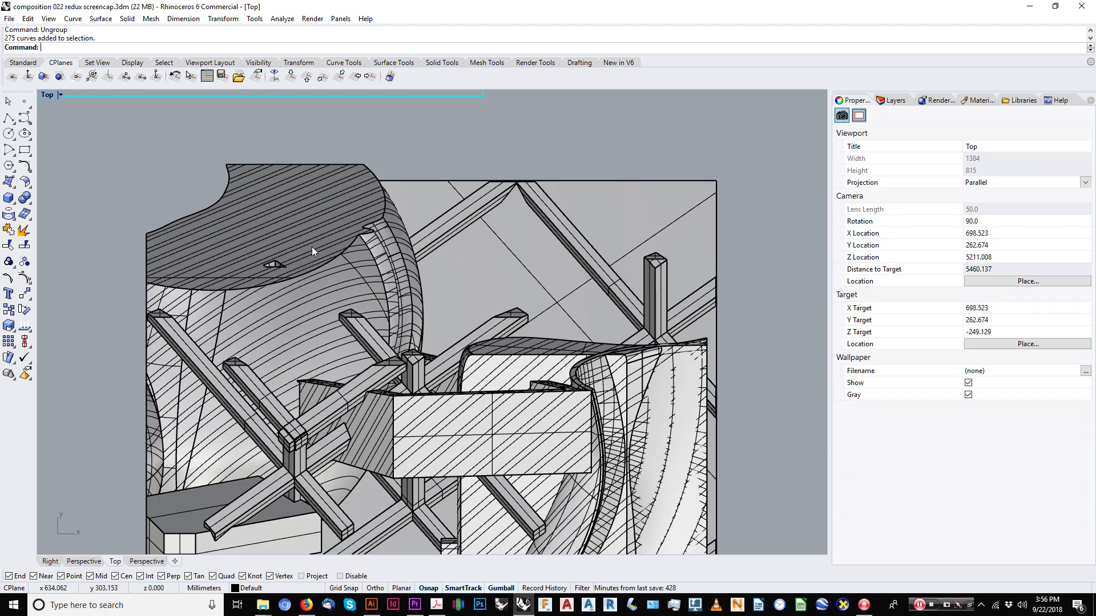
{"action": "left_click", "coordinate": [323, 231]}
{"action": "scroll", "coordinate": [393, 181], "scroll_direction": "down", "scroll_amount": 8}
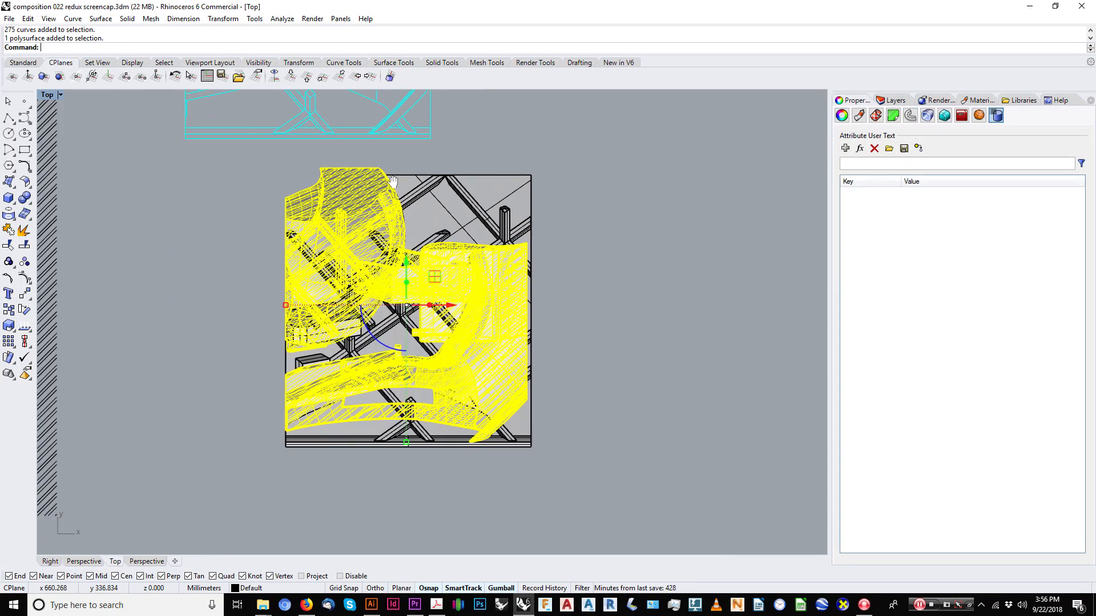
{"action": "right_click_drag", "start_coordinate": [393, 182], "coordinate": [430, 176]}
{"action": "scroll", "coordinate": [403, 352], "scroll_direction": "down", "scroll_amount": 4}
{"action": "type", "text": "Mka"}
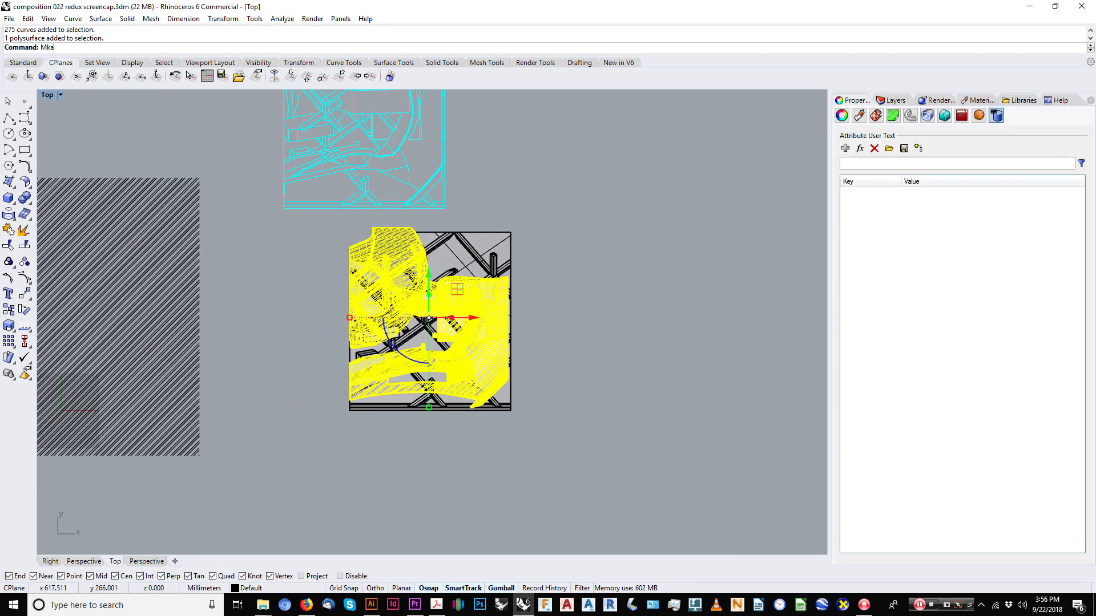
{"action": "key", "text": "BackSpace"}
{"action": "key", "text": "BackSpace"}
{"action": "type", "text": "ake2D"}
{"action": "key", "text": "Return"}
{"action": "key", "text": "Return"}
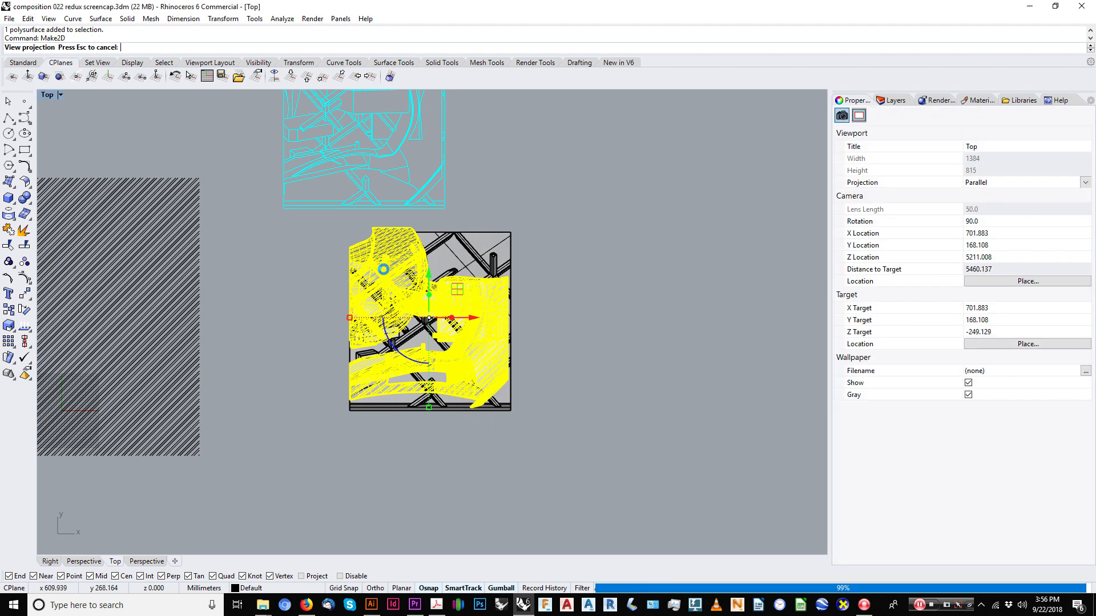
Move the new Make2D hatch drawing beside the cyan line drawing.
{"action": "scroll", "coordinate": [364, 455], "scroll_direction": "down", "scroll_amount": 8}
{"action": "scroll", "coordinate": [412, 336], "scroll_direction": "up", "scroll_amount": 2}
{"action": "left_click_drag", "start_coordinate": [429, 305], "coordinate": [532, 278]}
Assign all curves of the new hatch drawing to the hatch1 layer and group them.
{"action": "left_click_drag", "start_coordinate": [600, 230], "coordinate": [471, 347]}
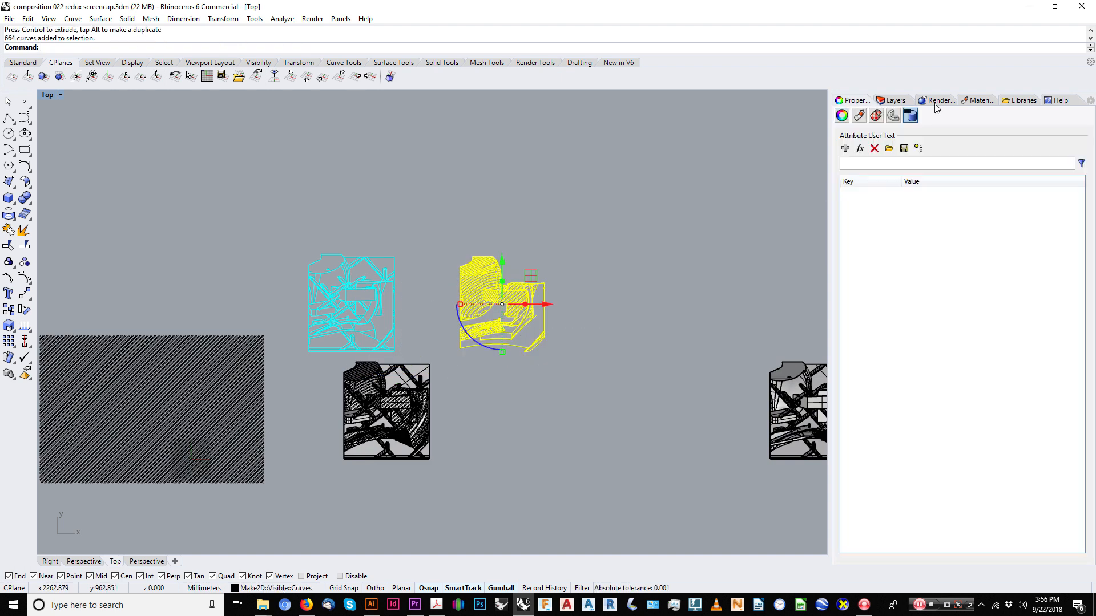
{"action": "left_click", "coordinate": [892, 101]}
{"action": "left_click", "coordinate": [910, 173]}
{"action": "right_click", "coordinate": [910, 172]}
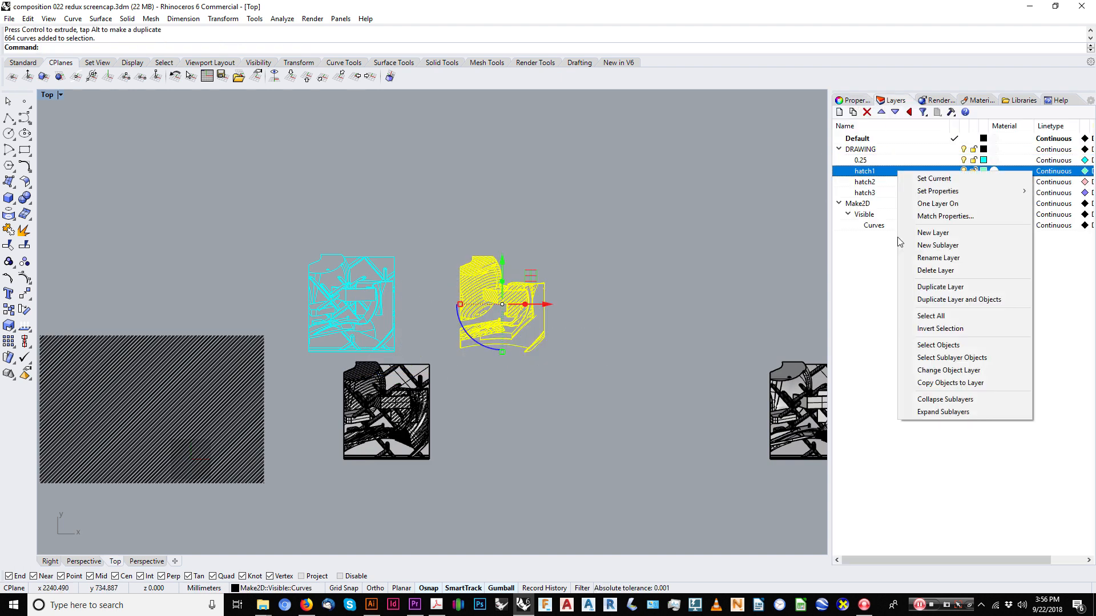
{"action": "left_click", "coordinate": [937, 370]}
{"action": "left_click", "coordinate": [423, 264]}
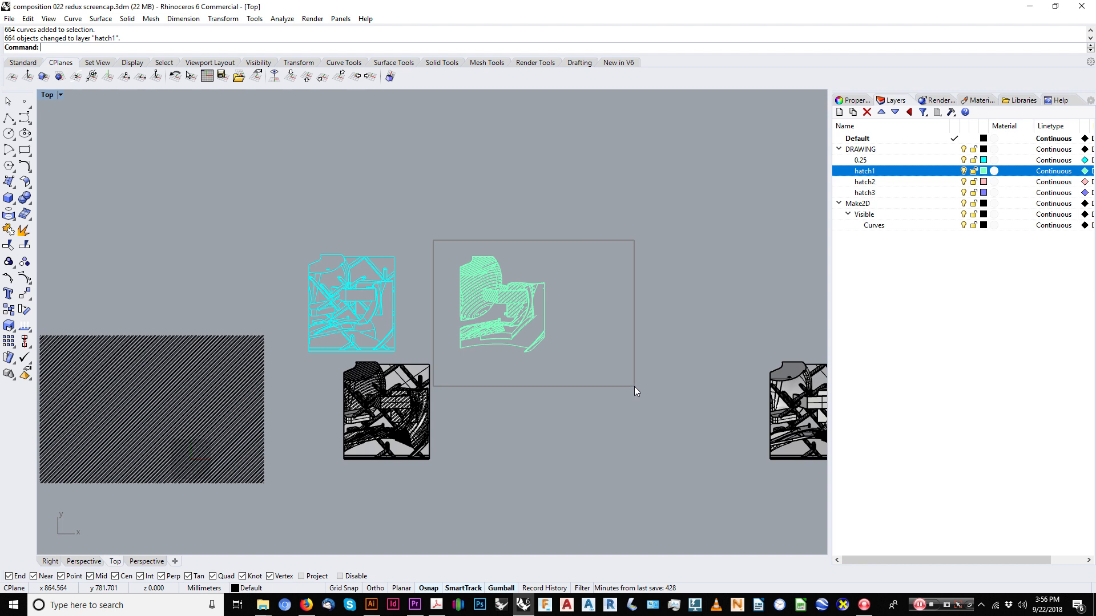
{"action": "left_click_drag", "start_coordinate": [635, 386], "coordinate": [633, 362]}
{"action": "type", "text": "Group"}
{"action": "key", "text": "Return"}
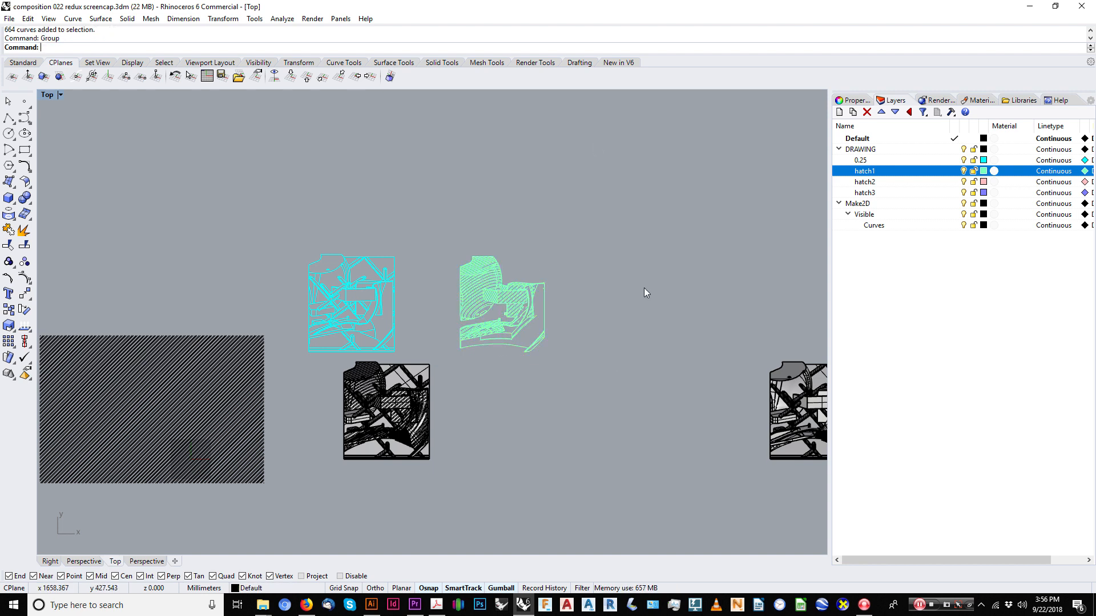
Trim a stray hatch line near the curved ribbon, using all curves of the hatch drawing as cutters.
{"action": "mouse_move", "coordinate": [633, 214]}
{"action": "left_mouse_down"}
{"action": "mouse_move", "coordinate": [578, 243]}
{"action": "mouse_move", "coordinate": [451, 356]}
{"action": "left_mouse_up"}
{"action": "scroll", "coordinate": [531, 314], "scroll_direction": "up", "scroll_amount": 8}
{"action": "type", "text": "Trim"}
{"action": "key", "text": "Return"}
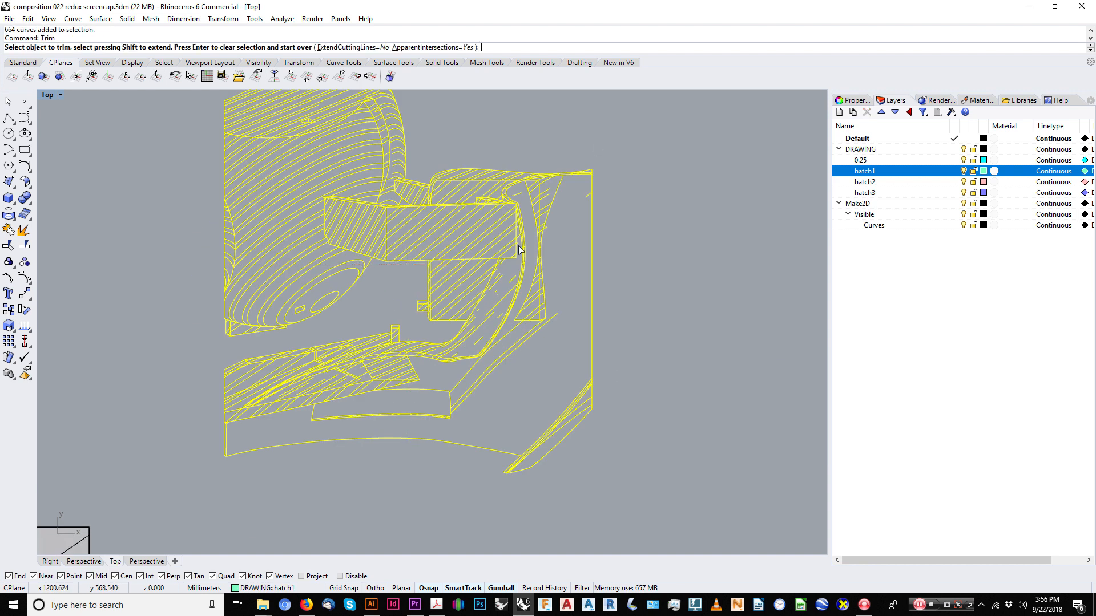
{"action": "scroll", "coordinate": [611, 205], "scroll_direction": "up", "scroll_amount": 12}
{"action": "left_click", "coordinate": [533, 169]}
{"action": "scroll", "coordinate": [532, 193], "scroll_direction": "down", "scroll_amount": 8}
{"action": "scroll", "coordinate": [416, 209], "scroll_direction": "up", "scroll_amount": 8}
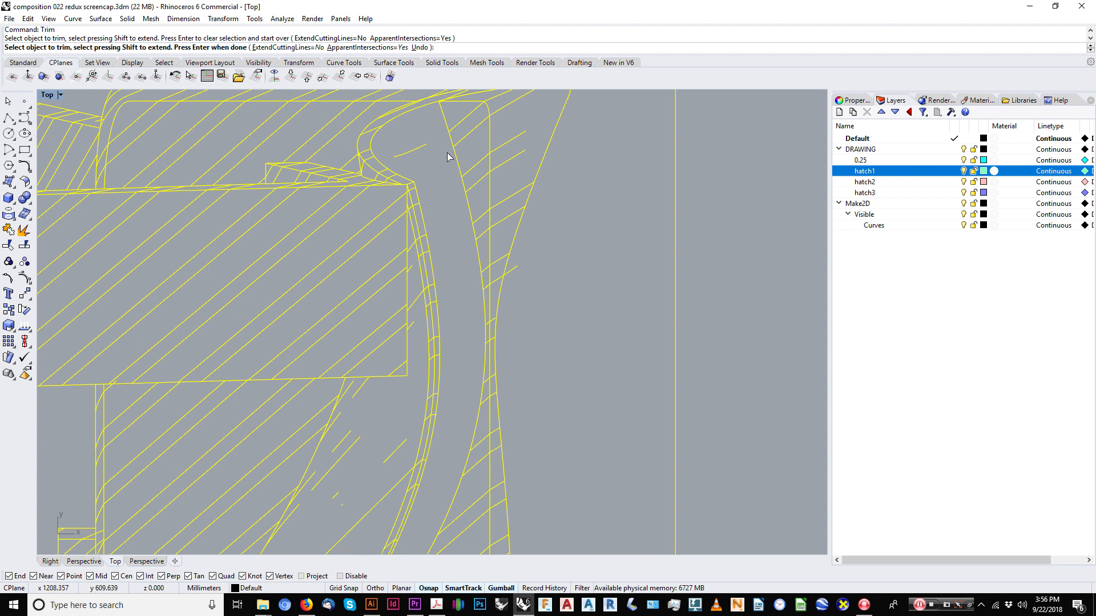
Try to trim another stray line near the ribbon's upper end, undo that trim and finish trimming.
{"action": "left_click", "coordinate": [434, 139]}
{"action": "scroll", "coordinate": [423, 249], "scroll_direction": "down", "scroll_amount": 10}
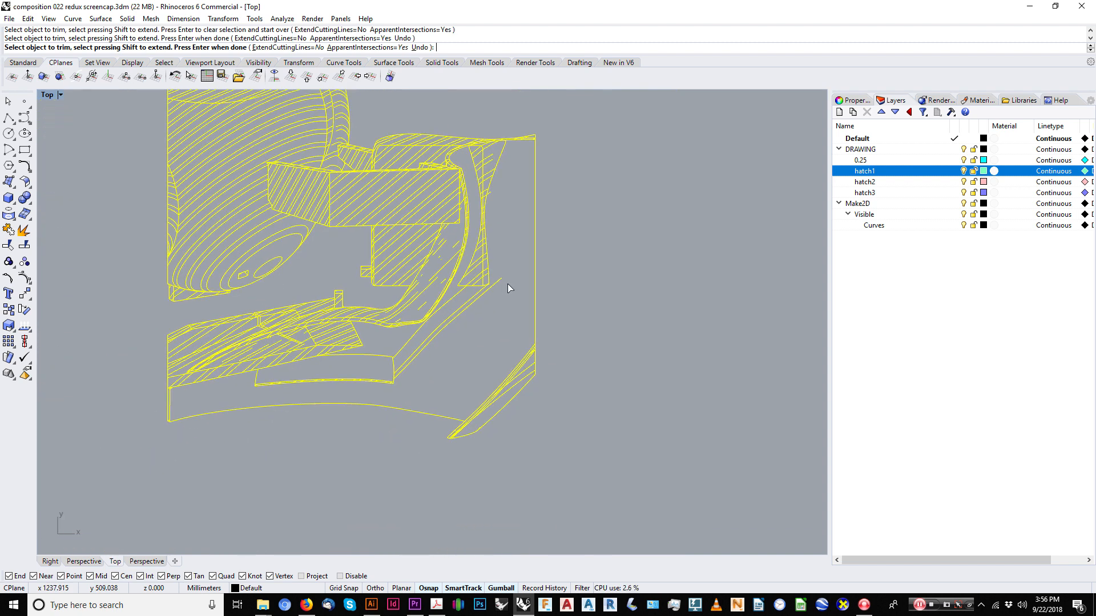
{"action": "scroll", "coordinate": [506, 290], "scroll_direction": "up", "scroll_amount": 5}
{"action": "key", "text": "ctrl+z"}
{"action": "scroll", "coordinate": [485, 268], "scroll_direction": "down", "scroll_amount": 6}
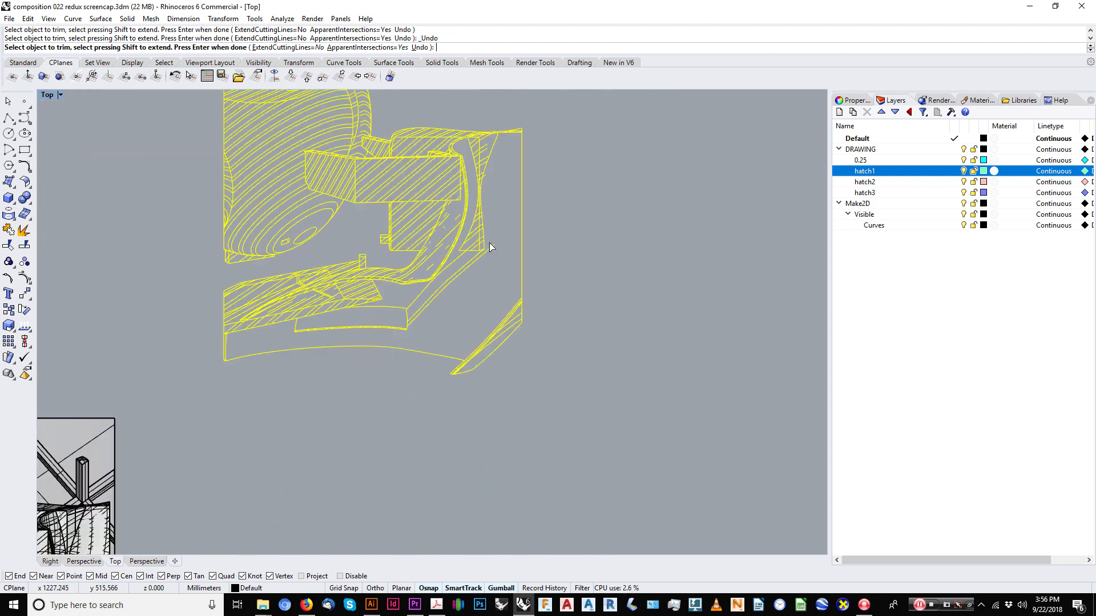
{"action": "scroll", "coordinate": [501, 242], "scroll_direction": "down", "scroll_amount": 5}
{"action": "key", "text": "Return"}
Examine the hatched model against the hatch drawing in the Top and Perspective views.
{"action": "scroll", "coordinate": [390, 323], "scroll_direction": "up", "scroll_amount": 6}
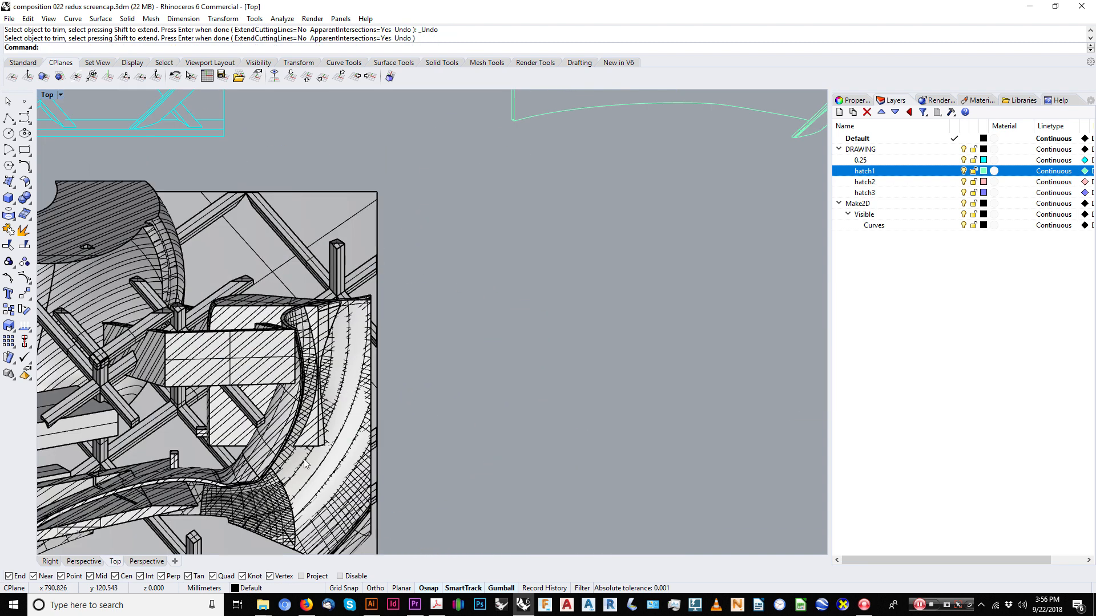
{"action": "right_click_drag", "start_coordinate": [305, 464], "coordinate": [368, 346]}
{"action": "scroll", "coordinate": [419, 302], "scroll_direction": "down", "scroll_amount": 6}
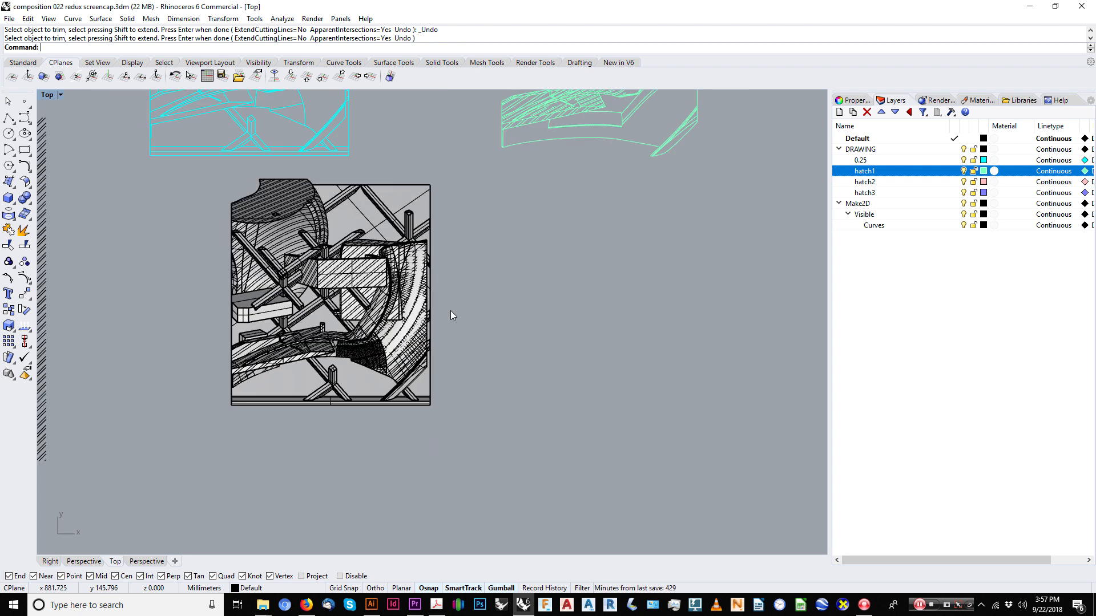
{"action": "key", "text": "ctrl+F4"}
{"action": "mouse_move", "coordinate": [433, 308]}
{"action": "right_mouse_down"}
{"action": "mouse_move", "coordinate": [500, 331]}
{"action": "mouse_move", "coordinate": [465, 362]}
{"action": "mouse_move", "coordinate": [472, 416]}
{"action": "right_mouse_up"}
{"action": "scroll", "coordinate": [499, 340], "scroll_direction": "down", "scroll_amount": 6}
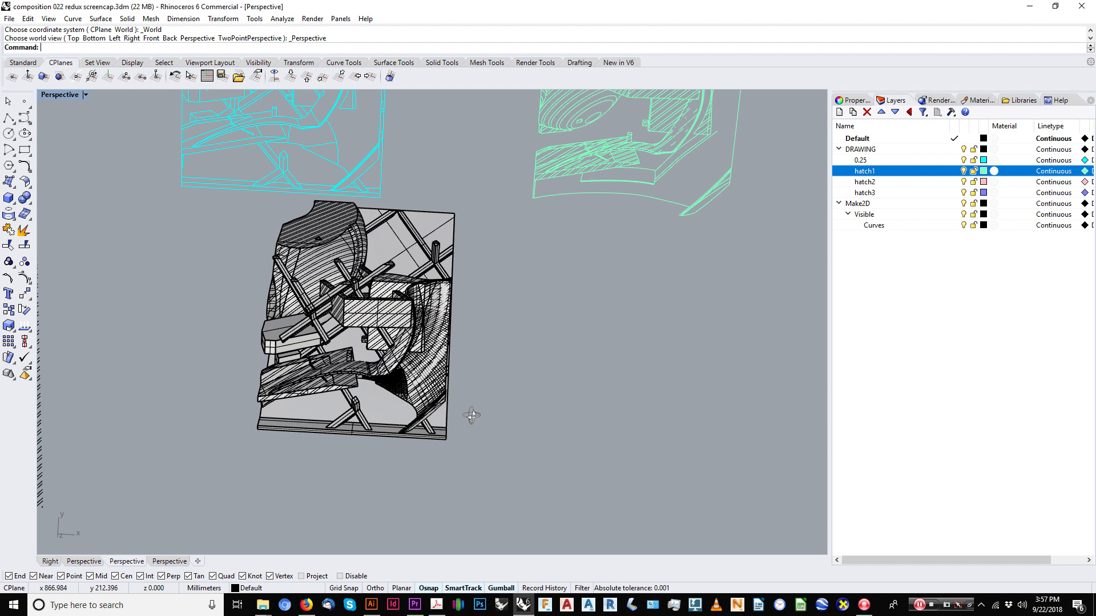
{"action": "right_click_drag", "start_coordinate": [472, 416], "coordinate": [616, 281]}
{"action": "right_click_drag", "start_coordinate": [707, 116], "coordinate": [598, 213]}
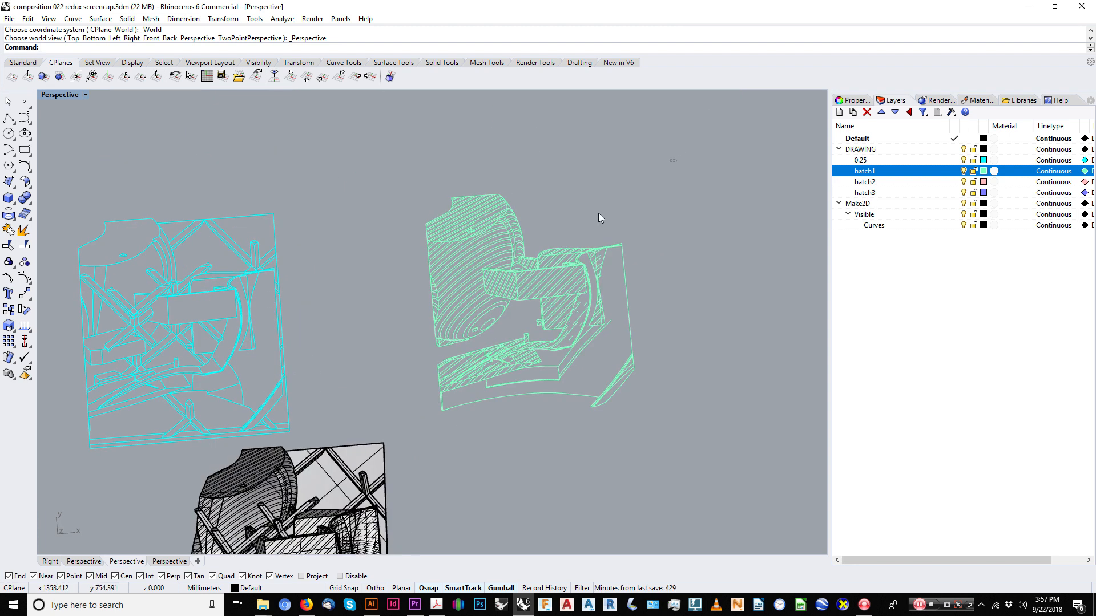
Trim away the stray curved strip below the lower hatched piece, using the hatch drawing's own curves as cutters.
{"action": "left_click_drag", "start_coordinate": [599, 213], "coordinate": [343, 437]}
{"action": "type", "text": "trim"}
{"action": "key", "text": "Return"}
{"action": "scroll", "coordinate": [528, 350], "scroll_direction": "up", "scroll_amount": 5}
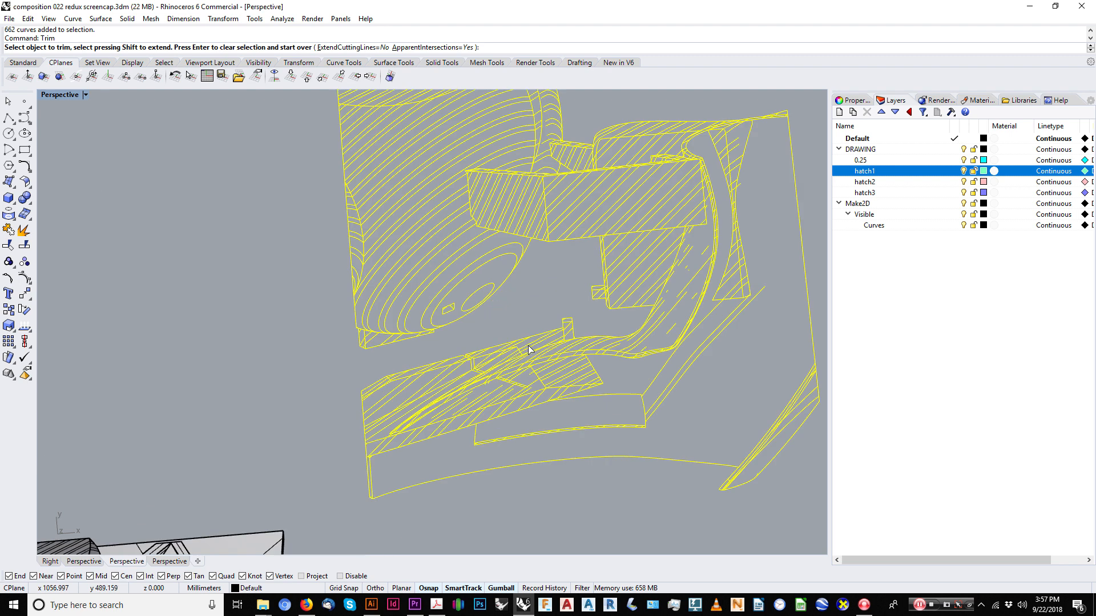
{"action": "left_click", "coordinate": [620, 440]}
{"action": "scroll", "coordinate": [624, 419], "scroll_direction": "up", "scroll_amount": 4}
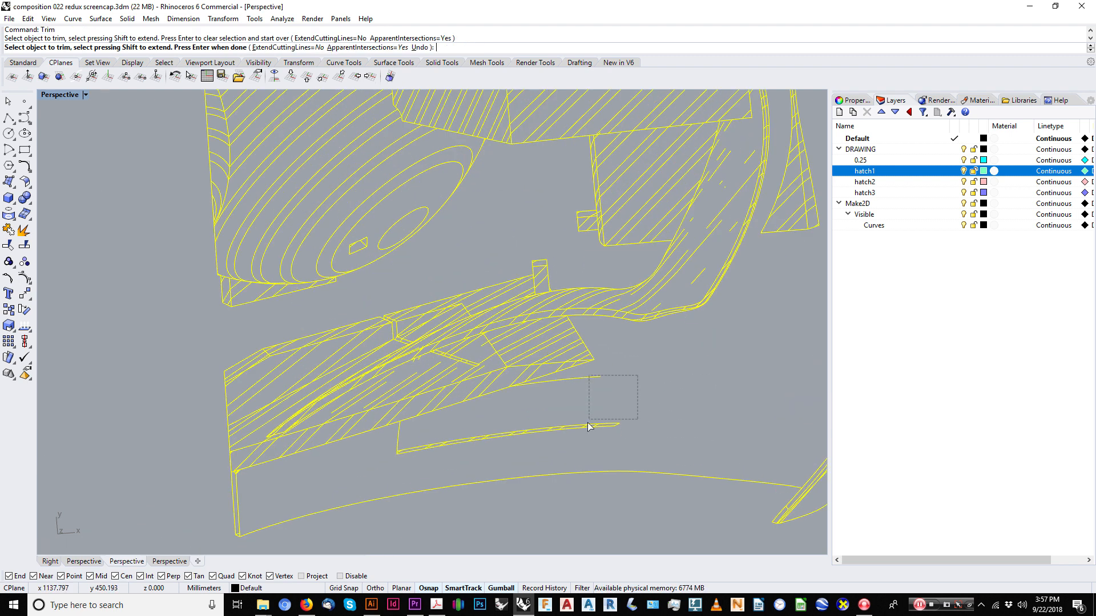
{"action": "left_click_drag", "start_coordinate": [587, 422], "coordinate": [585, 439]}
{"action": "right_click_drag", "start_coordinate": [585, 440], "coordinate": [468, 447]}
{"action": "left_click_drag", "start_coordinate": [573, 415], "coordinate": [457, 470]}
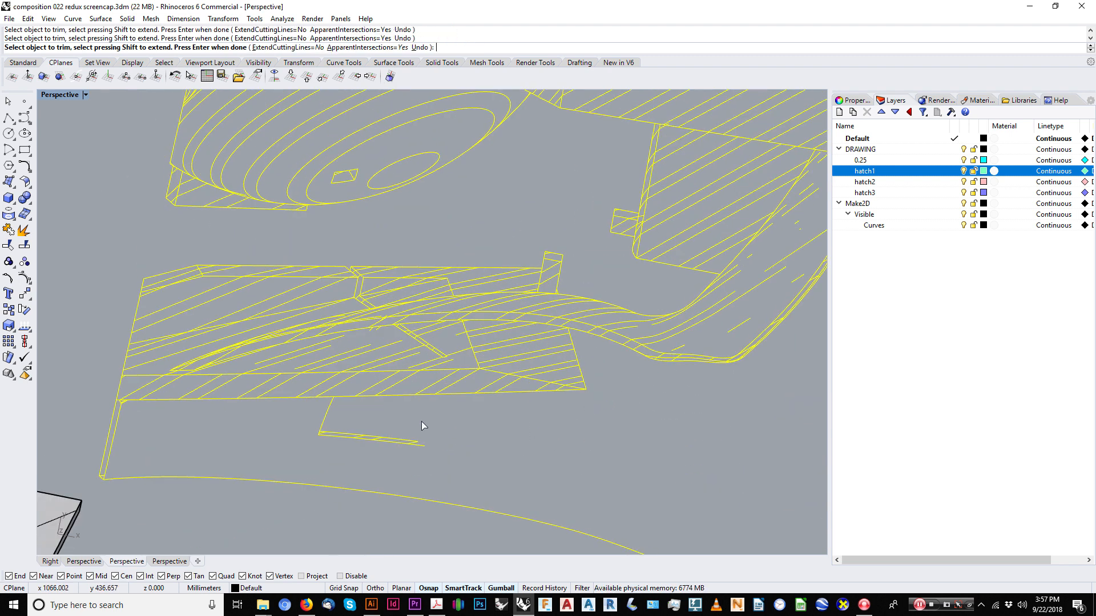
{"action": "scroll", "coordinate": [422, 396], "scroll_direction": "down", "scroll_amount": 8}
{"action": "key", "text": "Return"}
{"action": "mouse_move", "coordinate": [425, 398]}
{"action": "right_mouse_down"}
{"action": "mouse_move", "coordinate": [514, 402]}
{"action": "mouse_move", "coordinate": [523, 381]}
{"action": "right_mouse_up"}
{"action": "scroll", "coordinate": [516, 320], "scroll_direction": "up", "scroll_amount": 5}
{"action": "scroll", "coordinate": [625, 421], "scroll_direction": "up", "scroll_amount": 3}
{"action": "scroll", "coordinate": [598, 398], "scroll_direction": "up", "scroll_amount": 3}
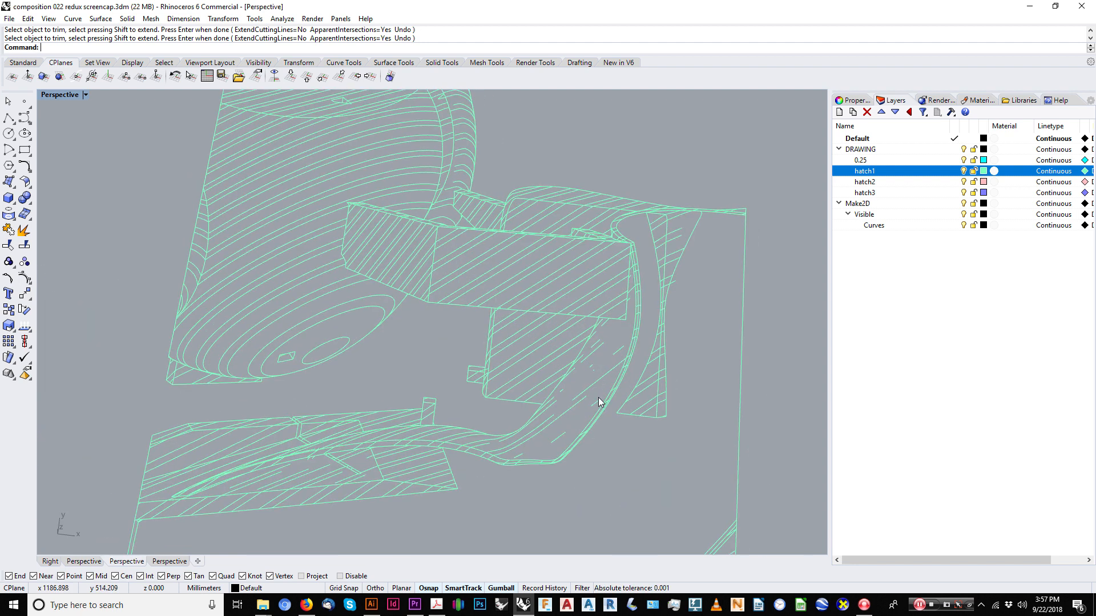
{"action": "scroll", "coordinate": [619, 389], "scroll_direction": "up", "scroll_amount": 3}
{"action": "key", "text": "ctrl+a"}
{"action": "type", "text": "Exzte"}
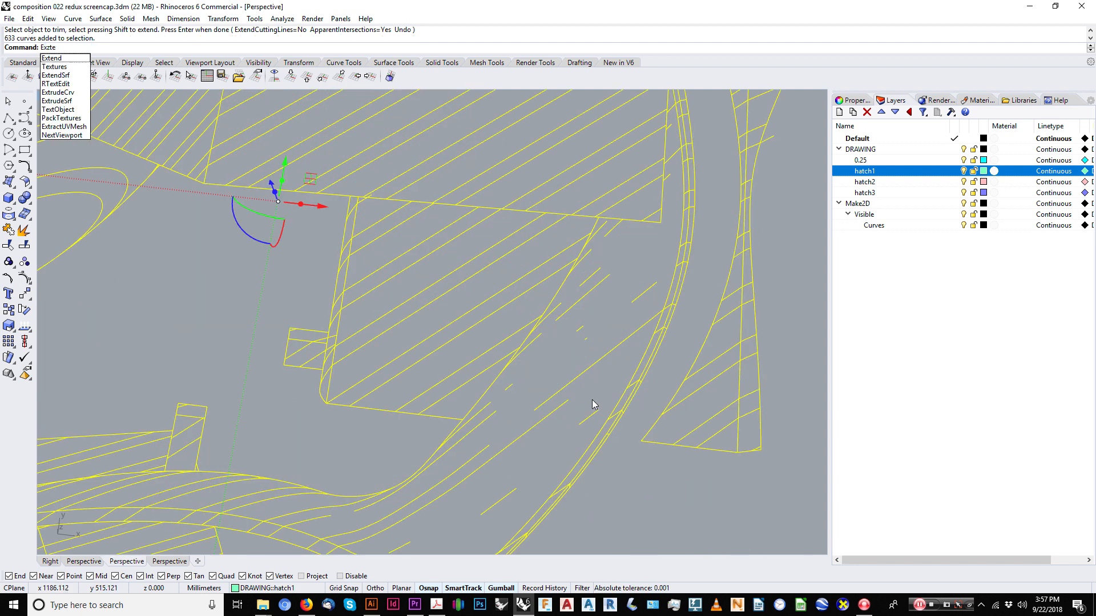
{"action": "type", "text": "n"}
{"action": "scroll", "coordinate": [593, 397], "scroll_direction": "up", "scroll_amount": 2}
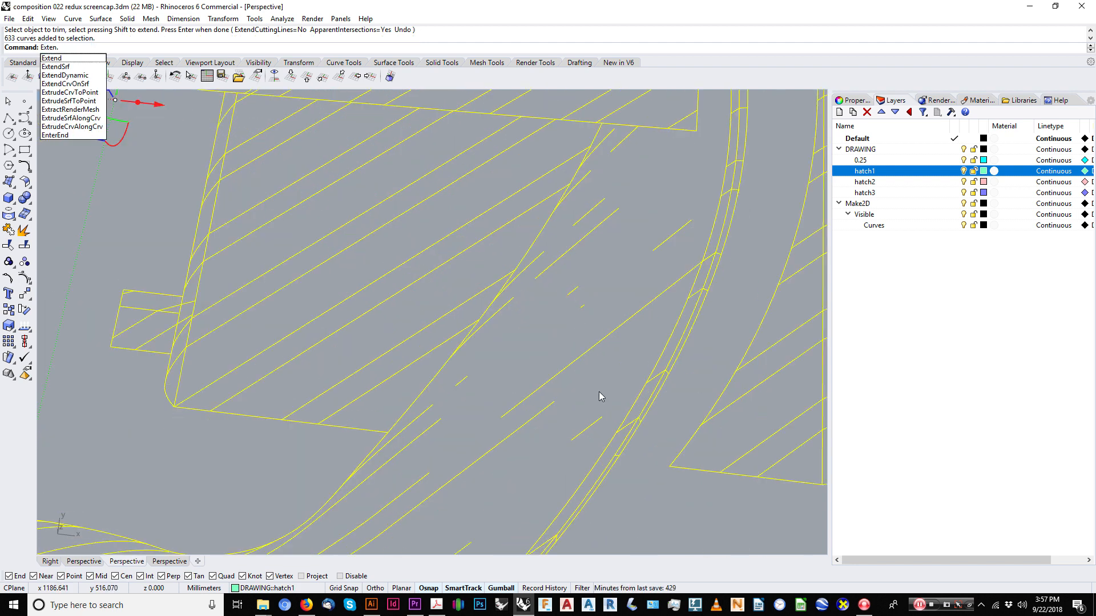
{"action": "key", "text": "Escape"}
{"action": "key", "text": "Escape"}
Ungroup the curves of the hatch drawing.
{"action": "scroll", "coordinate": [667, 345], "scroll_direction": "down", "scroll_amount": 2}
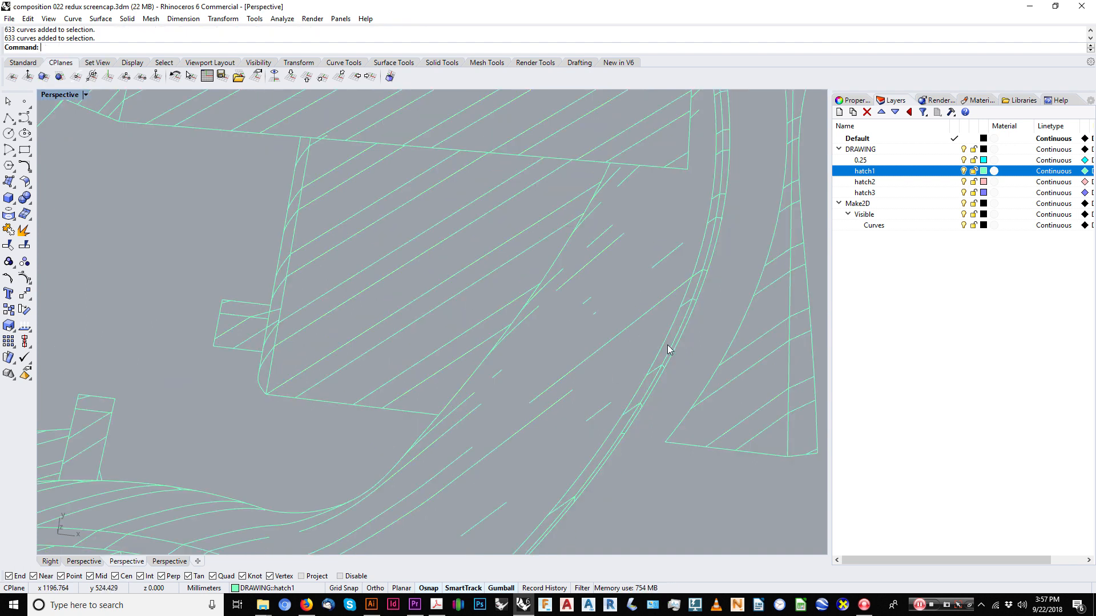
{"action": "key", "text": "Return"}
{"action": "key", "text": "Escape"}
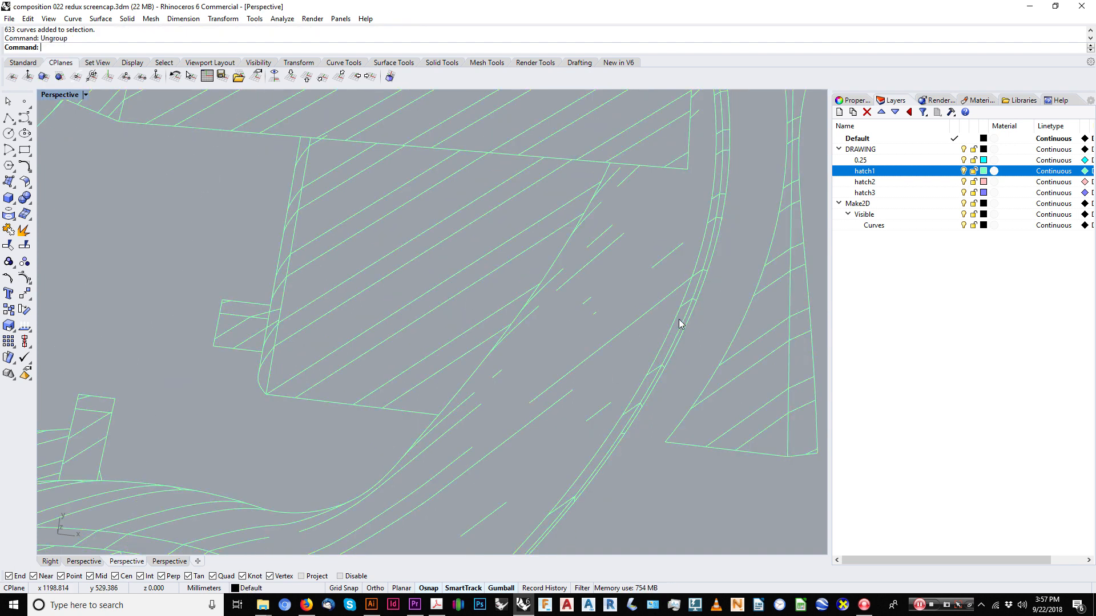
Try to extend the short hatch lines inside the curved ribbon, using the outline curves as boundaries.
{"action": "scroll", "coordinate": [562, 321], "scroll_direction": "down", "scroll_amount": 2}
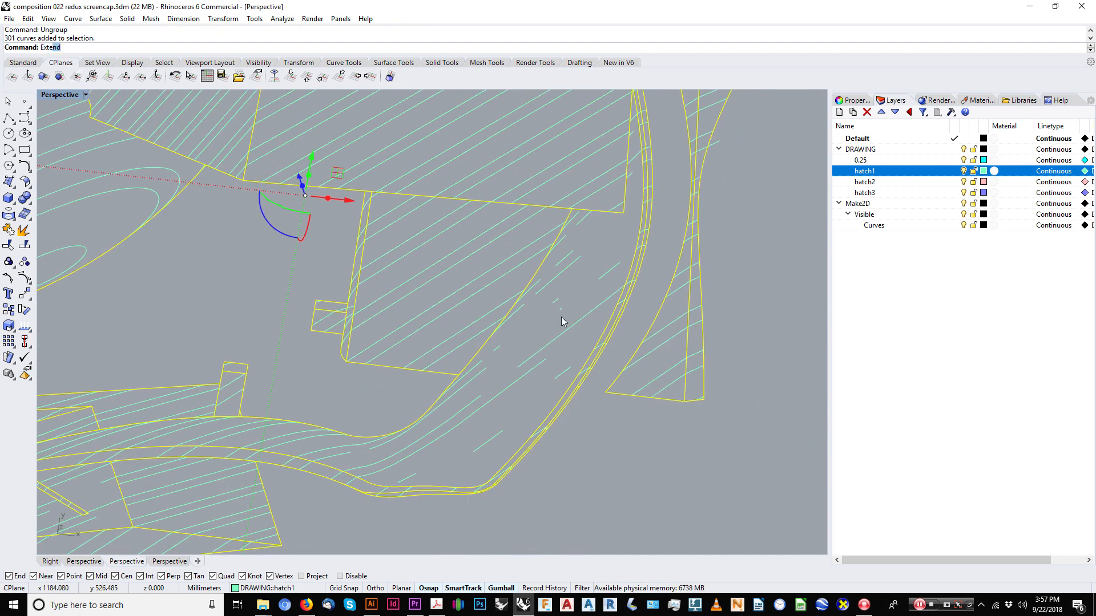
{"action": "type", "text": "Ext"}
{"action": "key", "text": "Return"}
{"action": "scroll", "coordinate": [562, 321], "scroll_direction": "up", "scroll_amount": 2}
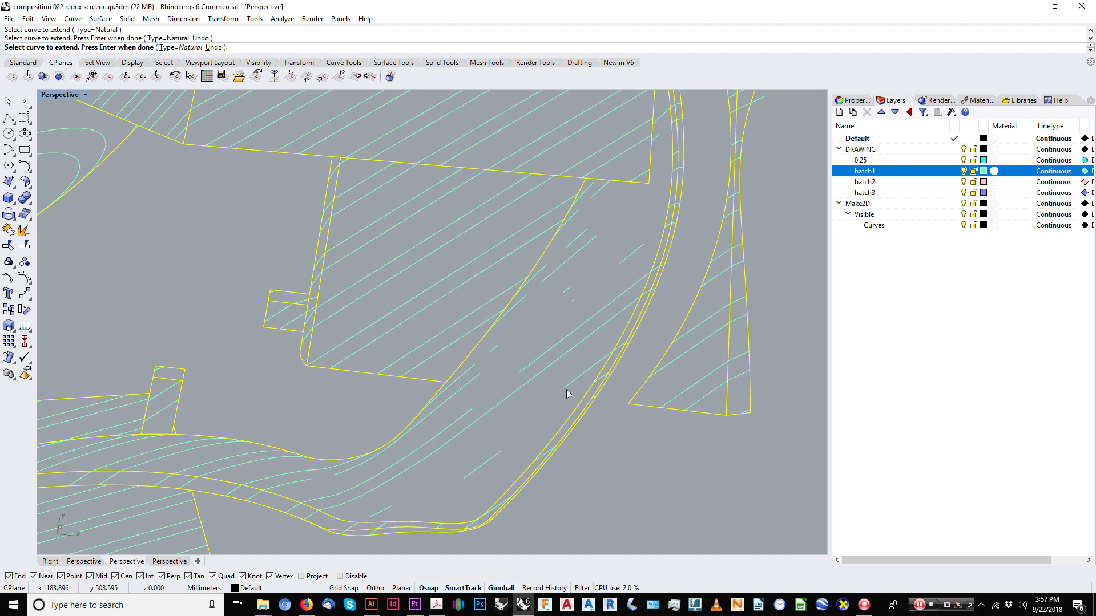
{"action": "key", "text": "Escape"}
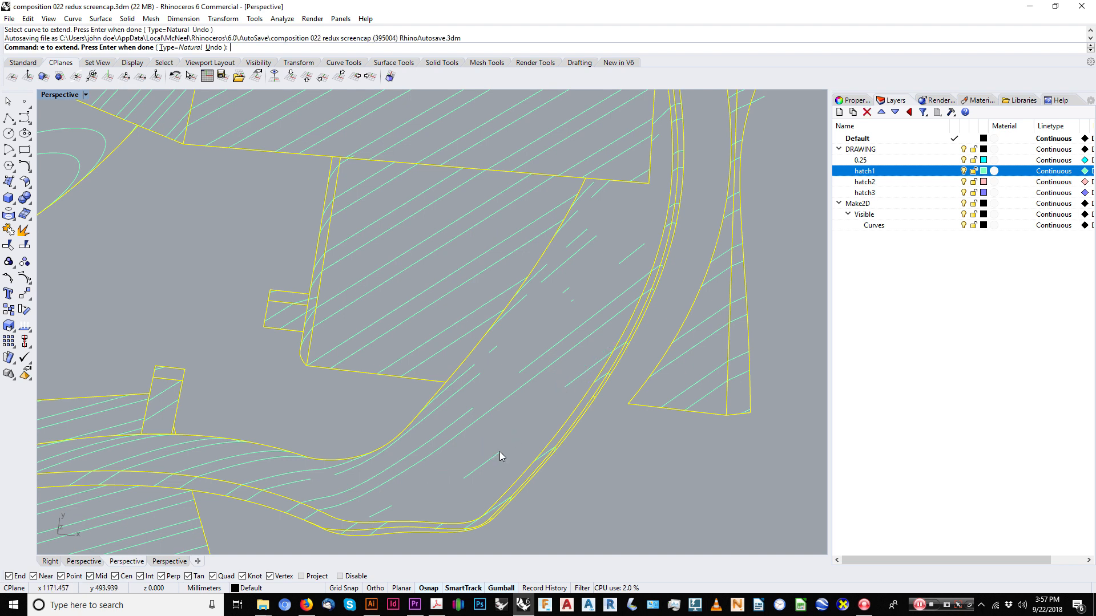
{"action": "left_click", "coordinate": [500, 452]}
{"action": "left_click", "coordinate": [570, 426]}
{"action": "key", "text": "Return"}
{"action": "left_click", "coordinate": [498, 452]}
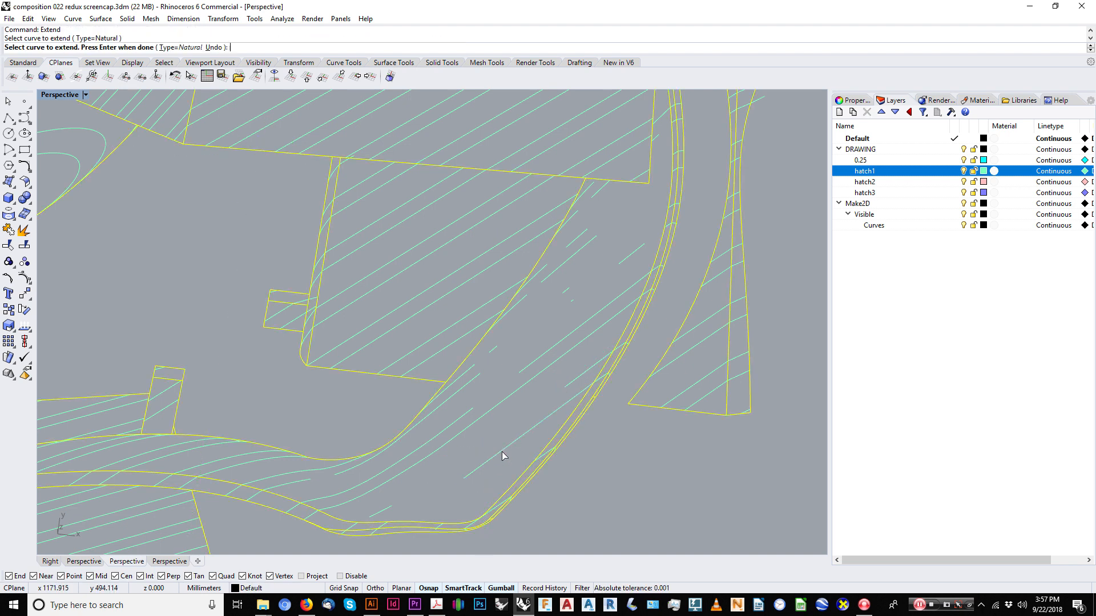
{"action": "left_click", "coordinate": [497, 348]}
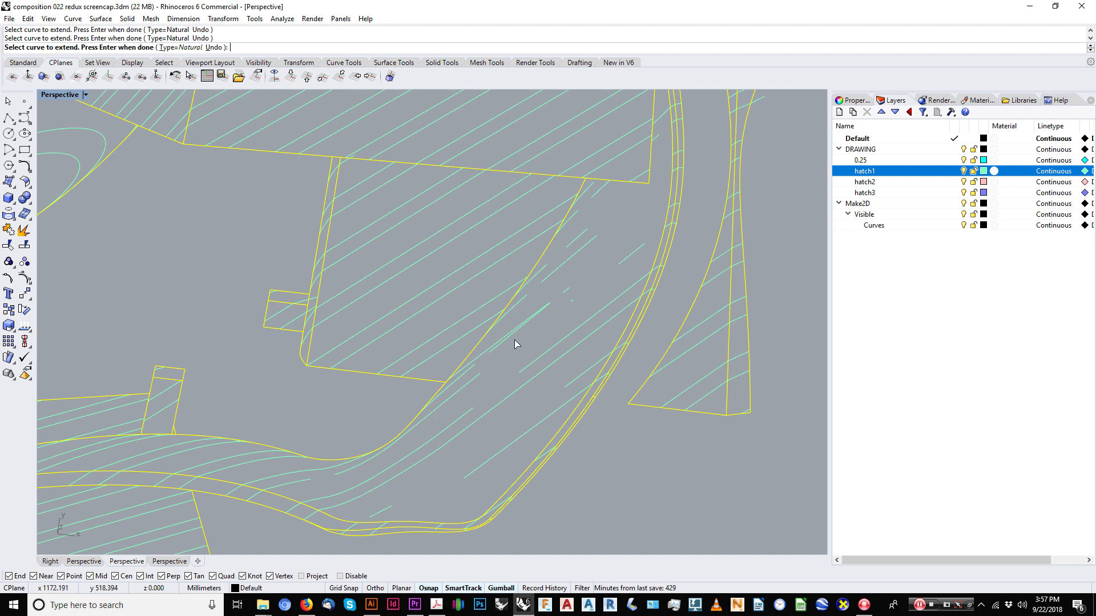
{"action": "key", "text": "Escape"}
Extend a short hatch line in the upper part of the curved ribbon, using the outline curves as boundaries.
{"action": "left_click", "coordinate": [643, 244]}
{"action": "left_click", "coordinate": [680, 245]}
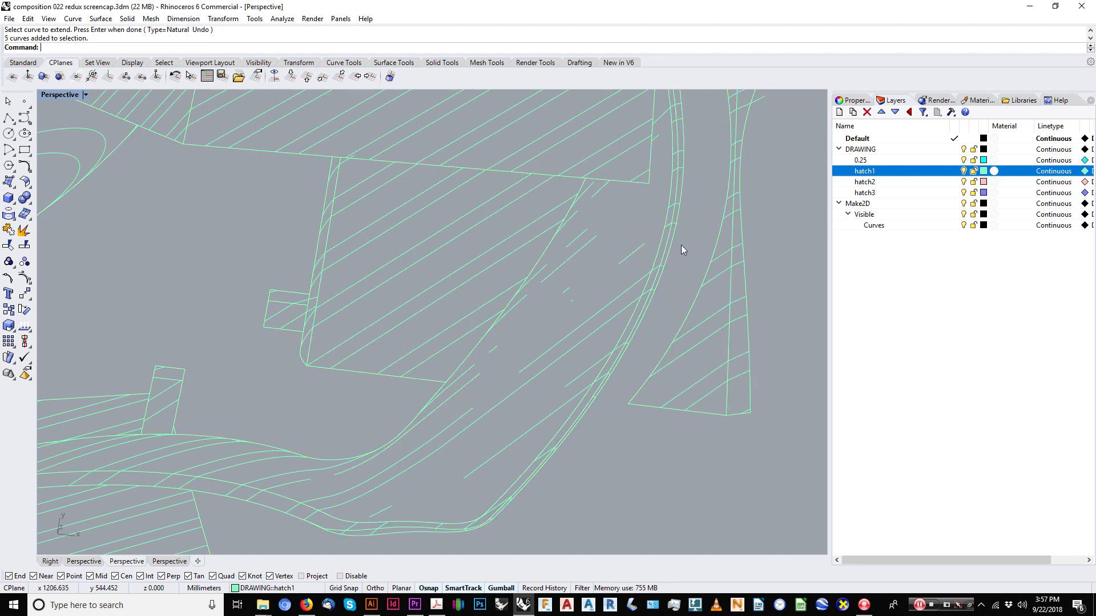
{"action": "left_click", "coordinate": [665, 244]}
{"action": "key", "text": "Return"}
{"action": "left_click", "coordinate": [580, 237]}
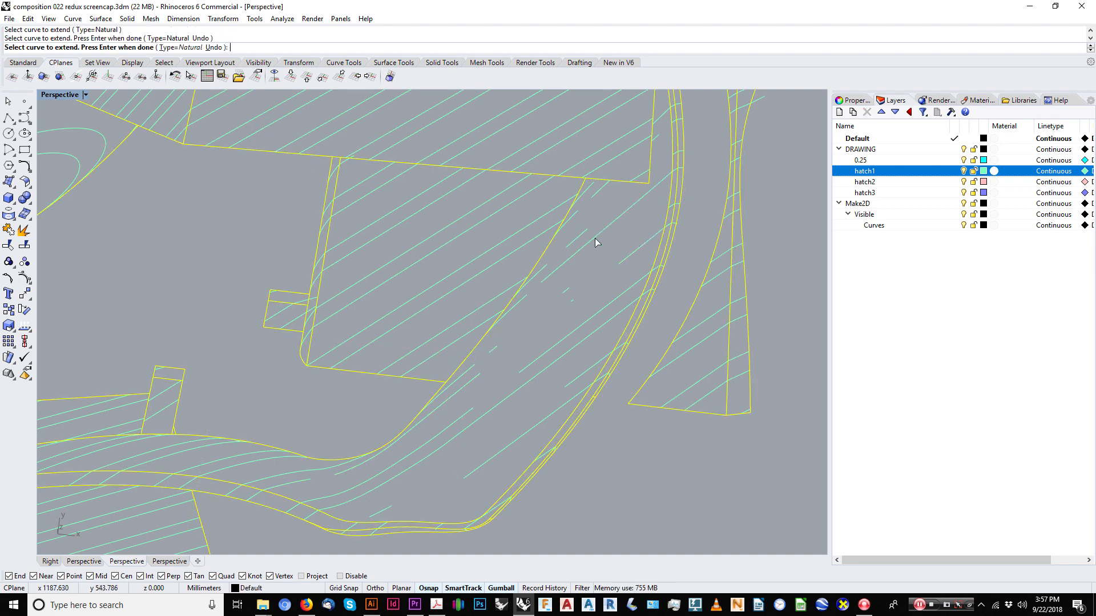
{"action": "scroll", "coordinate": [588, 234], "scroll_direction": "down", "scroll_amount": 10}
{"action": "key", "text": "Return"}
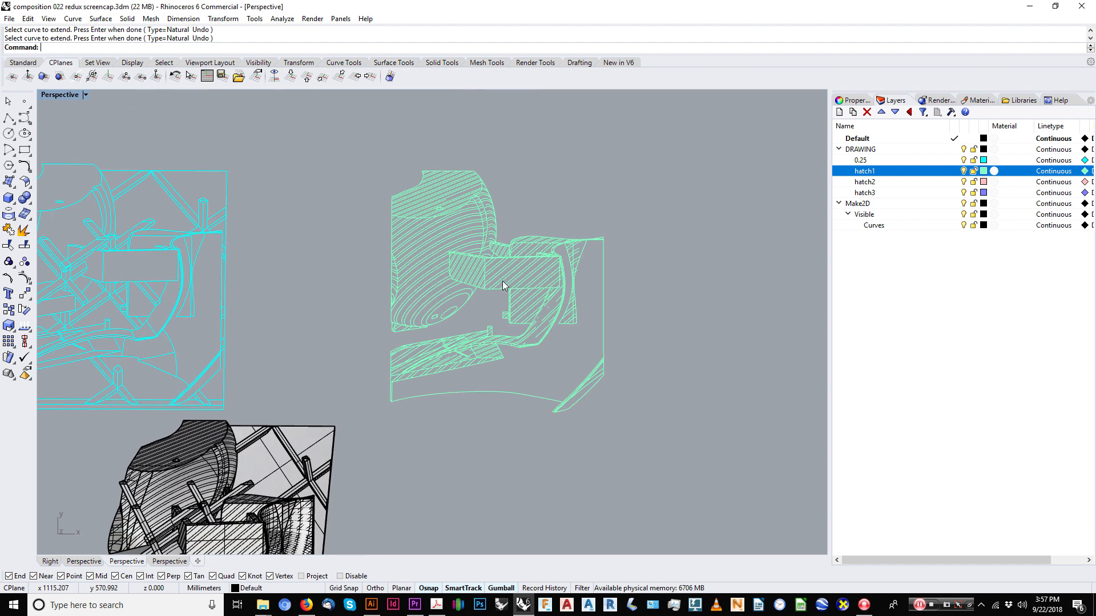
Extend a hatch line in the topmost hatched piece, using the outline curves as boundaries.
{"action": "scroll", "coordinate": [472, 178], "scroll_direction": "up", "scroll_amount": 10}
{"action": "left_click", "coordinate": [472, 178]}
{"action": "key", "text": "Return"}
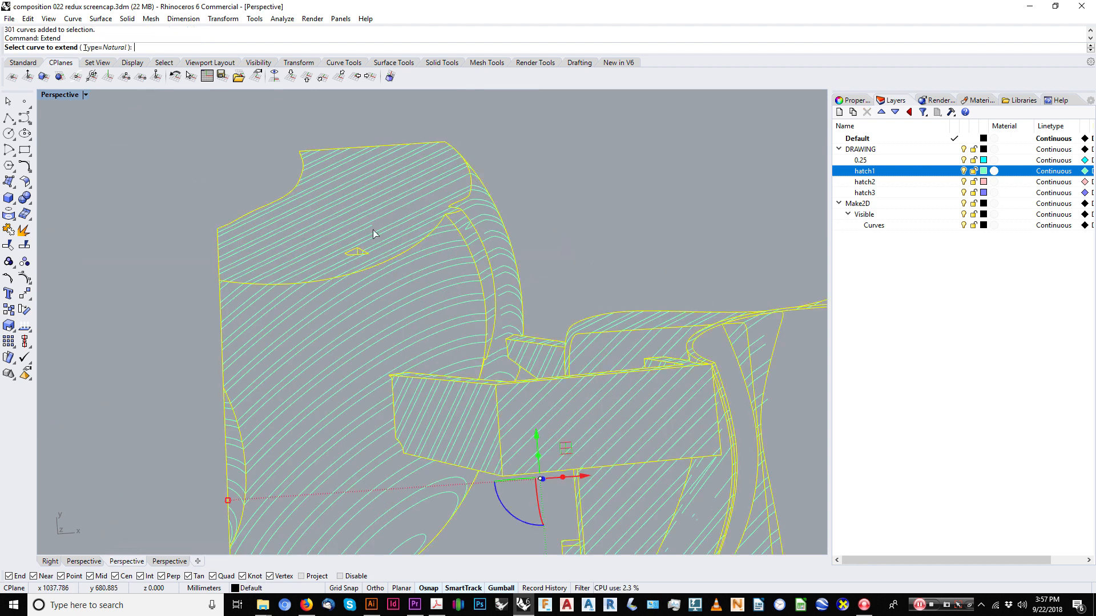
{"action": "left_click", "coordinate": [409, 212]}
{"action": "scroll", "coordinate": [408, 211], "scroll_direction": "down", "scroll_amount": 6}
{"action": "key", "text": "Return"}
Select all curves of the hatch drawing and group them.
{"action": "scroll", "coordinate": [415, 222], "scroll_direction": "down", "scroll_amount": 2}
{"action": "right_click_drag", "start_coordinate": [415, 223], "coordinate": [458, 212], "text": "shift"}
{"action": "scroll", "coordinate": [457, 211], "scroll_direction": "down", "scroll_amount": 6}
{"action": "left_click_drag", "start_coordinate": [688, 111], "coordinate": [352, 421]}
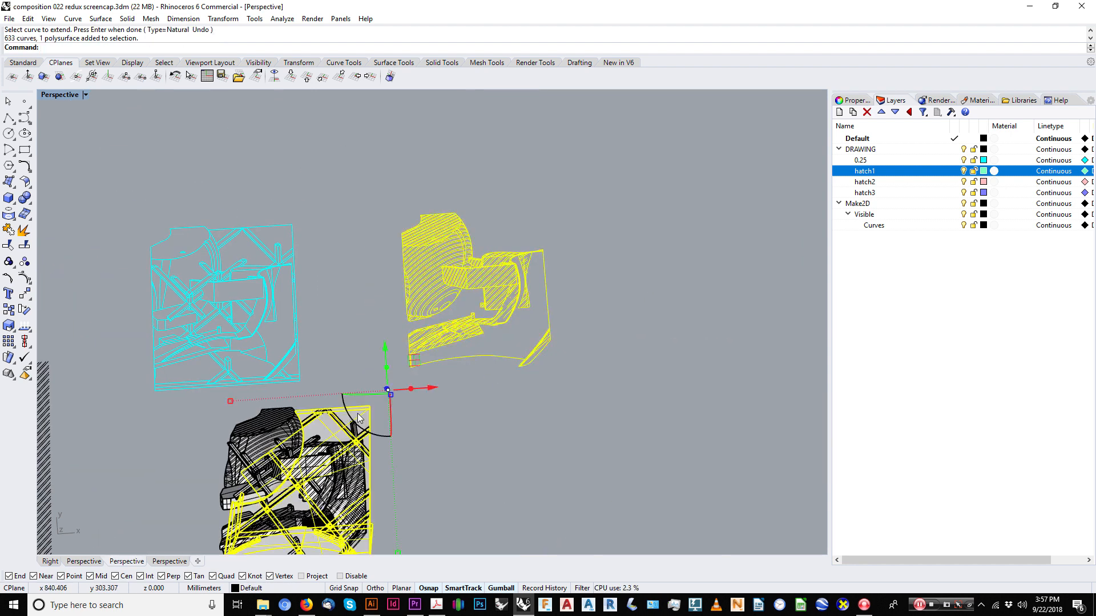
{"action": "left_click", "coordinate": [342, 123]}
{"action": "left_click_drag", "start_coordinate": [341, 122], "coordinate": [637, 397]}
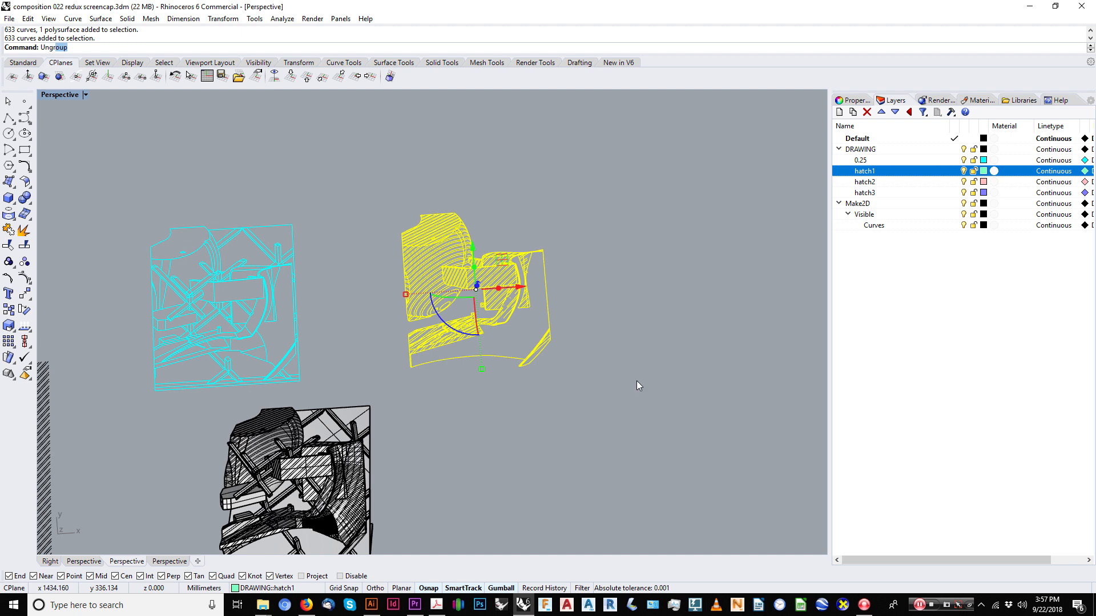
Move the grouped hatch drawing onto the cyan line drawing, matching their upper-left corners.
{"action": "type", "text": "M"}
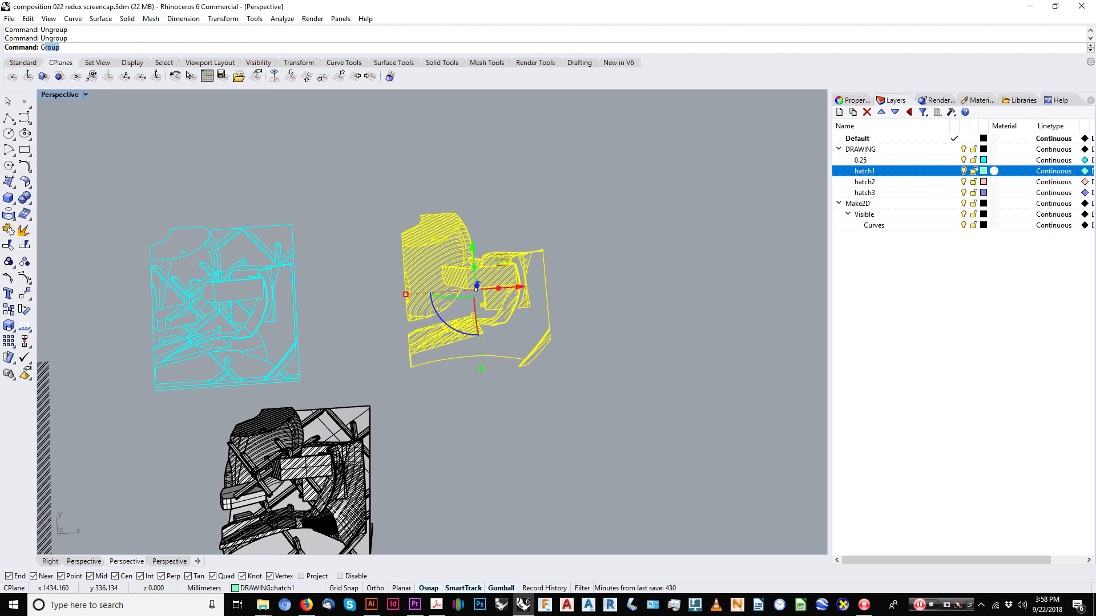
{"action": "key", "text": "Return"}
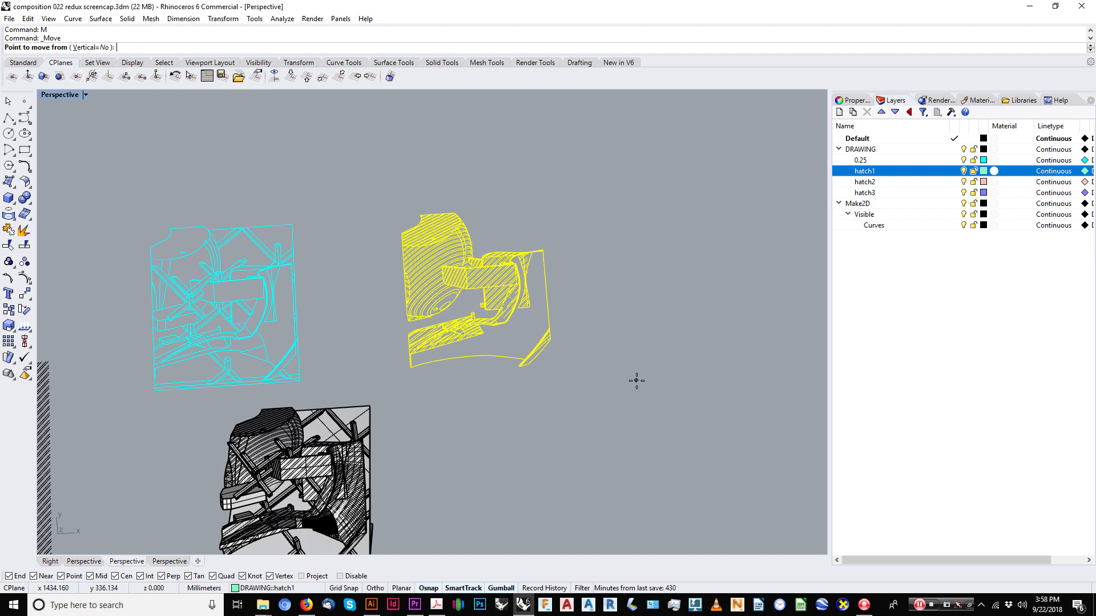
{"action": "left_click", "coordinate": [419, 214]}
{"action": "scroll", "coordinate": [201, 228], "scroll_direction": "up", "scroll_amount": 6}
{"action": "left_click", "coordinate": [143, 230]}
{"action": "key", "text": "Escape"}
{"action": "scroll", "coordinate": [242, 271], "scroll_direction": "down", "scroll_amount": 4}
{"action": "right_click_drag", "start_coordinate": [241, 270], "coordinate": [421, 219], "text": "shift"}
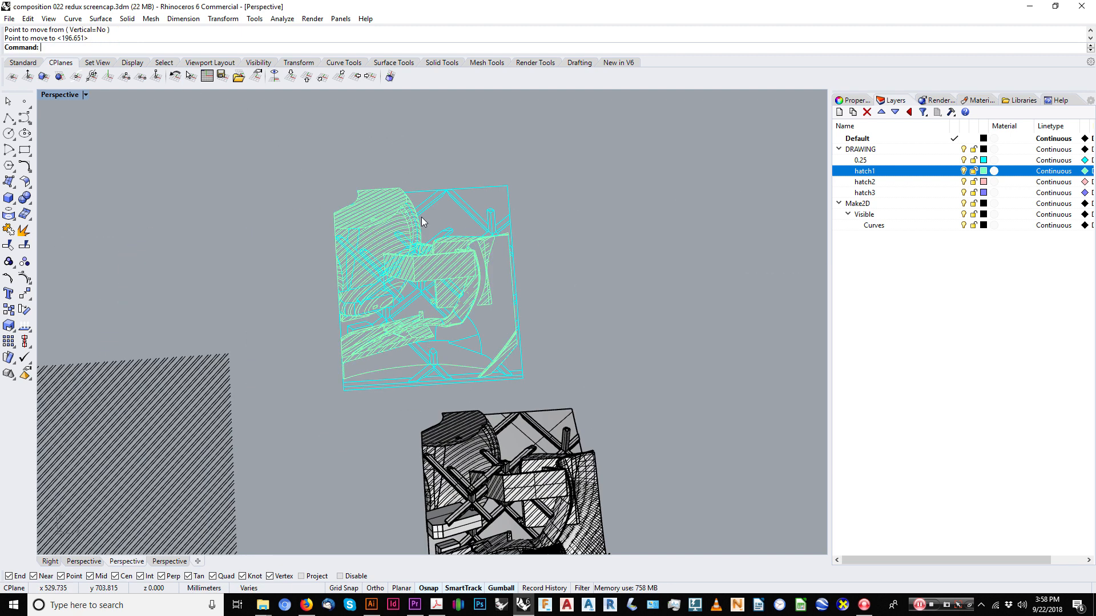
{"action": "scroll", "coordinate": [421, 263], "scroll_direction": "up", "scroll_amount": 8}
{"action": "left_click", "coordinate": [434, 262]}
{"action": "key", "text": "Escape"}
{"action": "scroll", "coordinate": [529, 279], "scroll_direction": "down", "scroll_amount": 8}
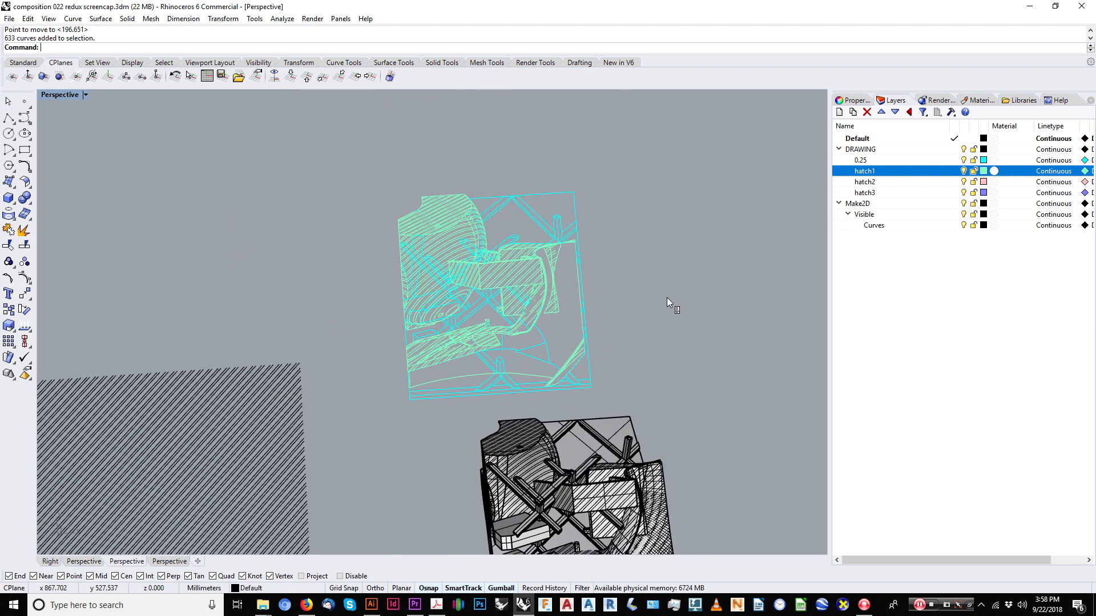
In Top view, delete the large rectangular field of diagonal hatch lines beside the drawings.
{"action": "key", "text": "ctrl+F1"}
{"action": "scroll", "coordinate": [556, 291], "scroll_direction": "up", "scroll_amount": 6}
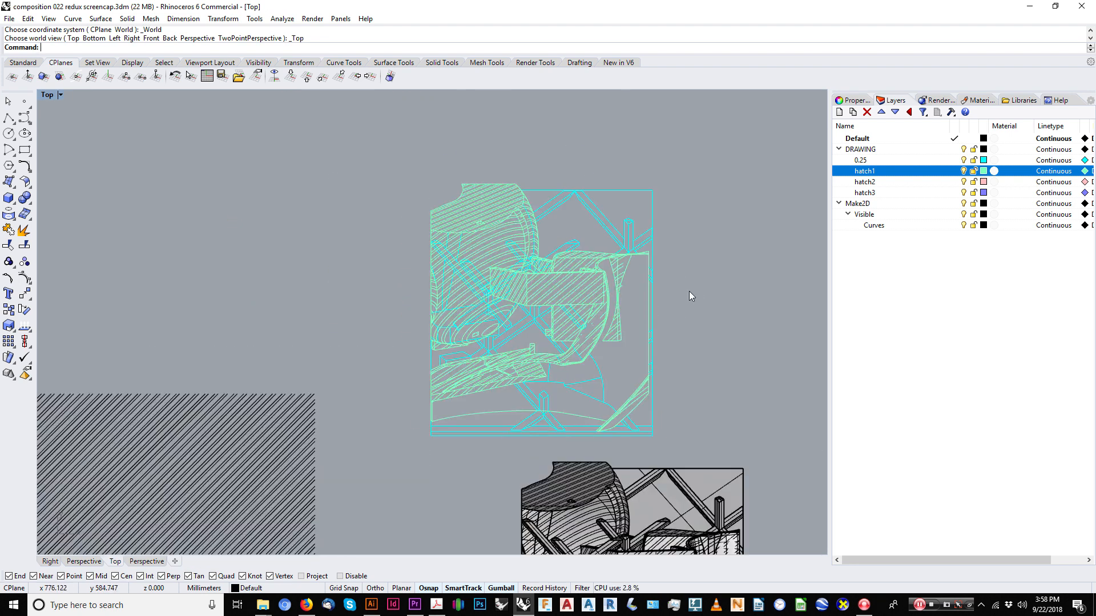
{"action": "scroll", "coordinate": [548, 232], "scroll_direction": "down", "scroll_amount": 5}
{"action": "left_click_drag", "start_coordinate": [56, 450], "coordinate": [43, 447]}
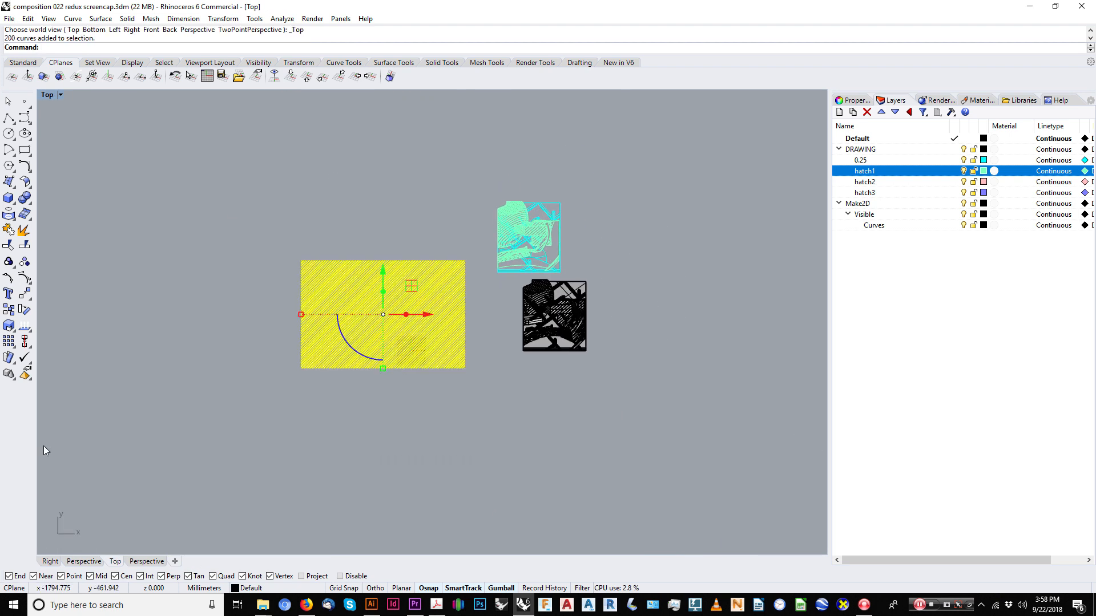
{"action": "key", "text": "Delete"}
Move the whole hatched model straight down, farther away from the combined drawing.
{"action": "scroll", "coordinate": [384, 324], "scroll_direction": "up", "scroll_amount": 6}
{"action": "right_click_drag", "start_coordinate": [678, 279], "coordinate": [549, 315]}
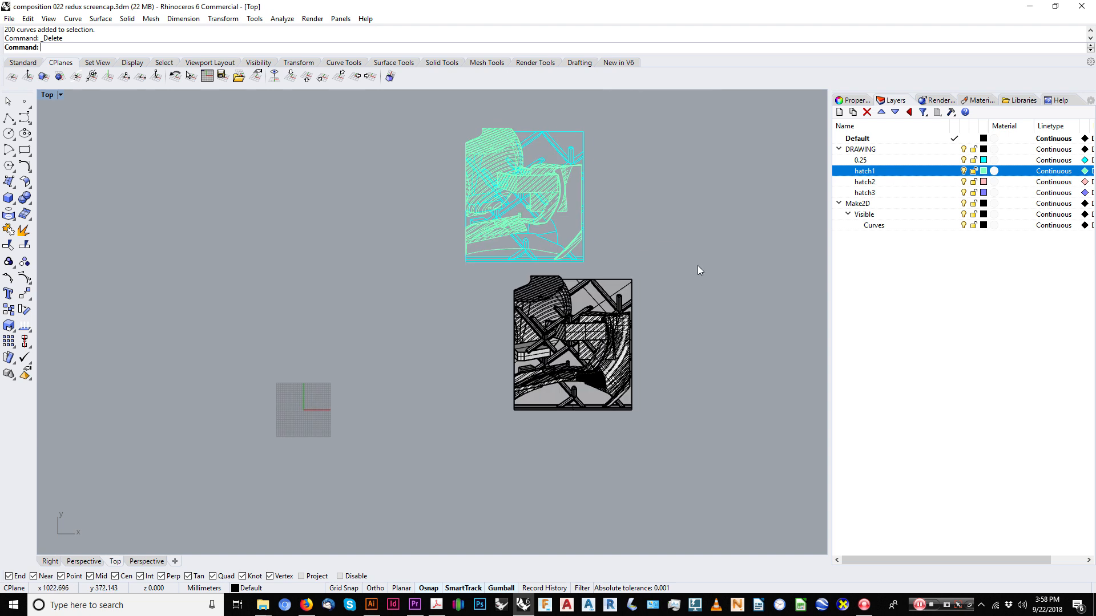
{"action": "left_click_drag", "start_coordinate": [441, 429], "coordinate": [433, 454]}
{"action": "left_click_drag", "start_coordinate": [573, 297], "coordinate": [573, 341]}
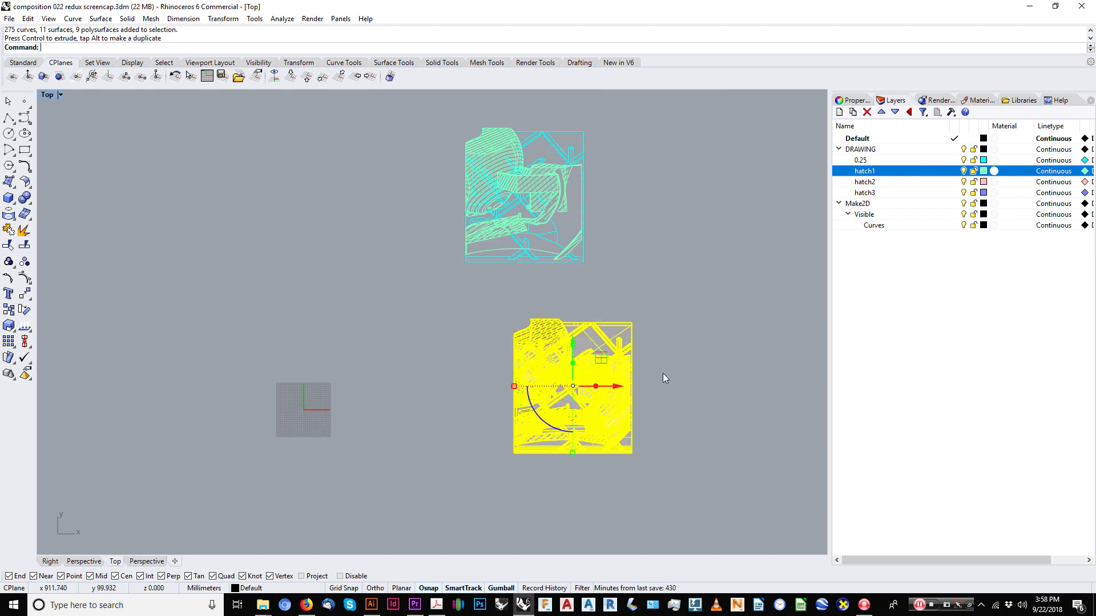
{"action": "left_click", "coordinate": [686, 371]}
Create a rectangular planar surface over the hatched model in Perspective view and delete its boundary rectangle.
{"action": "right_click_drag", "start_coordinate": [643, 378], "coordinate": [651, 374]}
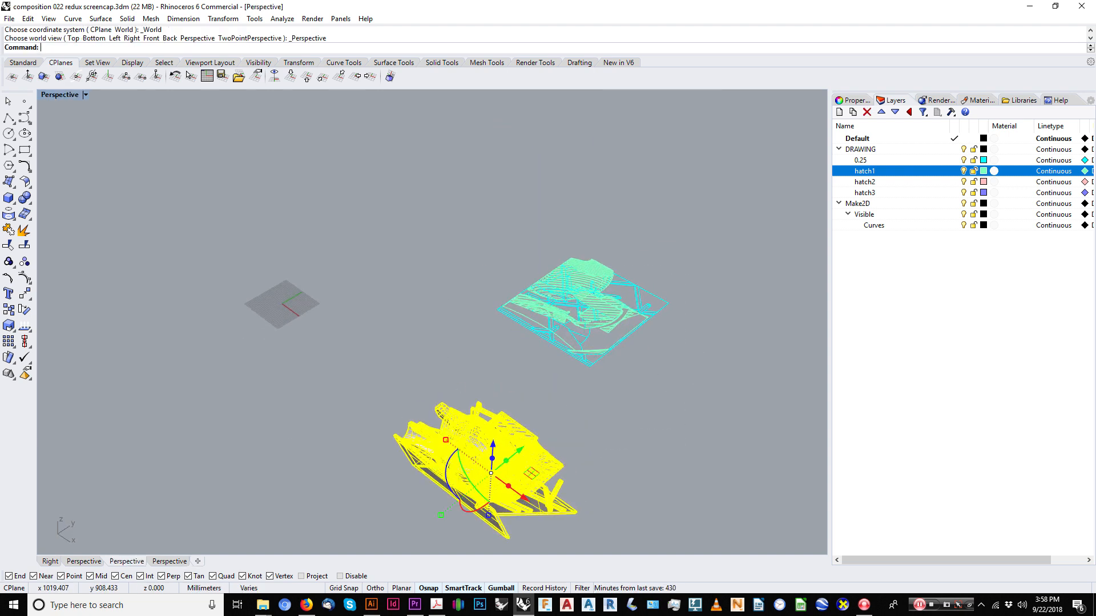
{"action": "right_click_drag", "start_coordinate": [465, 260], "coordinate": [466, 314]}
{"action": "scroll", "coordinate": [488, 420], "scroll_direction": "up", "scroll_amount": 5}
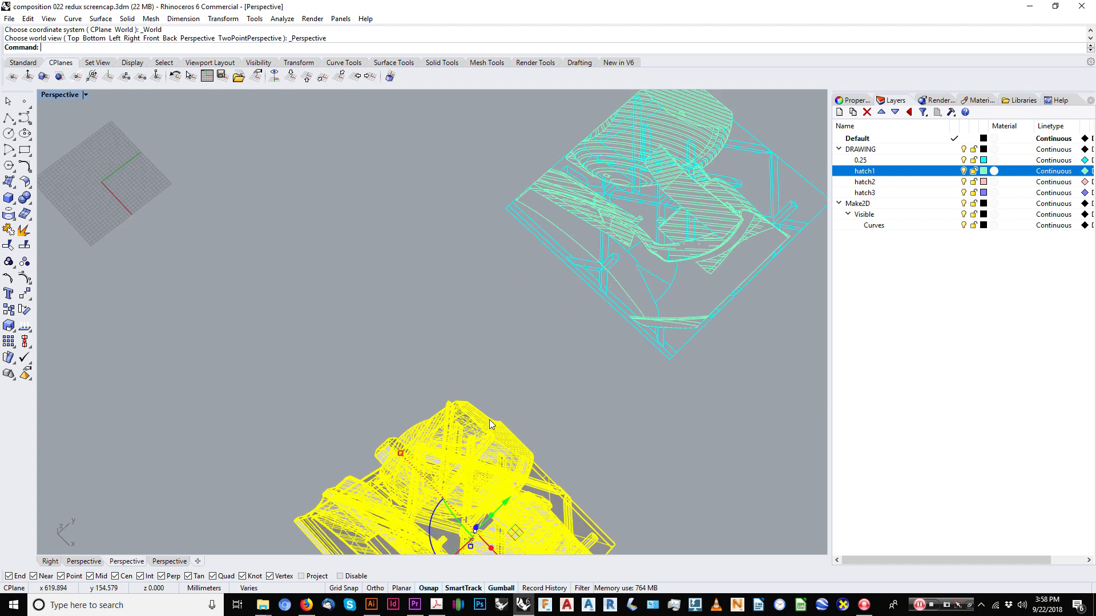
{"action": "right_click_drag", "start_coordinate": [489, 419], "coordinate": [455, 303]}
{"action": "left_click", "coordinate": [477, 221]}
{"action": "scroll", "coordinate": [476, 222], "scroll_direction": "down", "scroll_amount": 1}
{"action": "mouse_move", "coordinate": [456, 303]}
{"action": "right_mouse_down"}
{"action": "mouse_move", "coordinate": [420, 219]}
{"action": "mouse_move", "coordinate": [439, 264]}
{"action": "right_mouse_up"}
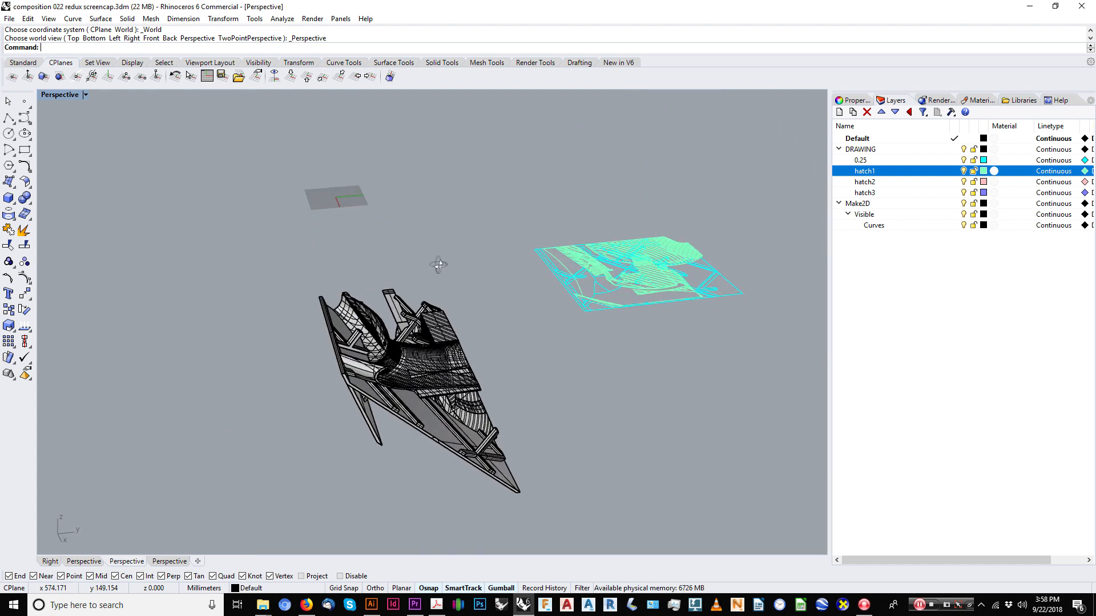
{"action": "left_click", "coordinate": [25, 151]}
{"action": "scroll", "coordinate": [306, 287], "scroll_direction": "up", "scroll_amount": 2}
{"action": "left_click", "coordinate": [282, 325]}
{"action": "scroll", "coordinate": [366, 251], "scroll_direction": "down", "scroll_amount": 3}
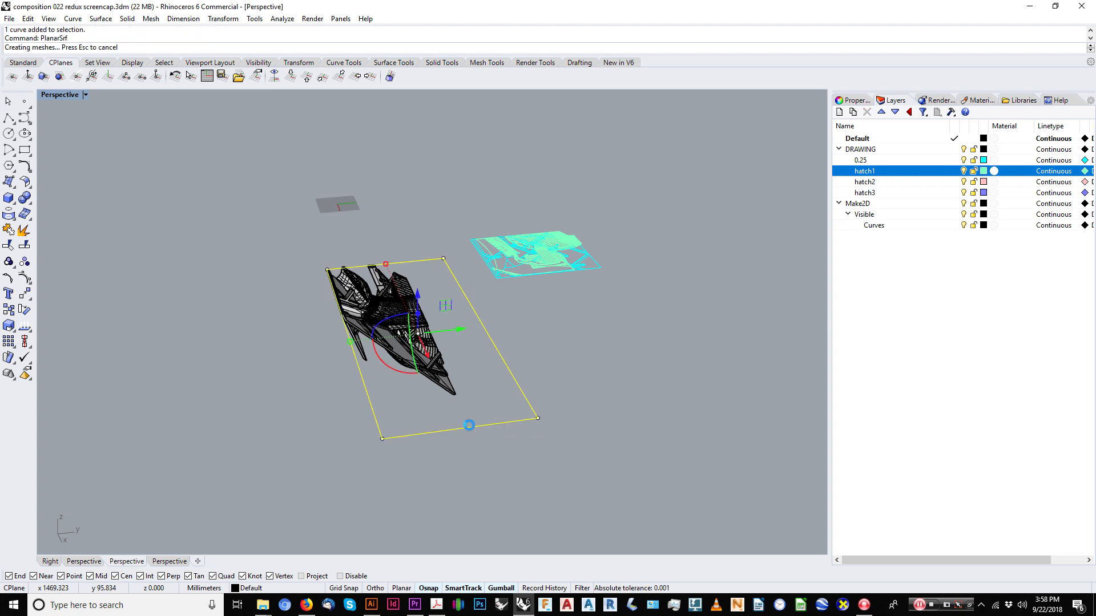
{"action": "key", "text": "Delete"}
Move the planar surface so that it cuts horizontally through the hatched model.
{"action": "left_click_drag", "start_coordinate": [463, 330], "coordinate": [401, 327]}
{"action": "scroll", "coordinate": [394, 312], "scroll_direction": "up", "scroll_amount": 5}
{"action": "right_click_drag", "start_coordinate": [394, 311], "coordinate": [394, 271]}
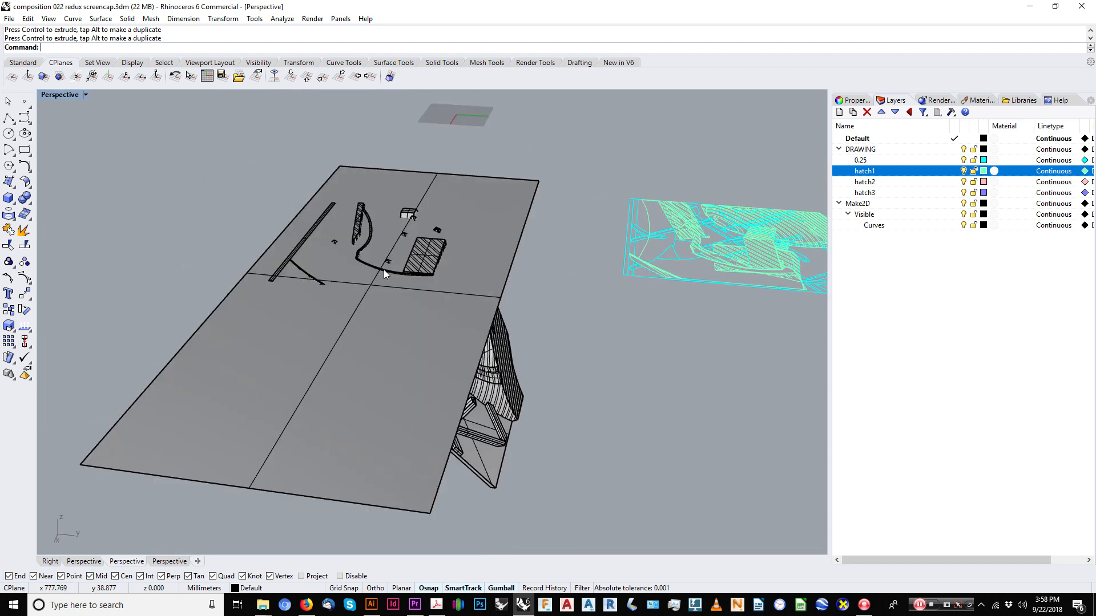
{"action": "right_click_drag", "start_coordinate": [383, 269], "coordinate": [487, 227]}
{"action": "scroll", "coordinate": [485, 222], "scroll_direction": "up", "scroll_amount": 5}
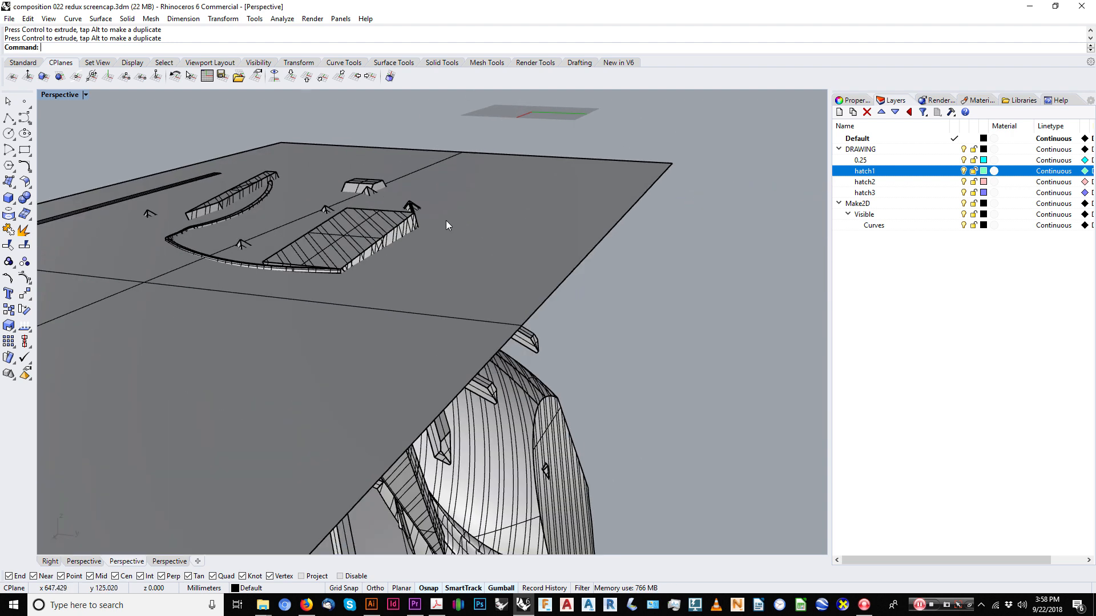
Lock the grouped hatch lines on the model.
{"action": "left_click", "coordinate": [371, 245]}
{"action": "left_click", "coordinate": [390, 235]}
{"action": "left_click", "coordinate": [376, 224]}
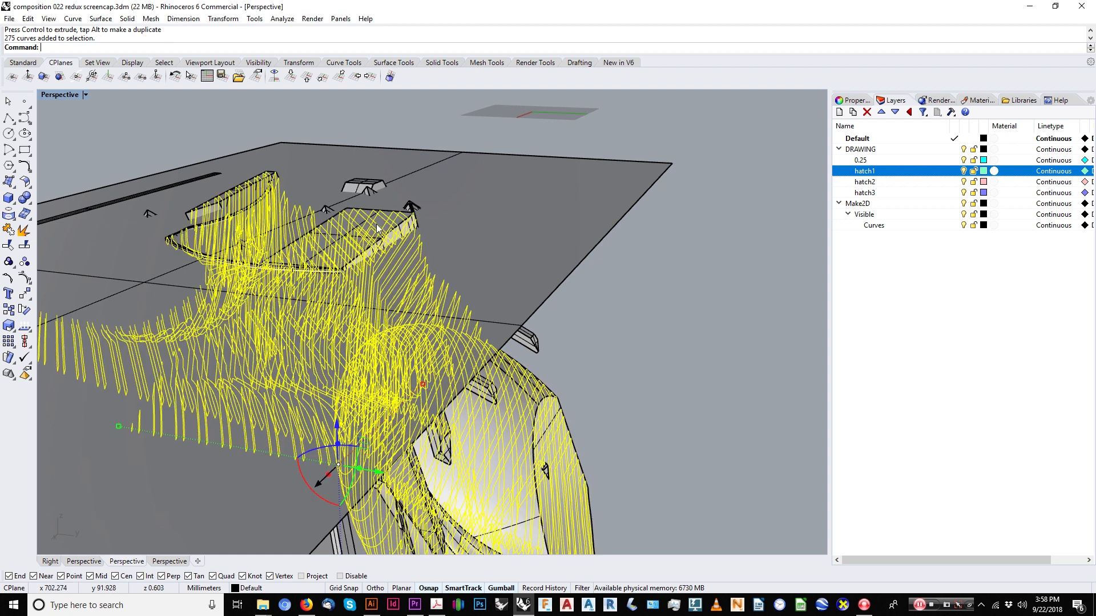
{"action": "key", "text": "ctrl+l"}
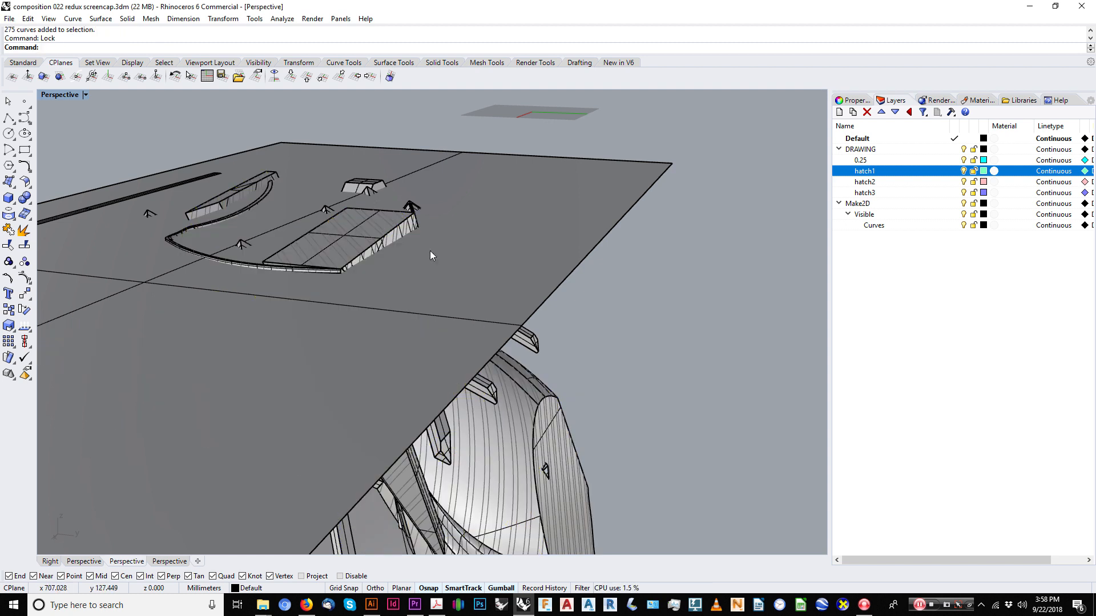
Intersect the cutting plane with the surfaces and polysurfaces of the model.
{"action": "scroll", "coordinate": [434, 254], "scroll_direction": "down", "scroll_amount": 3}
{"action": "left_click", "coordinate": [460, 249]}
{"action": "right_click_drag", "start_coordinate": [460, 249], "coordinate": [488, 188]}
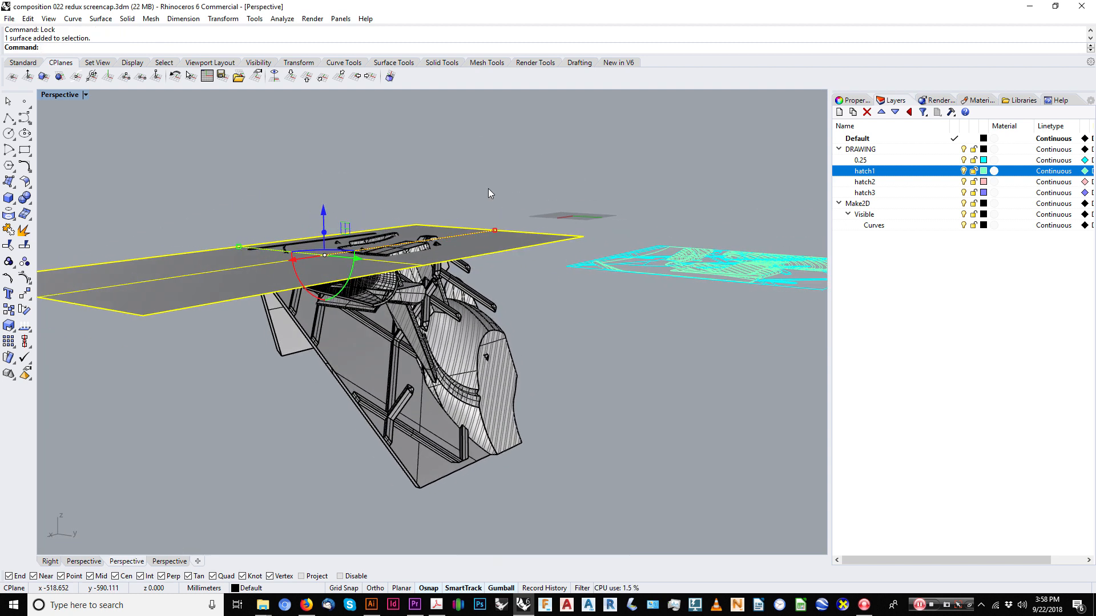
{"action": "left_click_drag", "start_coordinate": [511, 167], "coordinate": [194, 365]}
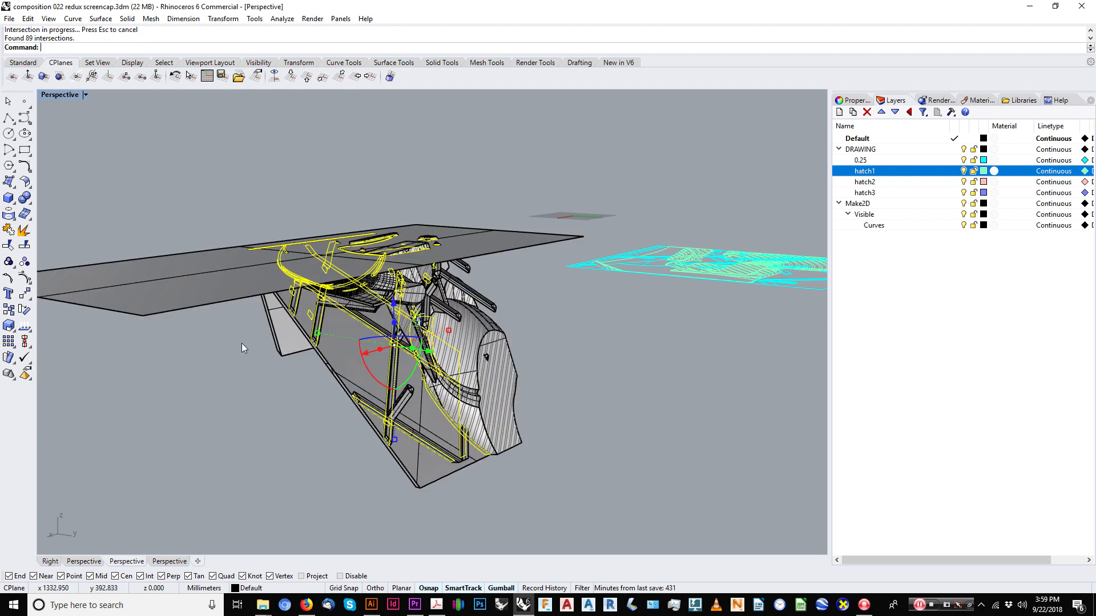
Move the intersection curves away from the model and cutting plane into empty space.
{"action": "right_click_drag", "start_coordinate": [241, 343], "coordinate": [300, 348]}
{"action": "scroll", "coordinate": [229, 260], "scroll_direction": "down", "scroll_amount": 6}
{"action": "right_click_drag", "start_coordinate": [240, 237], "coordinate": [237, 251]}
{"action": "scroll", "coordinate": [255, 268], "scroll_direction": "up", "scroll_amount": 12}
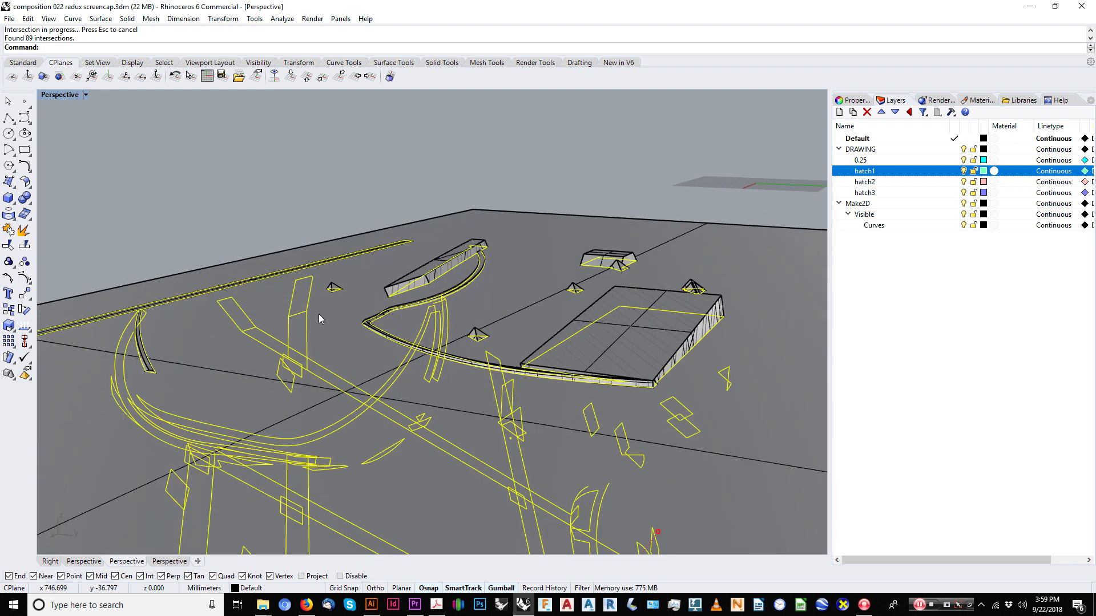
{"action": "right_click_drag", "start_coordinate": [318, 314], "coordinate": [338, 279]}
{"action": "scroll", "coordinate": [338, 283], "scroll_direction": "down", "scroll_amount": 5}
{"action": "scroll", "coordinate": [338, 279], "scroll_direction": "down", "scroll_amount": 8}
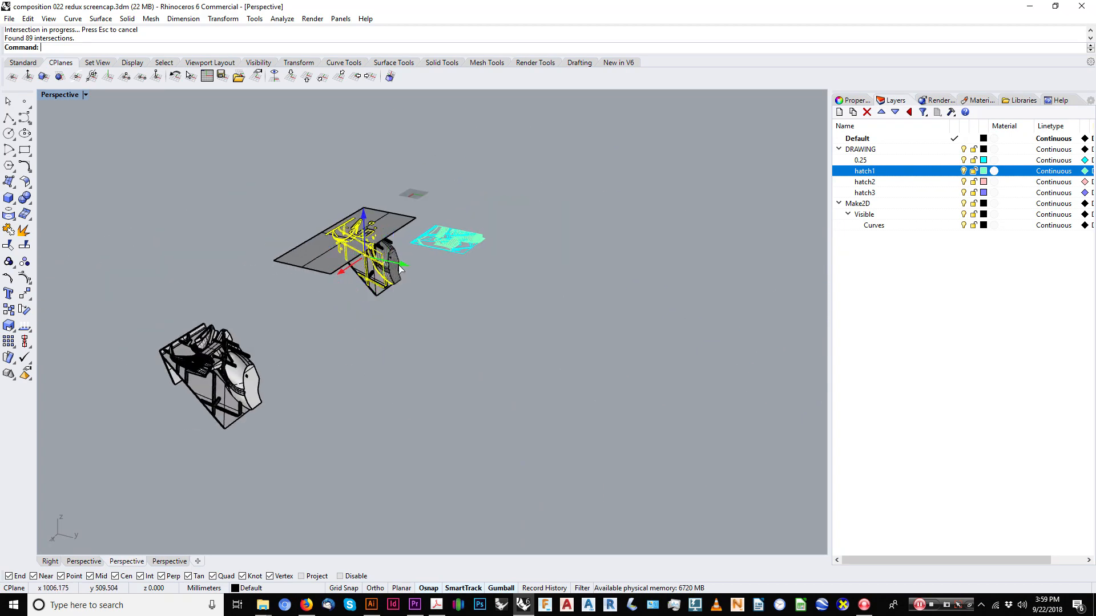
{"action": "left_click_drag", "start_coordinate": [402, 264], "coordinate": [247, 222]}
Delete the intersection curves that do not lie in the horizontal cutting plane, keeping only the flat section curves.
{"action": "scroll", "coordinate": [246, 223], "scroll_direction": "up", "scroll_amount": 9}
{"action": "right_click_drag", "start_coordinate": [266, 229], "coordinate": [241, 281]}
{"action": "scroll", "coordinate": [228, 285], "scroll_direction": "up", "scroll_amount": 3}
{"action": "left_click", "coordinate": [99, 225]}
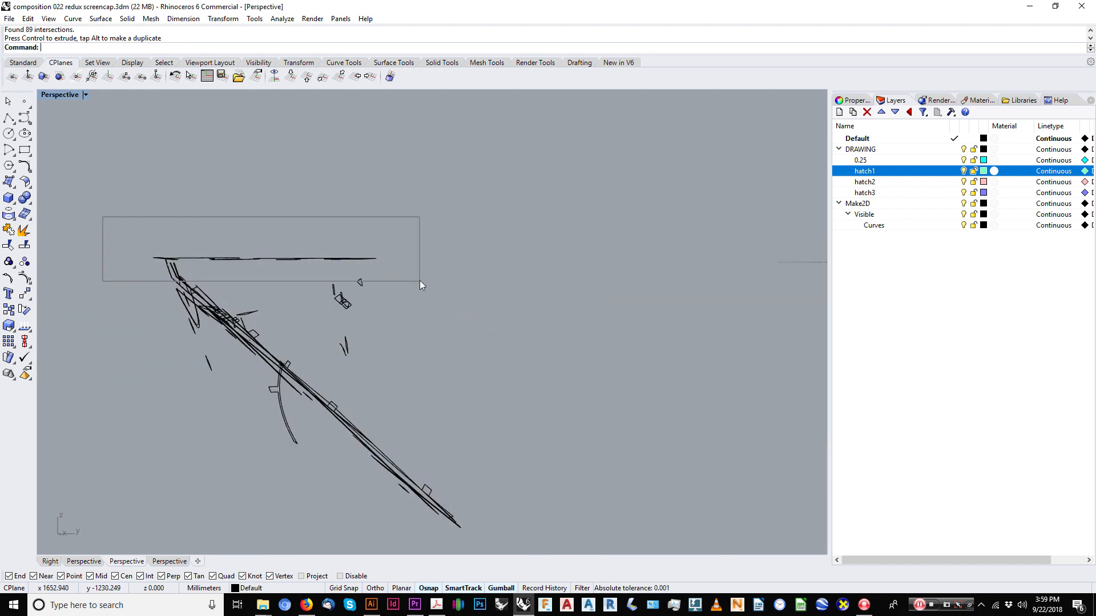
{"action": "left_click_drag", "start_coordinate": [419, 282], "coordinate": [420, 263]}
{"action": "right_click_drag", "start_coordinate": [421, 262], "coordinate": [284, 245]}
{"action": "left_click_drag", "start_coordinate": [221, 225], "coordinate": [497, 458]}
{"action": "key", "text": "Delete"}
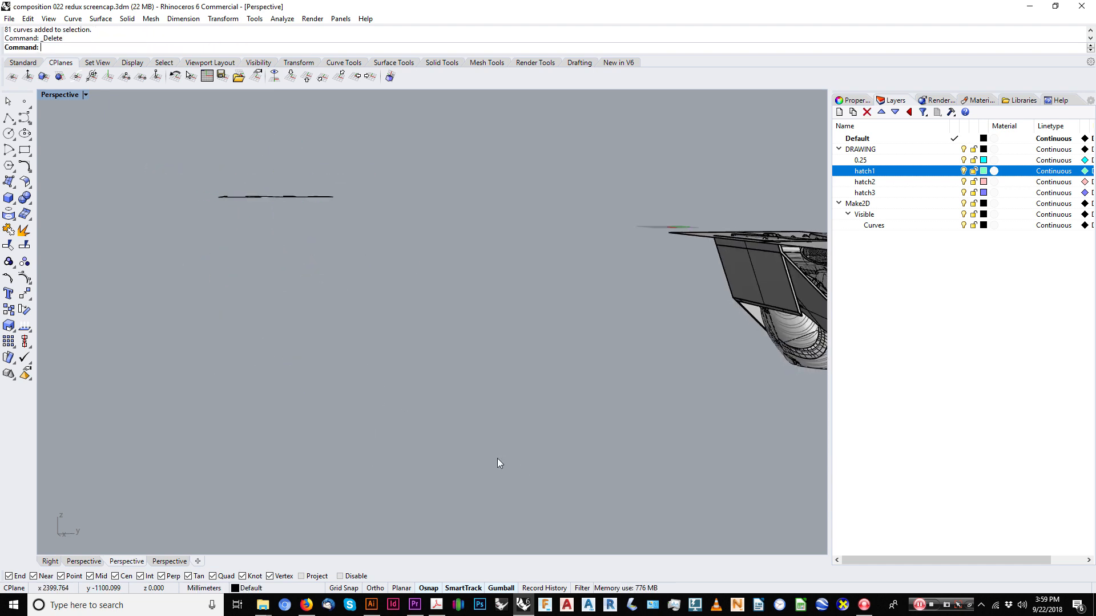
In Top view, run CurveBoolean on the section curves with CombineRegions=Yes to create closed region outlines.
{"action": "right_click_drag", "start_coordinate": [498, 458], "coordinate": [563, 297]}
{"action": "scroll", "coordinate": [547, 280], "scroll_direction": "down", "scroll_amount": 7}
{"action": "middle_click", "coordinate": [563, 297]}
{"action": "left_click", "coordinate": [556, 292]}
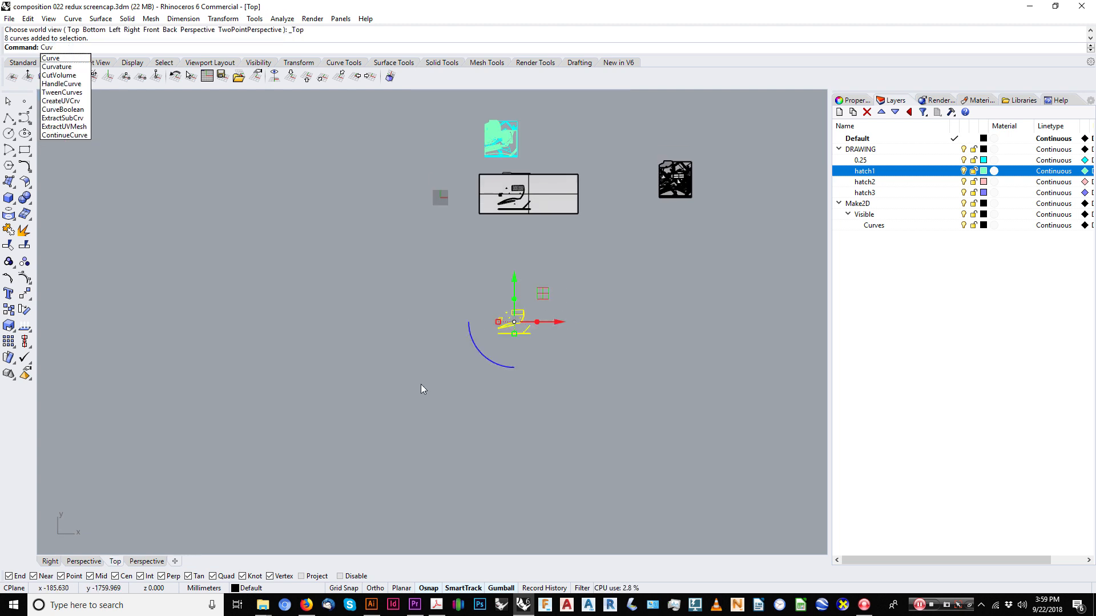
{"action": "key", "text": "Return"}
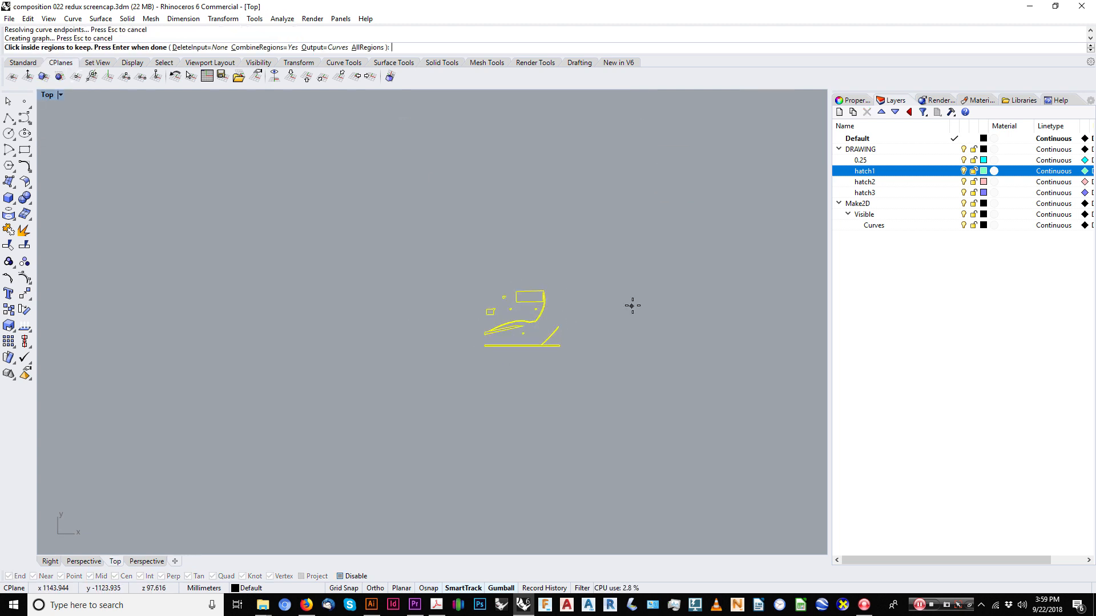
{"action": "scroll", "coordinate": [510, 299], "scroll_direction": "up", "scroll_amount": 3}
{"action": "key", "text": "Return"}
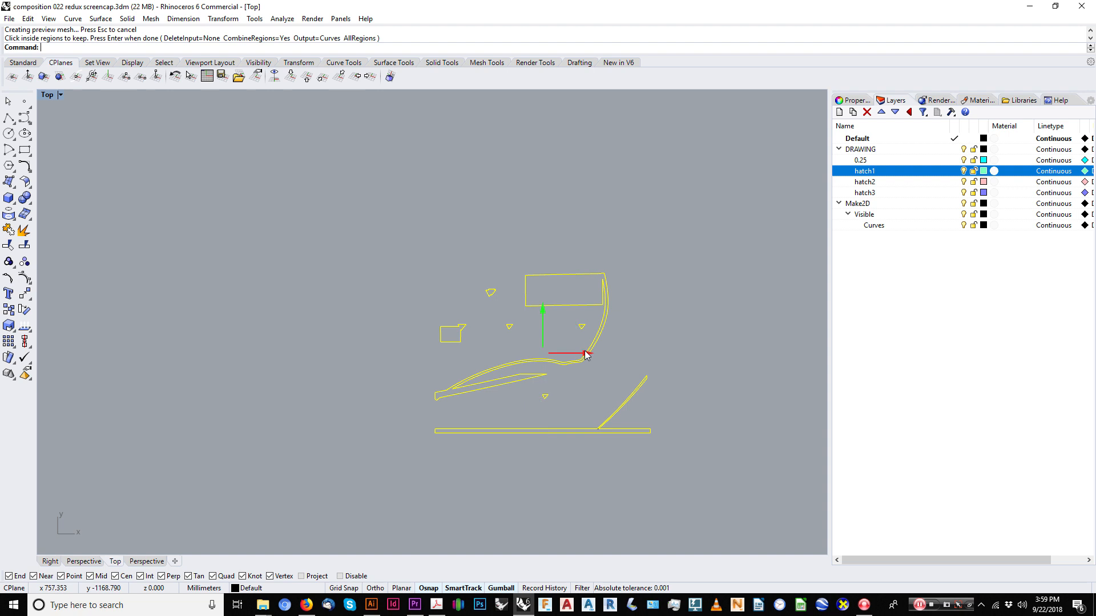
Move the closed outlines clear of the original section curves and delete those originals.
{"action": "left_click_drag", "start_coordinate": [587, 355], "coordinate": [444, 205]}
{"action": "left_click_drag", "start_coordinate": [755, 513], "coordinate": [748, 510]}
{"action": "key", "text": "Delete"}
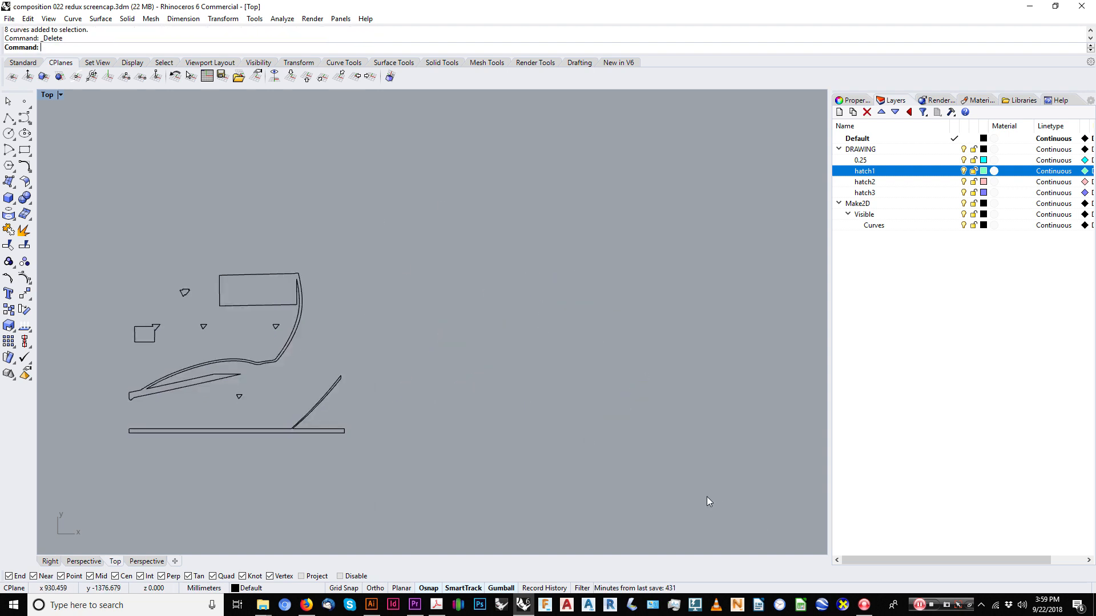
Move the closed section outlines next to the combined hatch and line drawing, using Back and Perspective views.
{"action": "middle_click", "coordinate": [263, 313]}
{"action": "left_click", "coordinate": [266, 310]}
{"action": "scroll", "coordinate": [340, 314], "scroll_direction": "up", "scroll_amount": 5}
{"action": "right_click_drag", "start_coordinate": [496, 408], "coordinate": [508, 274]}
{"action": "left_click_drag", "start_coordinate": [508, 274], "coordinate": [256, 368]}
{"action": "left_click", "coordinate": [247, 377]}
{"action": "scroll", "coordinate": [486, 336], "scroll_direction": "up", "scroll_amount": 7}
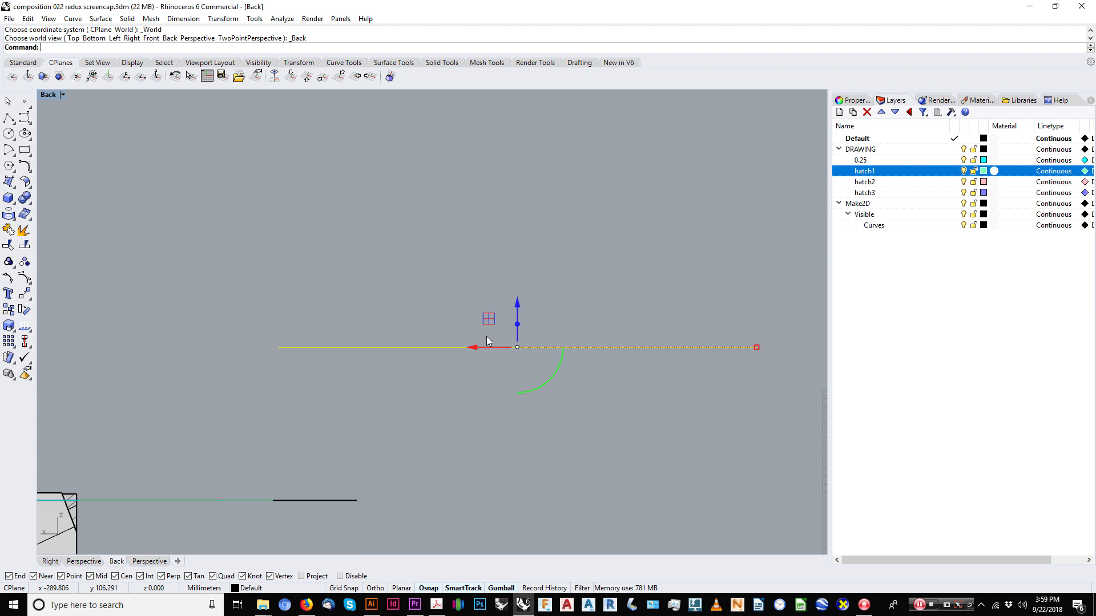
{"action": "scroll", "coordinate": [483, 349], "scroll_direction": "down", "scroll_amount": 4}
{"action": "middle_click", "coordinate": [451, 384]}
{"action": "left_click", "coordinate": [459, 379]}
{"action": "mouse_move", "coordinate": [486, 410]}
{"action": "right_mouse_down"}
{"action": "mouse_move", "coordinate": [494, 443]}
{"action": "mouse_move", "coordinate": [507, 387]}
{"action": "right_mouse_up"}
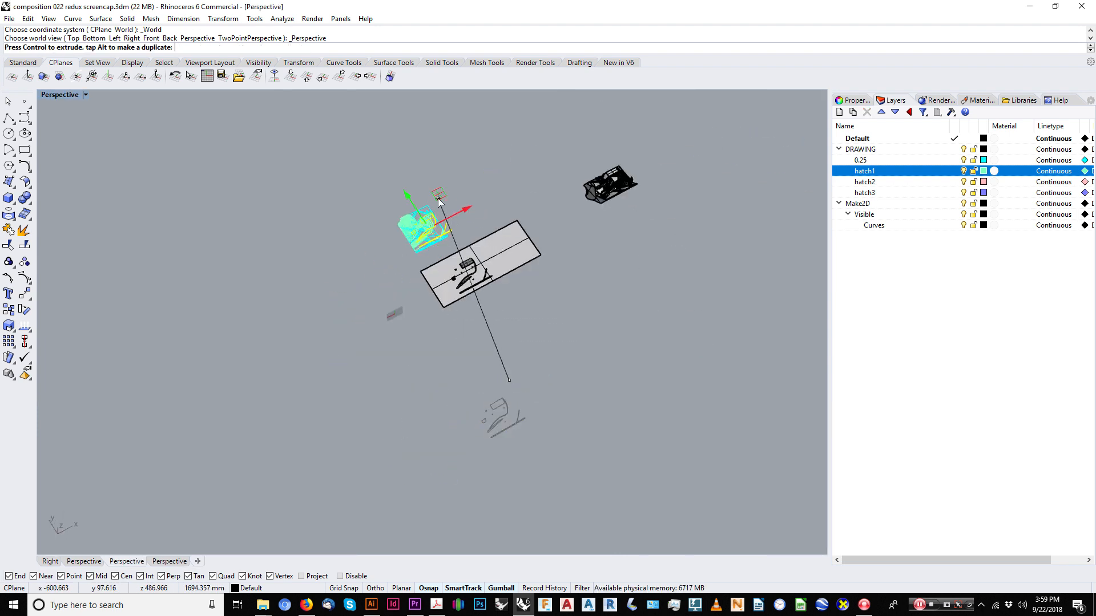
{"action": "left_click_drag", "start_coordinate": [478, 184], "coordinate": [478, 184]}
{"action": "scroll", "coordinate": [450, 214], "scroll_direction": "up", "scroll_amount": 14}
{"action": "left_click", "coordinate": [451, 268]}
{"action": "right_click_drag", "start_coordinate": [451, 268], "coordinate": [428, 297]}
{"action": "scroll", "coordinate": [517, 360], "scroll_direction": "down", "scroll_amount": 4}
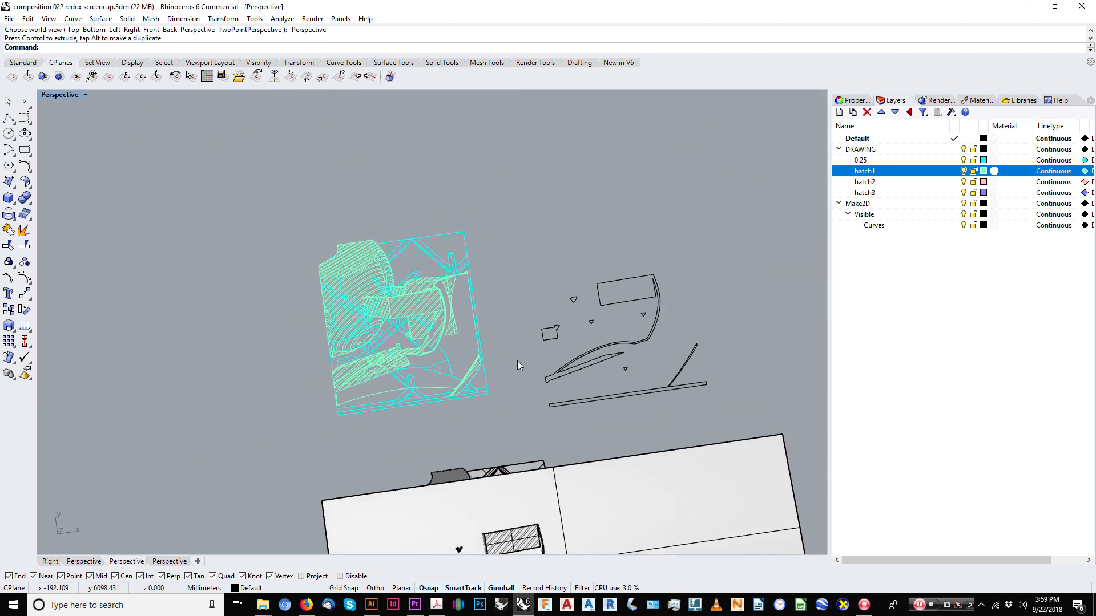
Try projecting the section outlines to the current construction plane with the input objects deleted, and undo it.
{"action": "right_click_drag", "start_coordinate": [517, 361], "coordinate": [527, 288]}
{"action": "left_click_drag", "start_coordinate": [746, 375], "coordinate": [745, 374]}
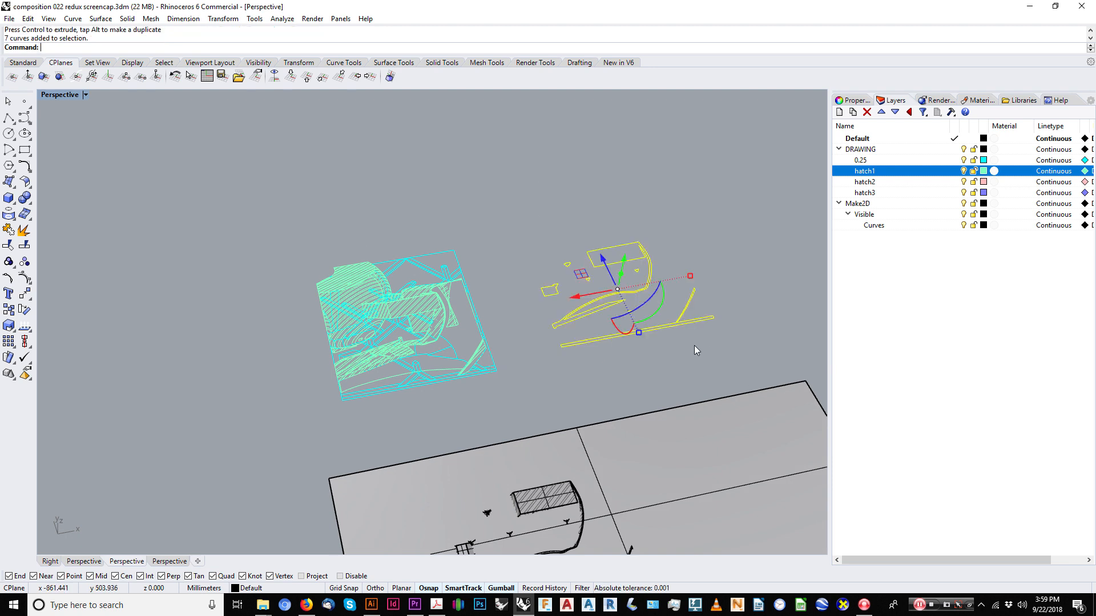
{"action": "key", "text": "Escape"}
{"action": "key", "text": "Escape"}
{"action": "scroll", "coordinate": [694, 346], "scroll_direction": "down", "scroll_amount": 2}
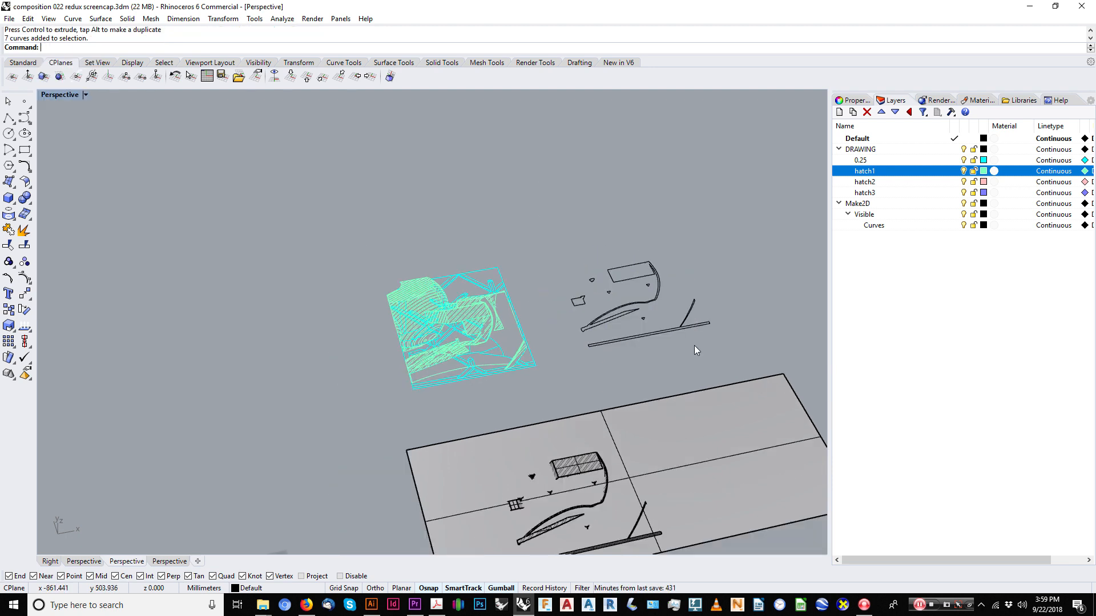
{"action": "left_click_drag", "start_coordinate": [721, 231], "coordinate": [556, 358]}
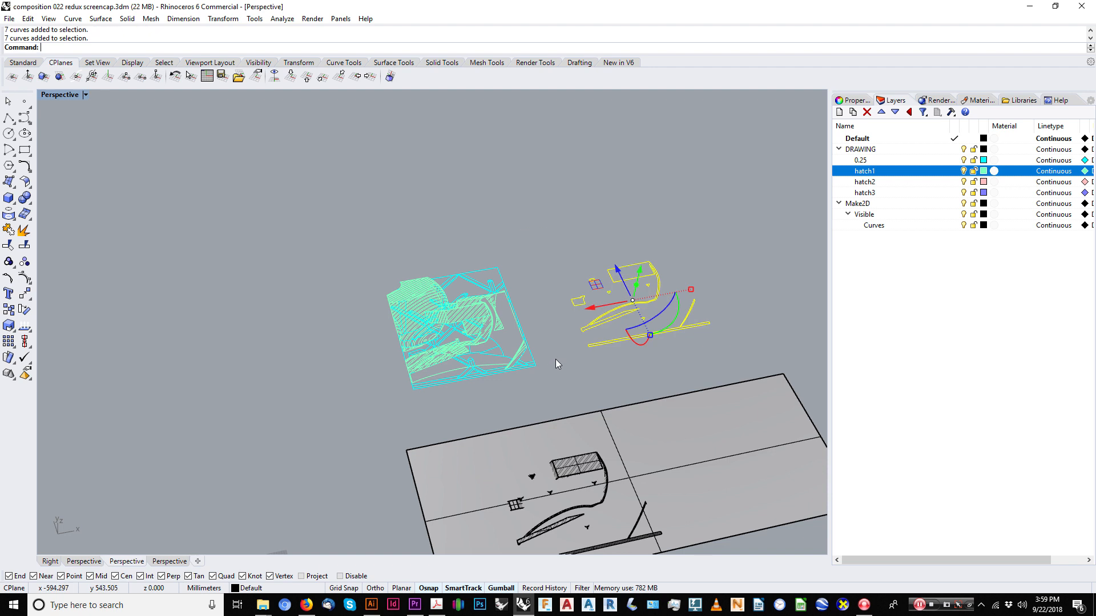
{"action": "type", "text": "ProjectToCPlane"}
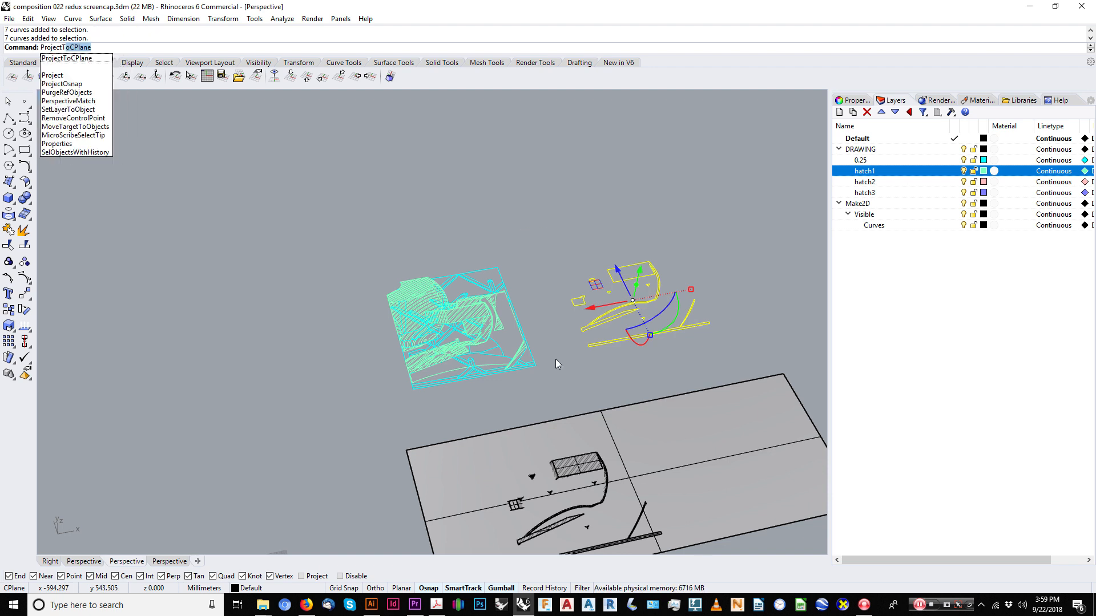
{"action": "key", "text": "Return"}
{"action": "type", "text": "yes"}
{"action": "key", "text": "Return"}
{"action": "mouse_move", "coordinate": [556, 359]}
{"action": "right_mouse_down"}
{"action": "mouse_move", "coordinate": [499, 387]}
{"action": "mouse_move", "coordinate": [732, 351]}
{"action": "mouse_move", "coordinate": [558, 347]}
{"action": "mouse_move", "coordinate": [609, 304]}
{"action": "mouse_move", "coordinate": [604, 323]}
{"action": "mouse_move", "coordinate": [578, 340]}
{"action": "right_mouse_up"}
{"action": "key", "text": "ctrl+z"}
Reset the construction plane through the Top and Perspective views and run ProjectToCPlane on the section outlines, deleting the input objects.
{"action": "key", "text": "ctrl+F1"}
{"action": "key", "text": "ctrl+F4"}
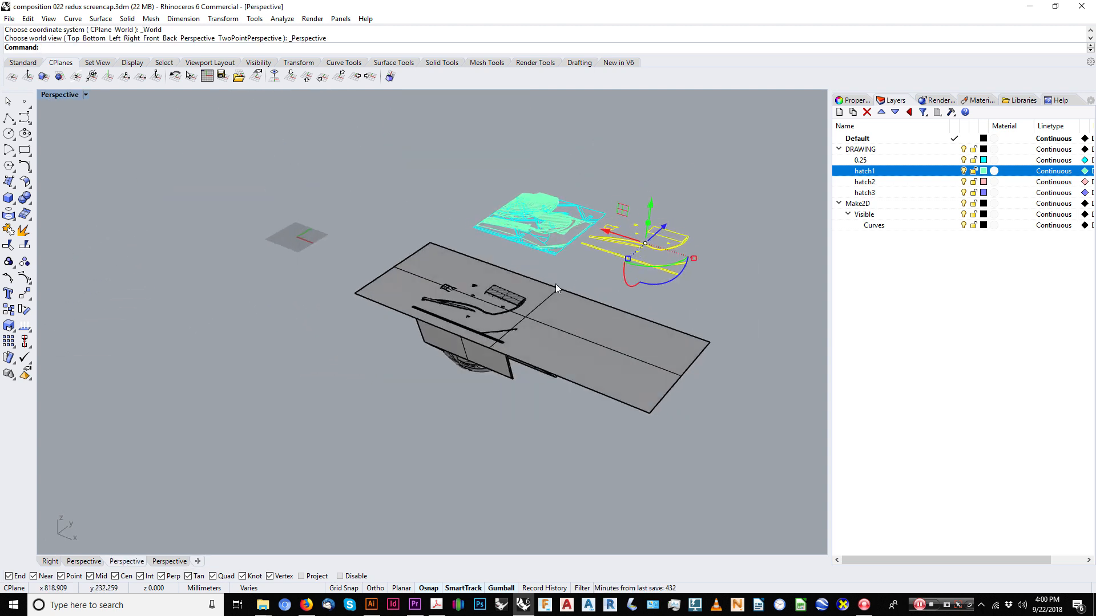
{"action": "type", "text": "projectToCPlane"}
{"action": "key", "text": "Return"}
{"action": "type", "text": "yes"}
{"action": "key", "text": "Return"}
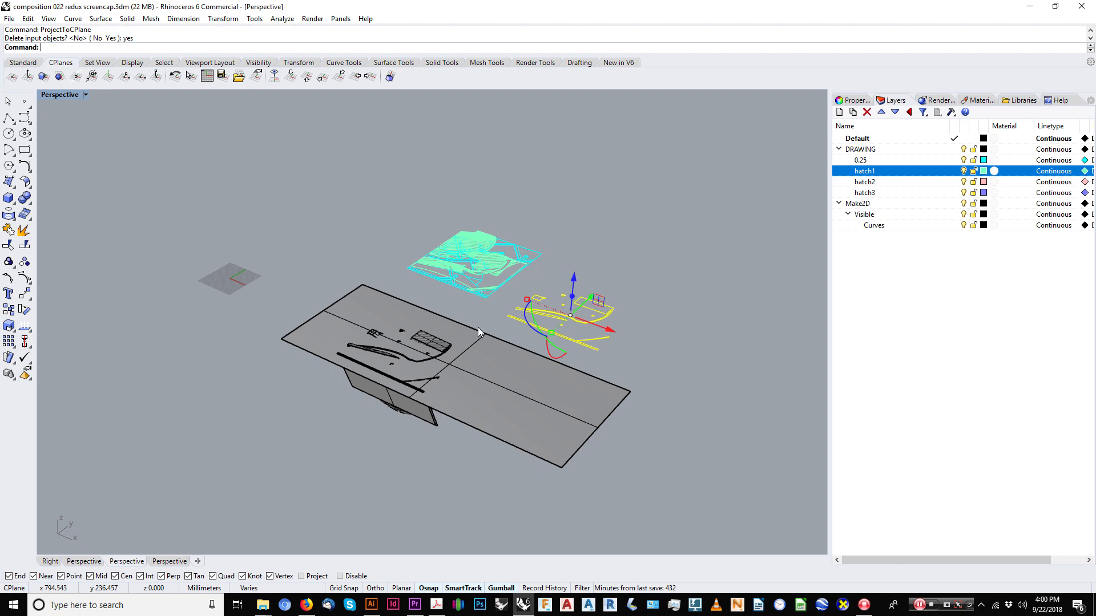
Try to create a combined outline from the 0.25 line drawing curves with CurveBoolean.
{"action": "mouse_move", "coordinate": [621, 244]}
{"action": "right_mouse_down"}
{"action": "mouse_move", "coordinate": [547, 372]}
{"action": "mouse_move", "coordinate": [574, 336]}
{"action": "mouse_move", "coordinate": [511, 352]}
{"action": "mouse_move", "coordinate": [597, 352]}
{"action": "right_mouse_up"}
{"action": "scroll", "coordinate": [574, 335], "scroll_direction": "up", "scroll_amount": 6}
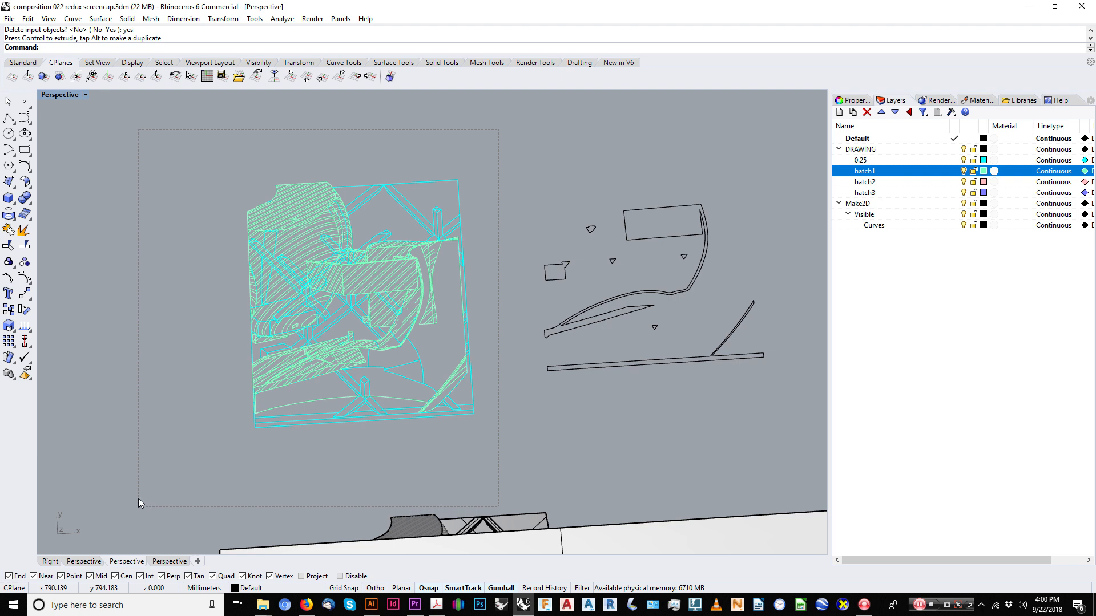
{"action": "left_click_drag", "start_coordinate": [139, 498], "coordinate": [138, 445]}
{"action": "left_click", "coordinate": [394, 422]}
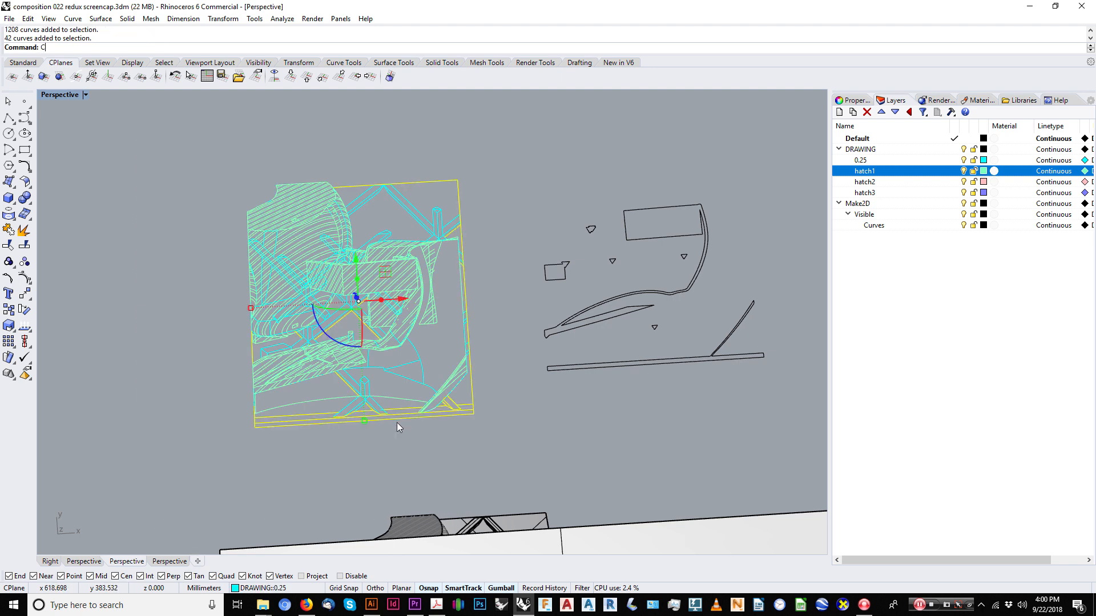
{"action": "type", "text": "Cuve"}
{"action": "key", "text": "BackSpace"}
{"action": "key", "text": "BackSpace"}
{"action": "type", "text": "rveBoolean"}
{"action": "key", "text": "Return"}
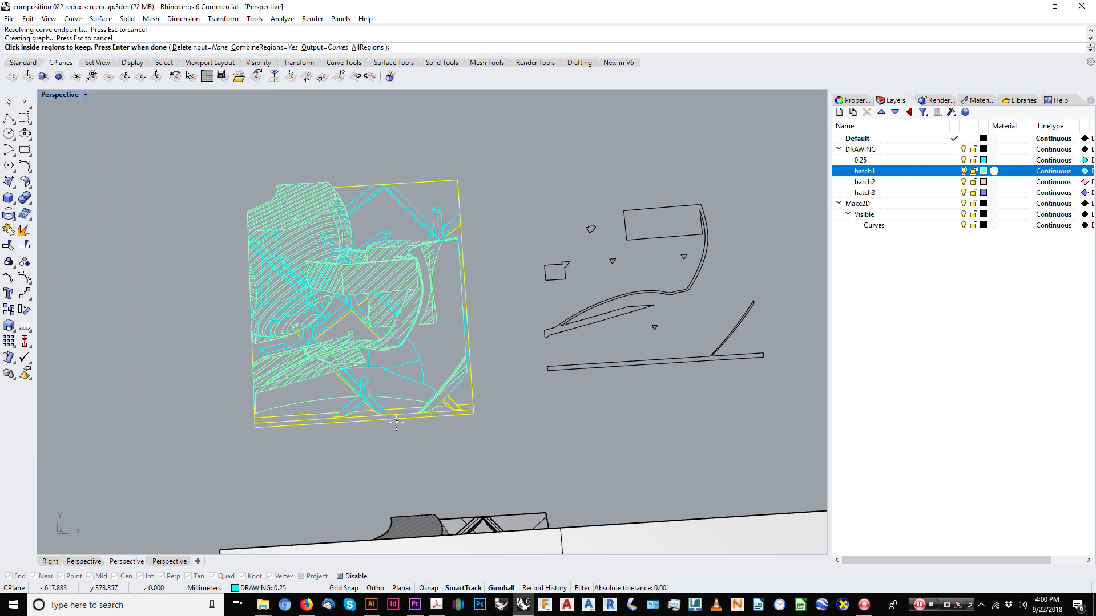
{"action": "key", "text": "Return"}
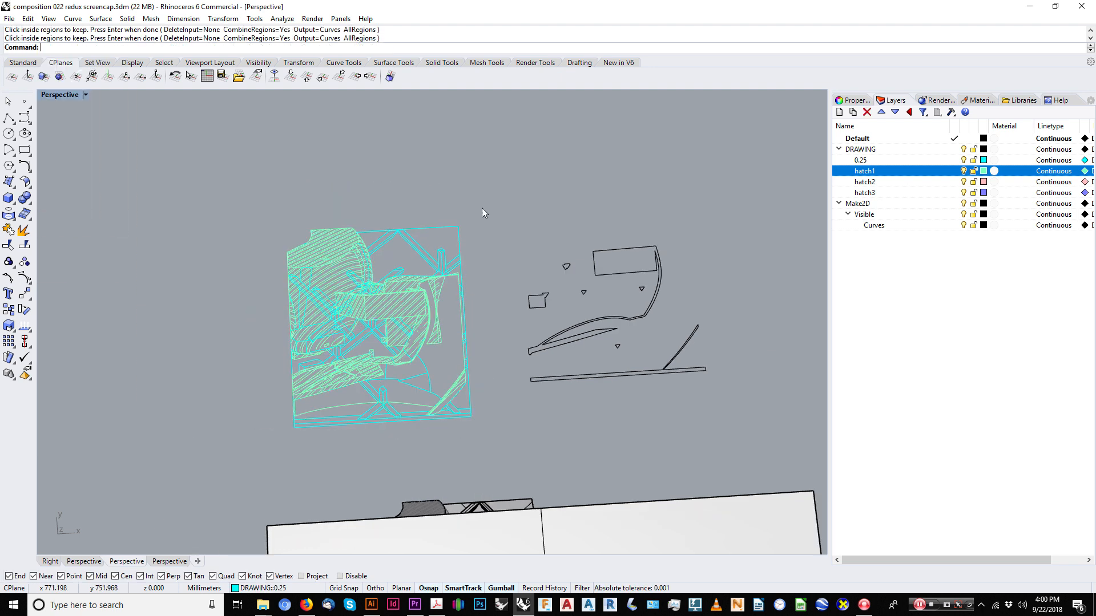
Run CurveBoolean on the whole combined hatch and line drawing to create one closed outer outline.
{"action": "right_click_drag", "start_coordinate": [482, 208], "coordinate": [467, 217]}
{"action": "left_click_drag", "start_coordinate": [270, 383], "coordinate": [207, 396]}
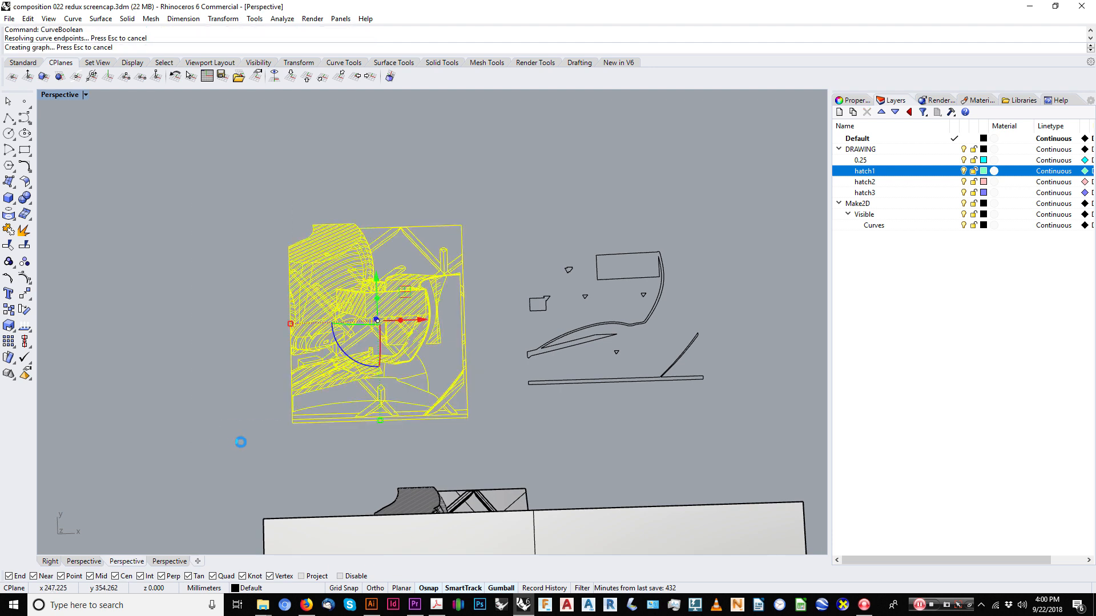
{"action": "left_click", "coordinate": [298, 416]}
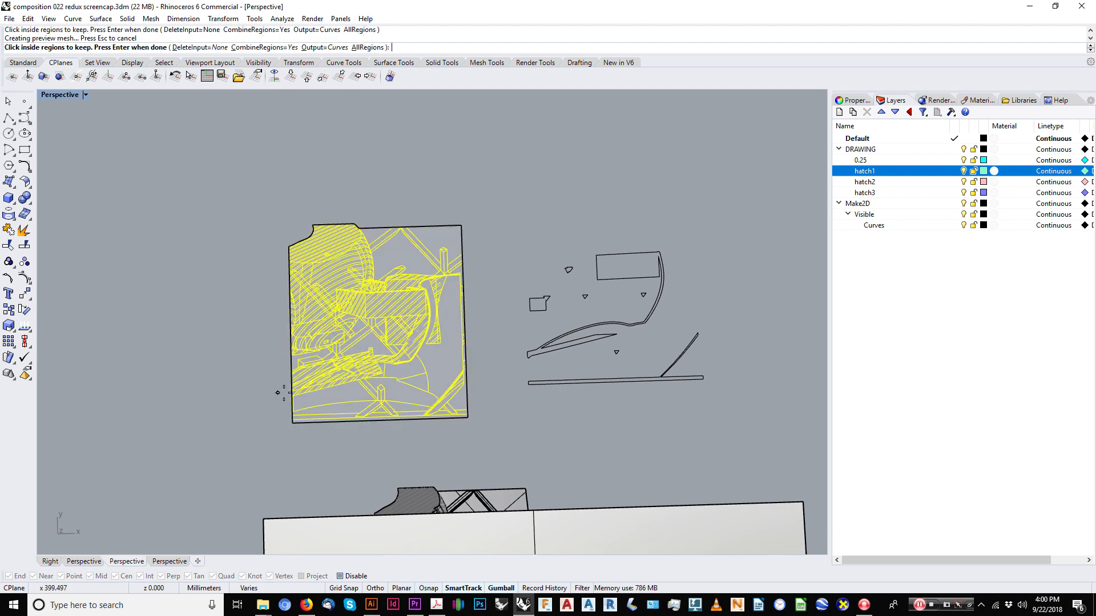
{"action": "key", "text": "Return"}
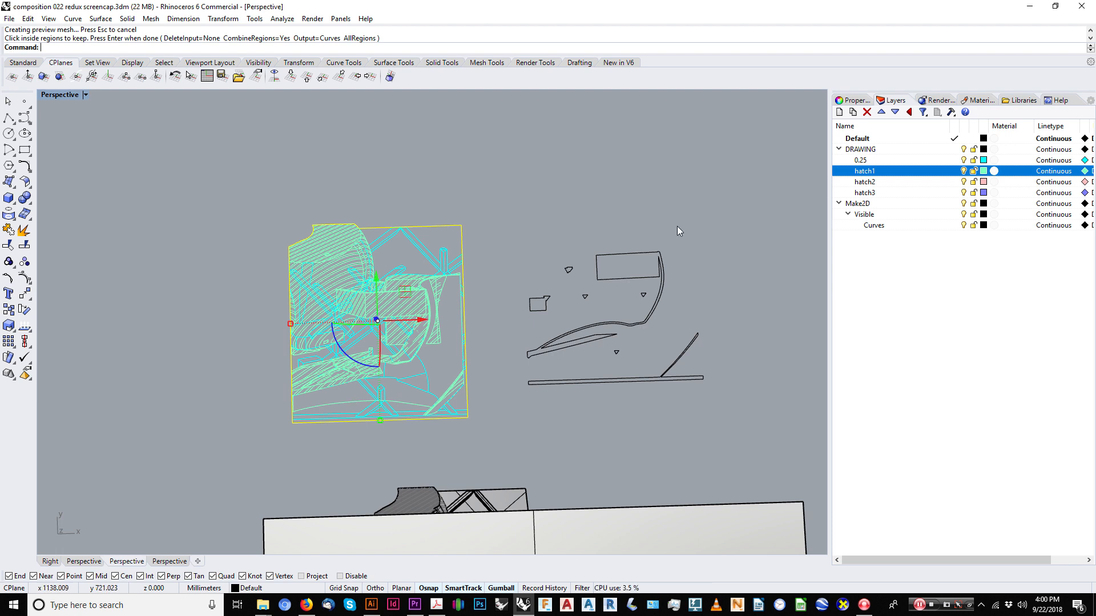
Assign the drawing's outer outline and all the section outlines to the hatch3 layer.
{"action": "left_click", "coordinate": [639, 255]}
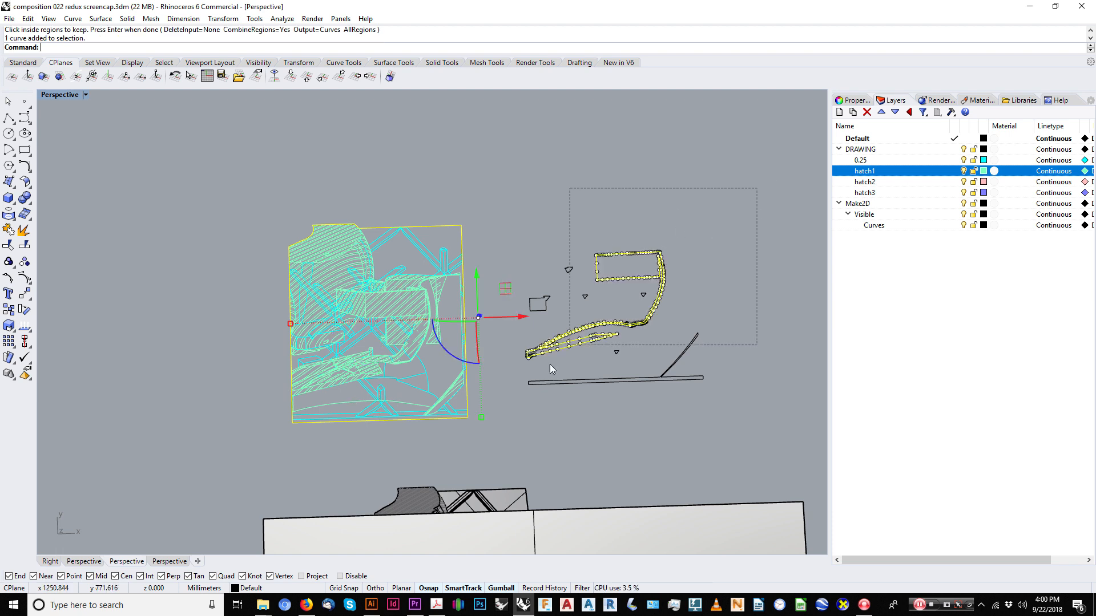
{"action": "left_click_drag", "start_coordinate": [551, 368], "coordinate": [536, 407]}
{"action": "right_click", "coordinate": [872, 182]}
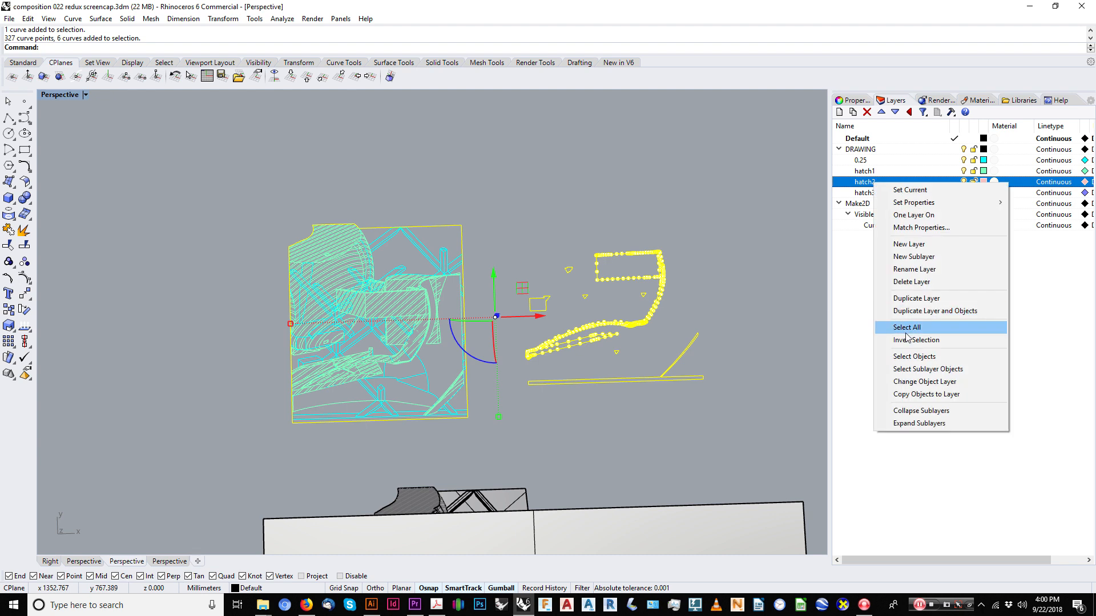
{"action": "right_click", "coordinate": [863, 193]}
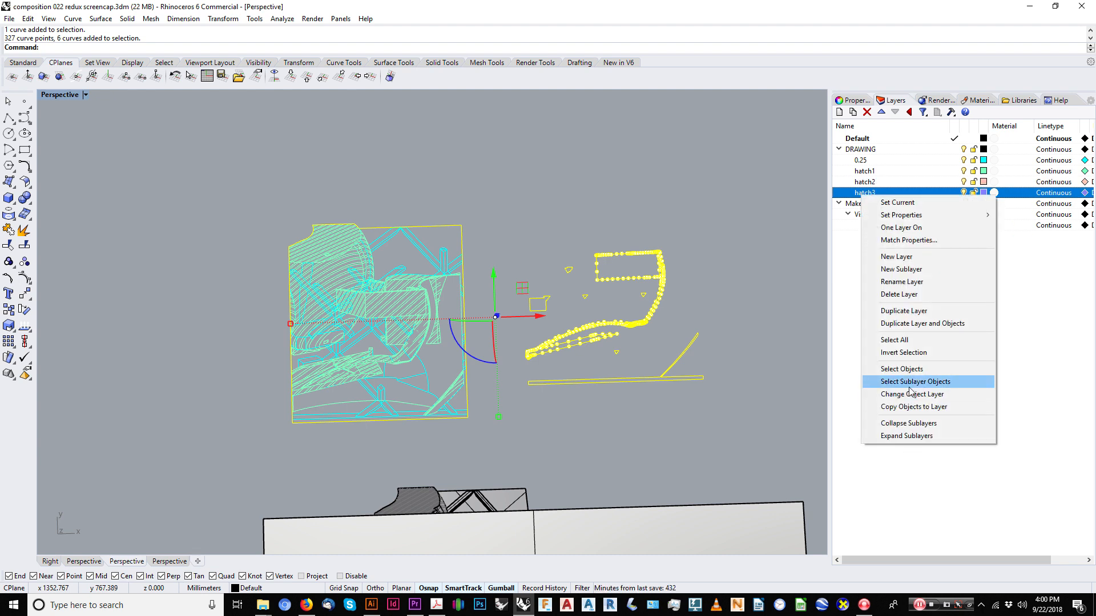
{"action": "left_click", "coordinate": [912, 395]}
Group the section outlines and move them onto the drawing, placing the long bar's lower outer corner on the line drawing's edge.
{"action": "mouse_move", "coordinate": [648, 225]}
{"action": "left_mouse_down"}
{"action": "mouse_move", "coordinate": [546, 422]}
{"action": "mouse_move", "coordinate": [506, 418]}
{"action": "left_mouse_up"}
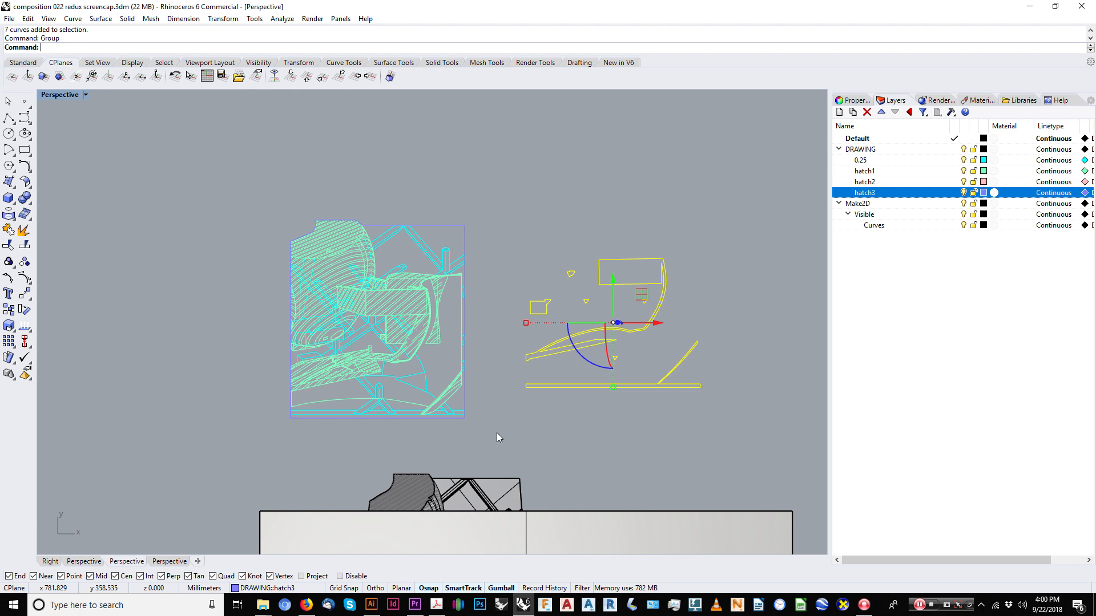
{"action": "type", "text": "M"}
{"action": "key", "text": "Return"}
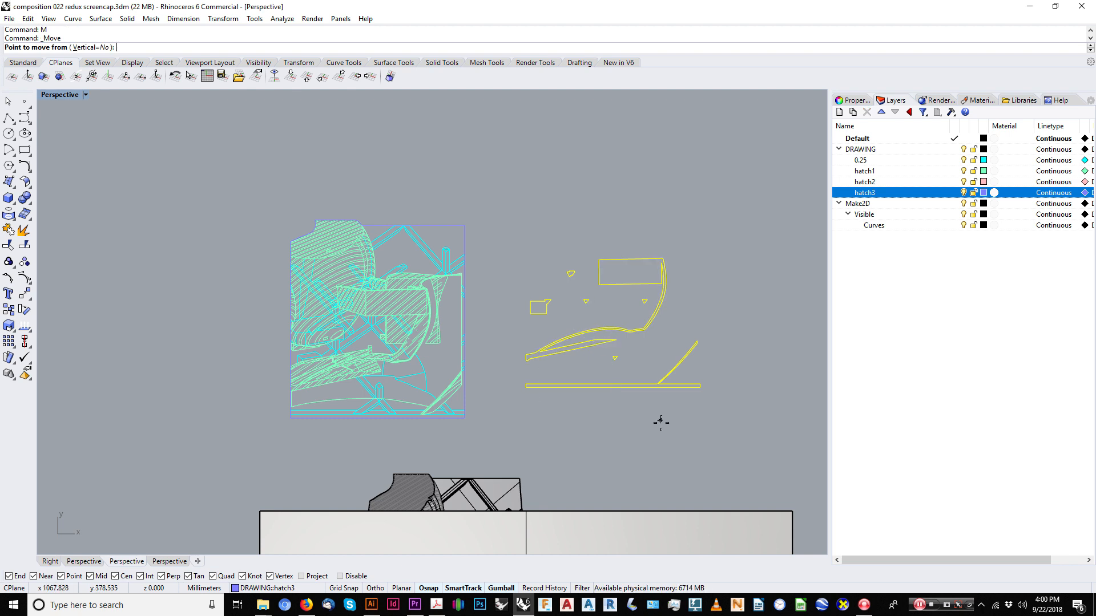
{"action": "left_click", "coordinate": [700, 386]}
{"action": "scroll", "coordinate": [446, 410], "scroll_direction": "up", "scroll_amount": 5}
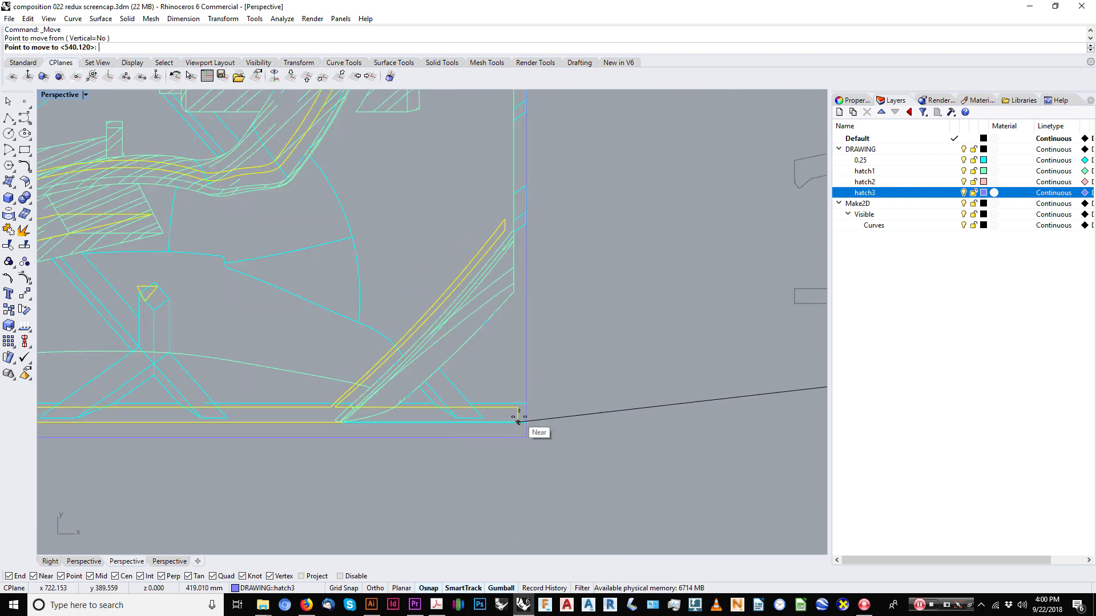
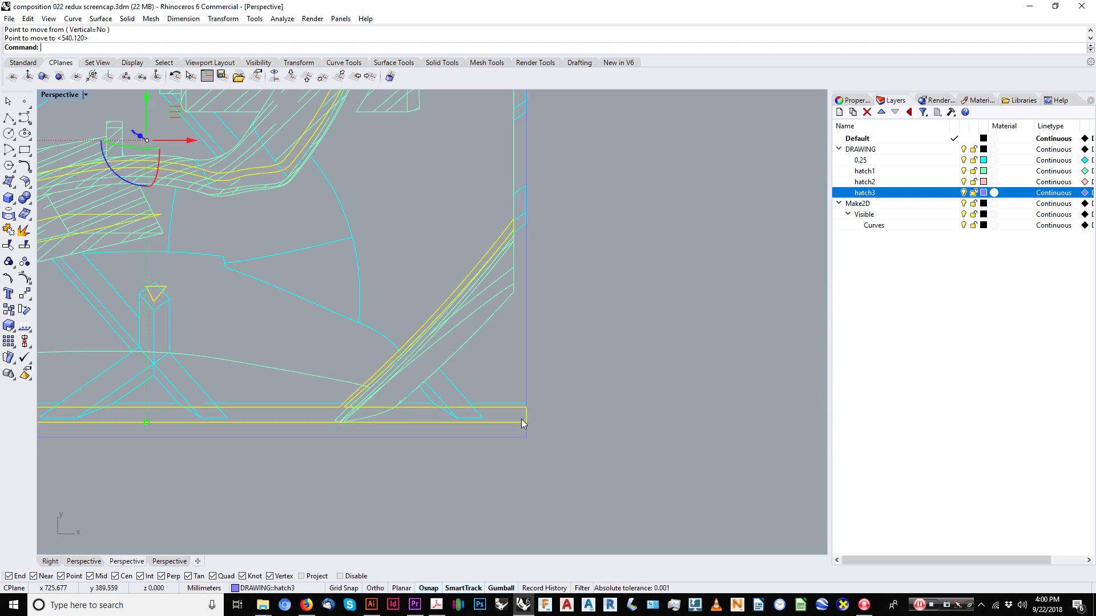
{"action": "scroll", "coordinate": [383, 359], "scroll_direction": "down", "scroll_amount": 5}
{"action": "scroll", "coordinate": [383, 356], "scroll_direction": "down", "scroll_amount": 3}
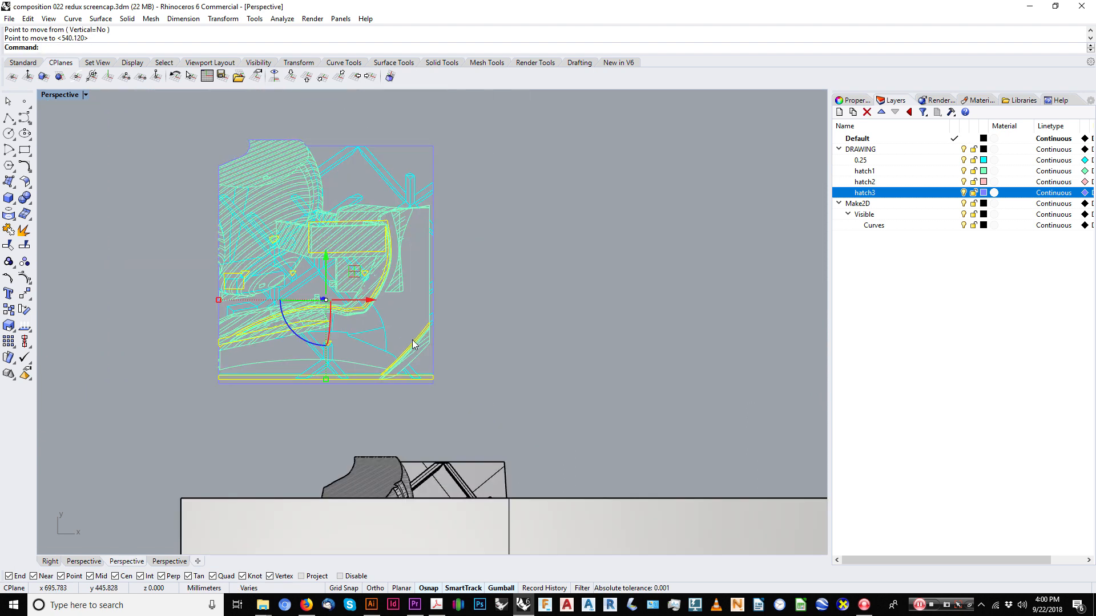
Try shifting the section outlines by snapping the tip of the small notched outline to the matching beam in the line drawing.
{"action": "right_click_drag", "start_coordinate": [412, 340], "coordinate": [422, 305]}
{"action": "scroll", "coordinate": [320, 244], "scroll_direction": "up", "scroll_amount": 7}
{"action": "right_click_drag", "start_coordinate": [317, 319], "coordinate": [330, 355]}
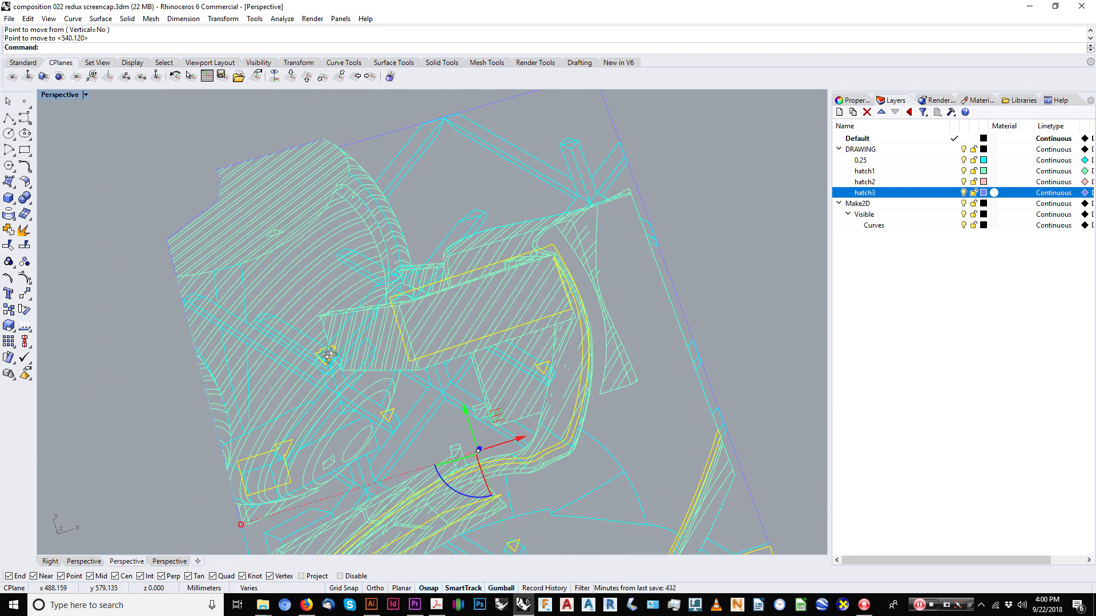
{"action": "scroll", "coordinate": [237, 219], "scroll_direction": "up", "scroll_amount": 8}
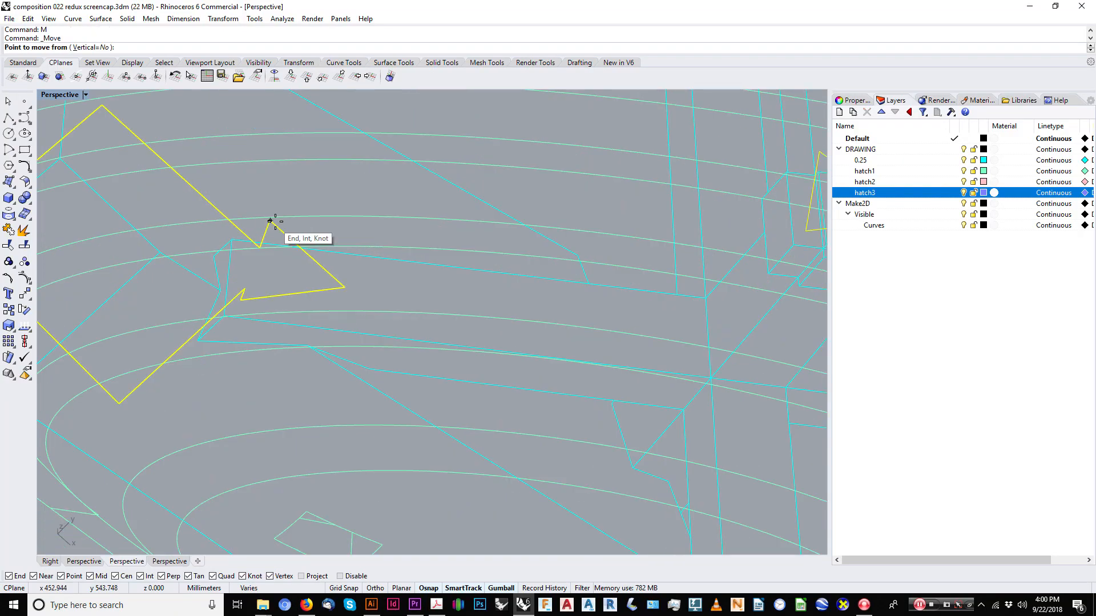
{"action": "left_click", "coordinate": [270, 221]}
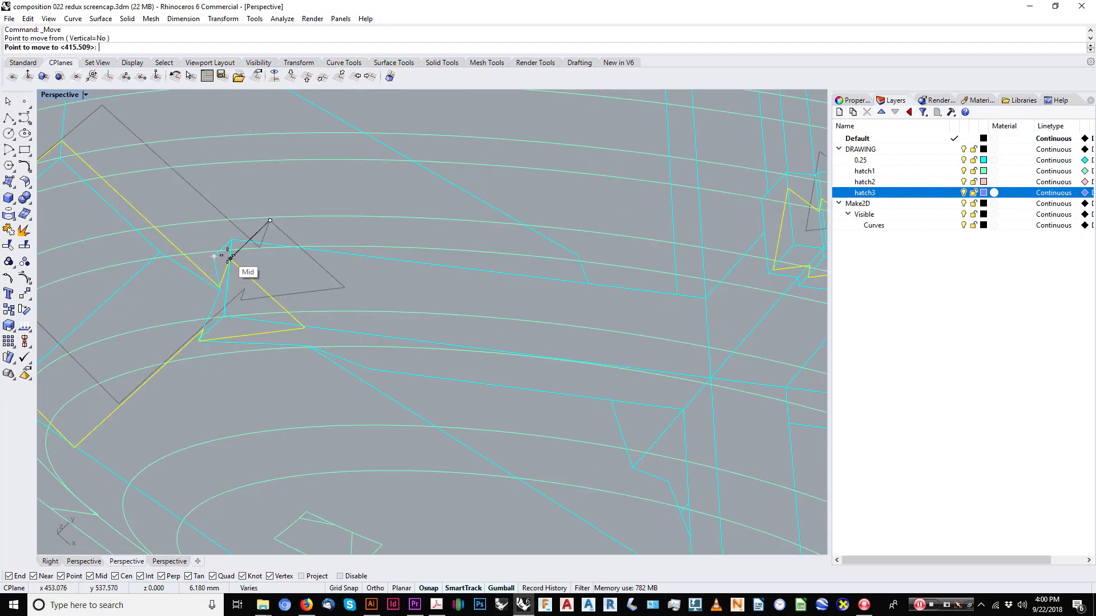
{"action": "left_click", "coordinate": [217, 261]}
Move the section outlines so the long bar's lower outer corner sits back on the lower line of the drawing.
{"action": "scroll", "coordinate": [226, 262], "scroll_direction": "down", "scroll_amount": 15}
{"action": "right_click_drag", "start_coordinate": [403, 304], "coordinate": [443, 280]}
{"action": "scroll", "coordinate": [426, 303], "scroll_direction": "down", "scroll_amount": 4}
{"action": "scroll", "coordinate": [457, 421], "scroll_direction": "up", "scroll_amount": 9}
{"action": "right_click_drag", "start_coordinate": [459, 426], "coordinate": [347, 345]}
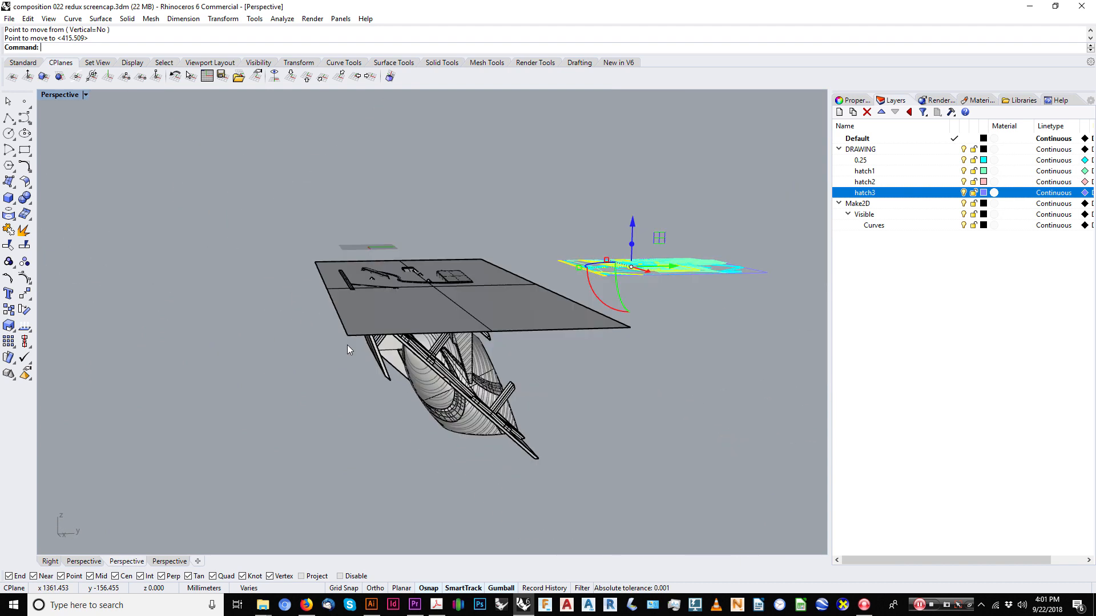
{"action": "scroll", "coordinate": [590, 463], "scroll_direction": "up", "scroll_amount": 10}
{"action": "right_click_drag", "start_coordinate": [590, 462], "coordinate": [580, 456]}
{"action": "type", "text": "M"}
{"action": "key", "text": "Return"}
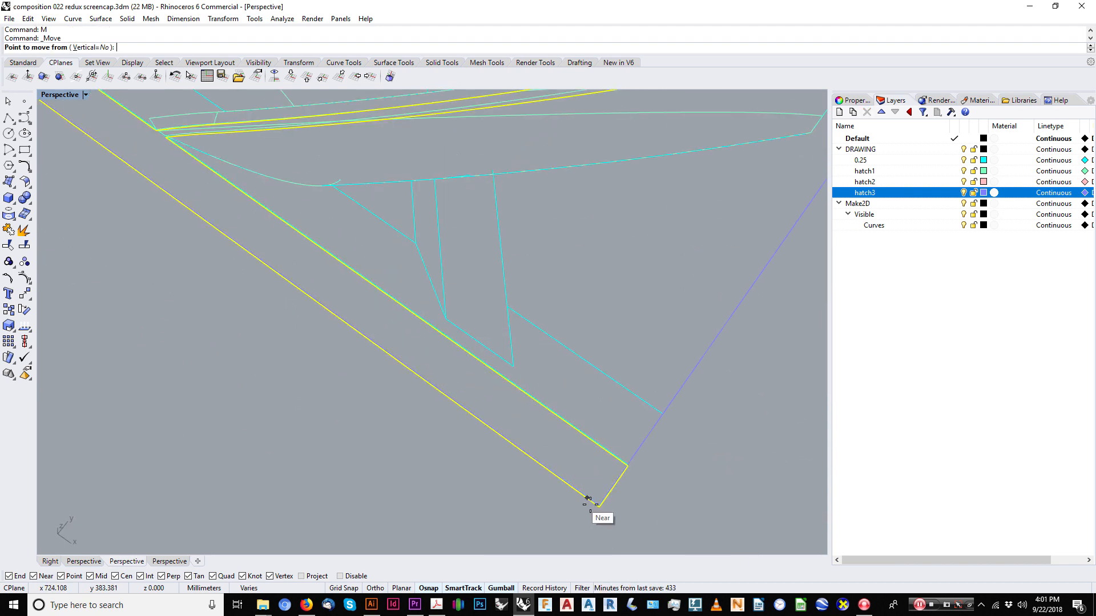
{"action": "left_click", "coordinate": [599, 507]}
{"action": "left_click", "coordinate": [632, 461]}
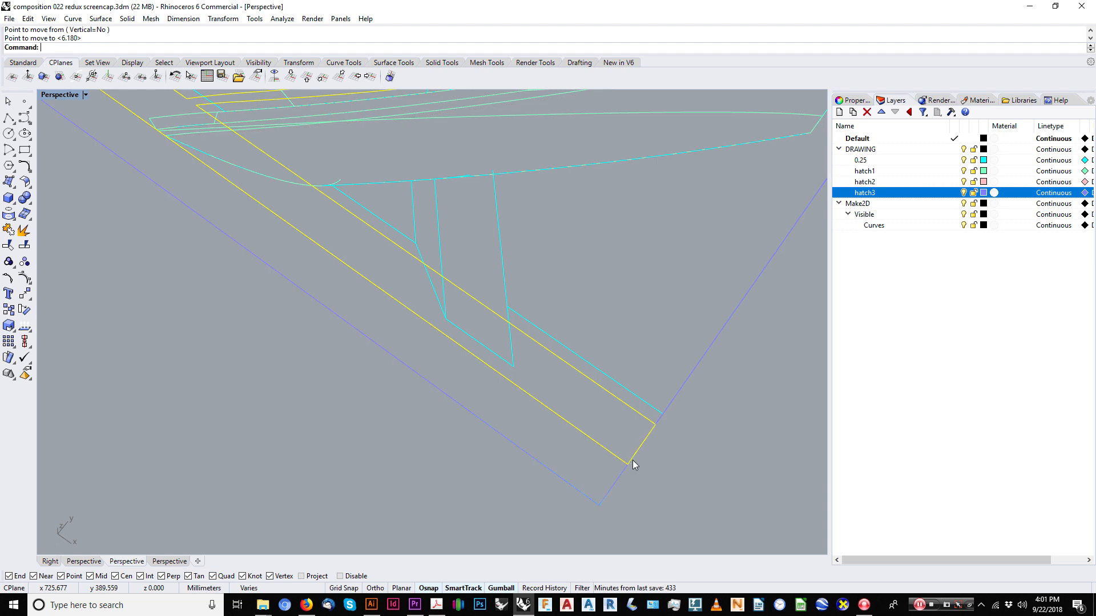
Examine the overlaid section outlines and the 3D model's cut members around the cutting plane to check their alignment.
{"action": "scroll", "coordinate": [509, 379], "scroll_direction": "down", "scroll_amount": 10}
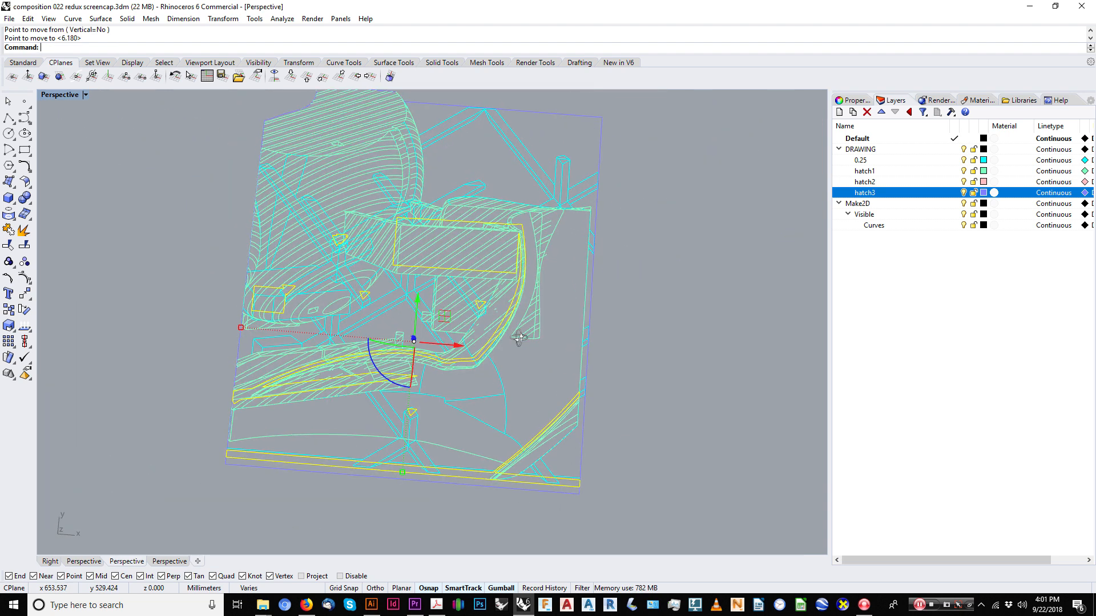
{"action": "scroll", "coordinate": [522, 350], "scroll_direction": "down", "scroll_amount": 5}
{"action": "scroll", "coordinate": [528, 327], "scroll_direction": "down", "scroll_amount": 6}
{"action": "right_click_drag", "start_coordinate": [532, 323], "coordinate": [509, 344]}
{"action": "scroll", "coordinate": [573, 464], "scroll_direction": "up", "scroll_amount": 8}
{"action": "mouse_move", "coordinate": [573, 465]}
{"action": "right_mouse_down"}
{"action": "mouse_move", "coordinate": [580, 446]}
{"action": "mouse_move", "coordinate": [679, 394]}
{"action": "right_mouse_up"}
{"action": "scroll", "coordinate": [516, 330], "scroll_direction": "up", "scroll_amount": 6}
{"action": "right_click_drag", "start_coordinate": [514, 338], "coordinate": [368, 262]}
{"action": "scroll", "coordinate": [368, 258], "scroll_direction": "up", "scroll_amount": 8}
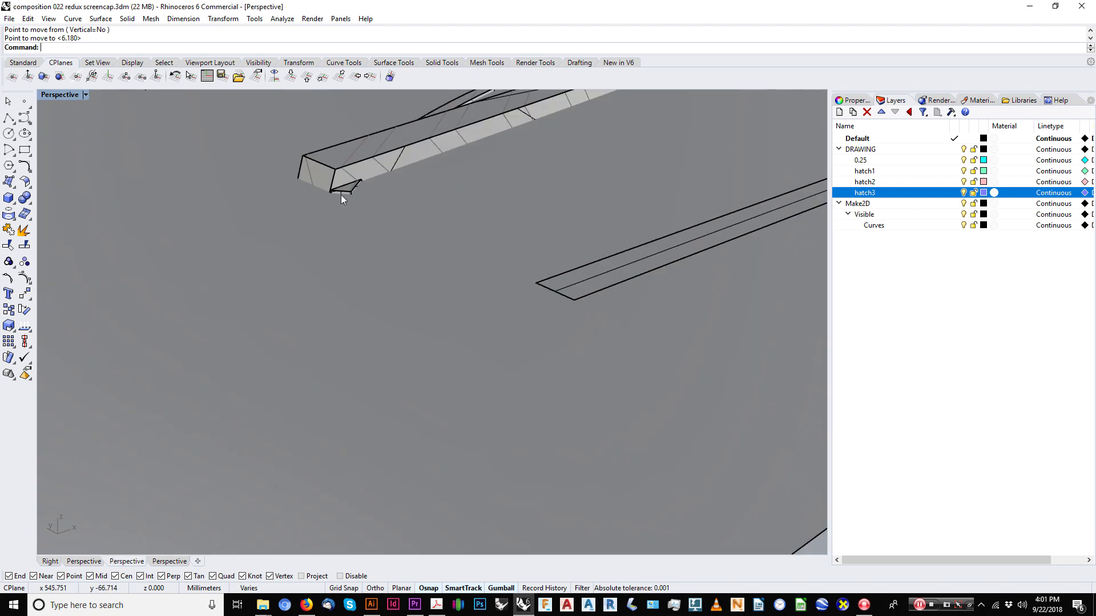
{"action": "scroll", "coordinate": [341, 193], "scroll_direction": "down", "scroll_amount": 6}
{"action": "right_click_drag", "start_coordinate": [340, 193], "coordinate": [399, 216]}
{"action": "scroll", "coordinate": [310, 217], "scroll_direction": "down", "scroll_amount": 15}
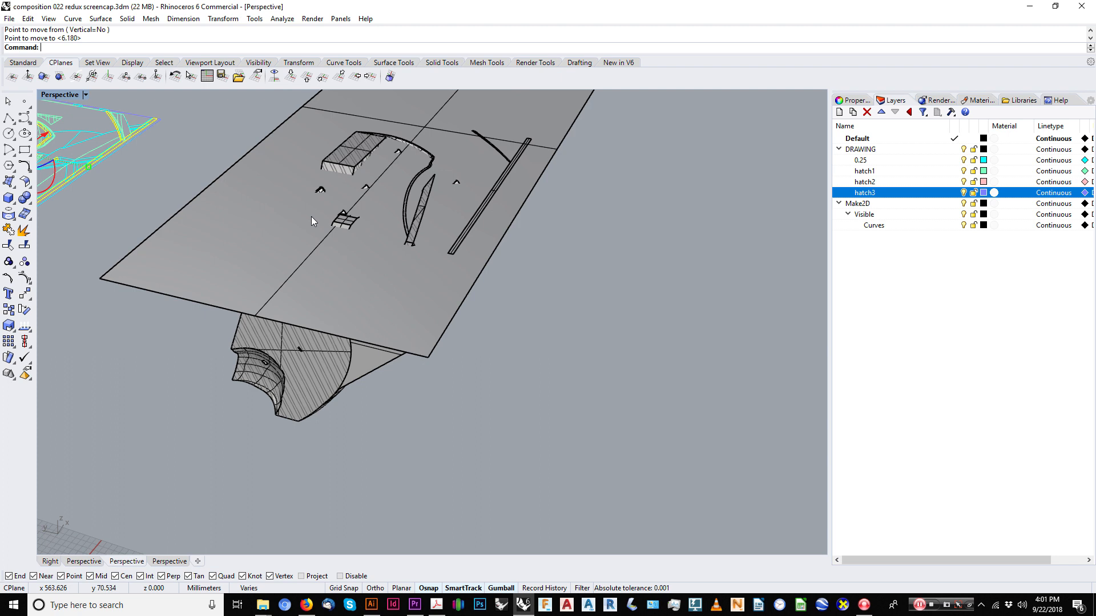
{"action": "right_click_drag", "start_coordinate": [311, 217], "coordinate": [540, 426], "text": "shift"}
Hide the hatch1 layer and move the section outlines by the curved strip's end corner to align them with the line drawing.
{"action": "scroll", "coordinate": [540, 426], "scroll_direction": "up", "scroll_amount": 6}
{"action": "scroll", "coordinate": [264, 334], "scroll_direction": "up", "scroll_amount": 6}
{"action": "scroll", "coordinate": [486, 464], "scroll_direction": "up", "scroll_amount": 3}
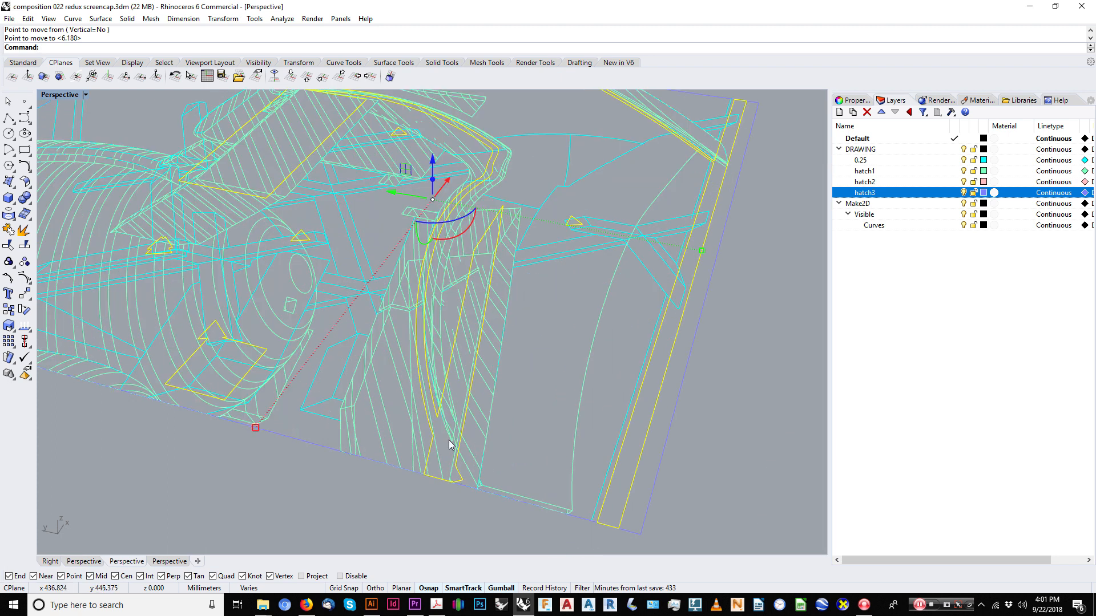
{"action": "scroll", "coordinate": [469, 481], "scroll_direction": "up", "scroll_amount": 4}
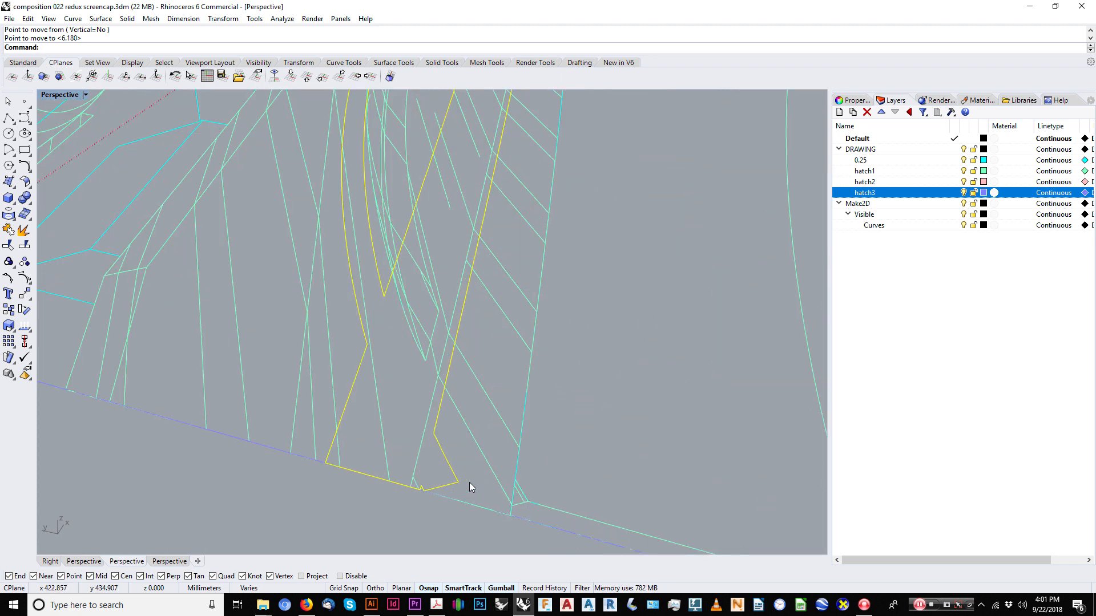
{"action": "type", "text": "M"}
{"action": "key", "text": "Return"}
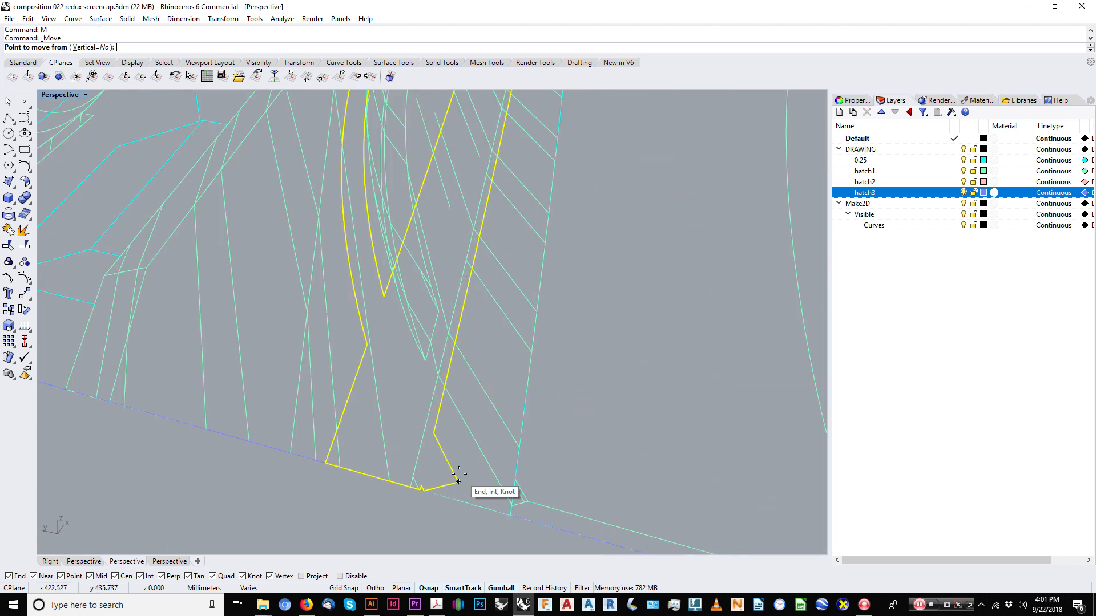
{"action": "left_click", "coordinate": [964, 171]}
{"action": "scroll", "coordinate": [592, 352], "scroll_direction": "down", "scroll_amount": 4}
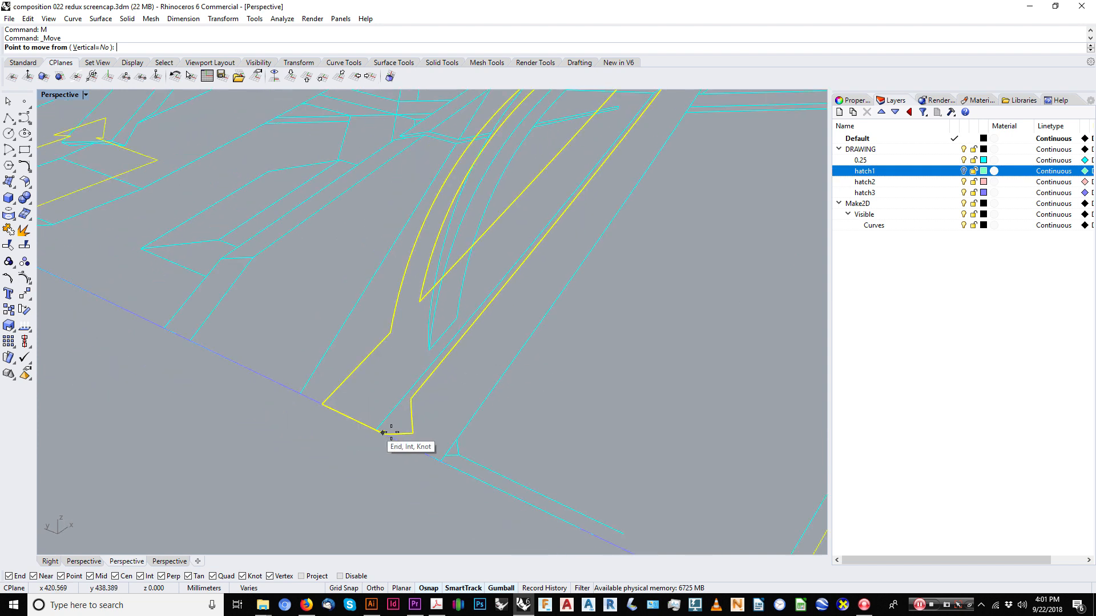
{"action": "left_click", "coordinate": [413, 434]}
{"action": "scroll", "coordinate": [445, 455], "scroll_direction": "up", "scroll_amount": 4}
{"action": "scroll", "coordinate": [451, 447], "scroll_direction": "down", "scroll_amount": 10}
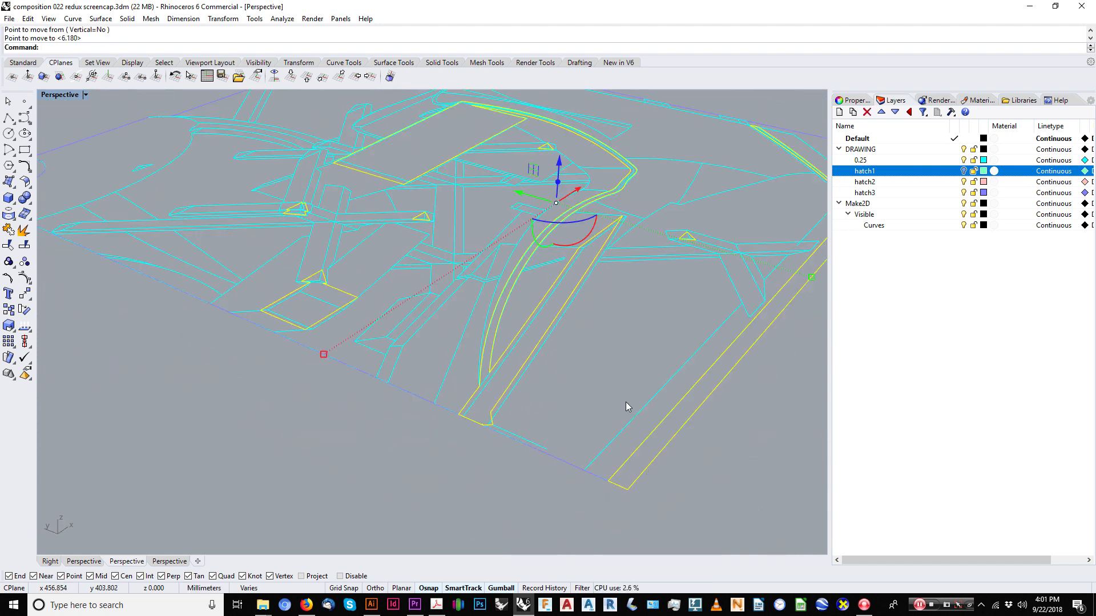
Examine how the section outlines line up with the line drawing around the large rectangle and the notched beam ends.
{"action": "right_click_drag", "start_coordinate": [626, 403], "coordinate": [643, 475]}
{"action": "scroll", "coordinate": [599, 416], "scroll_direction": "down", "scroll_amount": 5}
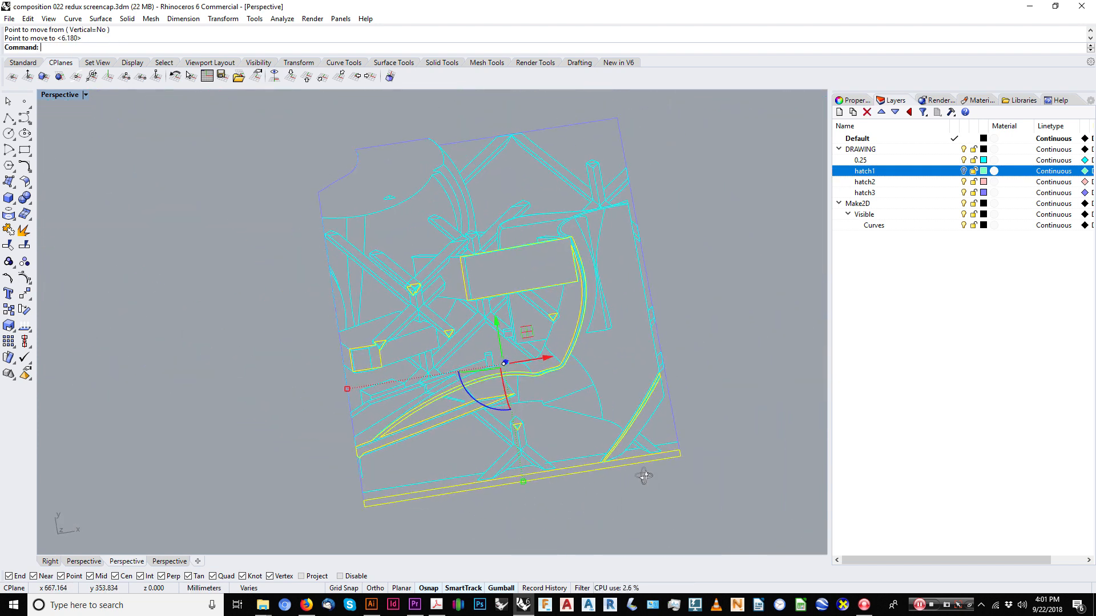
{"action": "scroll", "coordinate": [673, 365], "scroll_direction": "up", "scroll_amount": 12}
{"action": "scroll", "coordinate": [631, 395], "scroll_direction": "down", "scroll_amount": 10}
{"action": "scroll", "coordinate": [392, 299], "scroll_direction": "up", "scroll_amount": 6}
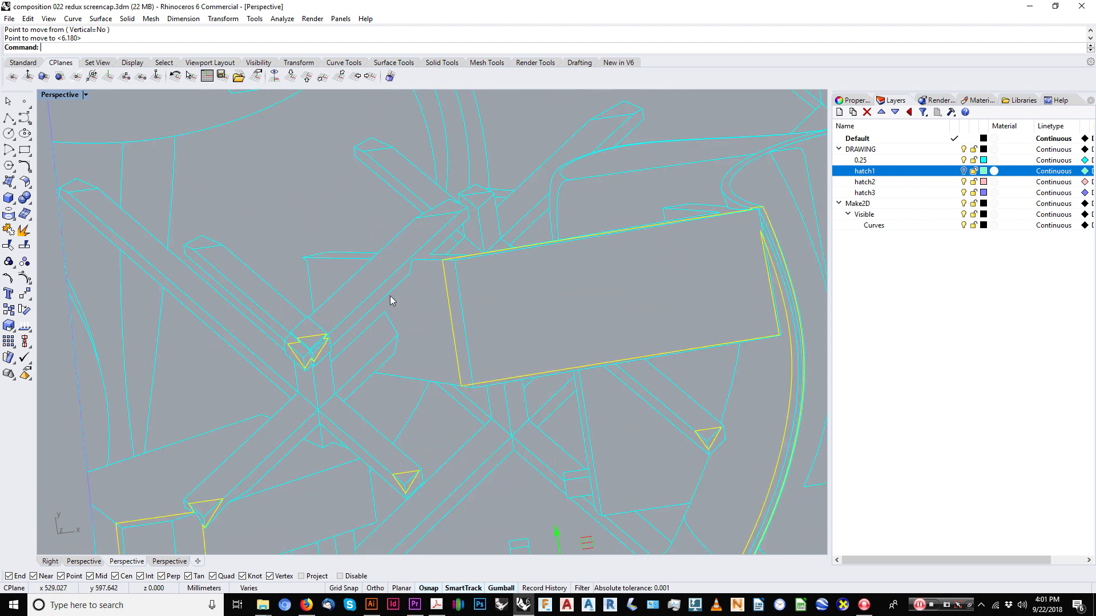
{"action": "scroll", "coordinate": [431, 279], "scroll_direction": "up", "scroll_amount": 6}
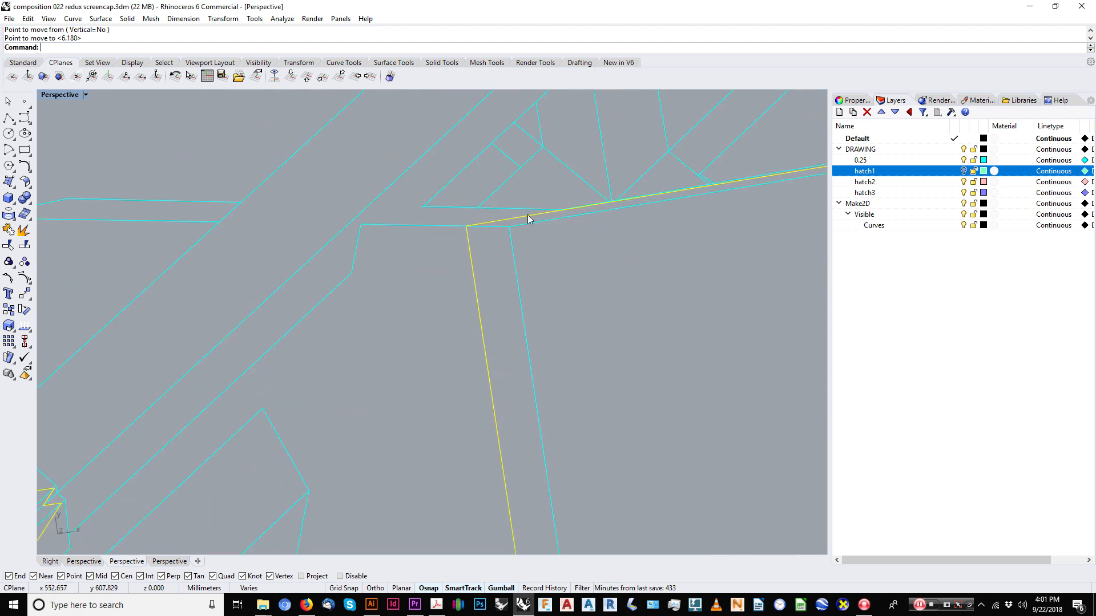
{"action": "scroll", "coordinate": [528, 219], "scroll_direction": "down", "scroll_amount": 4}
{"action": "scroll", "coordinate": [546, 222], "scroll_direction": "down", "scroll_amount": 10}
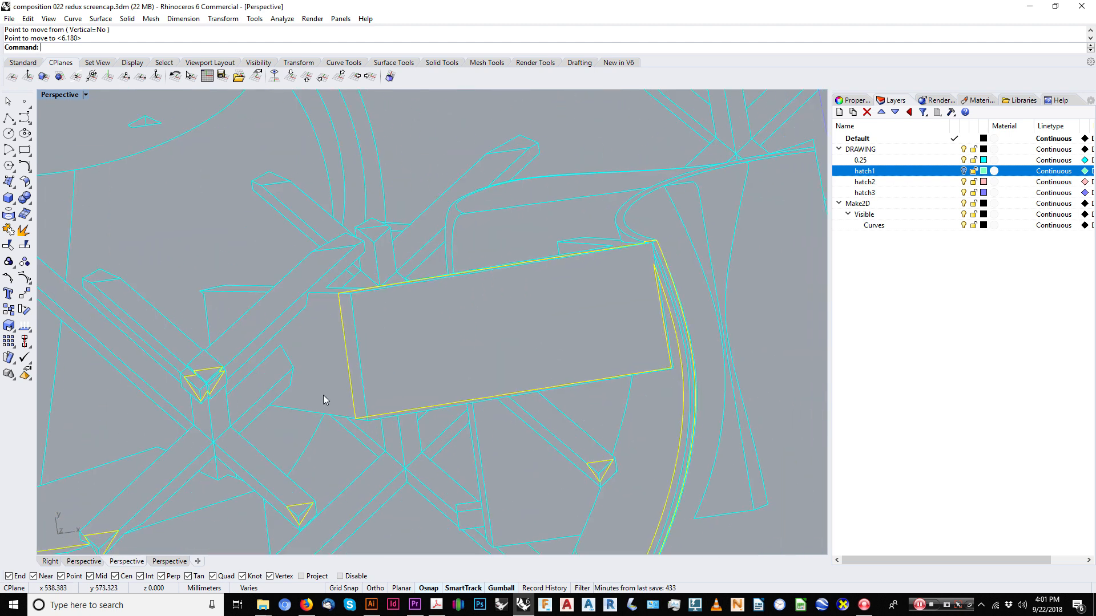
Switch to the Top view and group the section outlines together with the drawing's outer outline.
{"action": "mouse_move", "coordinate": [570, 417]}
{"action": "right_mouse_down", "text": "shift"}
{"action": "mouse_move", "coordinate": [564, 395]}
{"action": "mouse_move", "coordinate": [549, 398]}
{"action": "right_mouse_up", "text": "shift"}
{"action": "middle_click", "coordinate": [552, 386]}
{"action": "left_click", "coordinate": [550, 385]}
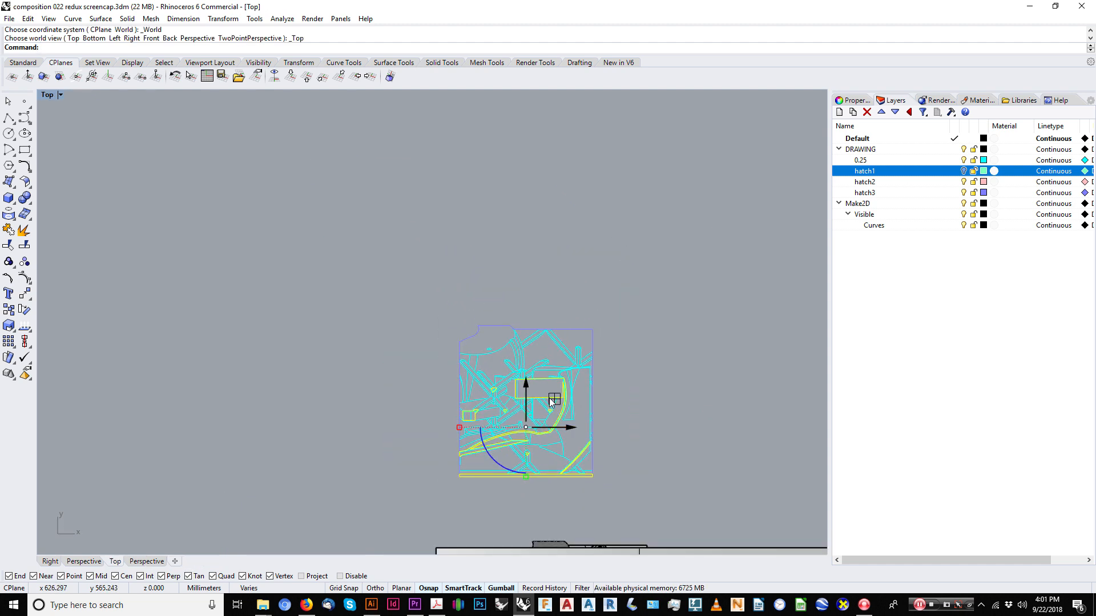
{"action": "scroll", "coordinate": [513, 415], "scroll_direction": "up", "scroll_amount": 5}
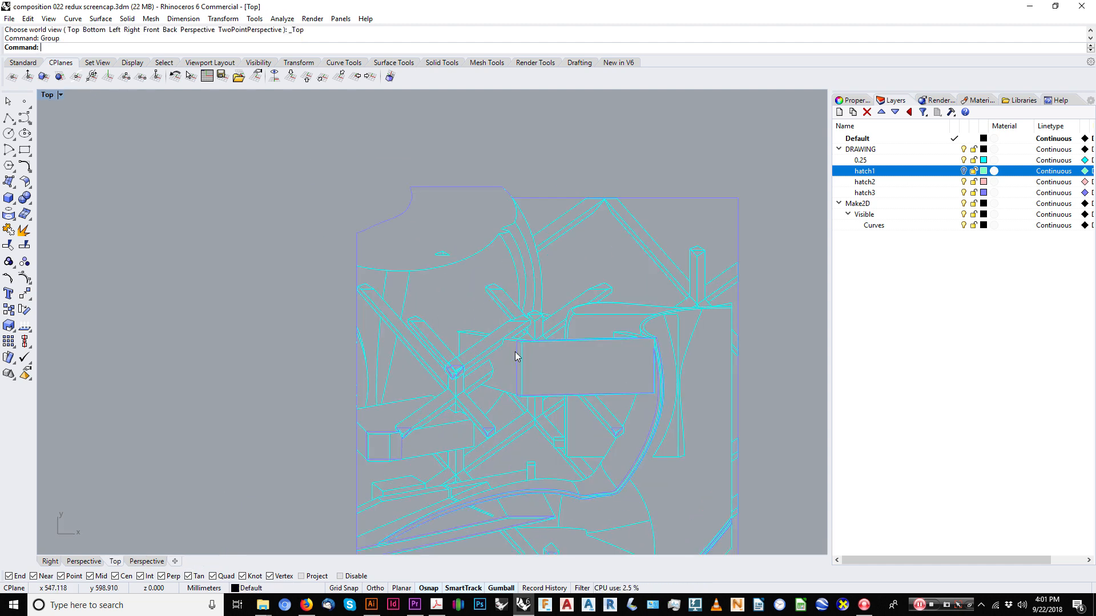
{"action": "left_click", "coordinate": [526, 202], "text": "shift"}
{"action": "left_click", "coordinate": [526, 202], "text": "shift"}
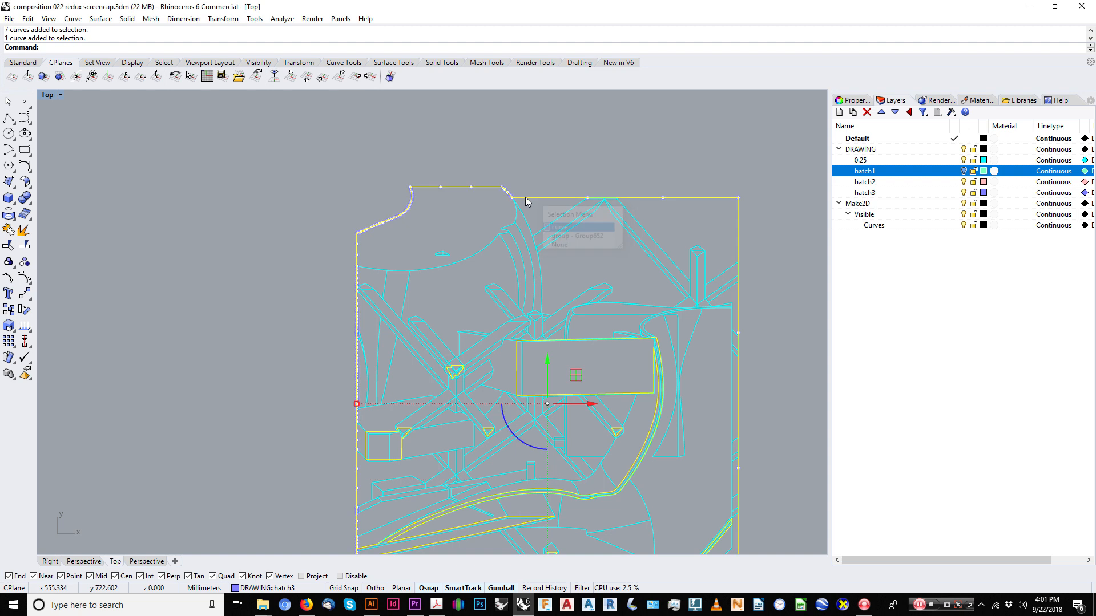
{"action": "key", "text": "ctrl+g"}
{"action": "key", "text": "Escape"}
Select the grouped outlines and move them left, clear of the line drawing.
{"action": "scroll", "coordinate": [526, 202], "scroll_direction": "down", "scroll_amount": 6}
{"action": "right_click_drag", "start_coordinate": [525, 202], "coordinate": [534, 185]}
{"action": "left_click", "coordinate": [534, 186]}
{"action": "left_click", "coordinate": [563, 211]}
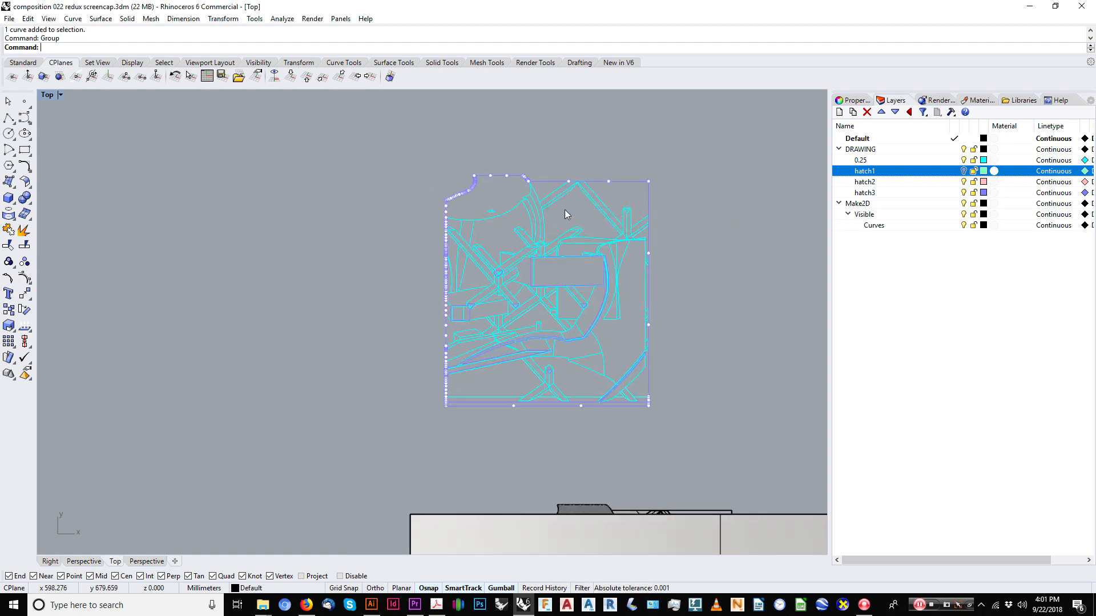
{"action": "left_click", "coordinate": [551, 178]}
{"action": "left_click", "coordinate": [593, 218]}
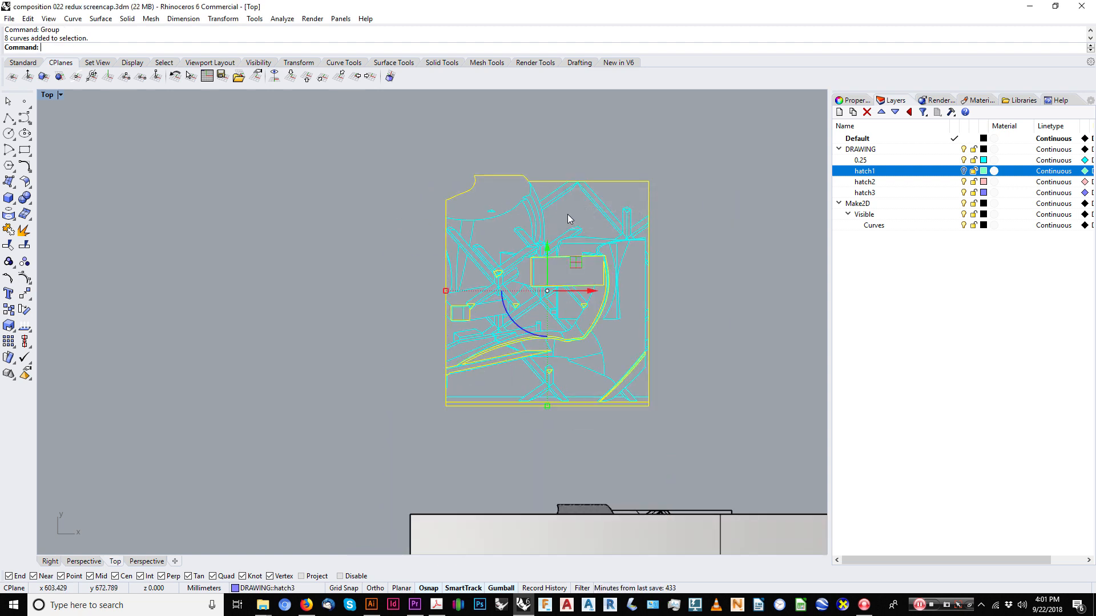
{"action": "scroll", "coordinate": [590, 285], "scroll_direction": "down", "scroll_amount": 3}
{"action": "left_click_drag", "start_coordinate": [634, 288], "coordinate": [390, 278]}
{"action": "scroll", "coordinate": [393, 276], "scroll_direction": "up", "scroll_amount": 6}
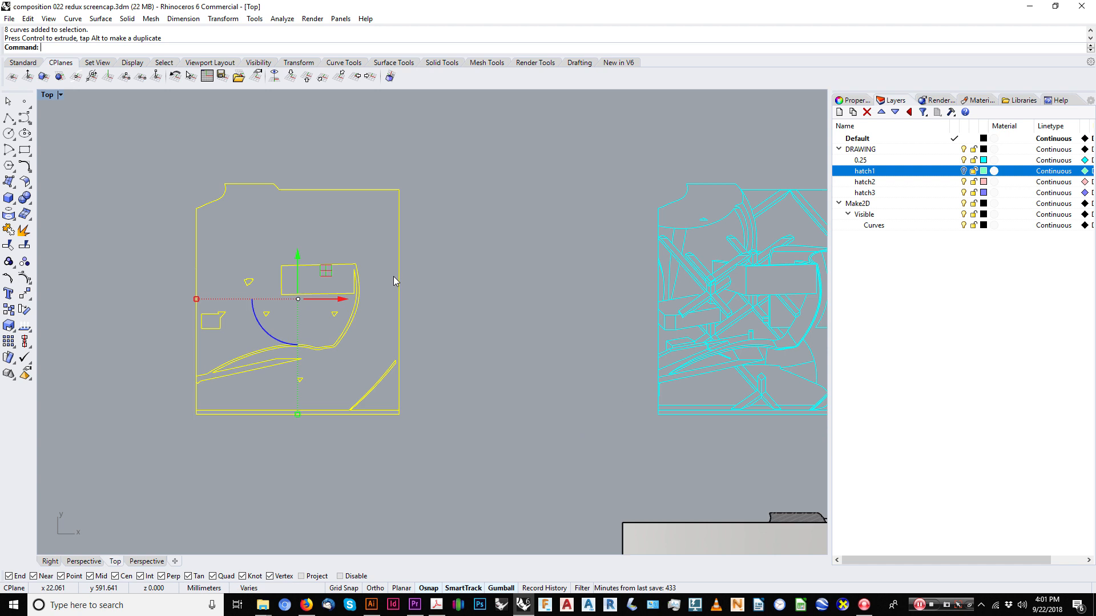
{"action": "left_click", "coordinate": [413, 269]}
{"action": "left_click_drag", "start_coordinate": [478, 126], "coordinate": [73, 460]}
{"action": "type", "text": "Hatch"}
{"action": "key", "text": "Return"}
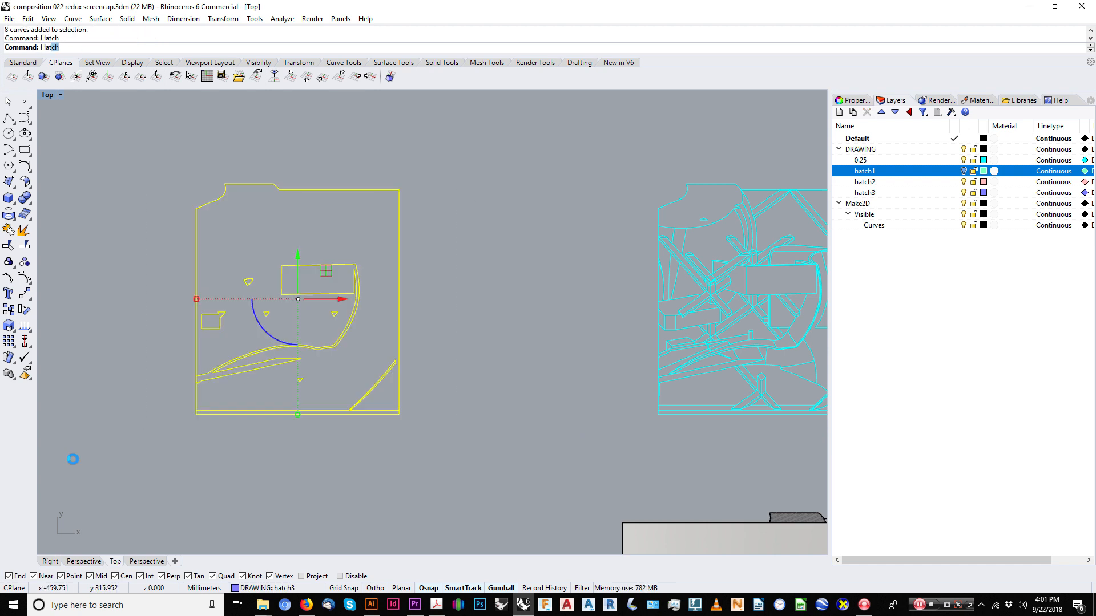
{"action": "key", "text": "Escape"}
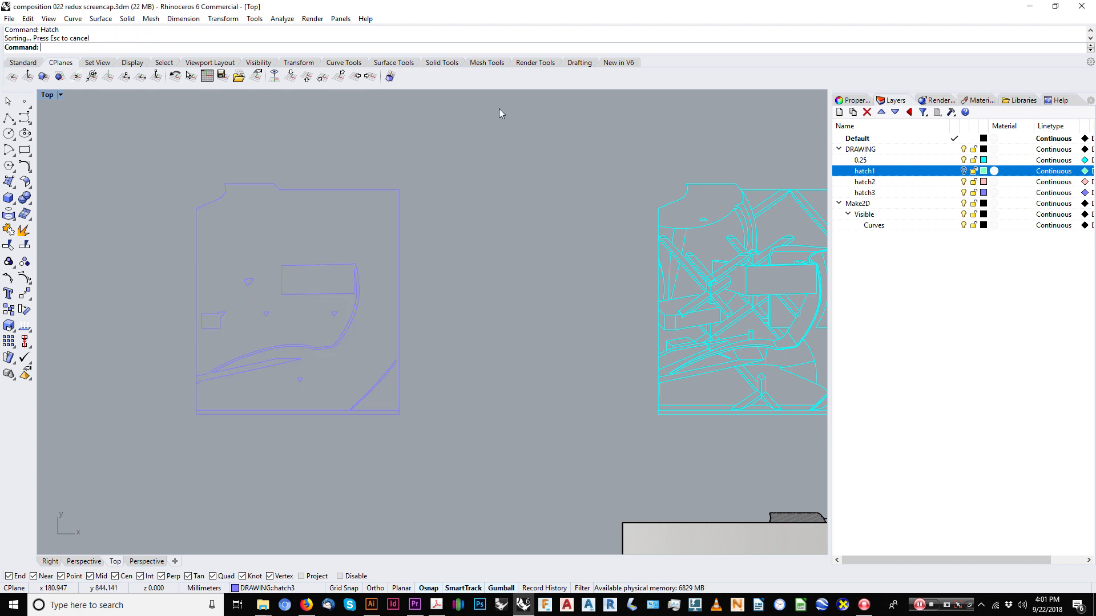
Use CurveBoolean on the grouped outlines to extract the boundary of the area around the section cutouts.
{"action": "left_click_drag", "start_coordinate": [500, 107], "coordinate": [119, 467]}
{"action": "type", "text": "CurveBoolean"}
{"action": "key", "text": "Return"}
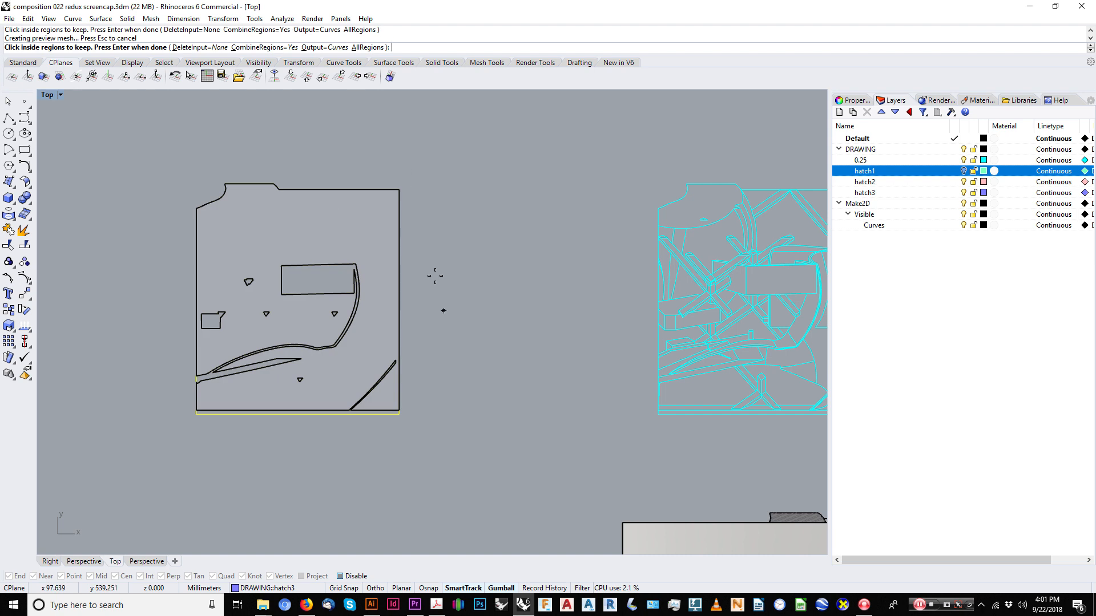
{"action": "key", "text": "Return"}
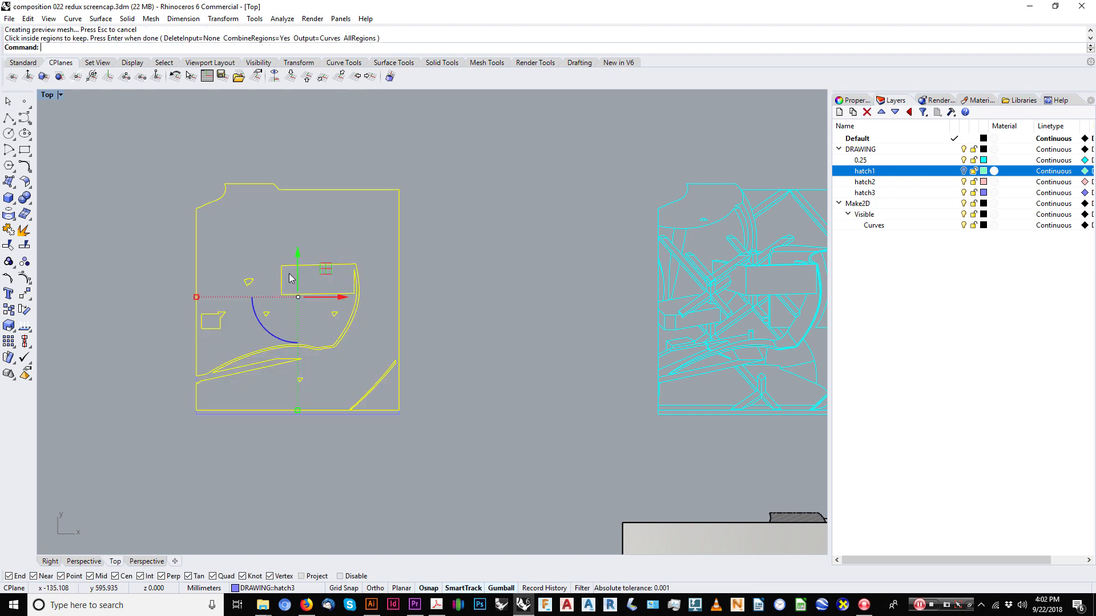
Move the extracted boundary curves left of the source outlines and fill them with a solid hatch.
{"action": "scroll", "coordinate": [289, 273], "scroll_direction": "down", "scroll_amount": 4}
{"action": "right_click_drag", "start_coordinate": [289, 273], "coordinate": [406, 281]}
{"action": "left_click_drag", "start_coordinate": [459, 297], "coordinate": [256, 298]}
{"action": "type", "text": "Hatch"}
{"action": "key", "text": "Return"}
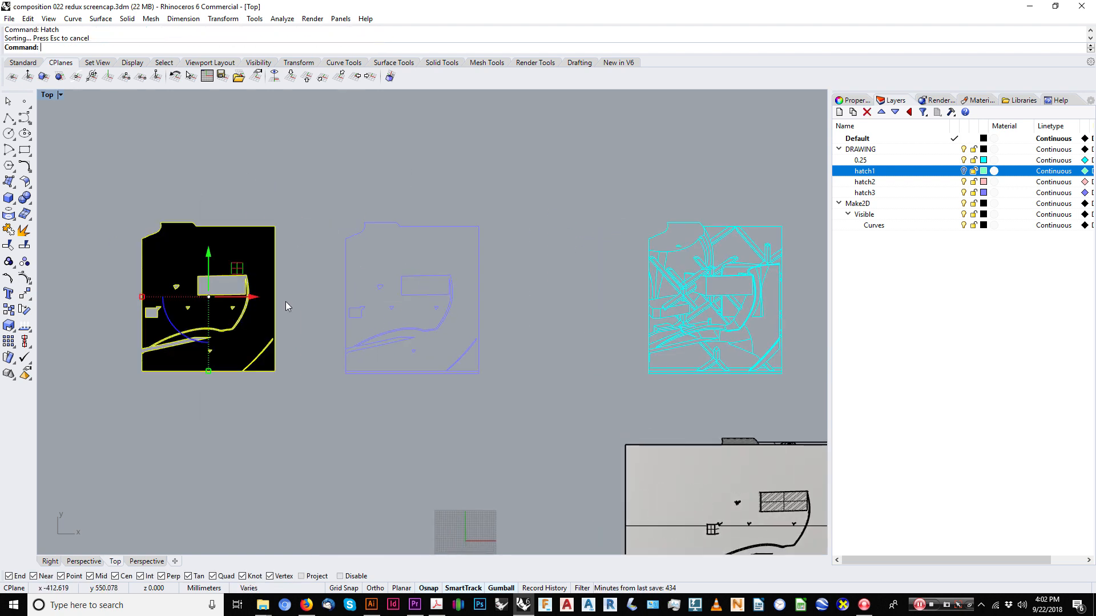
Delete the hatch's boundary curves and the source group of section outlines.
{"action": "key", "text": "Delete"}
{"action": "left_click_drag", "start_coordinate": [533, 174], "coordinate": [367, 383]}
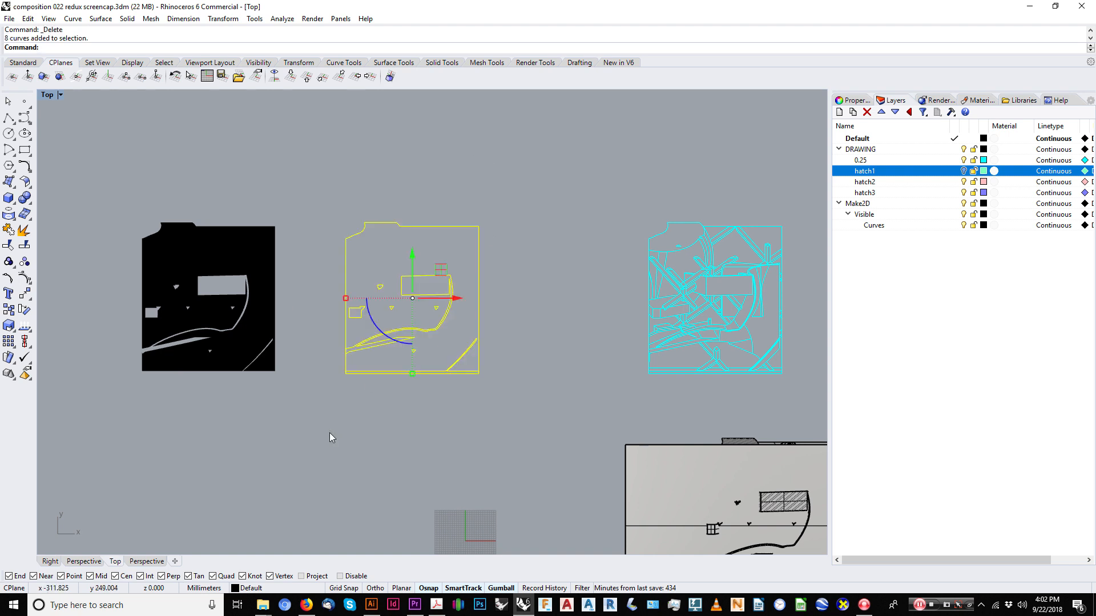
{"action": "key", "text": "Delete"}
Move the solid hatch by its lower-left corner onto the line drawing's left edge, directly above the bottom bar.
{"action": "left_click", "coordinate": [230, 248]}
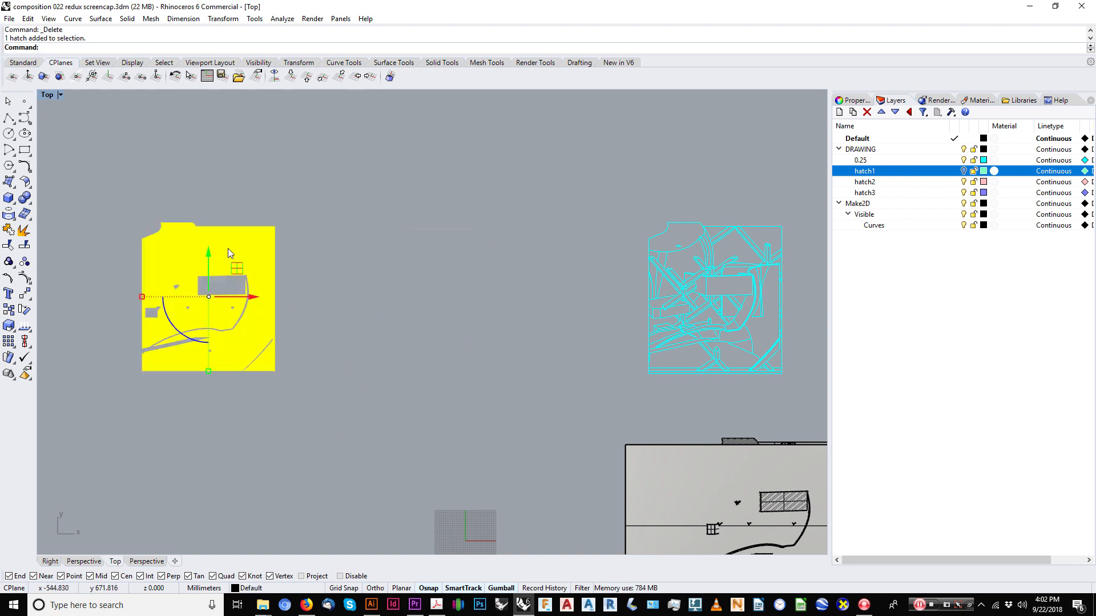
{"action": "type", "text": "m"}
{"action": "key", "text": "Return"}
{"action": "left_click", "coordinate": [142, 372]}
{"action": "scroll", "coordinate": [657, 379], "scroll_direction": "up", "scroll_amount": 8}
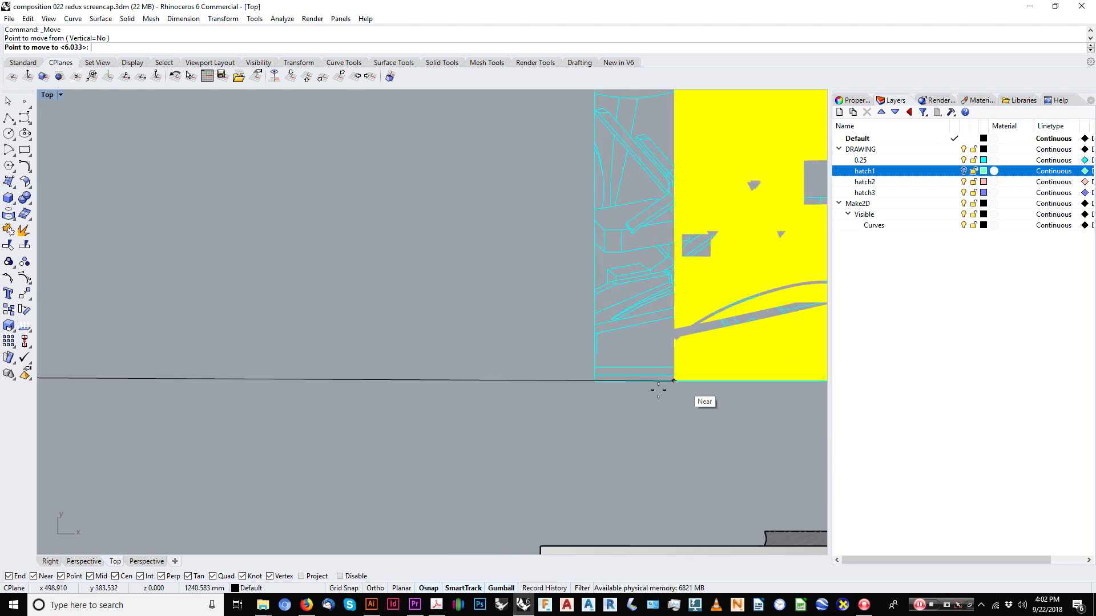
{"action": "left_click", "coordinate": [470, 340]}
{"action": "scroll", "coordinate": [450, 299], "scroll_direction": "down", "scroll_amount": 2}
{"action": "right_click_drag", "start_coordinate": [446, 299], "coordinate": [404, 302]}
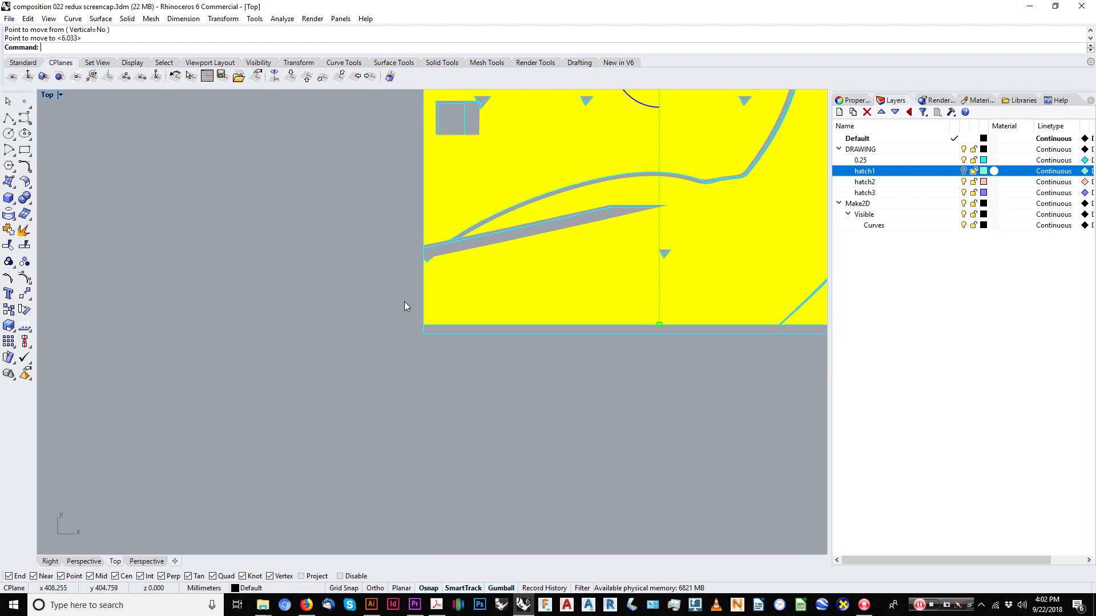
{"action": "scroll", "coordinate": [434, 243], "scroll_direction": "up", "scroll_amount": 8}
{"action": "scroll", "coordinate": [455, 247], "scroll_direction": "down", "scroll_amount": 18}
{"action": "right_click_drag", "start_coordinate": [520, 221], "coordinate": [461, 279]}
{"action": "scroll", "coordinate": [552, 223], "scroll_direction": "up", "scroll_amount": 5}
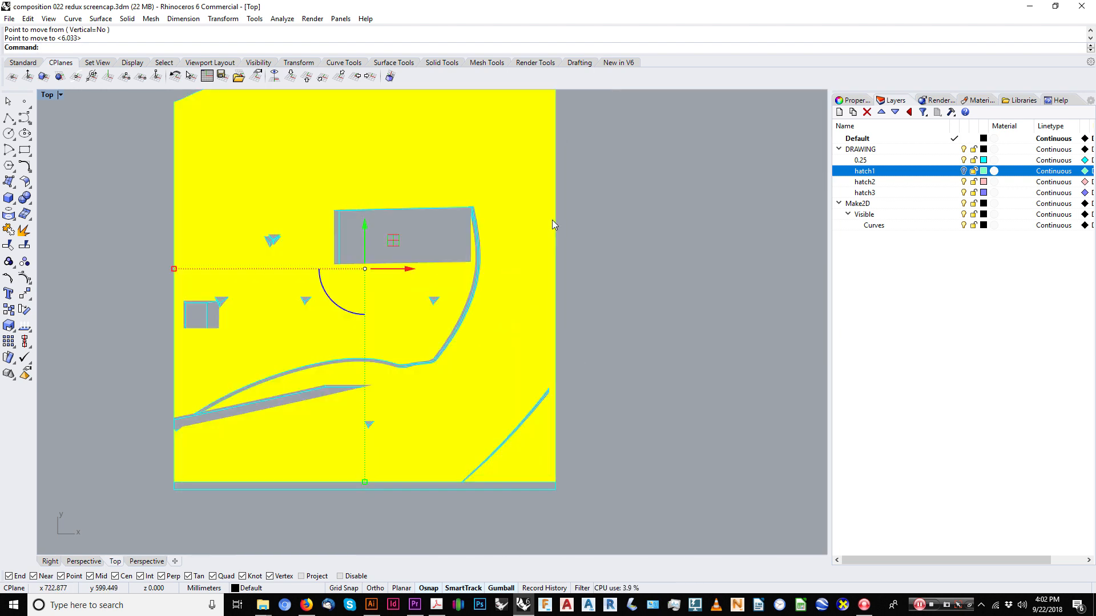
Assign the solid hatch to the hatch2 layer.
{"action": "key", "text": "Escape"}
{"action": "scroll", "coordinate": [539, 219], "scroll_direction": "up", "scroll_amount": 1}
{"action": "left_click", "coordinate": [548, 212]}
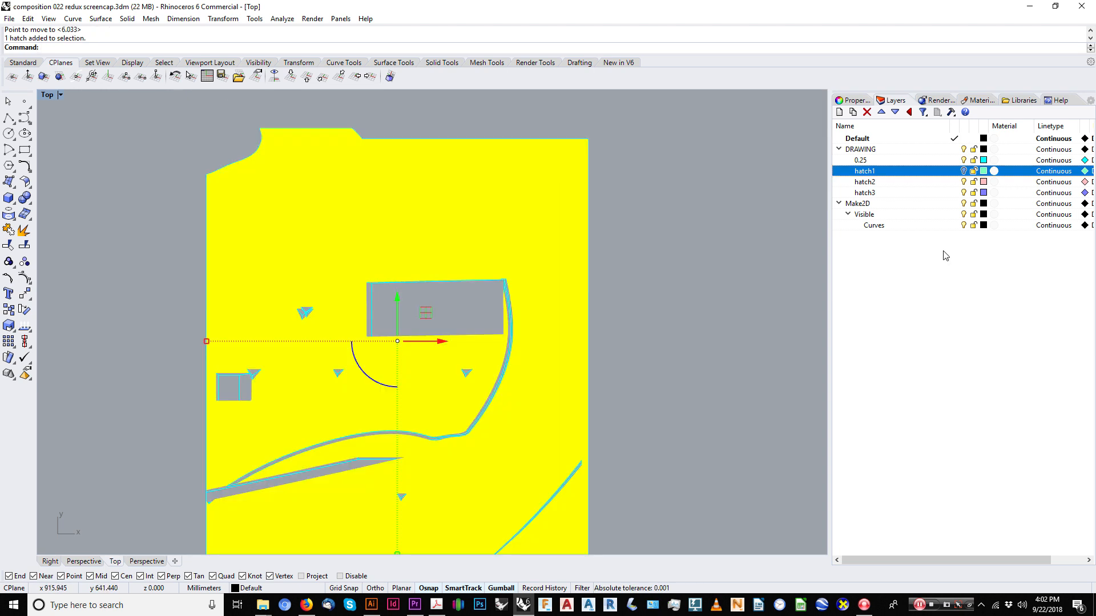
{"action": "right_click", "coordinate": [919, 183]}
{"action": "left_click", "coordinate": [971, 383]}
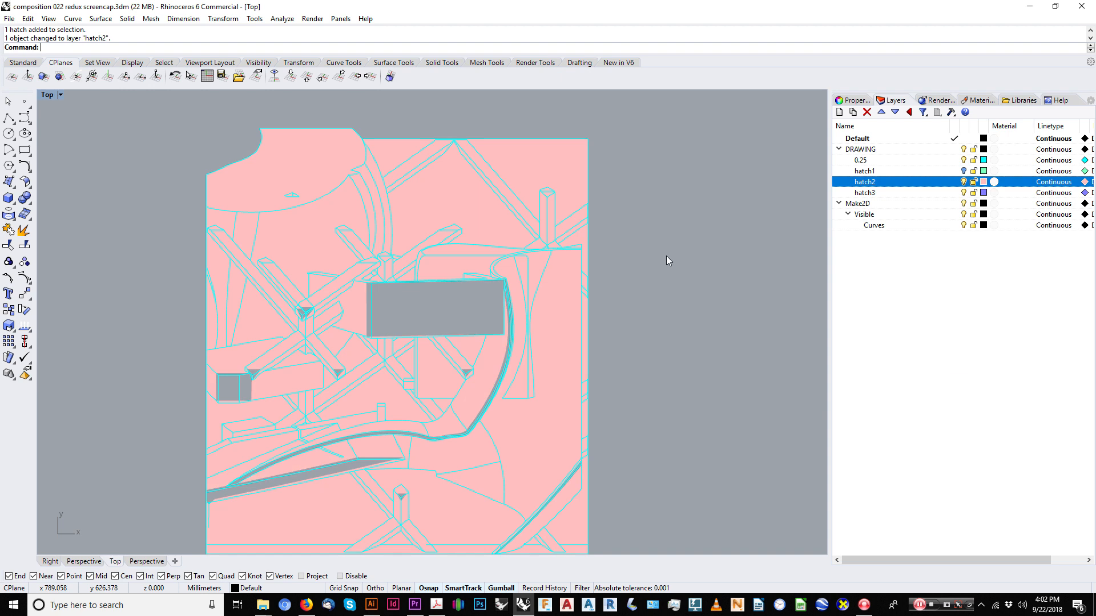
Make hatch1 the current layer so its line hatches show over the solid hatch.
{"action": "scroll", "coordinate": [685, 245], "scroll_direction": "down", "scroll_amount": 4}
{"action": "left_click", "coordinate": [958, 171]}
{"action": "right_click_drag", "start_coordinate": [508, 252], "coordinate": [481, 260]}
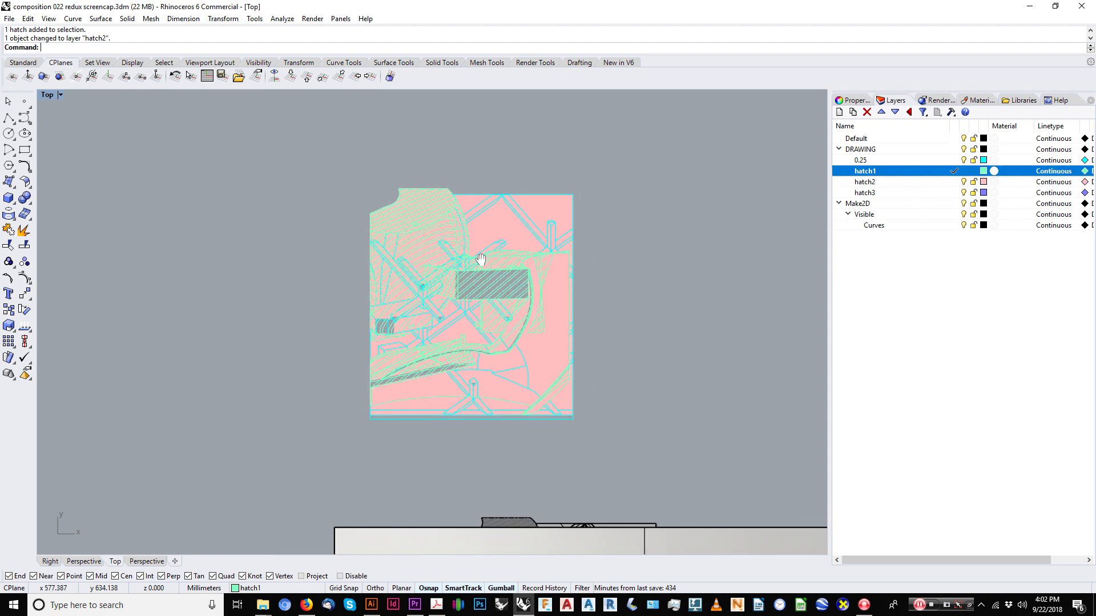
Delete the cutting plane surface covering the 3D model.
{"action": "scroll", "coordinate": [578, 361], "scroll_direction": "down", "scroll_amount": 3}
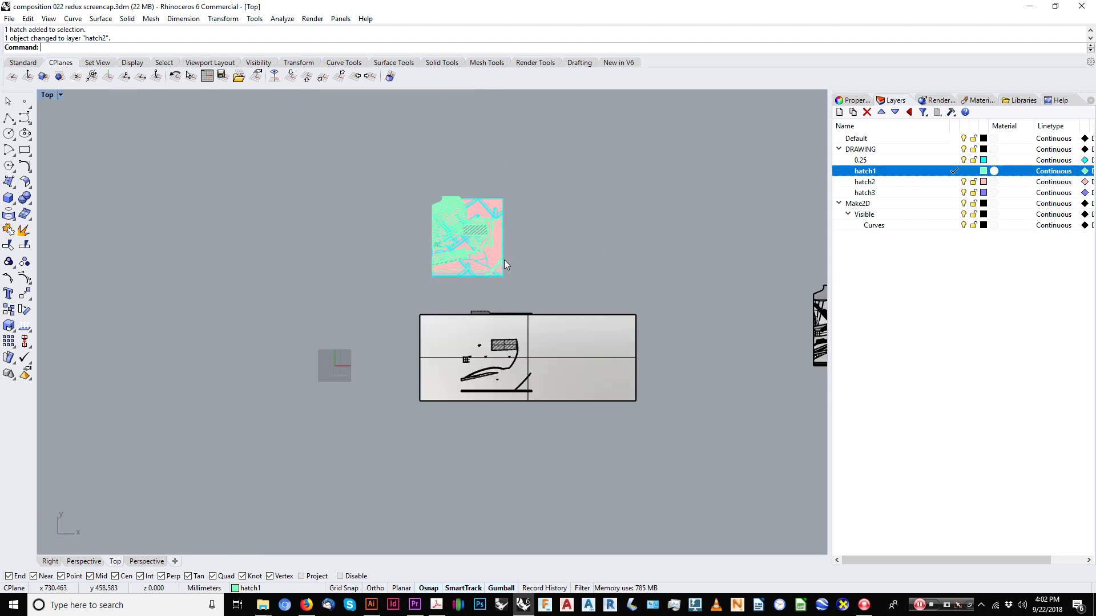
{"action": "left_click", "coordinate": [553, 352]}
{"action": "key", "text": "Delete"}
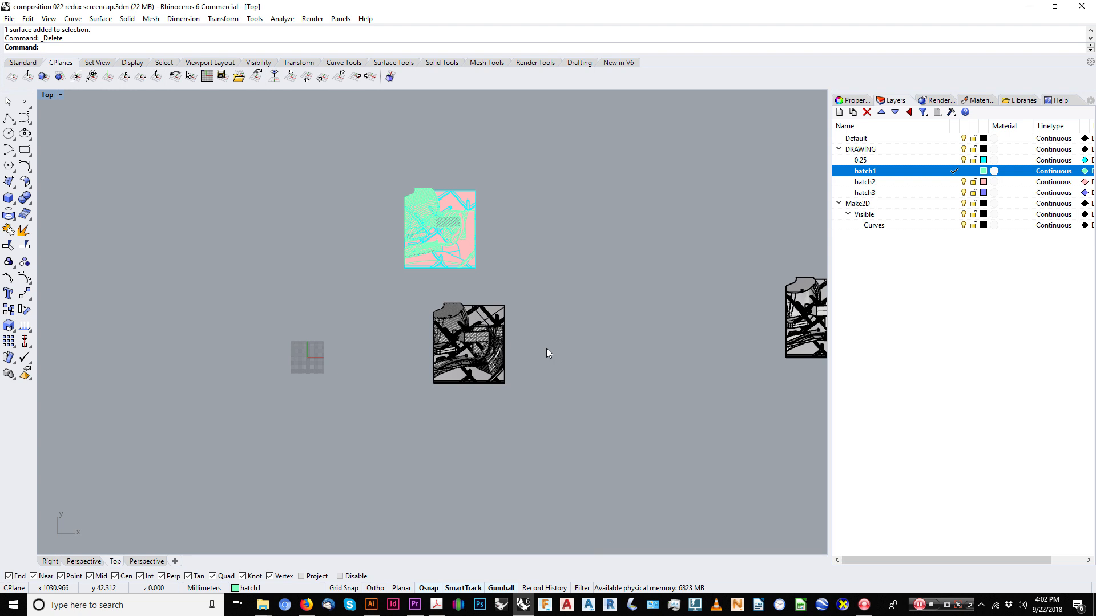
{"action": "scroll", "coordinate": [456, 226], "scroll_direction": "up", "scroll_amount": 4}
{"action": "scroll", "coordinate": [511, 258], "scroll_direction": "down", "scroll_amount": 3}
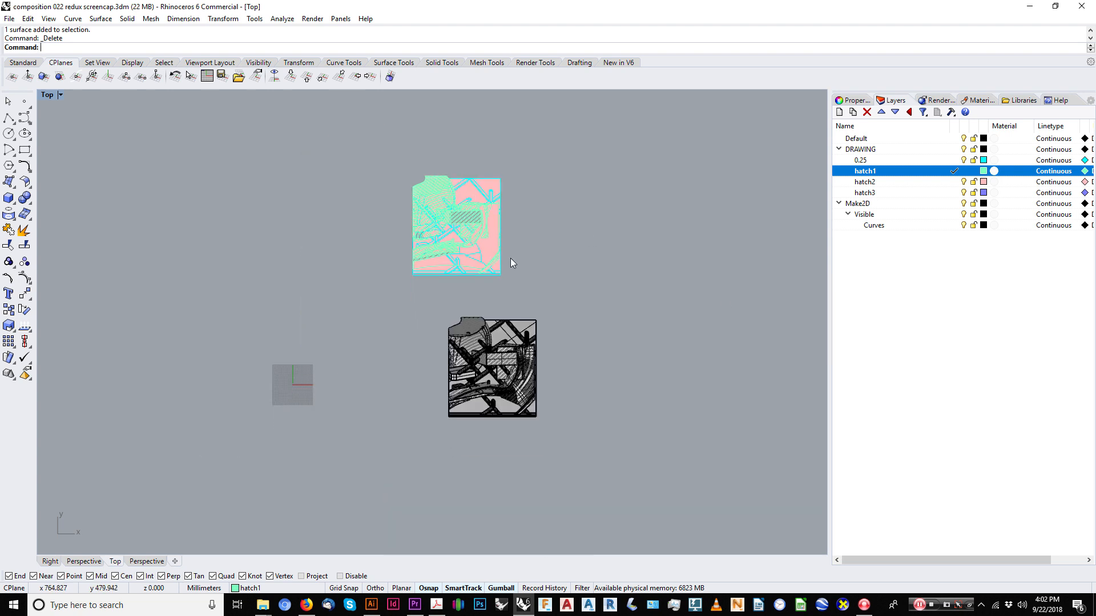
Select the crossing beams of the 3D model and generate their 2D linework with Make2D.
{"action": "scroll", "coordinate": [502, 303], "scroll_direction": "up", "scroll_amount": 3}
{"action": "left_click", "coordinate": [528, 411]}
{"action": "scroll", "coordinate": [536, 338], "scroll_direction": "down", "scroll_amount": 3}
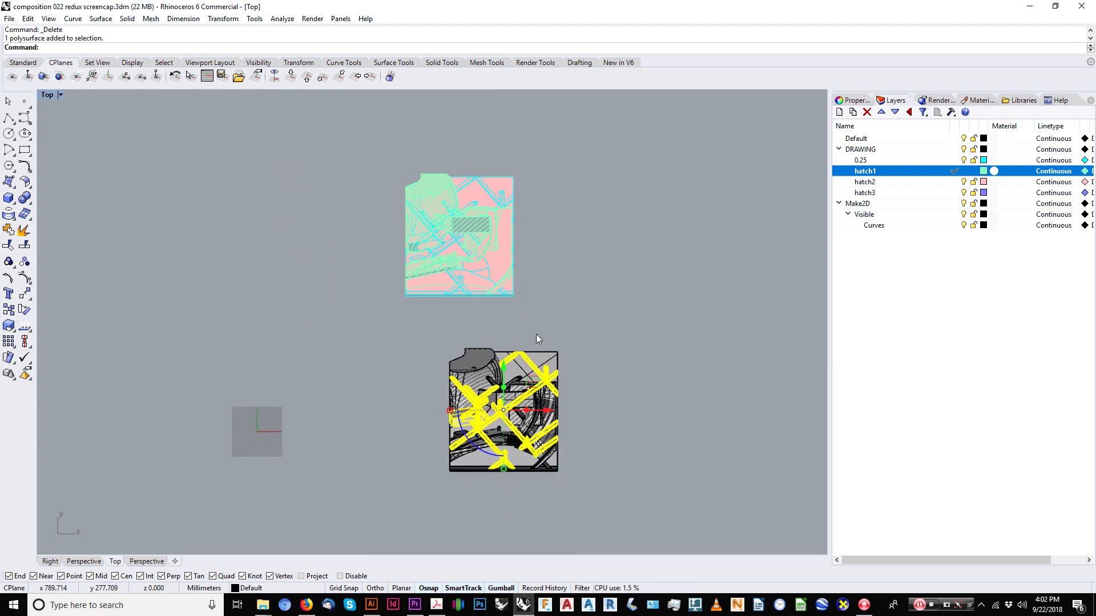
{"action": "type", "text": "Make2D"}
{"action": "key", "text": "Return"}
{"action": "key", "text": "Return"}
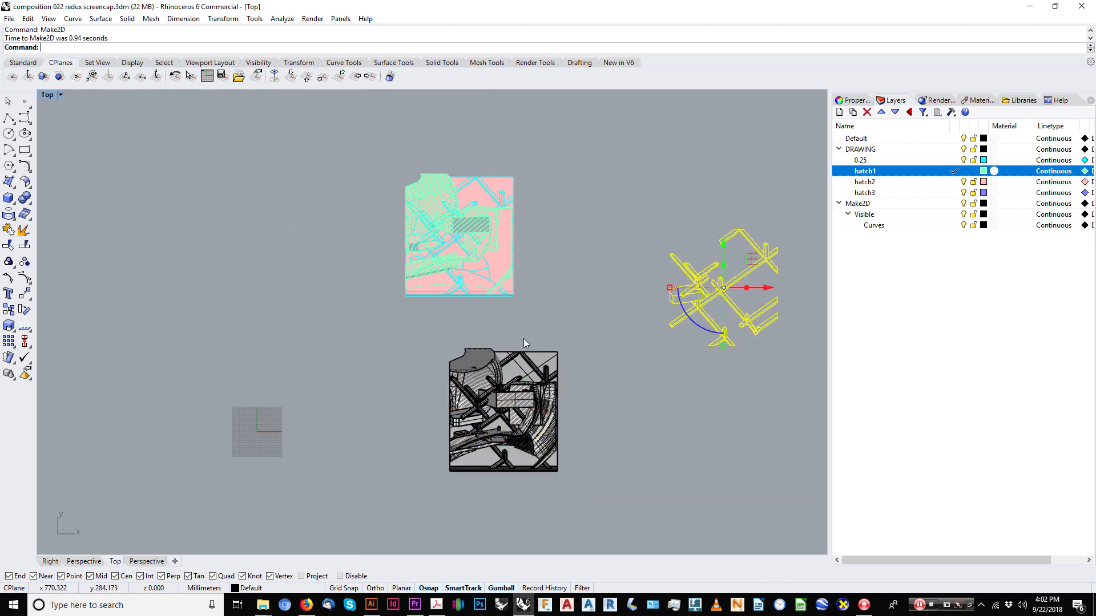
{"action": "right_click_drag", "start_coordinate": [626, 350], "coordinate": [506, 350]}
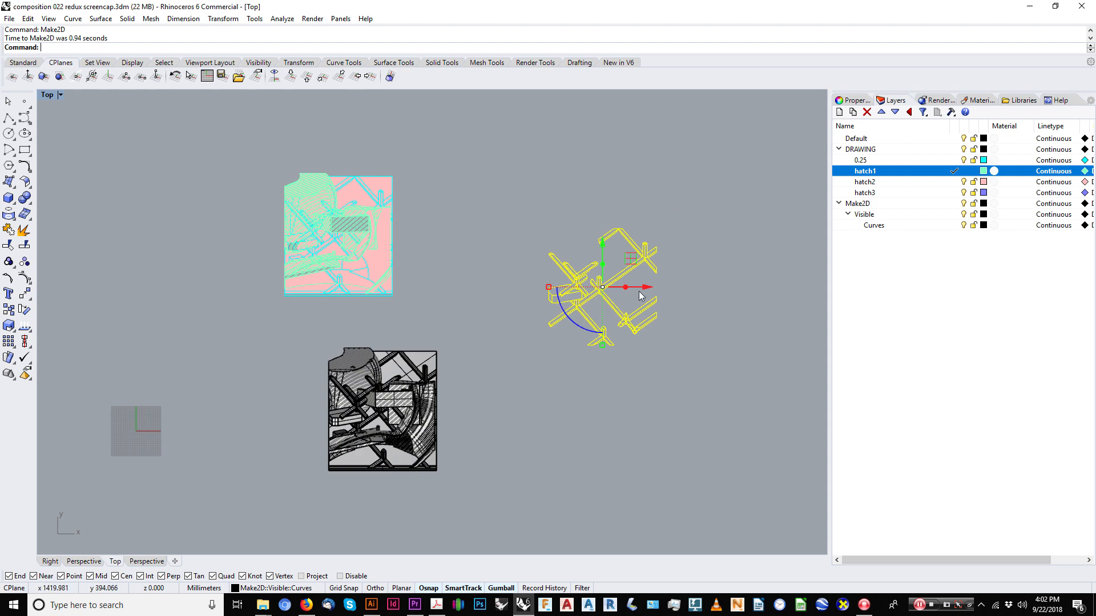
{"action": "right_click_drag", "start_coordinate": [640, 292], "coordinate": [607, 309]}
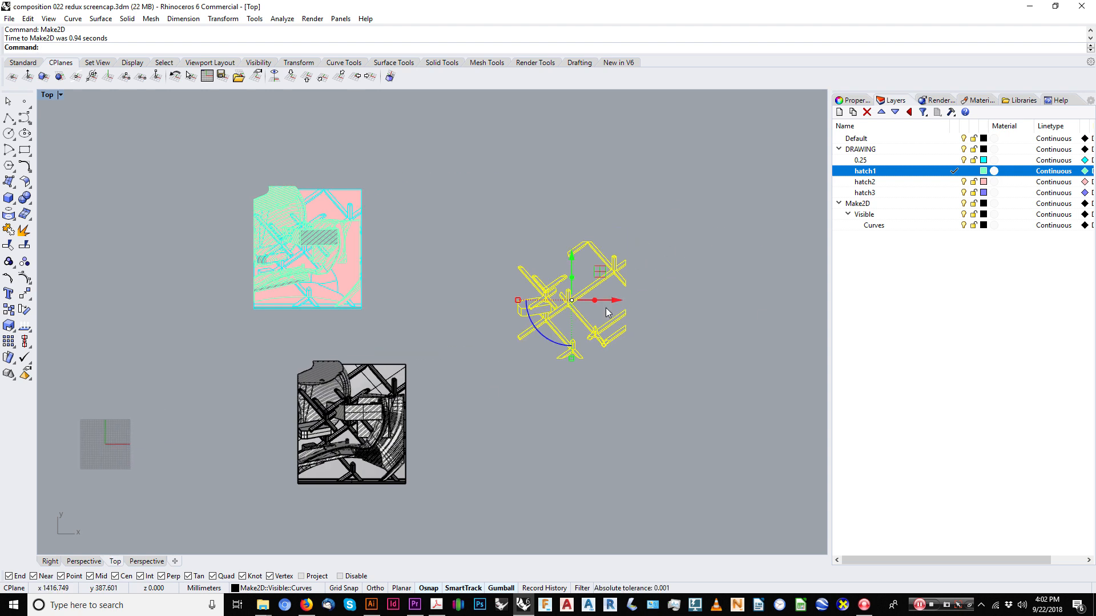
Combine the beams' 2D linework into closed silhouette outlines with CurveBoolean.
{"action": "type", "text": "CurveBoolean"}
{"action": "key", "text": "Return"}
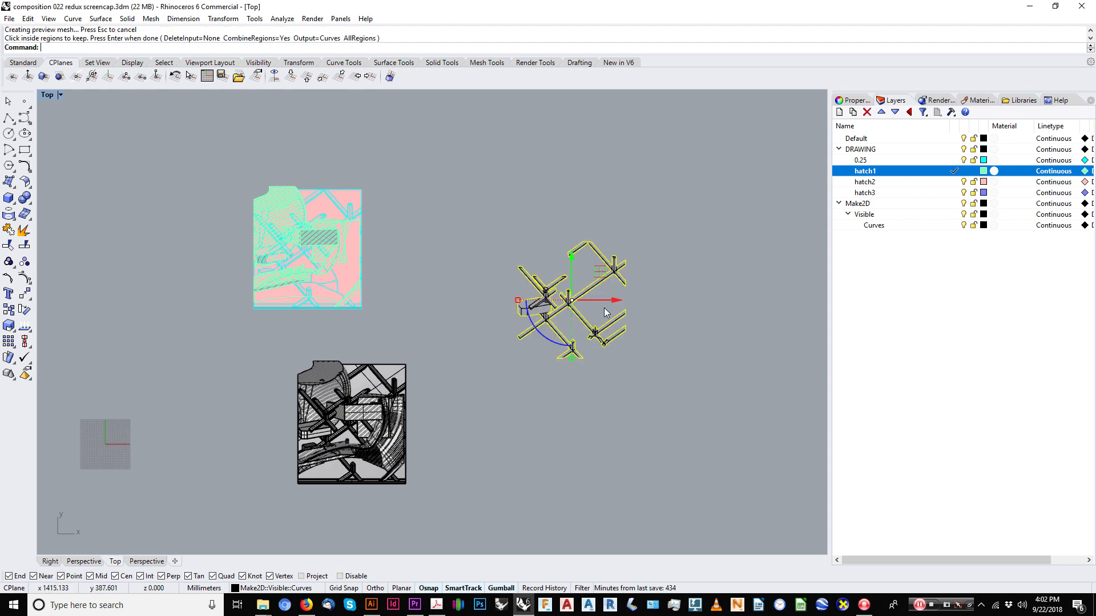
{"action": "scroll", "coordinate": [604, 308], "scroll_direction": "down", "scroll_amount": 2}
{"action": "right_click_drag", "start_coordinate": [604, 308], "coordinate": [634, 319]}
Move the beam silhouette outlines left of the hatched drawing and delete the original Make2D linework.
{"action": "left_click_drag", "start_coordinate": [646, 313], "coordinate": [274, 313]}
{"action": "left_click_drag", "start_coordinate": [547, 241], "coordinate": [683, 390]}
{"action": "key", "text": "Delete"}
Assign the beam silhouette outline to the hatch3 layer.
{"action": "left_click", "coordinate": [243, 300]}
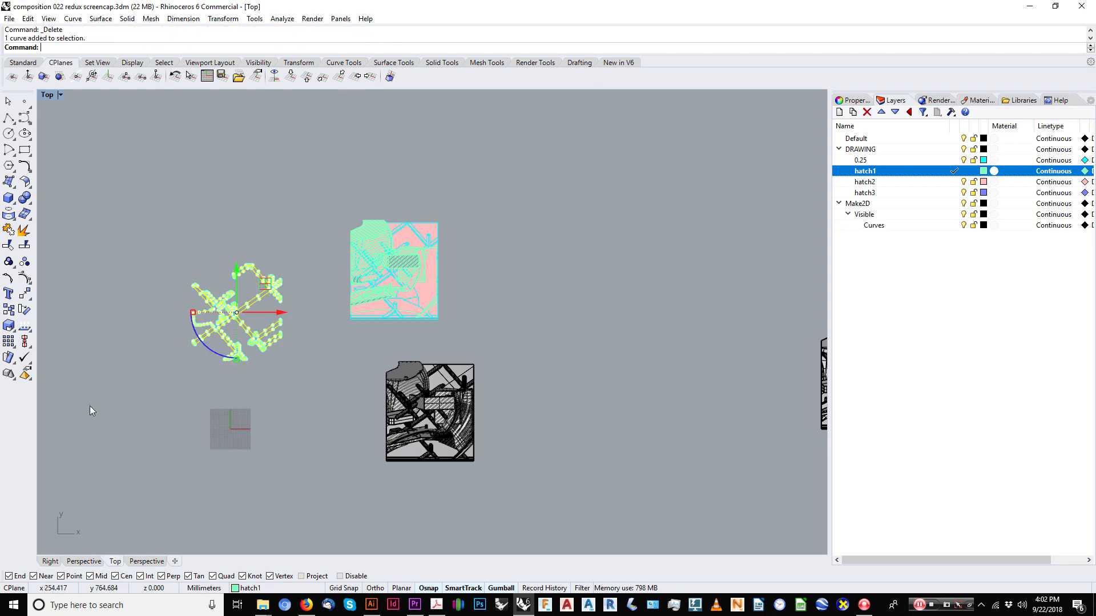
{"action": "right_click", "coordinate": [877, 193]}
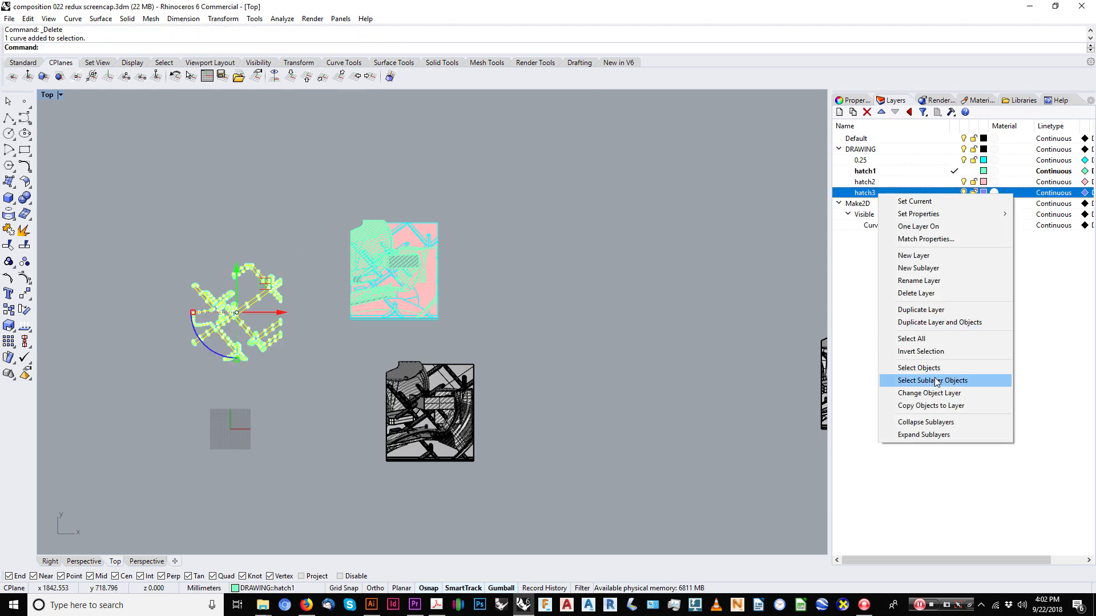
{"action": "left_click", "coordinate": [919, 394]}
Fill the beam silhouette outline with a hatch and delete its boundary curves.
{"action": "right_click_drag", "start_coordinate": [412, 316], "coordinate": [415, 302]}
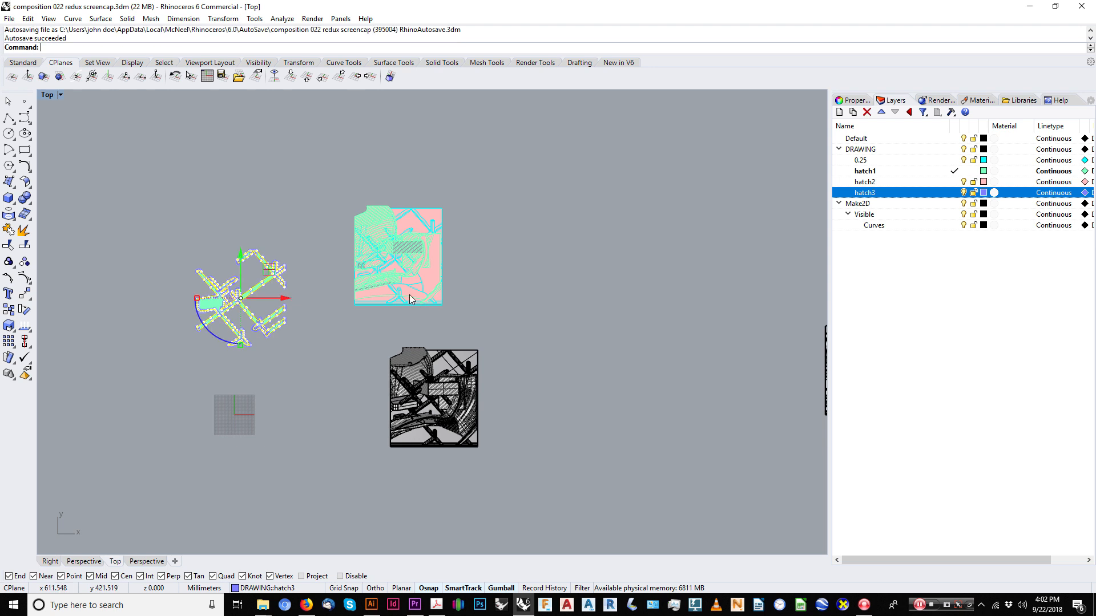
{"action": "key", "text": "Delete"}
Select the solid beam hatches and assign them to the hatch3 layer.
{"action": "left_click_drag", "start_coordinate": [255, 301], "coordinate": [218, 428]}
{"action": "scroll", "coordinate": [226, 298], "scroll_direction": "up", "scroll_amount": 5}
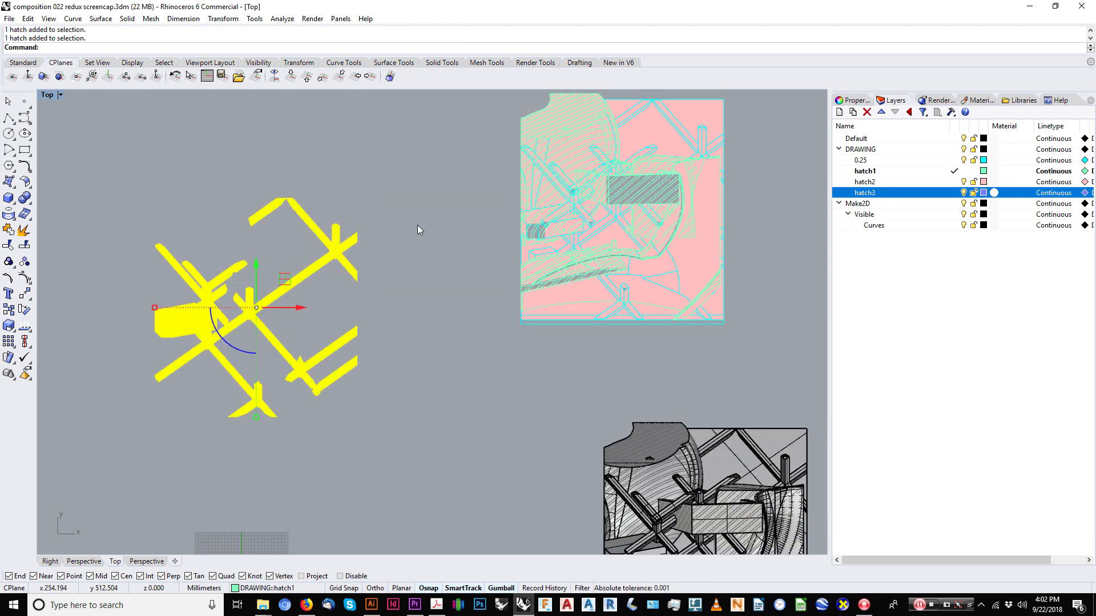
{"action": "right_click", "coordinate": [889, 199]}
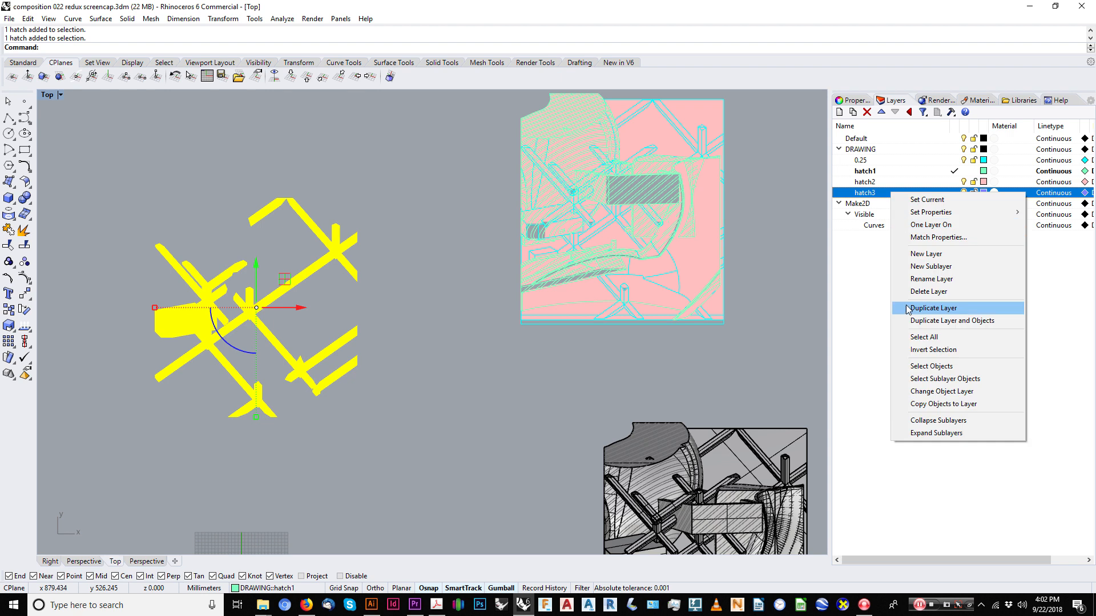
Assign the selected beam-shaped hatch to the hatch3 layer and move it onto the drawing, aligning its lower-left beam end with the matching linework endpoint.
{"action": "left_click", "coordinate": [924, 380]}
{"action": "right_click_drag", "start_coordinate": [451, 296], "coordinate": [432, 297]}
{"action": "type", "text": "m"}
{"action": "key", "text": "Return"}
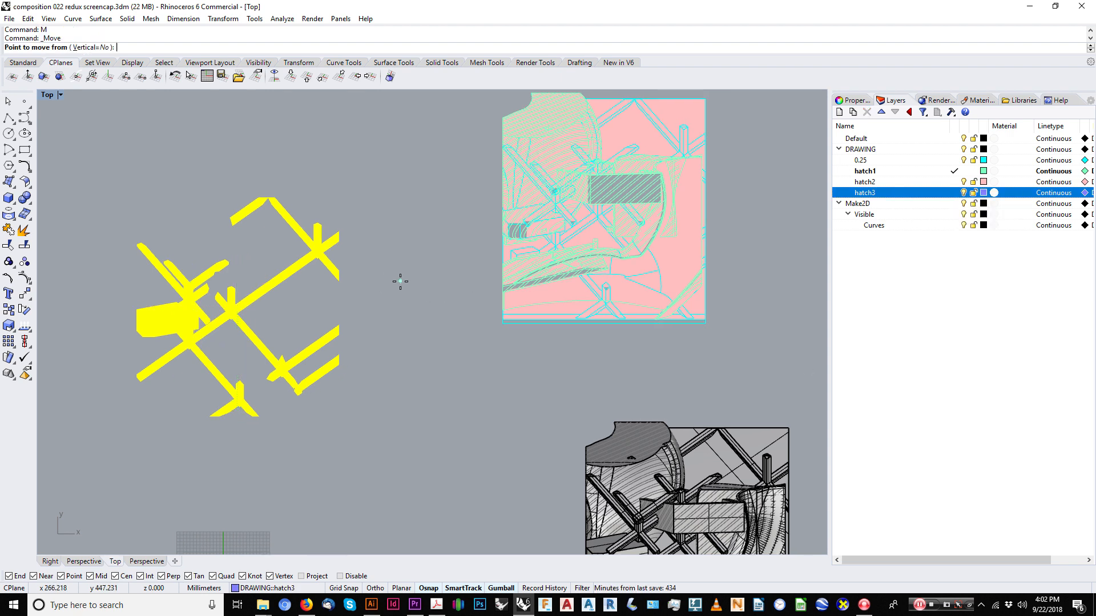
{"action": "left_click", "coordinate": [143, 386]}
{"action": "scroll", "coordinate": [484, 286], "scroll_direction": "up", "scroll_amount": 5}
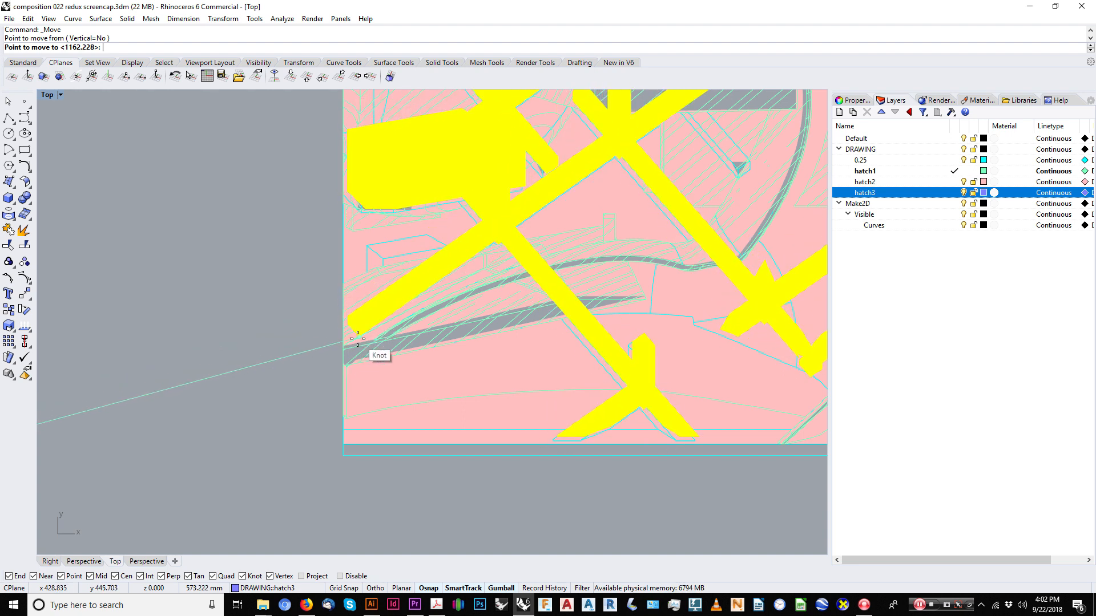
{"action": "scroll", "coordinate": [356, 328], "scroll_direction": "down", "scroll_amount": 3}
{"action": "right_click_drag", "start_coordinate": [356, 328], "coordinate": [344, 382]}
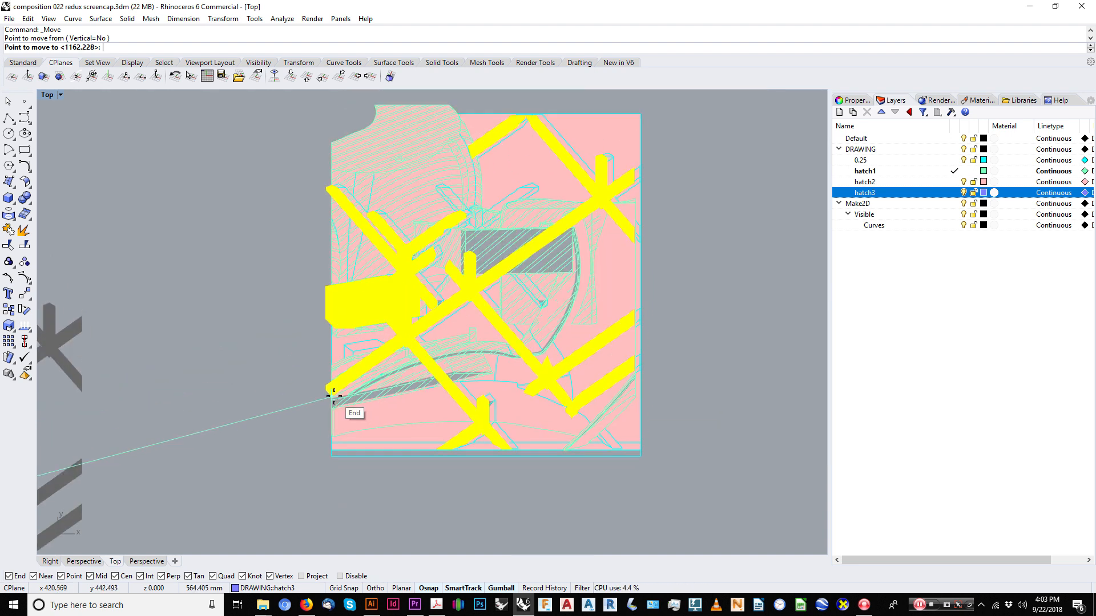
{"action": "scroll", "coordinate": [617, 190], "scroll_direction": "up", "scroll_amount": 5}
{"action": "left_click", "coordinate": [640, 183]}
{"action": "scroll", "coordinate": [628, 170], "scroll_direction": "down", "scroll_amount": 8}
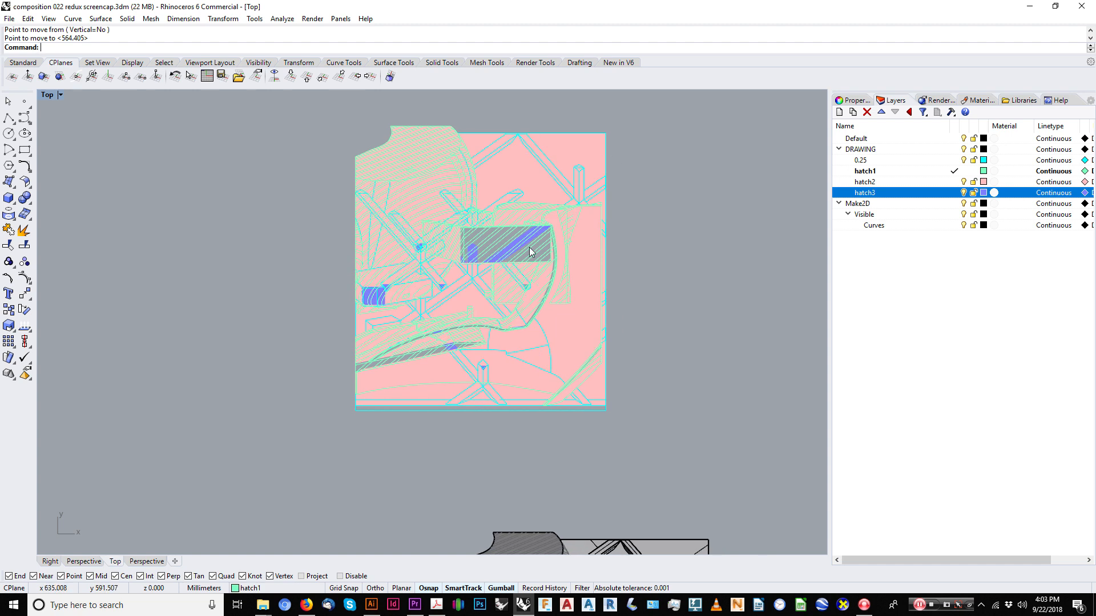
Select the beam hatch, the pink background hatch and the line hatch group in turn to examine how they overlap, then clear the selection.
{"action": "scroll", "coordinate": [529, 247], "scroll_direction": "up", "scroll_amount": 5}
{"action": "left_click", "coordinate": [529, 229]}
{"action": "scroll", "coordinate": [530, 229], "scroll_direction": "down", "scroll_amount": 5}
{"action": "right_click_drag", "start_coordinate": [534, 250], "coordinate": [512, 277]}
{"action": "scroll", "coordinate": [517, 211], "scroll_direction": "up", "scroll_amount": 3}
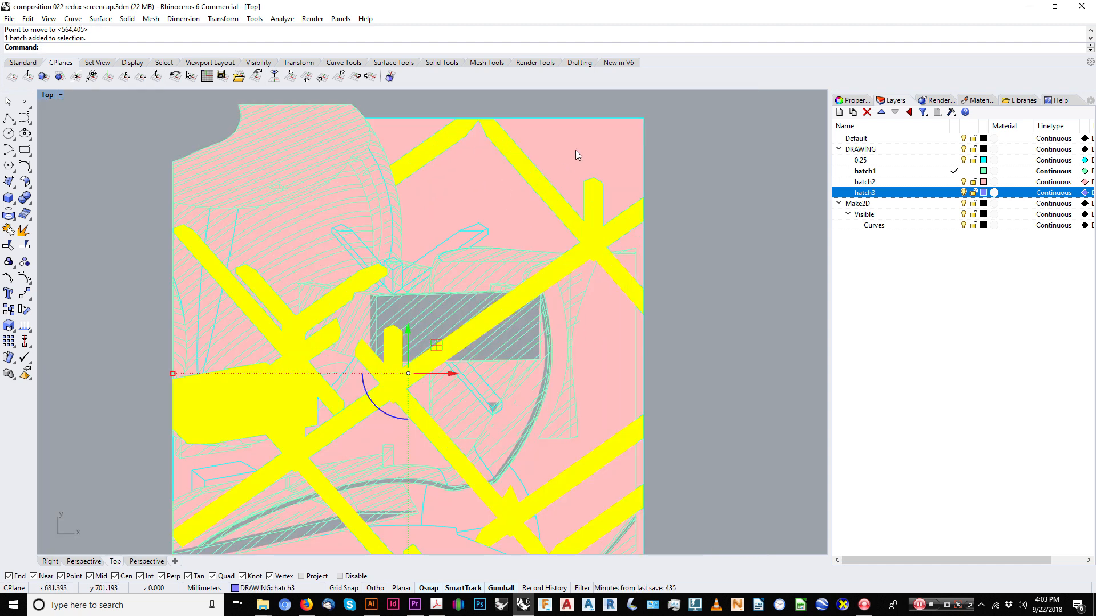
{"action": "left_click", "coordinate": [575, 149]}
{"action": "key", "text": "Escape"}
{"action": "left_click", "coordinate": [365, 216]}
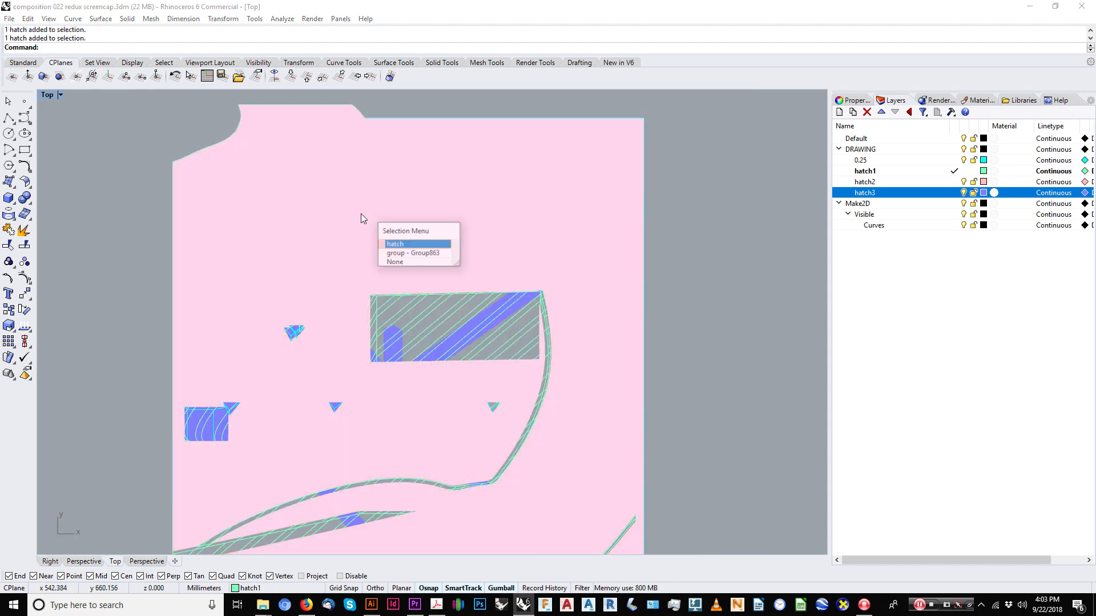
{"action": "left_click", "coordinate": [391, 246]}
{"action": "scroll", "coordinate": [391, 246], "scroll_direction": "down", "scroll_amount": 3}
{"action": "right_click_drag", "start_coordinate": [391, 243], "coordinate": [385, 200]}
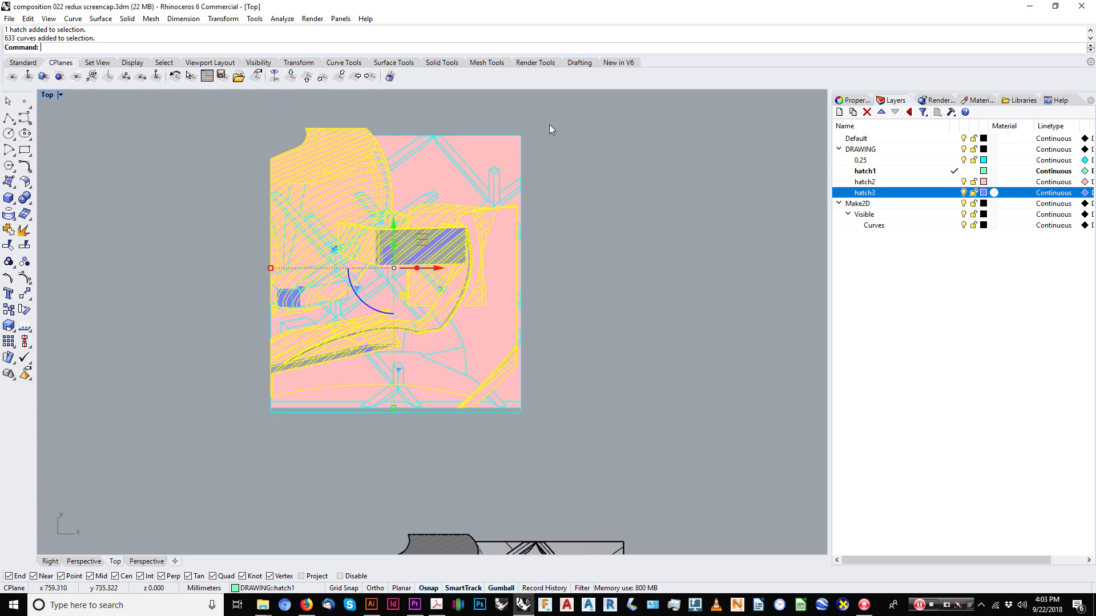
{"action": "left_click", "coordinate": [549, 124]}
{"action": "scroll", "coordinate": [549, 124], "scroll_direction": "down", "scroll_amount": 8}
{"action": "right_click_drag", "start_coordinate": [549, 124], "coordinate": [455, 163]}
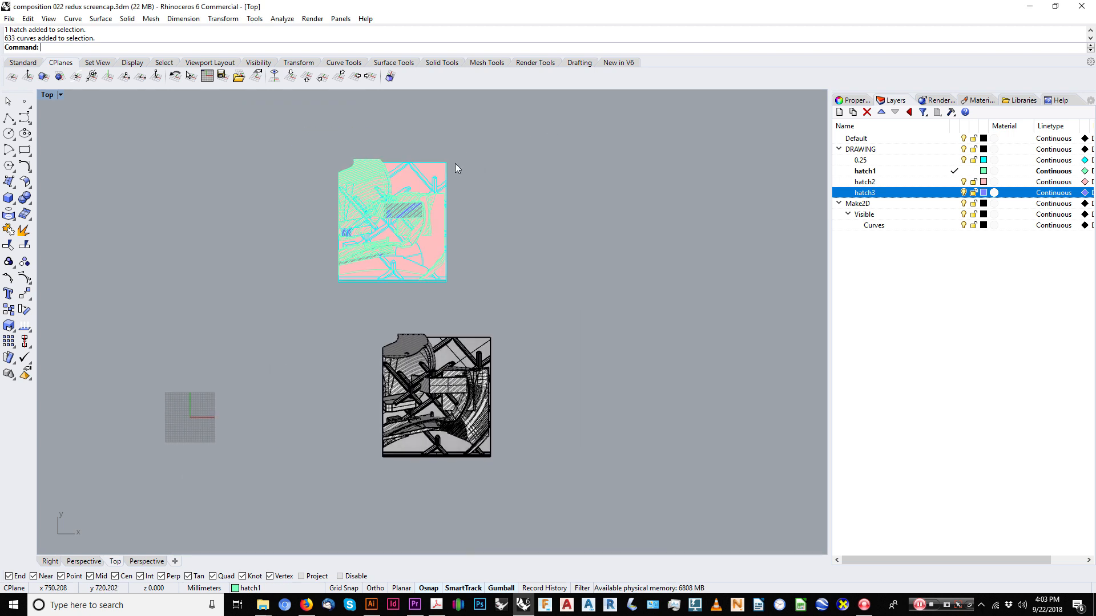
Orbit the layered hatch drawing in a Perspective view to examine how the coplanar hatches overlap.
{"action": "scroll", "coordinate": [394, 201], "scroll_direction": "up", "scroll_amount": 6}
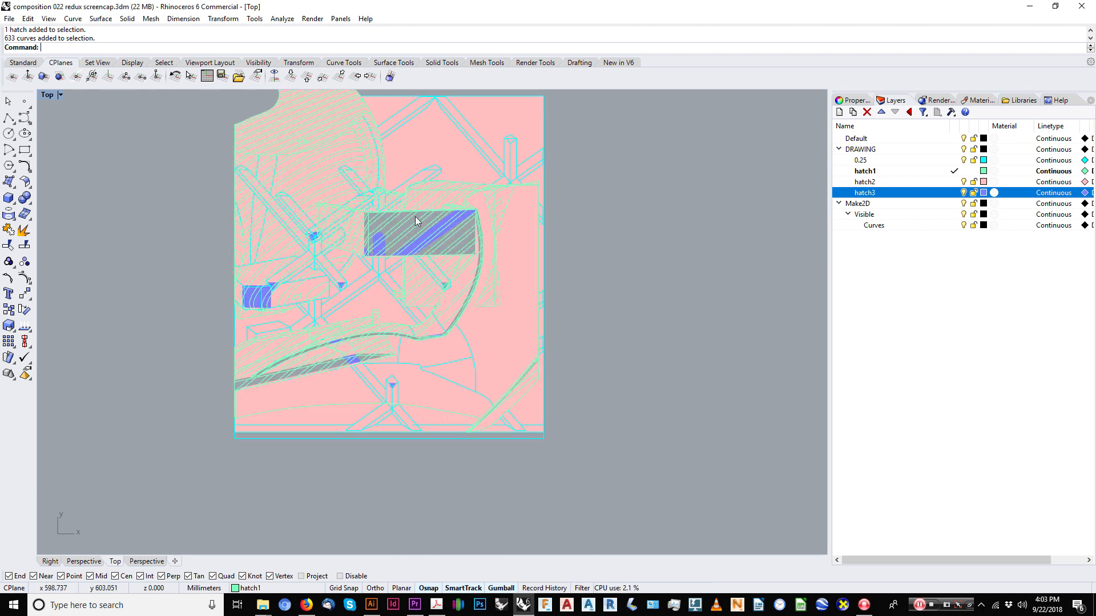
{"action": "right_click_drag", "start_coordinate": [416, 217], "coordinate": [402, 222]}
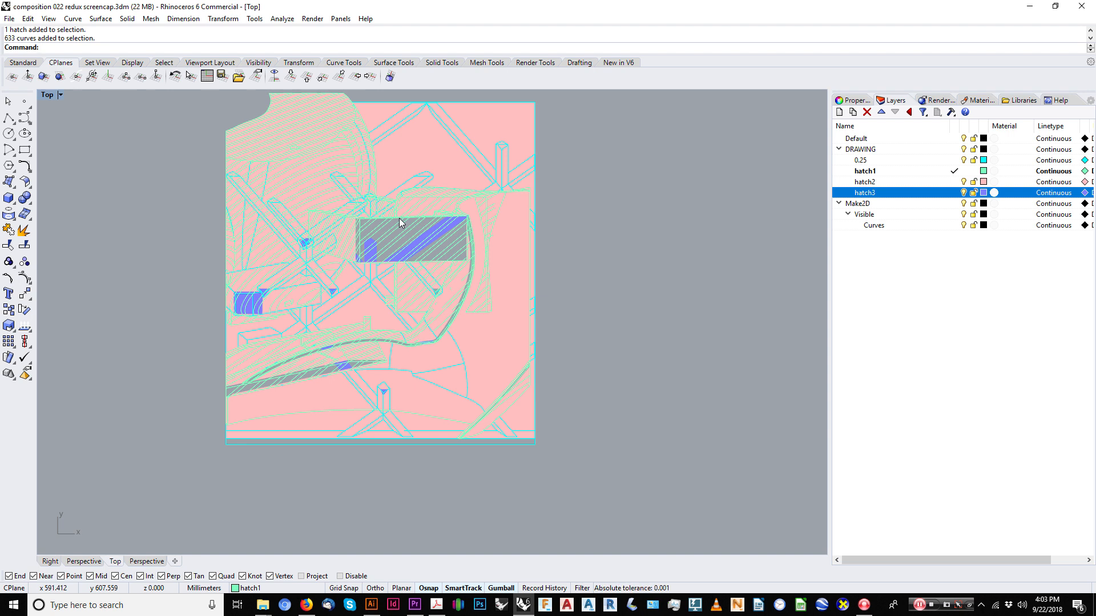
{"action": "scroll", "coordinate": [401, 212], "scroll_direction": "down", "scroll_amount": 3}
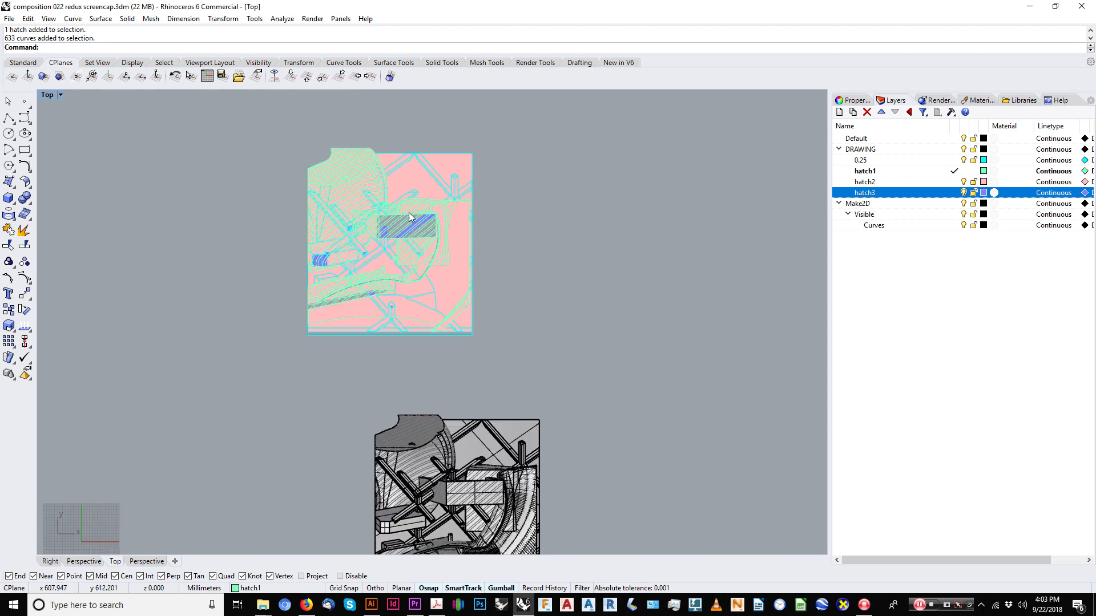
{"action": "middle_click", "coordinate": [441, 271]}
{"action": "left_click", "coordinate": [446, 268]}
{"action": "mouse_move", "coordinate": [447, 268]}
{"action": "right_mouse_down"}
{"action": "mouse_move", "coordinate": [422, 257]}
{"action": "mouse_move", "coordinate": [399, 348]}
{"action": "mouse_move", "coordinate": [316, 296]}
{"action": "mouse_move", "coordinate": [232, 311]}
{"action": "mouse_move", "coordinate": [233, 239]}
{"action": "mouse_move", "coordinate": [401, 245]}
{"action": "mouse_move", "coordinate": [287, 291]}
{"action": "right_mouse_up"}
{"action": "mouse_move", "coordinate": [378, 266]}
{"action": "right_mouse_down"}
{"action": "mouse_move", "coordinate": [338, 267]}
{"action": "mouse_move", "coordinate": [476, 363]}
{"action": "mouse_move", "coordinate": [319, 257]}
{"action": "mouse_move", "coordinate": [179, 283]}
{"action": "mouse_move", "coordinate": [206, 319]}
{"action": "mouse_move", "coordinate": [403, 465]}
{"action": "mouse_move", "coordinate": [523, 368]}
{"action": "right_mouse_up"}
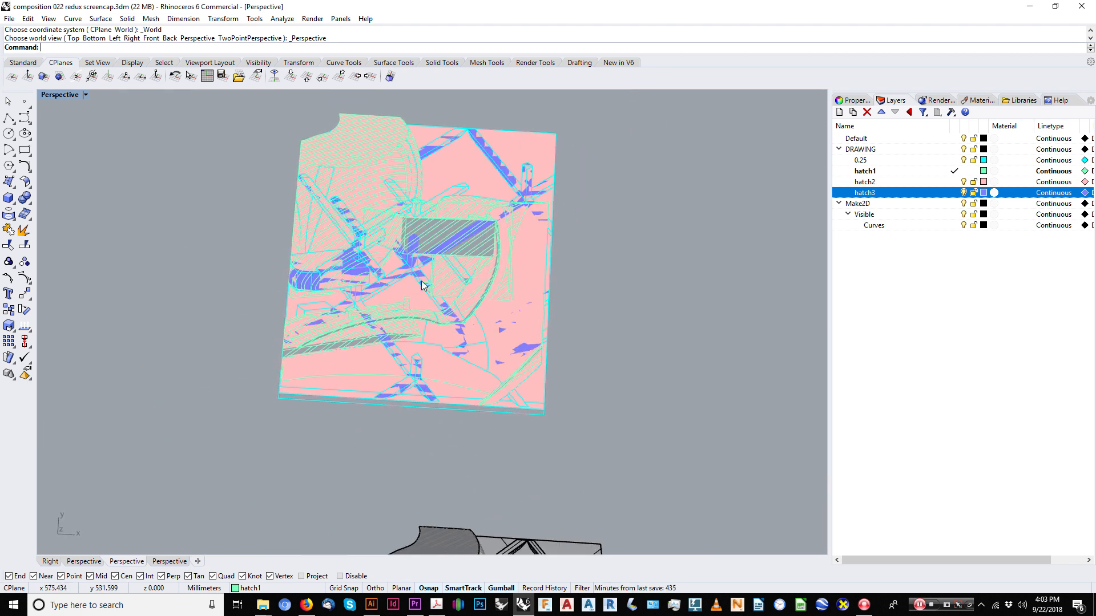
{"action": "scroll", "coordinate": [400, 211], "scroll_direction": "down", "scroll_amount": 5}
{"action": "right_click_drag", "start_coordinate": [420, 233], "coordinate": [491, 283], "text": "shift"}
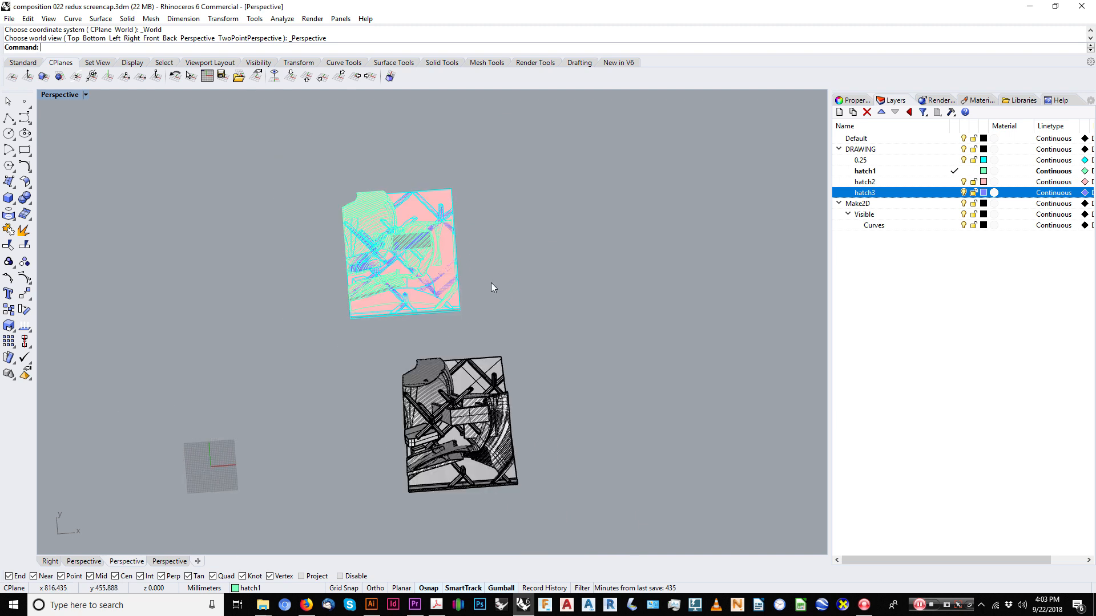
Return to the Top view framed on the shaded model and open the document's render properties.
{"action": "middle_click", "coordinate": [491, 283]}
{"action": "left_click", "coordinate": [485, 281]}
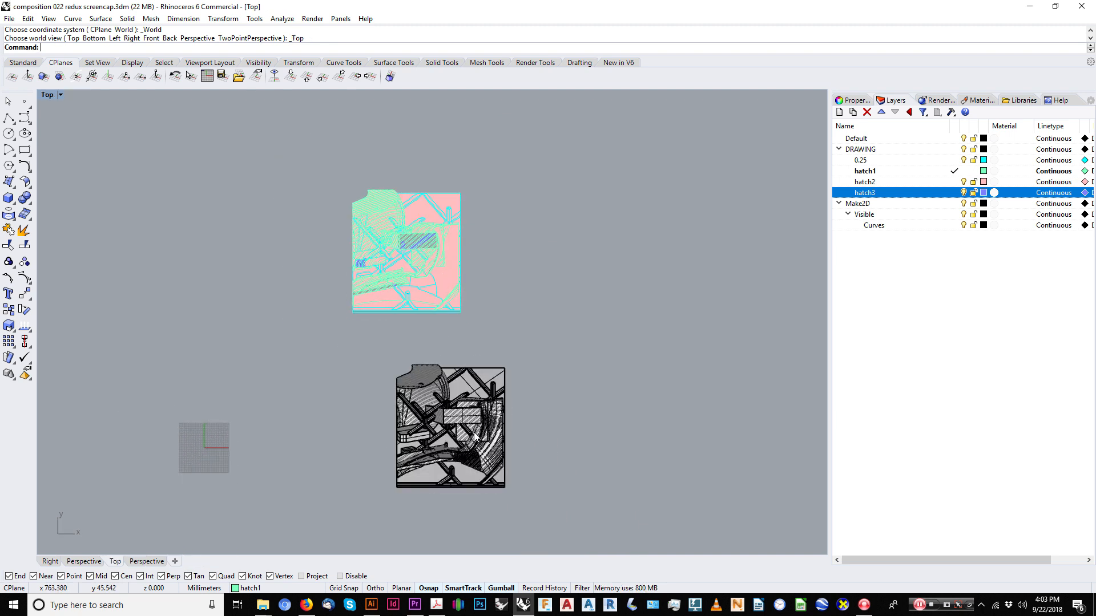
{"action": "right_click_drag", "start_coordinate": [473, 431], "coordinate": [471, 328]}
{"action": "scroll", "coordinate": [471, 324], "scroll_direction": "up", "scroll_amount": 10}
{"action": "right_click_drag", "start_coordinate": [497, 291], "coordinate": [499, 286]}
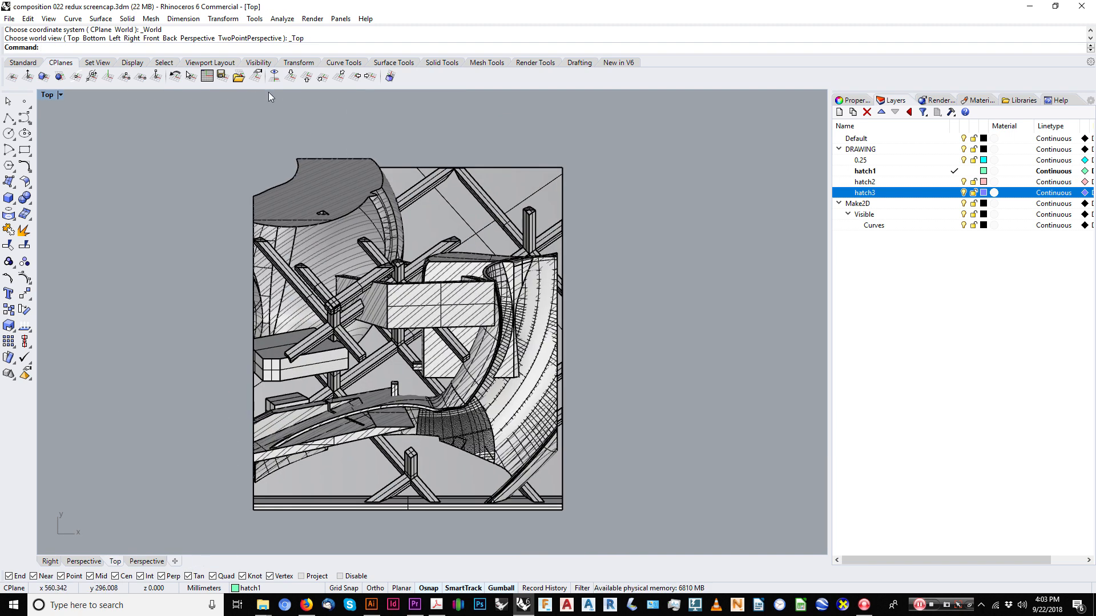
{"action": "left_click", "coordinate": [312, 18]}
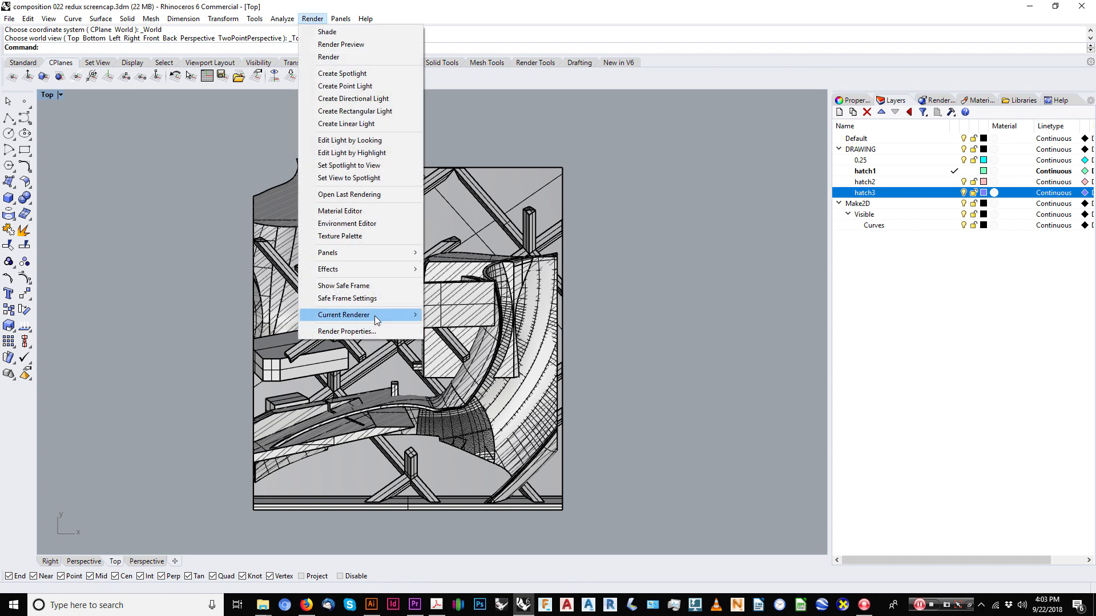
{"action": "left_click", "coordinate": [371, 331]}
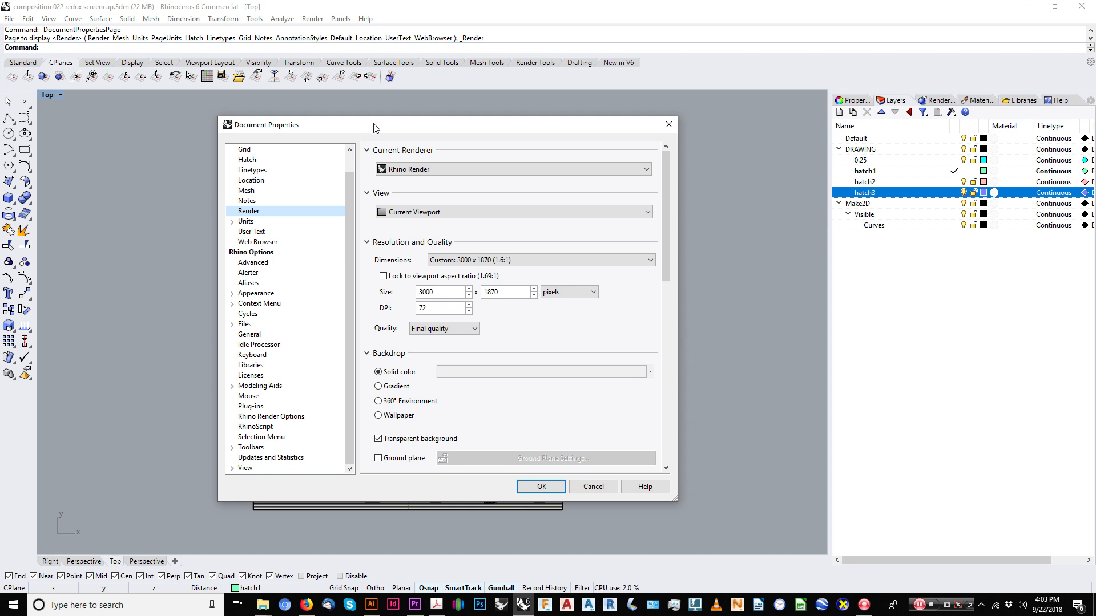
{"action": "left_click_drag", "start_coordinate": [376, 127], "coordinate": [442, 126]}
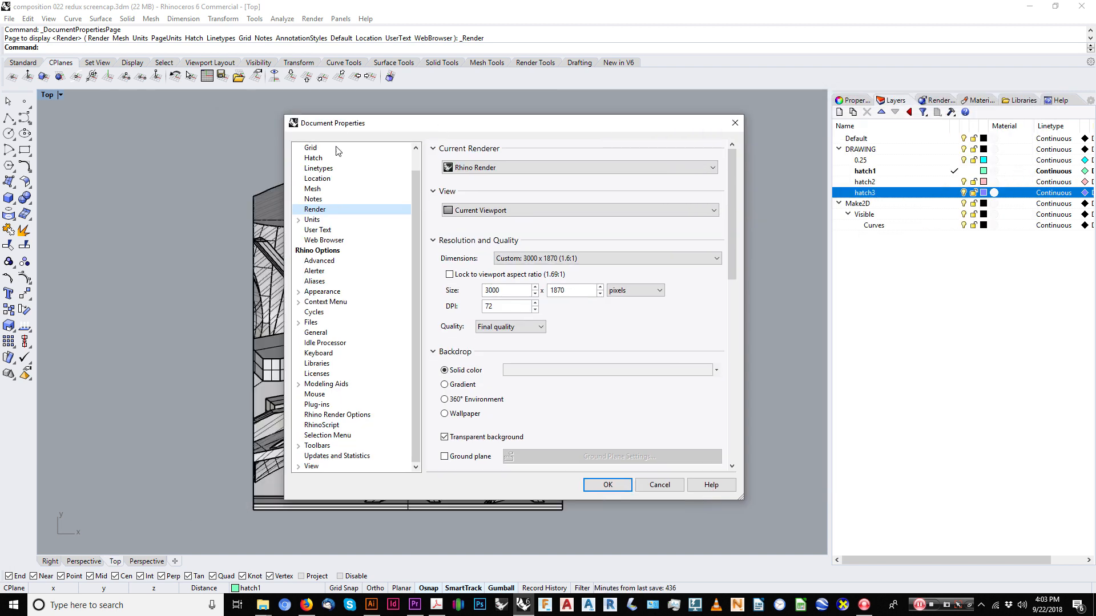
{"action": "scroll", "coordinate": [413, 187], "scroll_direction": "up", "scroll_amount": 1}
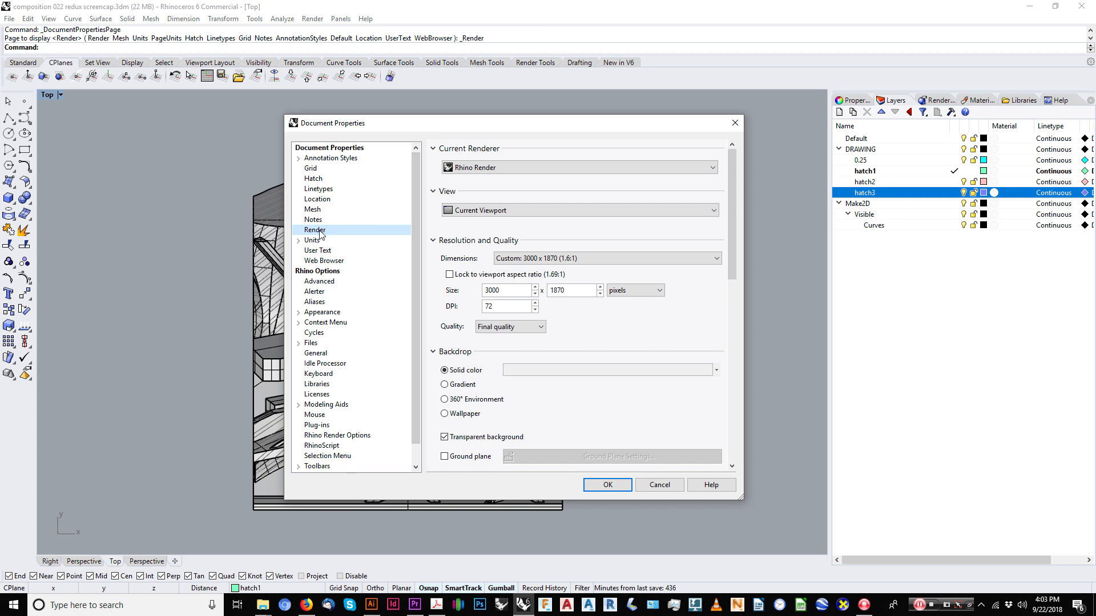
Examine the render dimensions, DPI, backdrop, lighting and wireframe settings.
{"action": "left_click", "coordinate": [594, 257]}
{"action": "left_click", "coordinate": [533, 267]}
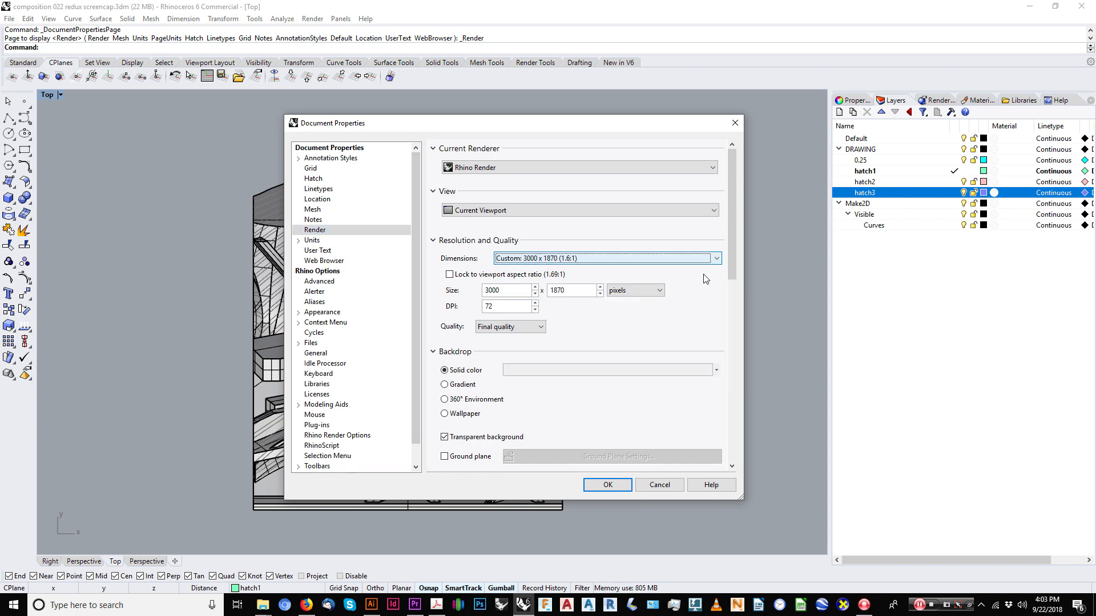
{"action": "left_click_drag", "start_coordinate": [731, 241], "coordinate": [732, 266]}
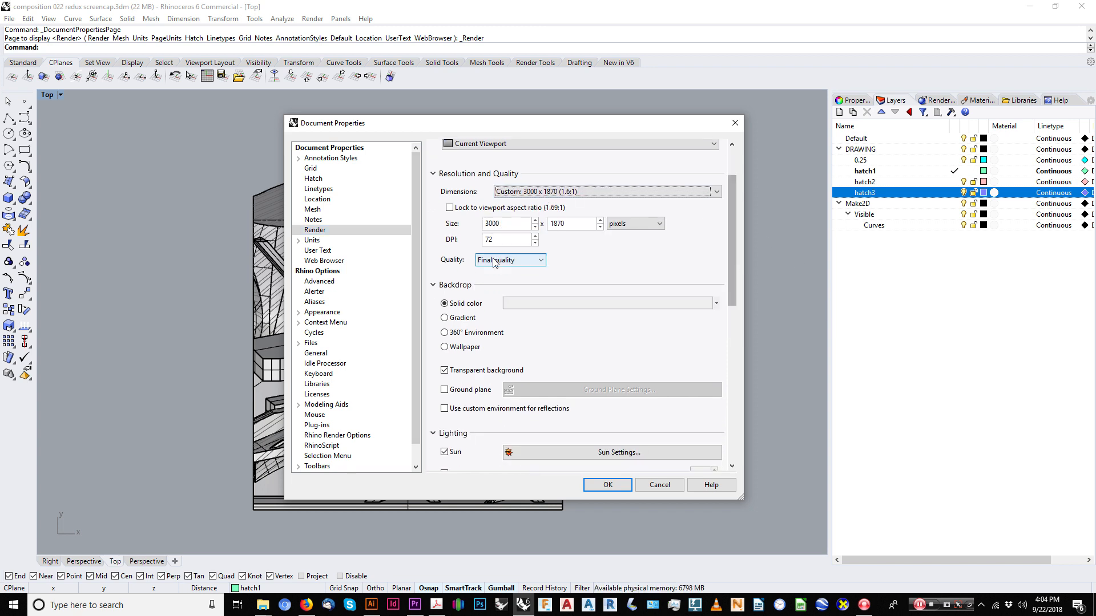
{"action": "left_click", "coordinate": [499, 239]}
{"action": "left_click", "coordinate": [506, 223]}
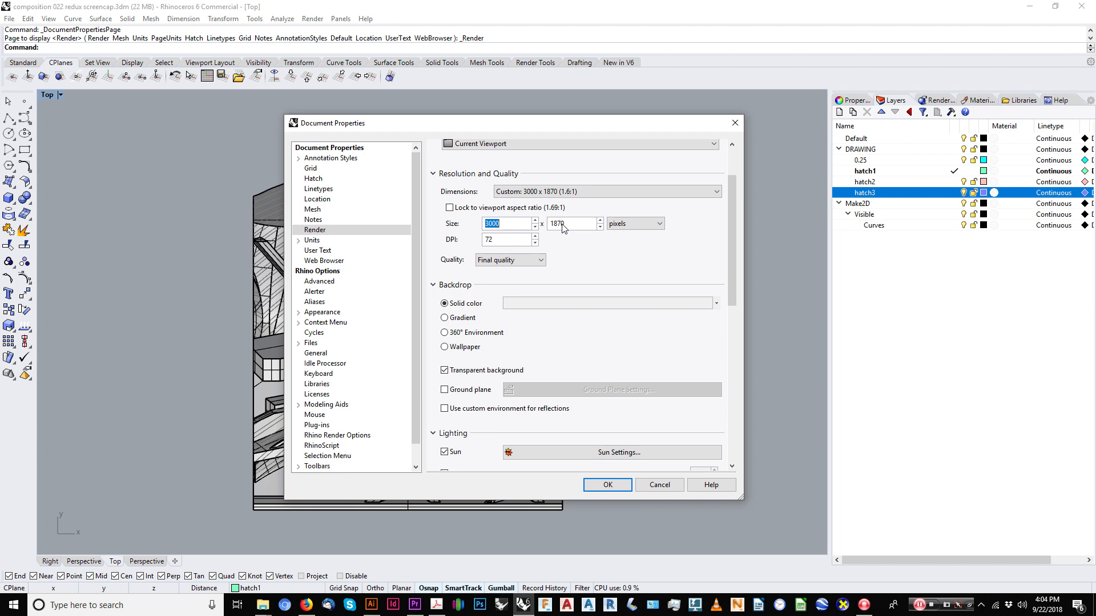
{"action": "left_click_drag", "start_coordinate": [731, 214], "coordinate": [729, 238]}
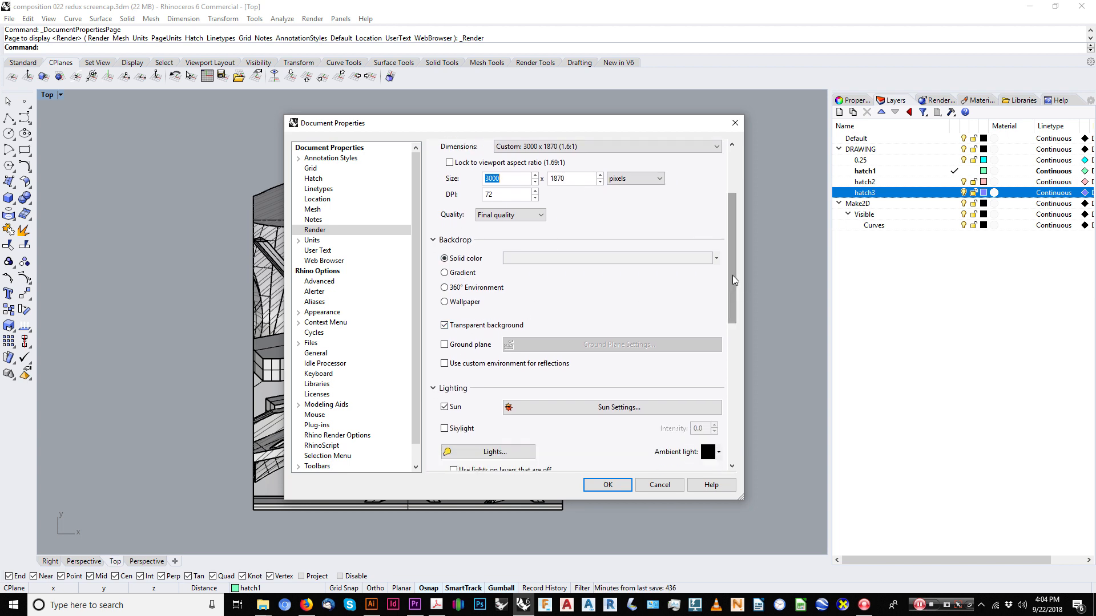
{"action": "left_click_drag", "start_coordinate": [733, 276], "coordinate": [727, 316]}
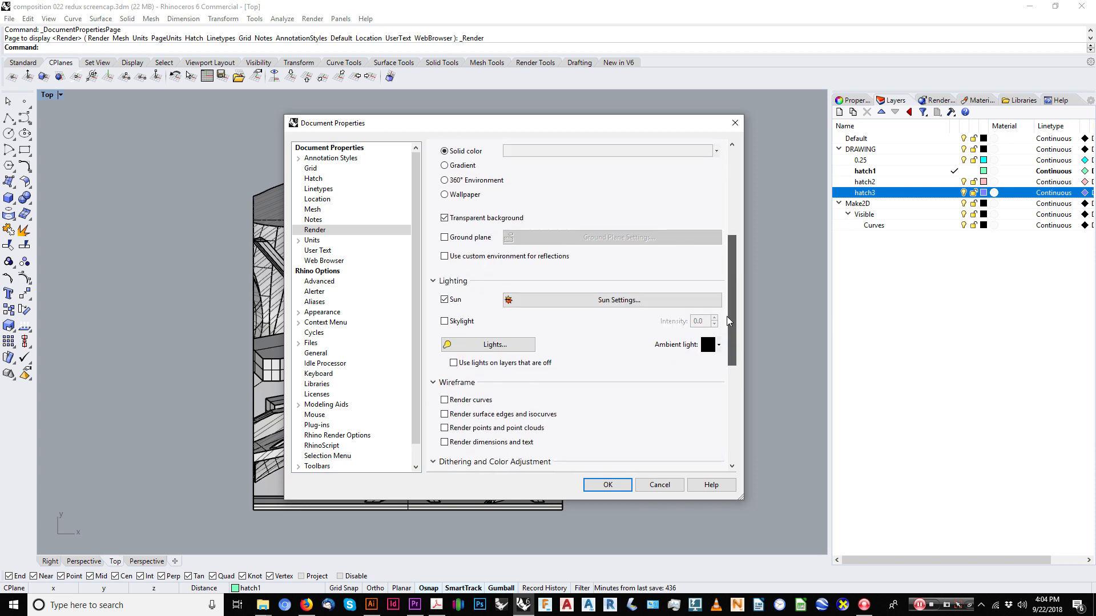
{"action": "scroll", "coordinate": [731, 261], "scroll_direction": "up", "scroll_amount": 3}
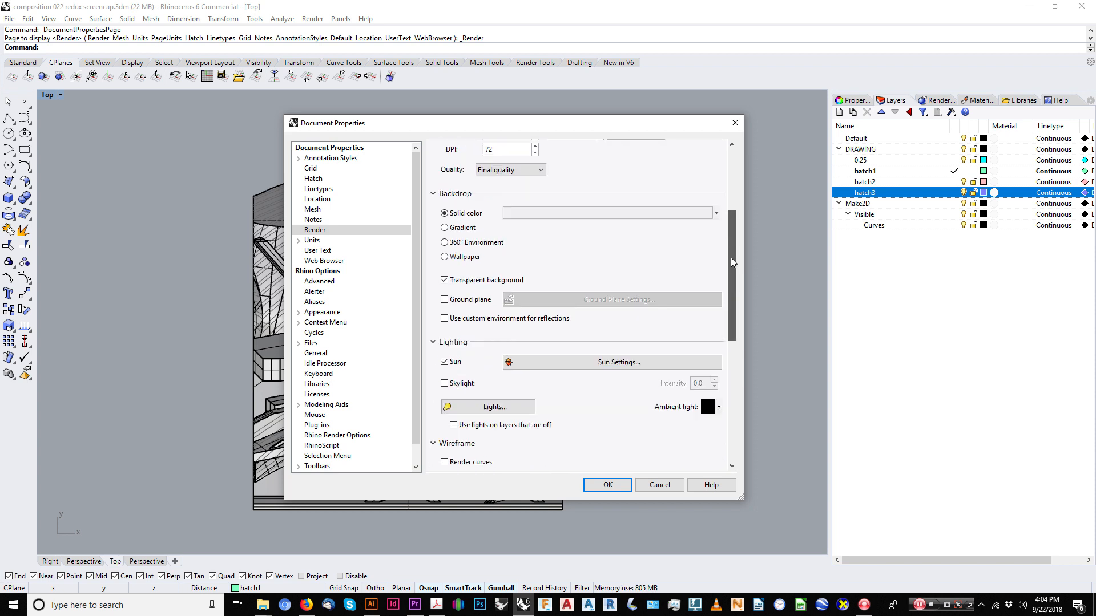
Open the sun settings and adjust the manual sun direction to an azimuth of 313.0°.
{"action": "left_click", "coordinate": [607, 370]}
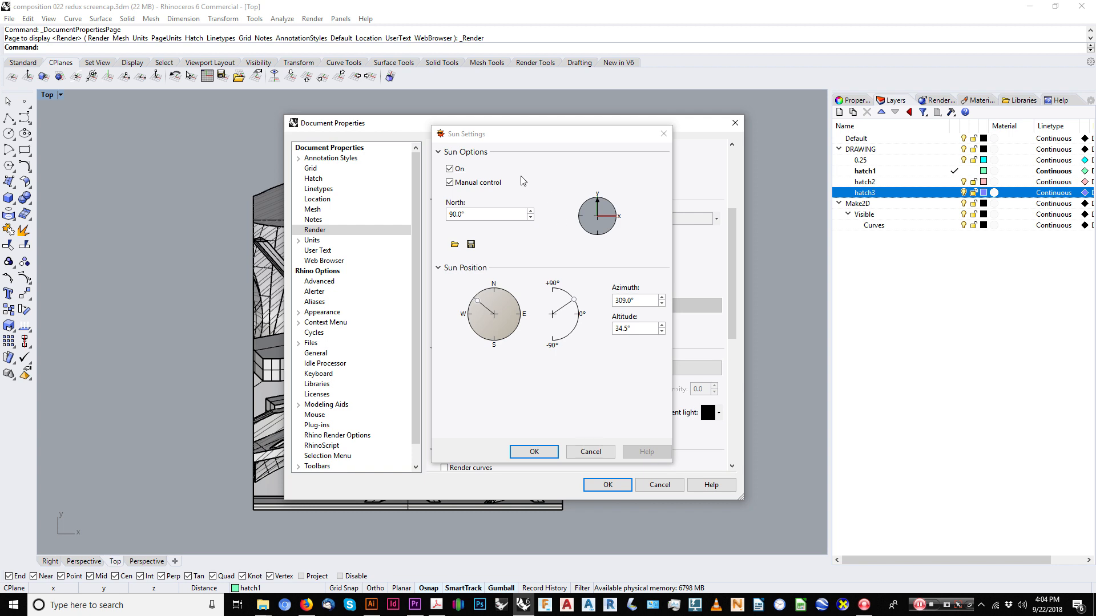
{"action": "left_click_drag", "start_coordinate": [480, 299], "coordinate": [476, 295]}
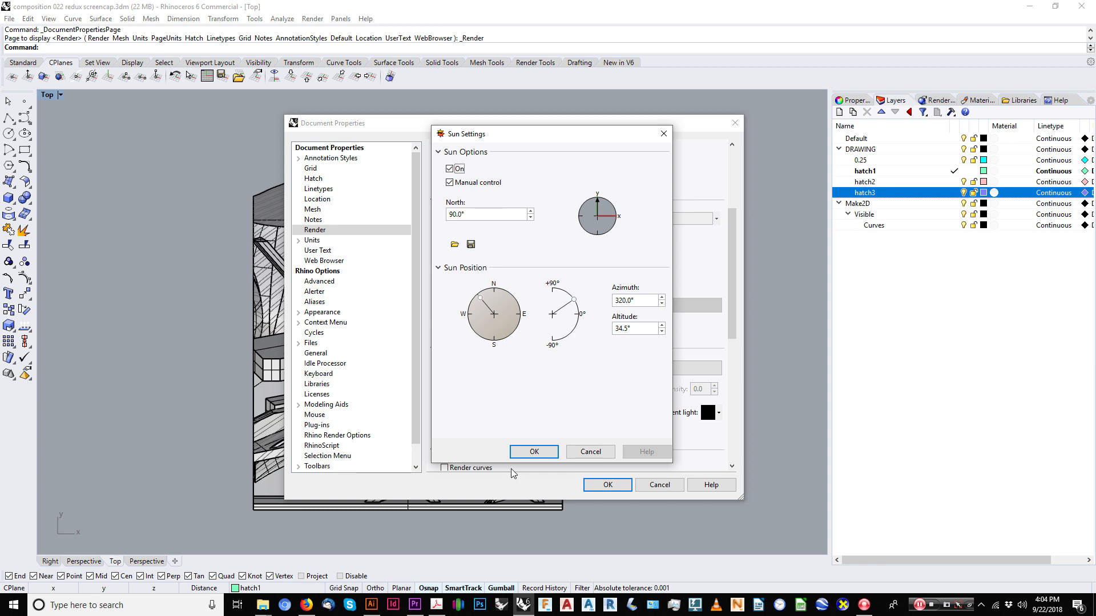
{"action": "left_click_drag", "start_coordinate": [481, 298], "coordinate": [525, 295]}
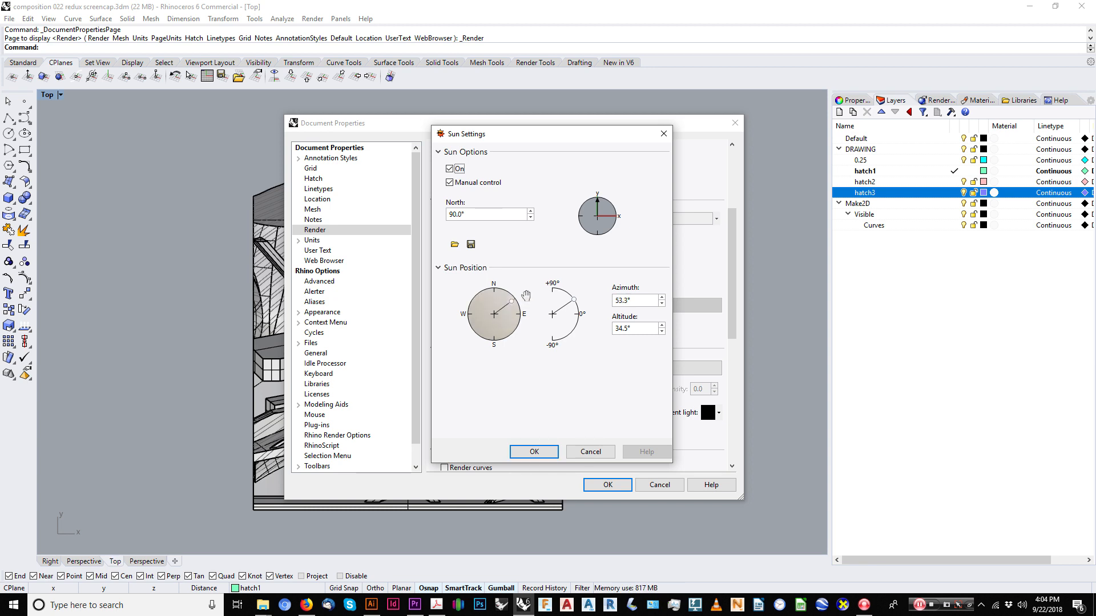
{"action": "left_click_drag", "start_coordinate": [508, 293], "coordinate": [478, 299]}
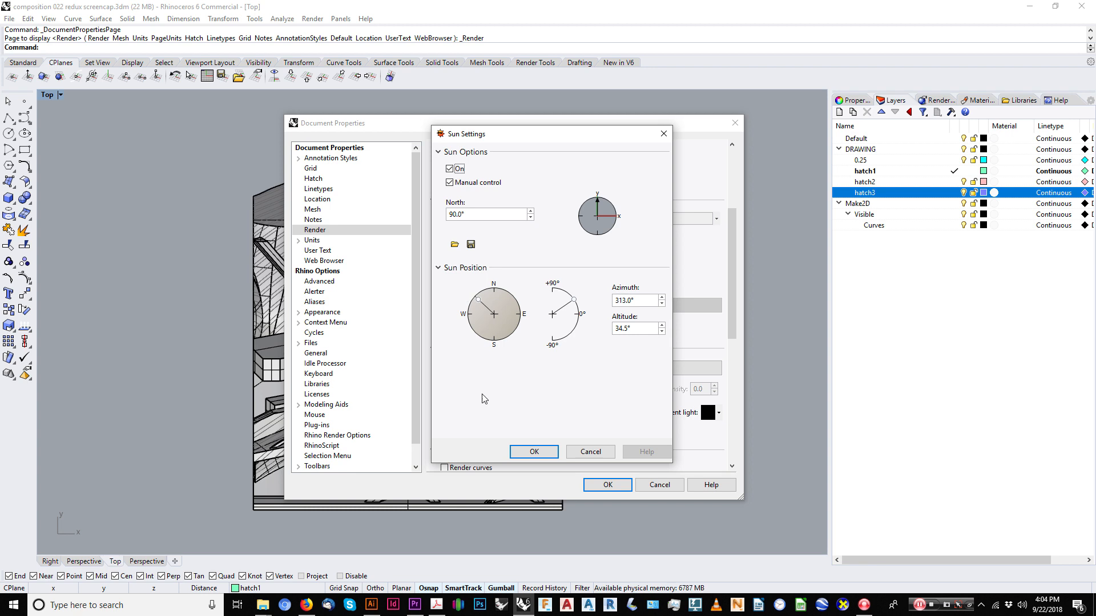
Turn off the sun's manual control to examine the date, time and location options, then turn it back on.
{"action": "left_click", "coordinate": [466, 182]}
{"action": "scroll", "coordinate": [654, 406], "scroll_direction": "down", "scroll_amount": 10}
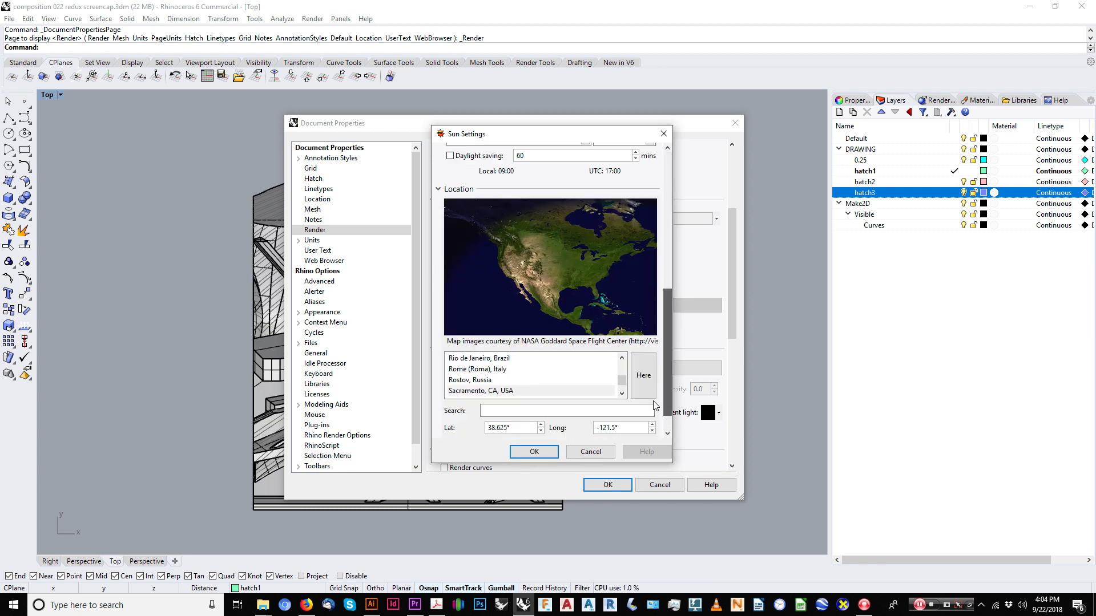
{"action": "scroll", "coordinate": [655, 406], "scroll_direction": "up", "scroll_amount": 10}
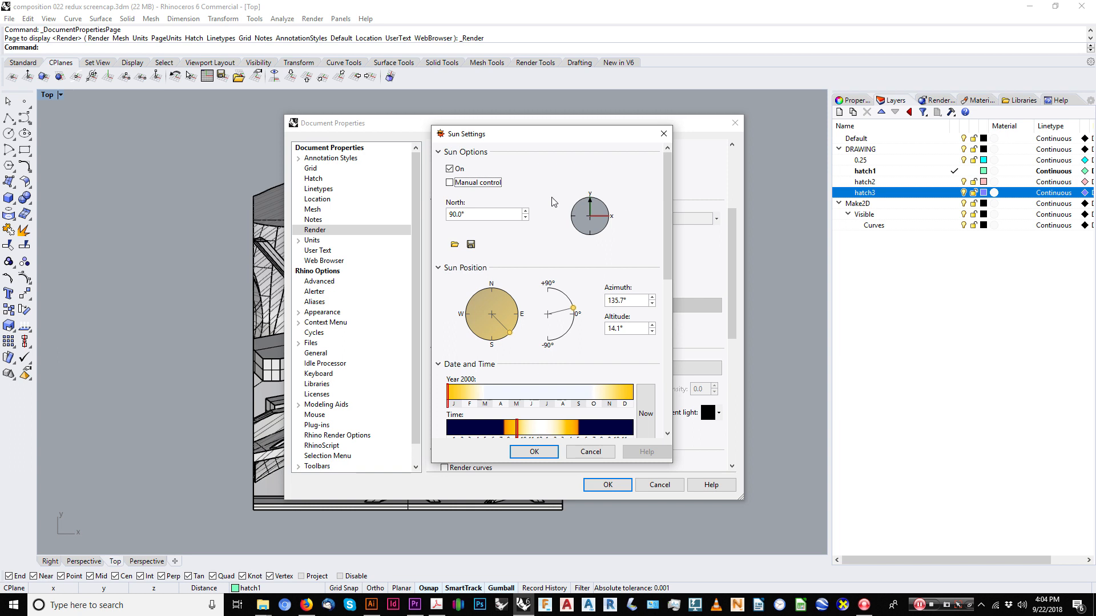
{"action": "left_click", "coordinate": [466, 183]}
Set the sun's azimuth to 302.3° and its altitude to 27.1°, and accept the sun settings.
{"action": "left_click_drag", "start_coordinate": [510, 333], "coordinate": [469, 303]}
{"action": "left_click_drag", "start_coordinate": [574, 308], "coordinate": [576, 303]}
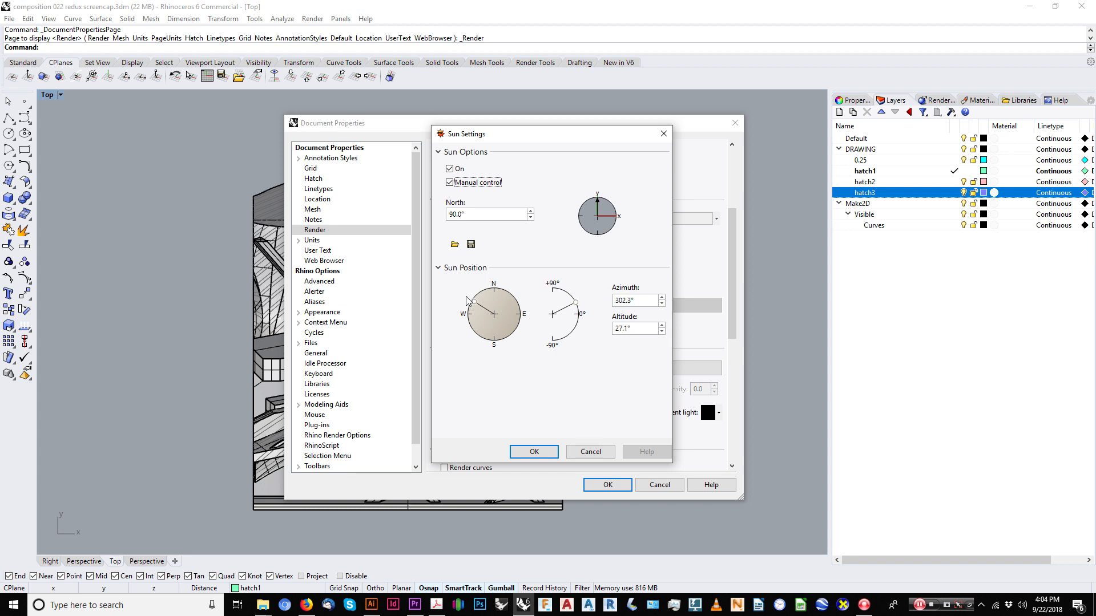
{"action": "left_click_drag", "start_coordinate": [552, 134], "coordinate": [654, 138]}
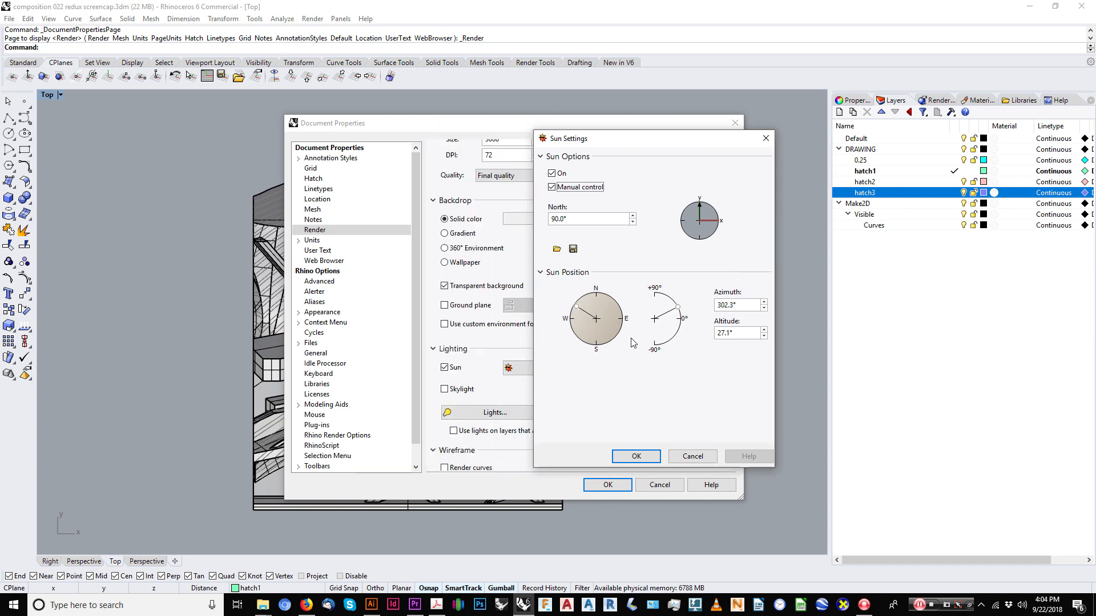
{"action": "left_click", "coordinate": [629, 458]}
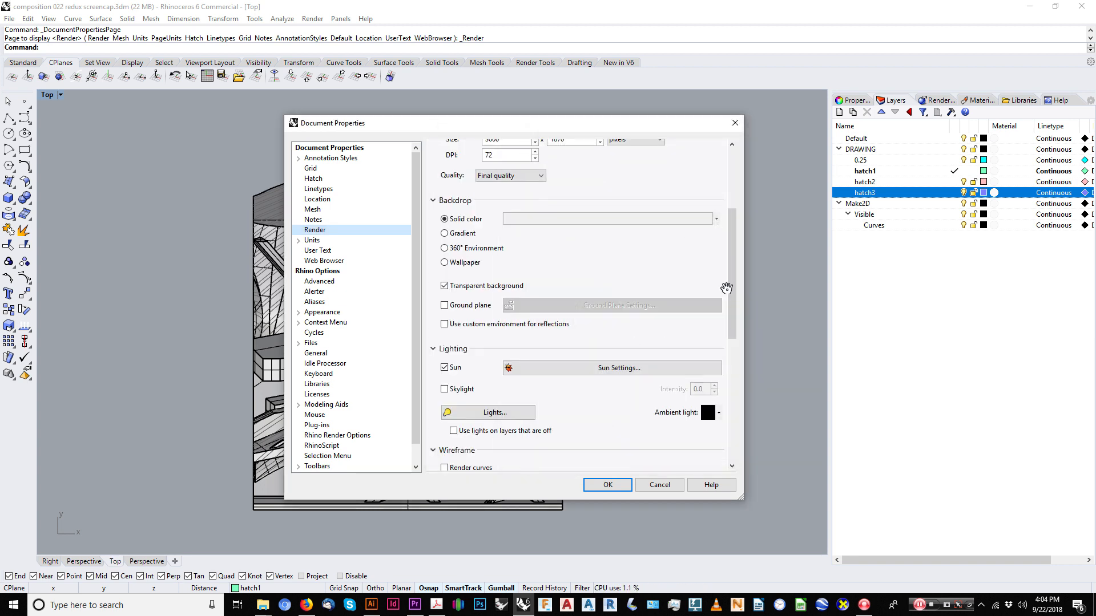
Examine the wireframe, dithering and advanced Rhino Render settings, and accept the document properties.
{"action": "scroll", "coordinate": [726, 288], "scroll_direction": "down", "scroll_amount": 8}
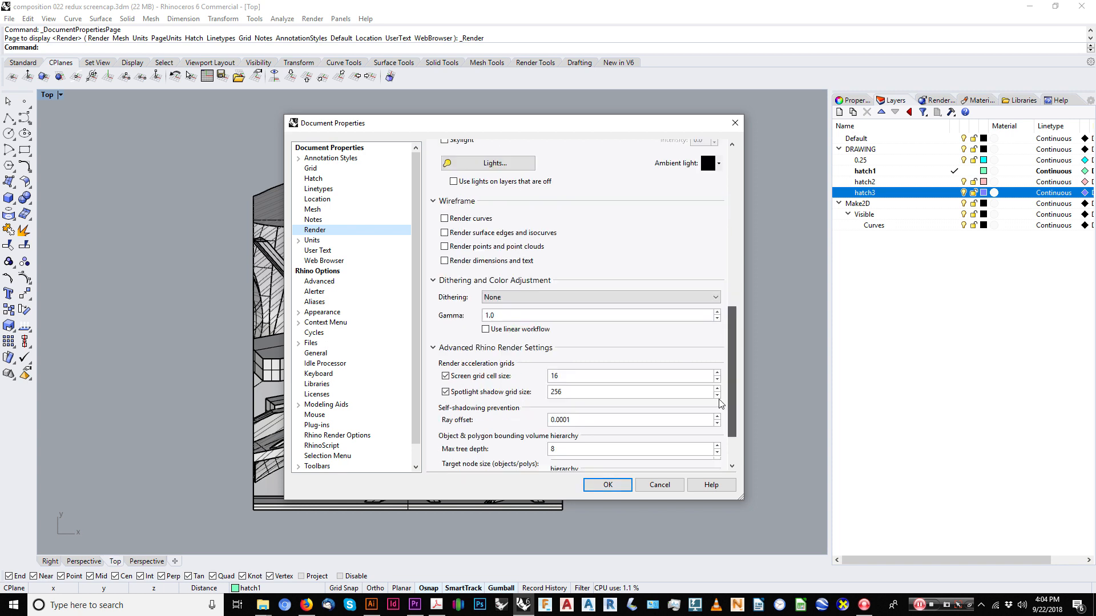
{"action": "scroll", "coordinate": [721, 403], "scroll_direction": "up", "scroll_amount": 8}
{"action": "left_click", "coordinate": [599, 486]}
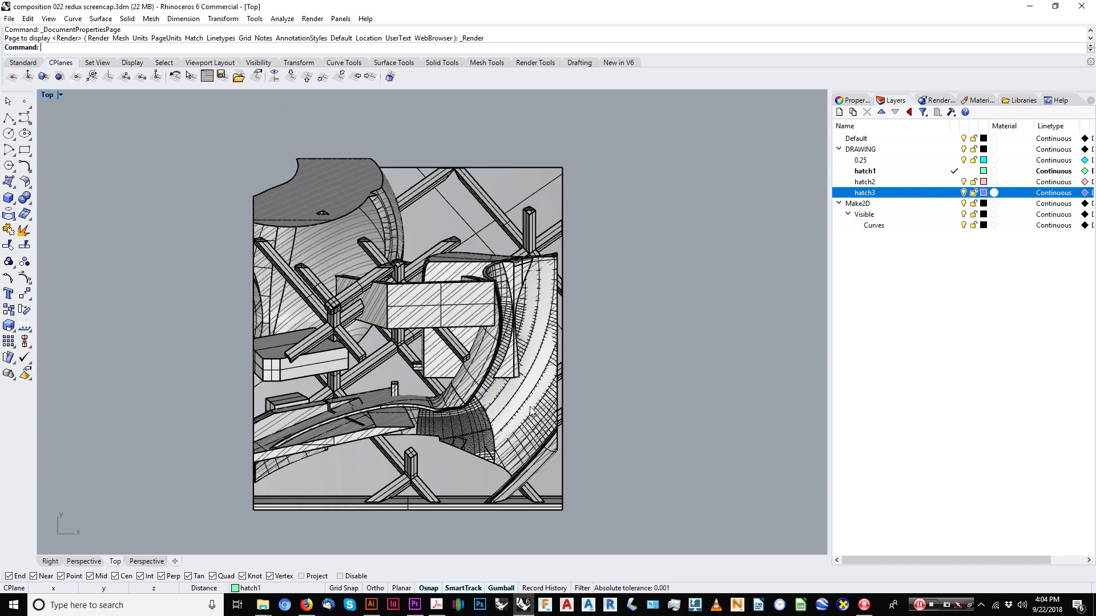
Select the whole composition model in the Top view, zoom to the selection and render it.
{"action": "scroll", "coordinate": [531, 410], "scroll_direction": "down", "scroll_amount": 2}
{"action": "key", "text": "Return"}
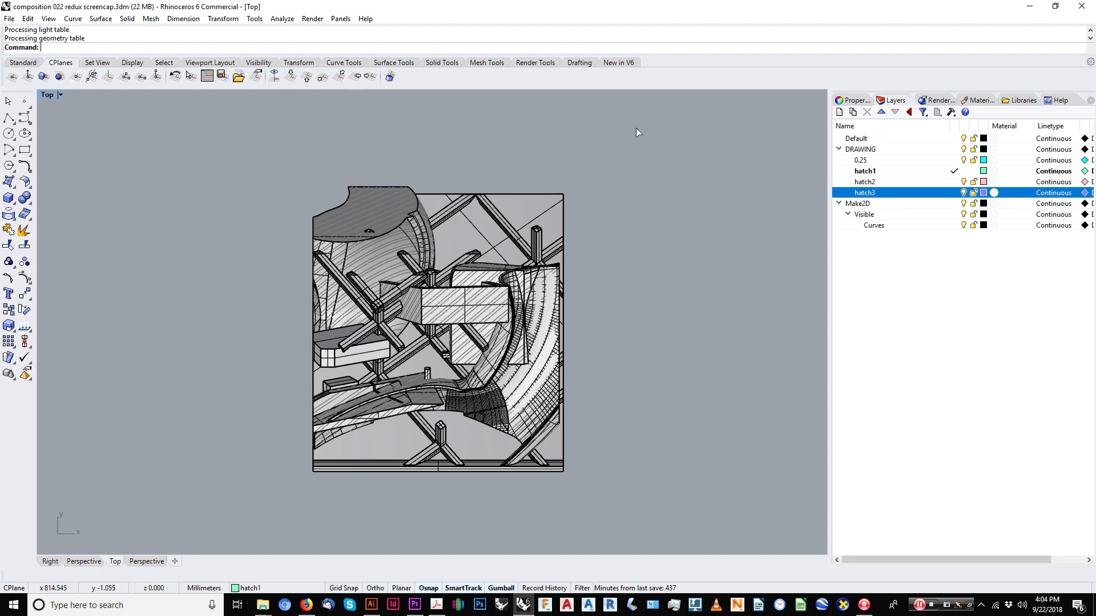
{"action": "left_click_drag", "start_coordinate": [624, 162], "coordinate": [193, 526]}
{"action": "type", "text": "zs"}
{"action": "key", "text": "Return"}
{"action": "type", "text": "Render"}
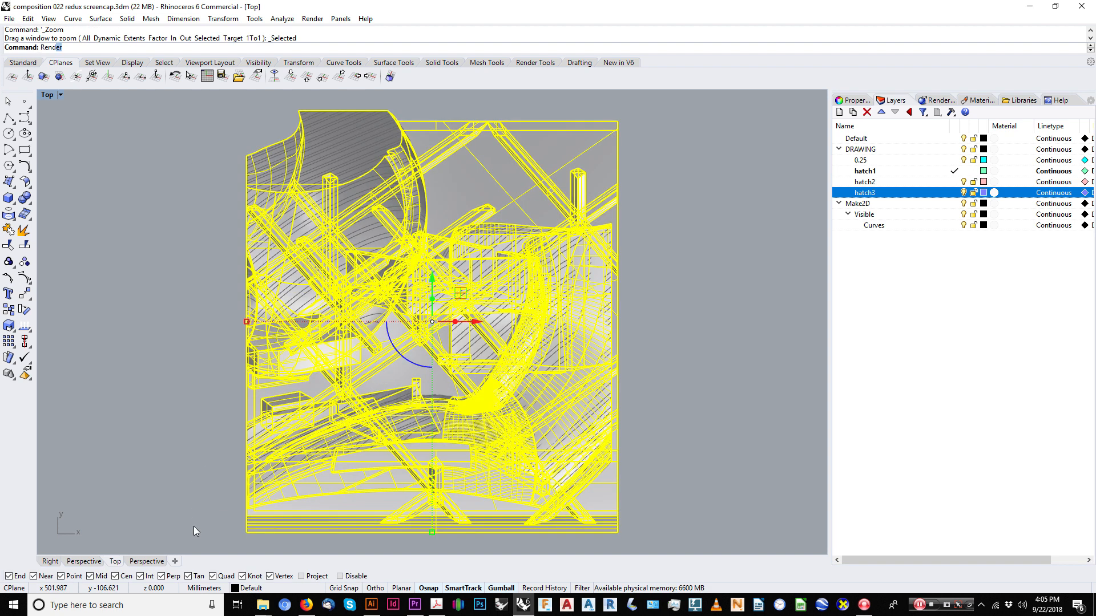
{"action": "key", "text": "Return"}
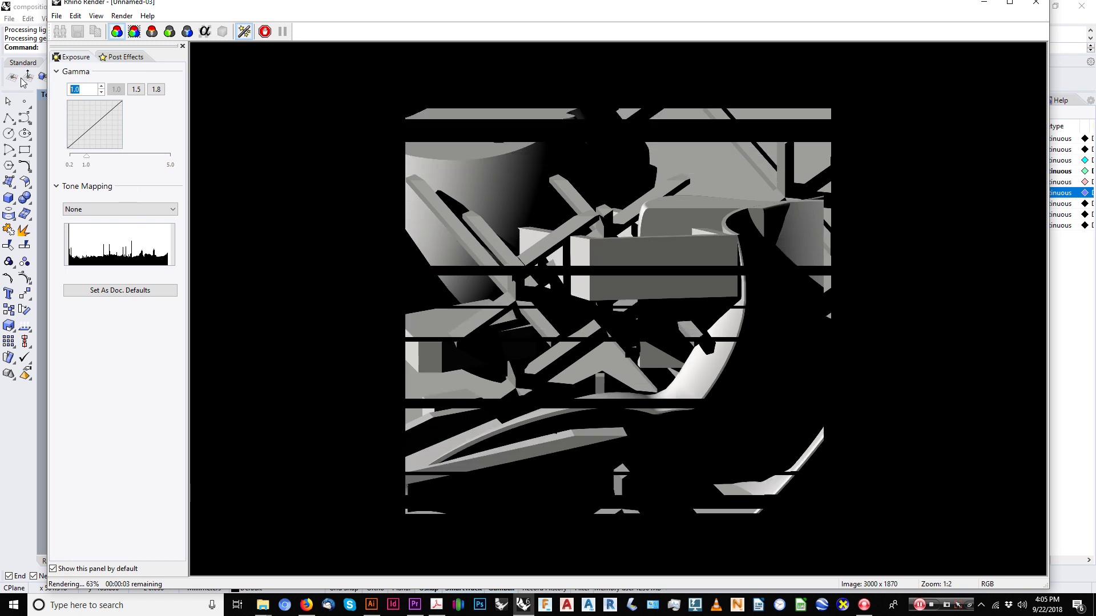
Set the render's gamma to 5.0 and maximise the render window.
{"action": "type", "text": "5"}
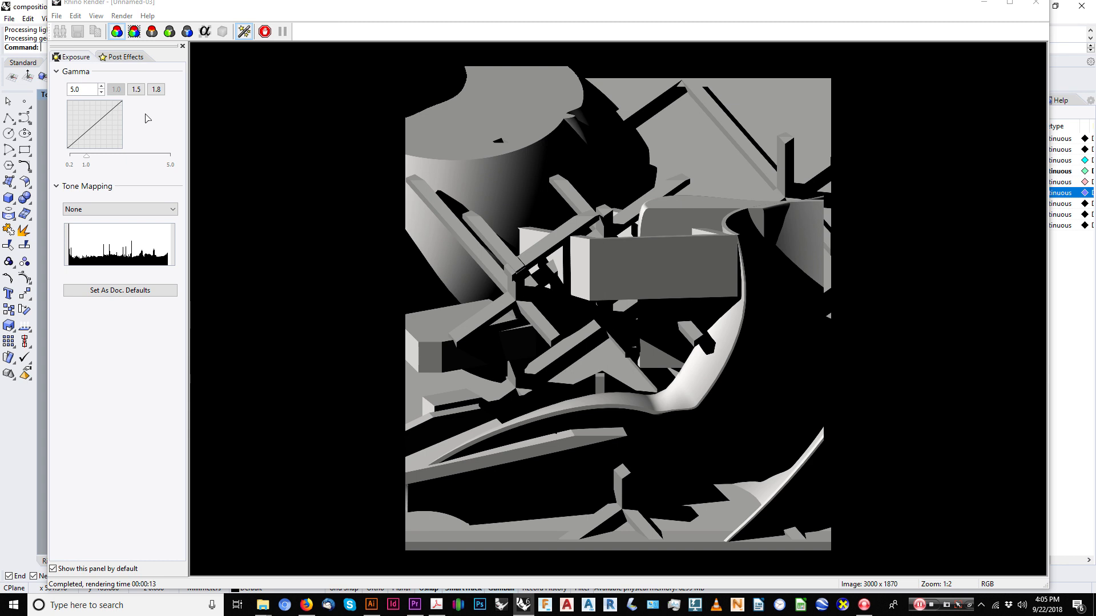
{"action": "left_click", "coordinate": [80, 90]}
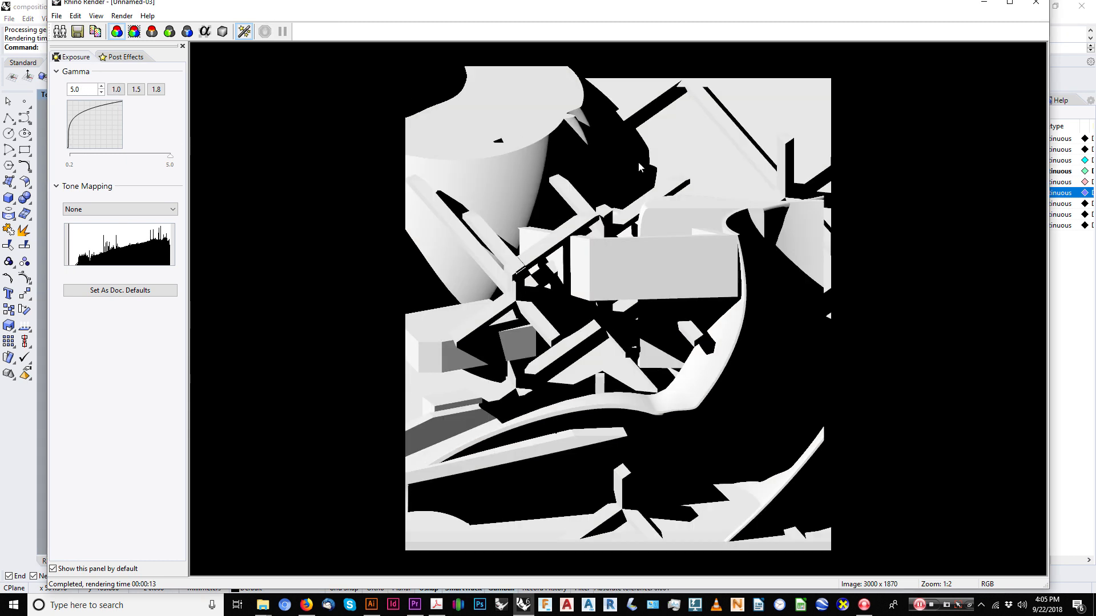
{"action": "left_click", "coordinate": [57, 19]}
{"action": "left_click_drag", "start_coordinate": [179, 8], "coordinate": [187, 0]}
Save the render as rhino render4.png in the example files folder, keeping the PNG format and alpha channel.
{"action": "left_click", "coordinate": [9, 18]}
{"action": "left_click", "coordinate": [26, 64]}
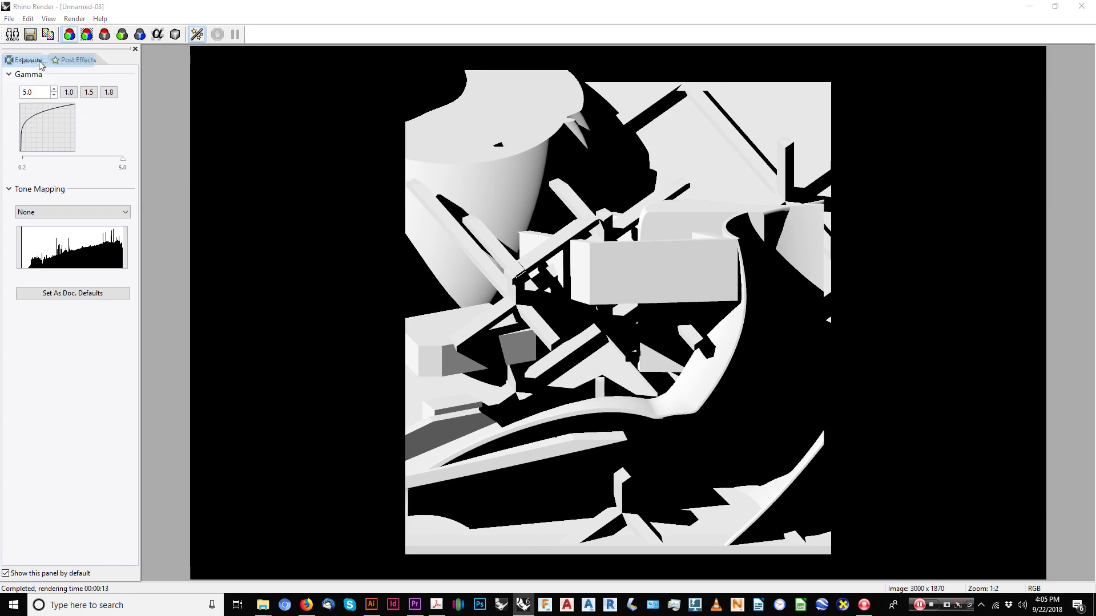
{"action": "left_click", "coordinate": [484, 123]}
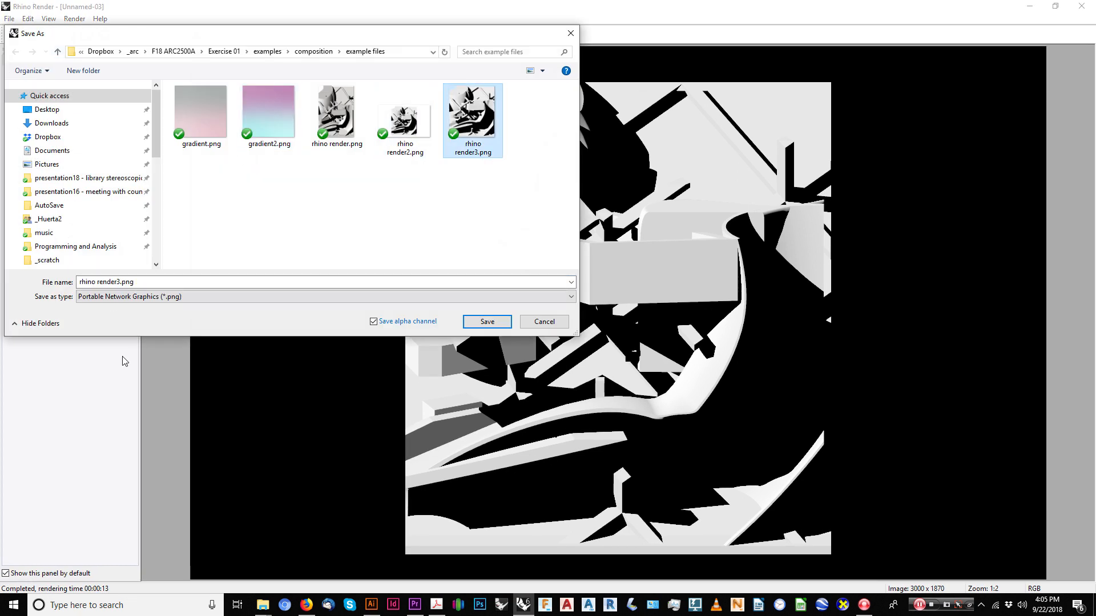
{"action": "left_click", "coordinate": [116, 282]}
{"action": "key", "text": "Delete"}
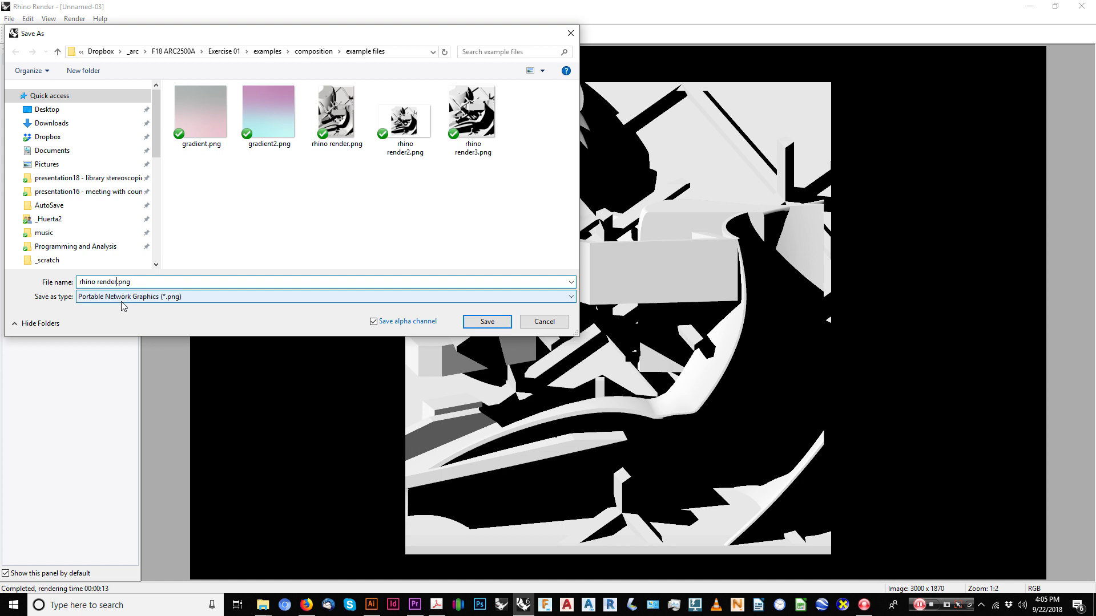
{"action": "type", "text": "4"}
{"action": "key", "text": "Return"}
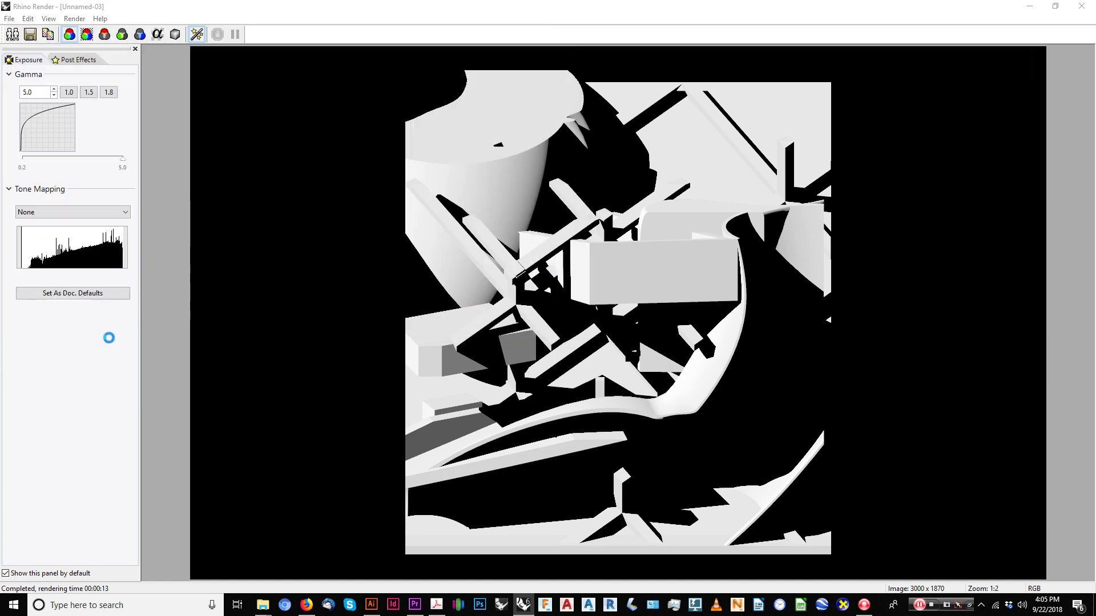
Reopen the render's save options to examine the PNG type and alpha channel setting, cancel them and close the render window.
{"action": "left_click", "coordinate": [10, 18]}
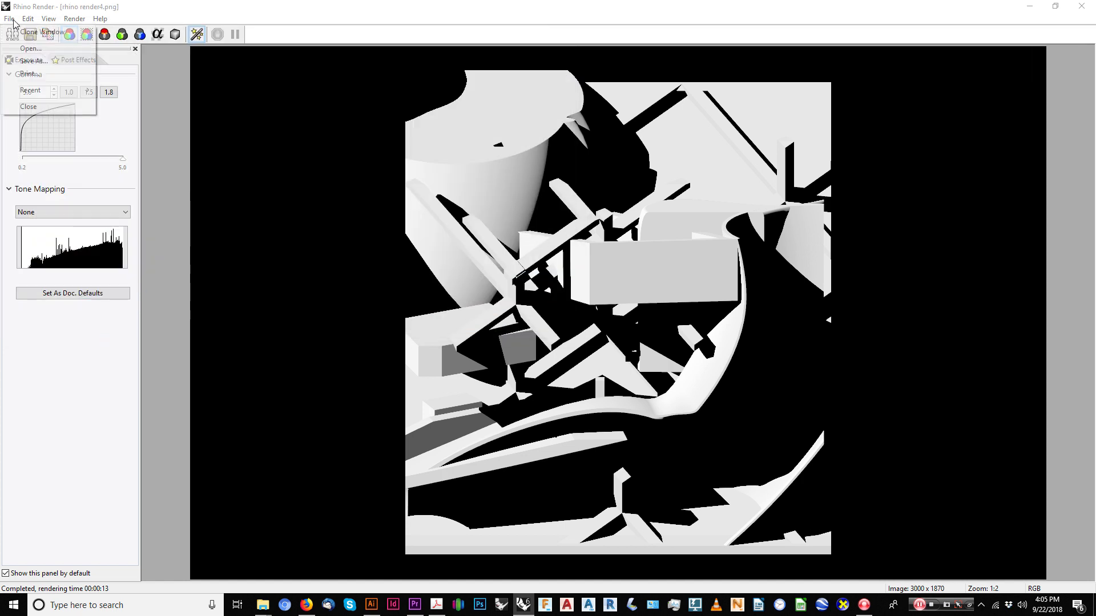
{"action": "left_click", "coordinate": [23, 64]}
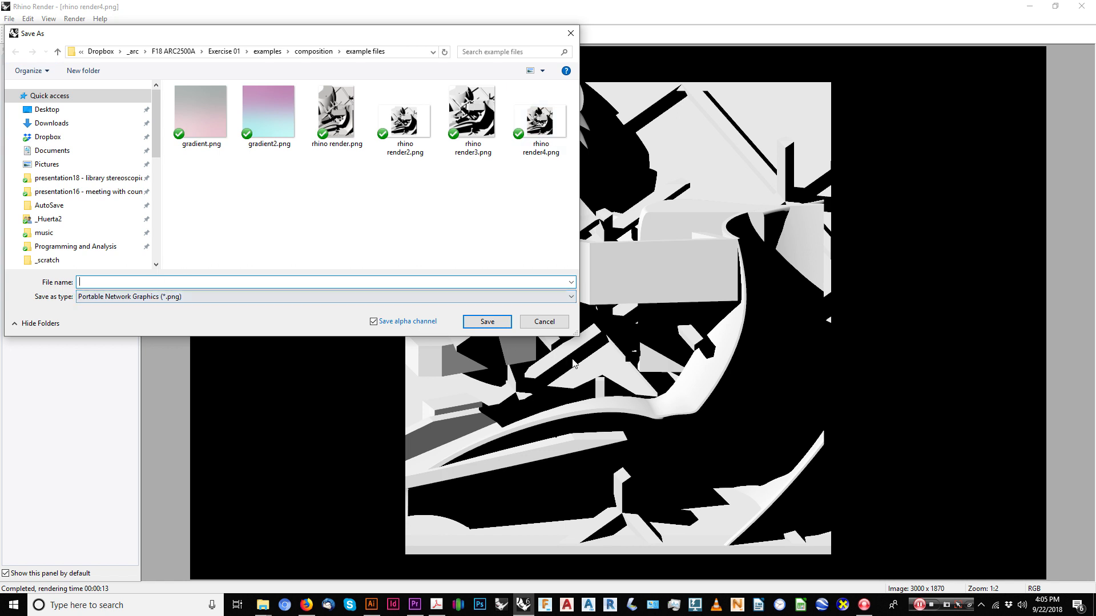
{"action": "left_click", "coordinate": [544, 322]}
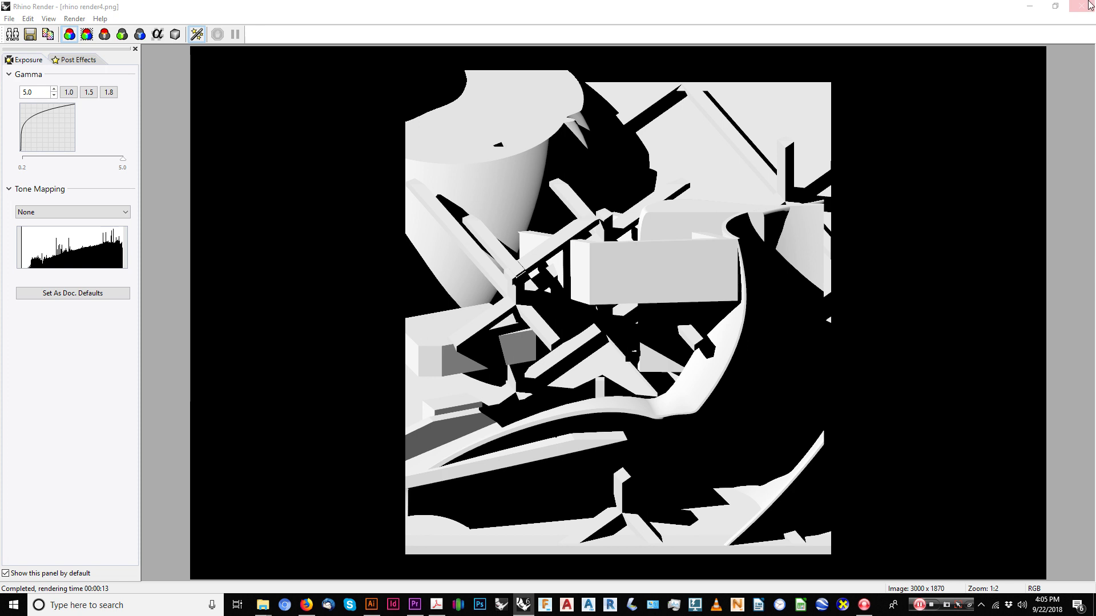
{"action": "left_click", "coordinate": [1087, 5]}
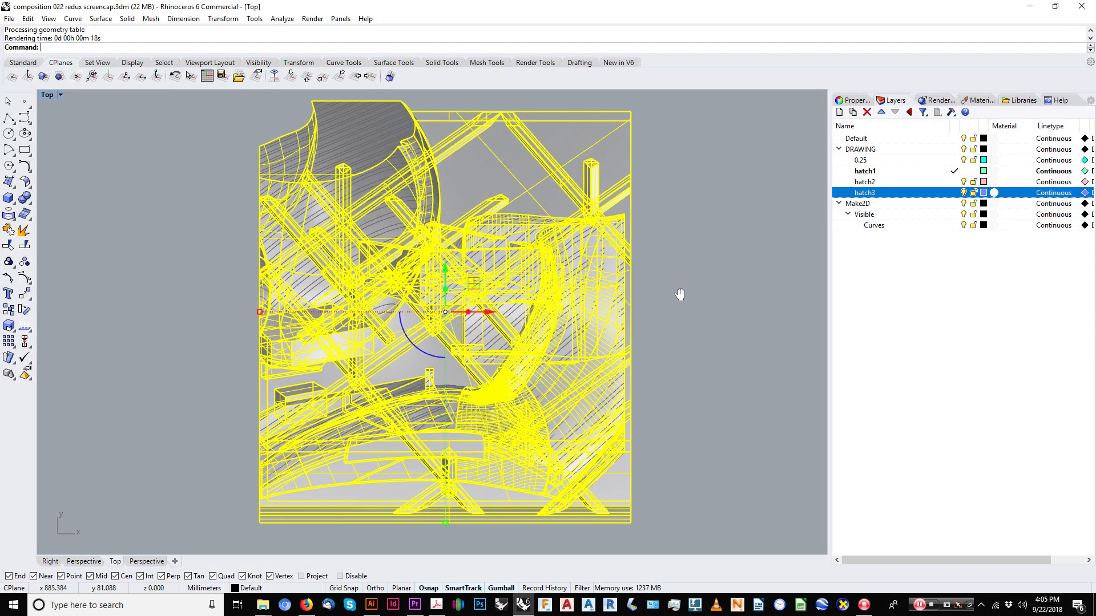
Open rhino render4.png from the example files folder in Photoshop and trim all four sides based on the bottom right pixel color.
{"action": "left_click", "coordinate": [262, 605]}
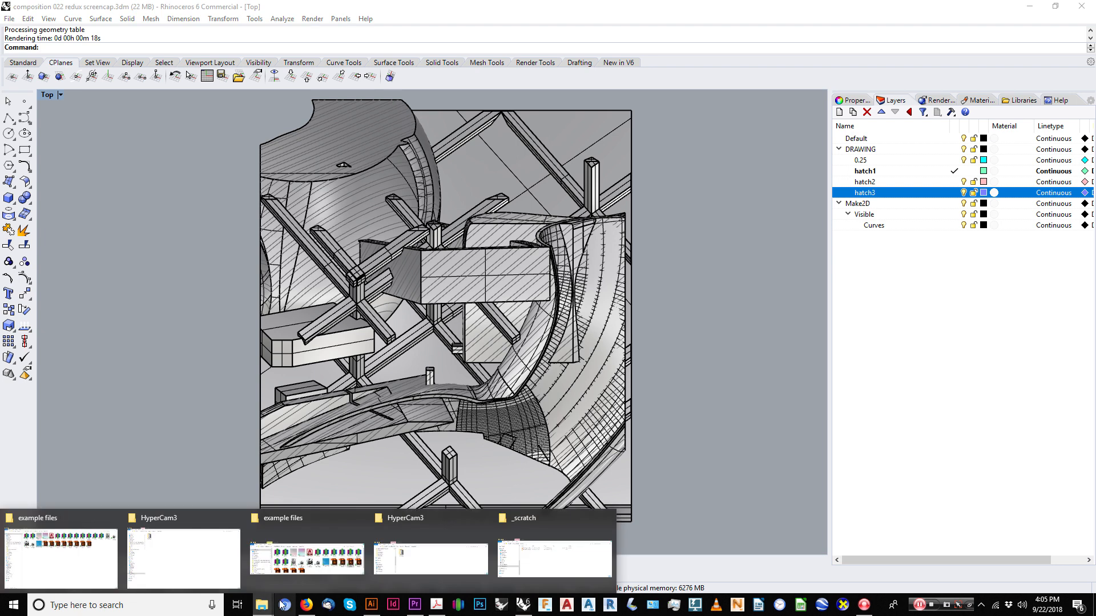
{"action": "left_click", "coordinate": [62, 560]}
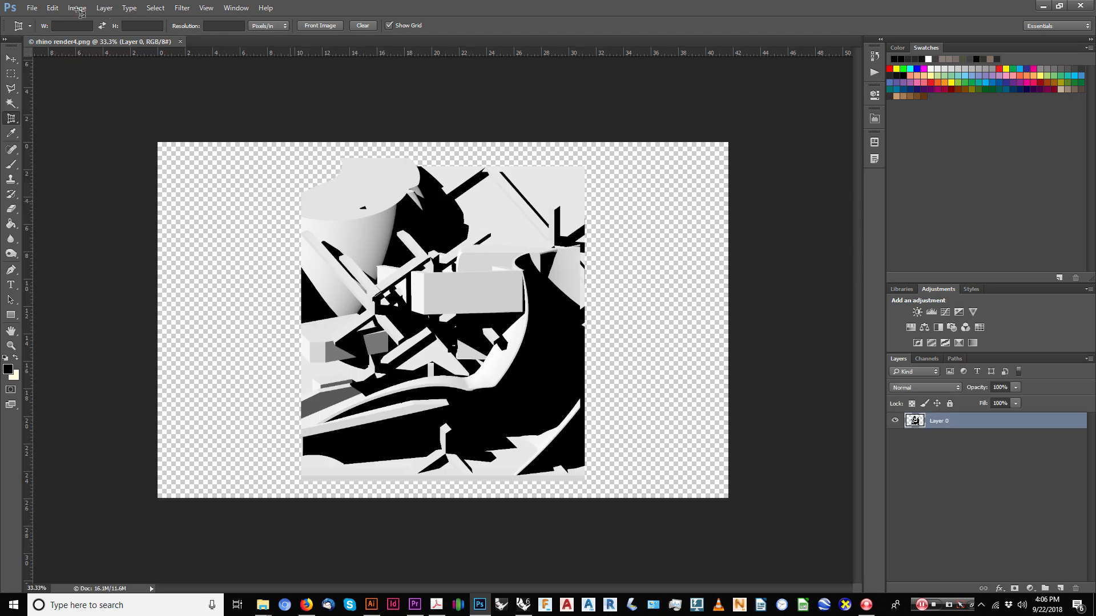
{"action": "left_click", "coordinate": [78, 134]}
{"action": "left_click", "coordinate": [76, 8]}
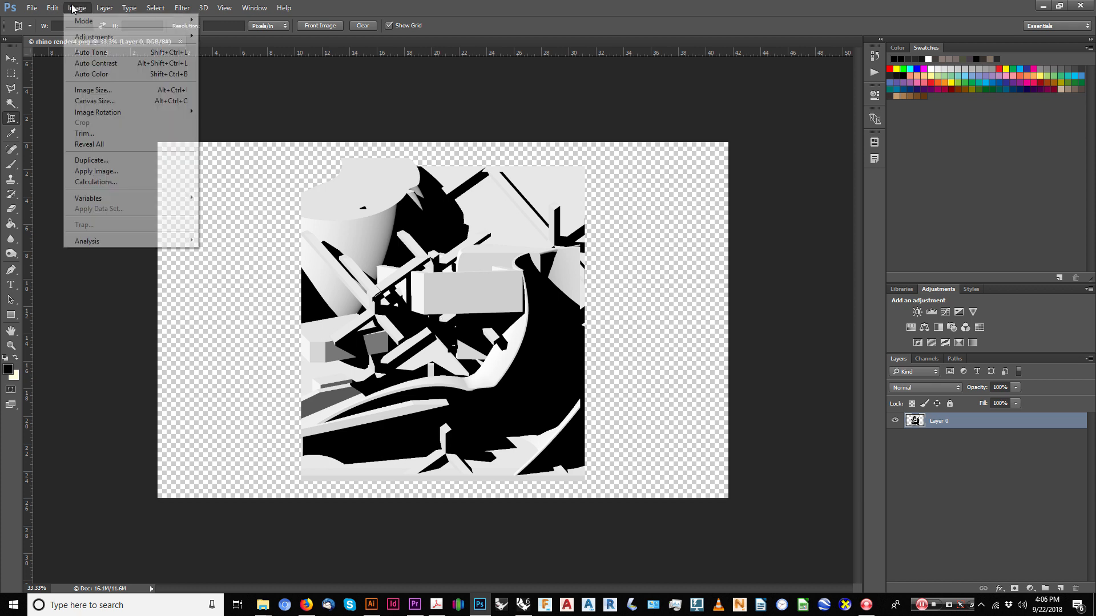
{"action": "left_click", "coordinate": [92, 134]}
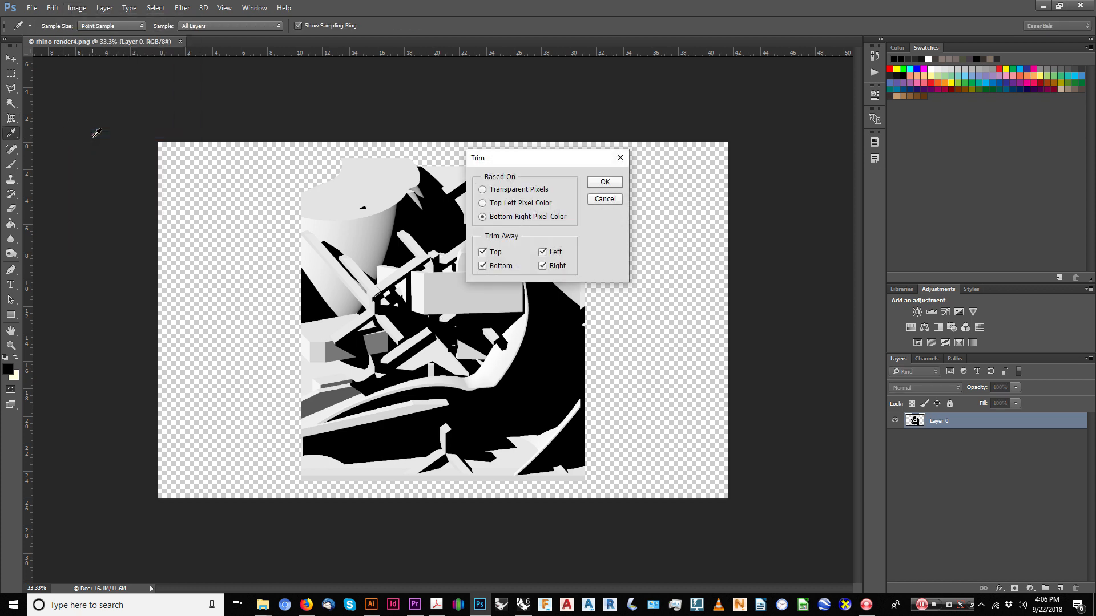
{"action": "key", "text": "Return"}
{"action": "scroll", "coordinate": [570, 432], "scroll_direction": "up", "scroll_amount": 10, "text": "alt"}
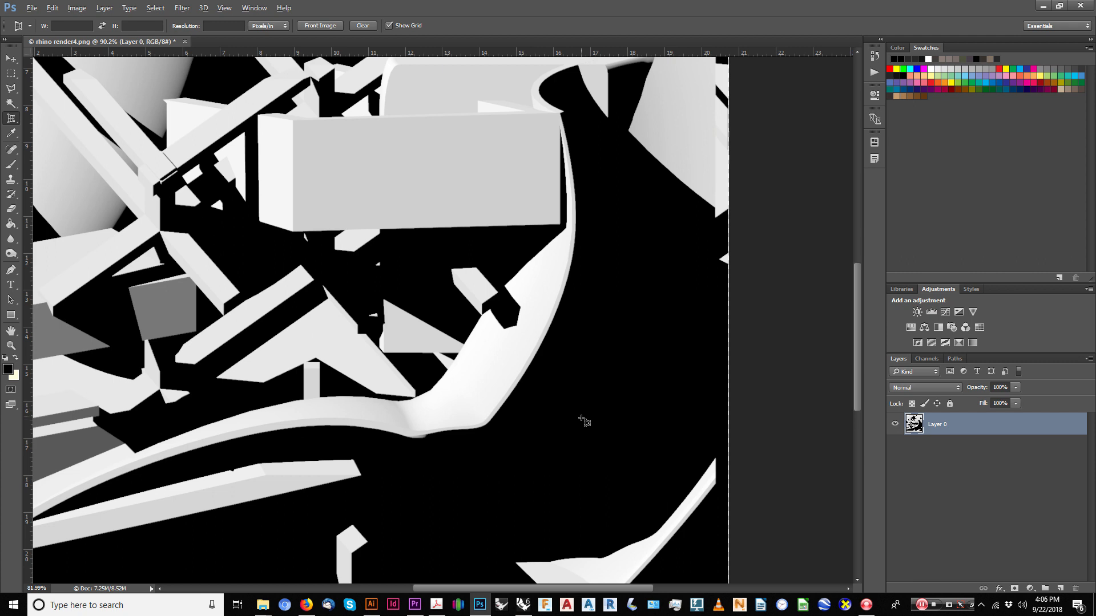
{"action": "scroll", "coordinate": [582, 410], "scroll_direction": "down", "scroll_amount": 7, "text": "alt"}
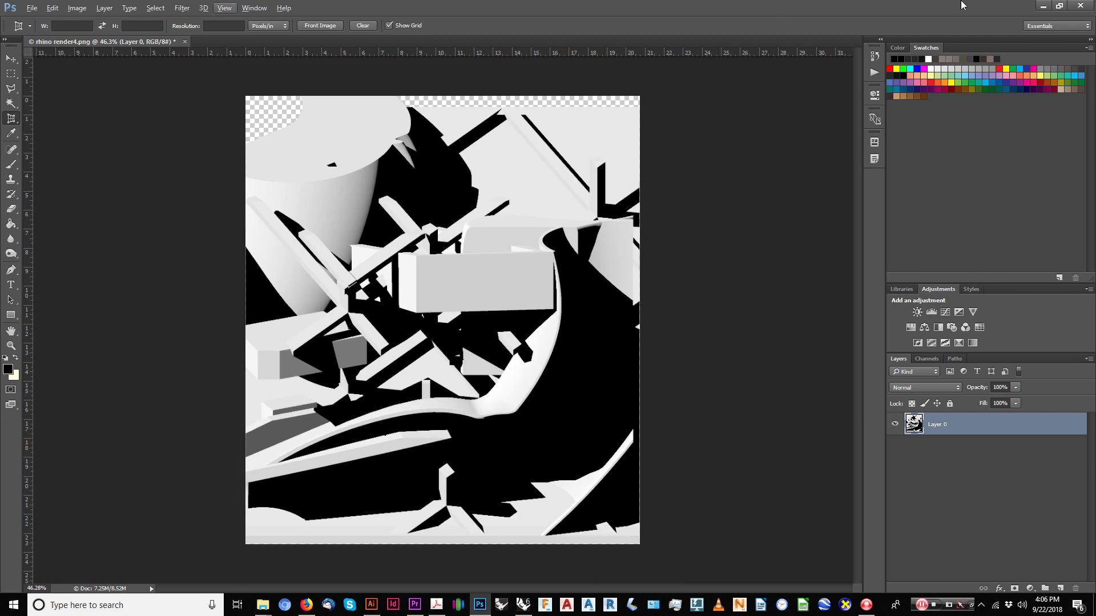
Add a Levels adjustment layer, adjust its white, midtone and black input levels, and add a default Black & White adjustment layer above it.
{"action": "left_click", "coordinate": [931, 311]}
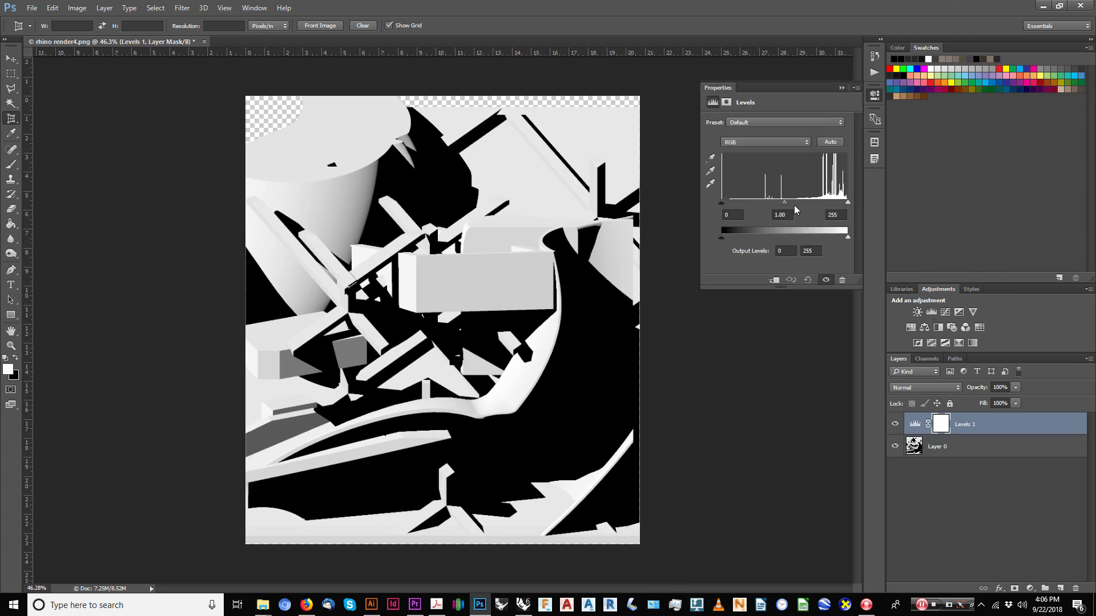
{"action": "mouse_move", "coordinate": [847, 201]}
{"action": "left_mouse_down"}
{"action": "mouse_move", "coordinate": [809, 202]}
{"action": "mouse_move", "coordinate": [848, 206]}
{"action": "left_mouse_up"}
{"action": "left_click_drag", "start_coordinate": [762, 208], "coordinate": [792, 207]}
{"action": "left_click_drag", "start_coordinate": [723, 204], "coordinate": [665, 196]}
{"action": "left_click", "coordinate": [939, 326]}
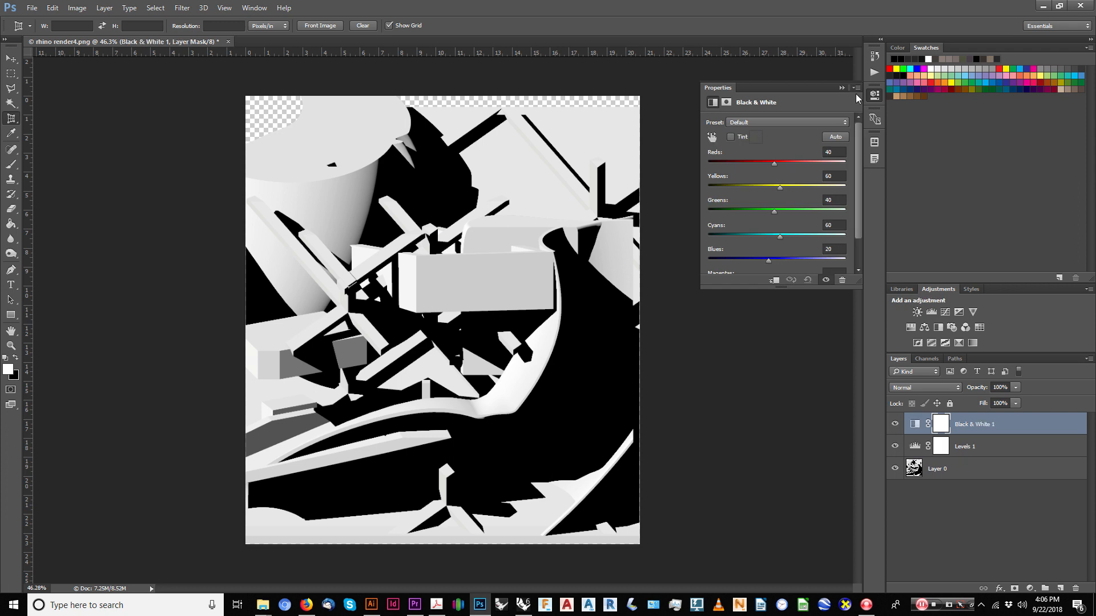
Flatten the render image with its adjustment layers into a single background, close Photoshop and return to Rhino.
{"action": "left_click", "coordinate": [967, 498]}
{"action": "left_click", "coordinate": [973, 420]}
{"action": "right_click", "coordinate": [956, 471]}
{"action": "left_click", "coordinate": [900, 440]}
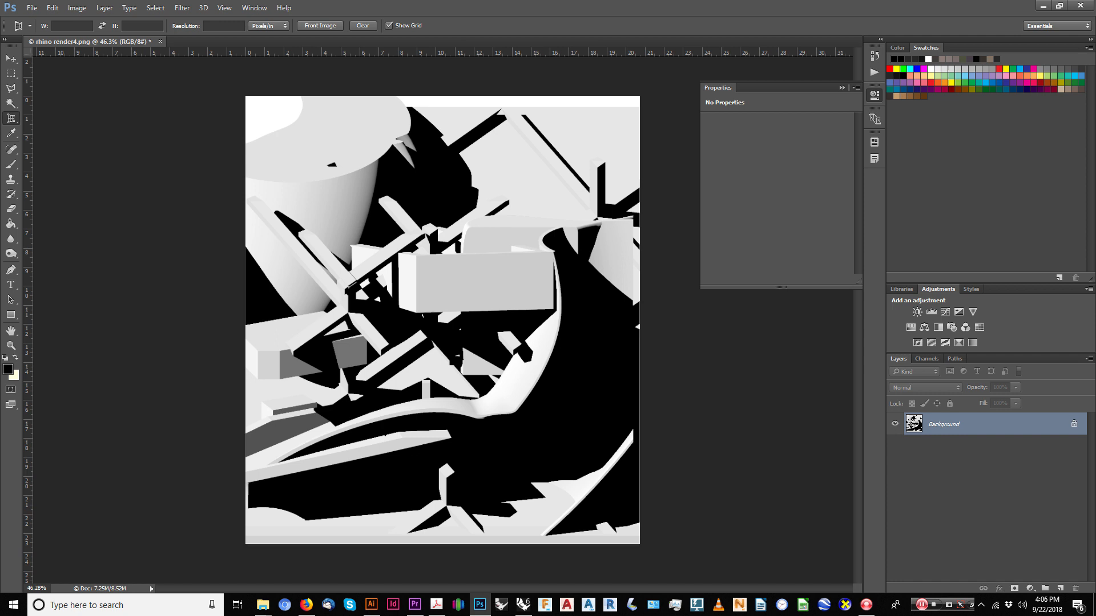
{"action": "left_click", "coordinate": [1081, 6]}
{"action": "left_click", "coordinate": [496, 230]}
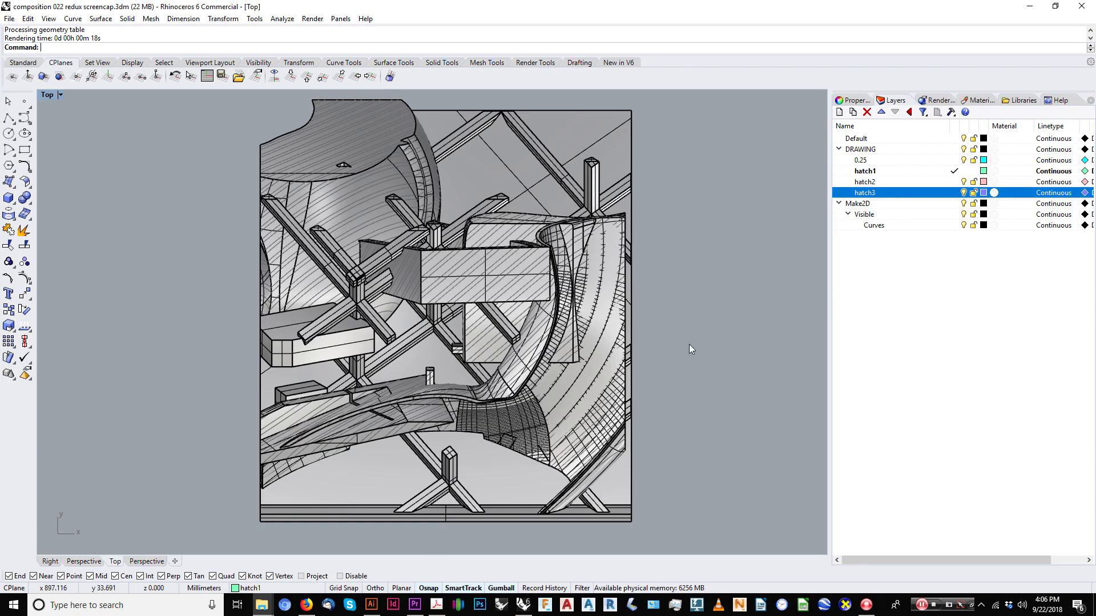
Move the hatched 2D line drawing so its lower right corner sits at the origin, and deselect it.
{"action": "scroll", "coordinate": [633, 458], "scroll_direction": "down", "scroll_amount": 4}
{"action": "scroll", "coordinate": [543, 372], "scroll_direction": "down", "scroll_amount": 3}
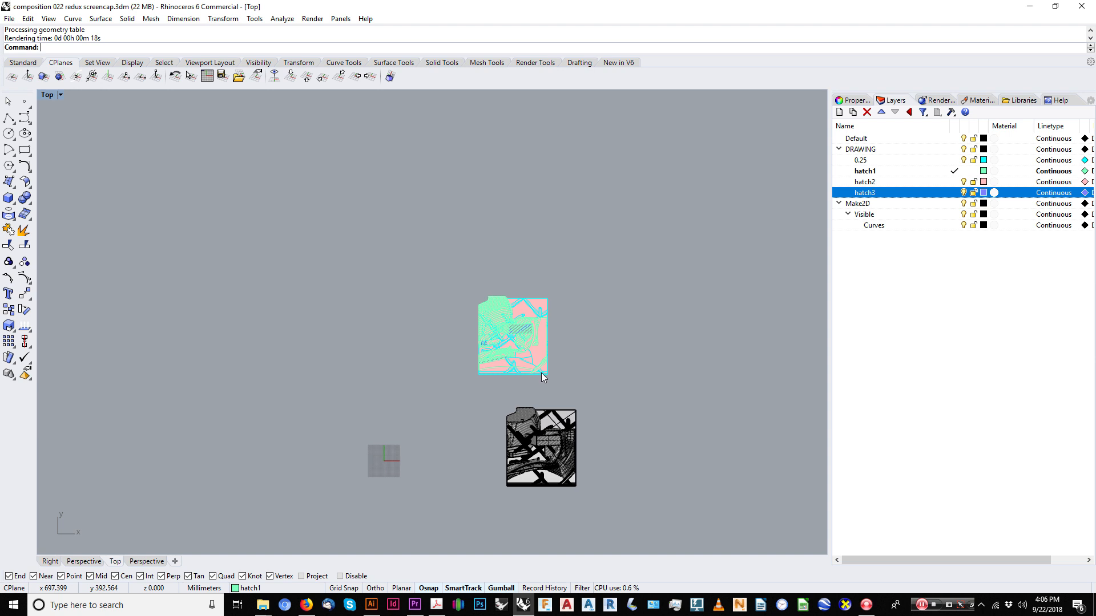
{"action": "scroll", "coordinate": [546, 316], "scroll_direction": "up", "scroll_amount": 3}
{"action": "scroll", "coordinate": [535, 335], "scroll_direction": "down", "scroll_amount": 3}
{"action": "mouse_move", "coordinate": [571, 233]}
{"action": "left_mouse_down"}
{"action": "mouse_move", "coordinate": [402, 351]}
{"action": "mouse_move", "coordinate": [401, 365]}
{"action": "left_mouse_up"}
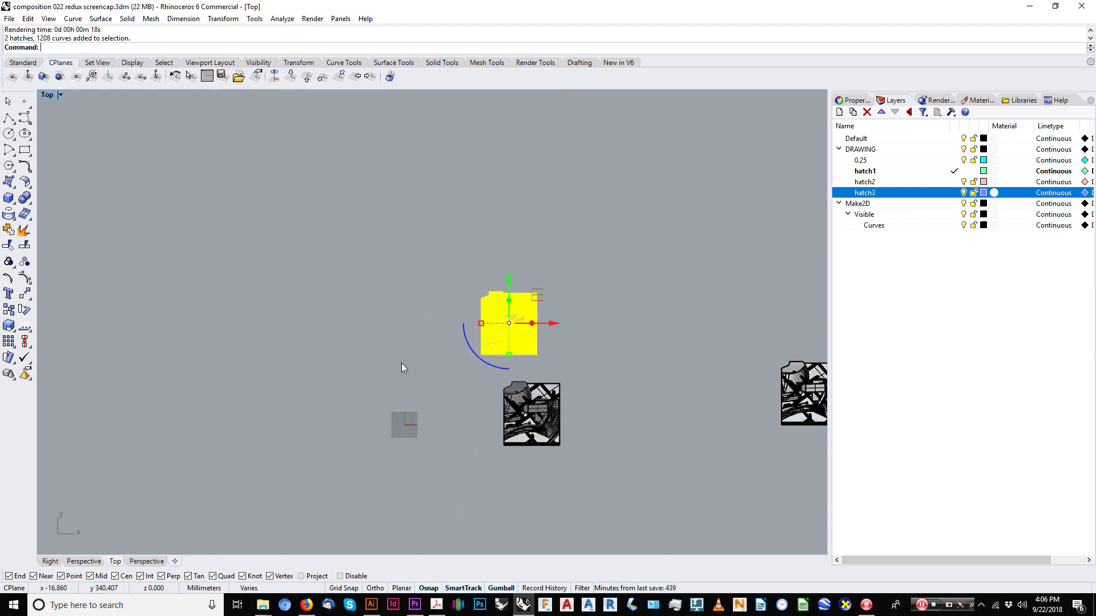
{"action": "type", "text": "m"}
{"action": "key", "text": "Return"}
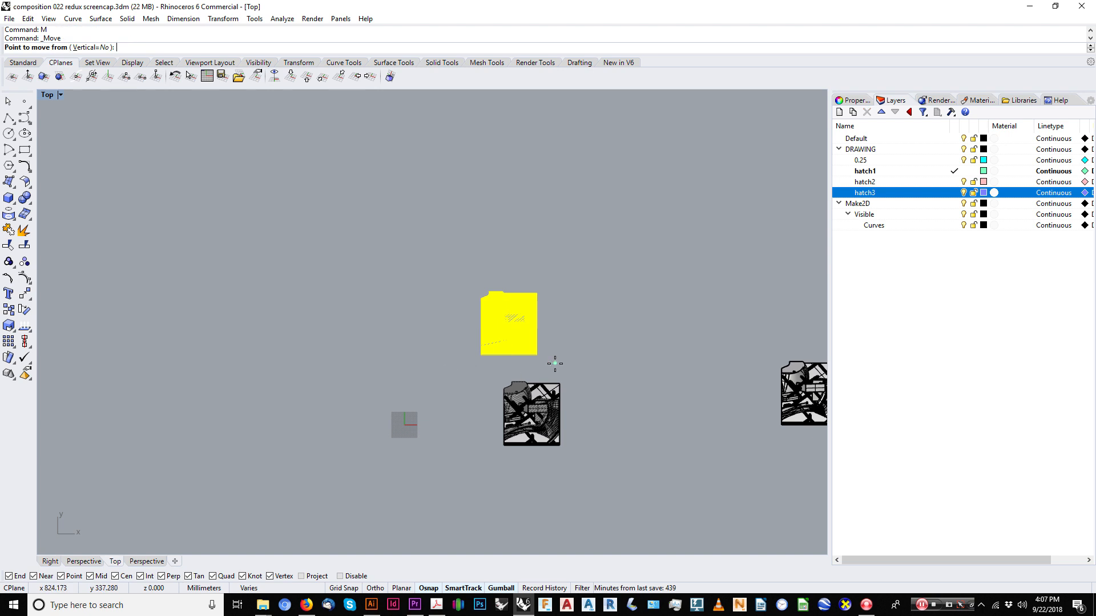
{"action": "key", "text": "Escape"}
{"action": "type", "text": "zs"}
{"action": "key", "text": "Return"}
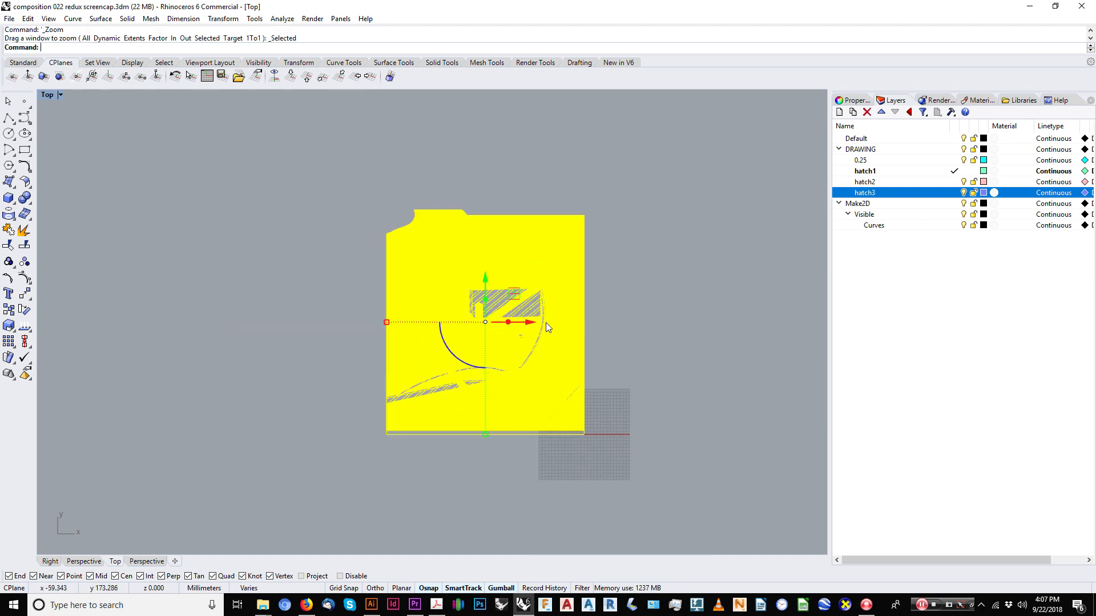
{"action": "key", "text": "Escape"}
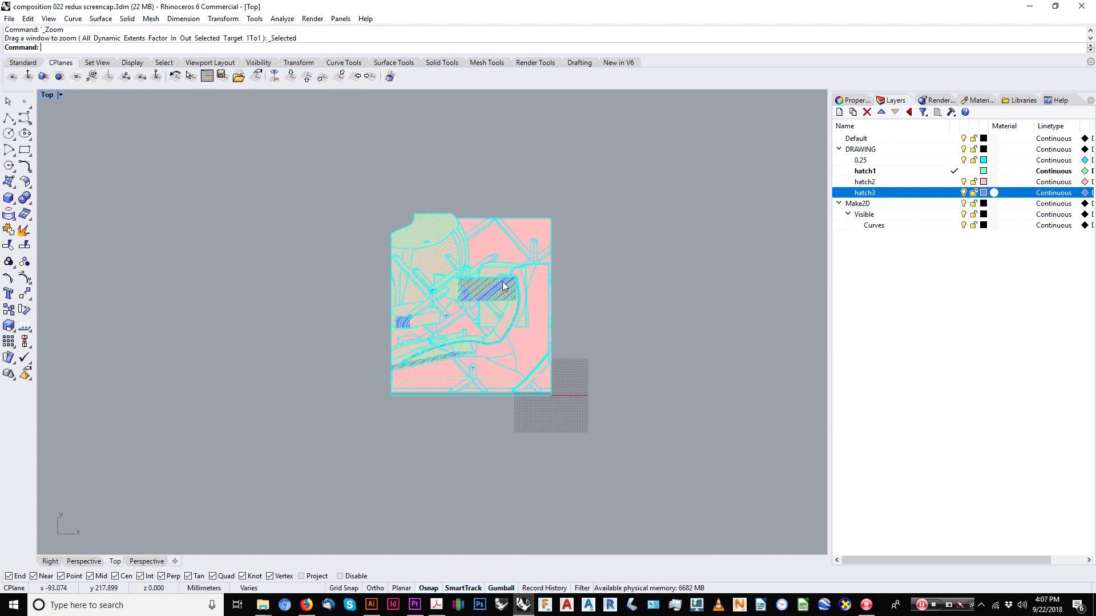
Select the entire hatched 2D drawing in the Top view and start exporting the selected objects.
{"action": "scroll", "coordinate": [526, 304], "scroll_direction": "up", "scroll_amount": 4}
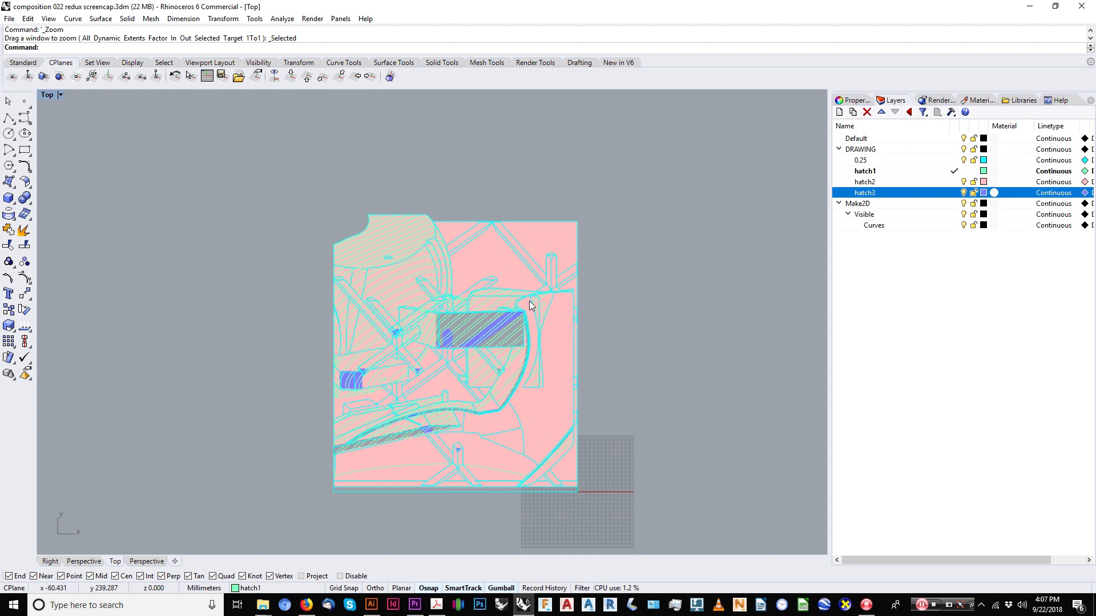
{"action": "scroll", "coordinate": [529, 301], "scroll_direction": "down", "scroll_amount": 3}
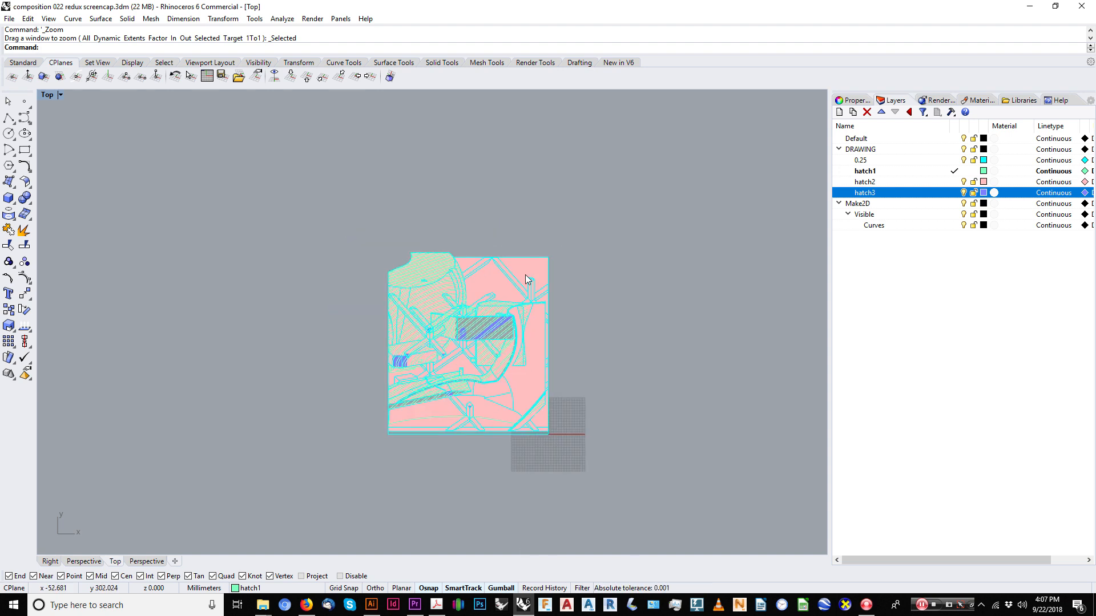
{"action": "mouse_move", "coordinate": [631, 234]}
{"action": "left_mouse_down"}
{"action": "mouse_move", "coordinate": [588, 249]}
{"action": "mouse_move", "coordinate": [317, 514]}
{"action": "left_mouse_up"}
{"action": "left_click", "coordinate": [9, 18]}
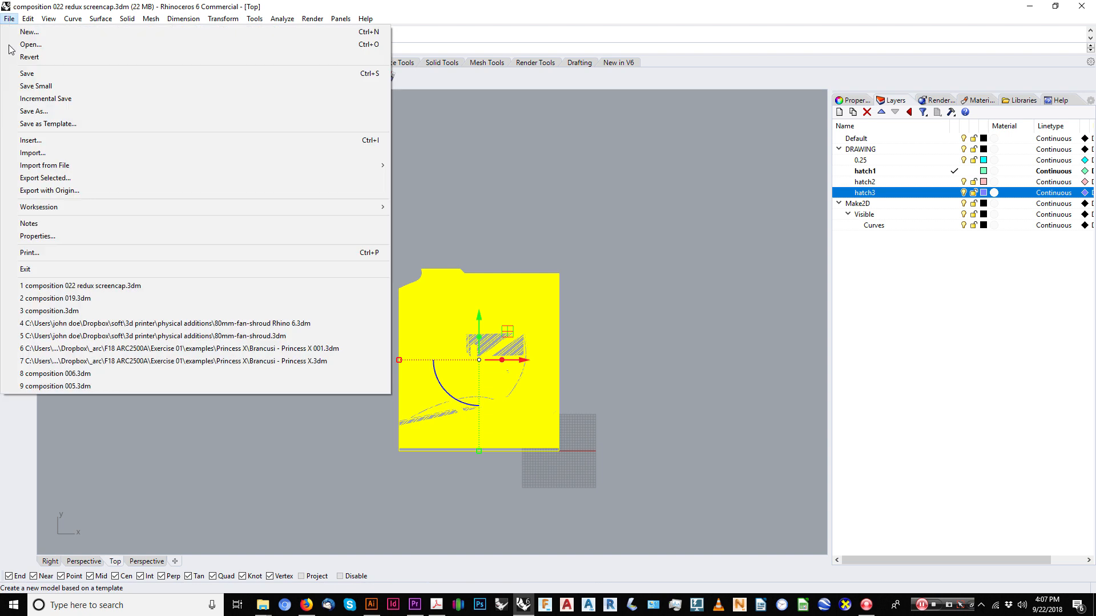
{"action": "left_click", "coordinate": [57, 178]}
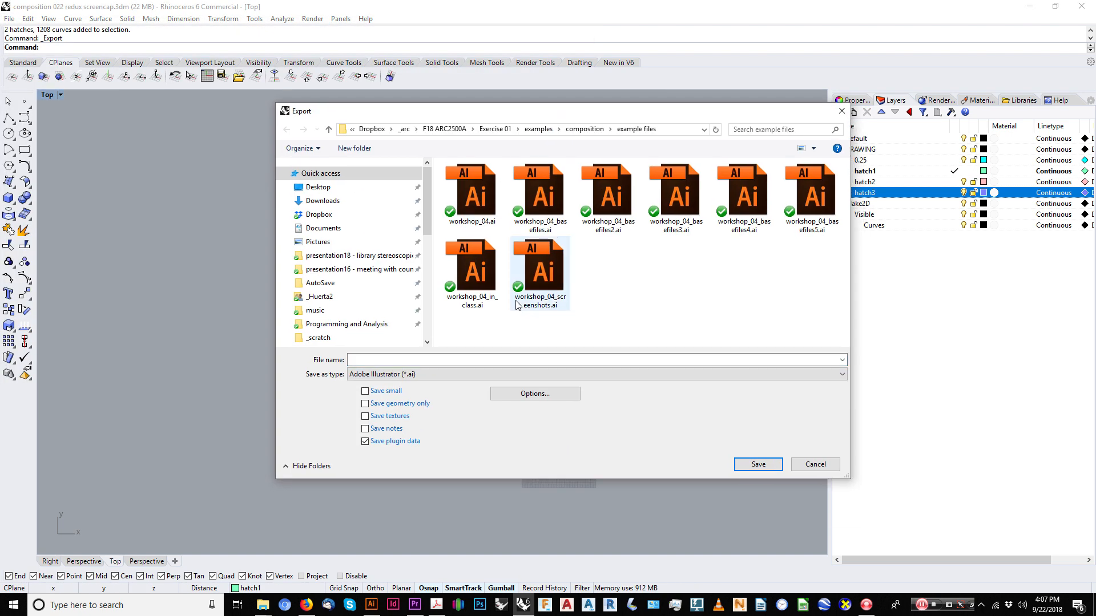
Export the drawing as workshop_04_basefiles6.ai, preserving model scale at 1 millimeter = 0.5 mm with RGB color and hatches as solid fills.
{"action": "left_click", "coordinate": [472, 268]}
{"action": "left_click", "coordinate": [819, 198]}
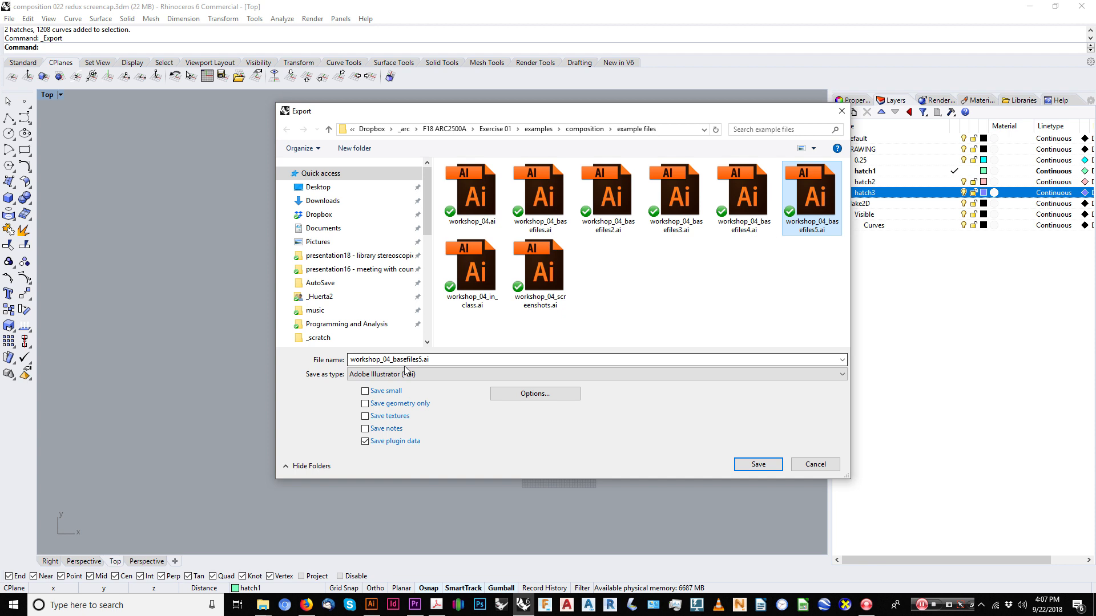
{"action": "left_click", "coordinate": [423, 359]}
{"action": "left_click", "coordinate": [424, 359]}
{"action": "key", "text": "BackSpace"}
{"action": "key", "text": "Return"}
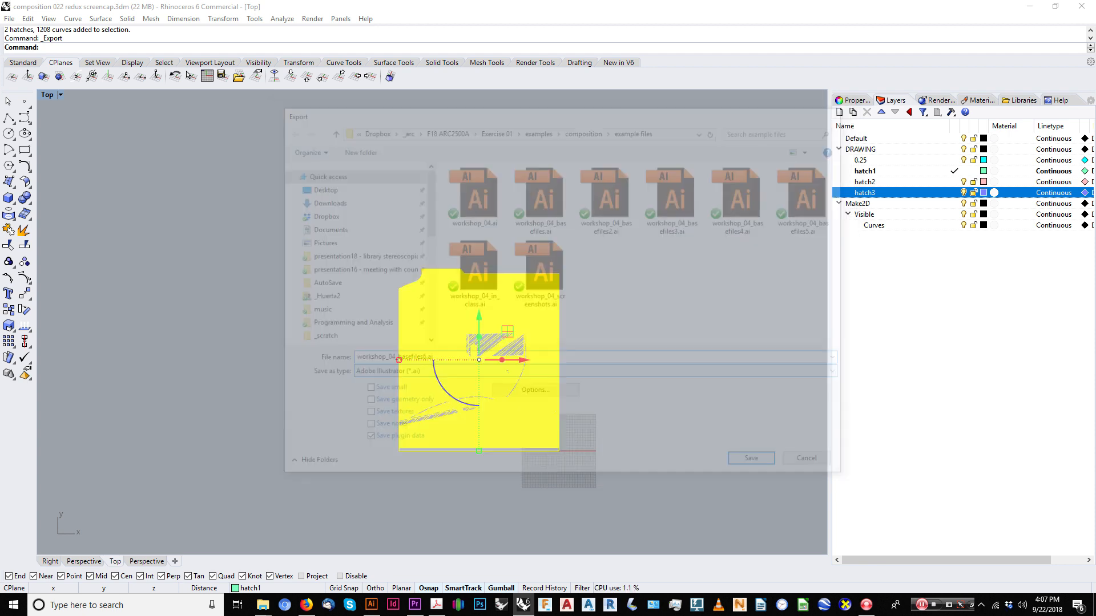
{"action": "left_click_drag", "start_coordinate": [607, 151], "coordinate": [646, 181]}
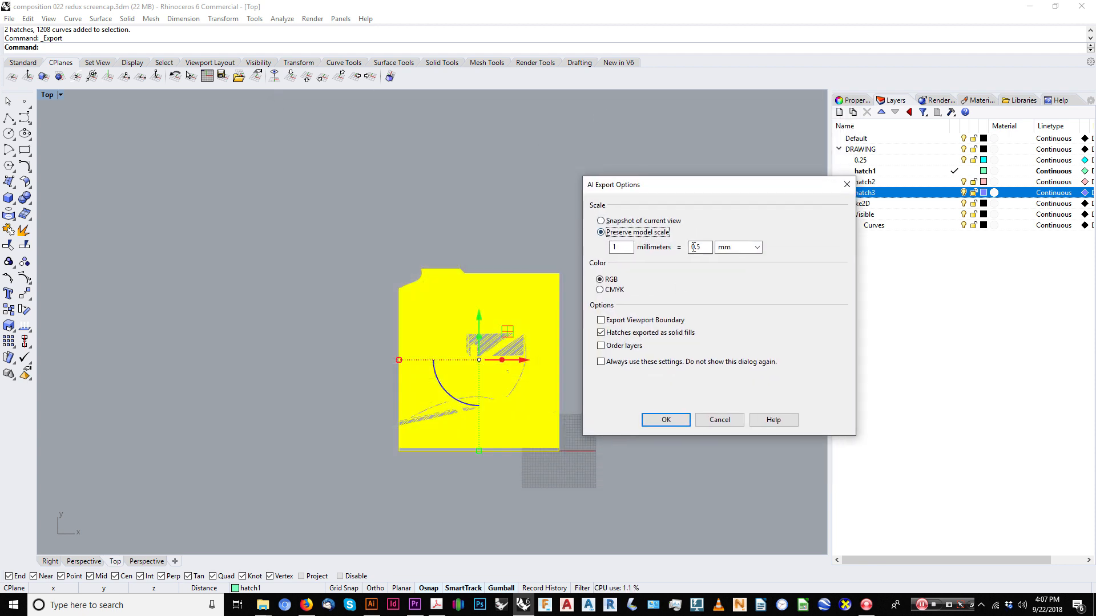
{"action": "left_click", "coordinate": [620, 246]}
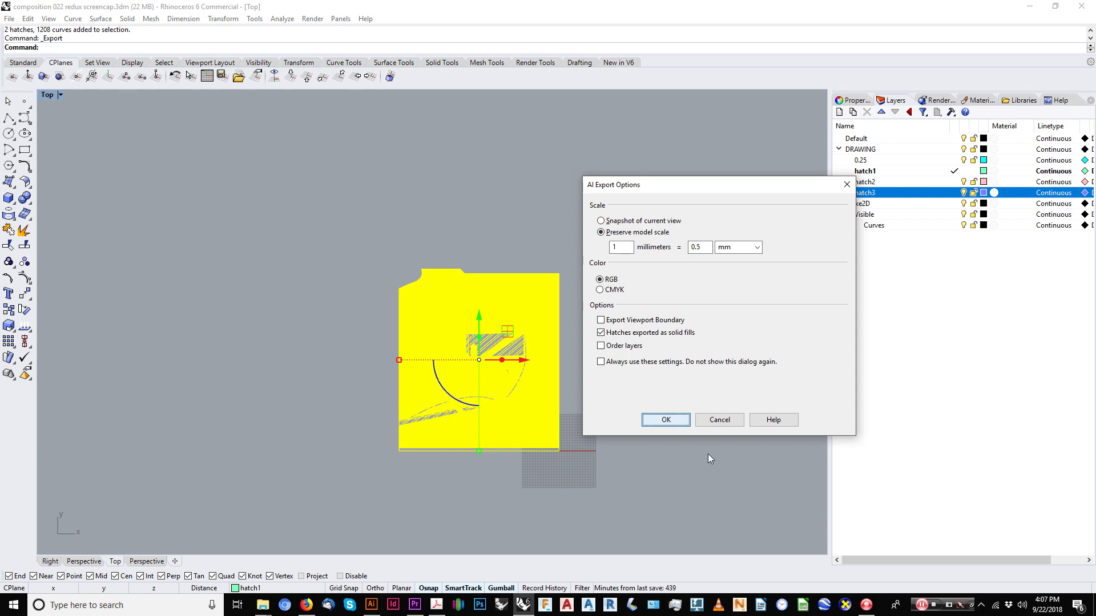
{"action": "left_click", "coordinate": [666, 420]}
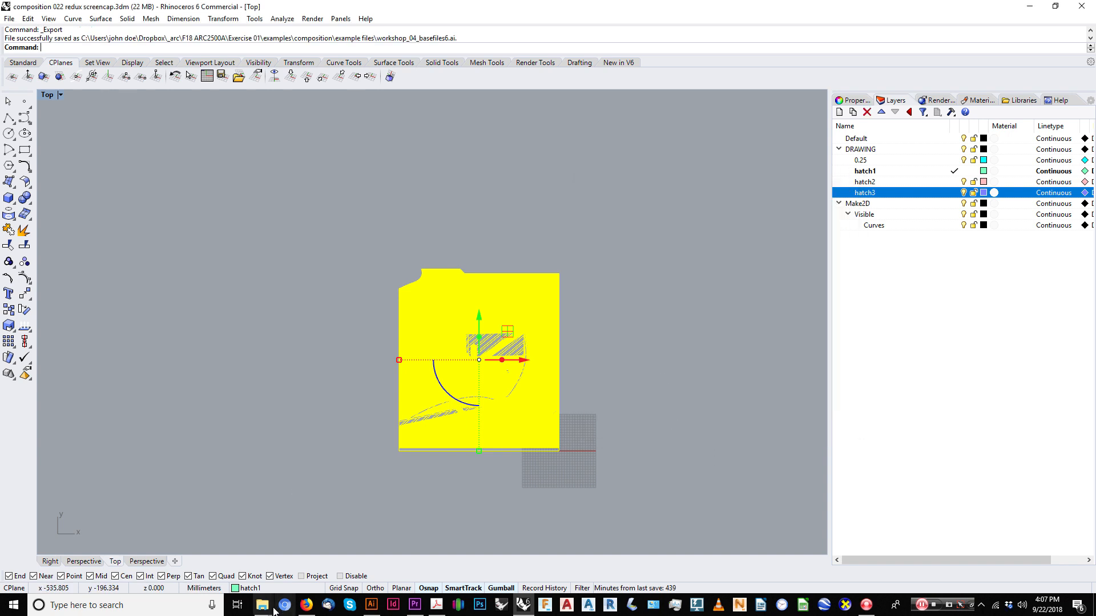
Open workshop_04_basefiles6.ai from the example files folder in Illustrator.
{"action": "mouse_move", "coordinate": [275, 607]}
{"action": "mouse_move", "coordinate": [316, 587]}
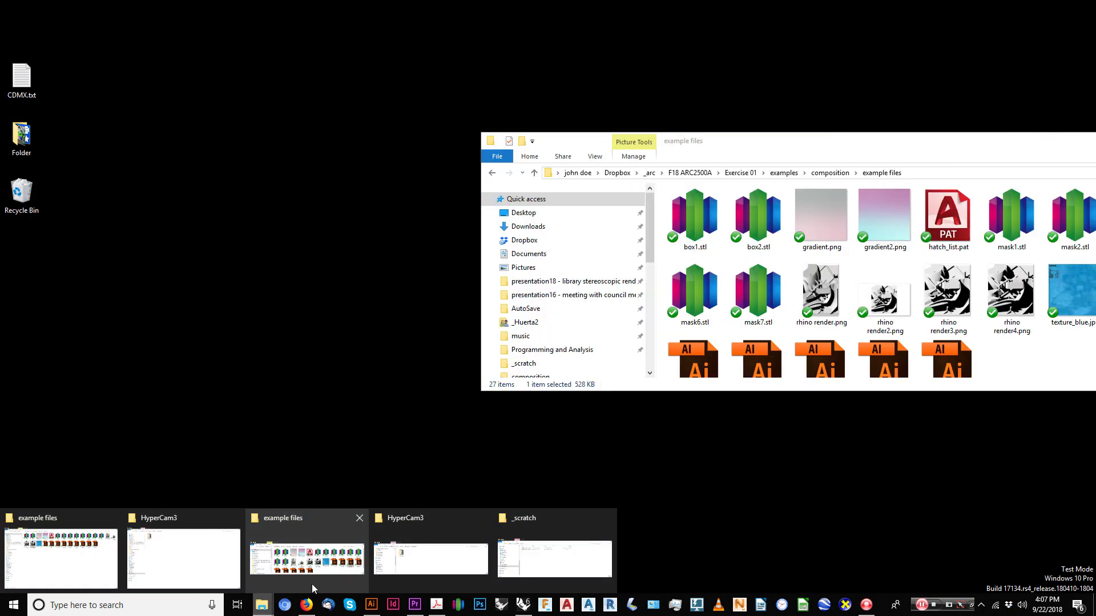
{"action": "left_click", "coordinate": [305, 577]}
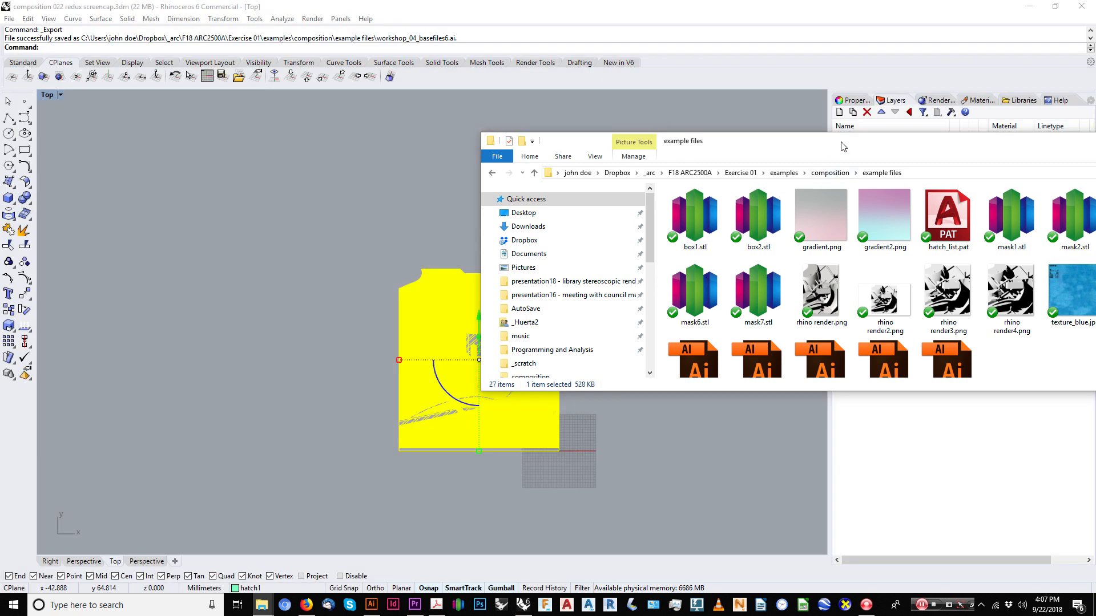
{"action": "left_click_drag", "start_coordinate": [843, 143], "coordinate": [1095, 229]}
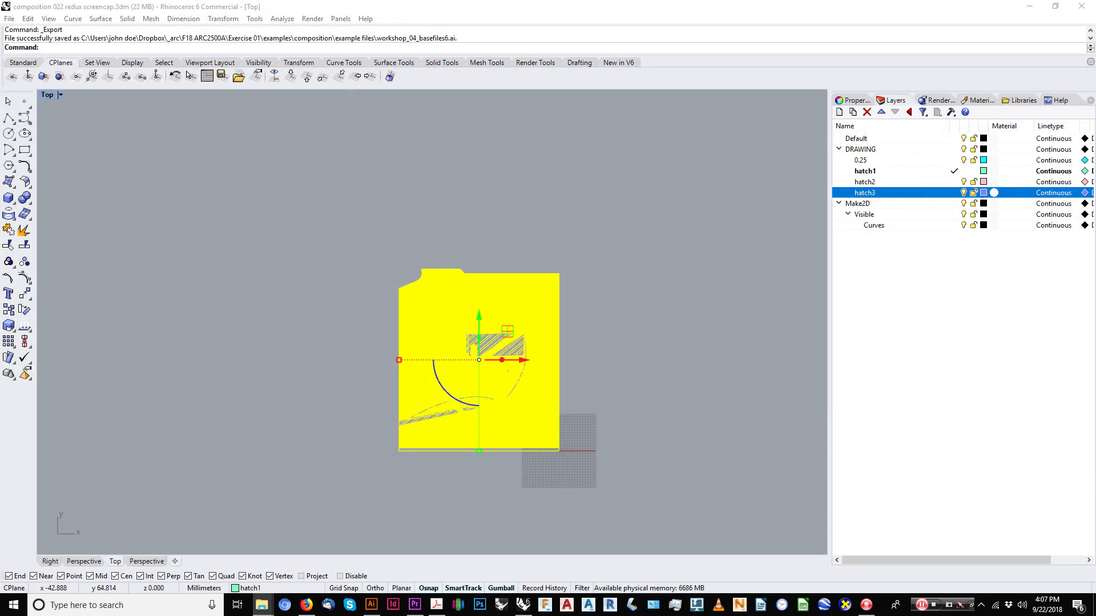
{"action": "left_click_drag", "start_coordinate": [1095, 114], "coordinate": [753, 2]}
{"action": "left_click", "coordinate": [780, 266]}
{"action": "left_click", "coordinate": [761, 165]}
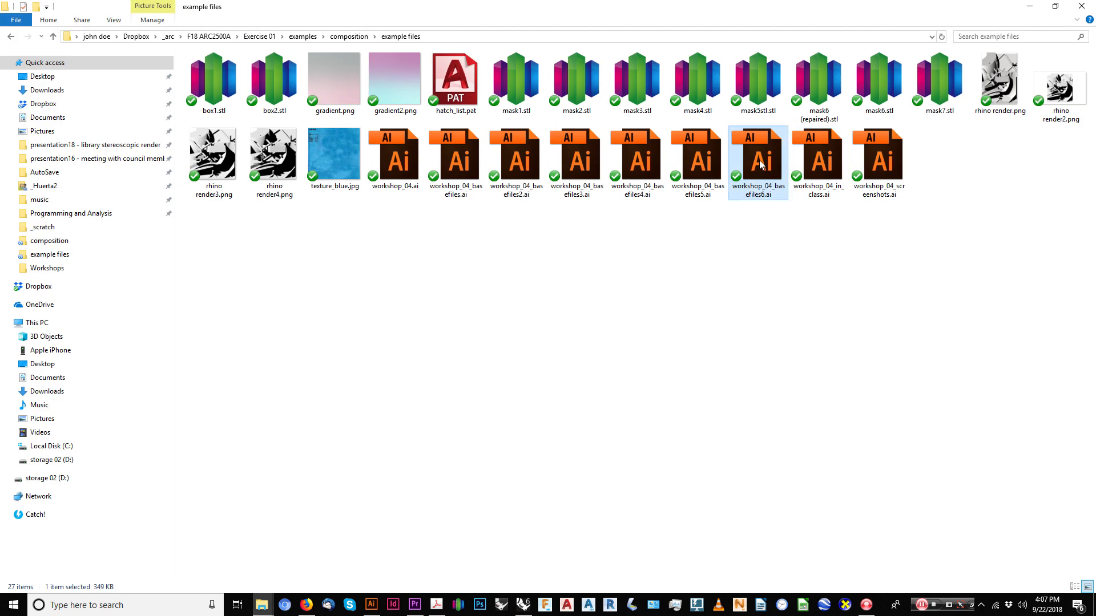
{"action": "double_click", "coordinate": [760, 164]}
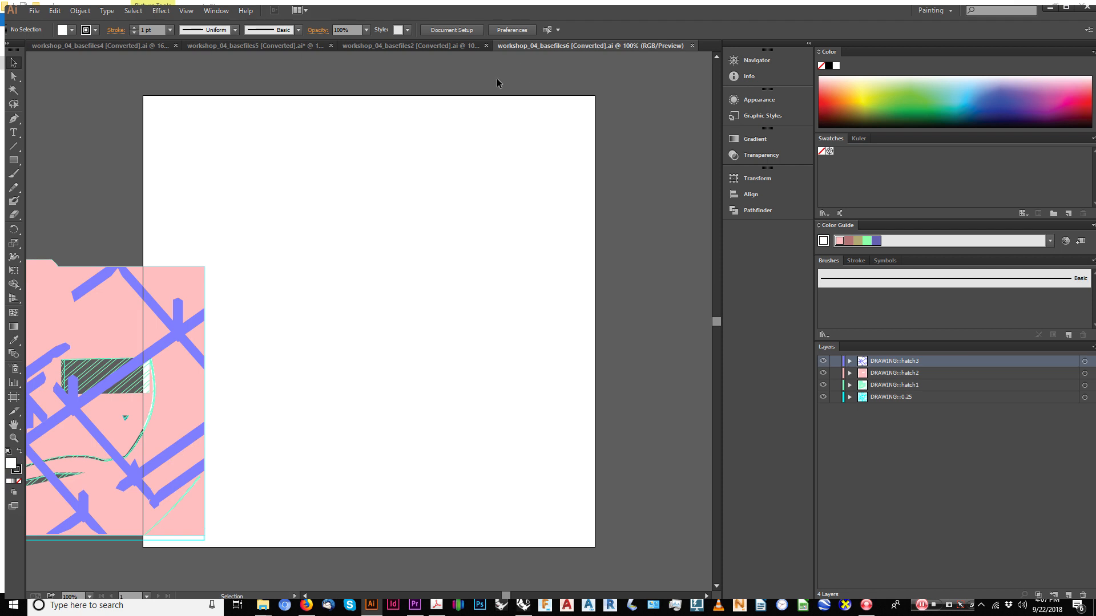
Close the older documents without saving workshop_04_basefiles5, leaving only workshop_04_basefiles6 open in a maximized window.
{"action": "left_click", "coordinate": [177, 45]}
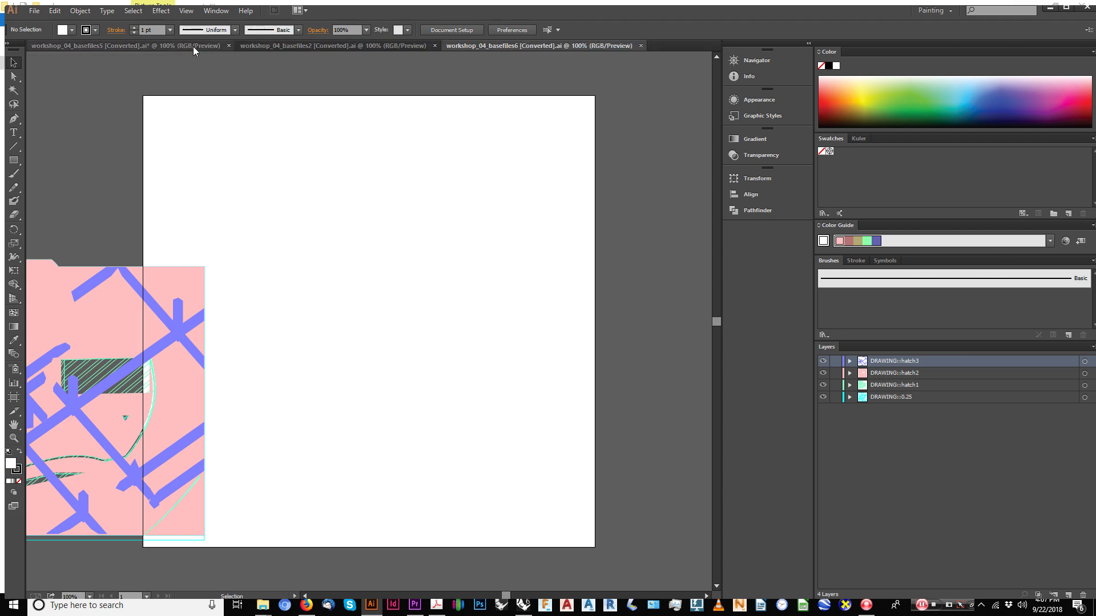
{"action": "right_click", "coordinate": [532, 46]}
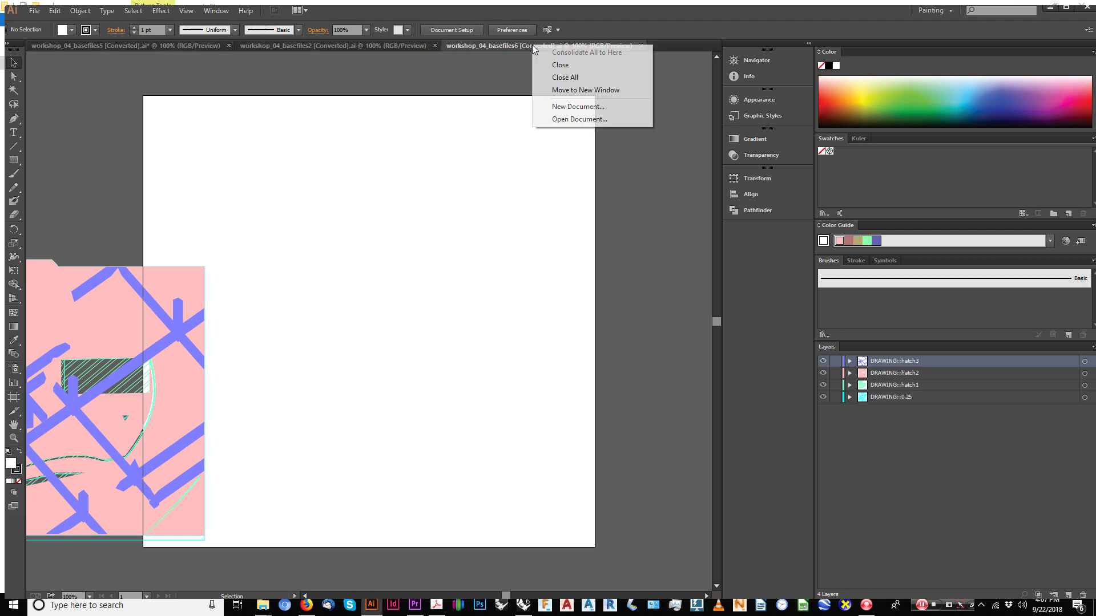
{"action": "left_click", "coordinate": [570, 73]}
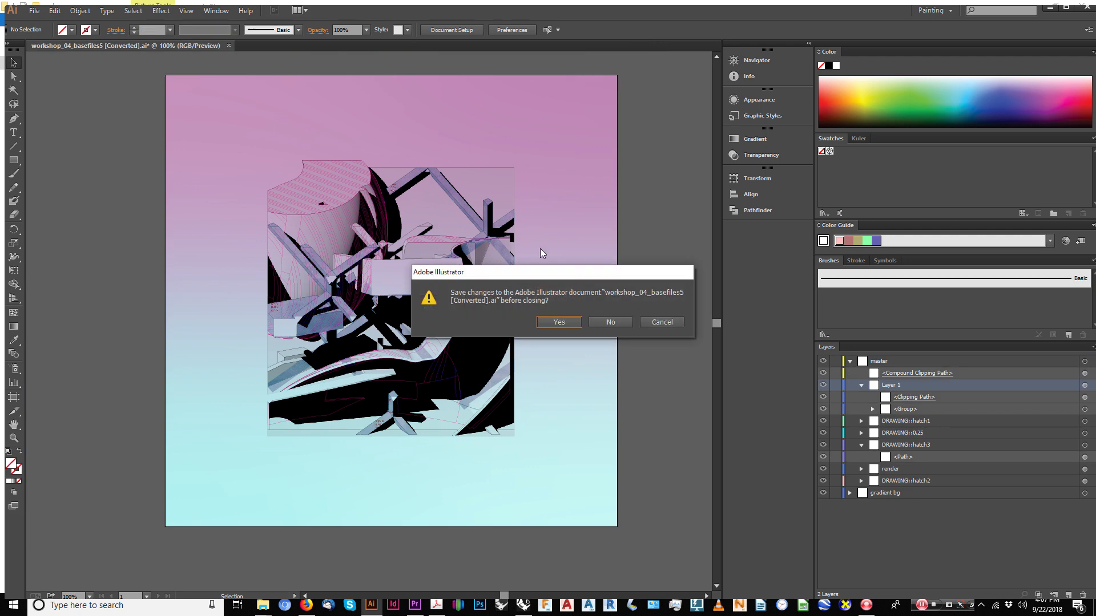
{"action": "left_click", "coordinate": [656, 323]}
{"action": "left_click", "coordinate": [229, 46]}
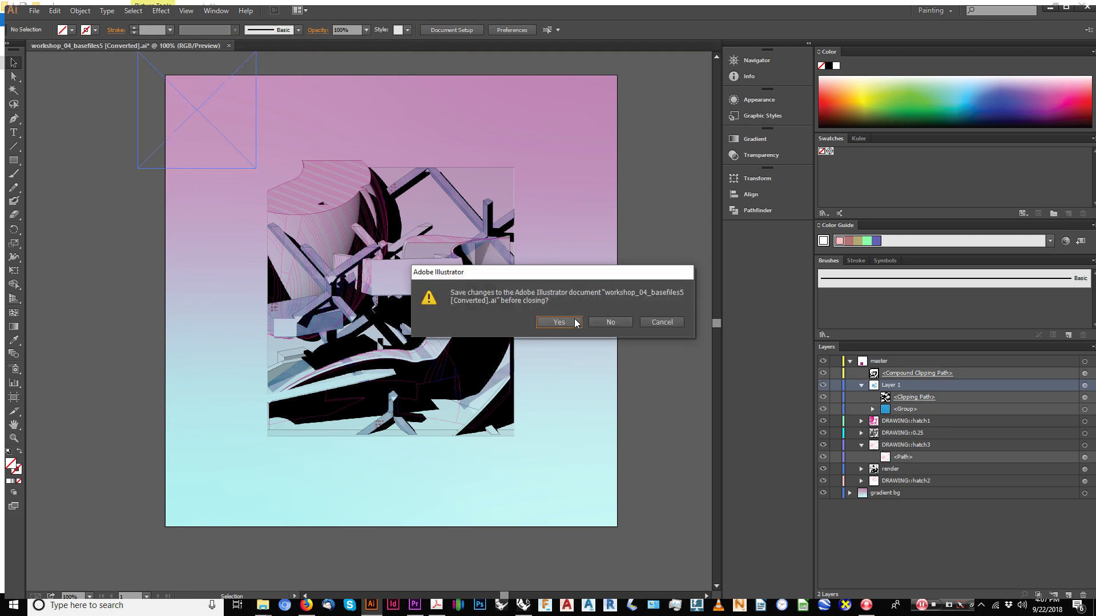
{"action": "left_click", "coordinate": [600, 323]}
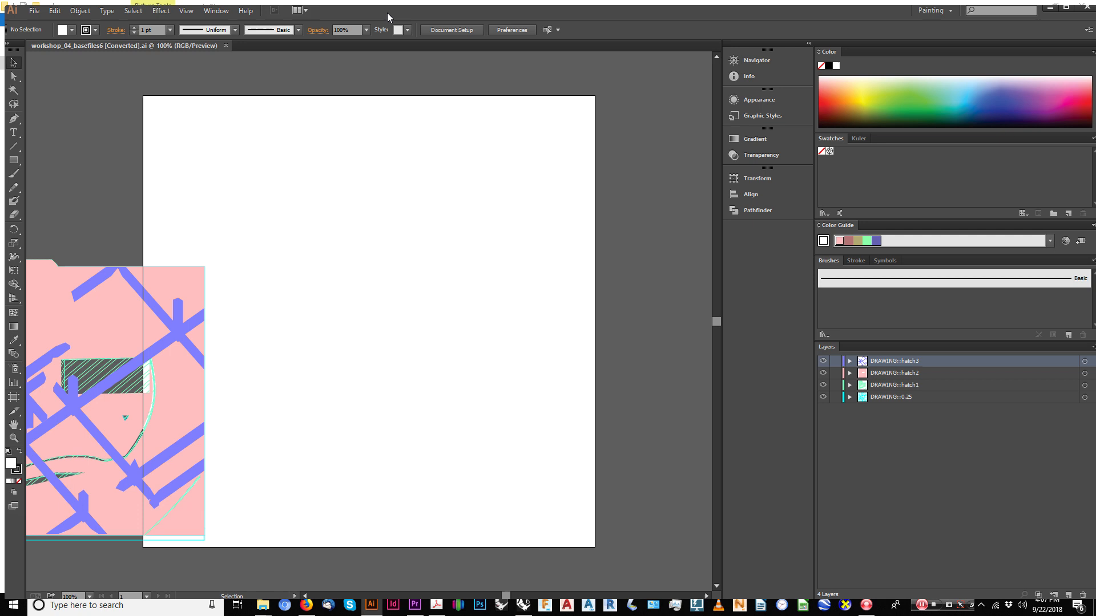
{"action": "double_click", "coordinate": [387, 14]}
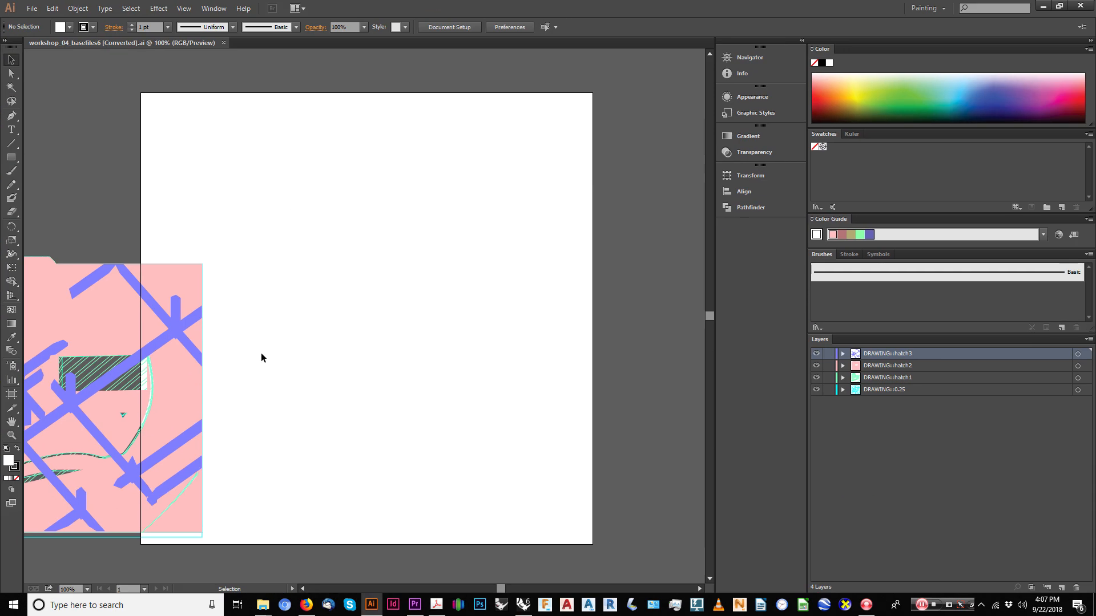
Center all the artwork on the artboard by setting its X and Y position to 5.5 in, and deselect it.
{"action": "scroll", "coordinate": [262, 353], "scroll_direction": "down", "scroll_amount": 2, "text": "alt"}
{"action": "left_click_drag", "start_coordinate": [300, 321], "coordinate": [413, 293]}
{"action": "key", "text": "ctrl+a"}
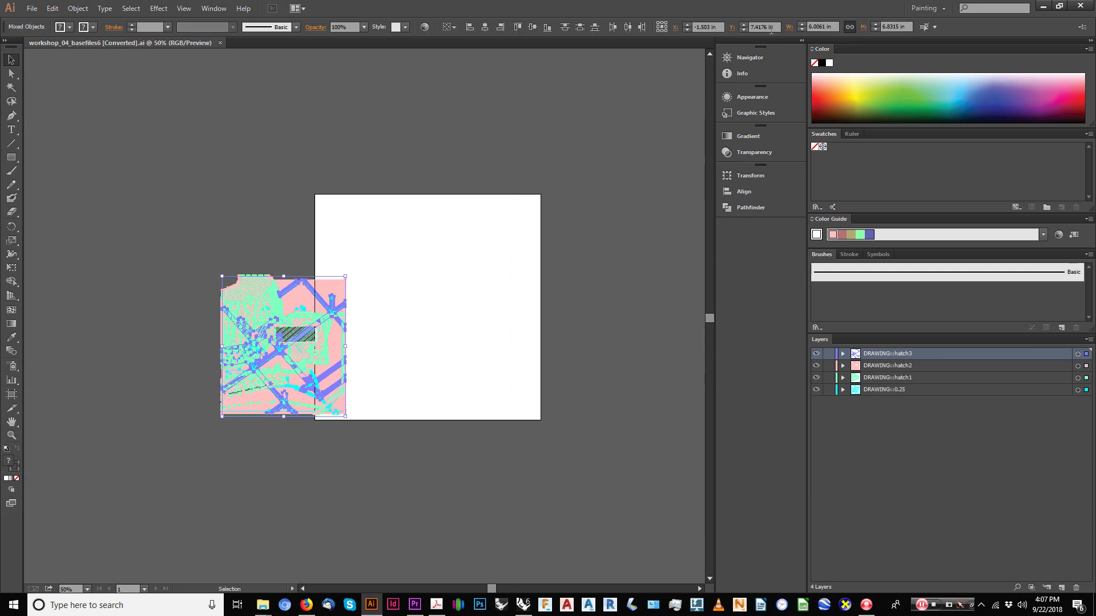
{"action": "left_click", "coordinate": [770, 27]}
{"action": "key", "text": "Tab"}
{"action": "key", "text": "shift+Tab"}
{"action": "key", "text": "shift+Tab"}
{"action": "type", "text": "5.5"}
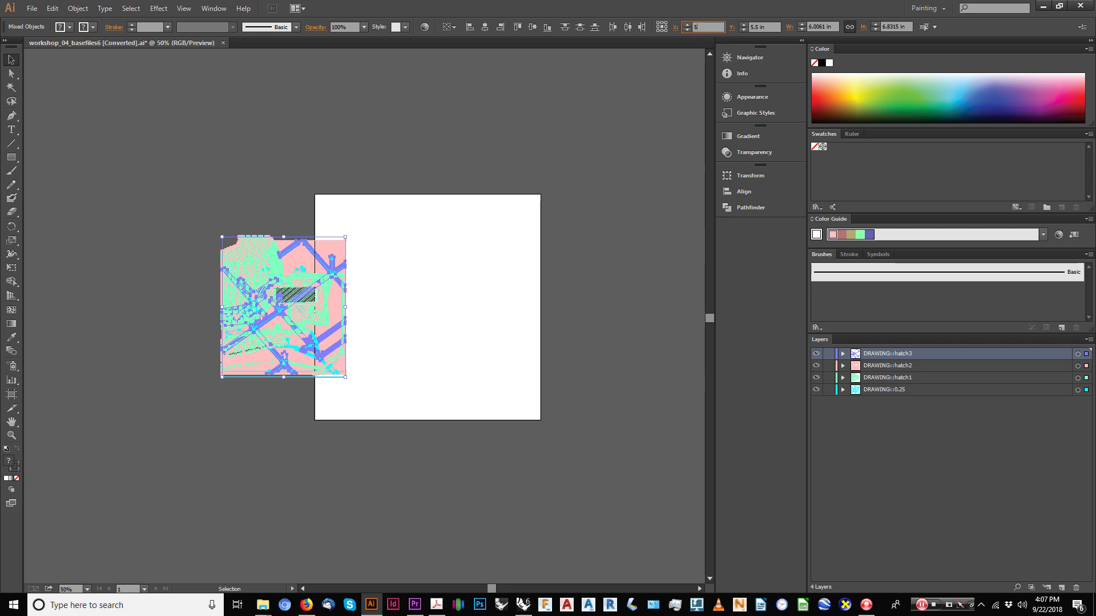
{"action": "key", "text": "Tab"}
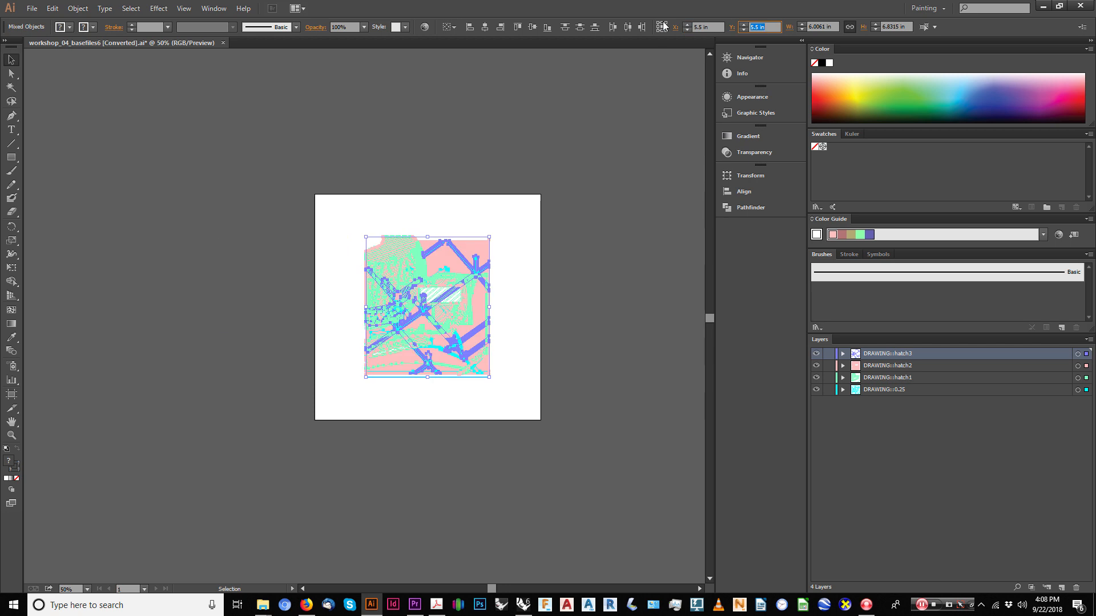
{"action": "left_click", "coordinate": [438, 152]}
{"action": "scroll", "coordinate": [454, 383], "scroll_direction": "up", "scroll_amount": 2, "text": "alt"}
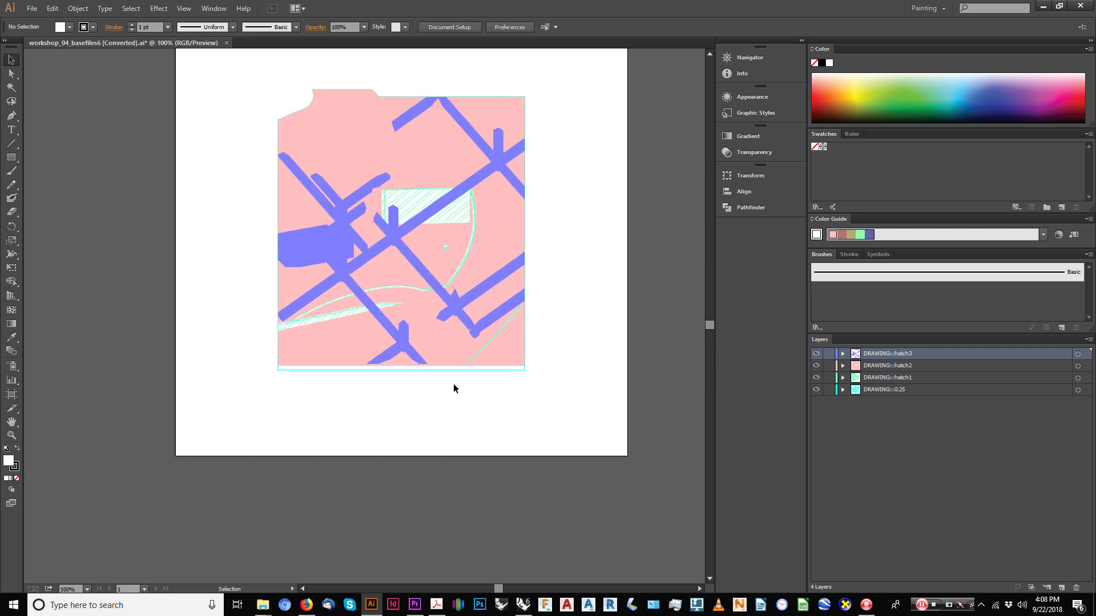
Place rhino render4.png from the example files folder in the drawing document, beside the artboard on its left.
{"action": "left_click", "coordinate": [262, 605]}
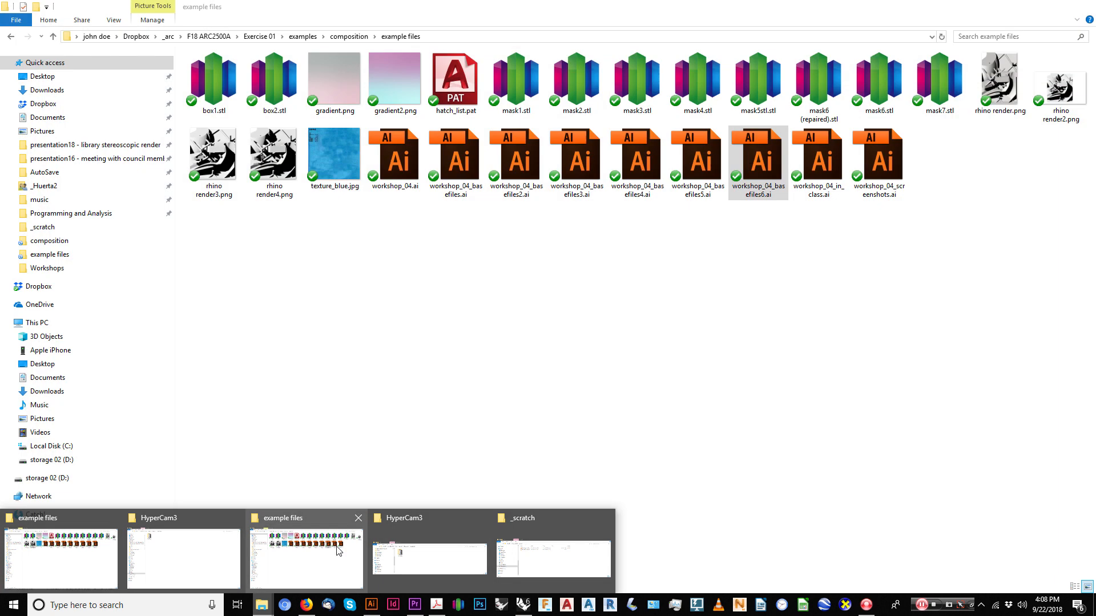
{"action": "left_click", "coordinate": [339, 552]}
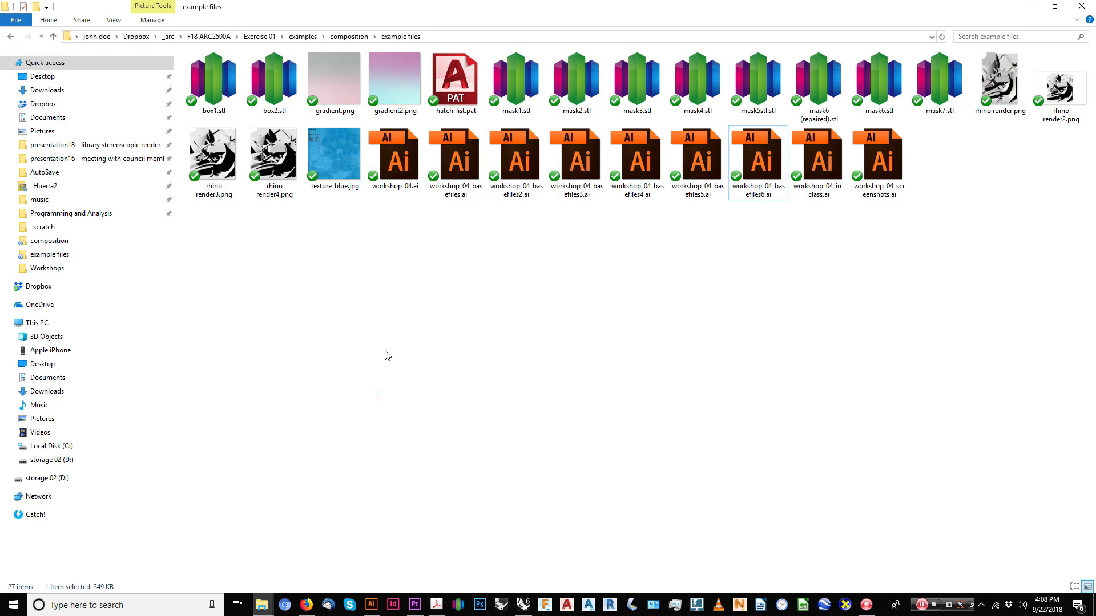
{"action": "left_click_drag", "start_coordinate": [454, 2], "coordinate": [799, 44]}
{"action": "scroll", "coordinate": [929, 251], "scroll_direction": "down", "scroll_amount": 1}
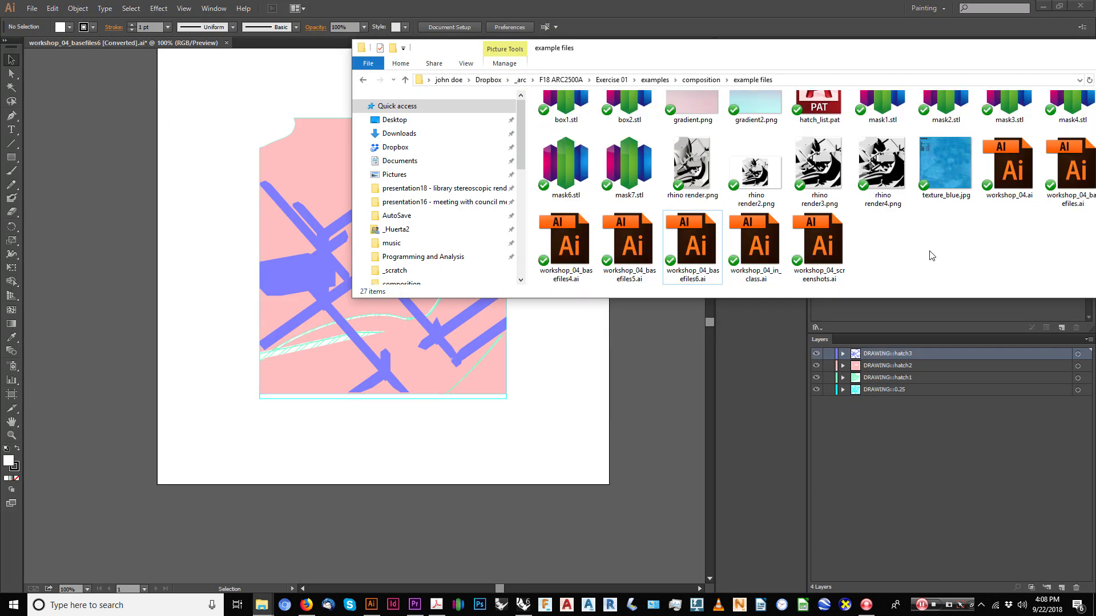
{"action": "left_click_drag", "start_coordinate": [883, 168], "coordinate": [537, 318]}
{"action": "scroll", "coordinate": [152, 247], "scroll_direction": "down", "scroll_amount": 2, "text": "alt"}
{"action": "left_click_drag", "start_coordinate": [451, 250], "coordinate": [152, 208]}
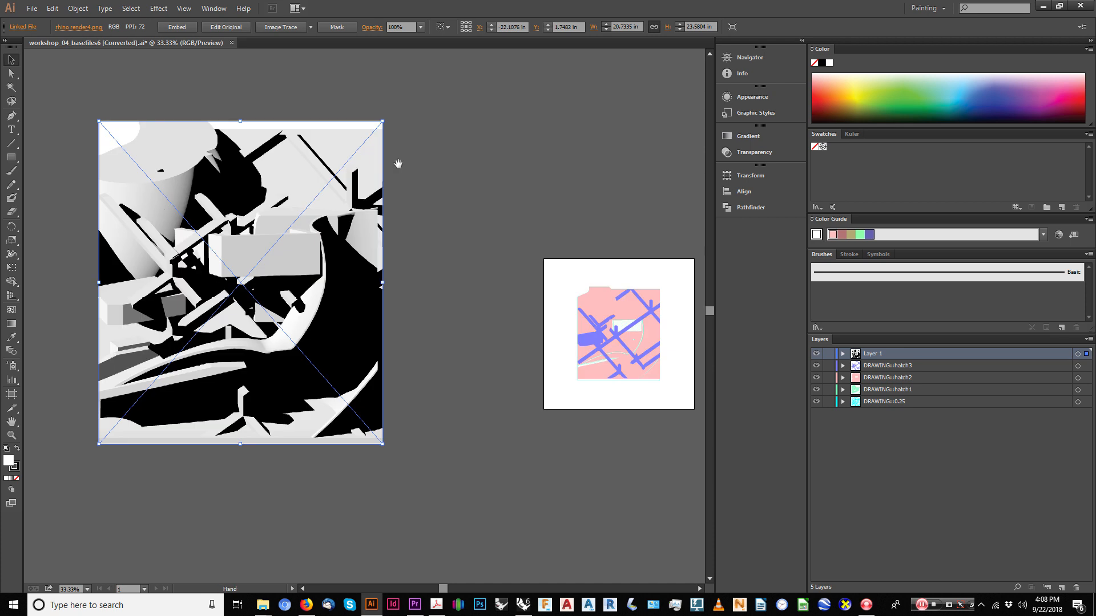
Move the placed render image closer to the artboard's left edge and embed it in the document.
{"action": "left_click_drag", "start_coordinate": [401, 164], "coordinate": [334, 181]}
{"action": "left_click", "coordinate": [338, 181]}
{"action": "left_click", "coordinate": [159, 242]}
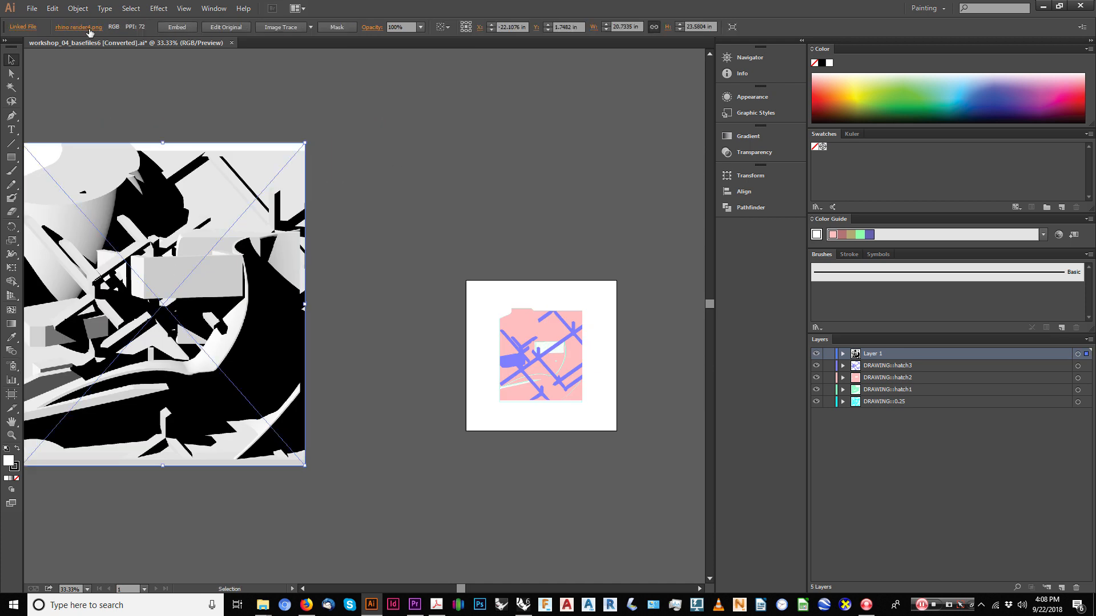
{"action": "left_click_drag", "start_coordinate": [1095, 93], "coordinate": [434, 81]}
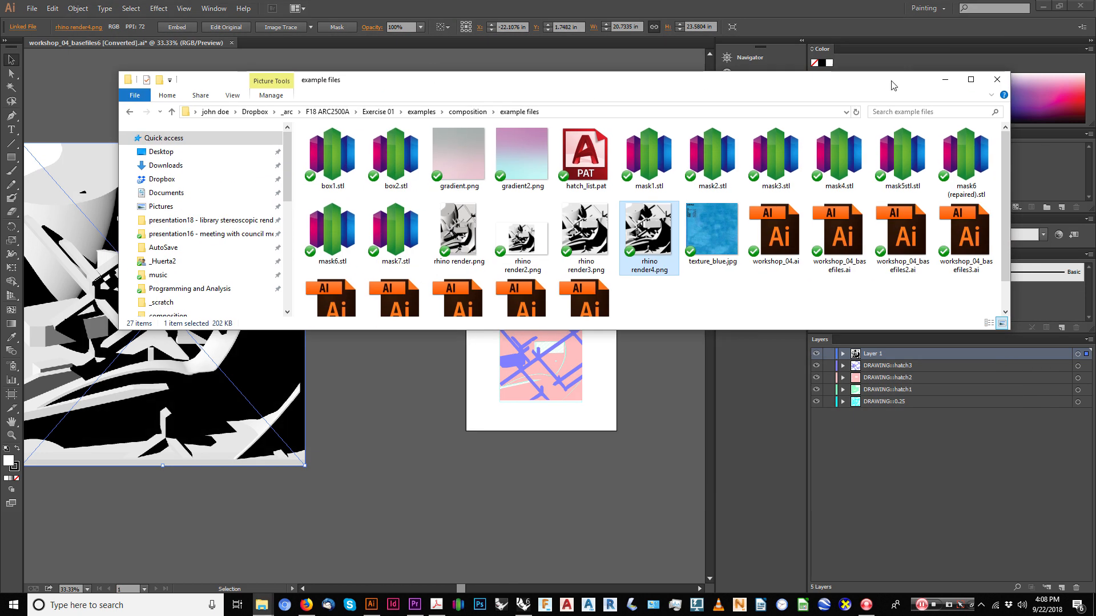
{"action": "left_click_drag", "start_coordinate": [894, 86], "coordinate": [1095, 150]}
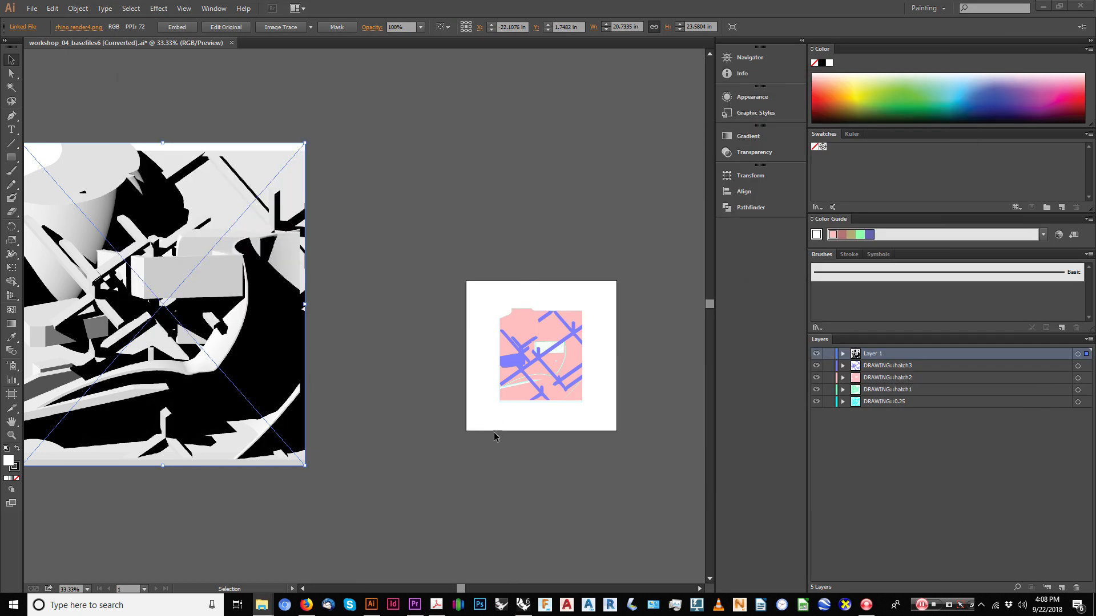
{"action": "scroll", "coordinate": [343, 412], "scroll_direction": "down", "scroll_amount": 1, "text": "alt"}
{"action": "left_click_drag", "start_coordinate": [295, 373], "coordinate": [404, 401]}
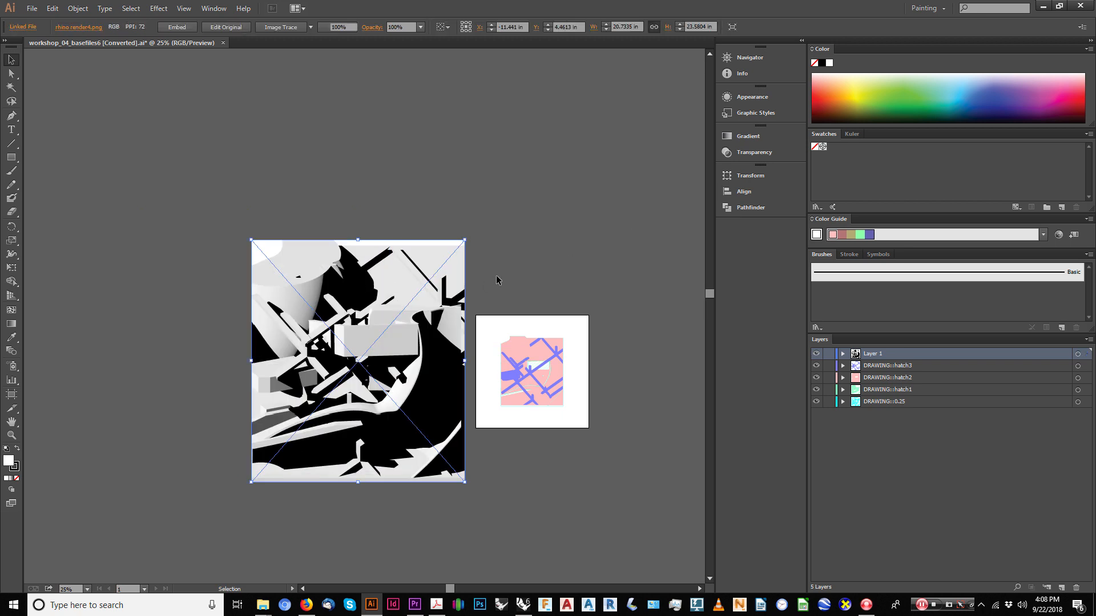
{"action": "left_click_drag", "start_coordinate": [497, 277], "coordinate": [374, 235]}
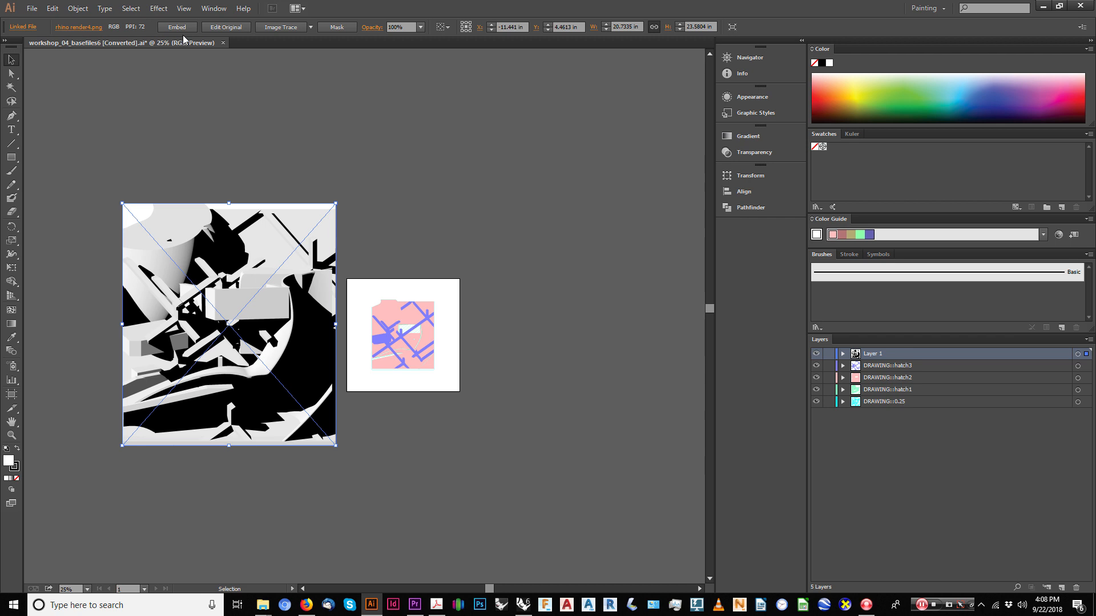
{"action": "left_click", "coordinate": [178, 27]}
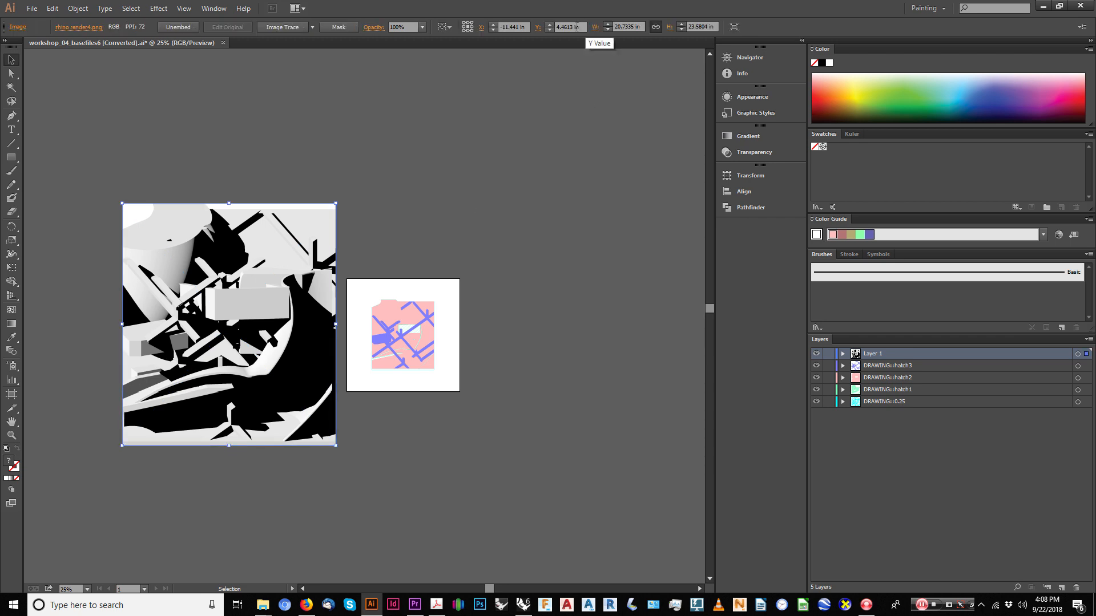
Set the embedded render image's width to 6.0061 in to match the hatch drawing, keeping its proportions.
{"action": "left_click_drag", "start_coordinate": [459, 289], "coordinate": [362, 380]}
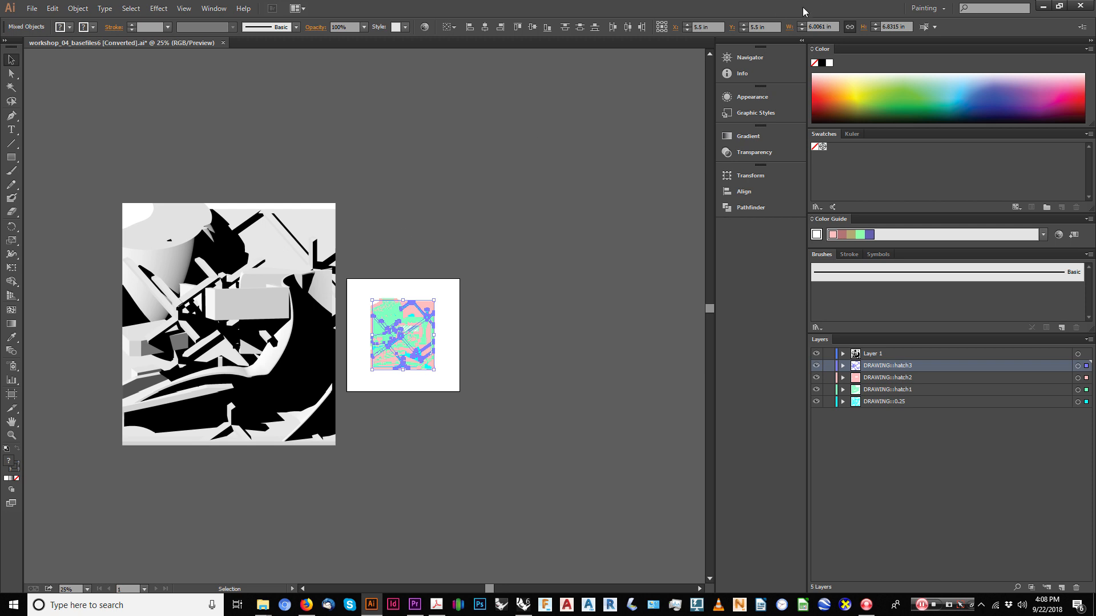
{"action": "double_click", "coordinate": [821, 26]}
{"action": "left_click", "coordinate": [346, 172]}
{"action": "left_click", "coordinate": [316, 226]}
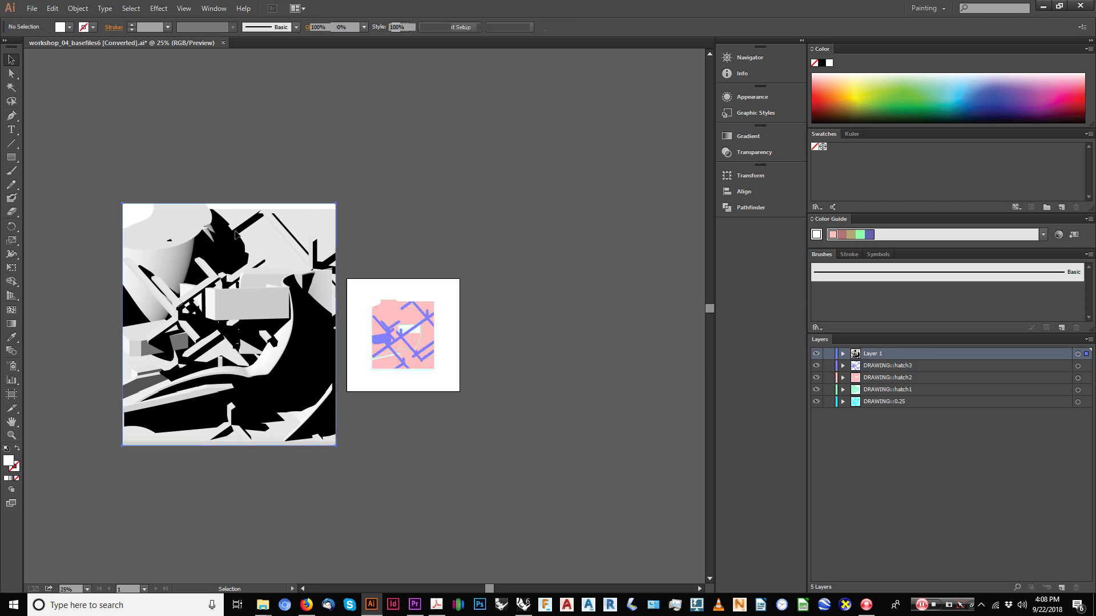
{"action": "triple_click", "coordinate": [637, 26]}
{"action": "type", "text": "6.0061"}
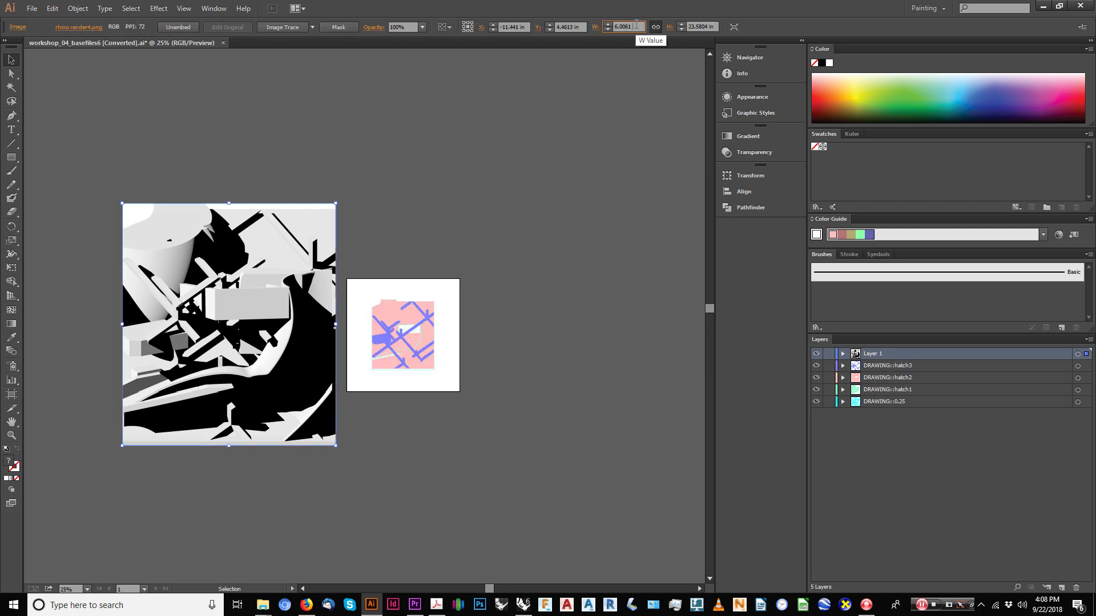
{"action": "key", "text": "Return"}
Move the render image onto the hatch drawing, align its edges with the drawing's outline, and deselect it.
{"action": "left_click", "coordinate": [270, 334]}
{"action": "scroll", "coordinate": [374, 335], "scroll_direction": "up", "scroll_amount": 3, "text": "alt"}
{"action": "left_click_drag", "start_coordinate": [275, 313], "coordinate": [480, 299]}
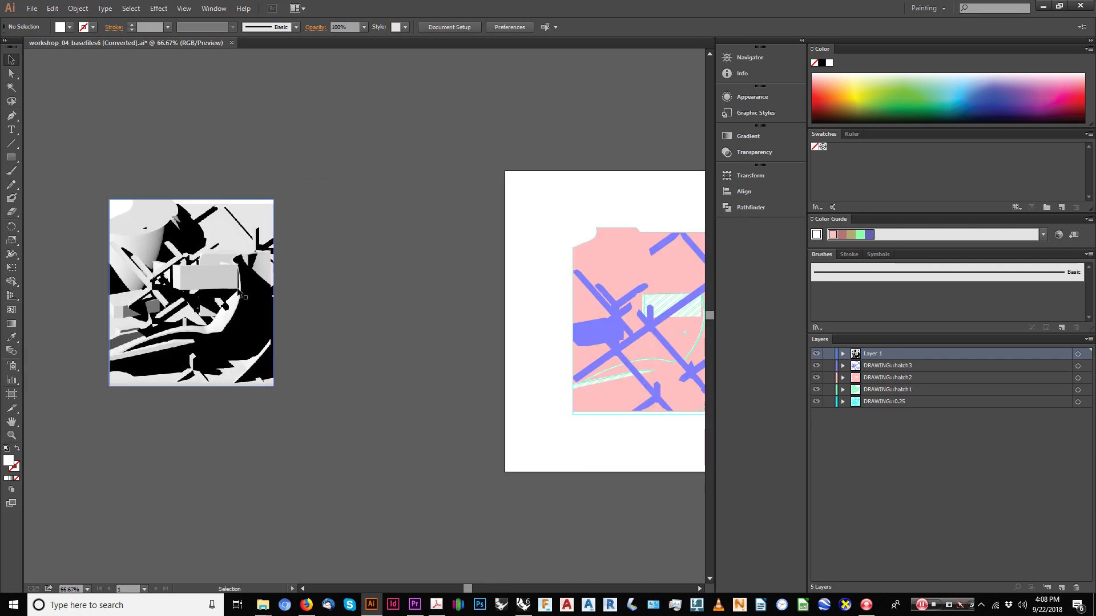
{"action": "left_click_drag", "start_coordinate": [237, 294], "coordinate": [714, 301]}
{"action": "left_click_drag", "start_coordinate": [566, 370], "coordinate": [376, 293]}
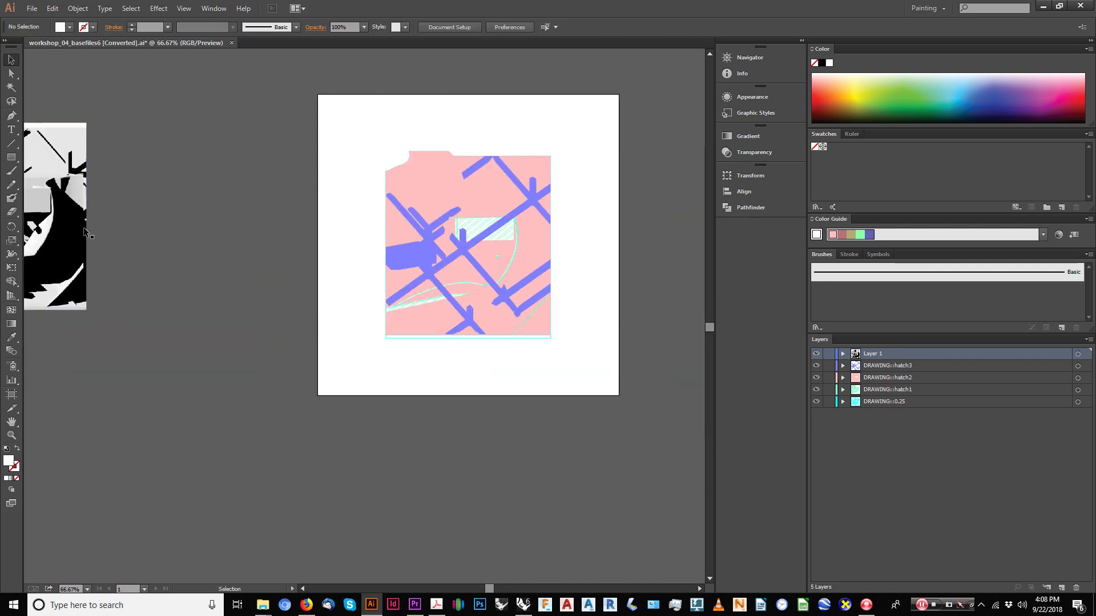
{"action": "mouse_move", "coordinate": [65, 238]}
{"action": "left_mouse_down"}
{"action": "mouse_move", "coordinate": [392, 280]}
{"action": "mouse_move", "coordinate": [510, 266]}
{"action": "left_mouse_up"}
{"action": "scroll", "coordinate": [377, 338], "scroll_direction": "up", "scroll_amount": 4, "text": "alt"}
{"action": "scroll", "coordinate": [375, 339], "scroll_direction": "up", "scroll_amount": 4, "text": "alt"}
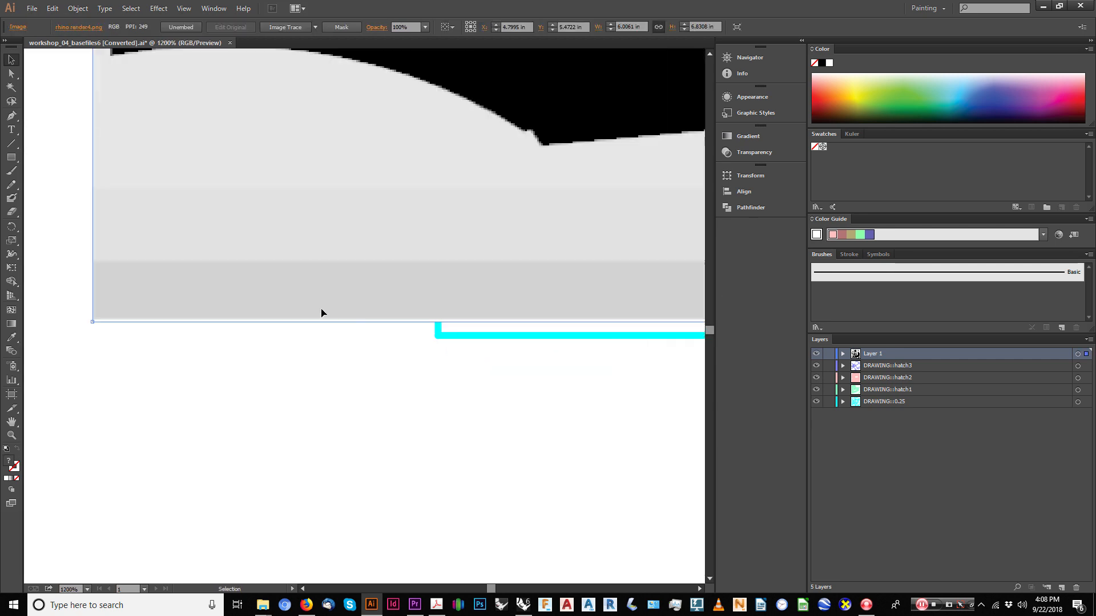
{"action": "left_click_drag", "start_coordinate": [322, 306], "coordinate": [648, 307]}
{"action": "left_click_drag", "start_coordinate": [432, 305], "coordinate": [451, 324]}
{"action": "scroll", "coordinate": [315, 397], "scroll_direction": "down", "scroll_amount": 6, "text": "alt"}
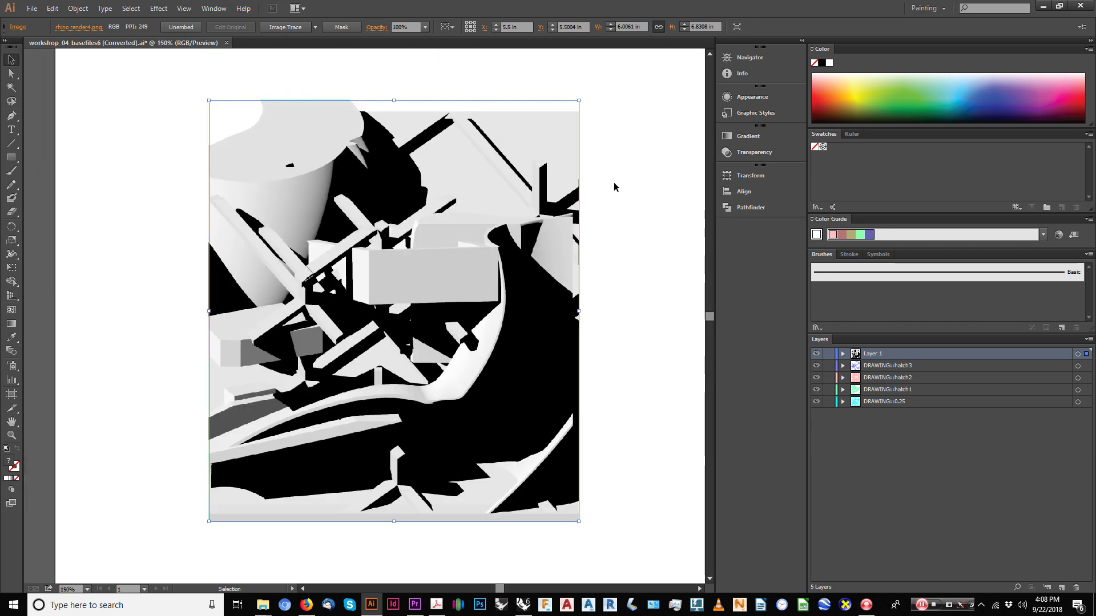
{"action": "left_click", "coordinate": [614, 187]}
Move the render image's layer below all the DRAWING layers and rename it render.
{"action": "left_click", "coordinate": [815, 354]}
{"action": "left_click", "coordinate": [815, 354]}
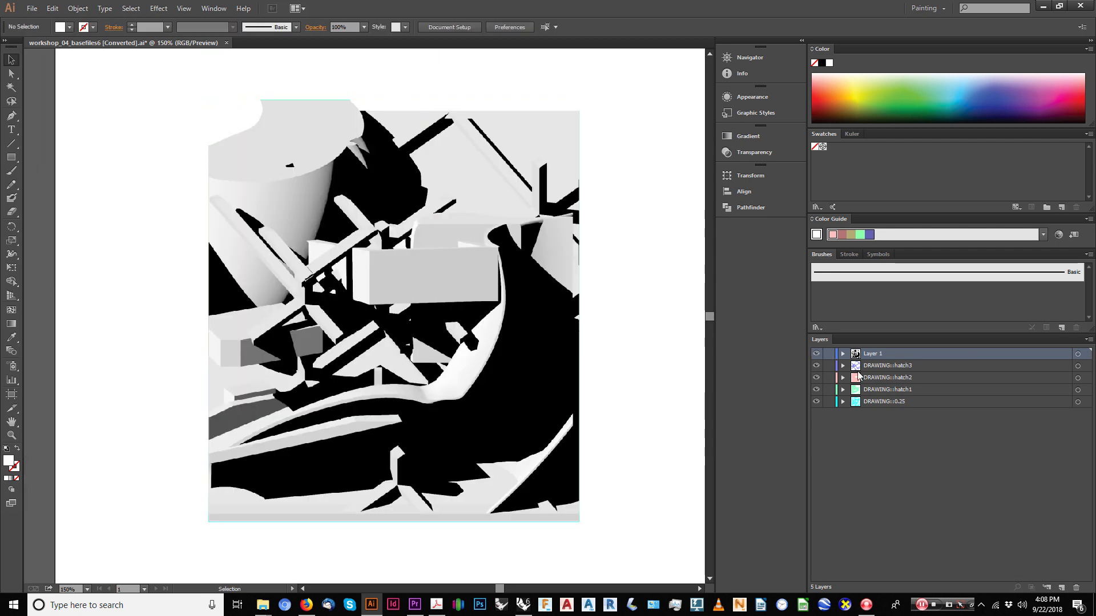
{"action": "left_click_drag", "start_coordinate": [859, 375], "coordinate": [882, 416]}
{"action": "scroll", "coordinate": [676, 317], "scroll_direction": "down", "scroll_amount": 2, "text": "alt"}
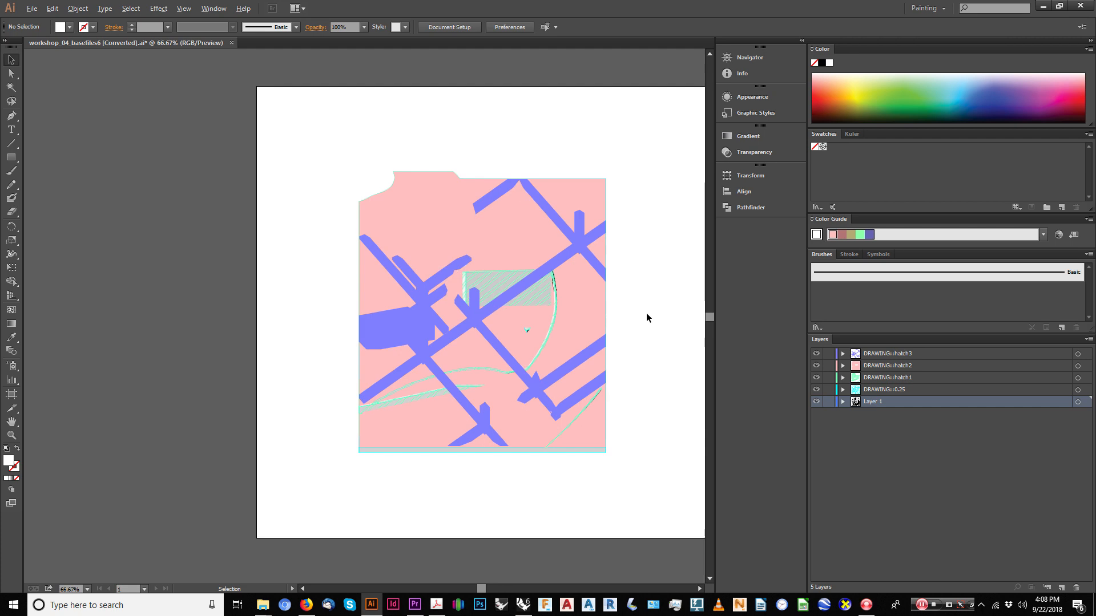
{"action": "scroll", "coordinate": [544, 292], "scroll_direction": "down", "scroll_amount": 1, "text": "alt"}
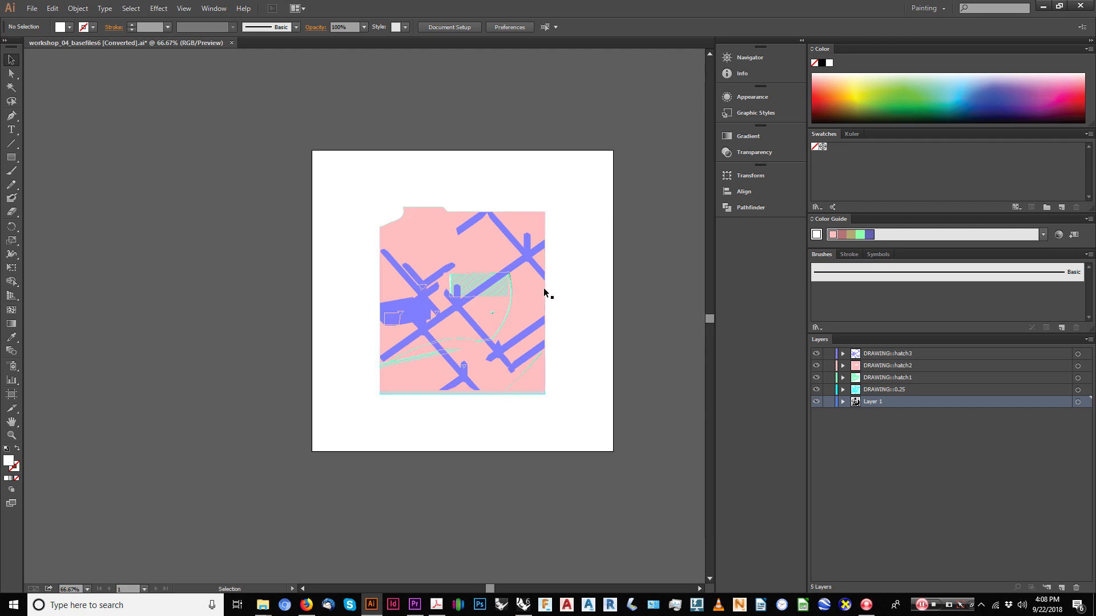
{"action": "double_click", "coordinate": [875, 402]}
{"action": "type", "text": "render"}
{"action": "key", "text": "Return"}
{"action": "left_click_drag", "start_coordinate": [577, 284], "coordinate": [524, 261]}
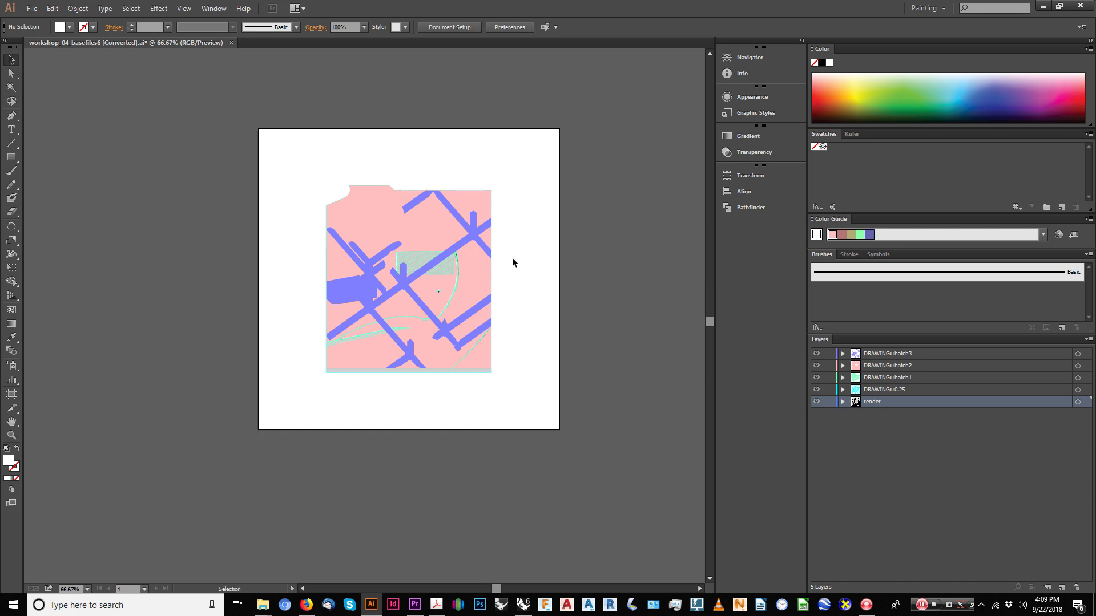
{"action": "scroll", "coordinate": [479, 292], "scroll_direction": "up", "scroll_amount": 1, "text": "alt"}
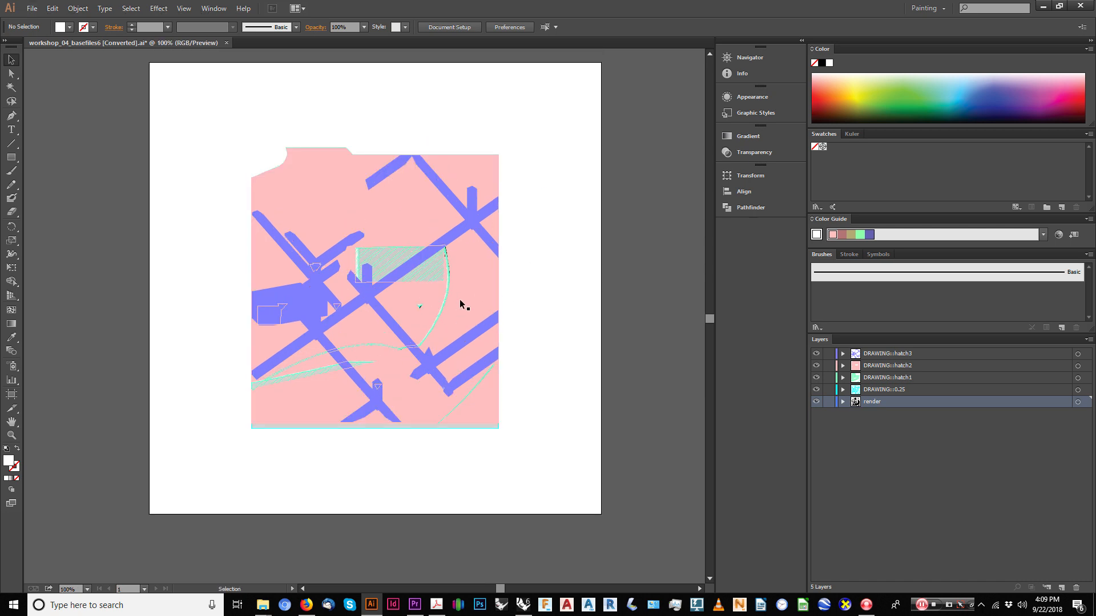
{"action": "scroll", "coordinate": [462, 306], "scroll_direction": "up", "scroll_amount": 1, "text": "alt"}
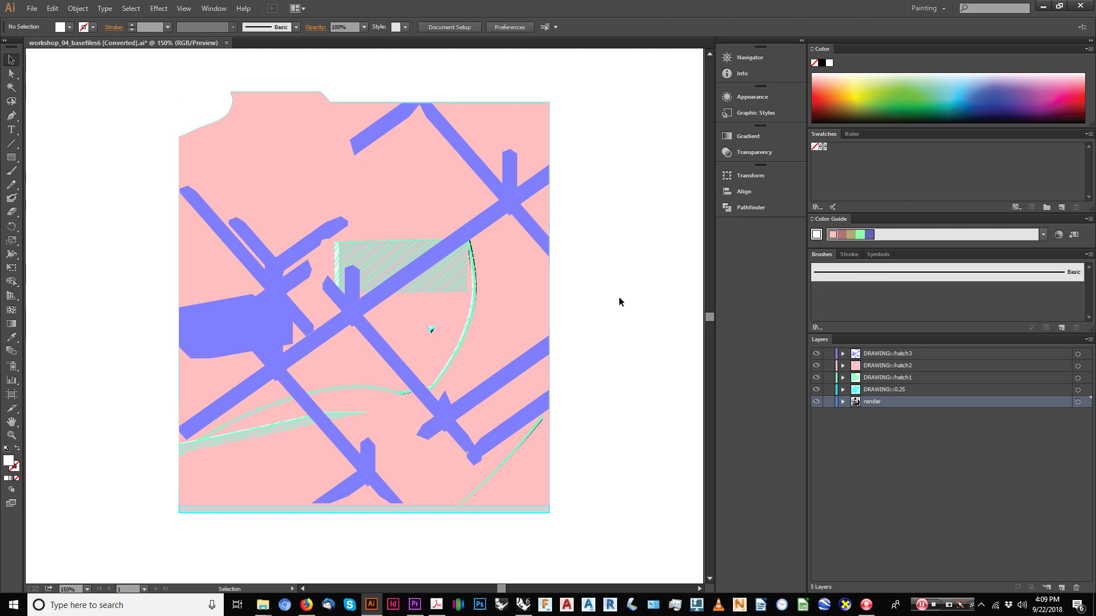
Switch to Firefox and search the web for "tumblr gradients" in a new tab.
{"action": "left_click", "coordinate": [937, 607]}
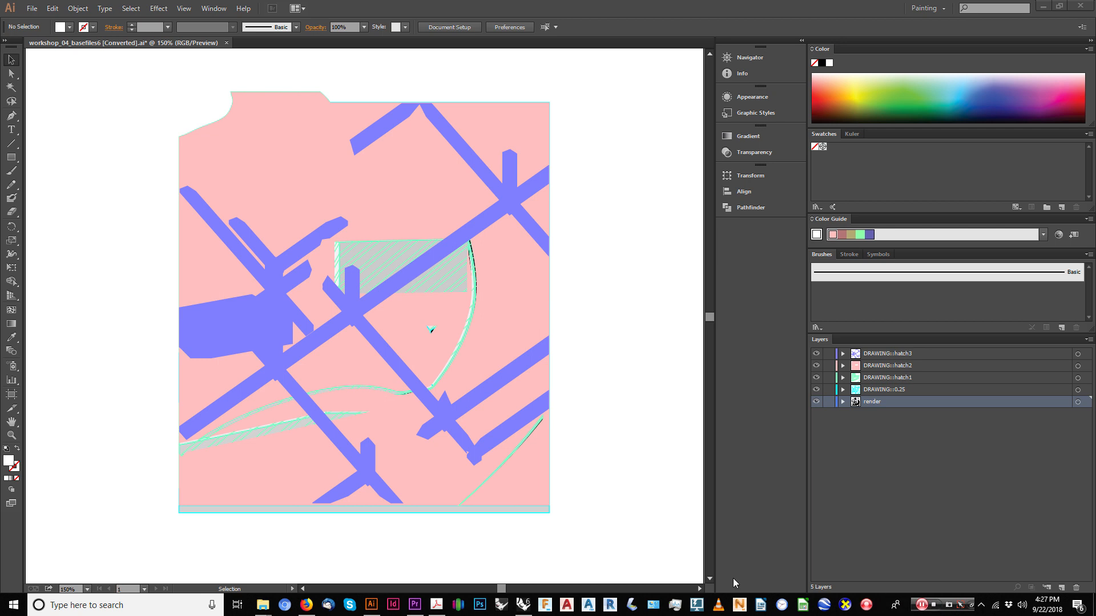
{"action": "left_click", "coordinate": [307, 605]}
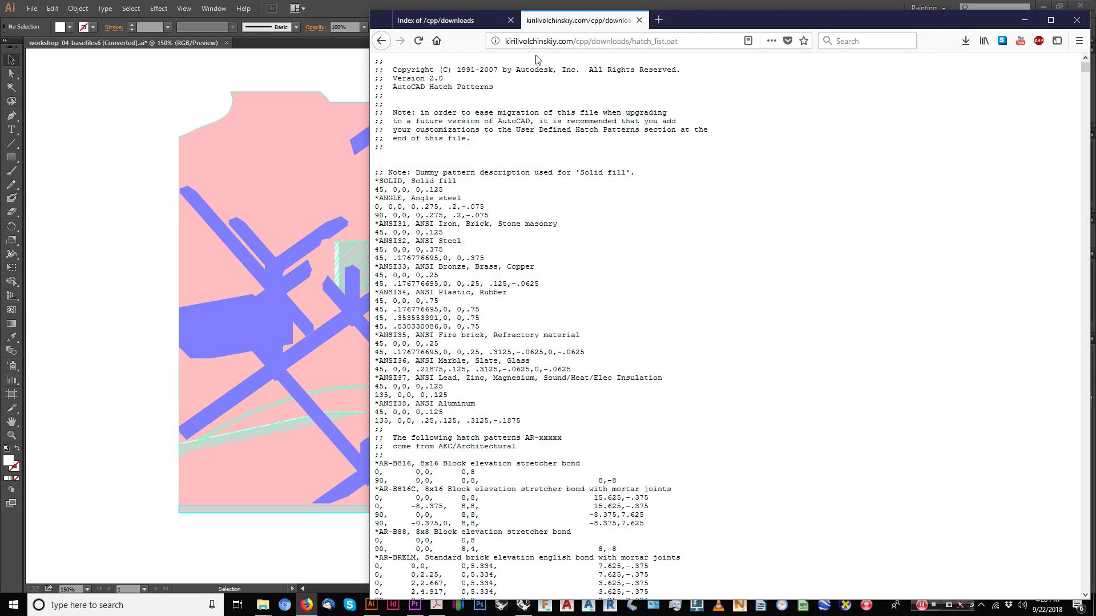
{"action": "key", "text": "super+Up"}
{"action": "left_click", "coordinate": [266, 9]}
{"action": "type", "text": "tumblr"}
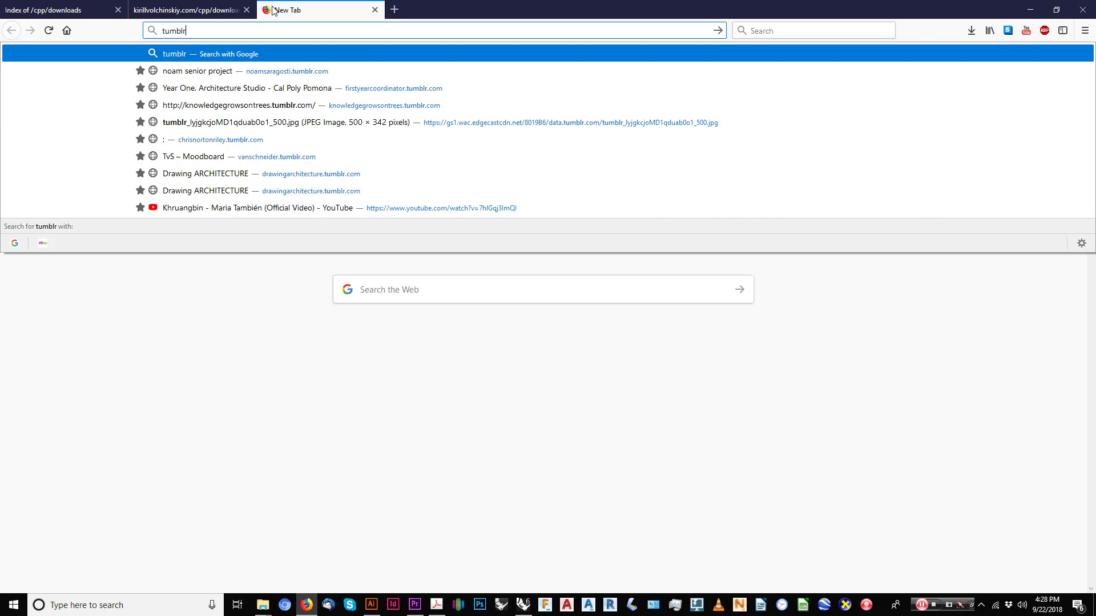
{"action": "key", "text": "Return"}
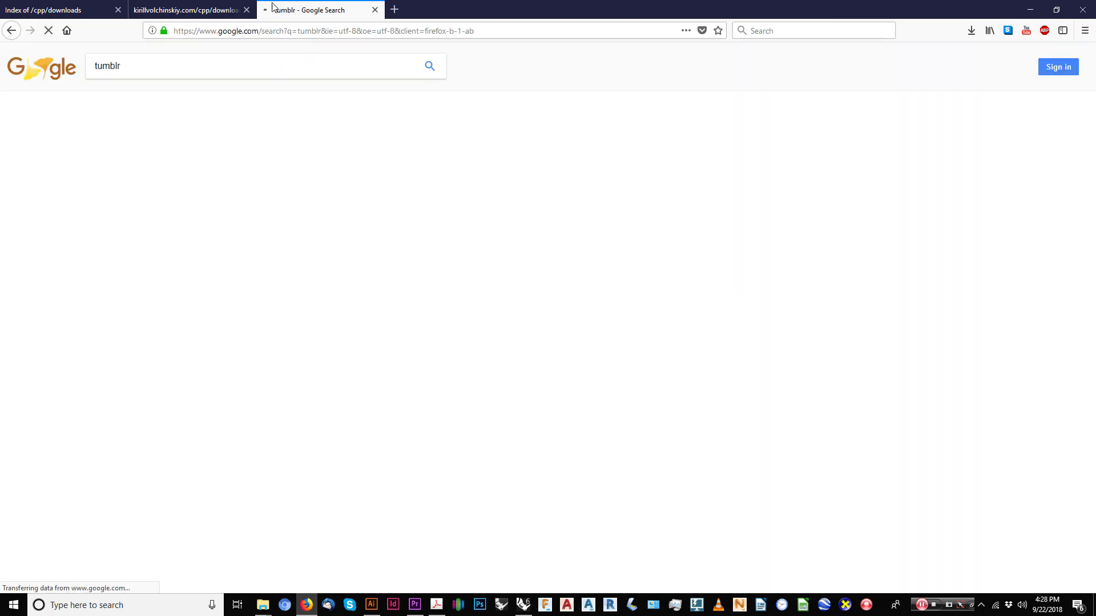
{"action": "left_click", "coordinate": [169, 71]}
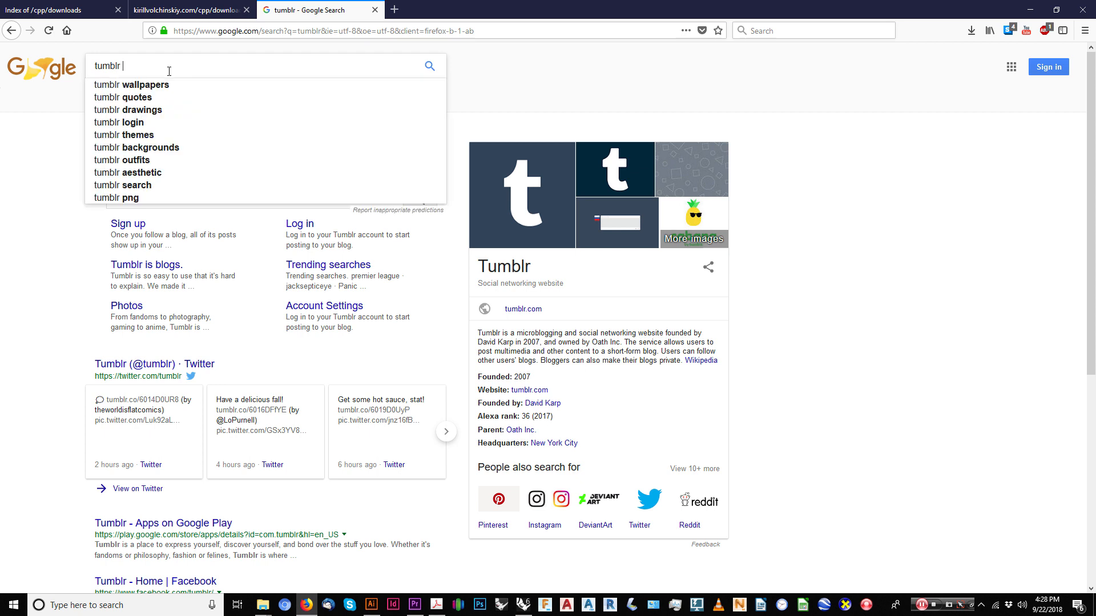
{"action": "type", "text": "gradients"}
{"action": "key", "text": "Return"}
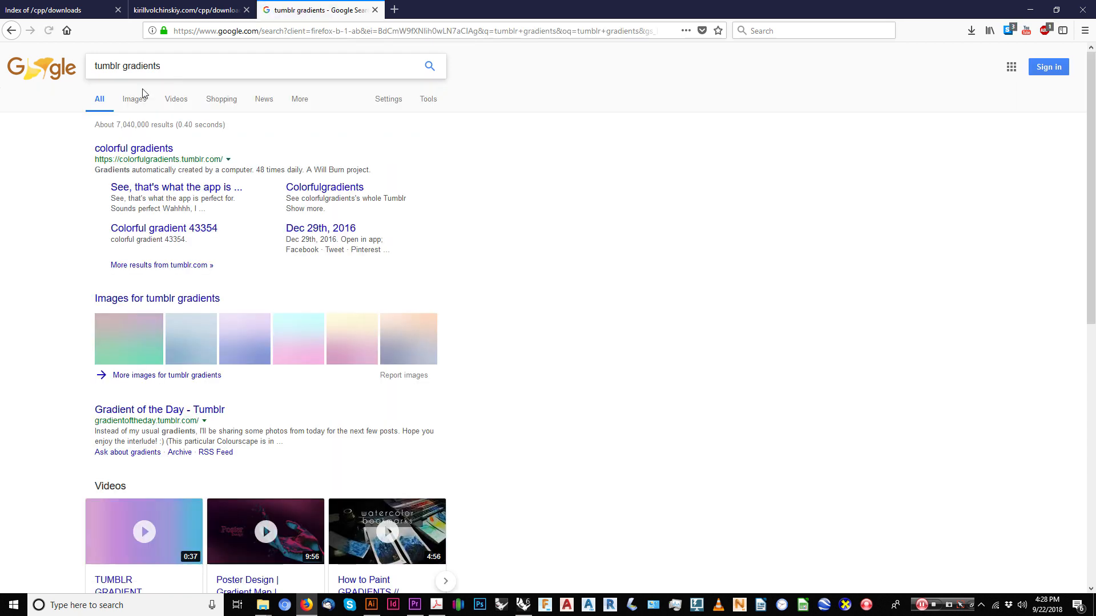
Open the colorful gradients Tumblr blog from the results and move the browser away to reveal the Illustrator drawing.
{"action": "left_click", "coordinate": [133, 148]}
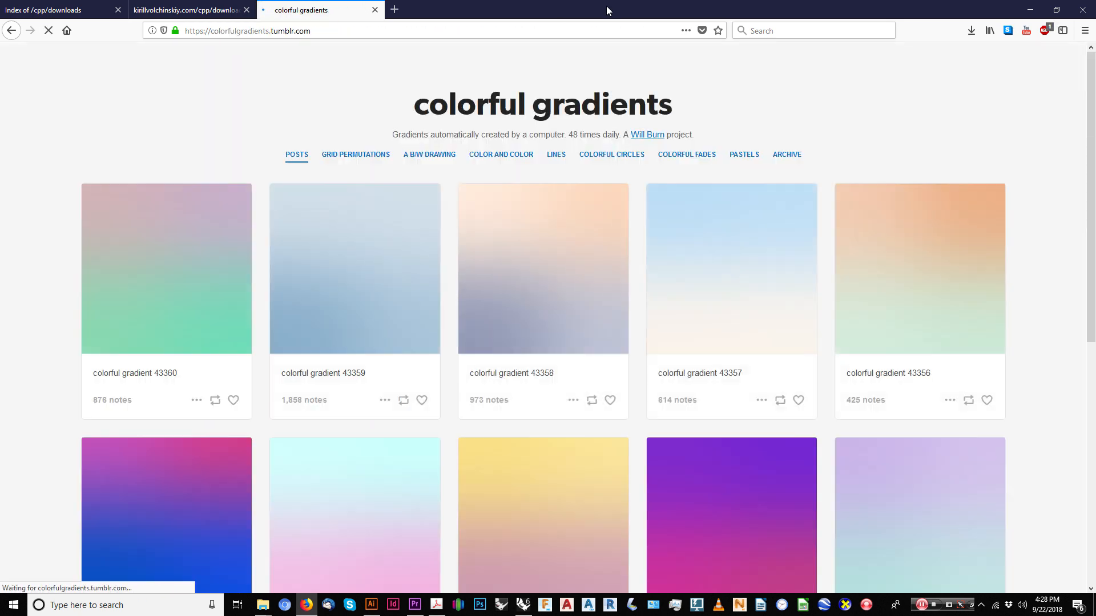
{"action": "left_click_drag", "start_coordinate": [607, 6], "coordinate": [604, 0]}
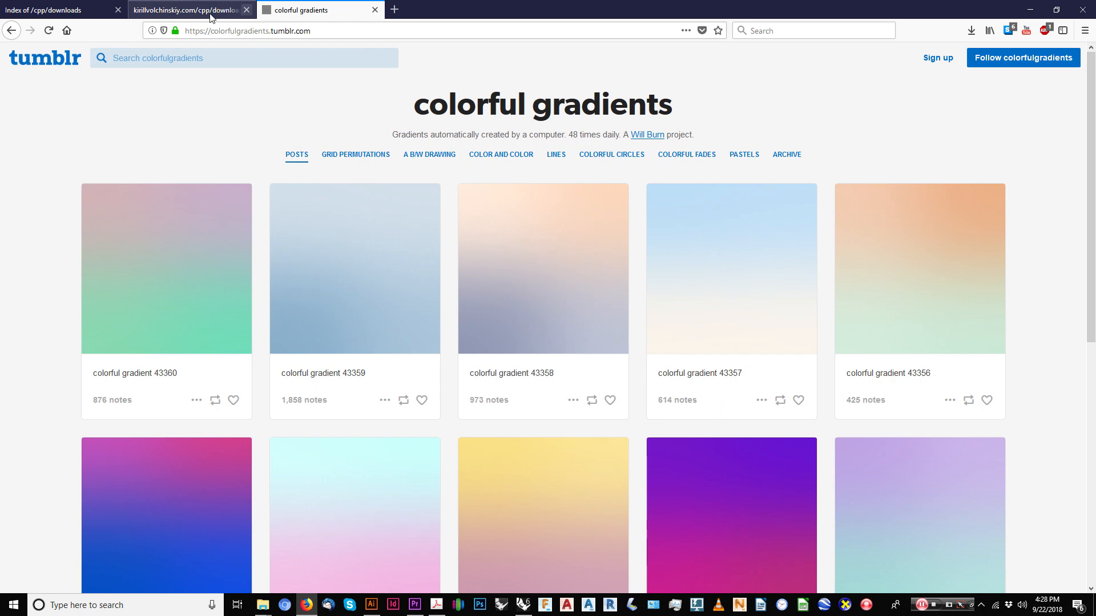
{"action": "double_click", "coordinate": [226, 31]}
{"action": "left_click_drag", "start_coordinate": [530, 2], "coordinate": [1095, 273]}
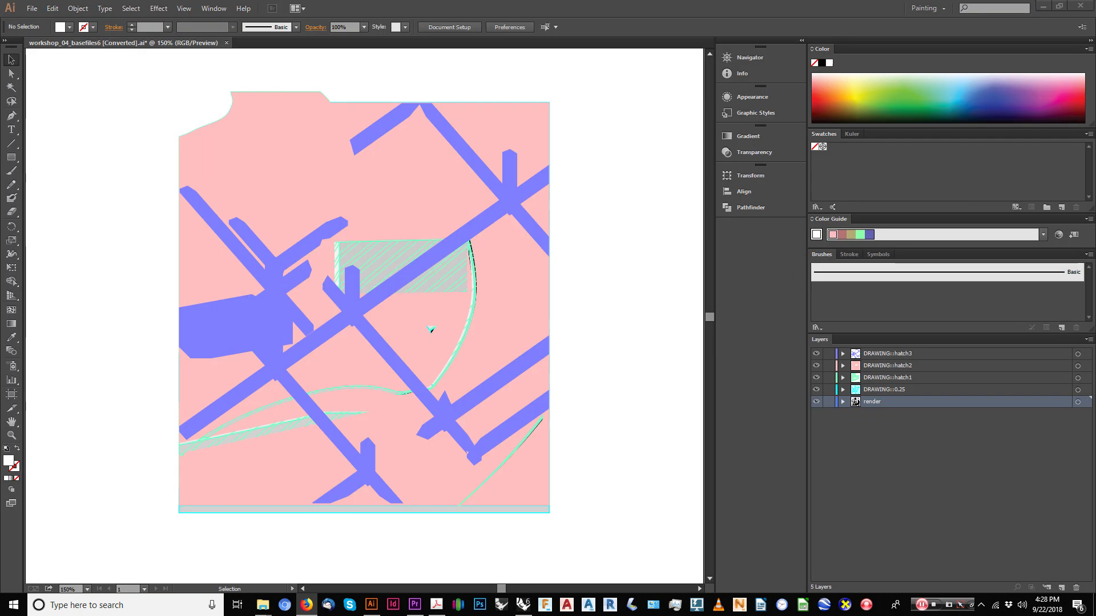
Place gradient2.png in the drawing document, scale it proportionally to 11 in wide, and deselect it.
{"action": "left_click_drag", "start_coordinate": [0, 342], "coordinate": [435, 362]}
{"action": "scroll", "coordinate": [122, 221], "scroll_direction": "down", "scroll_amount": 3, "text": "alt"}
{"action": "scroll", "coordinate": [217, 243], "scroll_direction": "down", "scroll_amount": 1, "text": "alt"}
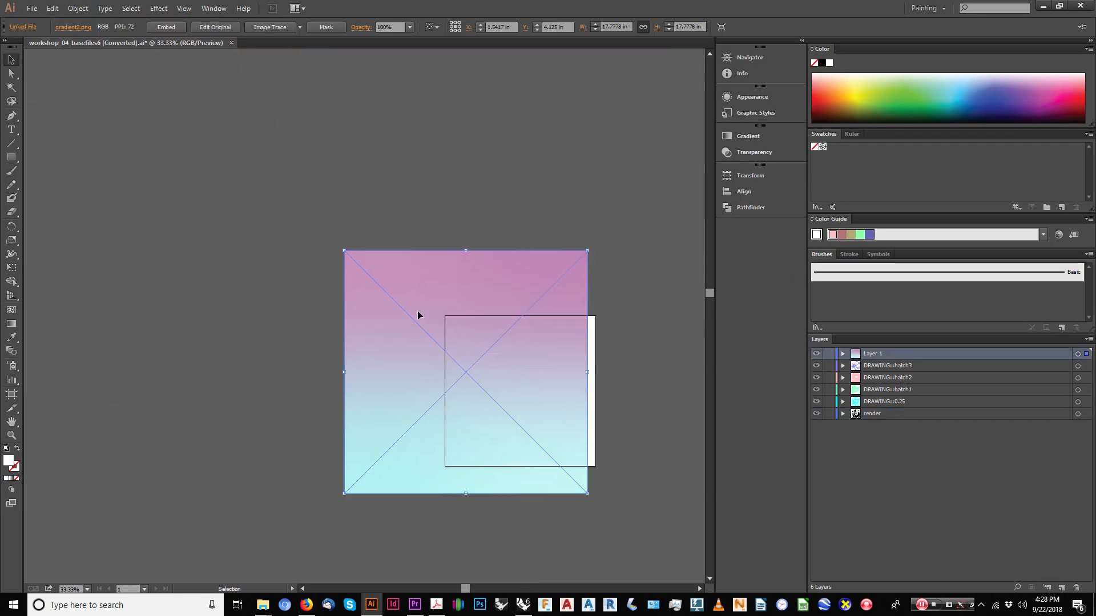
{"action": "left_click", "coordinate": [615, 27]}
{"action": "type", "text": "1"}
{"action": "key", "text": "Tab"}
{"action": "key", "text": "shift+Tab"}
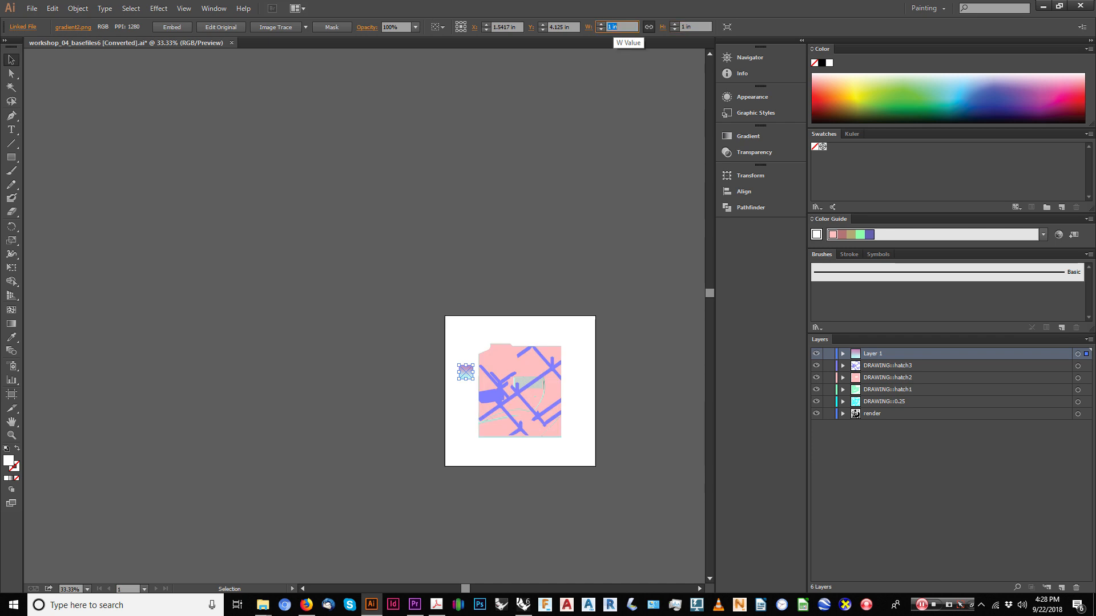
{"action": "type", "text": "11"}
{"action": "key", "text": "Tab"}
{"action": "left_click", "coordinate": [512, 152]}
Move the gradient image over the artboard, align its corner exactly with the artboard corner, and deselect it.
{"action": "scroll", "coordinate": [617, 395], "scroll_direction": "up", "scroll_amount": 1, "text": "alt"}
{"action": "left_click_drag", "start_coordinate": [617, 394], "coordinate": [570, 312]}
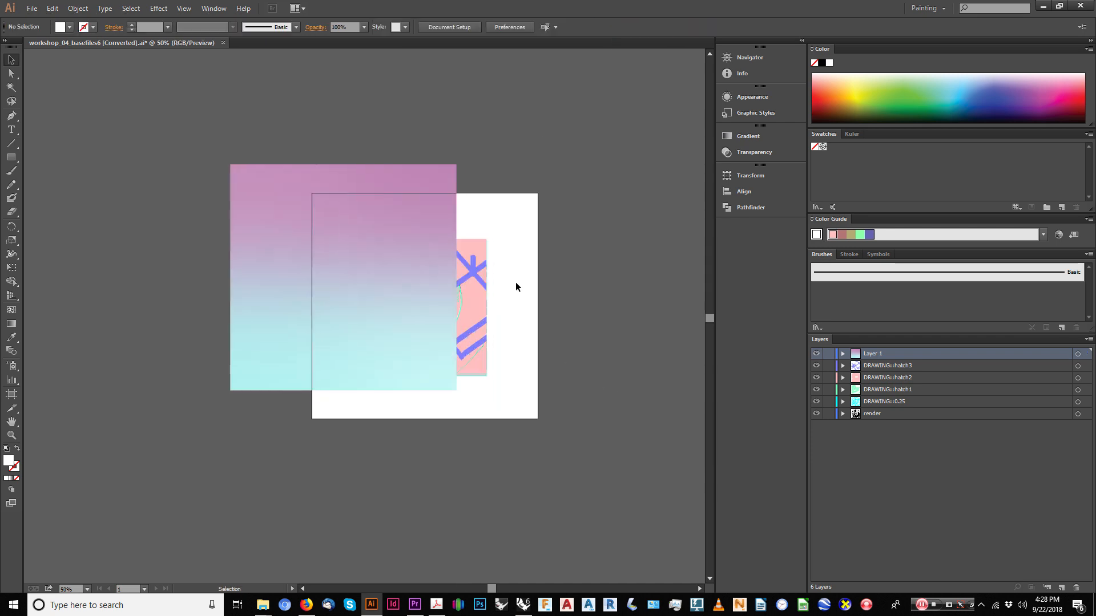
{"action": "left_click_drag", "start_coordinate": [410, 220], "coordinate": [490, 247]}
{"action": "scroll", "coordinate": [535, 215], "scroll_direction": "up", "scroll_amount": 5, "text": "alt"}
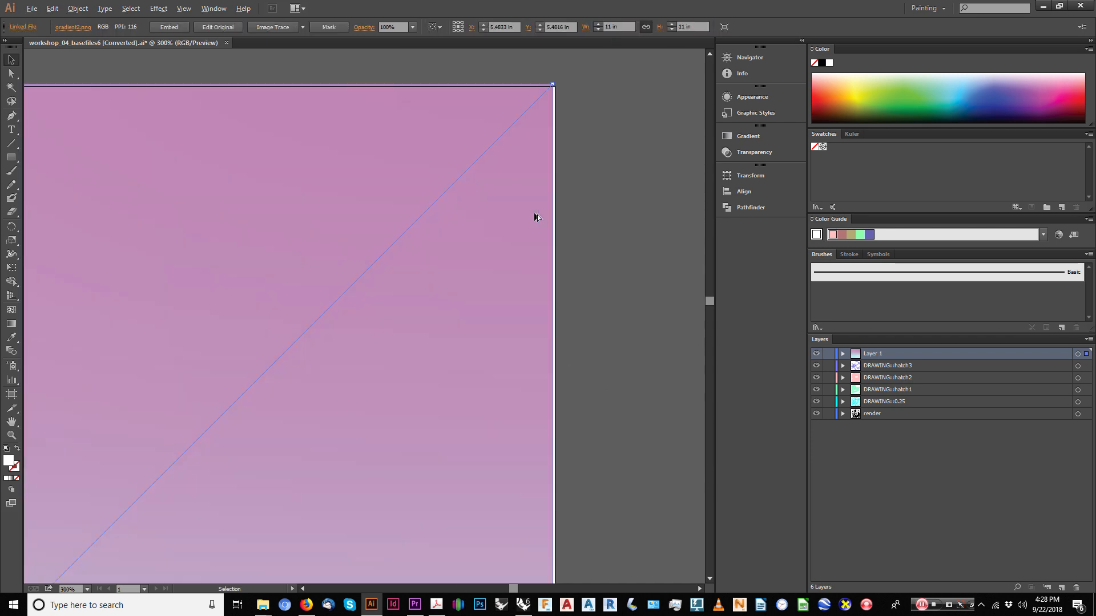
{"action": "scroll", "coordinate": [558, 137], "scroll_direction": "up", "scroll_amount": 3, "text": "alt"}
{"action": "left_click_drag", "start_coordinate": [558, 103], "coordinate": [536, 345]}
{"action": "left_click_drag", "start_coordinate": [499, 309], "coordinate": [506, 315]}
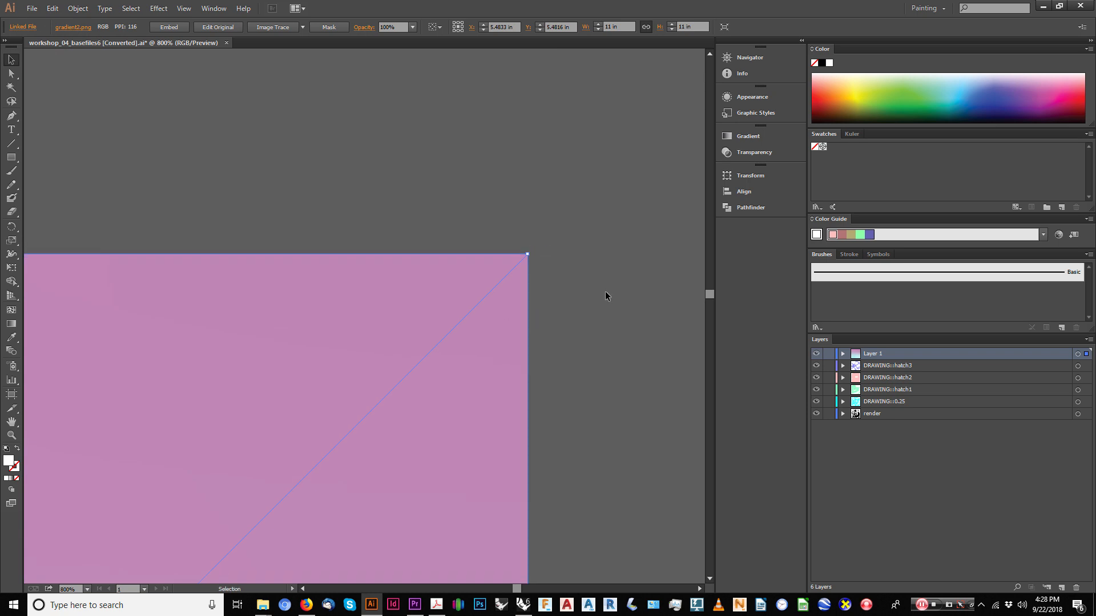
{"action": "left_click", "coordinate": [606, 297]}
Move the gradient image's layer beneath the render layer, name it gradient, and lock it.
{"action": "left_click_drag", "start_coordinate": [879, 354], "coordinate": [873, 421]}
{"action": "double_click", "coordinate": [873, 418]}
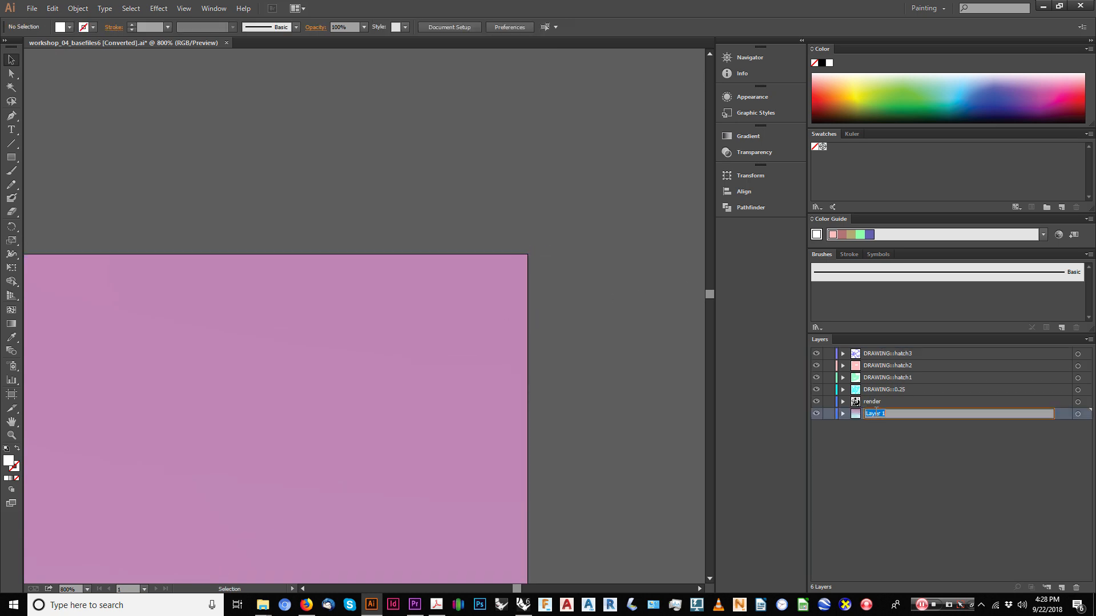
{"action": "type", "text": "gradient"}
{"action": "key", "text": "Return"}
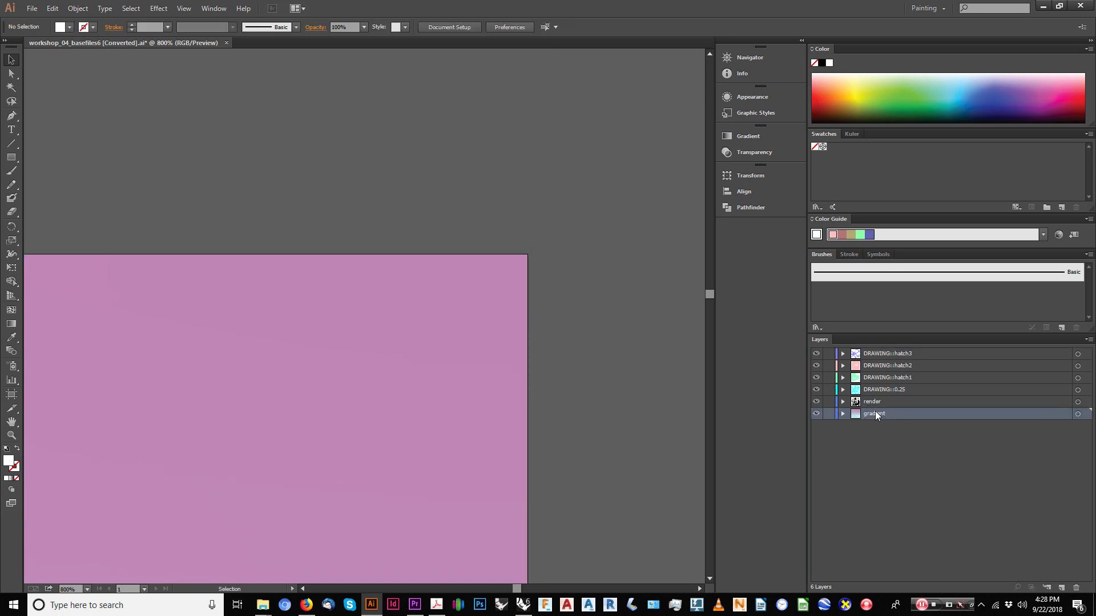
{"action": "left_click", "coordinate": [828, 413]}
{"action": "scroll", "coordinate": [610, 126], "scroll_direction": "down", "scroll_amount": 3, "text": "alt"}
{"action": "scroll", "coordinate": [508, 297], "scroll_direction": "down", "scroll_amount": 4, "text": "alt"}
{"action": "scroll", "coordinate": [505, 311], "scroll_direction": "down", "scroll_amount": 2}
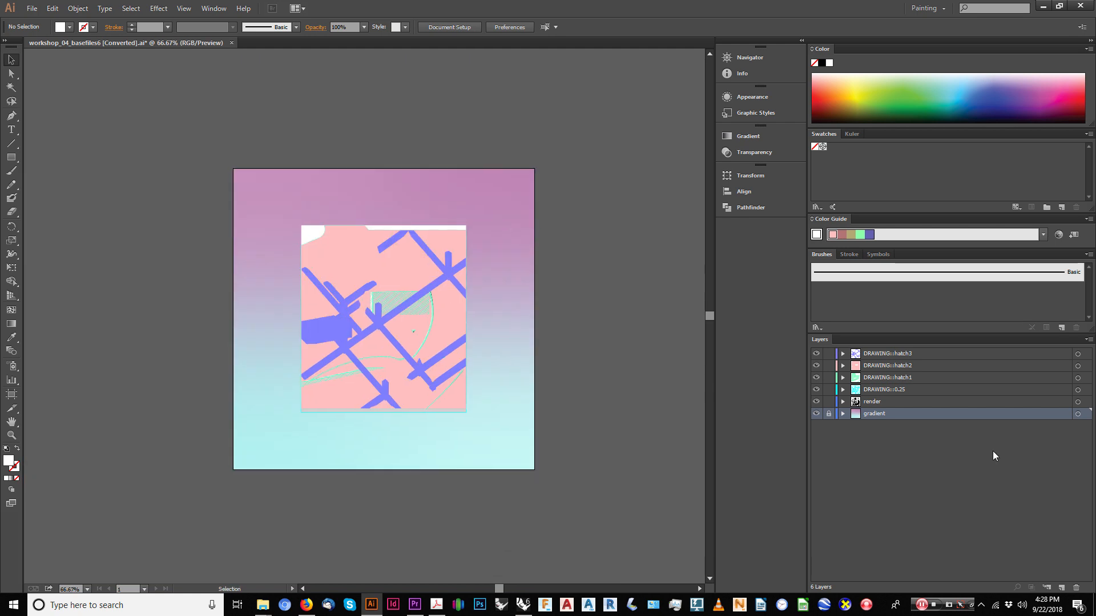
Move the DRAWING::hatch2 layer between the render and gradient layers, and hide the render layer.
{"action": "key", "text": "alt+Tab"}
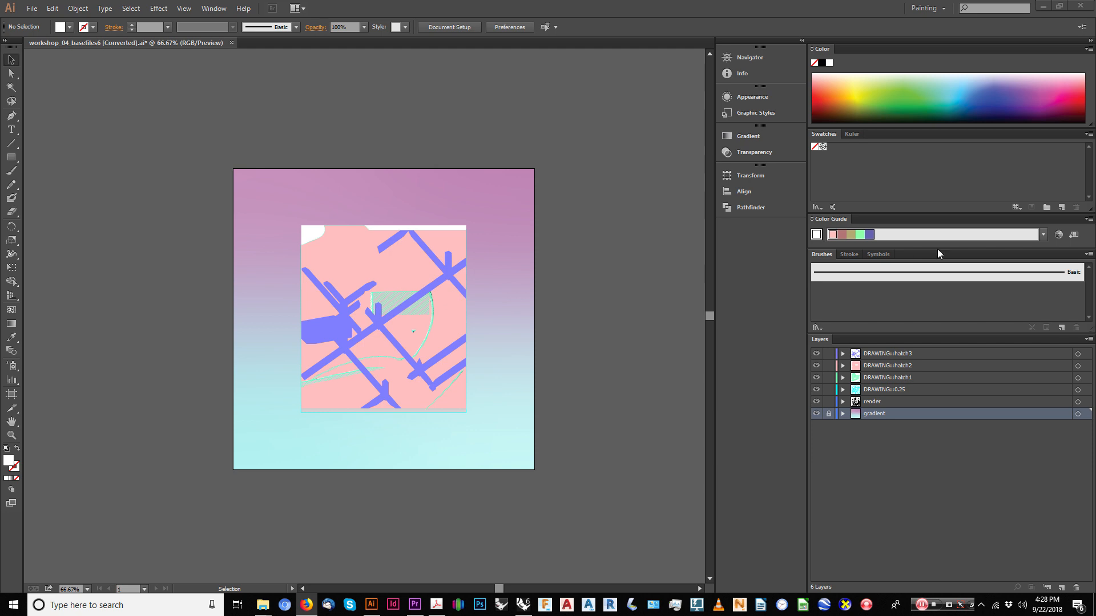
{"action": "scroll", "coordinate": [374, 349], "scroll_direction": "up", "scroll_amount": 2, "text": "alt"}
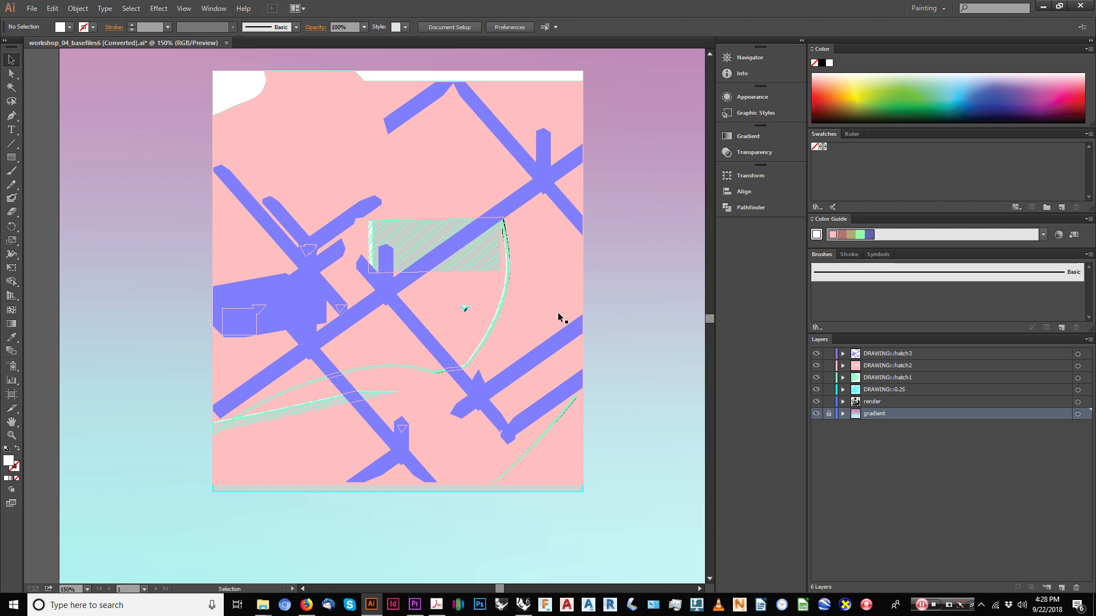
{"action": "left_click", "coordinate": [586, 288]}
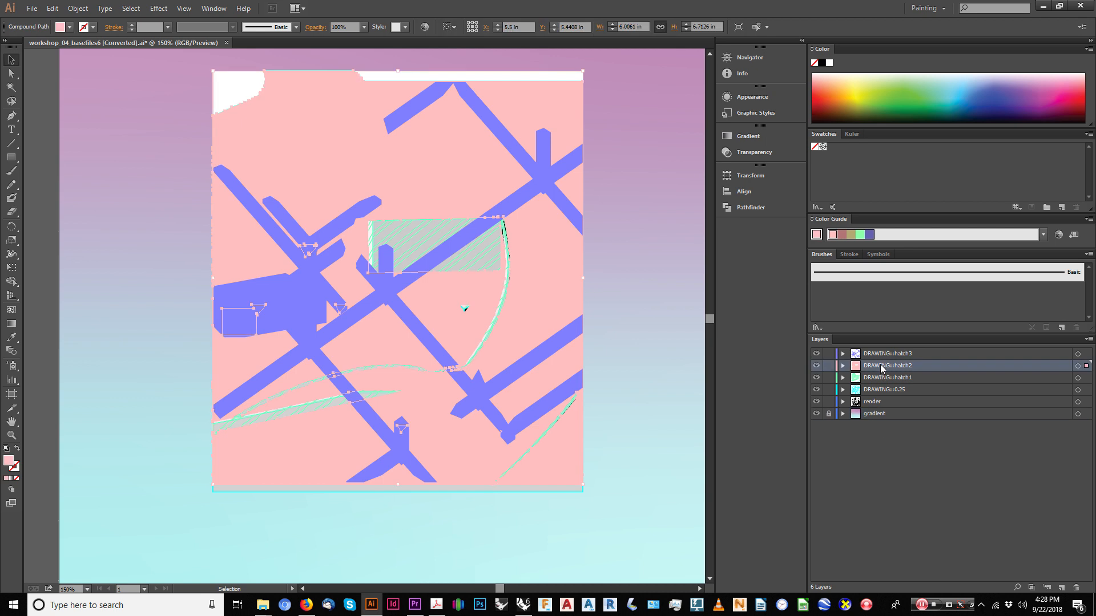
{"action": "left_click_drag", "start_coordinate": [882, 367], "coordinate": [882, 407]}
{"action": "left_click", "coordinate": [816, 390]}
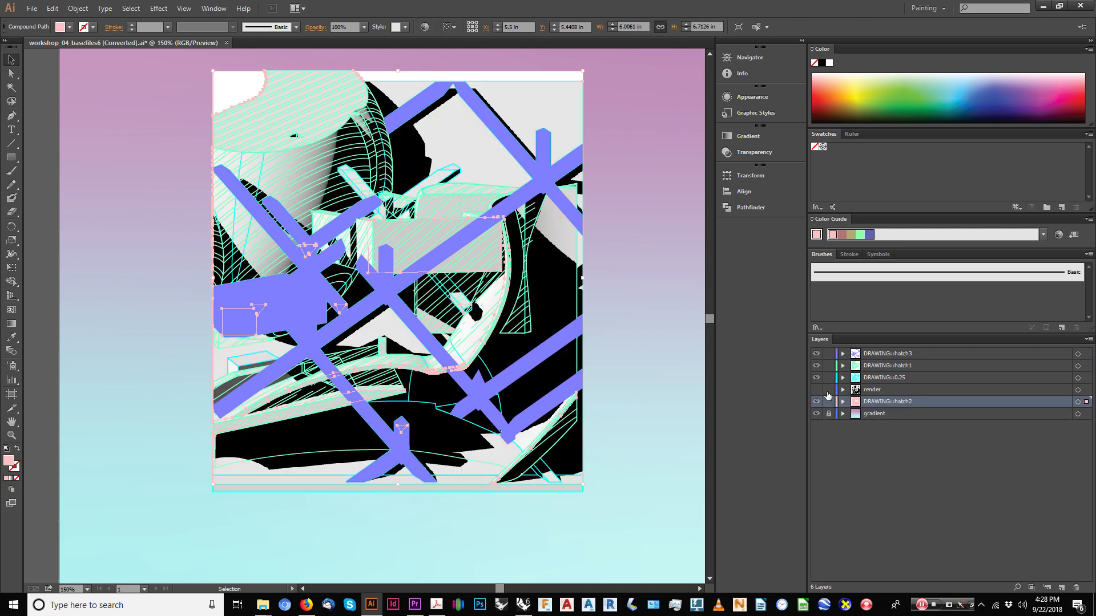
Target the whole DRAWING::hatch2 layer, try the Multiply blending mode on it, and settle on Screen.
{"action": "left_click", "coordinate": [1078, 402]}
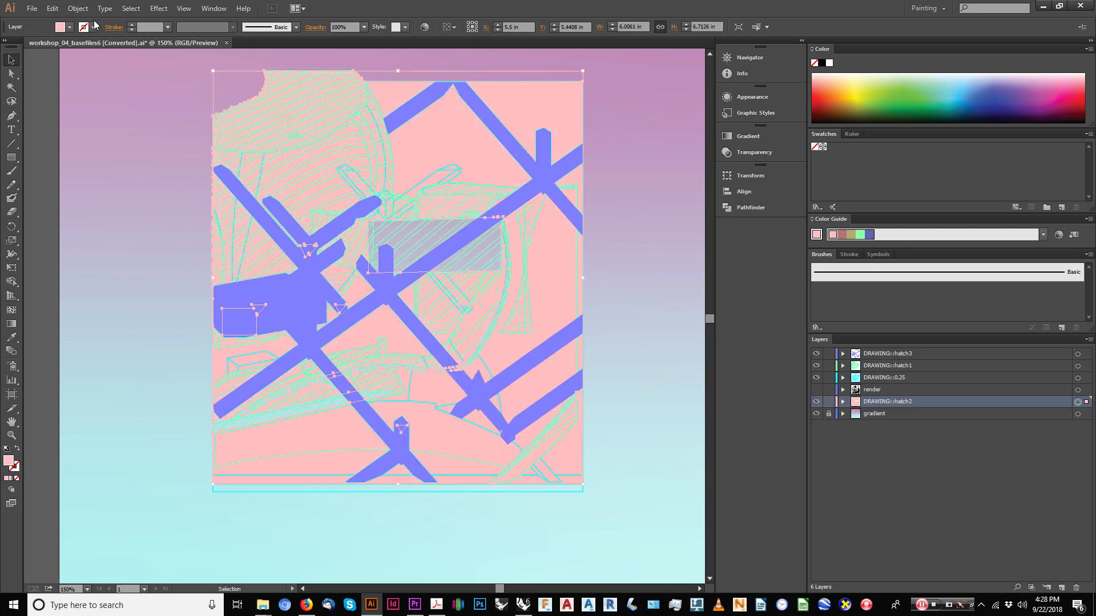
{"action": "left_click", "coordinate": [316, 27]}
{"action": "left_click", "coordinate": [228, 45]}
{"action": "left_click", "coordinate": [226, 85]}
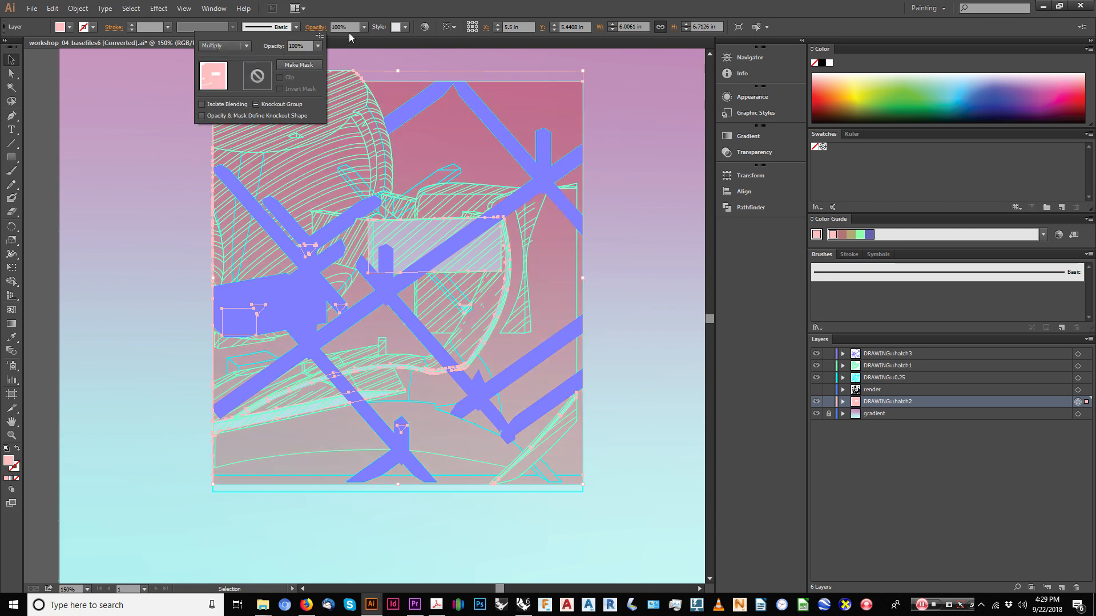
{"action": "left_click", "coordinate": [211, 26]}
{"action": "left_click", "coordinate": [316, 26]}
{"action": "left_click", "coordinate": [315, 27]}
{"action": "left_click", "coordinate": [225, 46]}
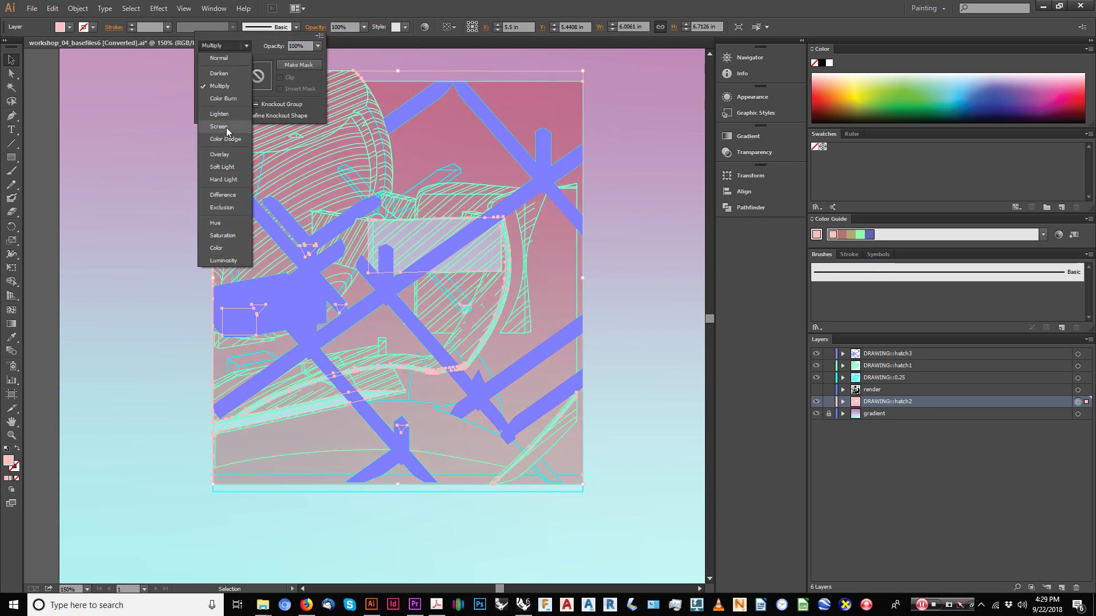
{"action": "left_click", "coordinate": [226, 126]}
Set the DRAWING::hatch2 layer's opacity to 50% and clear the selection.
{"action": "left_click", "coordinate": [353, 27]}
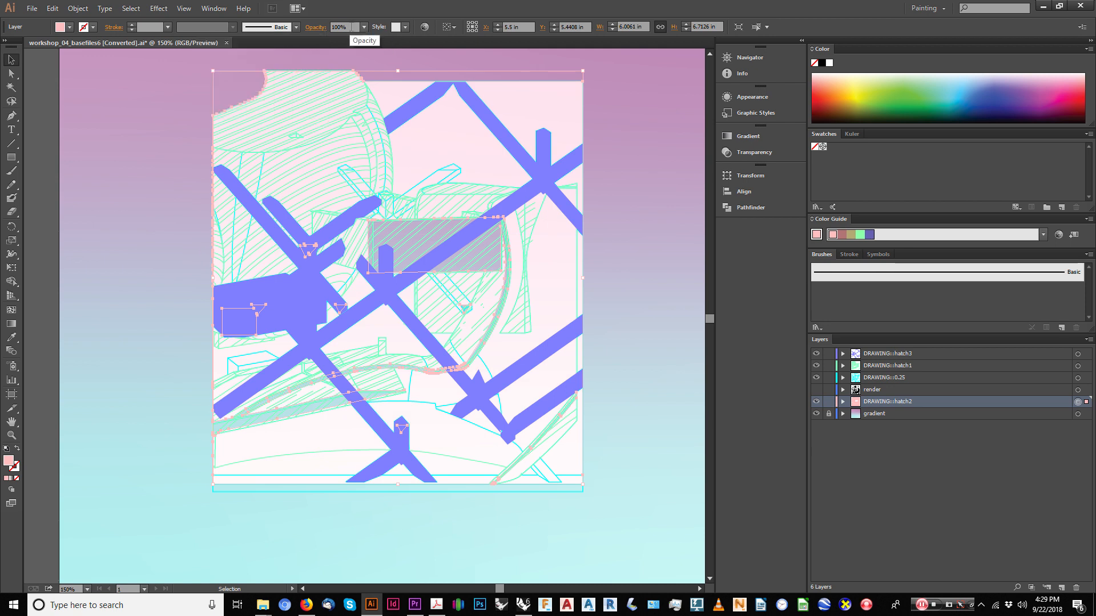
{"action": "type", "text": "50"}
{"action": "key", "text": "Return"}
{"action": "scroll", "coordinate": [438, 137], "scroll_direction": "down", "scroll_amount": 2, "text": "alt"}
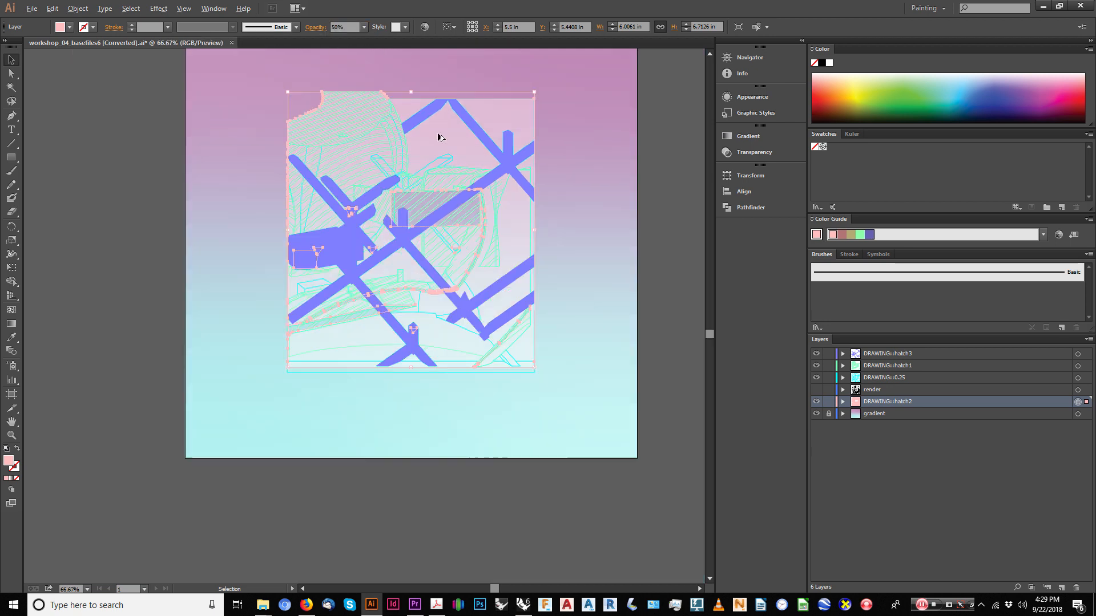
{"action": "left_click", "coordinate": [88, 165]}
{"action": "scroll", "coordinate": [482, 253], "scroll_direction": "up", "scroll_amount": 2, "text": "alt"}
{"action": "left_click_drag", "start_coordinate": [515, 110], "coordinate": [542, 310]}
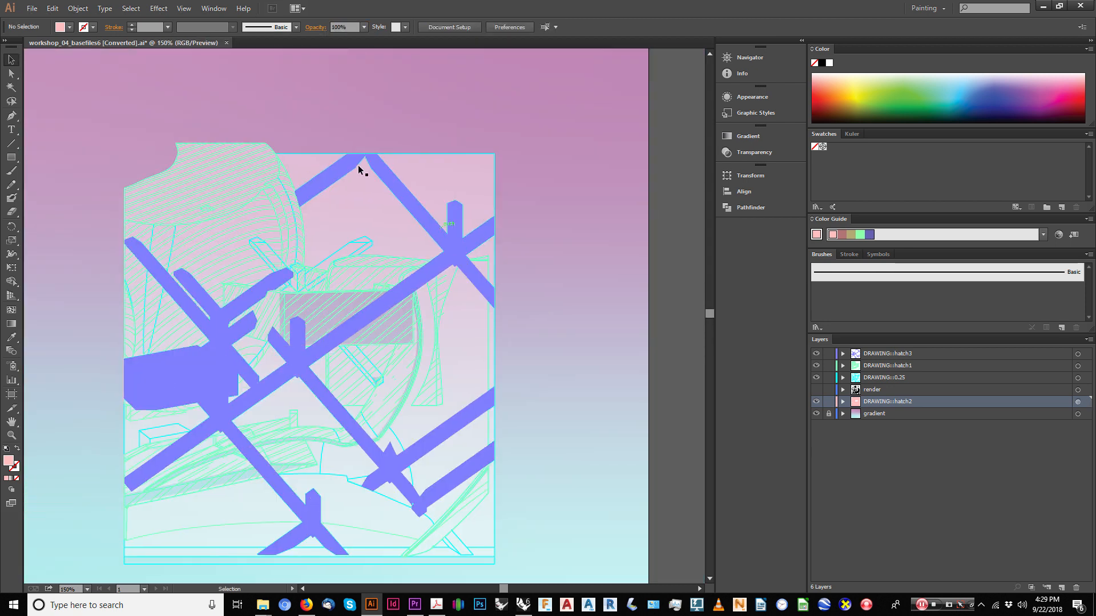
{"action": "left_click_drag", "start_coordinate": [311, 256], "coordinate": [321, 191]}
{"action": "scroll", "coordinate": [608, 342], "scroll_direction": "down", "scroll_amount": 1, "text": "alt"}
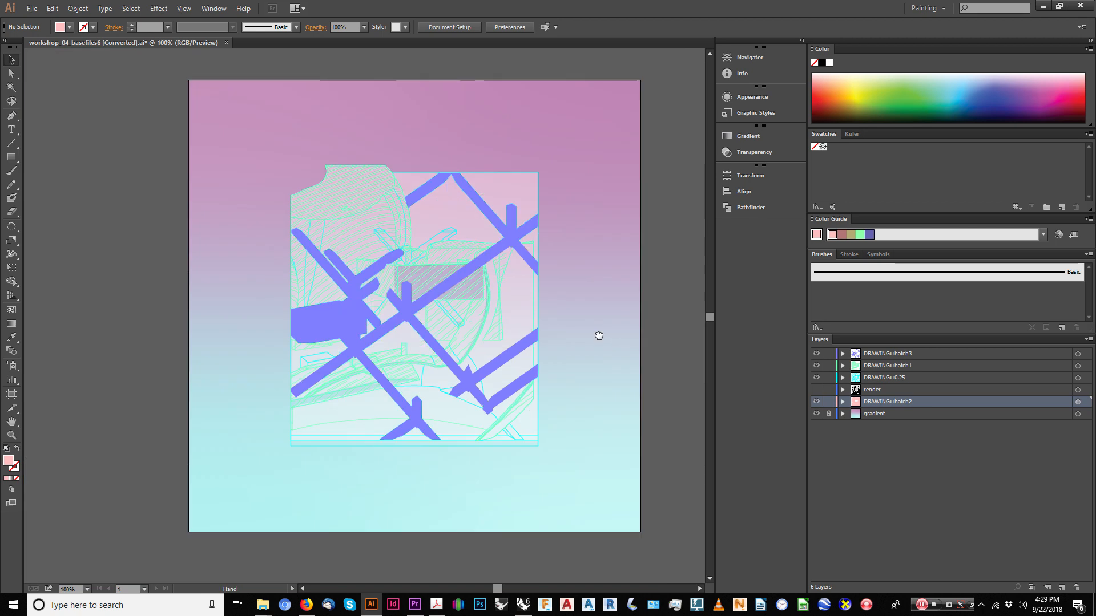
{"action": "left_click_drag", "start_coordinate": [599, 336], "coordinate": [571, 333]}
{"action": "left_click", "coordinate": [945, 464]}
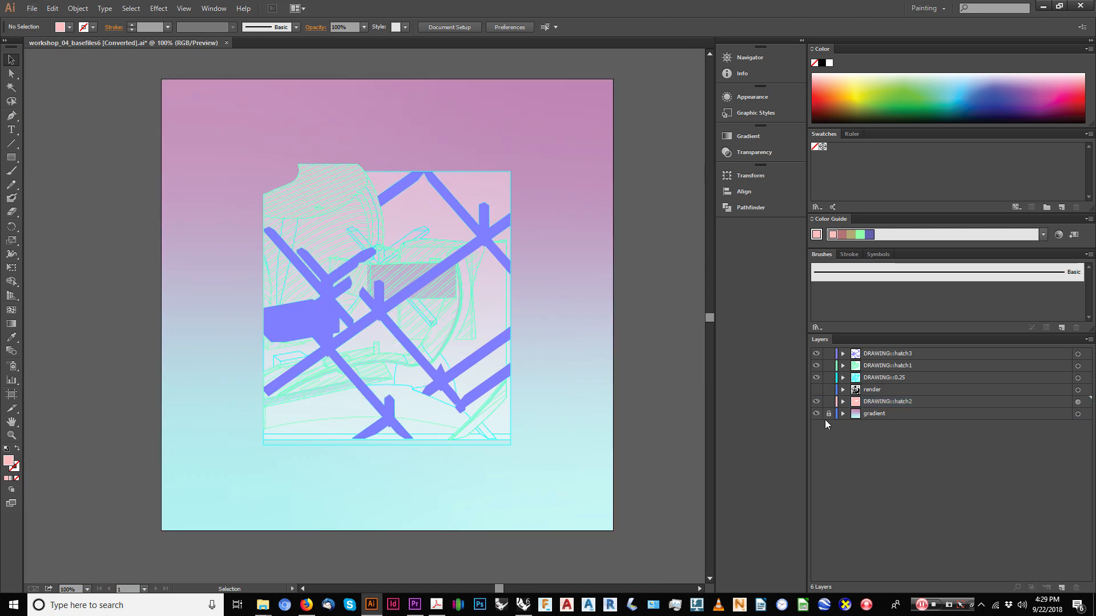
Move the DRAWING::0.25 line layer to the top of the layer stack, above DRAWING::hatch3.
{"action": "left_click", "coordinate": [865, 402]}
{"action": "left_click", "coordinate": [917, 352]}
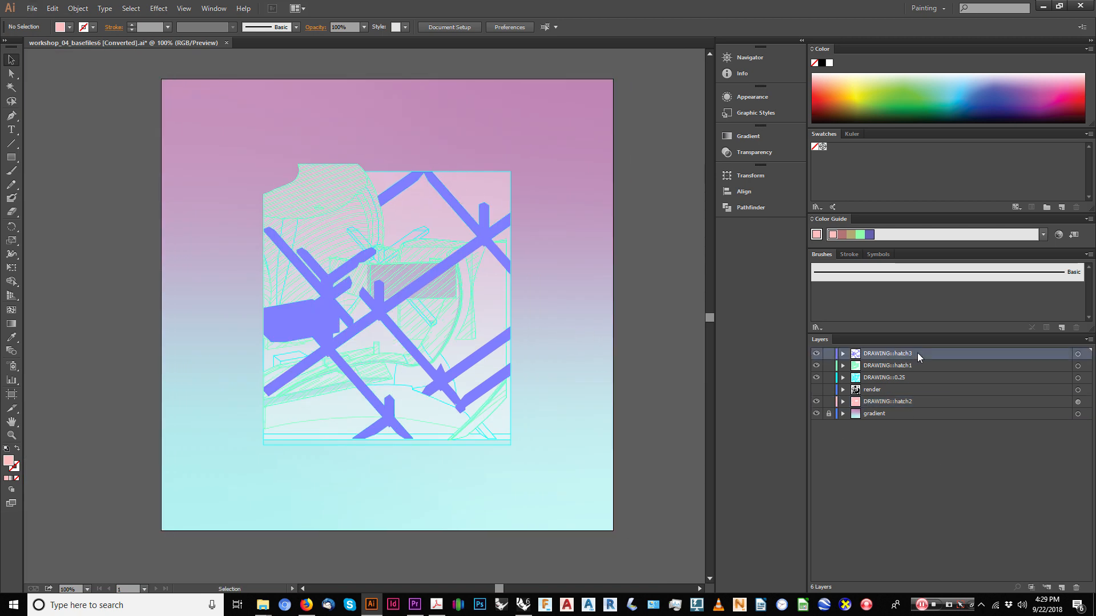
{"action": "left_click_drag", "start_coordinate": [889, 377], "coordinate": [899, 350]}
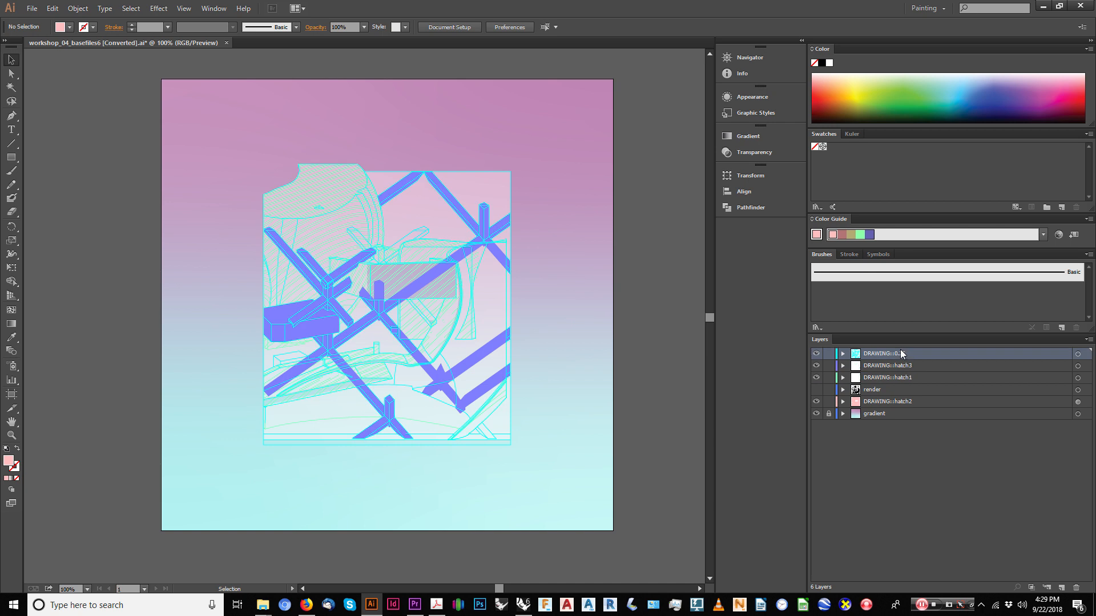
Set the stroke weight of all linework on the DRAWING::0.25 layer to 0.25 pt and deselect it.
{"action": "left_click", "coordinate": [1077, 354]}
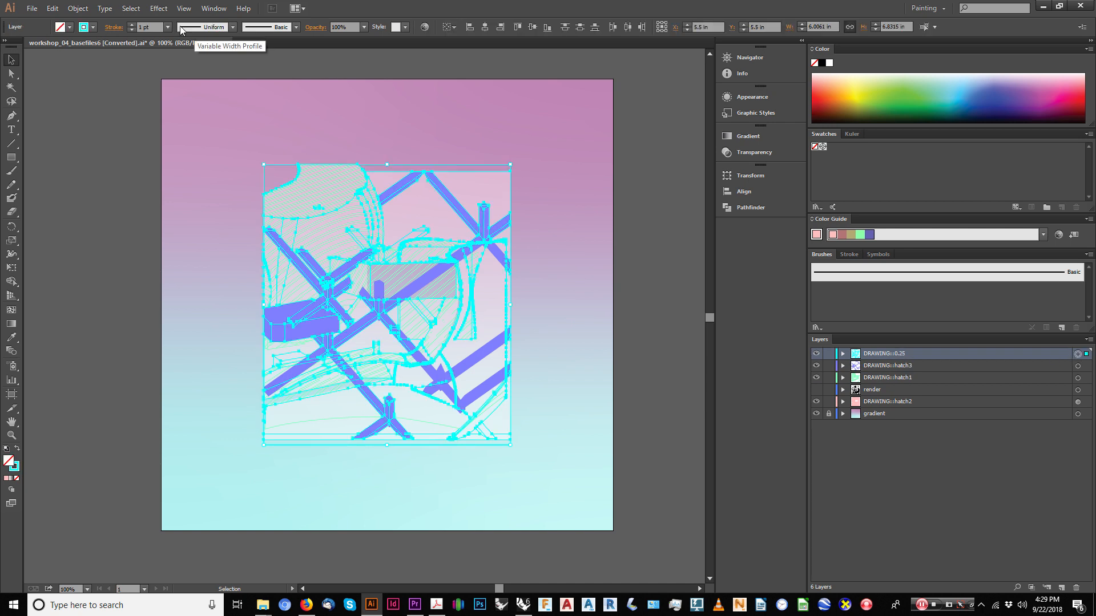
{"action": "left_click", "coordinate": [149, 27]}
{"action": "type", "text": ".25"}
{"action": "key", "text": "Return"}
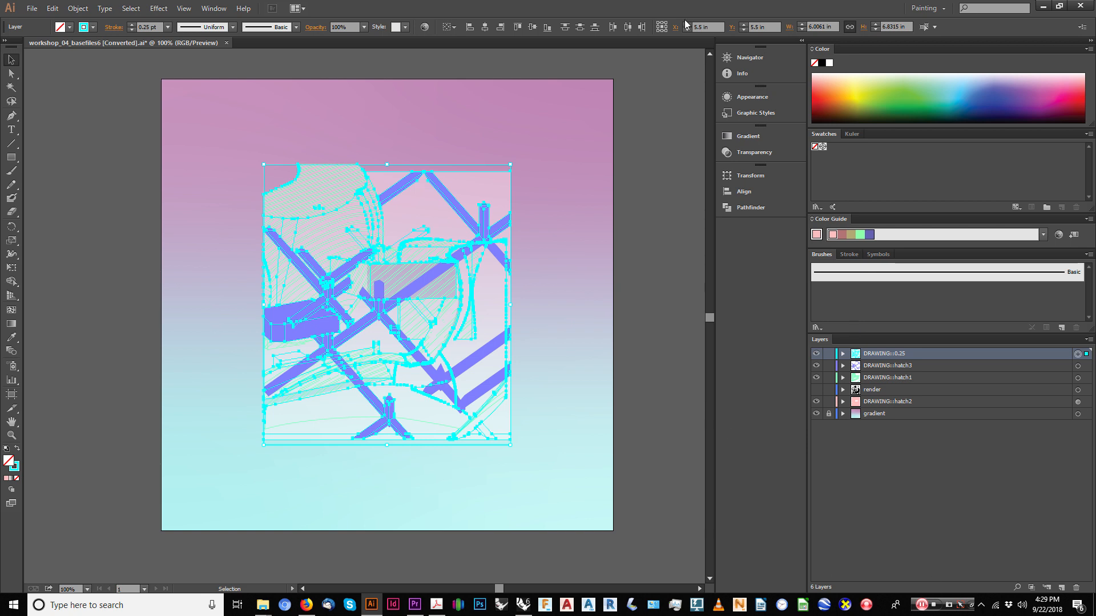
{"action": "mouse_move", "coordinate": [697, 10]}
{"action": "left_mouse_down"}
{"action": "mouse_move", "coordinate": [708, 136]}
{"action": "mouse_move", "coordinate": [704, 5]}
{"action": "left_mouse_up"}
{"action": "left_click", "coordinate": [922, 605]}
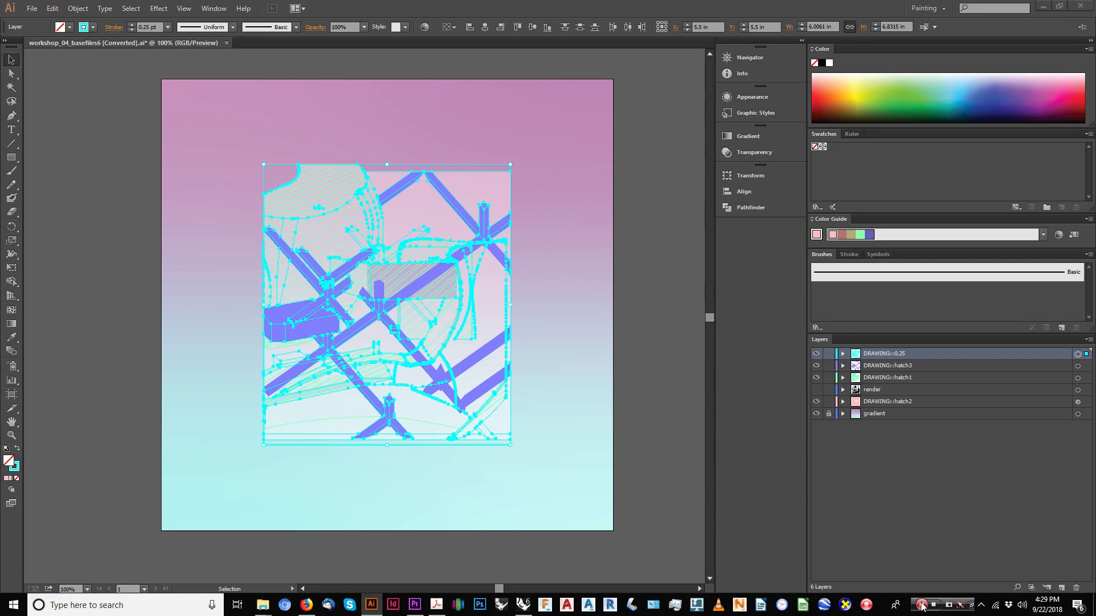
{"action": "left_click", "coordinate": [435, 338]}
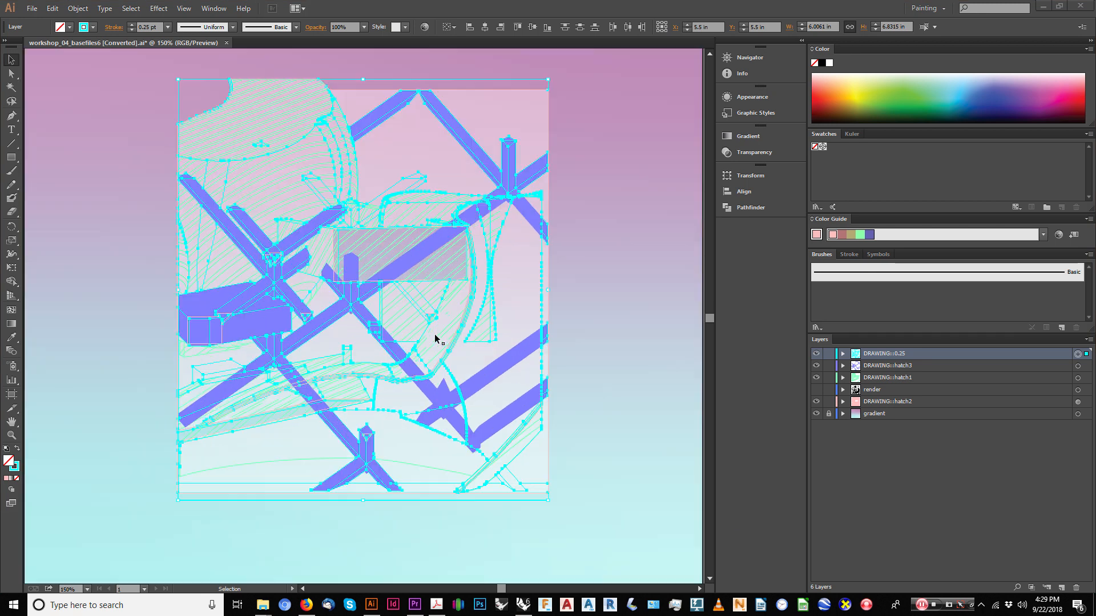
{"action": "left_click", "coordinate": [626, 259]}
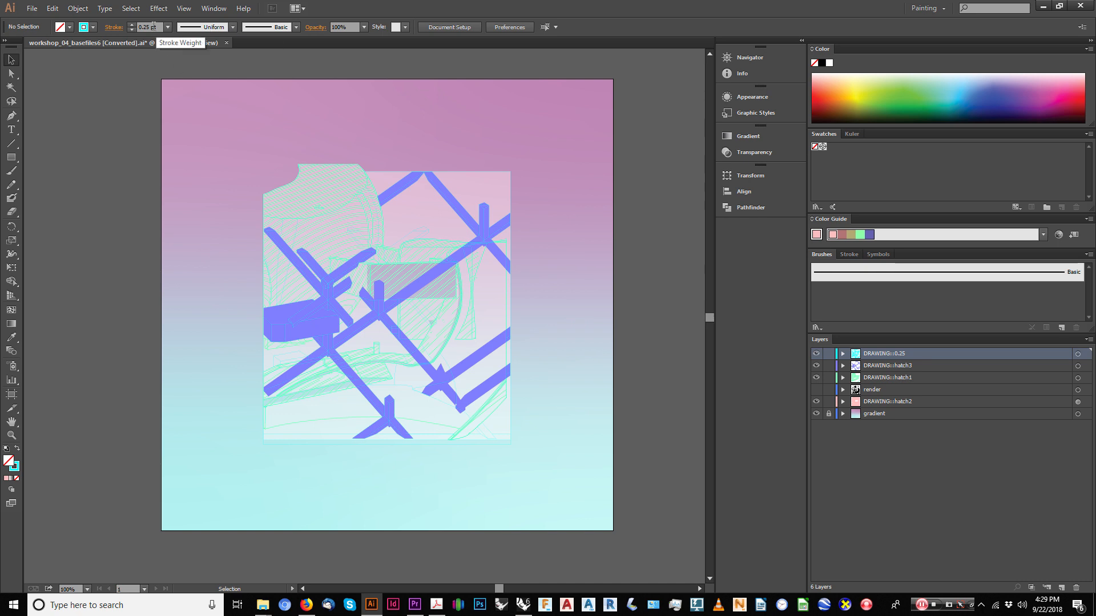
Change the stroke color of the DRAWING::0.25 layer's linework to black (000000) and deselect it.
{"action": "left_click", "coordinate": [1078, 353]}
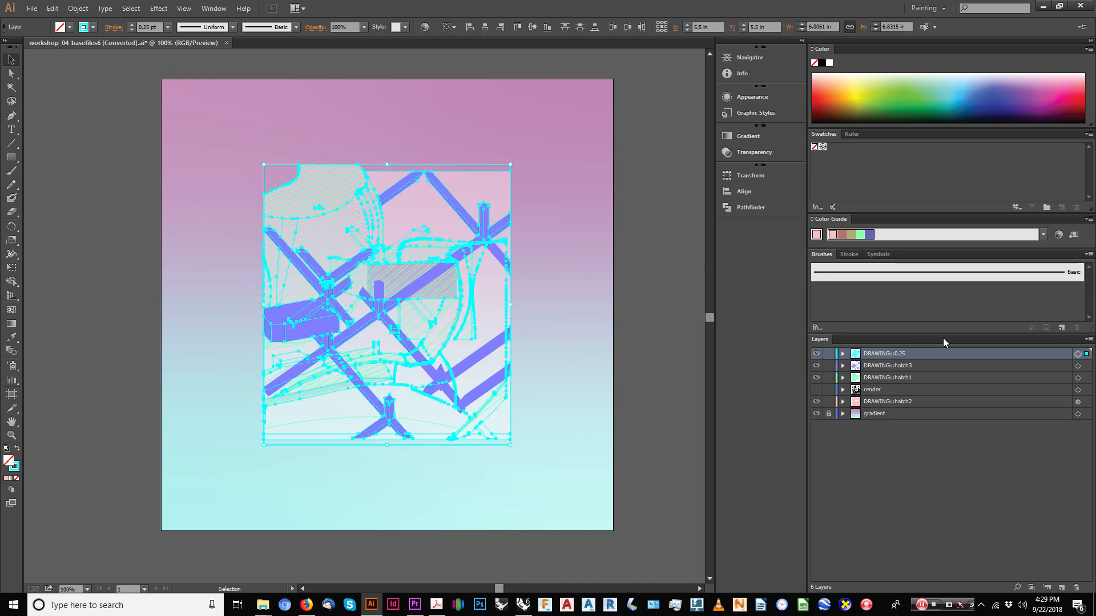
{"action": "left_click", "coordinate": [94, 27]}
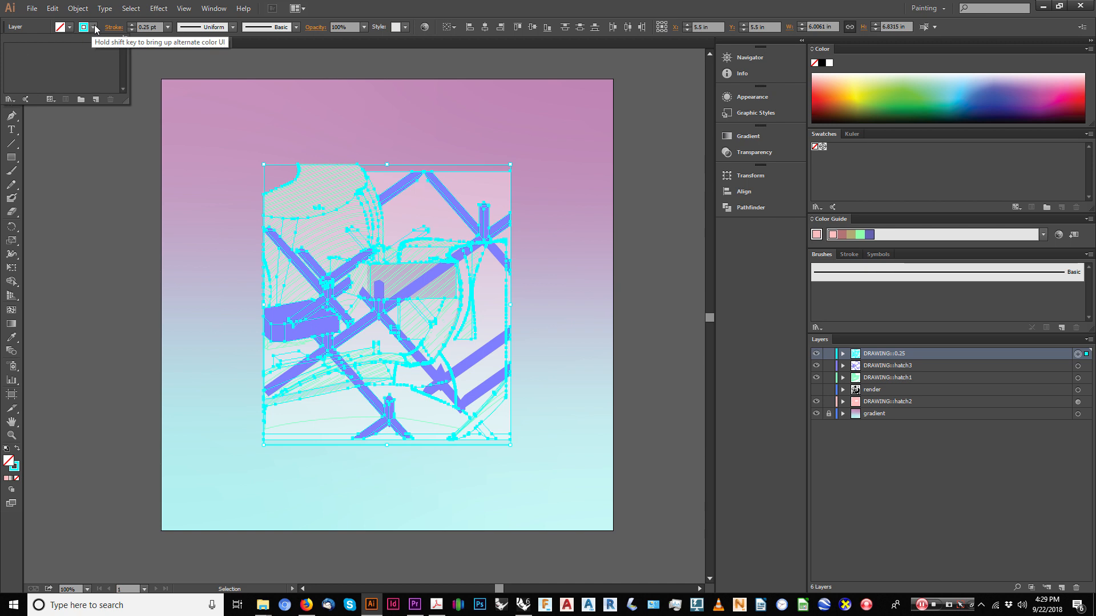
{"action": "left_click", "coordinate": [94, 29]}
{"action": "left_click", "coordinate": [95, 28]}
{"action": "left_click", "coordinate": [18, 467]}
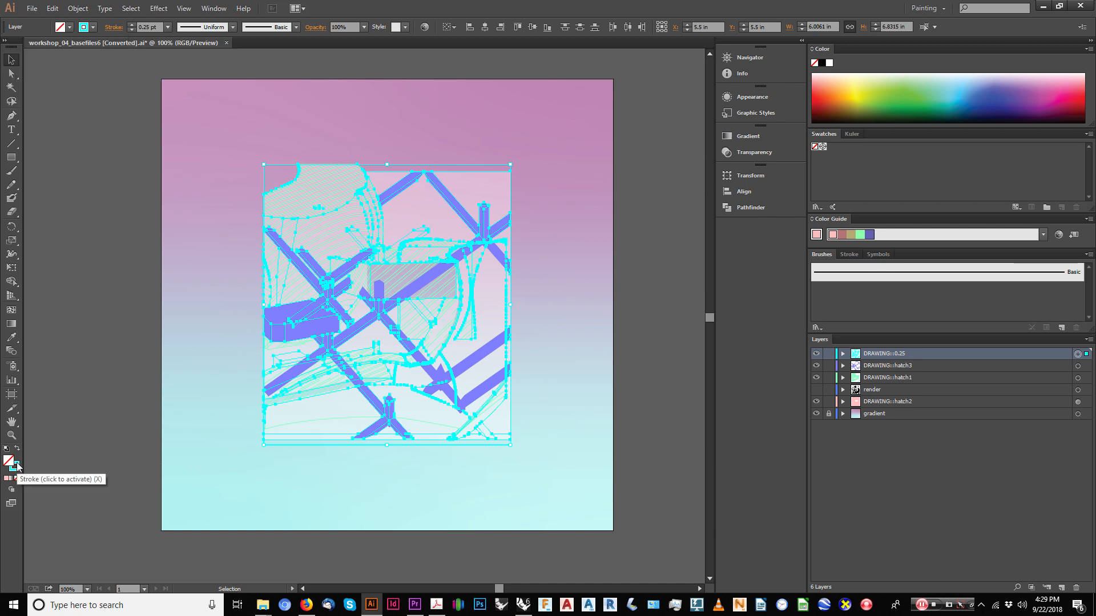
{"action": "double_click", "coordinate": [17, 465]}
{"action": "left_click_drag", "start_coordinate": [96, 144], "coordinate": [152, 199]}
{"action": "left_click", "coordinate": [287, 42]}
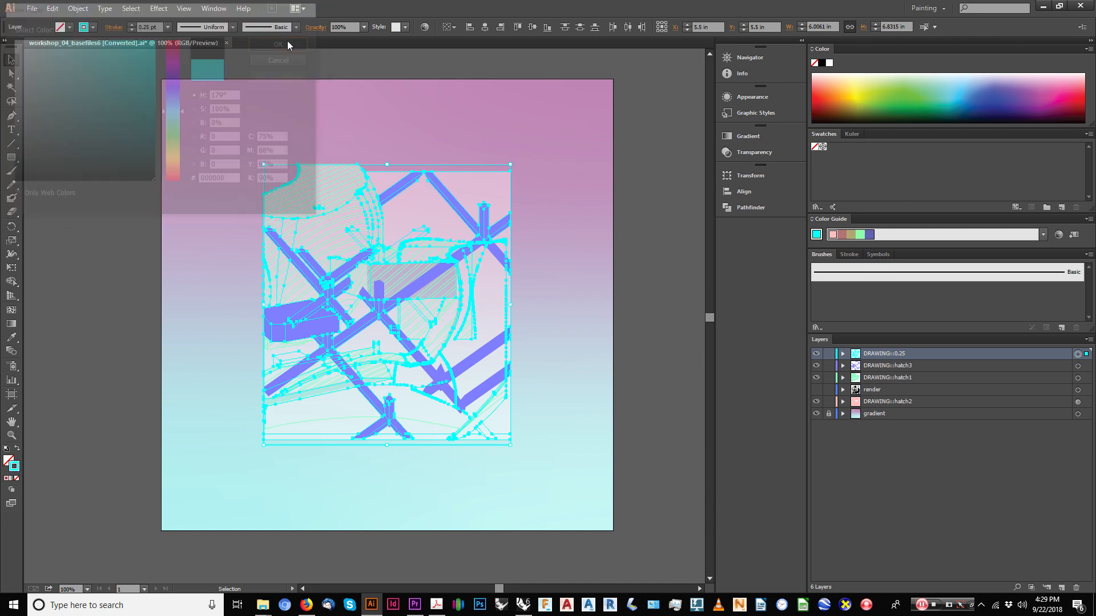
{"action": "left_click", "coordinate": [108, 161]}
{"action": "scroll", "coordinate": [407, 295], "scroll_direction": "up", "scroll_amount": 2, "text": "alt"}
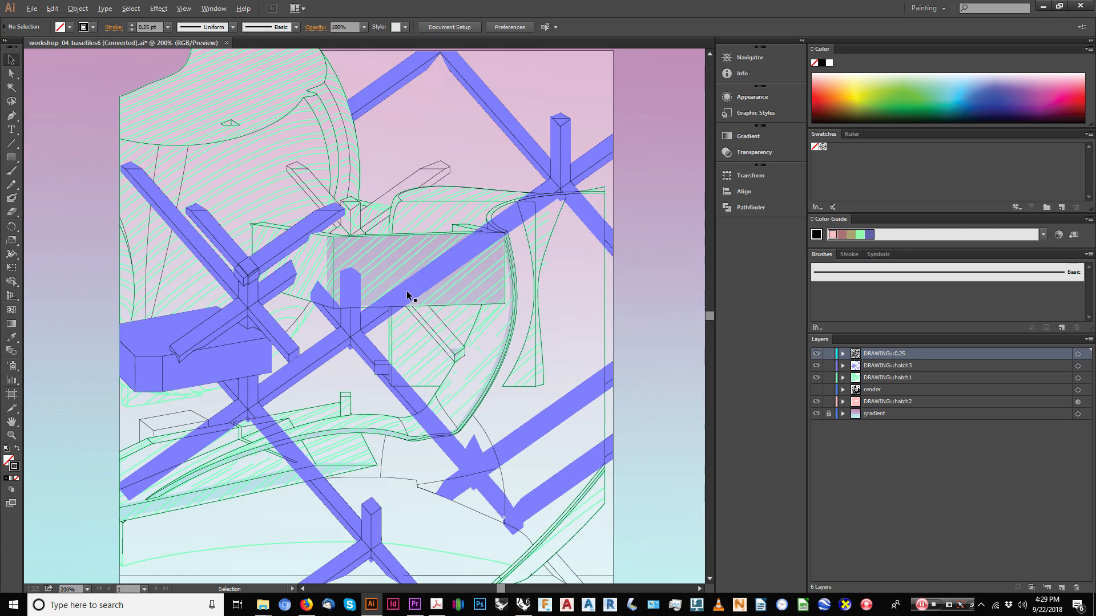
{"action": "scroll", "coordinate": [407, 295], "scroll_direction": "down", "scroll_amount": 1, "text": "alt"}
Switch the document color mode from RGB to CMYK and clear the selection.
{"action": "left_click", "coordinate": [1078, 354]}
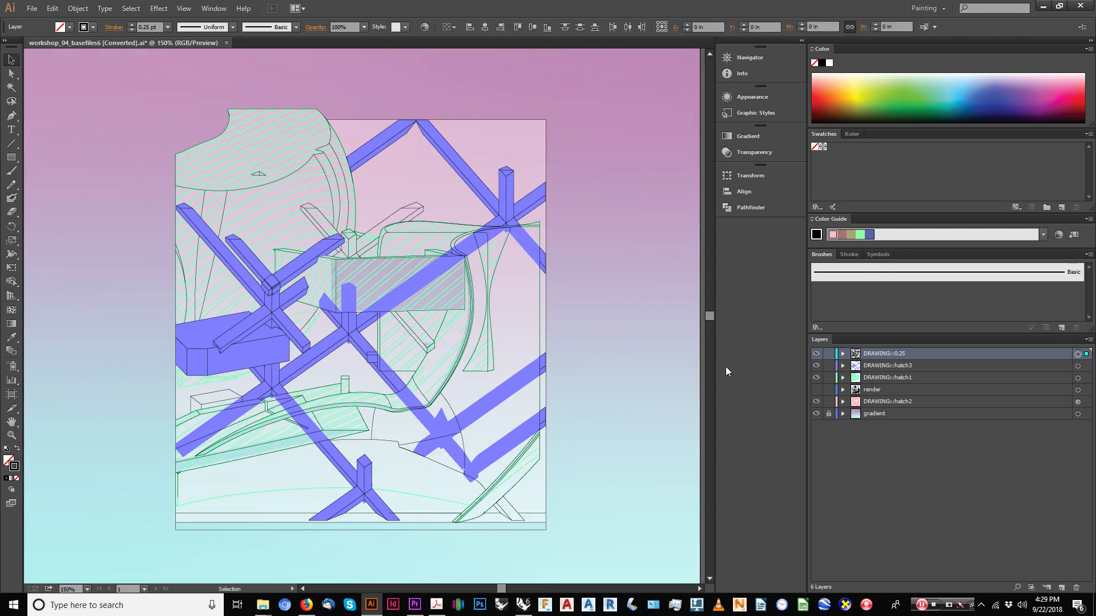
{"action": "left_click", "coordinate": [62, 10]}
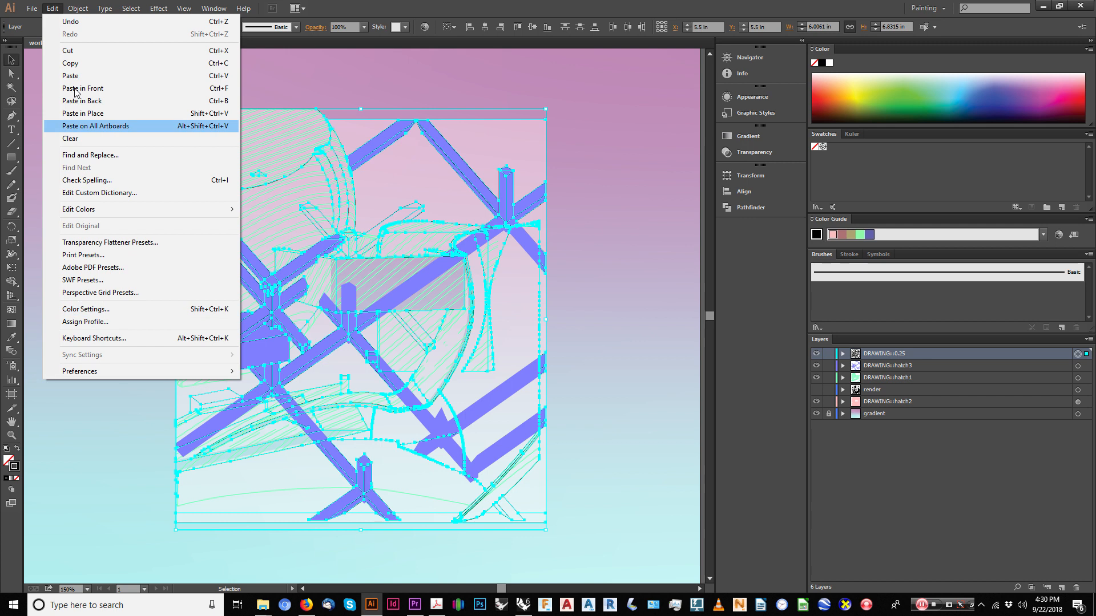
{"action": "mouse_move", "coordinate": [33, 7]}
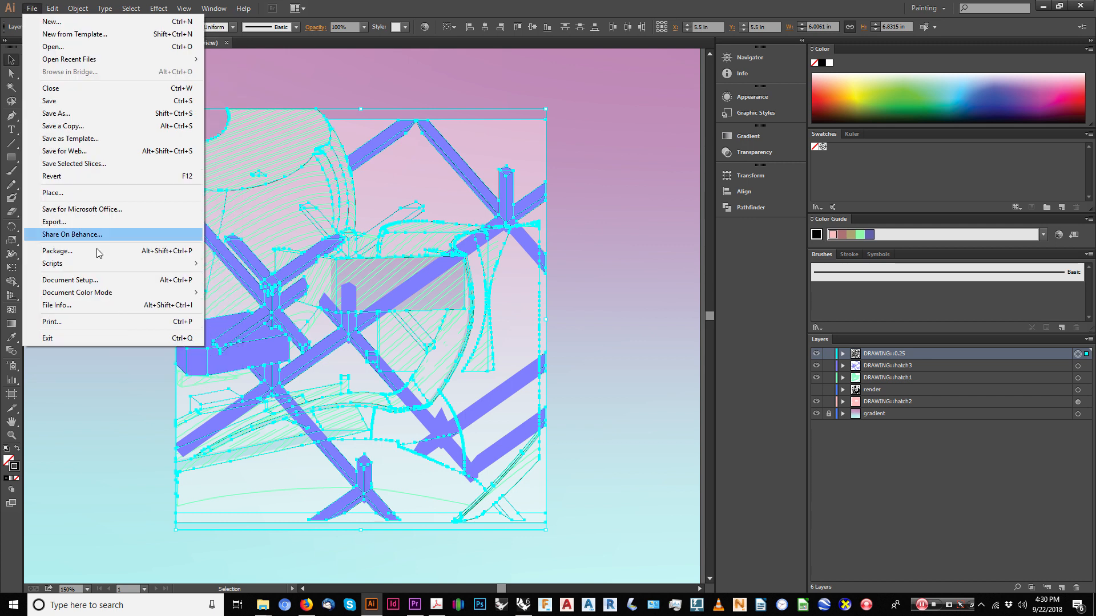
{"action": "mouse_move", "coordinate": [117, 293]}
{"action": "left_click", "coordinate": [225, 295]}
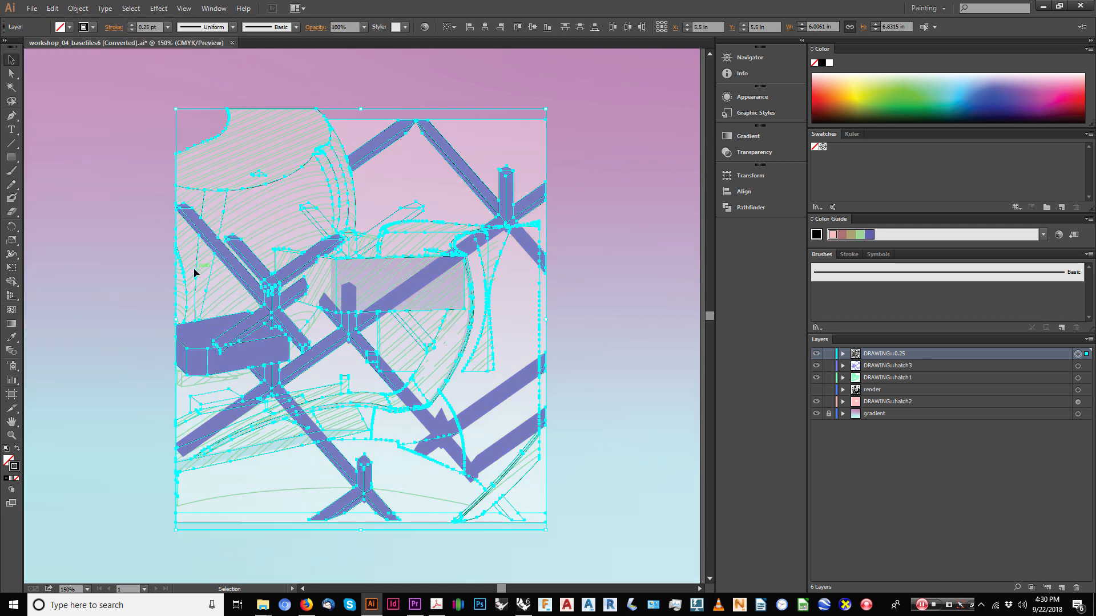
{"action": "scroll", "coordinate": [103, 216], "scroll_direction": "down", "scroll_amount": 2, "text": "alt"}
{"action": "left_click_drag", "start_coordinate": [130, 214], "coordinate": [256, 213]}
{"action": "left_click", "coordinate": [136, 214]}
{"action": "scroll", "coordinate": [282, 221], "scroll_direction": "up", "scroll_amount": 2, "text": "alt"}
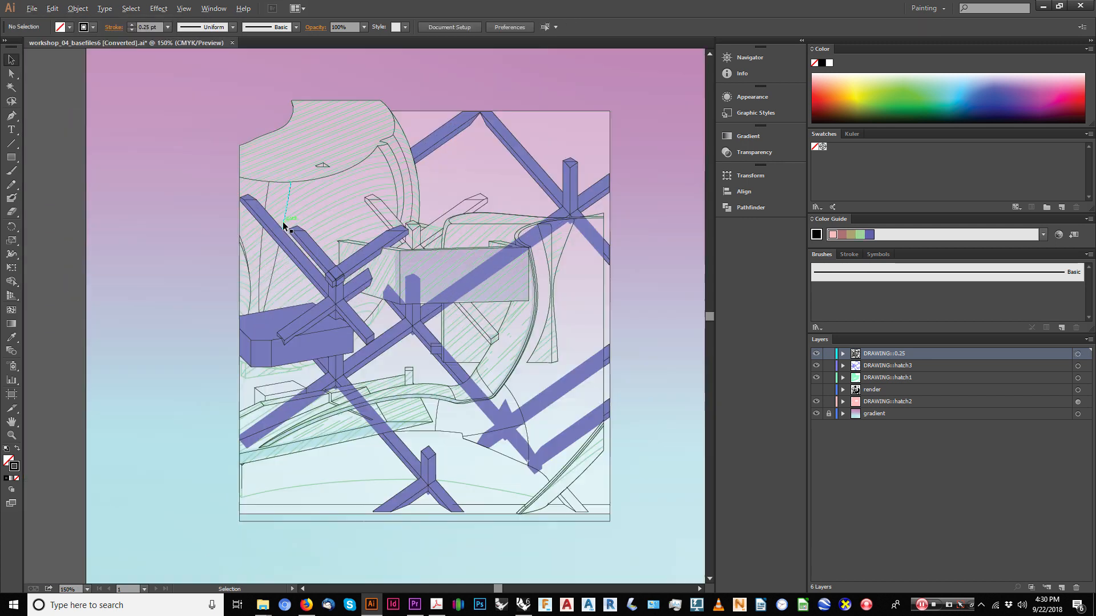
Target the DRAWING::0.25 layer and set its stroke color's cyan, magenta, yellow and black values to 100% each in the Color Picker.
{"action": "left_click", "coordinate": [1078, 354]}
{"action": "scroll", "coordinate": [422, 245], "scroll_direction": "down", "scroll_amount": 1, "text": "alt"}
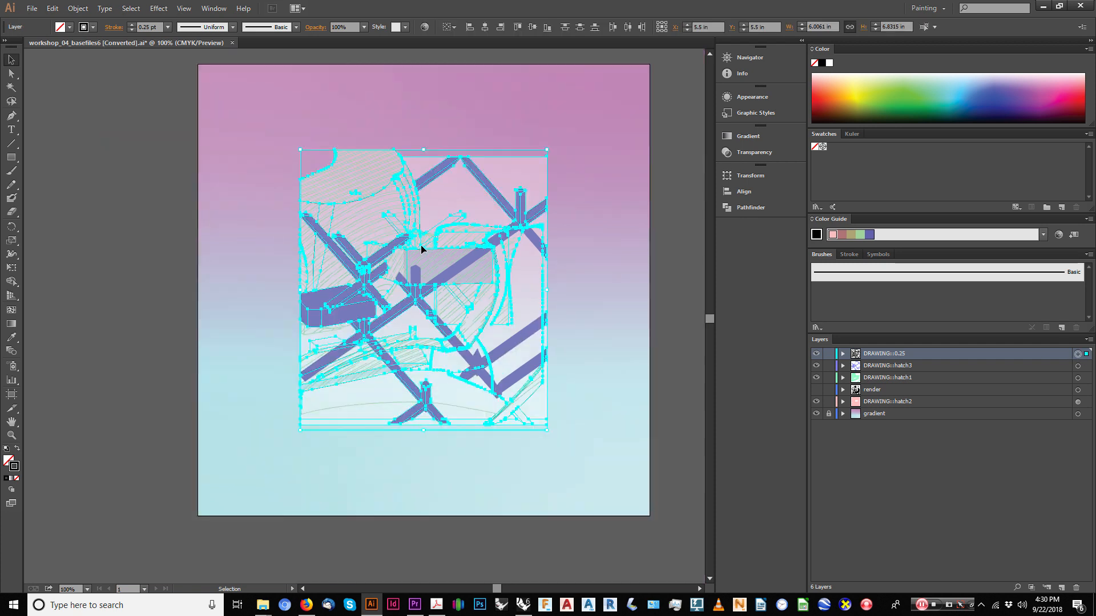
{"action": "mouse_move", "coordinate": [422, 237]}
{"action": "left_mouse_down"}
{"action": "mouse_move", "coordinate": [411, 265]}
{"action": "mouse_move", "coordinate": [380, 257]}
{"action": "left_mouse_up"}
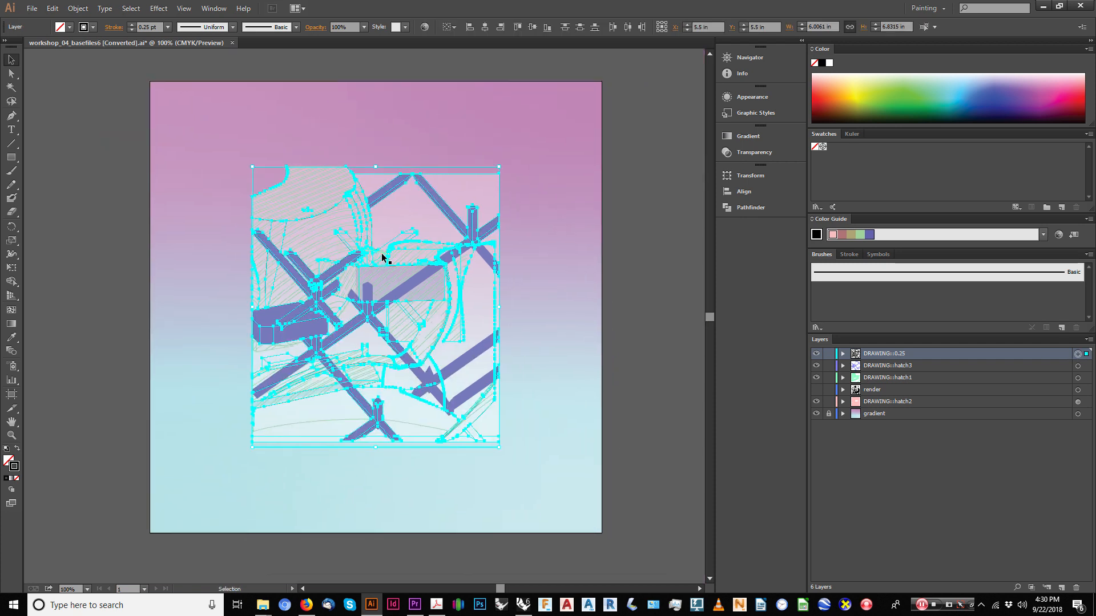
{"action": "key", "text": "alt"}
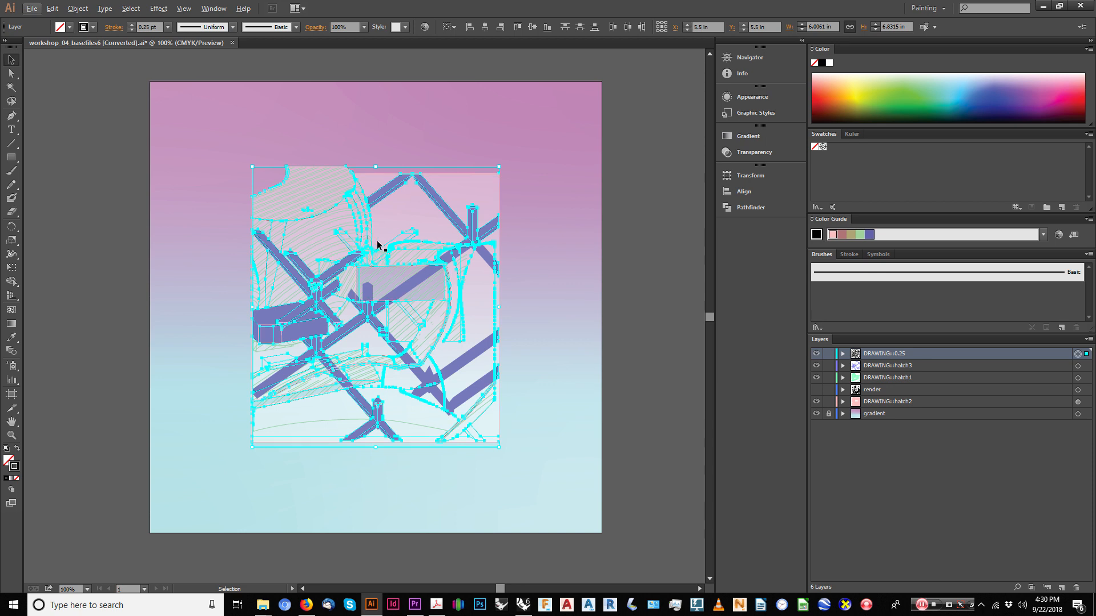
{"action": "double_click", "coordinate": [15, 467]}
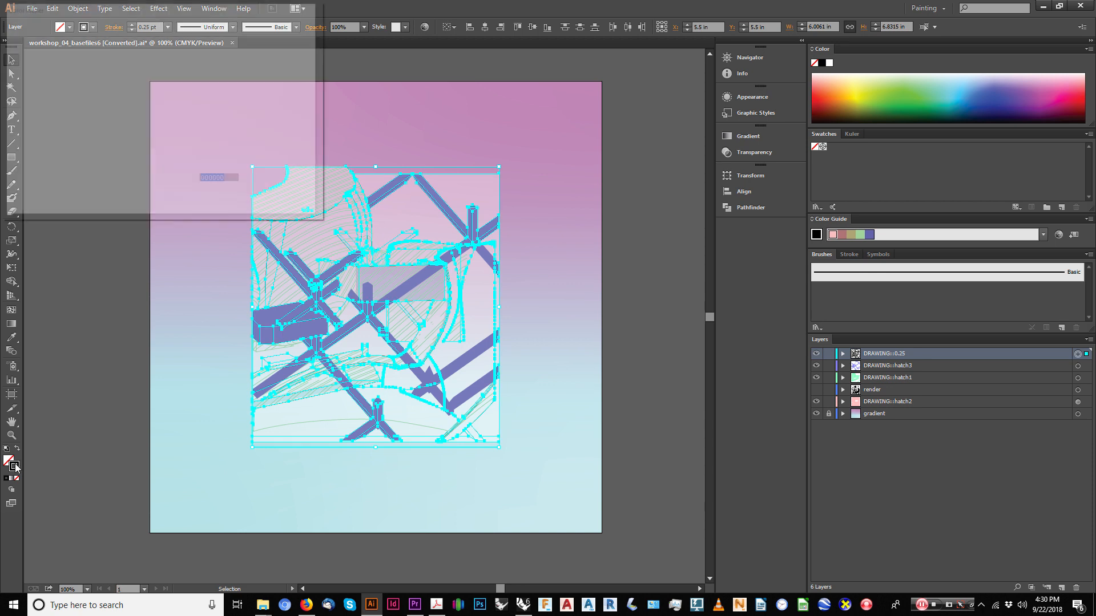
{"action": "mouse_move", "coordinate": [229, 12]}
{"action": "left_mouse_down"}
{"action": "mouse_move", "coordinate": [430, 111]}
{"action": "mouse_move", "coordinate": [611, 109]}
{"action": "left_mouse_up"}
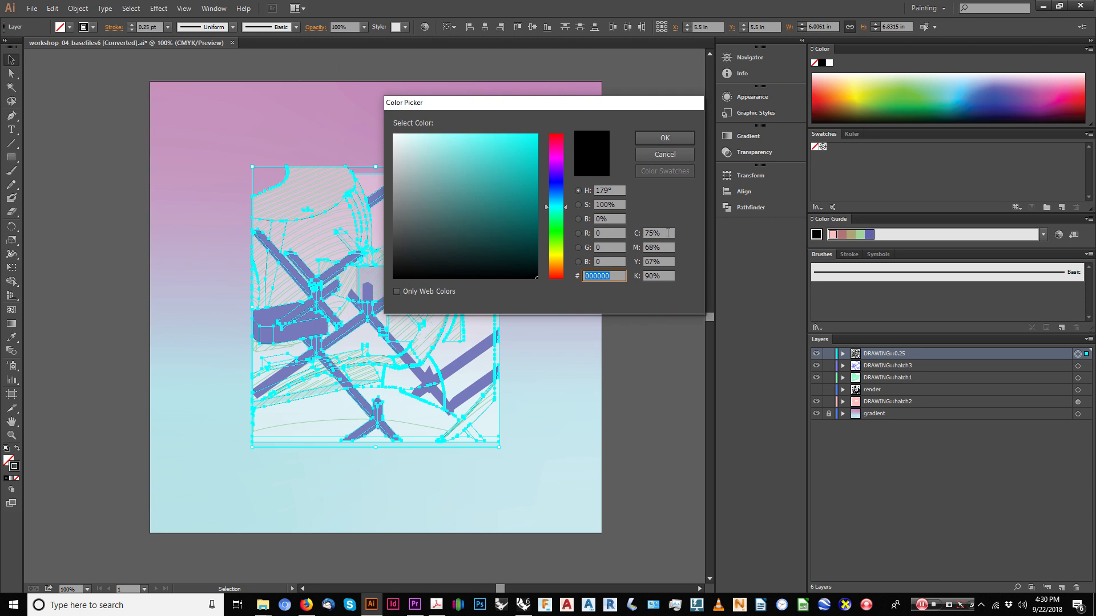
{"action": "left_click_drag", "start_coordinate": [669, 233], "coordinate": [629, 233]}
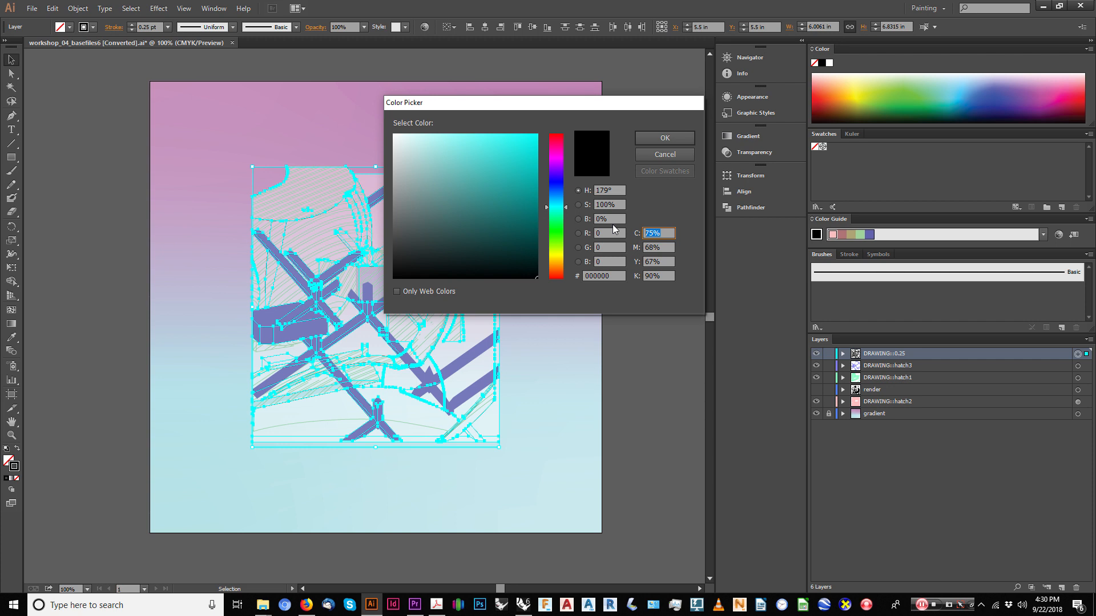
{"action": "type", "text": "100"}
{"action": "key", "text": "Tab"}
{"action": "type", "text": "100"}
{"action": "key", "text": "Tab"}
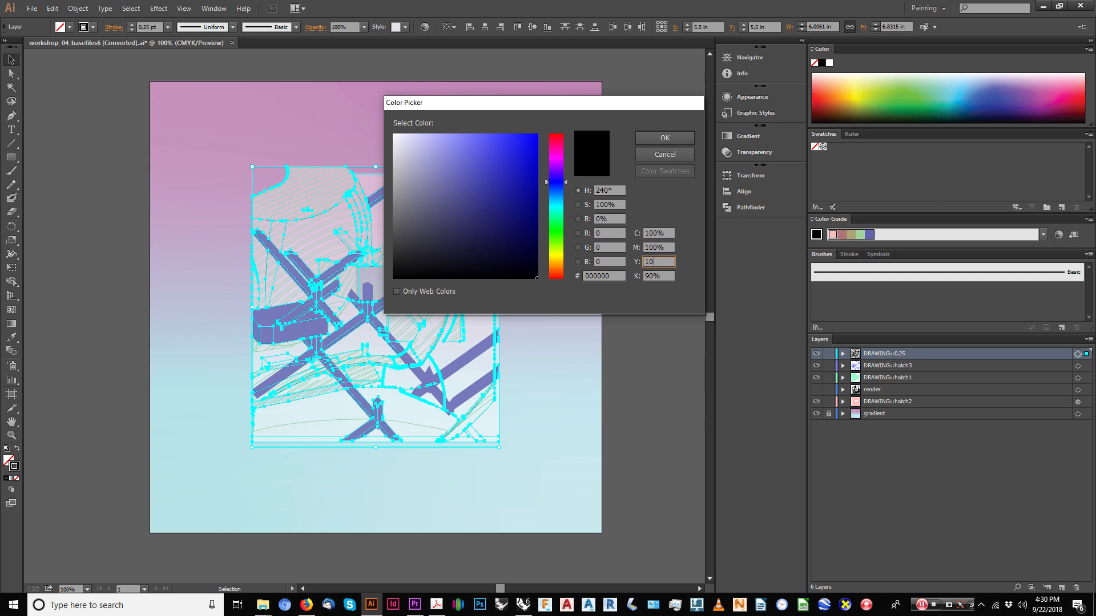
{"action": "type", "text": "100"}
{"action": "key", "text": "Tab"}
{"action": "type", "text": "100"}
{"action": "key", "text": "Tab"}
Accept the black stroke color with cyan, magenta, yellow and black all at 100% for the DRAWING::0.25 linework, then deselect it.
{"action": "left_click_drag", "start_coordinate": [594, 108], "coordinate": [553, 130]}
{"action": "left_click", "coordinate": [613, 254]}
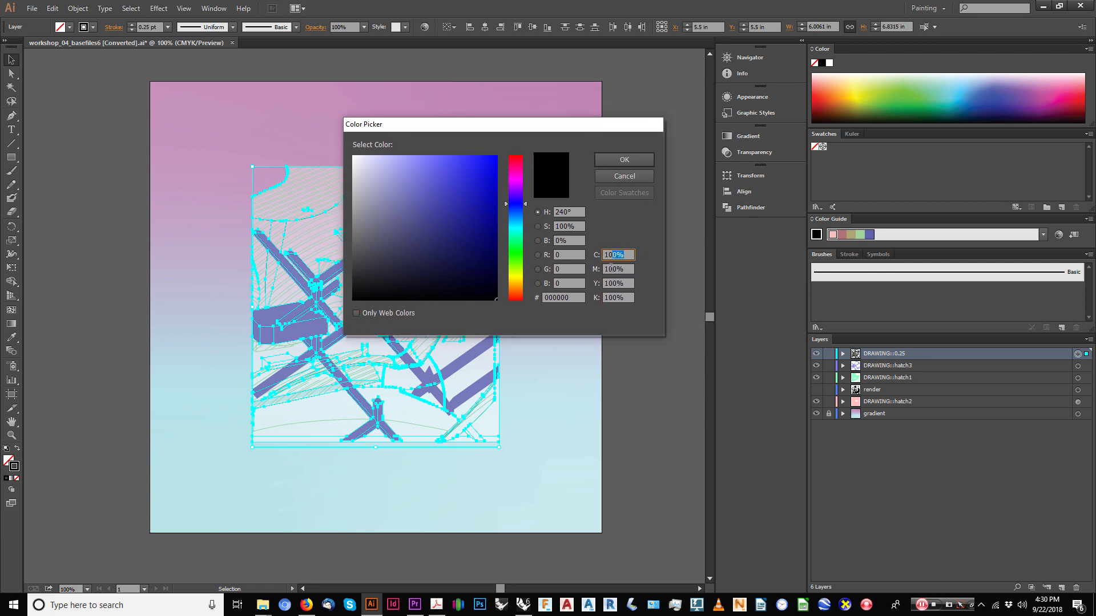
{"action": "left_click", "coordinate": [611, 268]}
{"action": "double_click", "coordinate": [618, 266]}
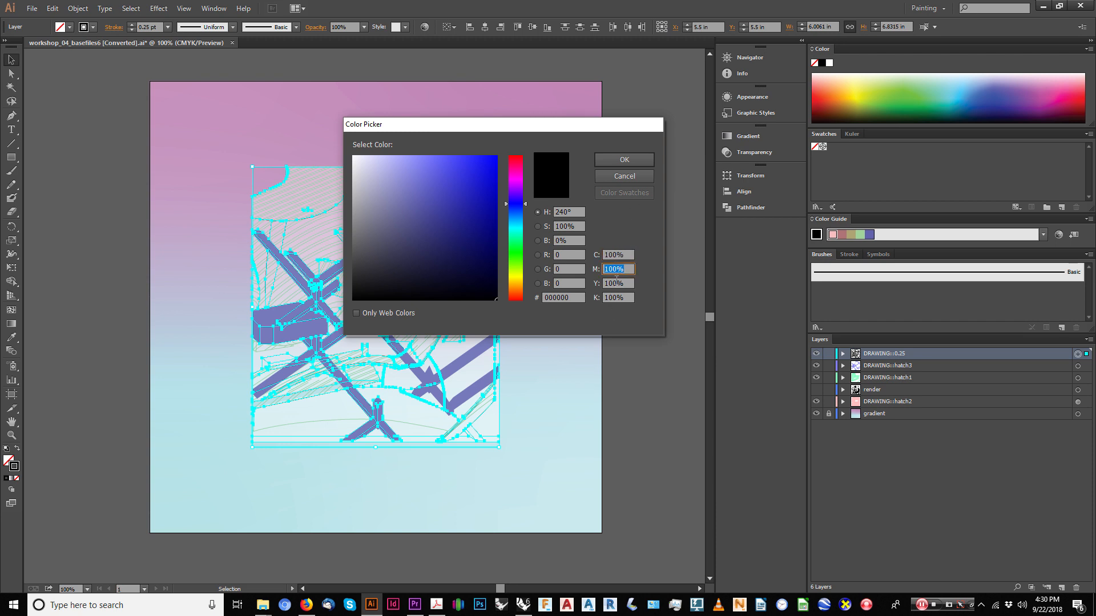
{"action": "double_click", "coordinate": [614, 283]}
{"action": "double_click", "coordinate": [615, 295]}
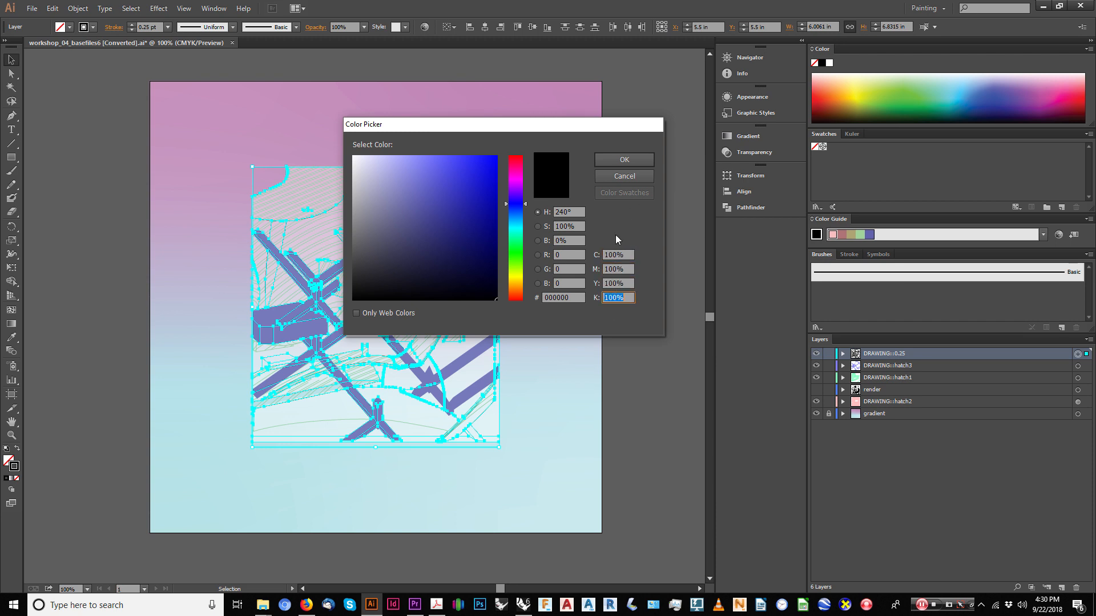
{"action": "left_click", "coordinate": [625, 164]}
{"action": "left_click", "coordinate": [637, 145]}
{"action": "scroll", "coordinate": [338, 200], "scroll_direction": "up", "scroll_amount": 8, "text": "alt"}
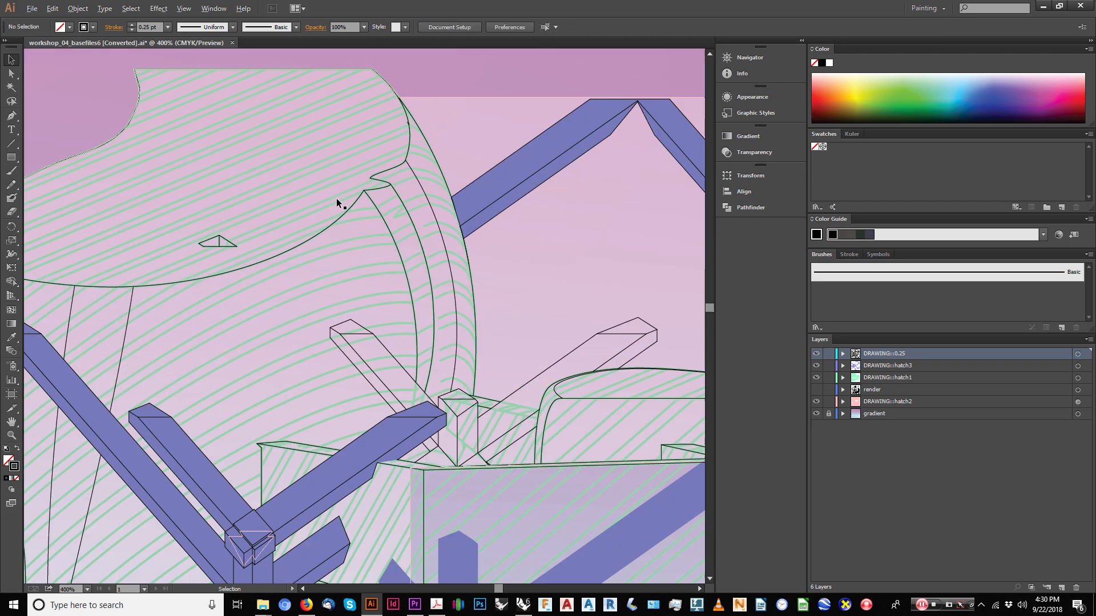
{"action": "scroll", "coordinate": [422, 225], "scroll_direction": "up", "scroll_amount": 2, "text": "alt"}
{"action": "scroll", "coordinate": [468, 327], "scroll_direction": "down", "scroll_amount": 8, "text": "alt"}
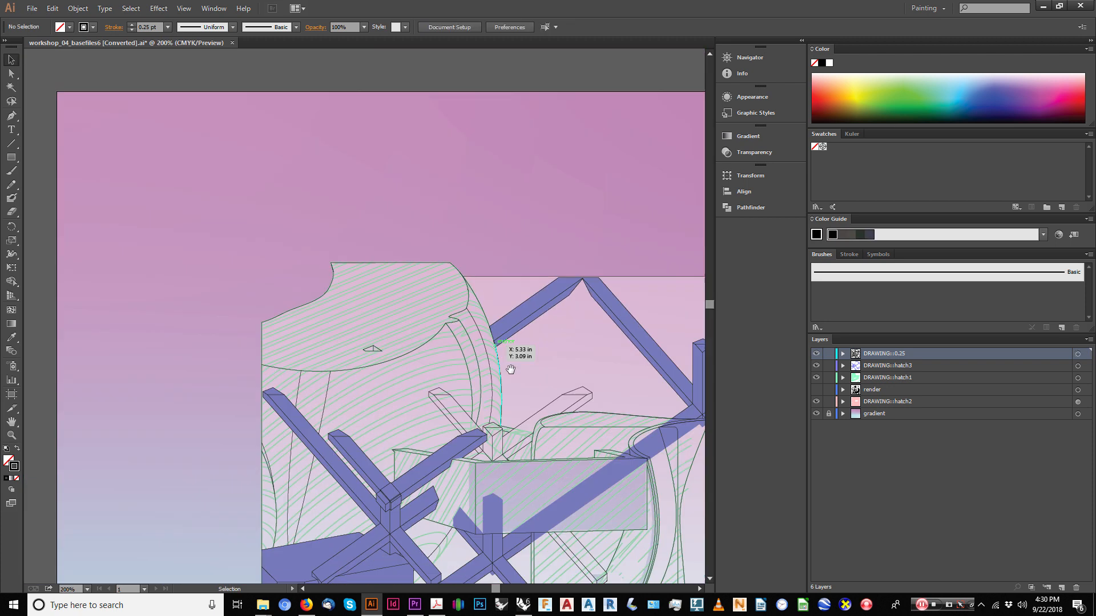
{"action": "scroll", "coordinate": [426, 226], "scroll_direction": "down", "scroll_amount": 1, "text": "alt"}
Target the DRAWING::hatch1 layer, sample the gradient's pink with the Eyedropper and swap fill and stroke so the hatch lines take that color.
{"action": "left_click", "coordinate": [1050, 387]}
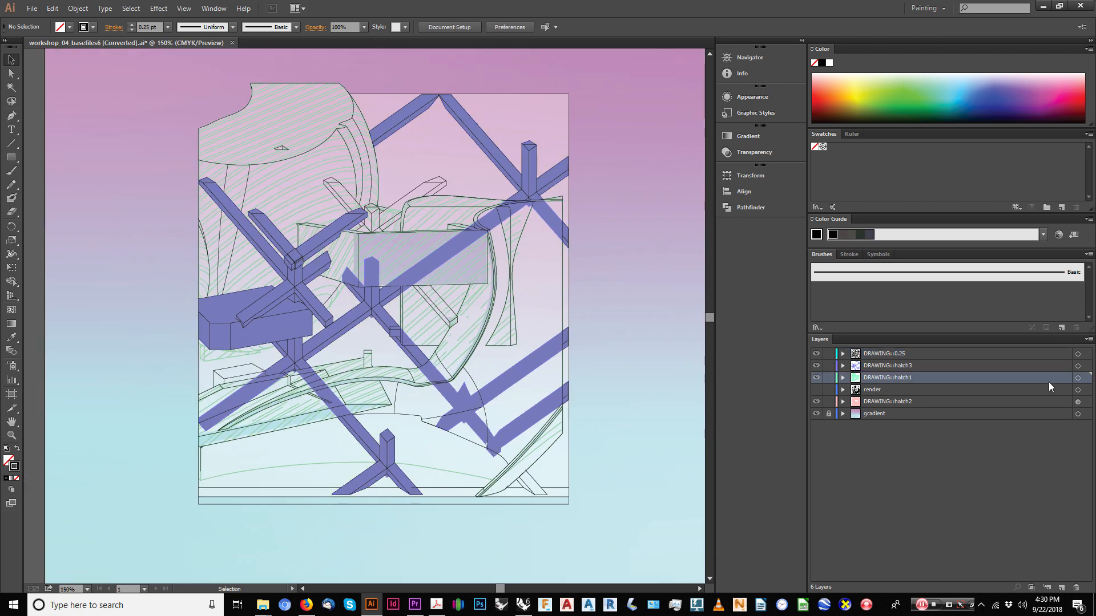
{"action": "left_click", "coordinate": [1078, 378]}
{"action": "scroll", "coordinate": [455, 255], "scroll_direction": "down", "scroll_amount": 3, "text": "alt"}
{"action": "key", "text": "i"}
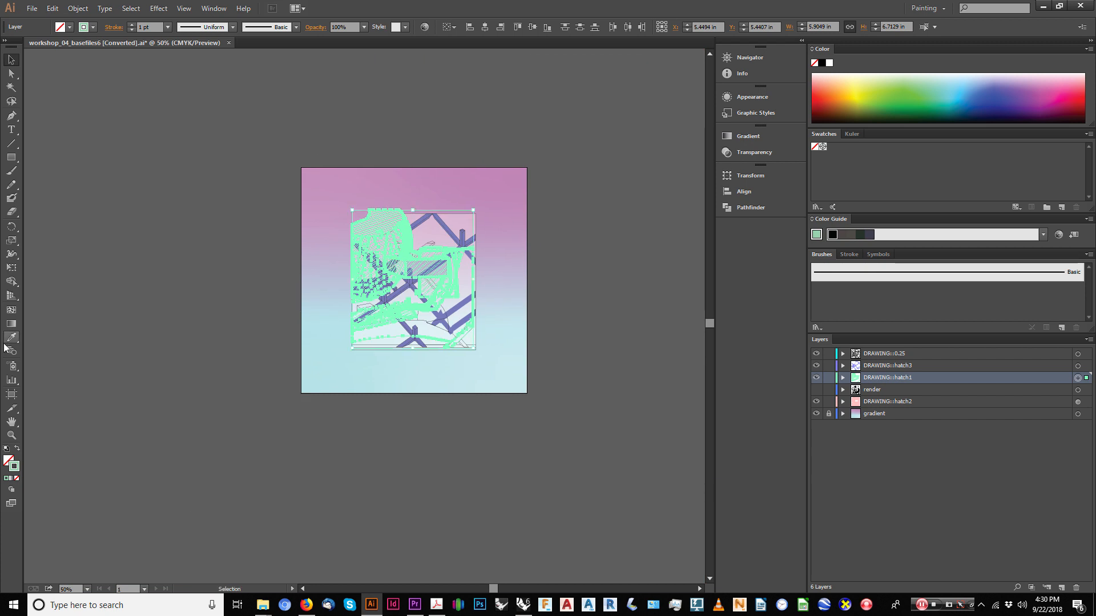
{"action": "scroll", "coordinate": [299, 229], "scroll_direction": "up", "scroll_amount": 3, "text": "alt"}
{"action": "left_click", "coordinate": [411, 67]}
{"action": "scroll", "coordinate": [349, 191], "scroll_direction": "down", "scroll_amount": 1, "text": "alt"}
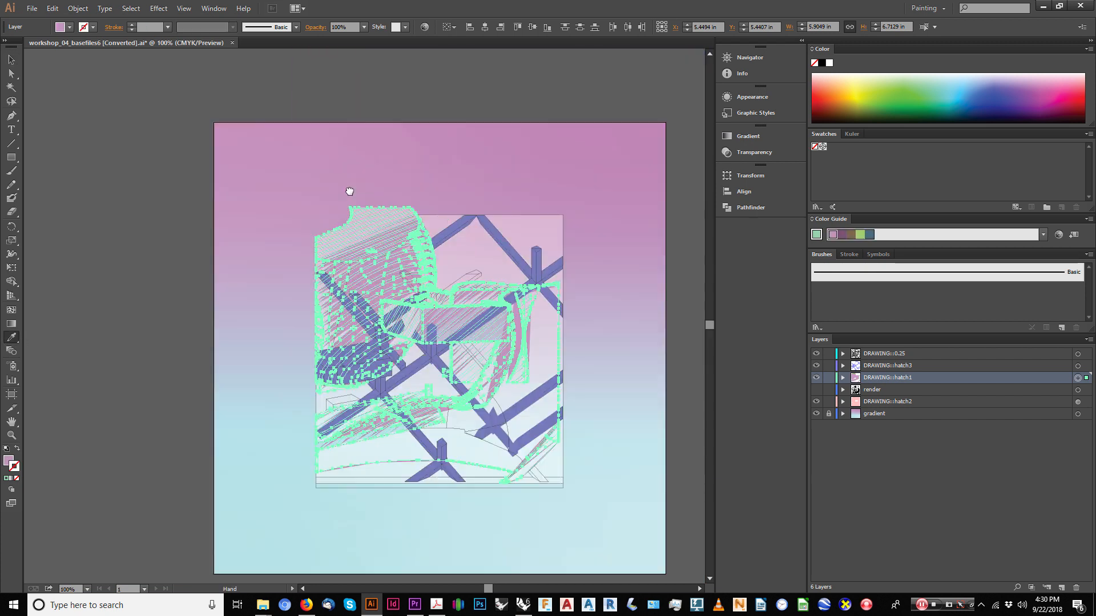
{"action": "left_click", "coordinate": [17, 449]}
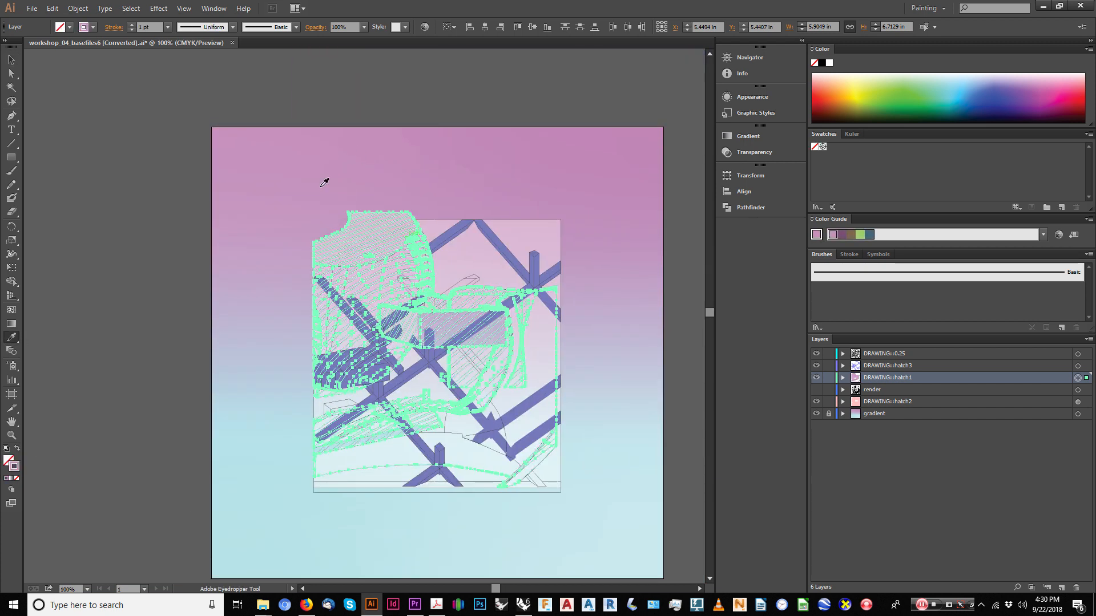
Set the stroke weight of the DRAWING::hatch1 lines to 0.18 pt and deselect them.
{"action": "left_click", "coordinate": [141, 28]}
{"action": "type", "text": ".18"}
{"action": "key", "text": "Return"}
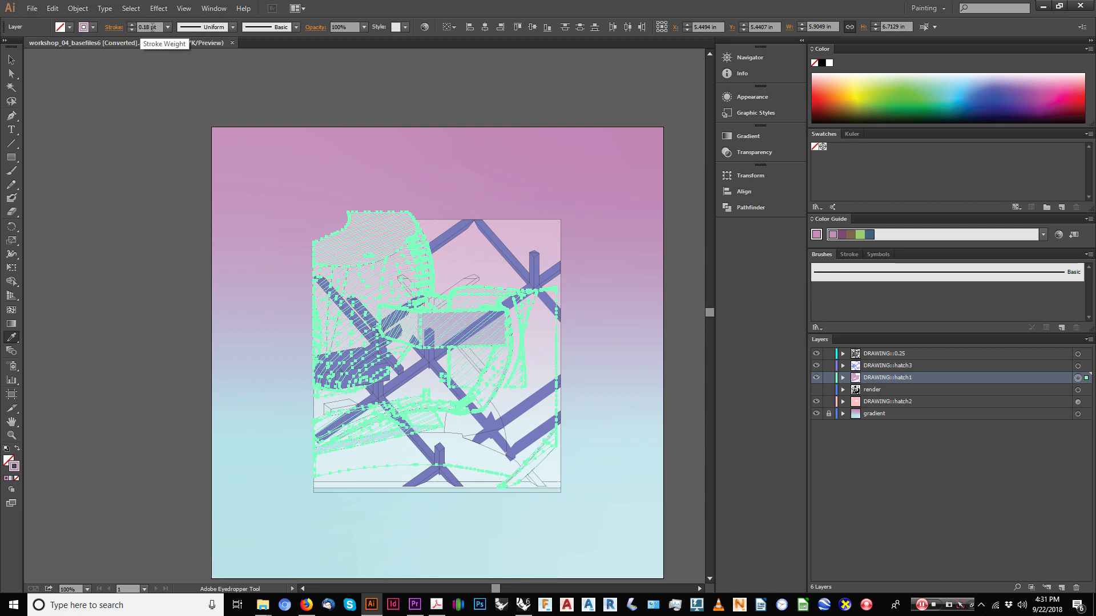
{"action": "left_click", "coordinate": [11, 61]}
{"action": "left_click", "coordinate": [177, 145]}
Examine the thin pink hatch lines, the black linework and the blue beams across the drawing, leaving nothing selected.
{"action": "scroll", "coordinate": [473, 313], "scroll_direction": "up", "scroll_amount": 1, "text": "alt"}
{"action": "scroll", "coordinate": [405, 286], "scroll_direction": "up", "scroll_amount": 1, "text": "alt"}
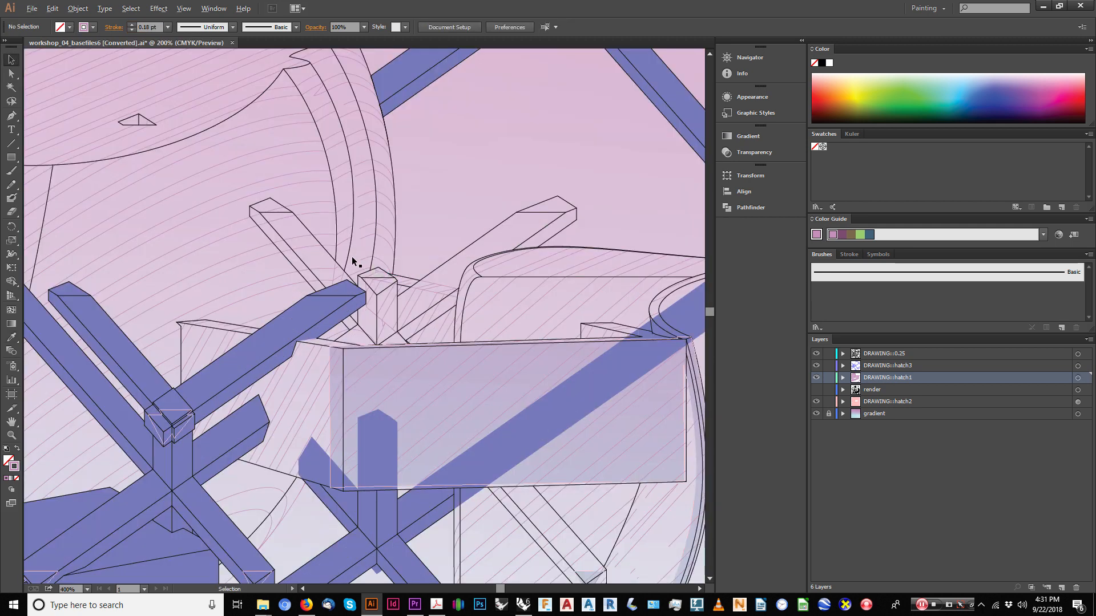
{"action": "scroll", "coordinate": [351, 257], "scroll_direction": "down", "scroll_amount": 2, "text": "alt"}
{"action": "left_click_drag", "start_coordinate": [391, 314], "coordinate": [386, 113]}
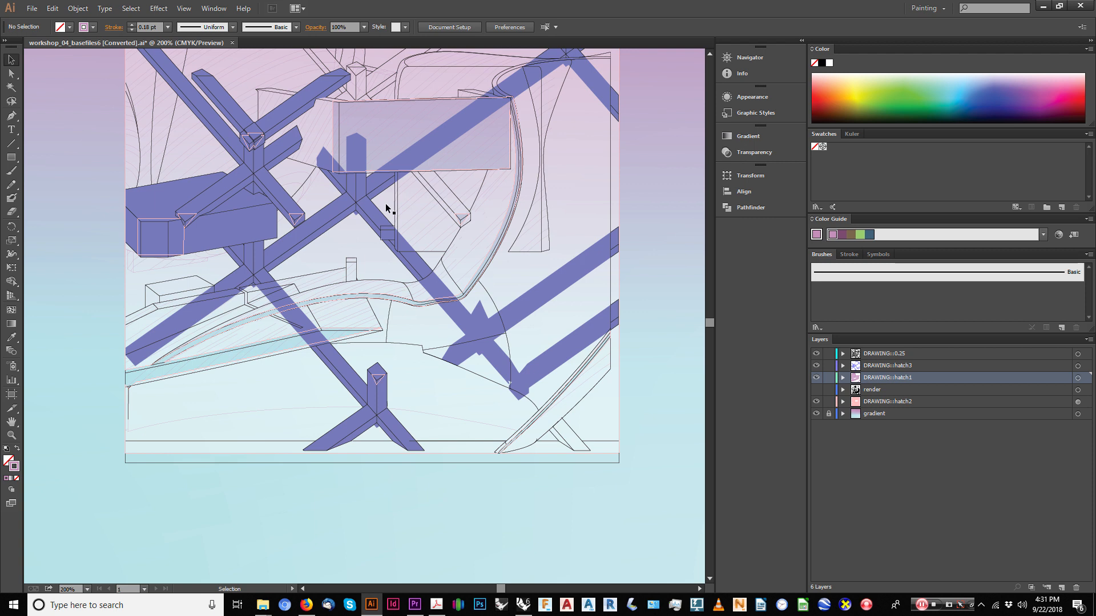
{"action": "scroll", "coordinate": [91, 208], "scroll_direction": "up", "scroll_amount": 1, "text": "alt"}
{"action": "left_click_drag", "start_coordinate": [158, 213], "coordinate": [196, 355]}
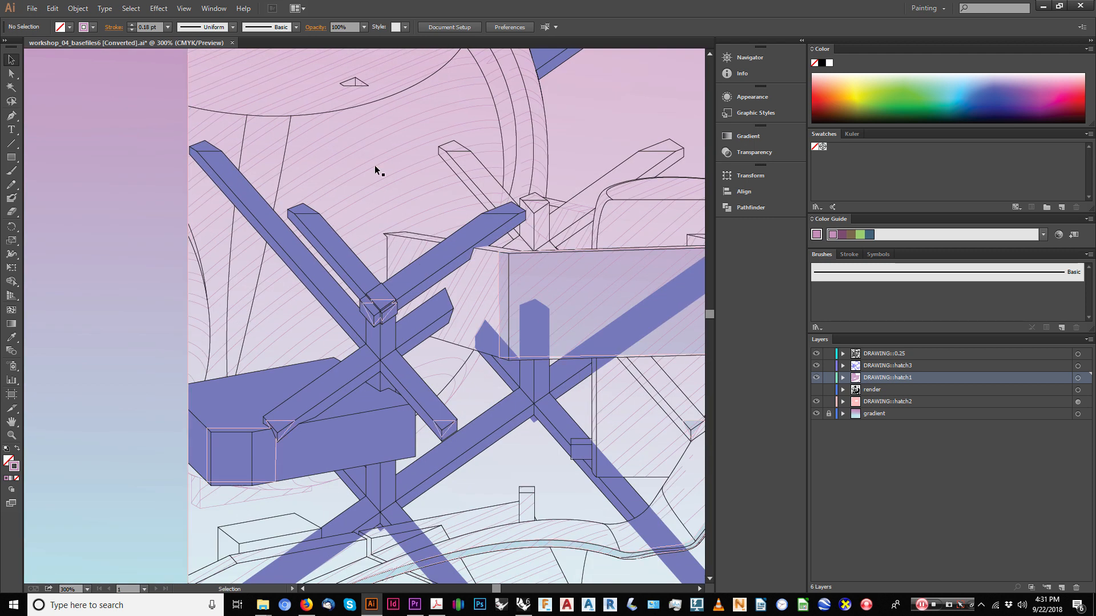
{"action": "scroll", "coordinate": [369, 178], "scroll_direction": "down", "scroll_amount": 1, "text": "alt"}
{"action": "scroll", "coordinate": [331, 177], "scroll_direction": "down", "scroll_amount": 1, "text": "alt"}
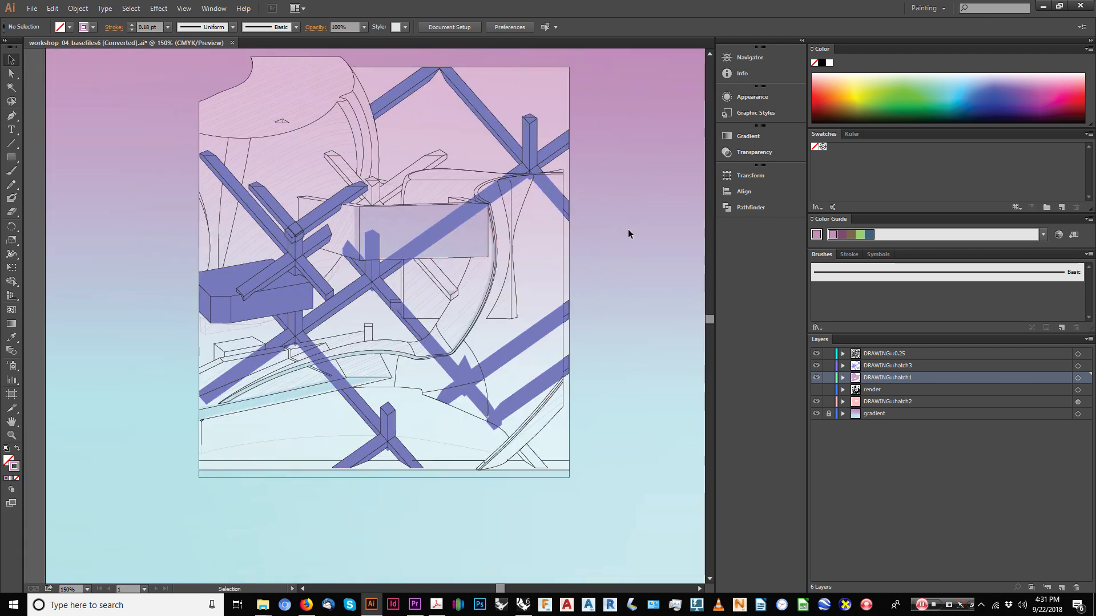
{"action": "left_click_drag", "start_coordinate": [607, 230], "coordinate": [584, 248]}
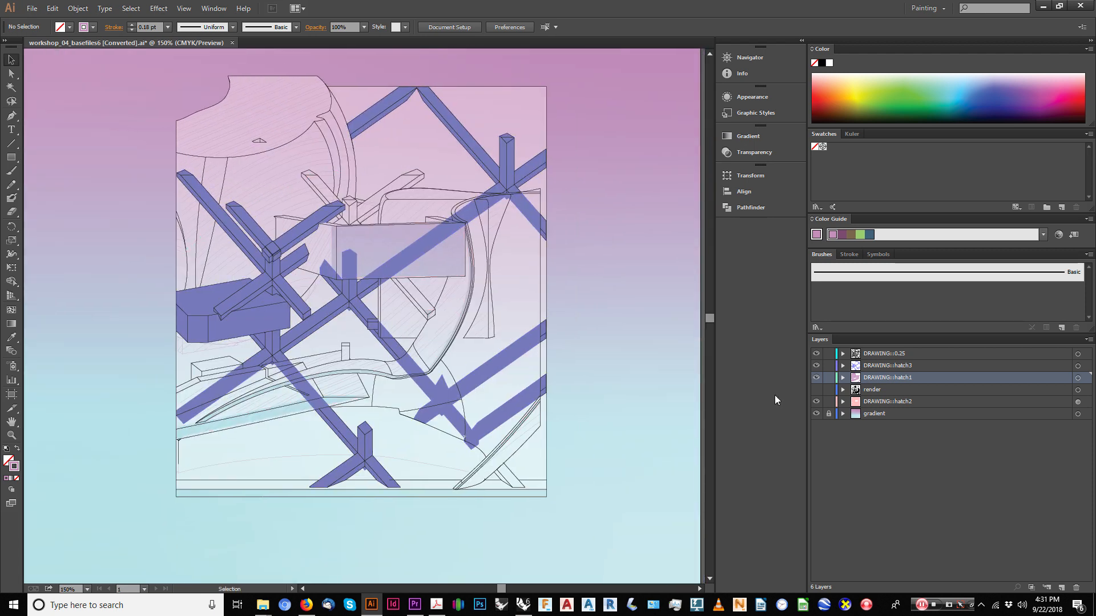
{"action": "left_click", "coordinate": [416, 254]}
{"action": "scroll", "coordinate": [415, 255], "scroll_direction": "down", "scroll_amount": 1, "text": "alt"}
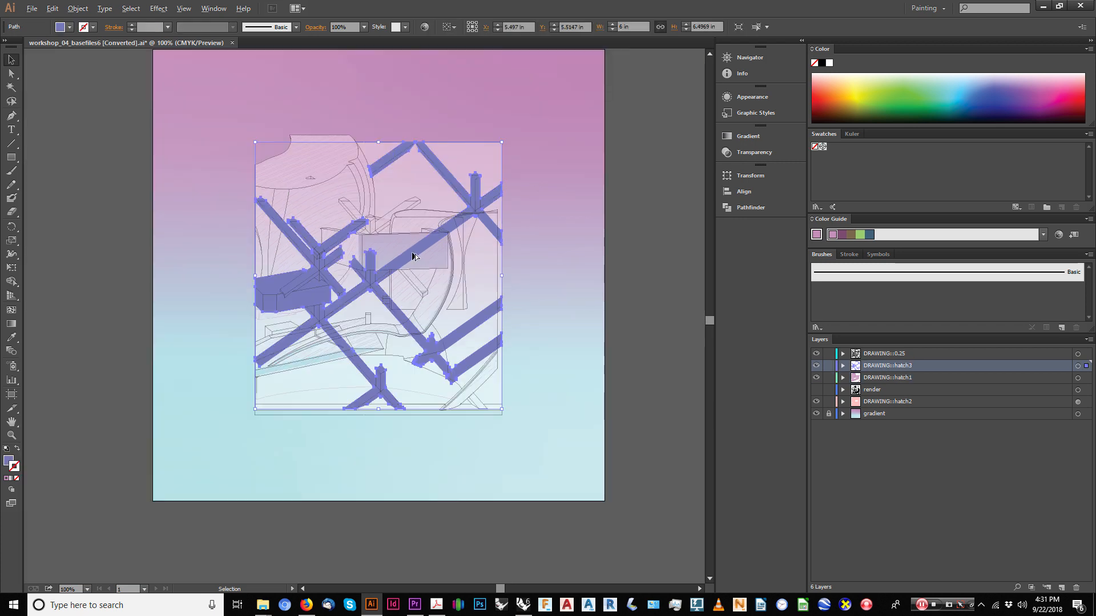
{"action": "mouse_move", "coordinate": [263, 604]}
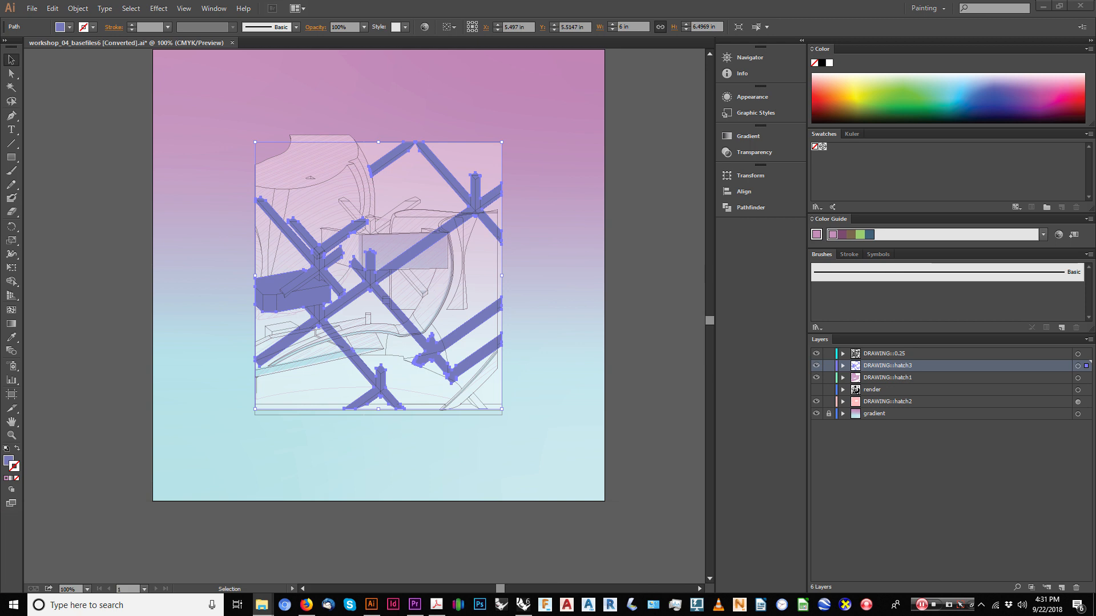
{"action": "left_click", "coordinate": [334, 98]}
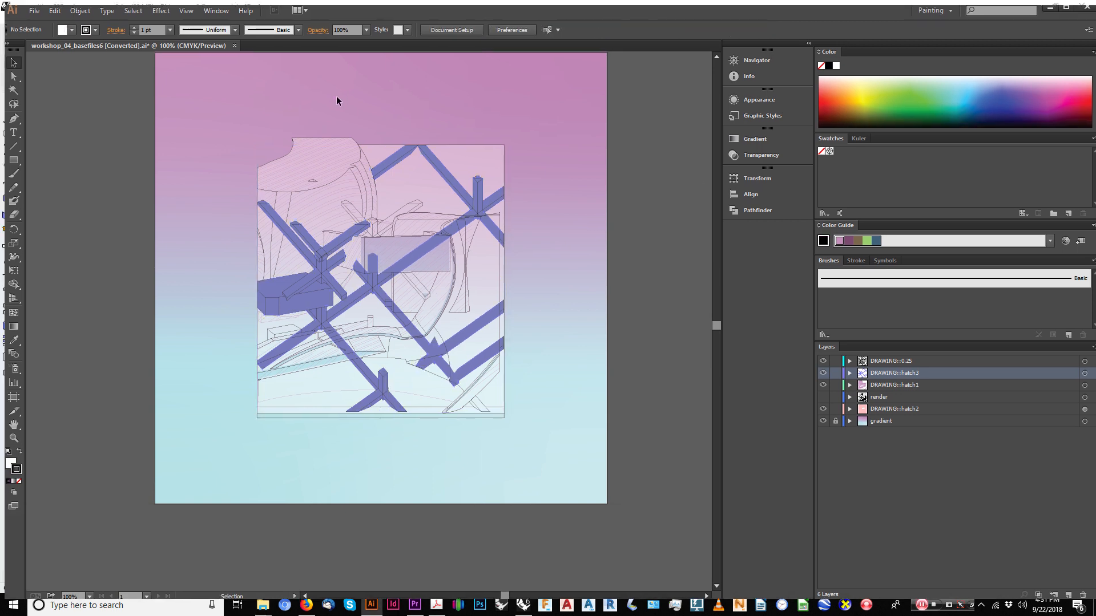
Save the document under the new name workshop_04_basefiles6_.ai, replacing the "[Converted]" suffix with an underscore.
{"action": "left_click", "coordinate": [34, 10]}
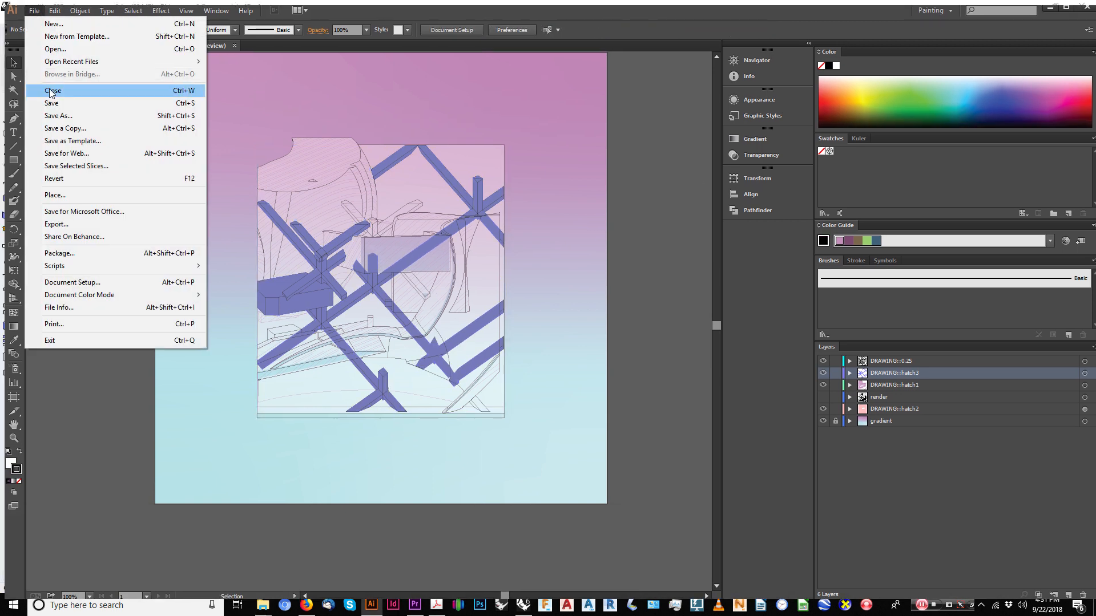
{"action": "left_click", "coordinate": [68, 112]}
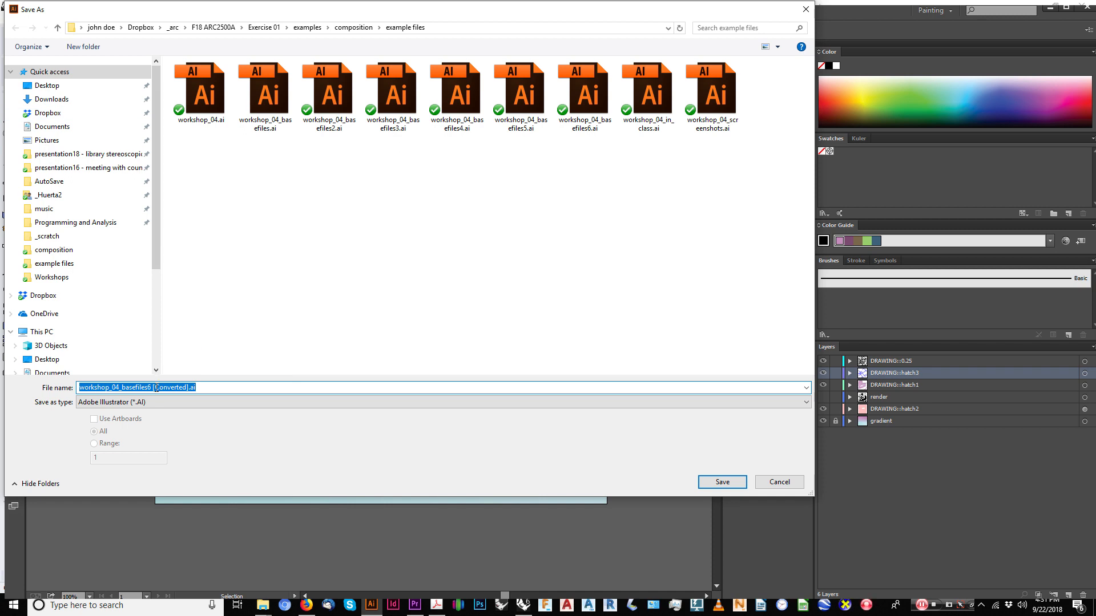
{"action": "left_click", "coordinate": [150, 387]}
{"action": "left_click", "coordinate": [188, 387], "text": "shift"}
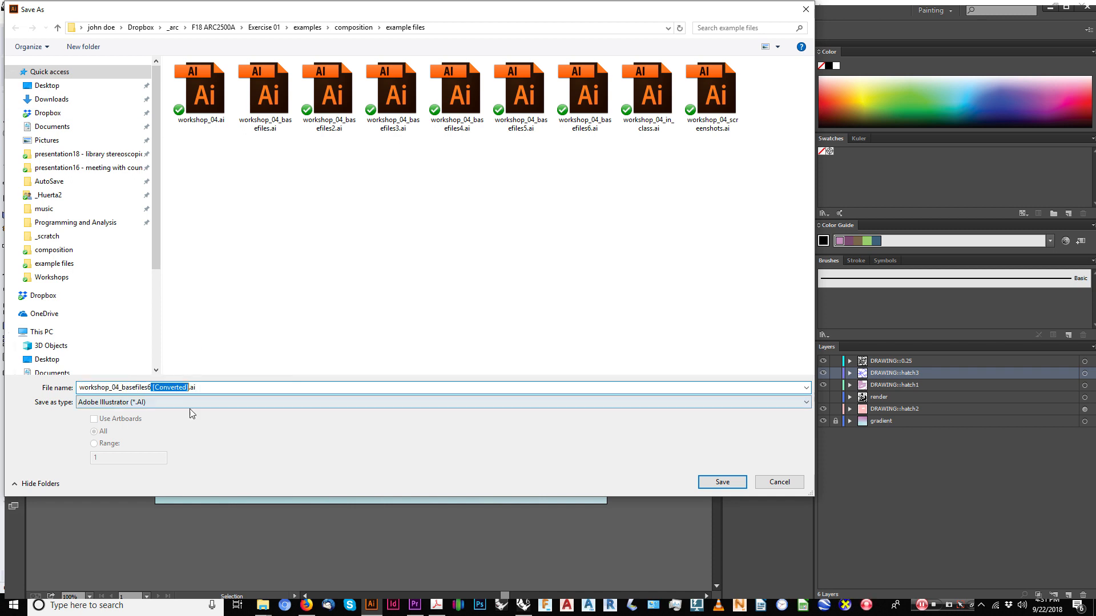
{"action": "type", "text": "_"}
{"action": "key", "text": "Return"}
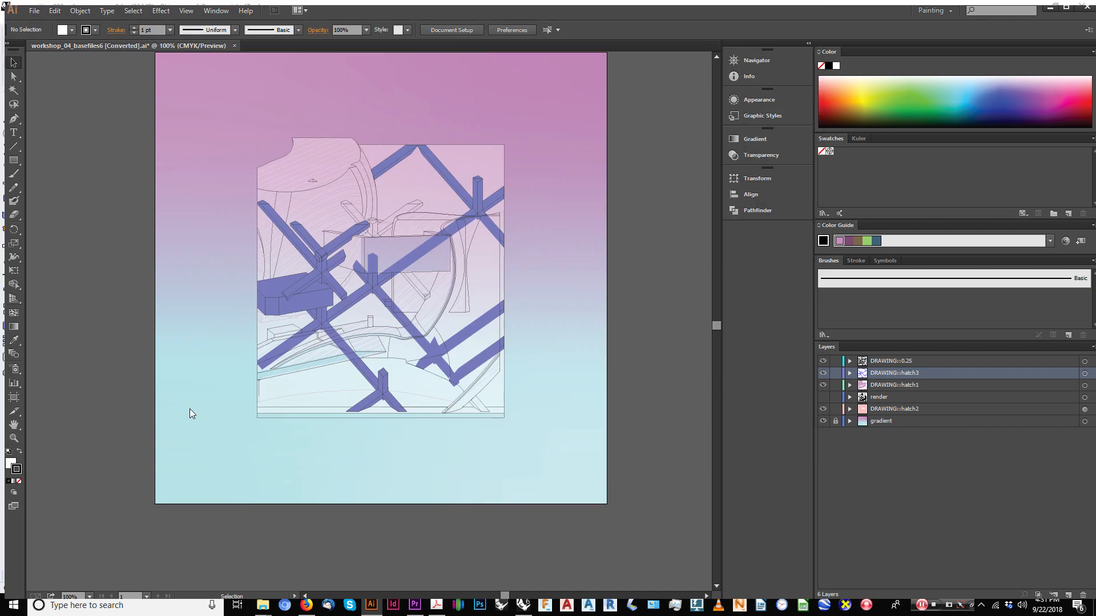
{"action": "left_click", "coordinate": [192, 359]}
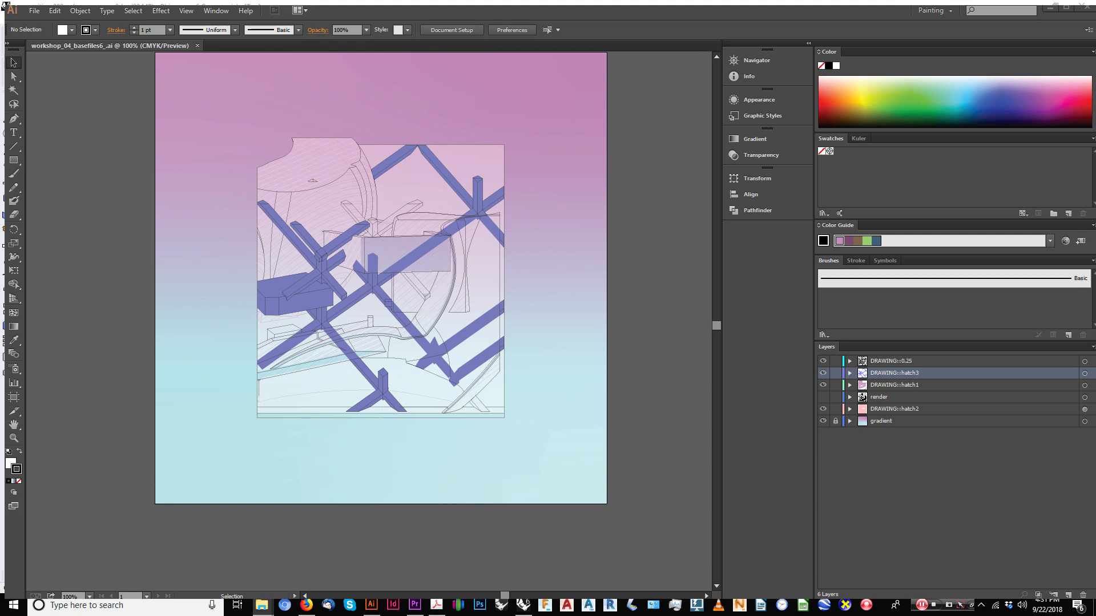
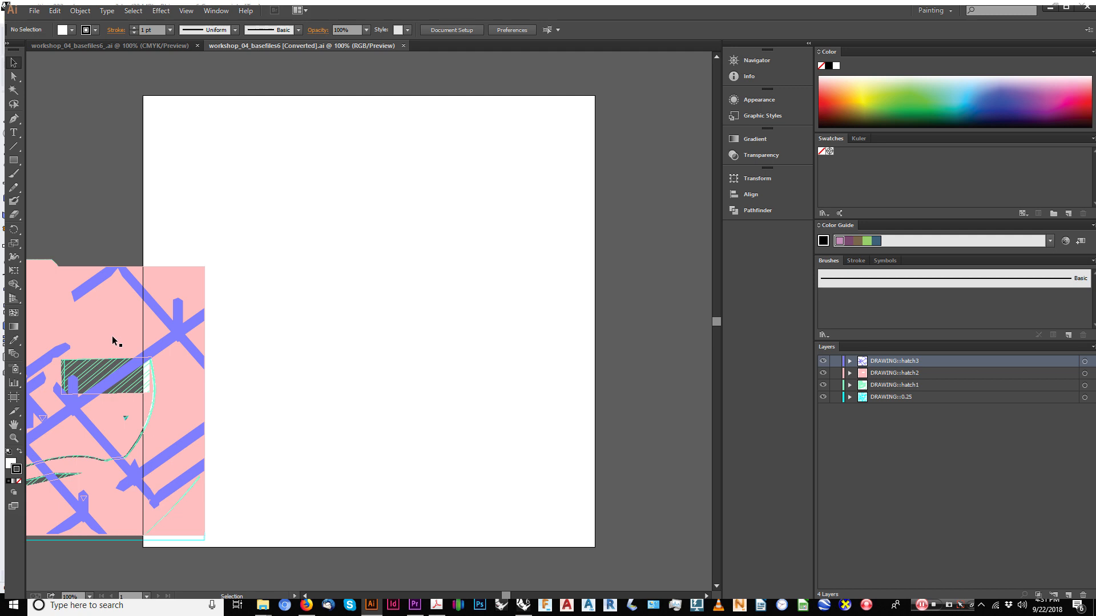
In the original RGB file, move the pink DRAWING::hatch2 shape onto the artboard and copy its fill color's hex code.
{"action": "left_click_drag", "start_coordinate": [112, 326], "coordinate": [401, 292]}
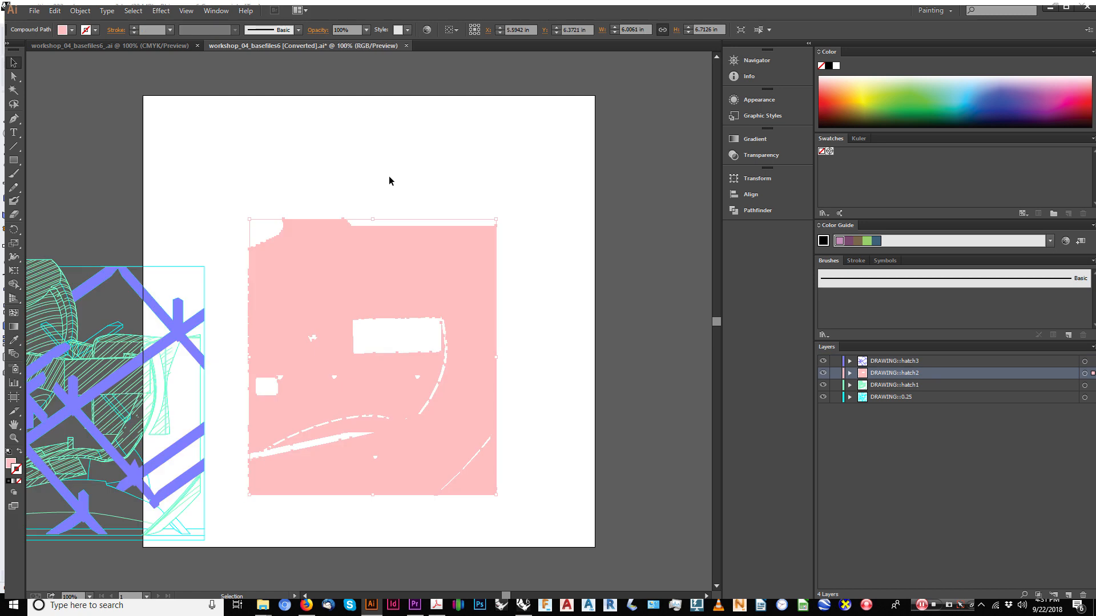
{"action": "double_click", "coordinate": [12, 464]}
{"action": "left_click", "coordinate": [622, 177]}
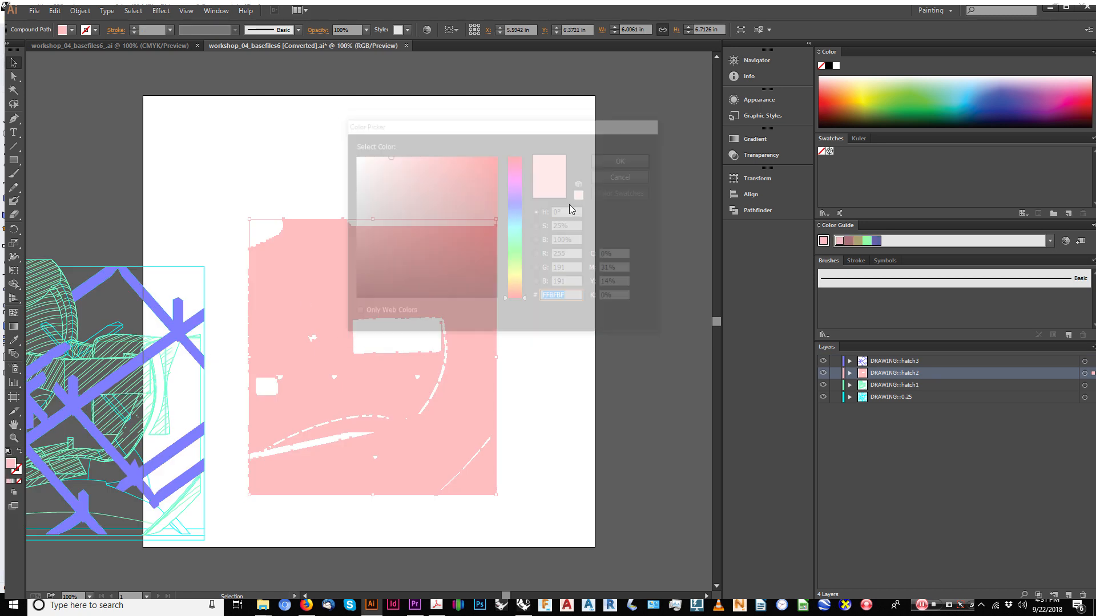
Switch back to the CMYK composition, change the fill of the DRAWING::hatch3 beams to FFBFBF and deselect them.
{"action": "left_click", "coordinate": [159, 46]}
{"action": "left_click", "coordinate": [477, 168]}
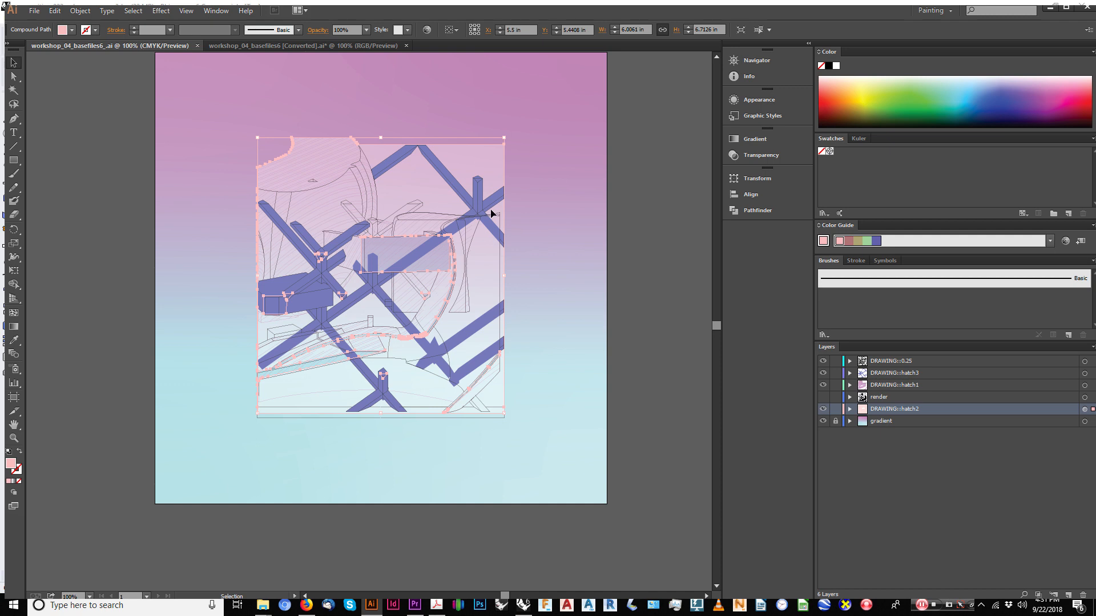
{"action": "left_click", "coordinate": [420, 256]}
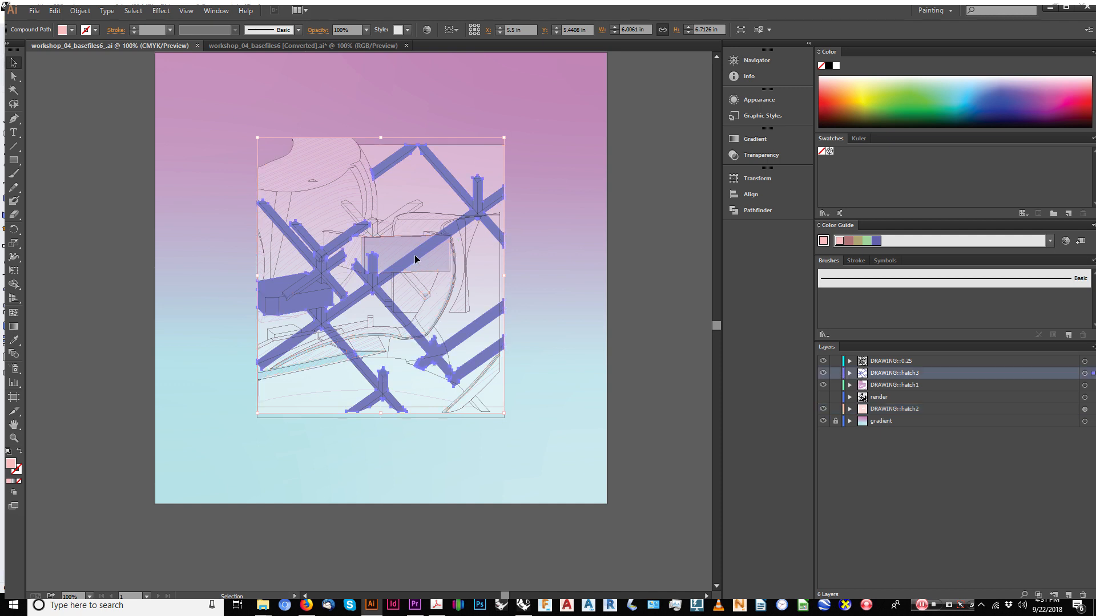
{"action": "double_click", "coordinate": [12, 464]}
{"action": "type", "text": "FFBFBF"}
{"action": "key", "text": "Tab"}
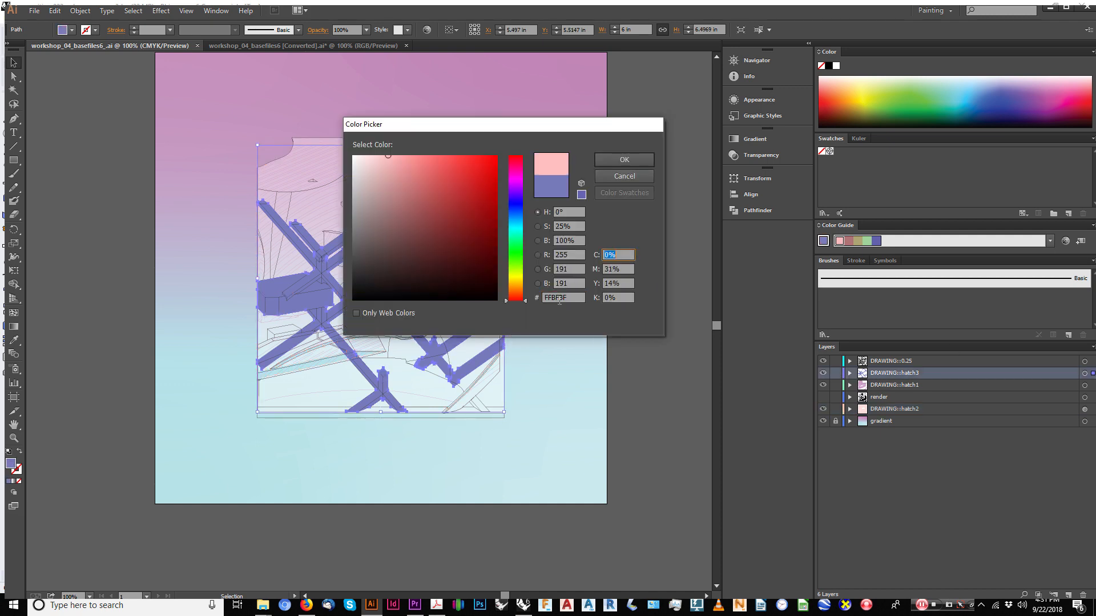
{"action": "left_click", "coordinate": [624, 159]}
{"action": "left_click", "coordinate": [619, 127]}
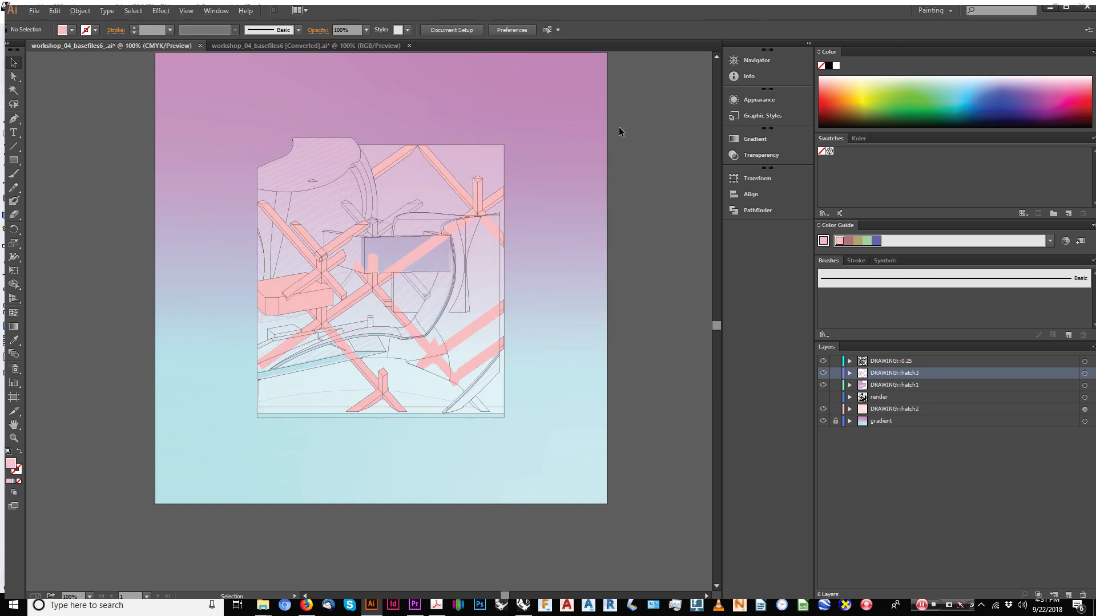
Examine the composition with the pink beams, checking the linework, hatches and overlaps up close and against the whole gradient.
{"action": "scroll", "coordinate": [400, 276], "scroll_direction": "up", "scroll_amount": 2, "text": "alt"}
{"action": "scroll", "coordinate": [399, 276], "scroll_direction": "down", "scroll_amount": 1, "text": "alt"}
{"action": "left_click_drag", "start_coordinate": [413, 245], "coordinate": [398, 294]}
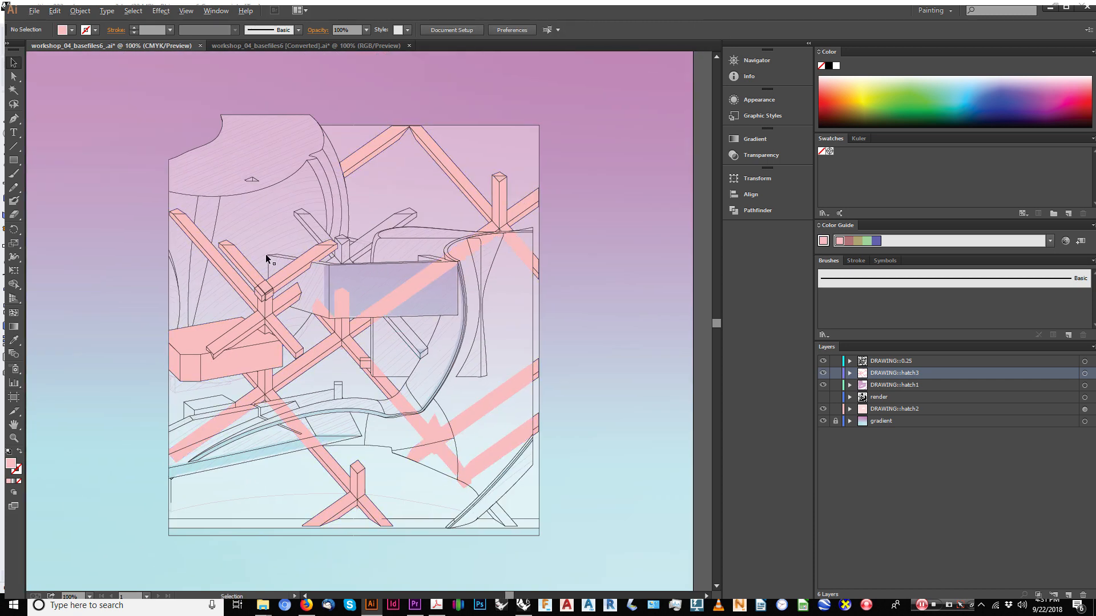
{"action": "scroll", "coordinate": [266, 255], "scroll_direction": "down", "scroll_amount": 1, "text": "alt"}
{"action": "left_click_drag", "start_coordinate": [289, 261], "coordinate": [350, 217]}
{"action": "scroll", "coordinate": [266, 362], "scroll_direction": "up", "scroll_amount": 2, "text": "alt"}
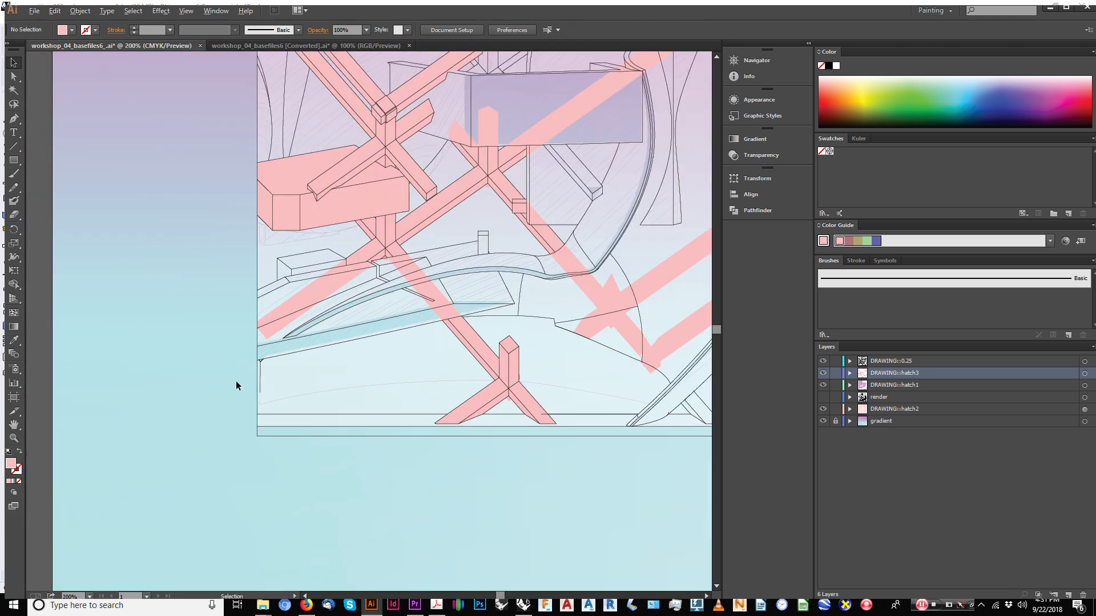
{"action": "scroll", "coordinate": [252, 395], "scroll_direction": "up", "scroll_amount": 2, "text": "alt"}
{"action": "scroll", "coordinate": [252, 395], "scroll_direction": "down", "scroll_amount": 2, "text": "alt"}
{"action": "left_click_drag", "start_coordinate": [520, 282], "coordinate": [404, 408]}
{"action": "scroll", "coordinate": [393, 399], "scroll_direction": "down", "scroll_amount": 1, "text": "alt"}
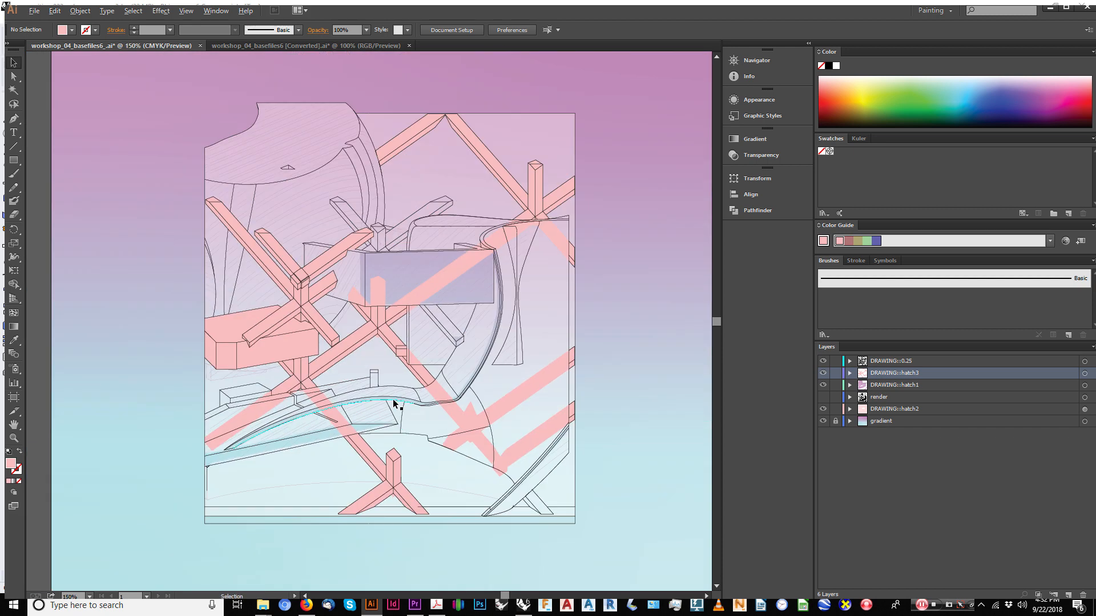
{"action": "left_click_drag", "start_coordinate": [409, 340], "coordinate": [419, 328]}
{"action": "scroll", "coordinate": [415, 366], "scroll_direction": "down", "scroll_amount": 1, "text": "alt"}
{"action": "left_click_drag", "start_coordinate": [487, 348], "coordinate": [462, 314]}
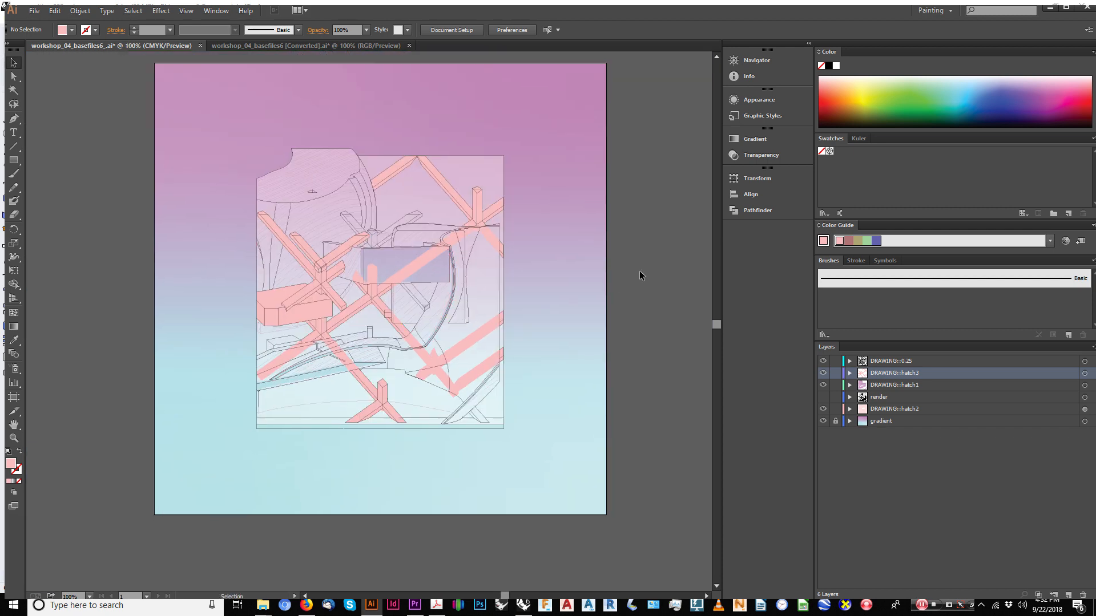
{"action": "scroll", "coordinate": [343, 301], "scroll_direction": "up", "scroll_amount": 1, "text": "alt"}
{"action": "scroll", "coordinate": [343, 301], "scroll_direction": "down", "scroll_amount": 1, "text": "alt"}
{"action": "left_click_drag", "start_coordinate": [419, 268], "coordinate": [447, 254]}
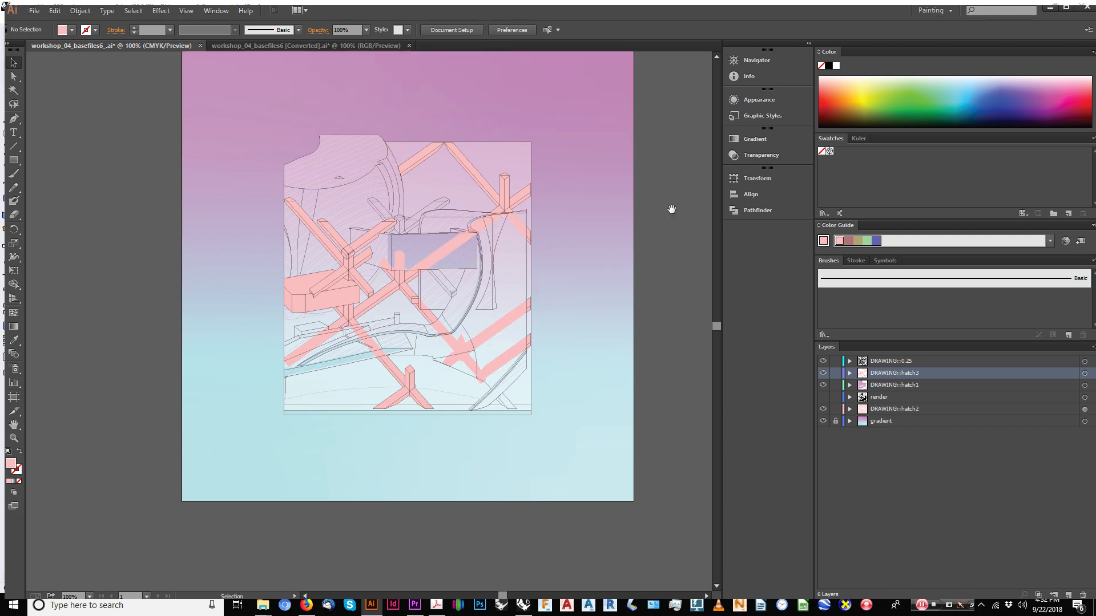
Move the DRAWING::hatch3 layer below DRAWING::hatch1 and rename DRAWING::hatch1 as "projected hatch".
{"action": "left_click_drag", "start_coordinate": [671, 209], "coordinate": [637, 242]}
{"action": "left_click_drag", "start_coordinate": [902, 375], "coordinate": [902, 389]}
{"action": "left_click", "coordinate": [907, 375]}
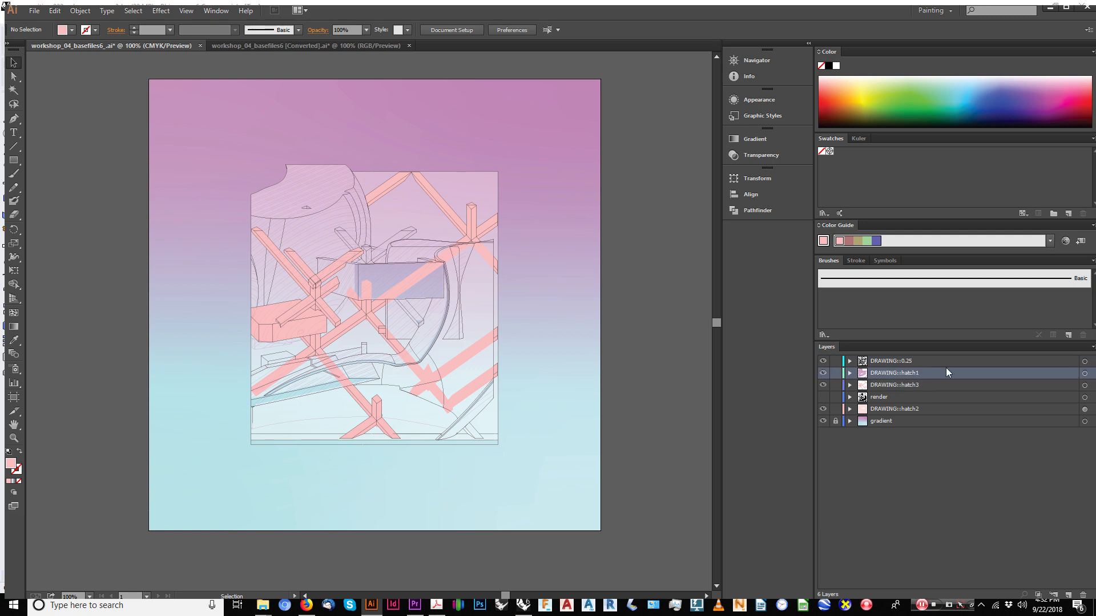
{"action": "double_click", "coordinate": [910, 374]}
{"action": "type", "text": "projected h"}
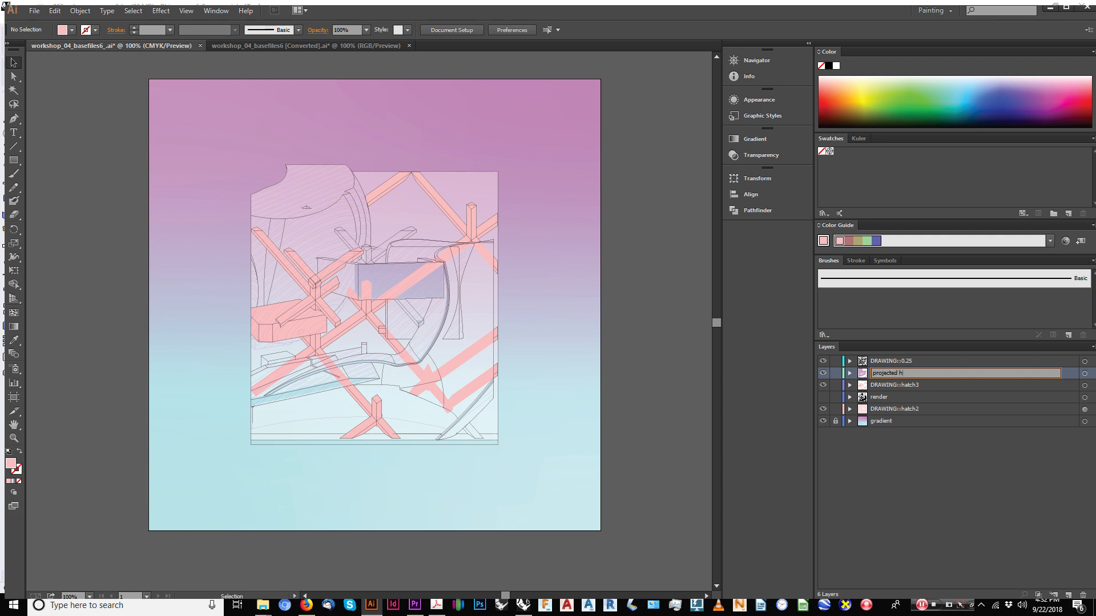
{"action": "type", "text": "atch"}
{"action": "key", "text": "Return"}
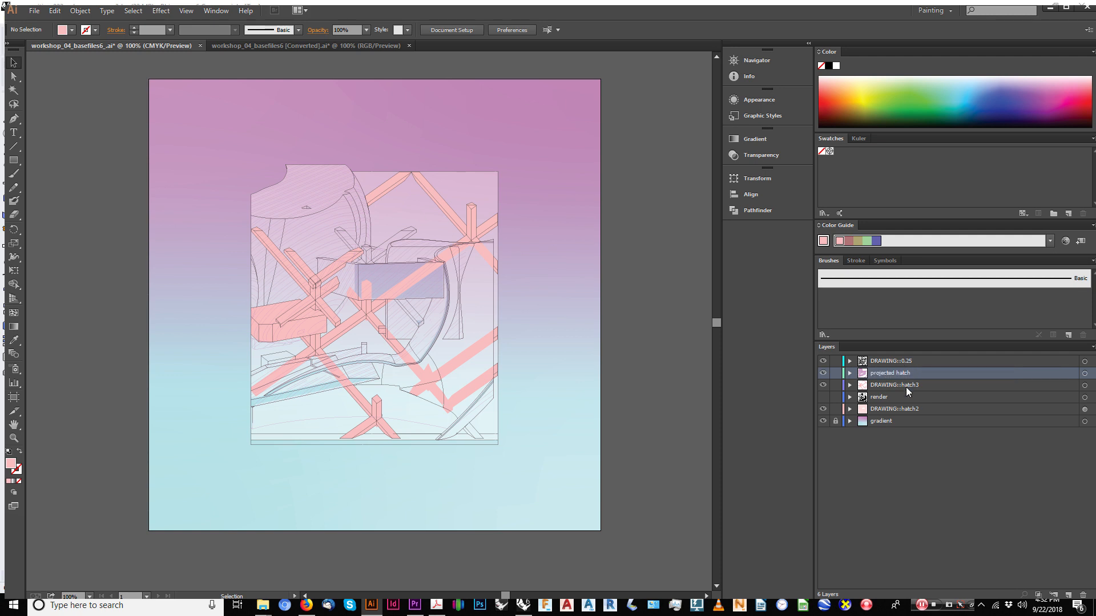
{"action": "double_click", "coordinate": [908, 386]}
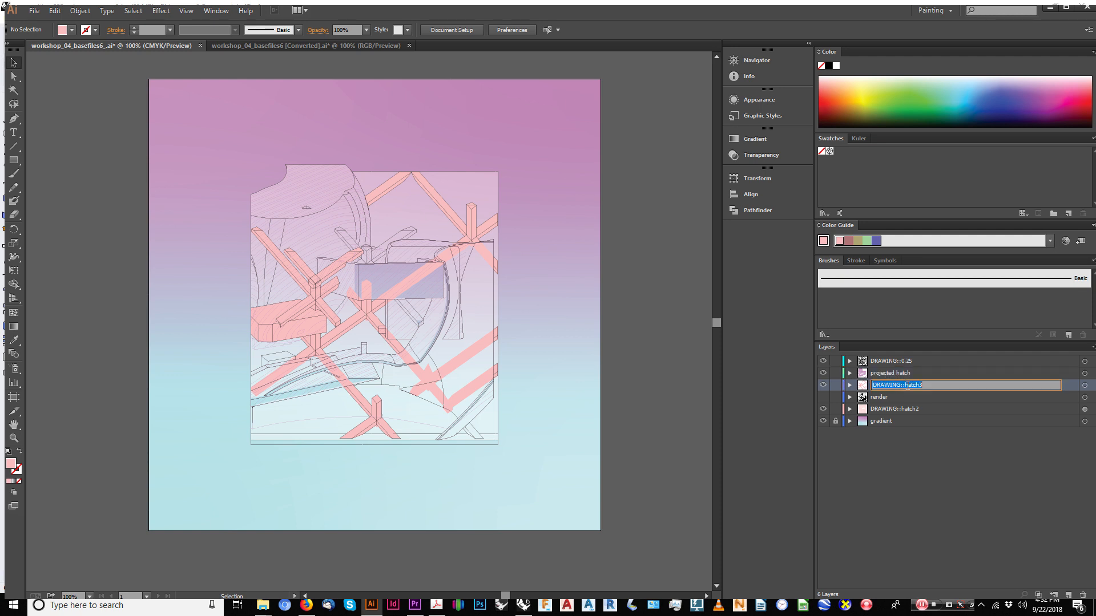
{"action": "key", "text": "Escape"}
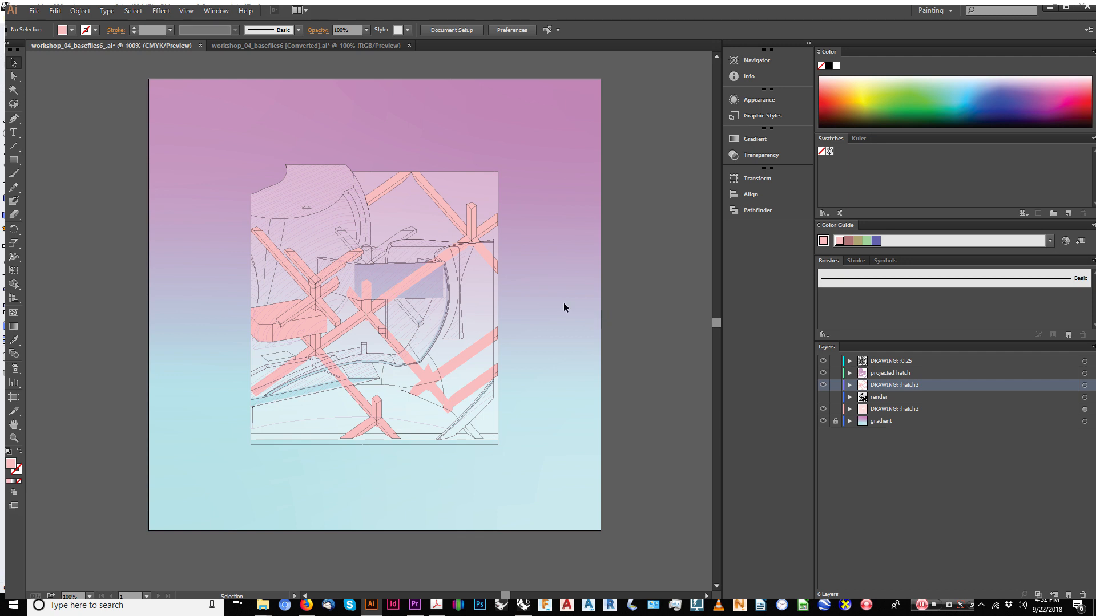
Create a new empty layer and move it to the very top of the layer stack.
{"action": "scroll", "coordinate": [563, 307], "scroll_direction": "right", "scroll_amount": 1}
{"action": "left_click", "coordinate": [1068, 595]}
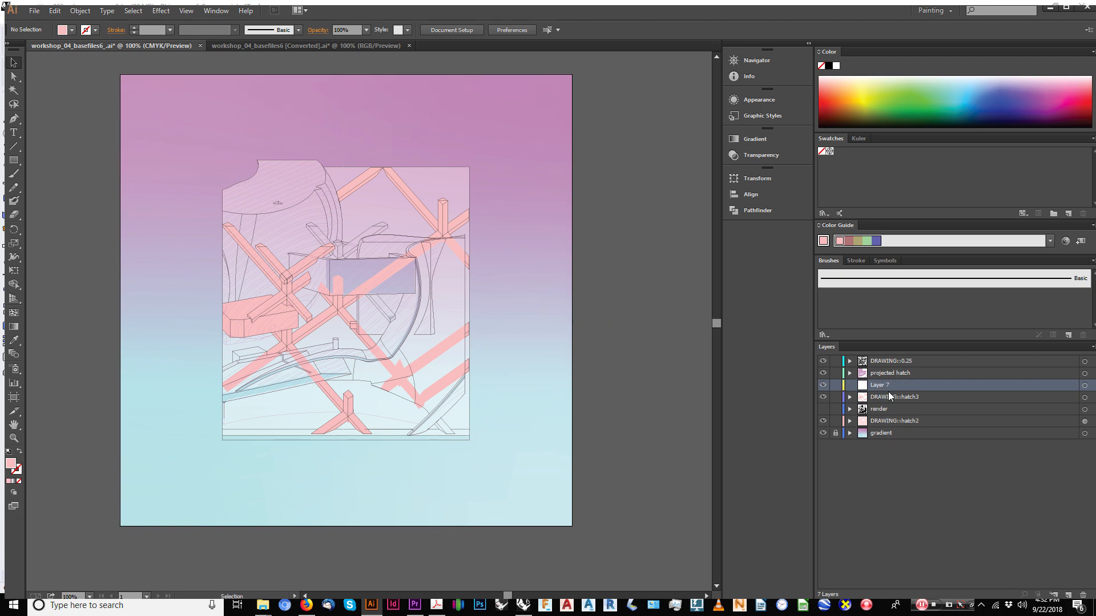
{"action": "left_click_drag", "start_coordinate": [882, 388], "coordinate": [885, 358]}
Select the DRAWING::hatch2 artwork and examine its outline and openings around the drawing.
{"action": "scroll", "coordinate": [336, 302], "scroll_direction": "up", "scroll_amount": 3, "text": "alt"}
{"action": "key", "text": "space"}
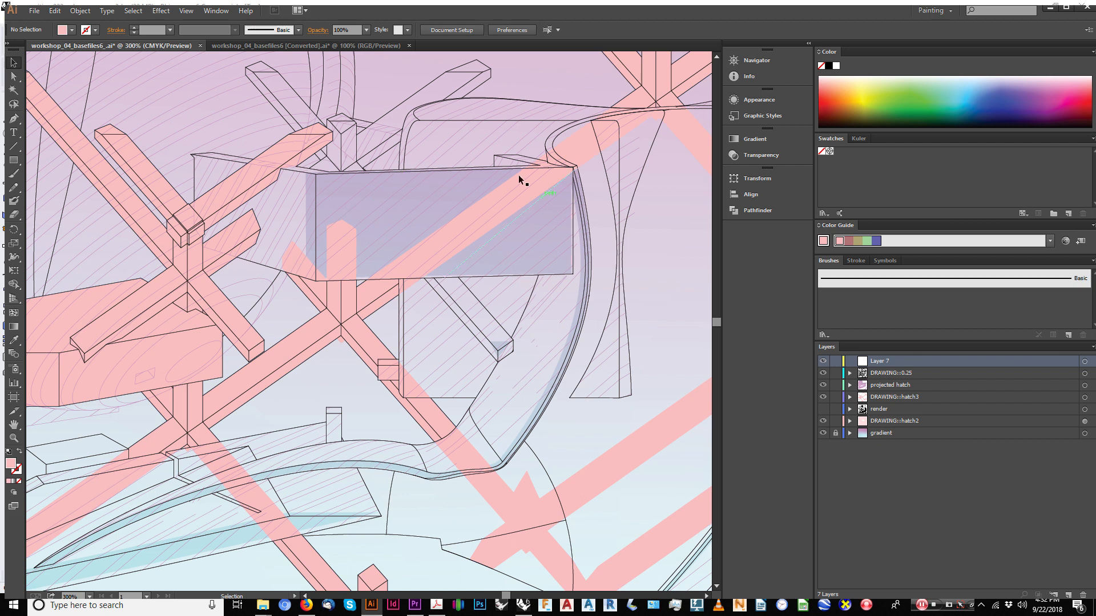
{"action": "key", "text": "space"}
{"action": "left_click_drag", "start_coordinate": [266, 538], "coordinate": [410, 323]}
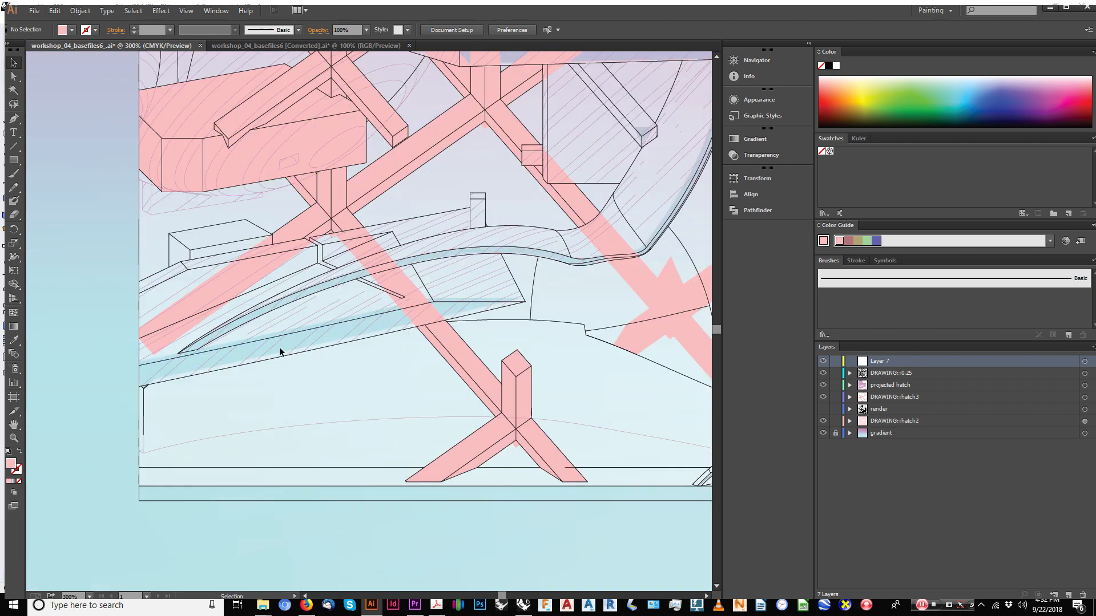
{"action": "left_click", "coordinate": [873, 423]}
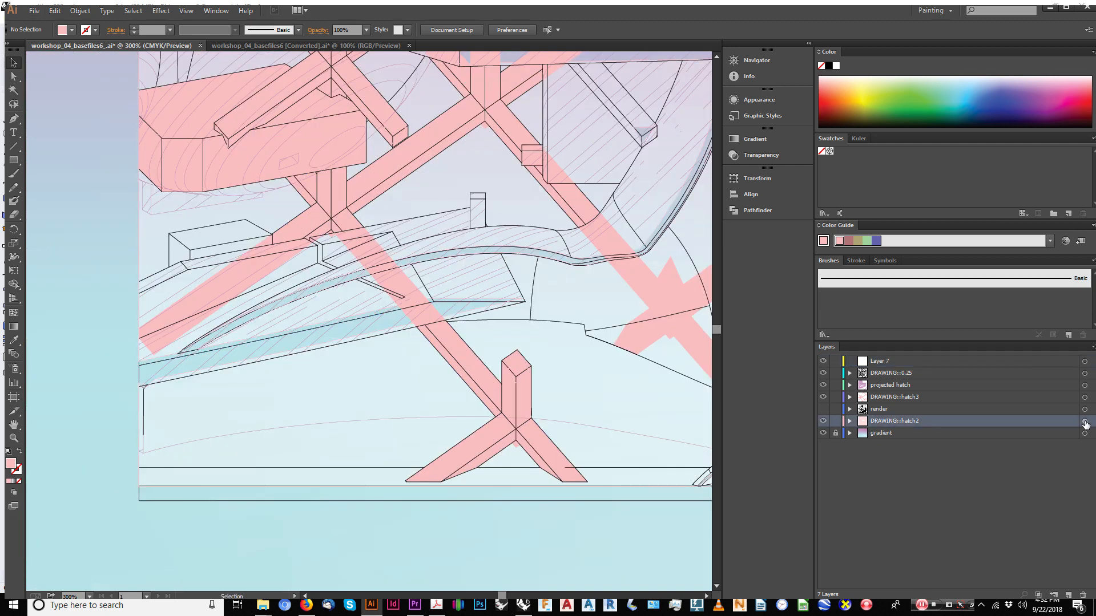
{"action": "left_click", "coordinate": [1084, 421]}
{"action": "scroll", "coordinate": [355, 269], "scroll_direction": "down", "scroll_amount": 2, "text": "alt"}
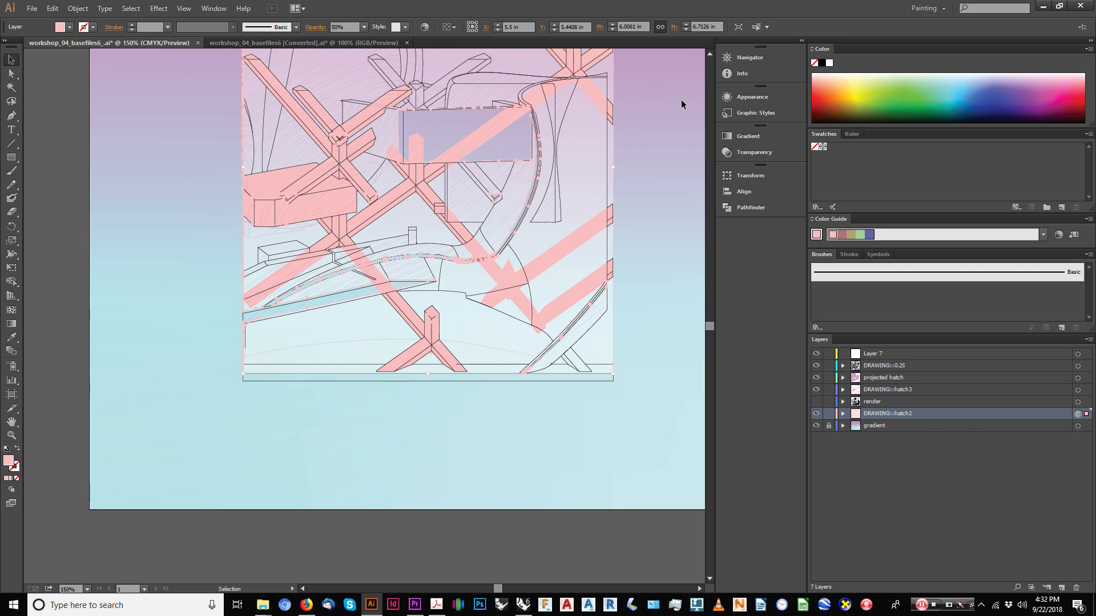
{"action": "left_click", "coordinate": [920, 604]}
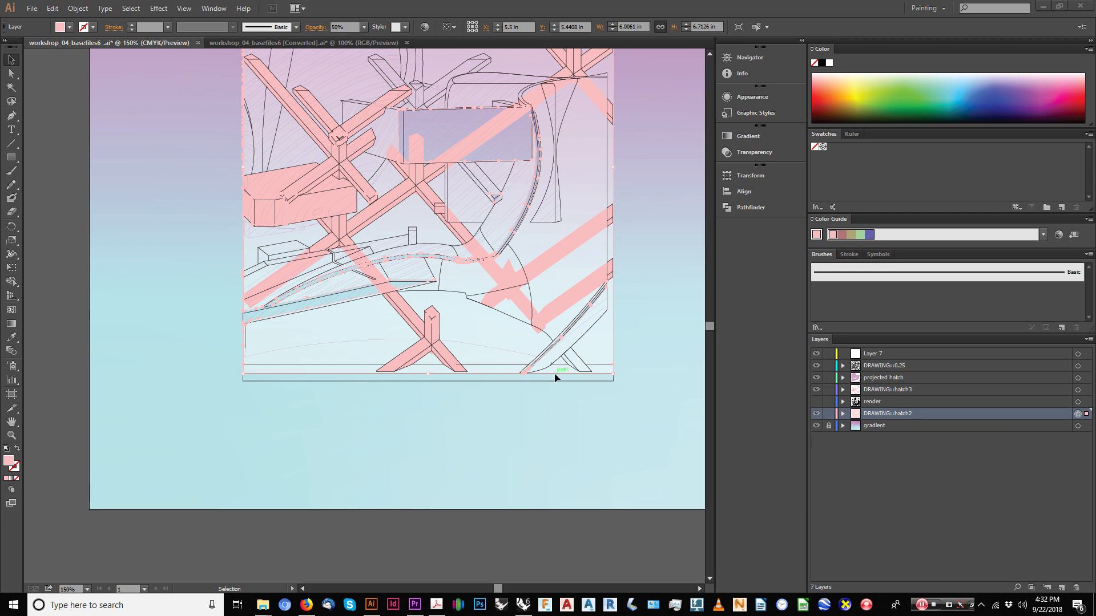
{"action": "left_click", "coordinate": [494, 382]}
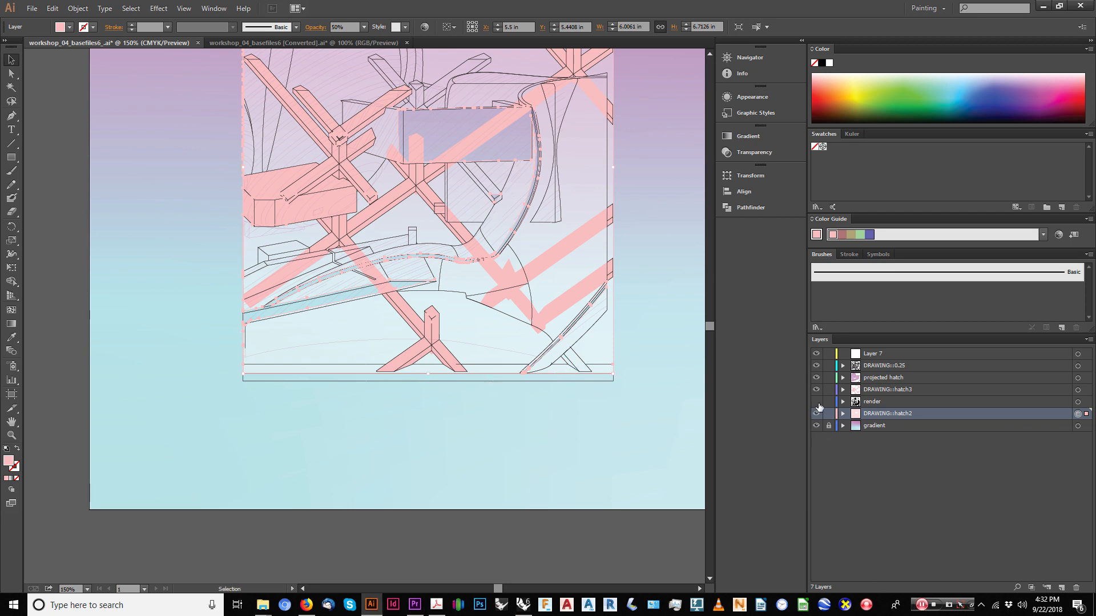
Duplicate the compound path in DRAWING::hatch2 and move one copy into the empty top layer.
{"action": "left_click", "coordinate": [842, 414]}
{"action": "left_click", "coordinate": [925, 427]}
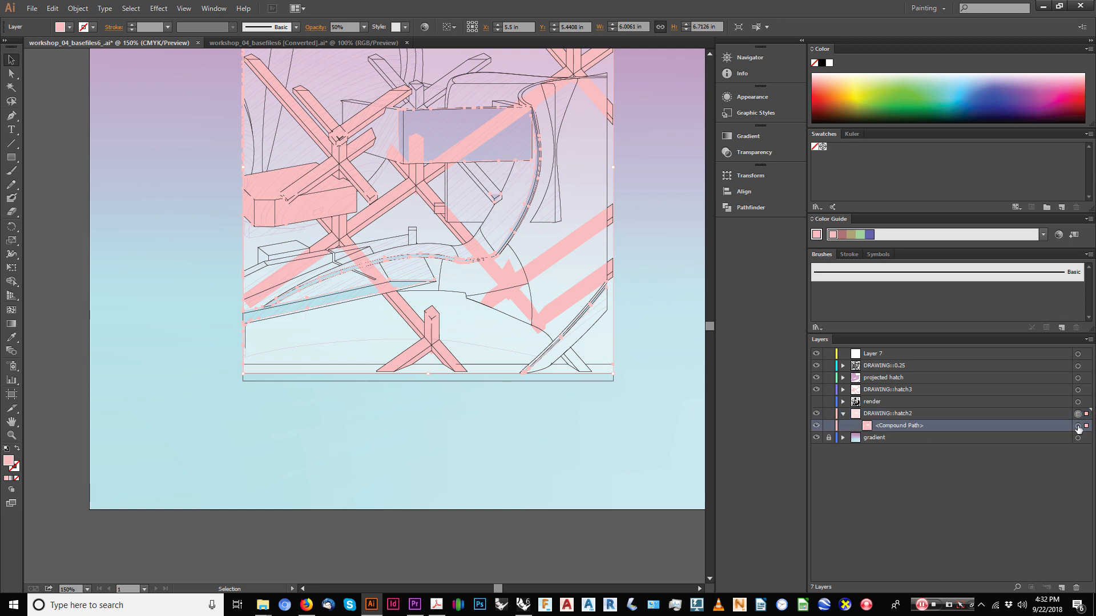
{"action": "left_click", "coordinate": [1077, 426]}
{"action": "left_click", "coordinate": [1089, 339]}
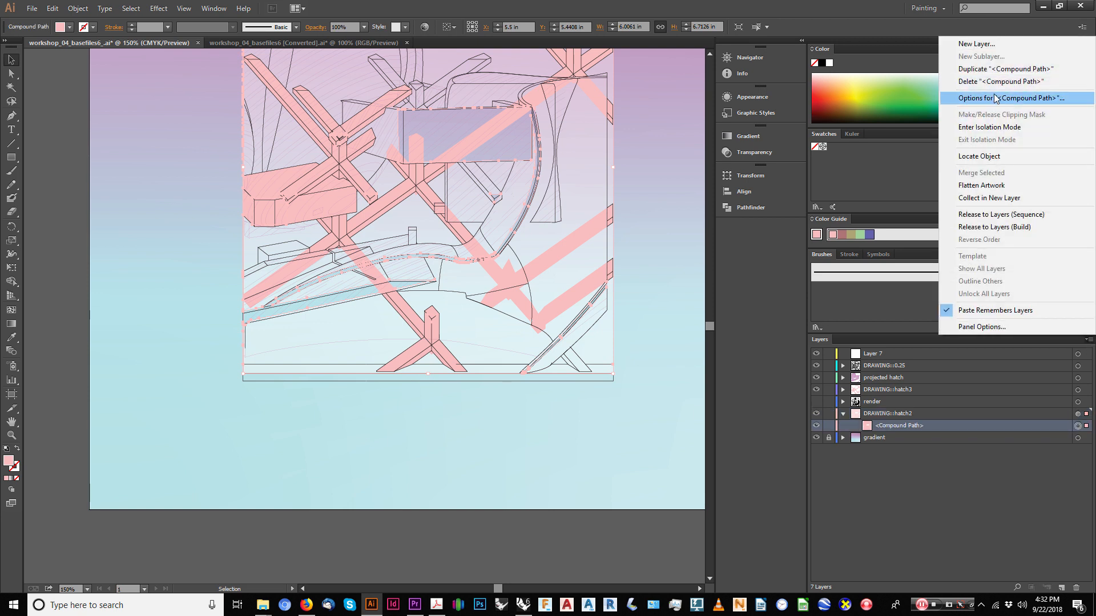
{"action": "left_click", "coordinate": [981, 69]}
{"action": "mouse_move", "coordinate": [882, 426]}
{"action": "left_mouse_down"}
{"action": "mouse_move", "coordinate": [854, 346]}
{"action": "mouse_move", "coordinate": [876, 358]}
{"action": "left_mouse_up"}
Rename the top layer holding the copied compound path as "master layer".
{"action": "double_click", "coordinate": [875, 354]}
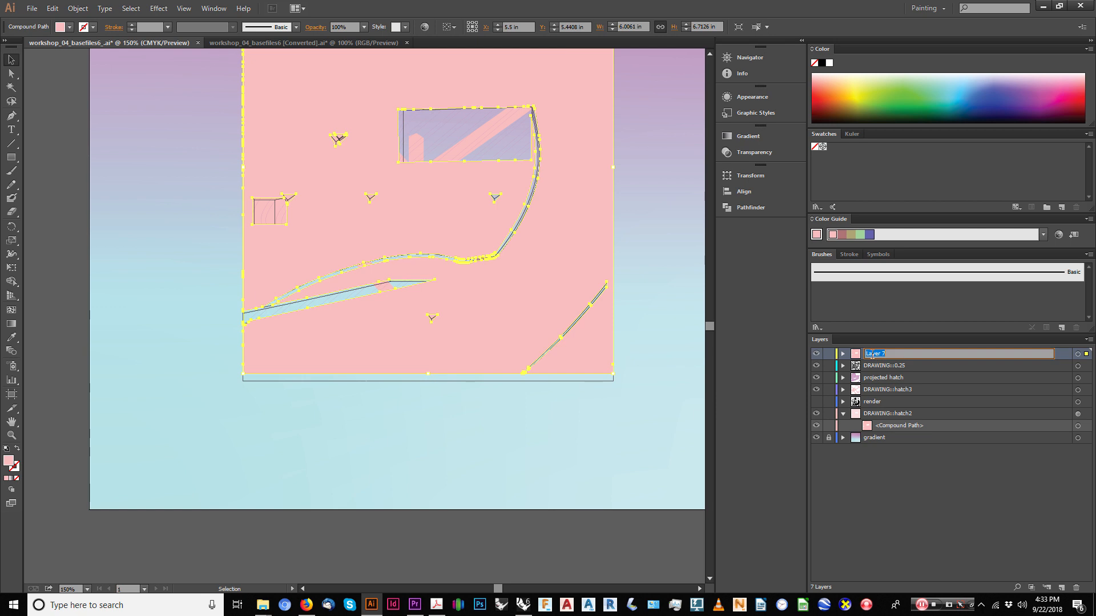
{"action": "type", "text": "master layer"}
{"action": "key", "text": "Return"}
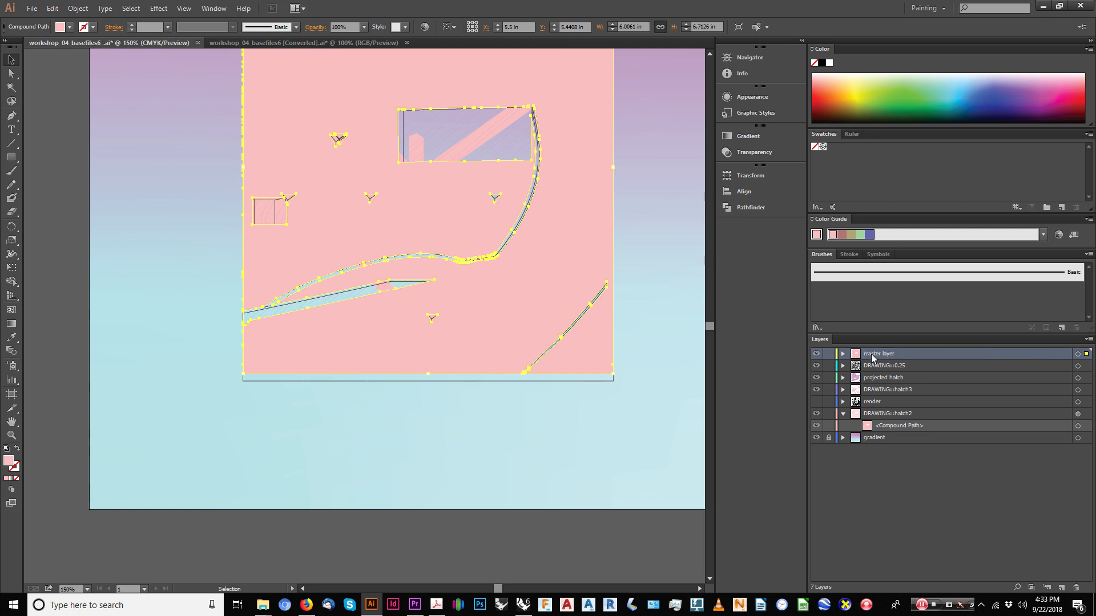
Nest all layers from DRAWING::0.25 down to DRAWING::hatch2 inside master layer, leaving the gradient layer outside.
{"action": "scroll", "coordinate": [524, 211], "scroll_direction": "down", "scroll_amount": 1, "text": "alt"}
{"action": "left_click_drag", "start_coordinate": [532, 228], "coordinate": [484, 360]}
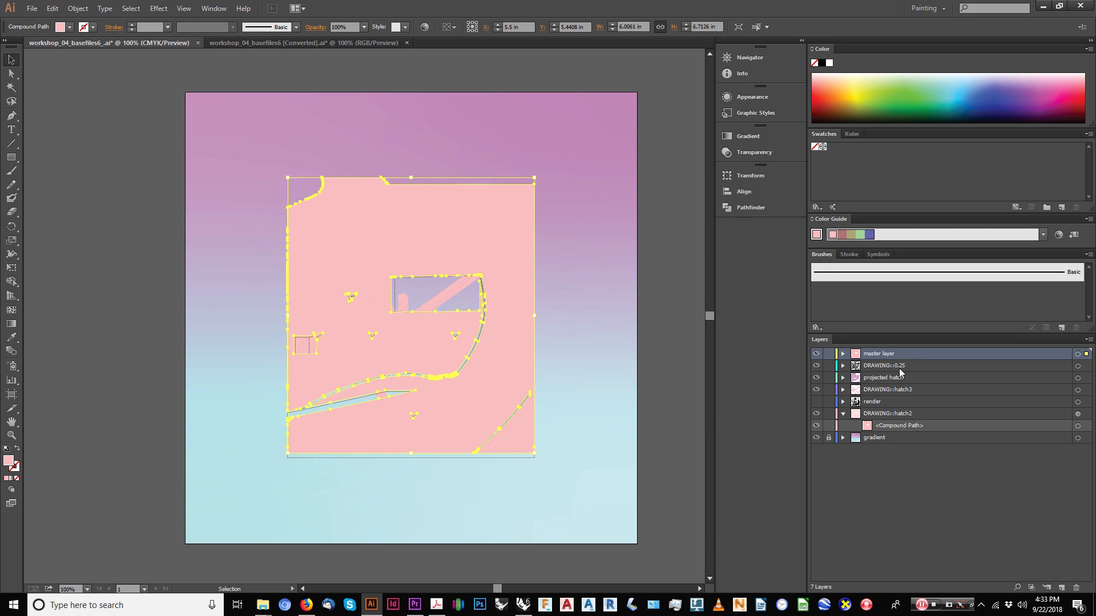
{"action": "left_click", "coordinate": [875, 368]}
{"action": "left_click", "coordinate": [880, 416], "text": "shift"}
{"action": "left_click_drag", "start_coordinate": [879, 415], "coordinate": [884, 355]}
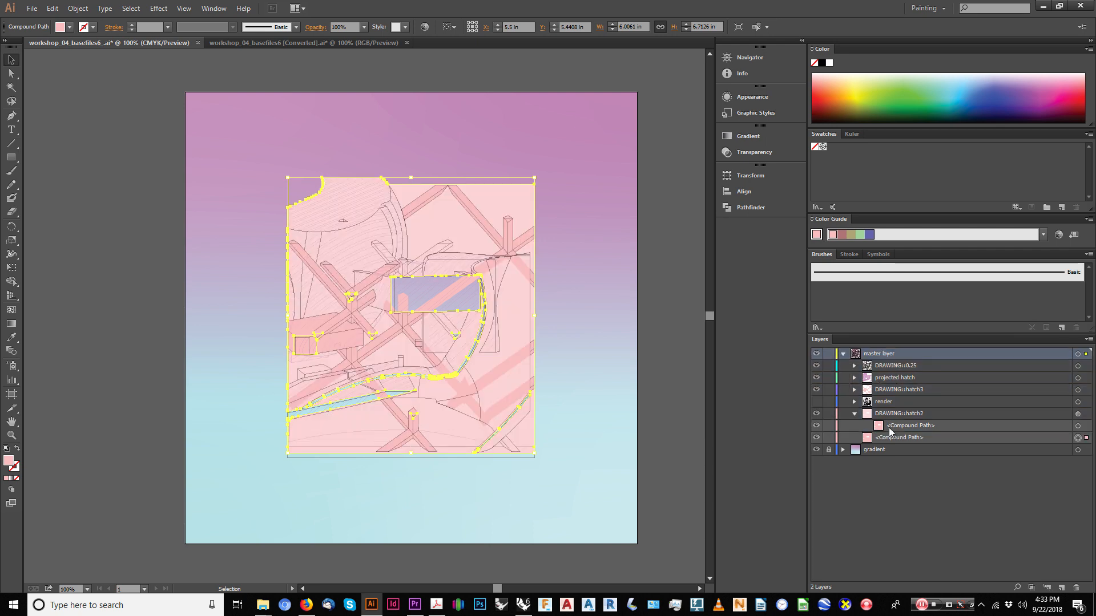
Move the loose compound path copy to the top of master layer, above DRAWING::0.25.
{"action": "left_click", "coordinate": [892, 427]}
{"action": "left_click_drag", "start_coordinate": [880, 438], "coordinate": [893, 361]}
{"action": "scroll", "coordinate": [635, 333], "scroll_direction": "down", "scroll_amount": 1, "text": "alt"}
{"action": "scroll", "coordinate": [569, 335], "scroll_direction": "right", "scroll_amount": 1}
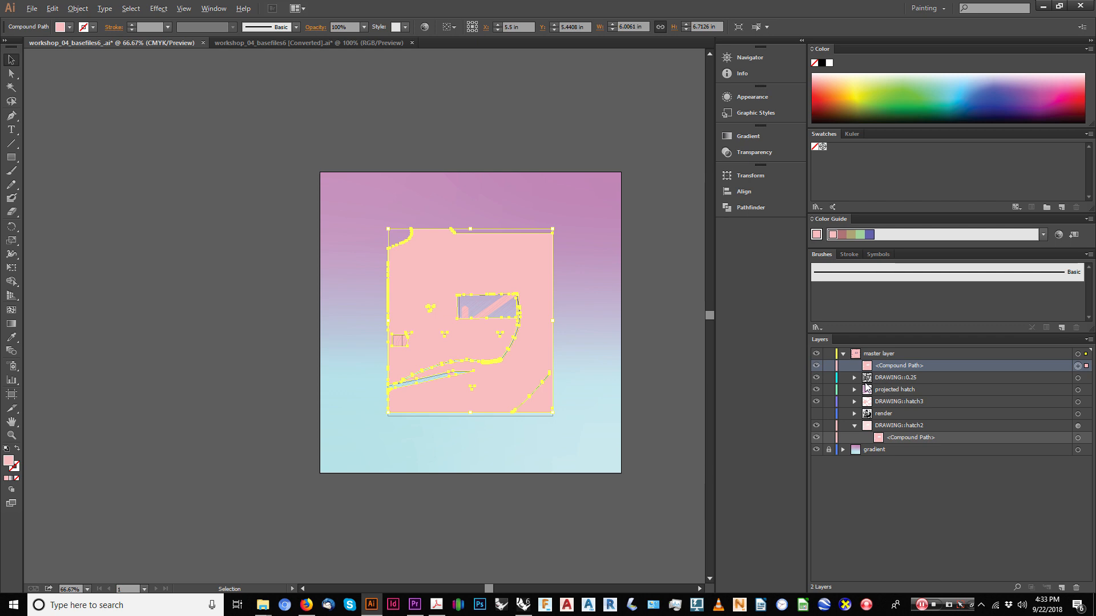
{"action": "scroll", "coordinate": [537, 337], "scroll_direction": "up", "scroll_amount": 3, "text": "alt"}
{"action": "scroll", "coordinate": [537, 342], "scroll_direction": "down", "scroll_amount": 1, "text": "alt"}
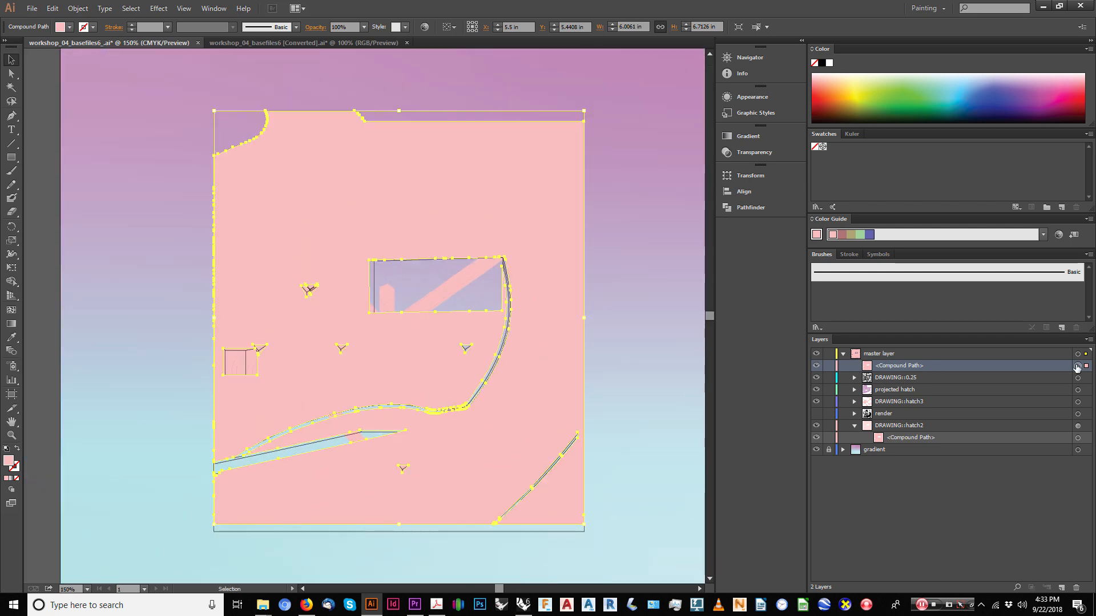
Make a clipping mask on master layer from its topmost compound path, check the clipped drawing and deselect it.
{"action": "left_click", "coordinate": [890, 358]}
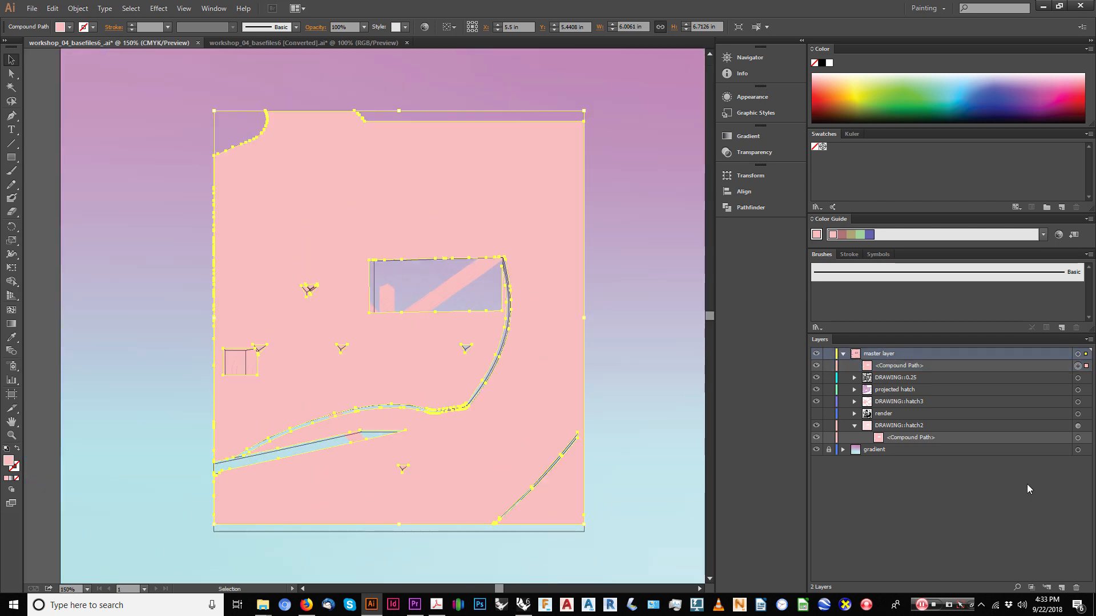
{"action": "left_click", "coordinate": [1031, 588]}
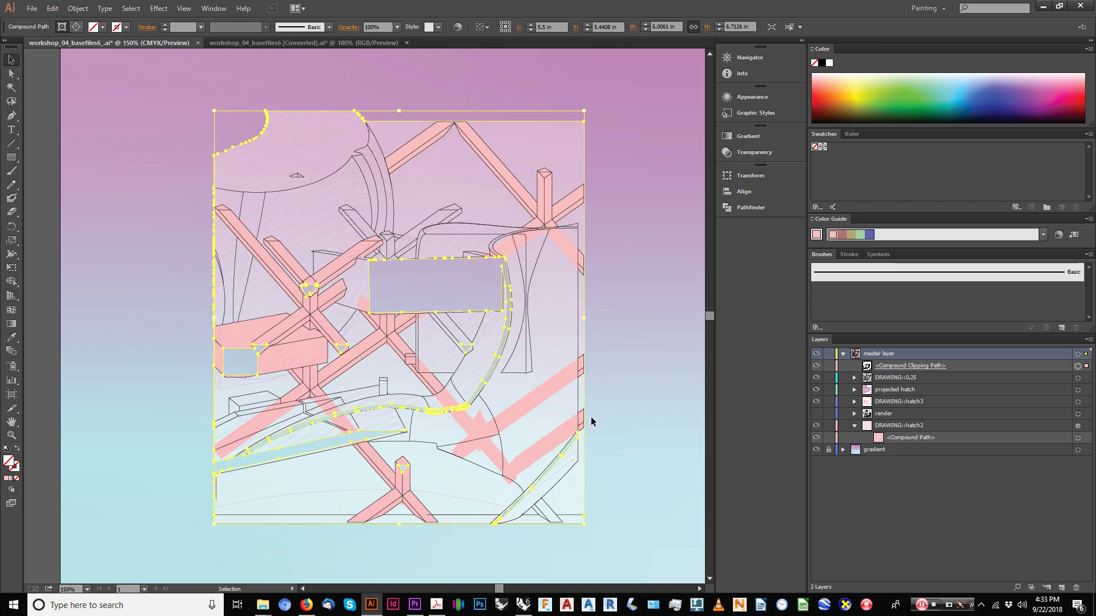
{"action": "scroll", "coordinate": [399, 279], "scroll_direction": "up", "scroll_amount": 1, "text": "alt"}
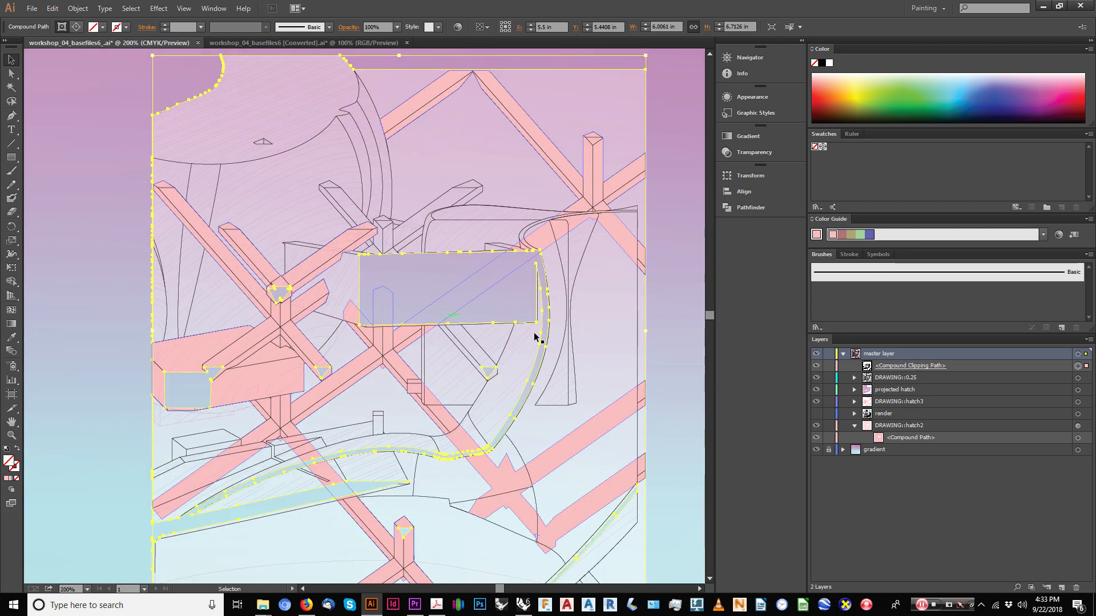
{"action": "scroll", "coordinate": [448, 297], "scroll_direction": "down", "scroll_amount": 1, "text": "alt"}
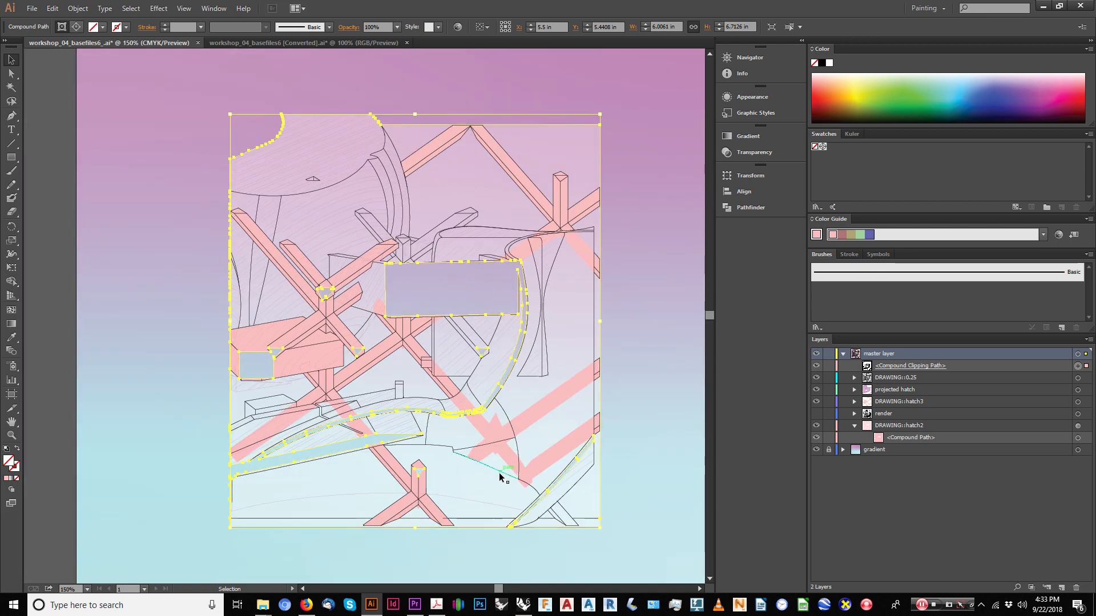
{"action": "scroll", "coordinate": [311, 369], "scroll_direction": "down", "scroll_amount": 2, "text": "alt"}
{"action": "left_click", "coordinate": [594, 457]}
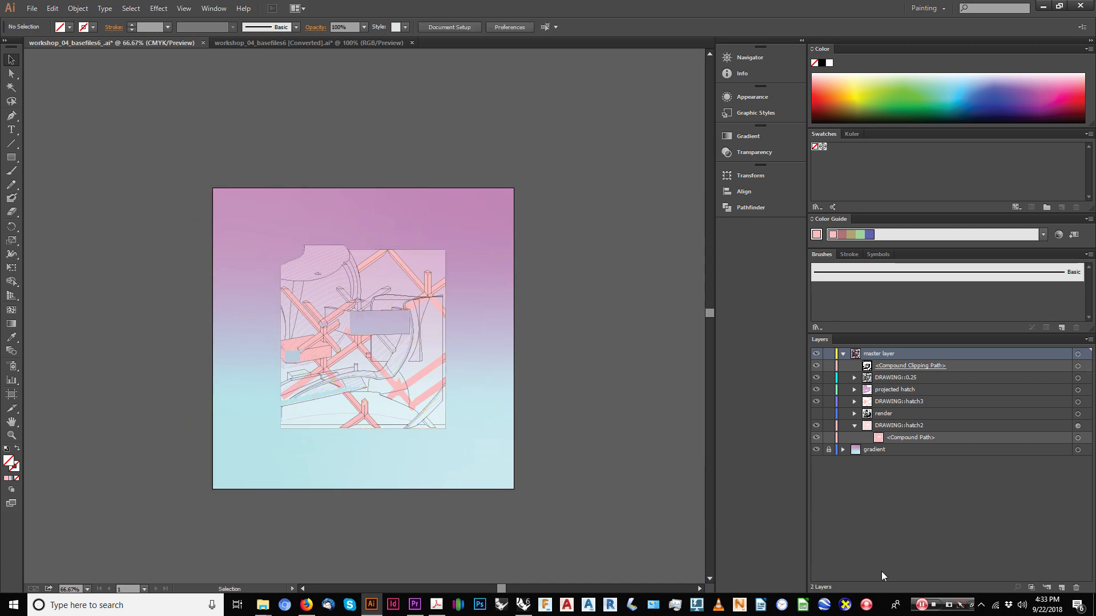
Make the render layer visible within the clipped drawing.
{"action": "left_click", "coordinate": [817, 413]}
{"action": "scroll", "coordinate": [343, 285], "scroll_direction": "up", "scroll_amount": 2, "text": "alt"}
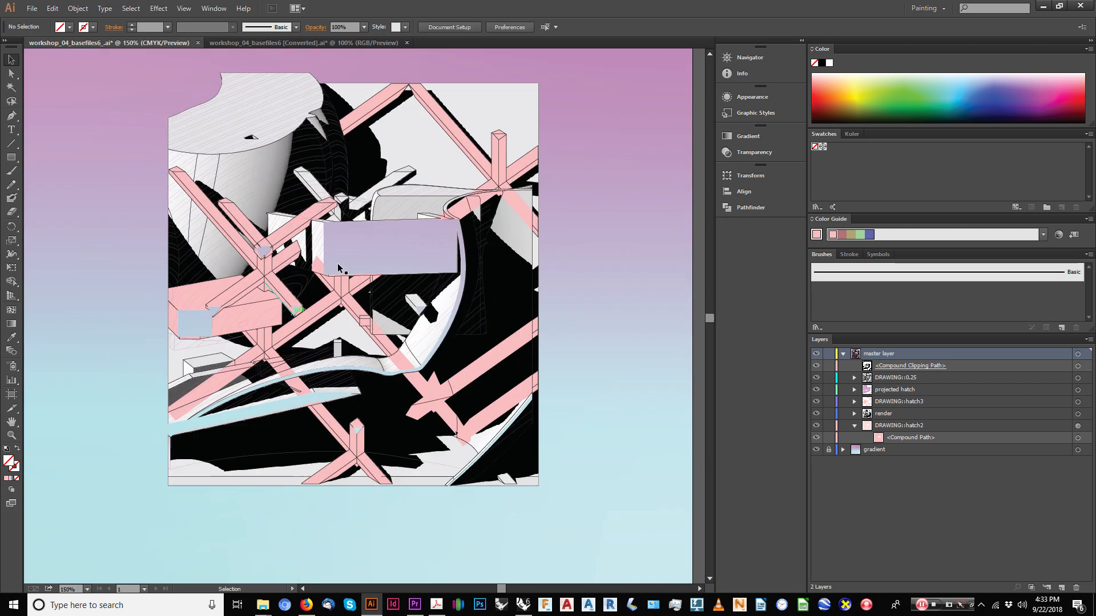
{"action": "left_click", "coordinate": [1031, 411]}
Target the render layer and set its blending mode to Soft Light after trying Overlay.
{"action": "left_click", "coordinate": [1077, 413]}
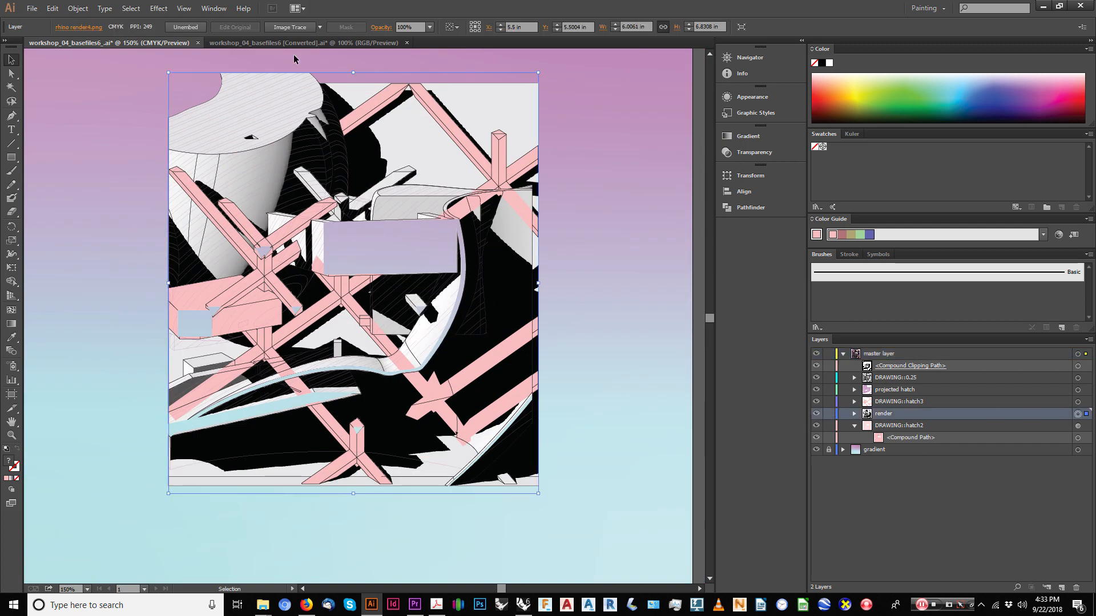
{"action": "left_click", "coordinate": [374, 28]}
{"action": "left_click", "coordinate": [304, 44]}
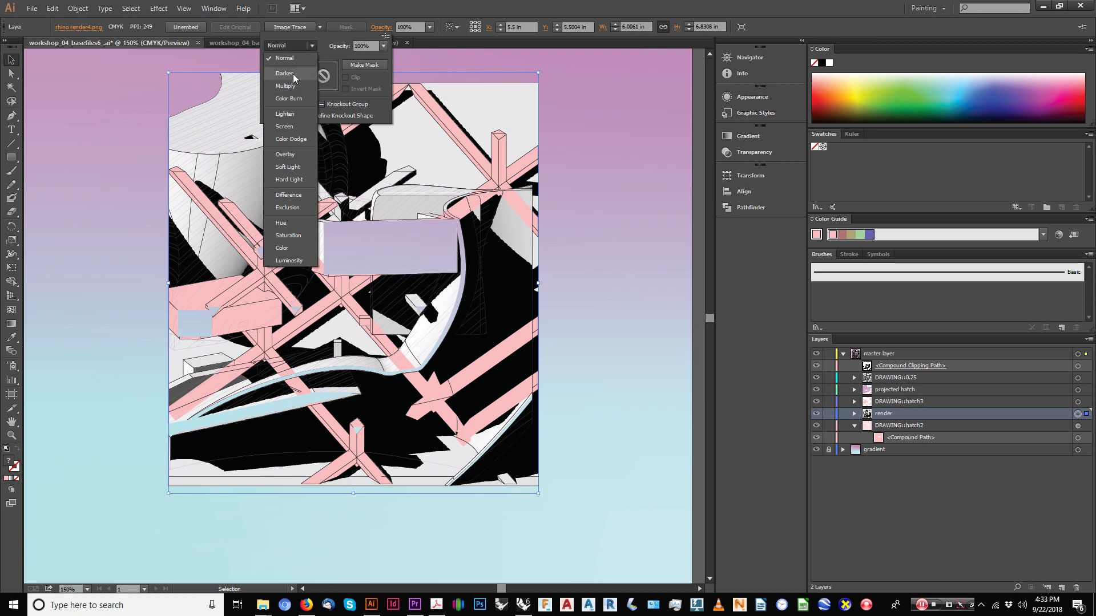
{"action": "left_click", "coordinate": [295, 152]}
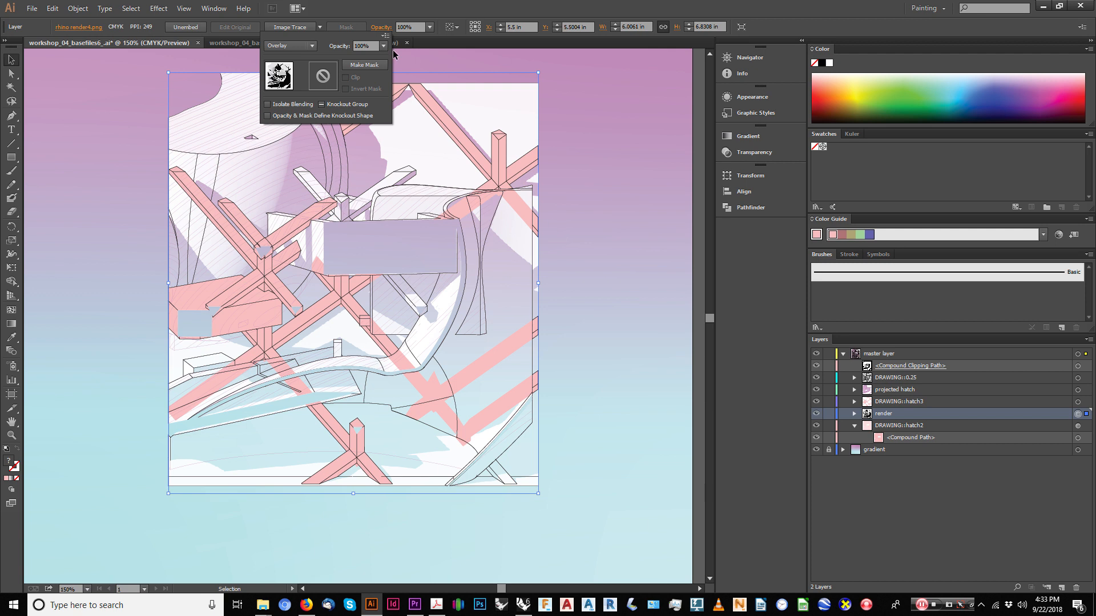
{"action": "left_click", "coordinate": [291, 46]}
{"action": "left_click", "coordinate": [291, 170]}
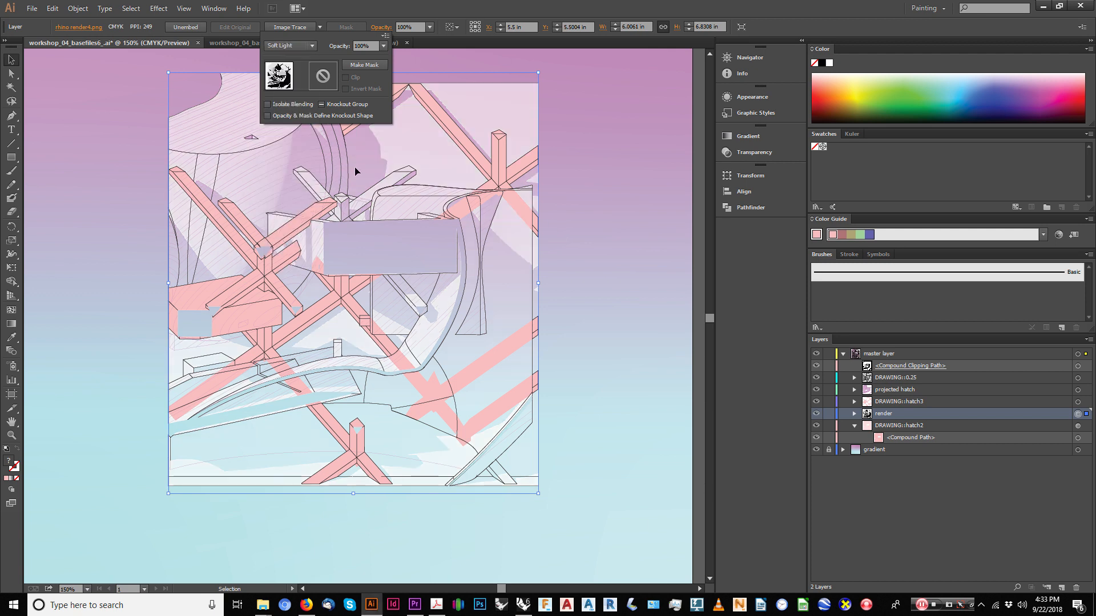
{"action": "left_click", "coordinate": [419, 26]}
Deselect the render and examine how its shading blends with the linework, pink beams and gradient.
{"action": "scroll", "coordinate": [403, 158], "scroll_direction": "down", "scroll_amount": 1, "text": "alt"}
{"action": "key", "text": "space"}
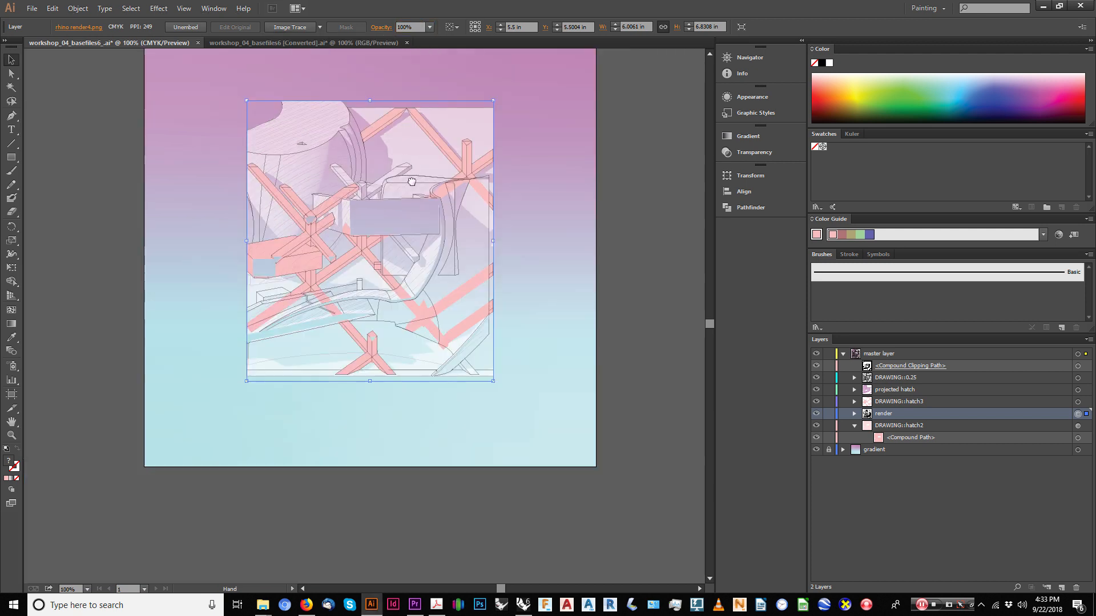
{"action": "left_click_drag", "start_coordinate": [411, 182], "coordinate": [422, 212]}
{"action": "left_click", "coordinate": [103, 251]}
{"action": "scroll", "coordinate": [103, 250], "scroll_direction": "up", "scroll_amount": 1, "text": "alt"}
{"action": "key", "text": "space"}
{"action": "left_click_drag", "start_coordinate": [276, 247], "coordinate": [210, 270]}
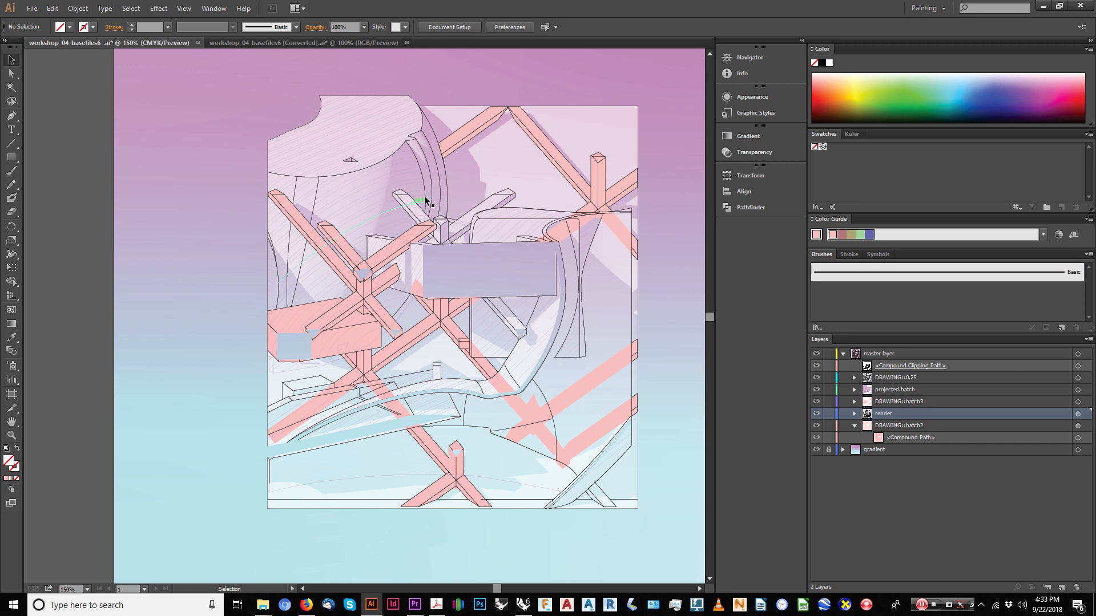
{"action": "scroll", "coordinate": [421, 178], "scroll_direction": "down", "scroll_amount": 1, "text": "alt"}
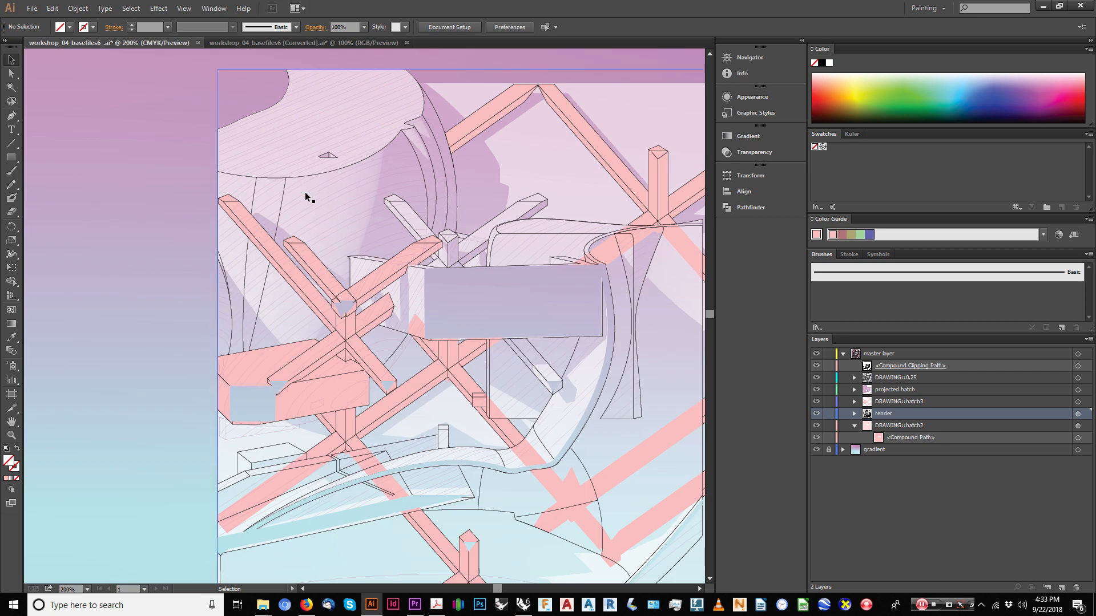
{"action": "key", "text": "space"}
{"action": "left_click_drag", "start_coordinate": [358, 206], "coordinate": [305, 166]}
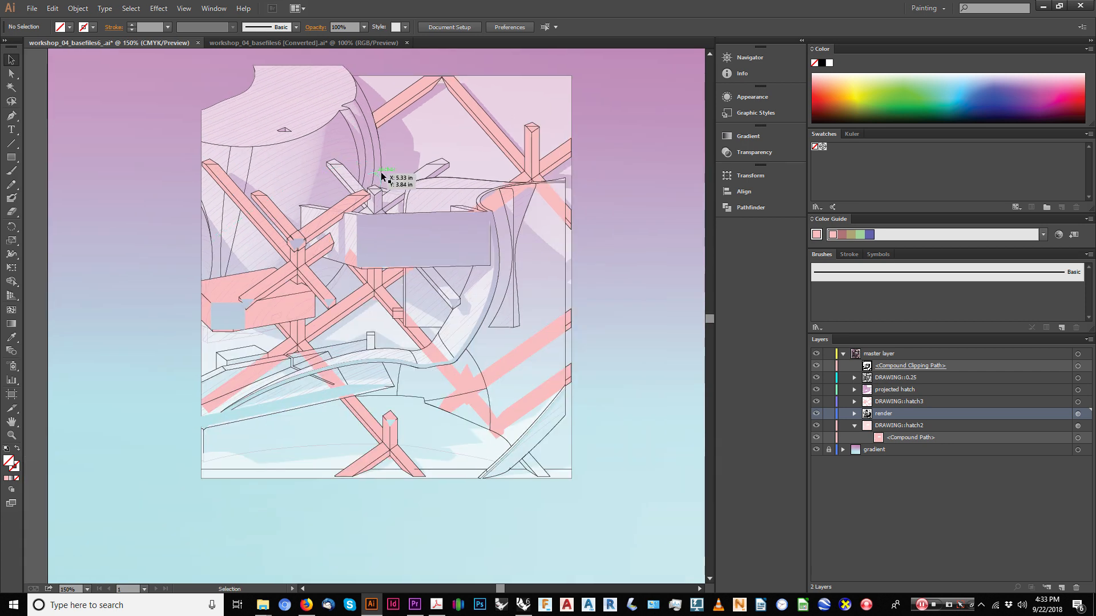
{"action": "key", "text": "space"}
{"action": "left_click_drag", "start_coordinate": [333, 130], "coordinate": [340, 170]}
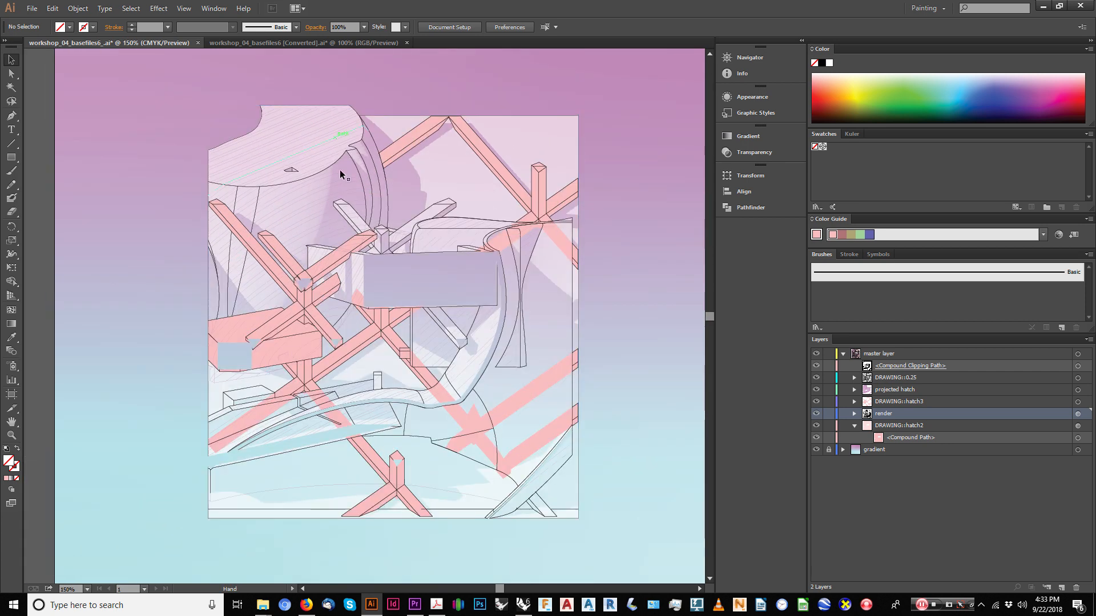
Target the render layer, try Color Burn as its blending mode and deselect it.
{"action": "left_click", "coordinate": [316, 27]}
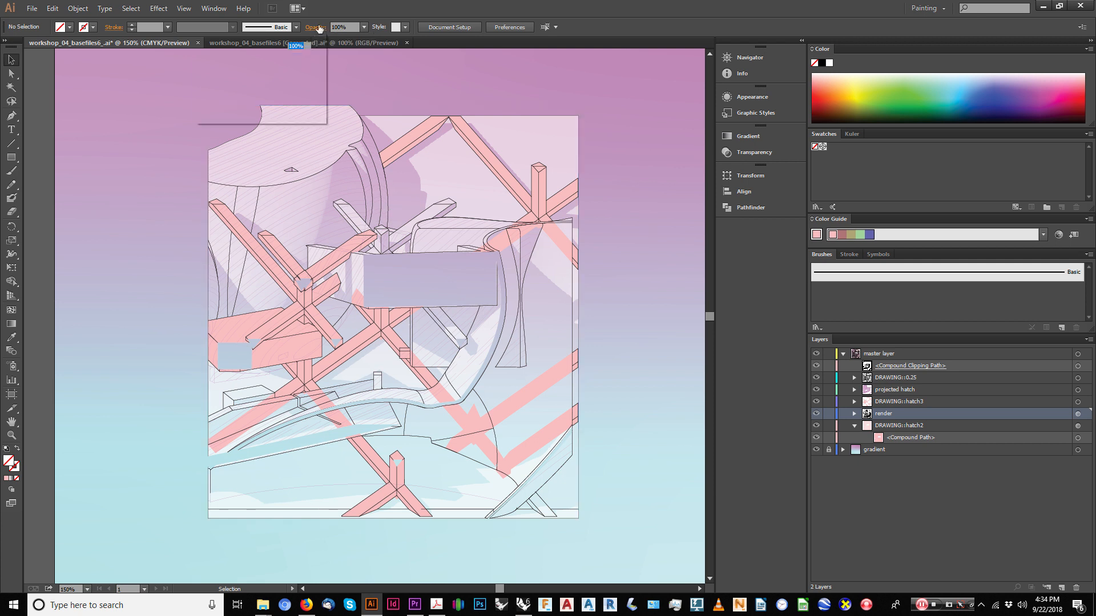
{"action": "left_click", "coordinate": [1077, 413]}
{"action": "left_click", "coordinate": [1077, 413]}
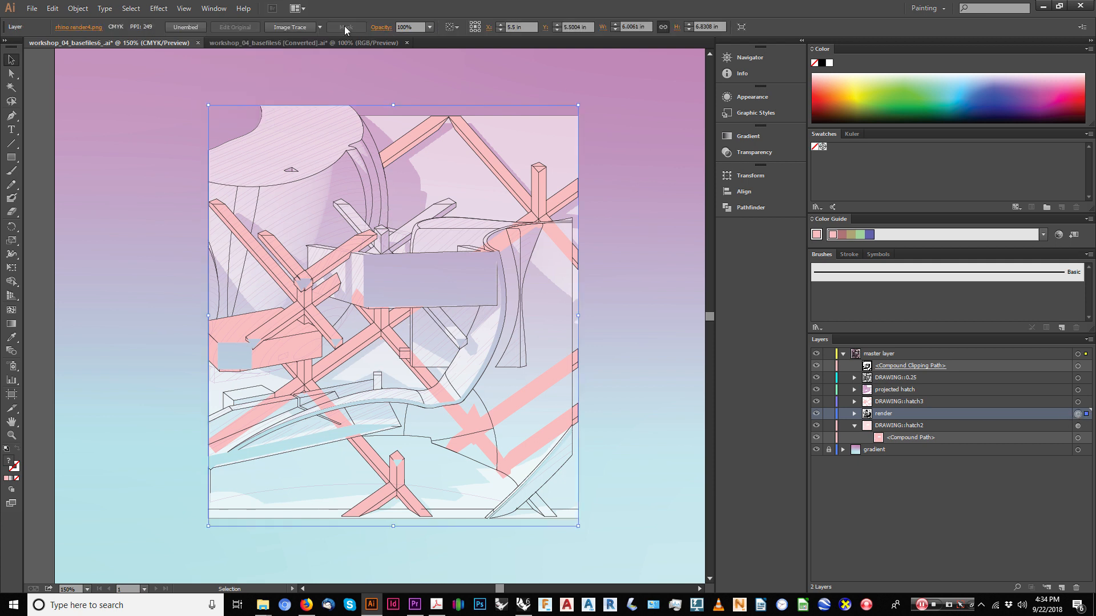
{"action": "left_click", "coordinate": [380, 27]}
{"action": "left_click", "coordinate": [306, 46]}
{"action": "left_click", "coordinate": [295, 87]}
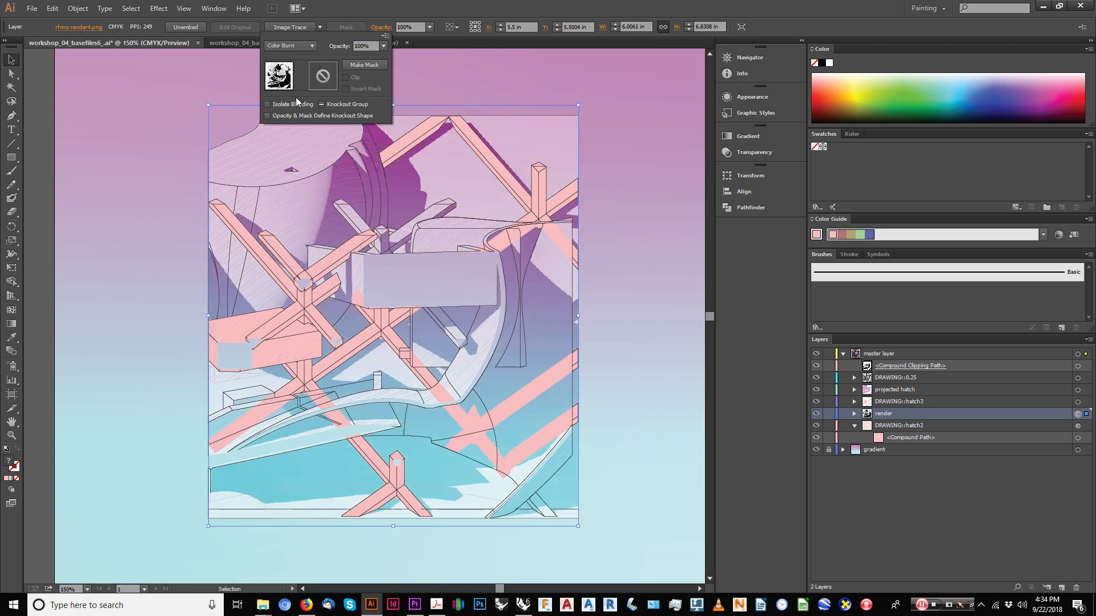
{"action": "key", "text": "ctrl+1"}
{"action": "left_click", "coordinate": [92, 145]}
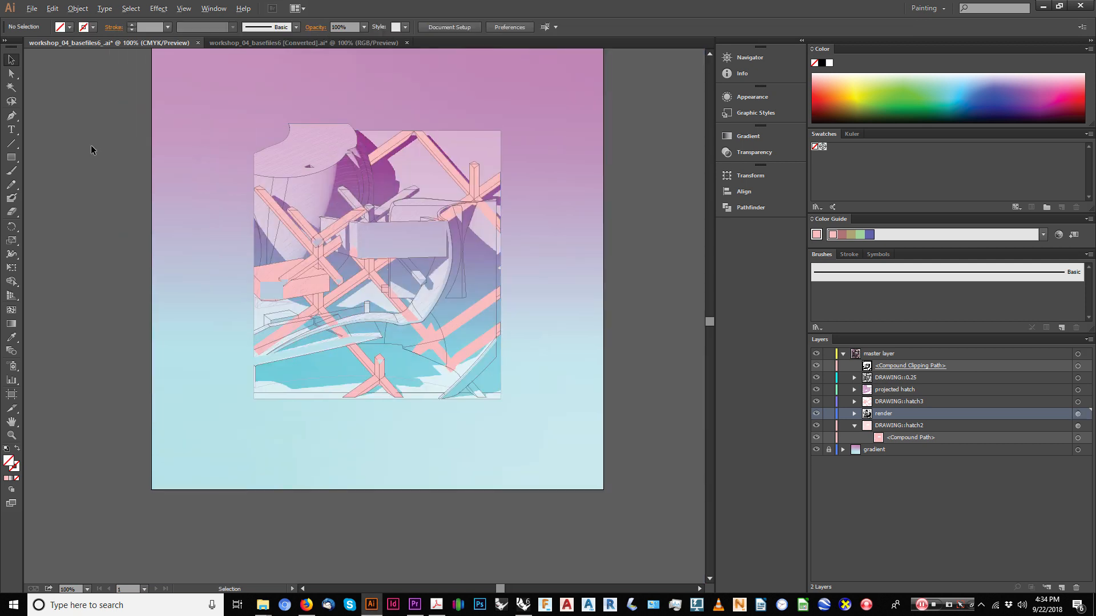
Examine how the Color Burn render blends with the gradient, pink beams and linework across the drawing.
{"action": "scroll", "coordinate": [91, 145], "scroll_direction": "up", "scroll_amount": 1, "text": "alt"}
{"action": "left_click_drag", "start_coordinate": [317, 166], "coordinate": [138, 117]}
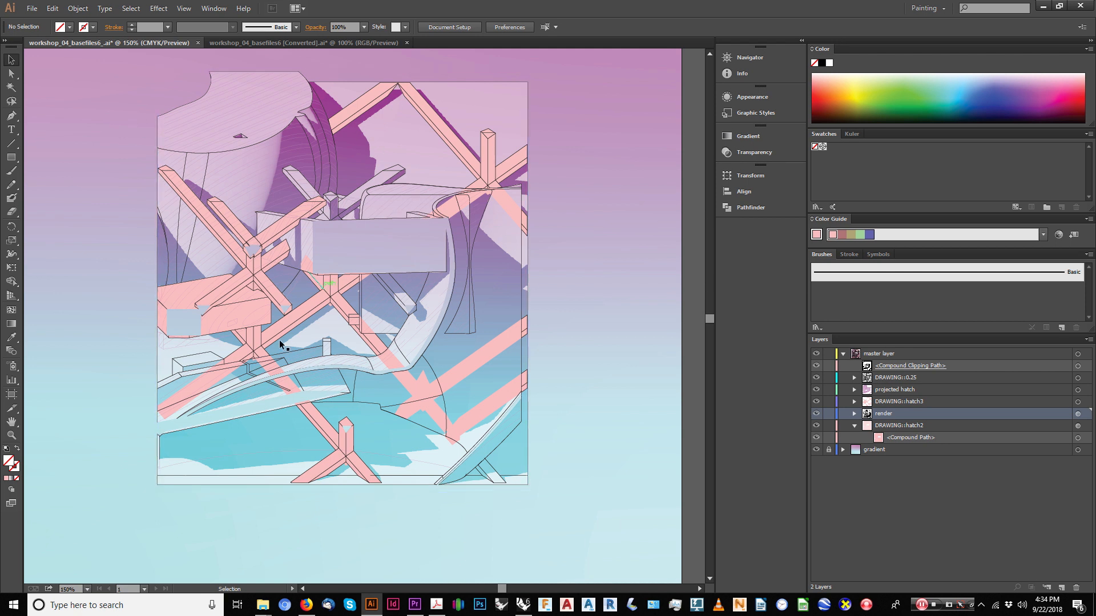
{"action": "scroll", "coordinate": [187, 429], "scroll_direction": "down", "scroll_amount": 1, "text": "alt"}
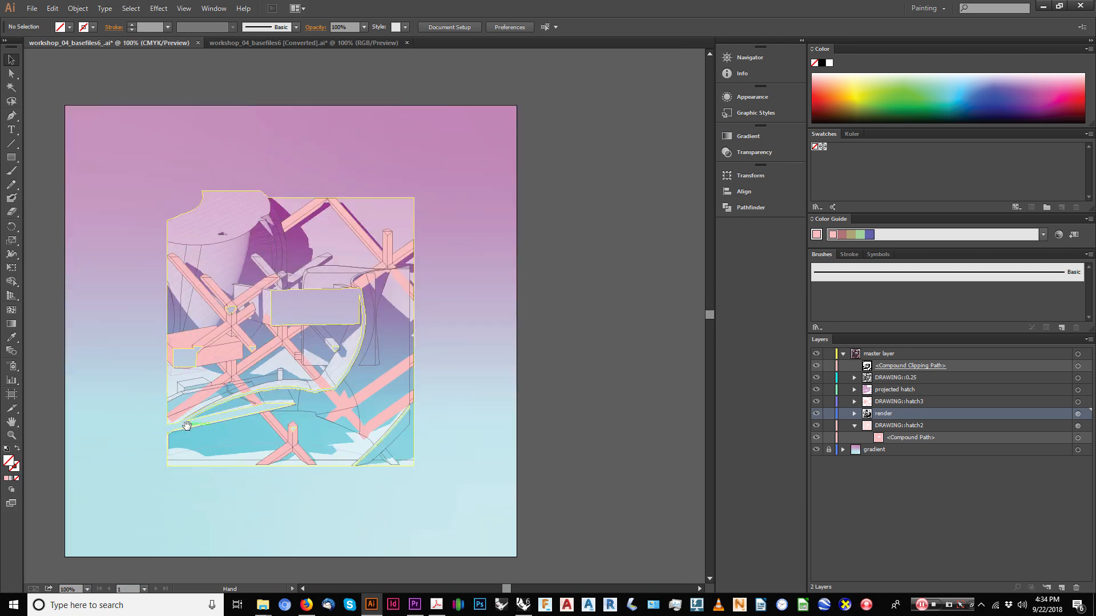
{"action": "left_click_drag", "start_coordinate": [187, 423], "coordinate": [206, 415]}
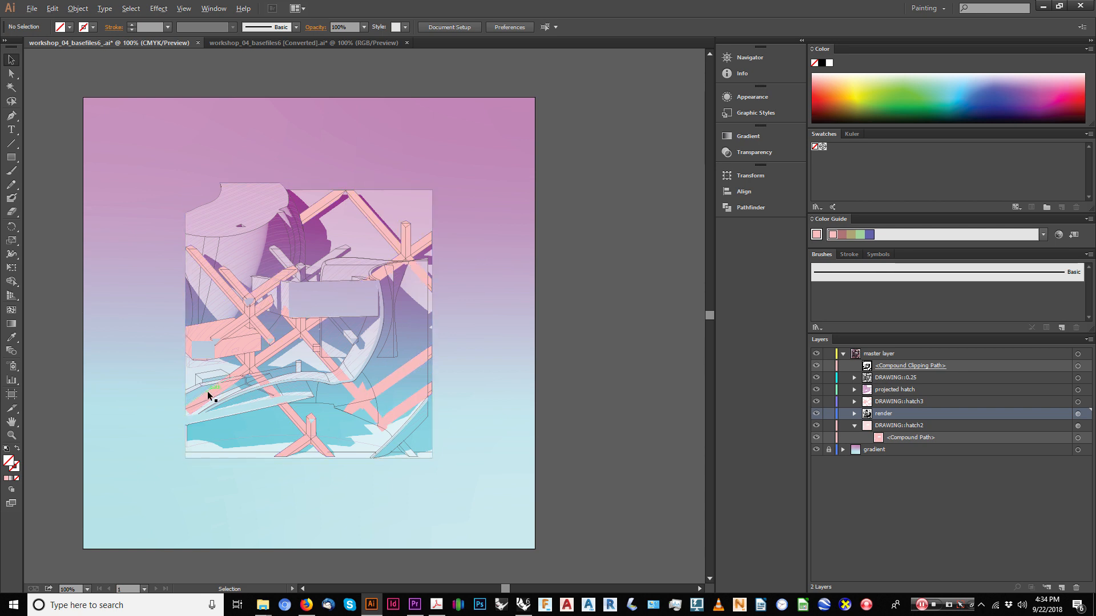
{"action": "scroll", "coordinate": [208, 392], "scroll_direction": "up", "scroll_amount": 1, "text": "alt"}
{"action": "left_click_drag", "start_coordinate": [181, 371], "coordinate": [212, 398]}
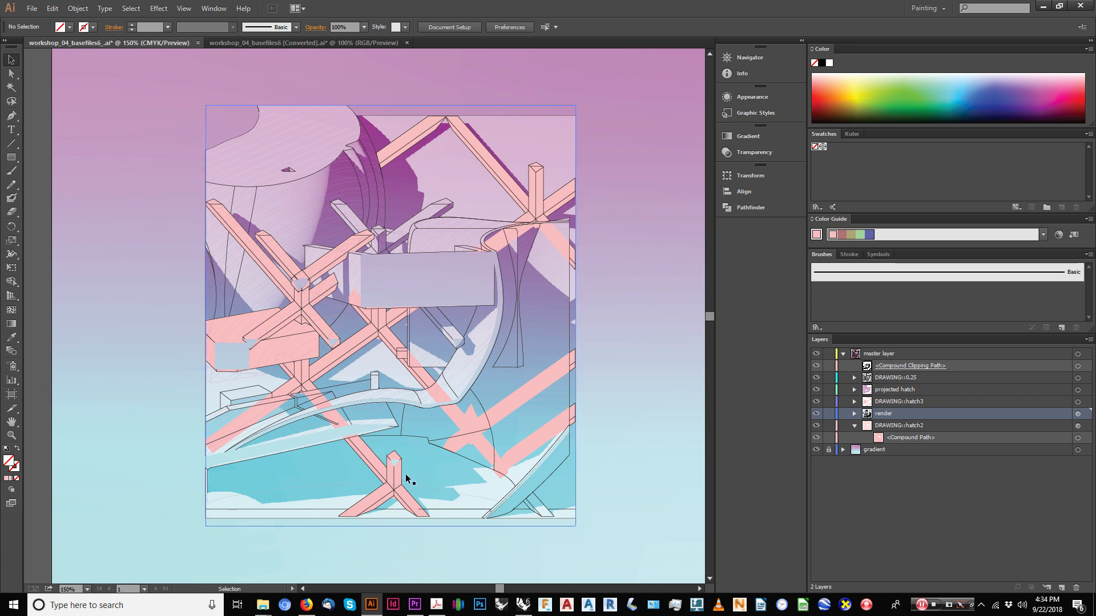
{"action": "scroll", "coordinate": [400, 460], "scroll_direction": "down", "scroll_amount": 2, "text": "alt"}
{"action": "scroll", "coordinate": [428, 367], "scroll_direction": "up", "scroll_amount": 2, "text": "alt"}
{"action": "key", "text": "space"}
{"action": "left_click_drag", "start_coordinate": [427, 366], "coordinate": [438, 361]}
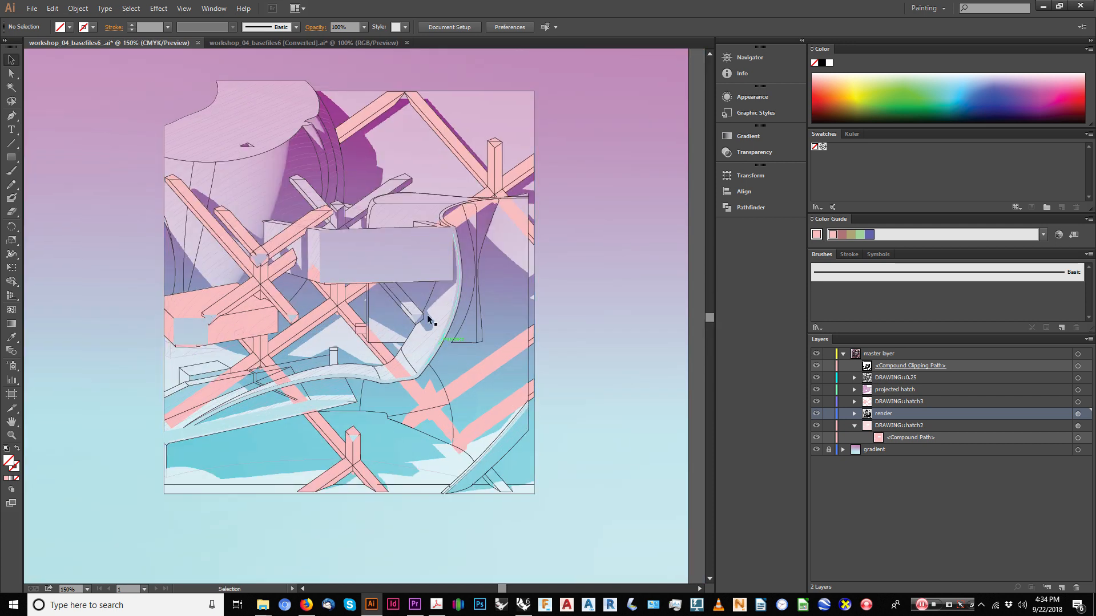
Target the render layer again and try the Darken, Hard Light and Color blending modes on it.
{"action": "left_click", "coordinate": [1078, 413]}
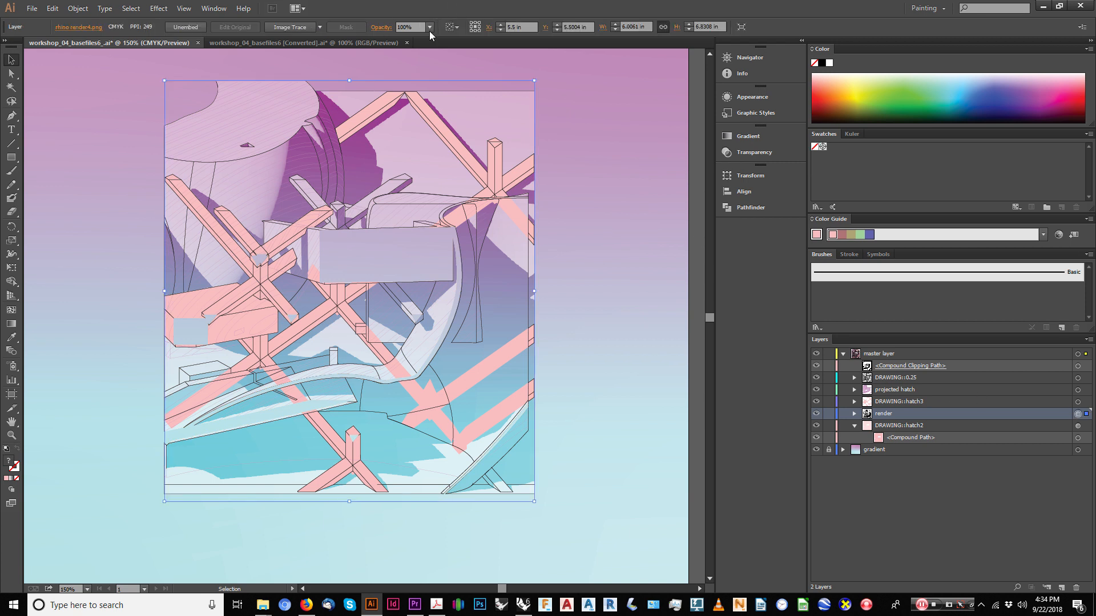
{"action": "left_click", "coordinate": [315, 27]}
{"action": "left_click", "coordinate": [312, 46]}
{"action": "left_click", "coordinate": [288, 86]}
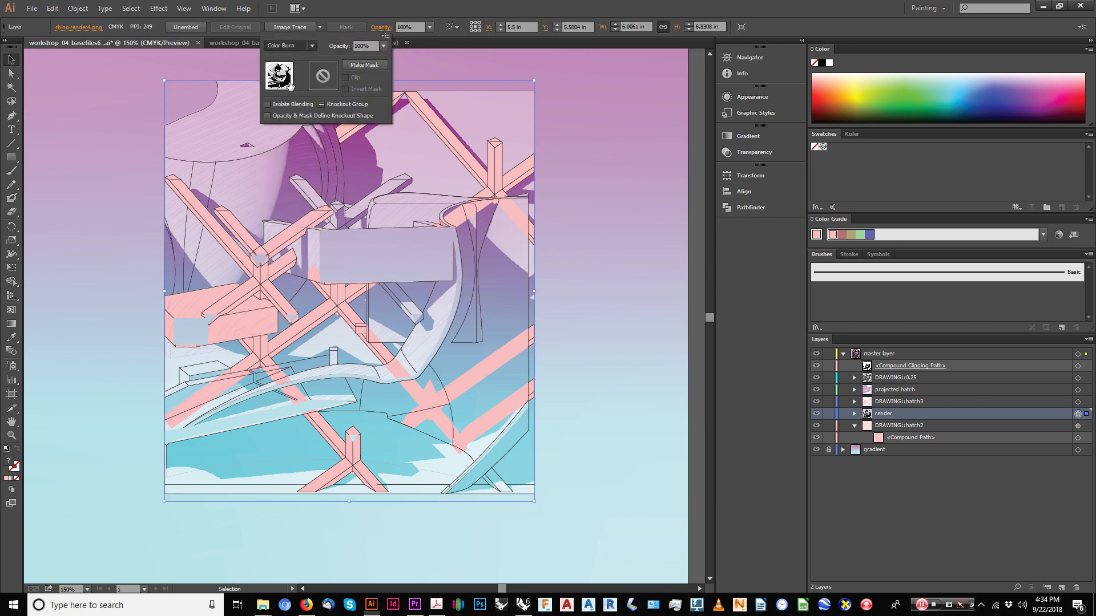
{"action": "left_click", "coordinate": [312, 46]}
{"action": "left_click", "coordinate": [295, 77]}
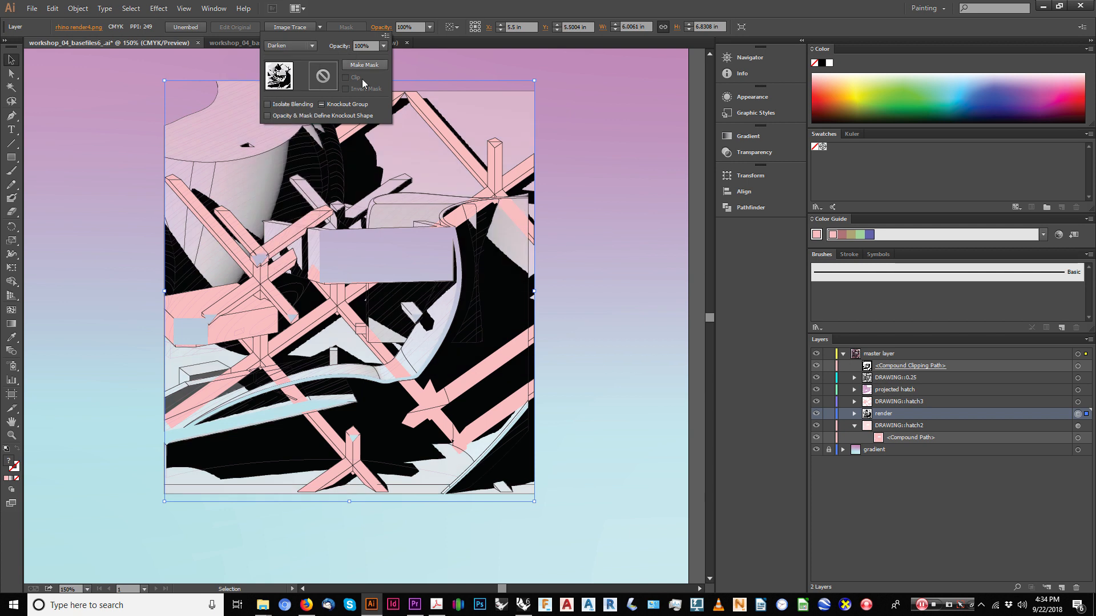
{"action": "left_click", "coordinate": [292, 47]}
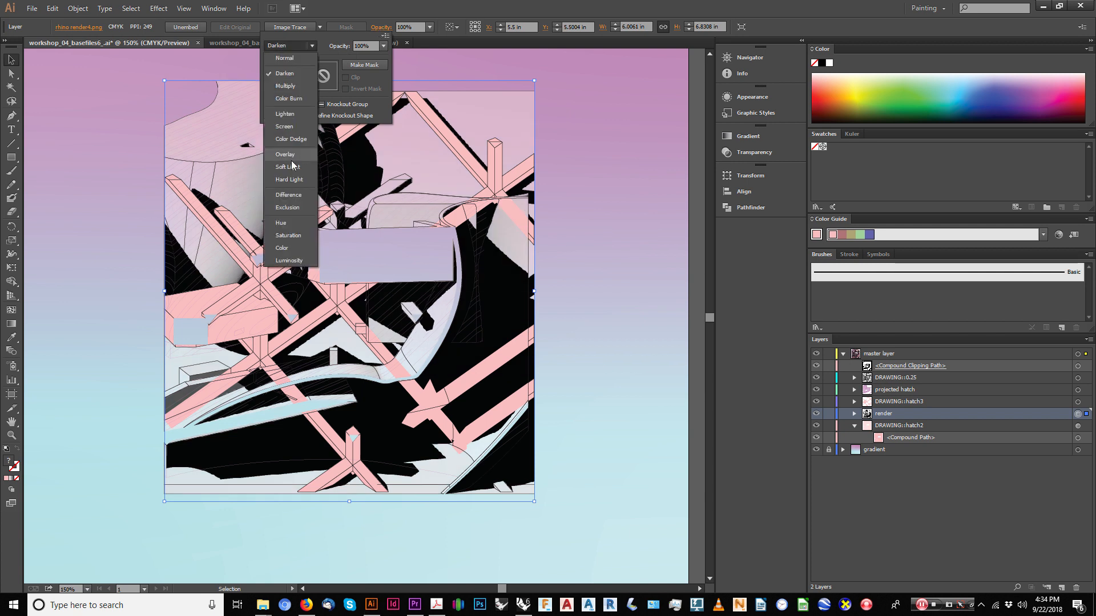
{"action": "left_click", "coordinate": [296, 178]}
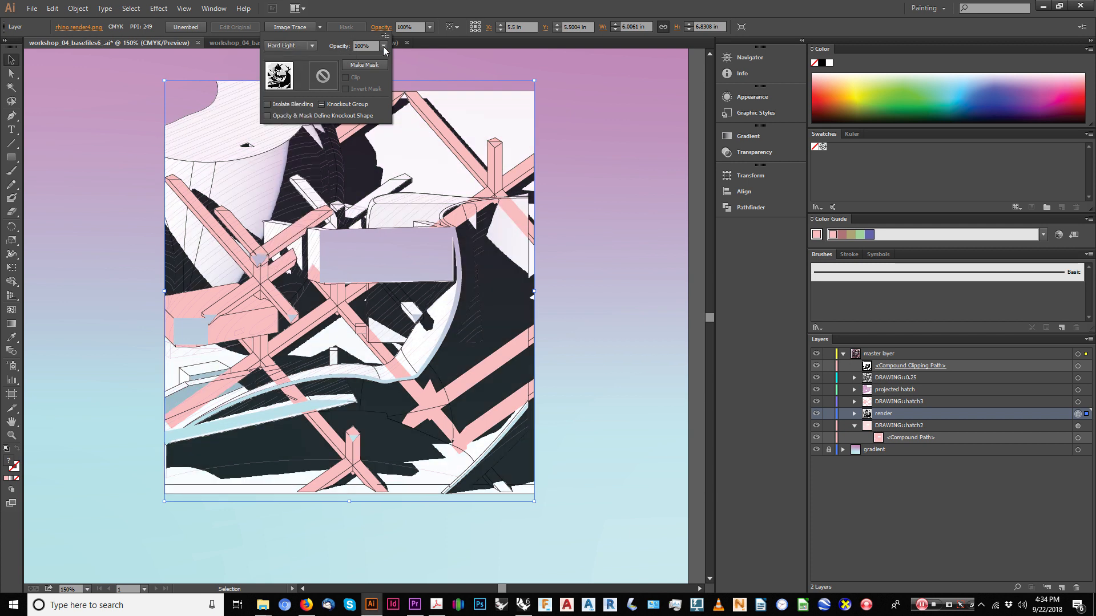
{"action": "left_click", "coordinate": [289, 45]}
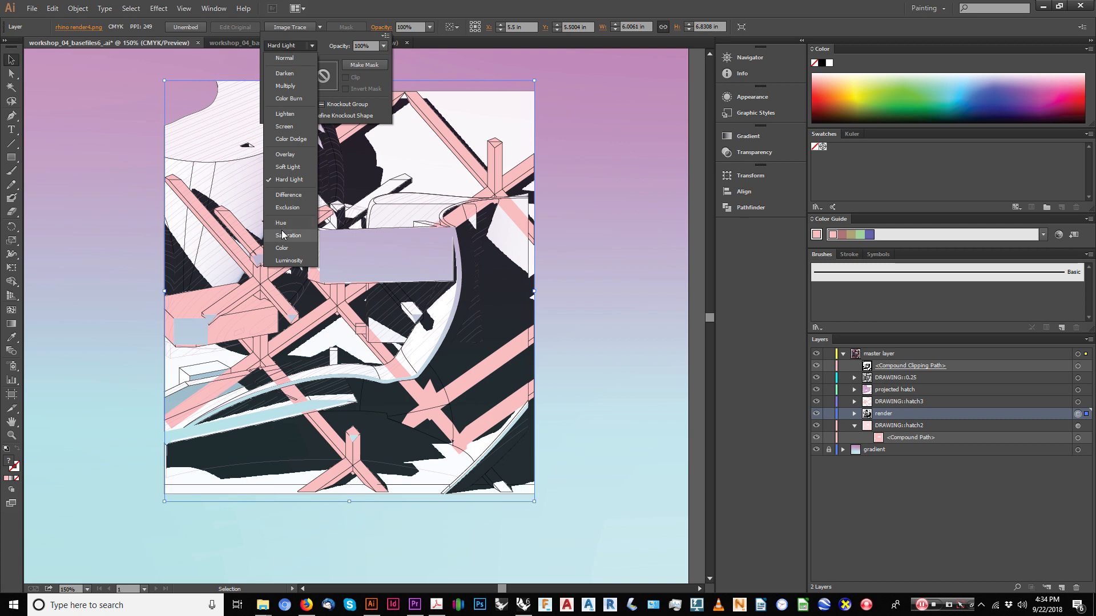
{"action": "left_click", "coordinate": [286, 248]}
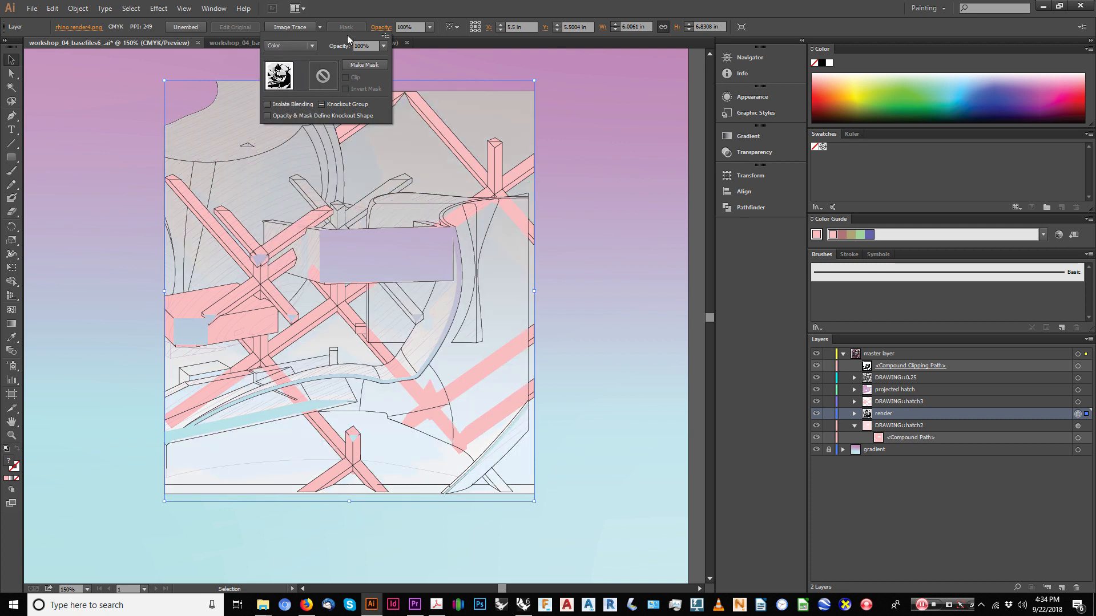
Set the render layer's blending mode to Multiply, check the drawing and clear the selection.
{"action": "left_click", "coordinate": [313, 46]}
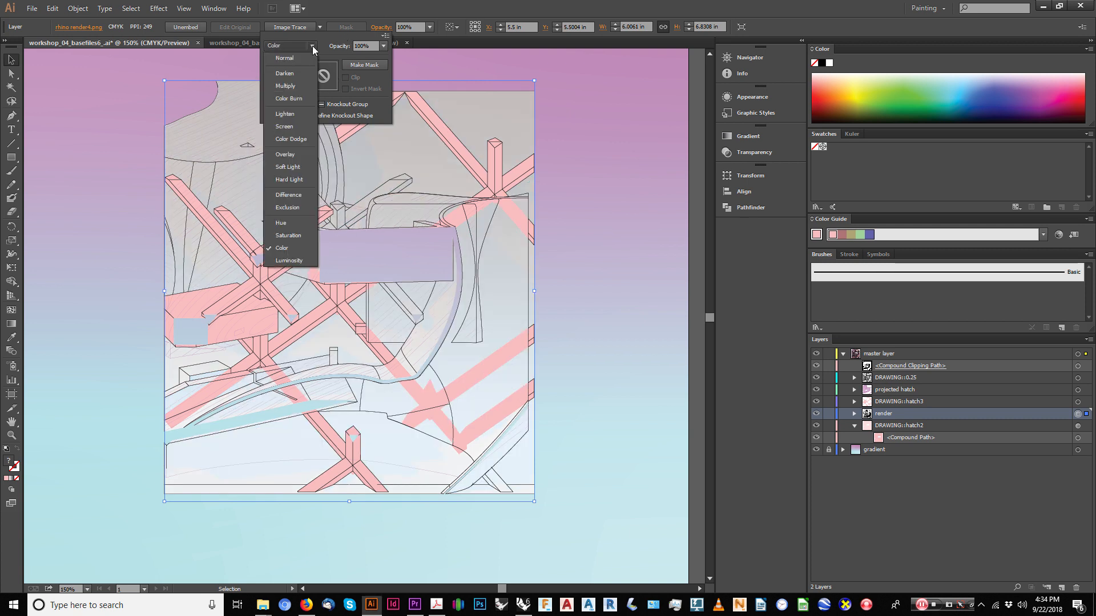
{"action": "left_click", "coordinate": [296, 84]}
{"action": "scroll", "coordinate": [106, 157], "scroll_direction": "down", "scroll_amount": 1, "text": "alt"}
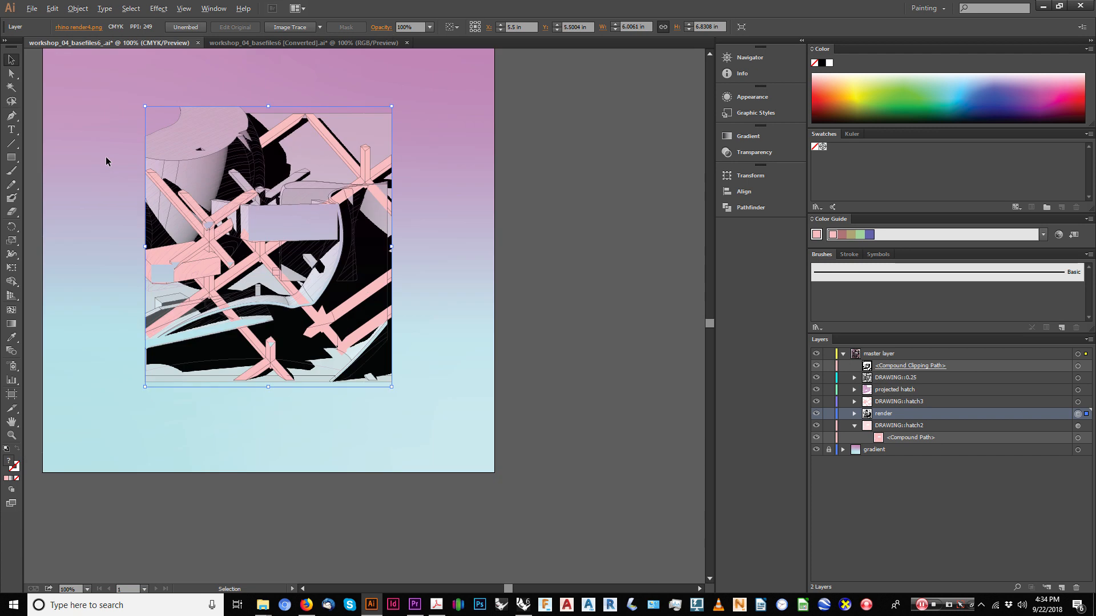
{"action": "left_click_drag", "start_coordinate": [106, 156], "coordinate": [132, 172]}
{"action": "scroll", "coordinate": [339, 156], "scroll_direction": "up", "scroll_amount": 2, "text": "alt"}
{"action": "left_click", "coordinate": [373, 145]}
{"action": "scroll", "coordinate": [355, 140], "scroll_direction": "down", "scroll_amount": 1, "text": "alt"}
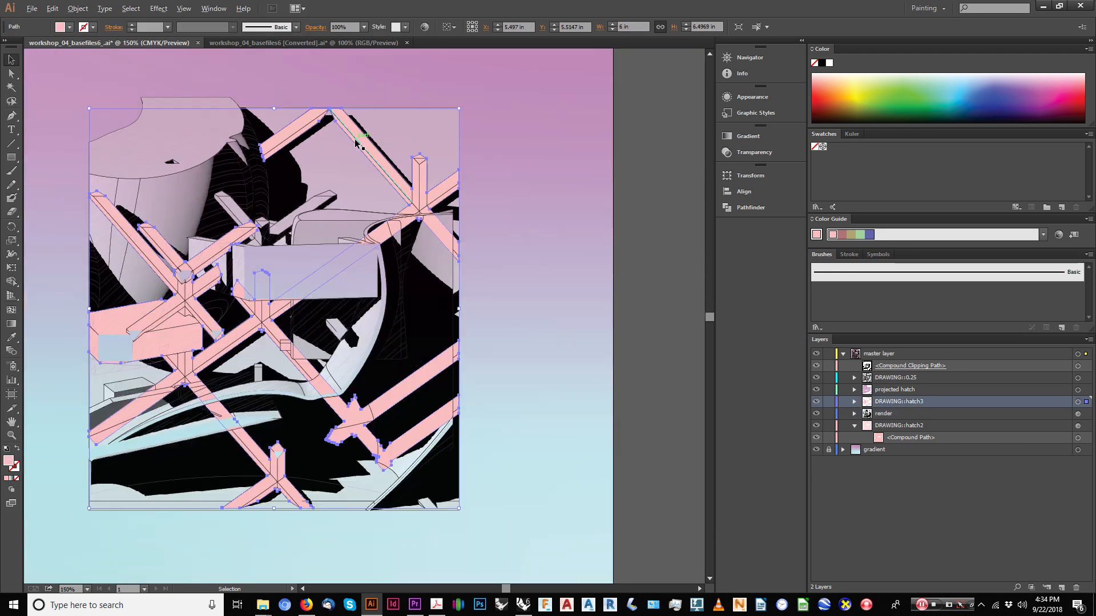
{"action": "left_click_drag", "start_coordinate": [355, 141], "coordinate": [403, 146]}
{"action": "scroll", "coordinate": [403, 267], "scroll_direction": "down", "scroll_amount": 3, "text": "alt"}
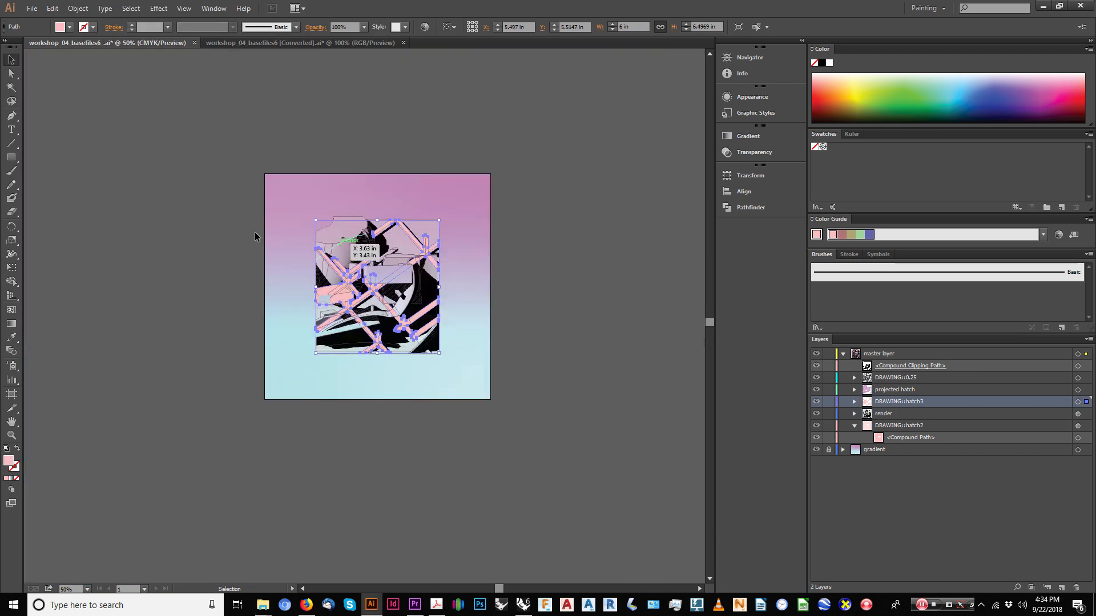
{"action": "left_click", "coordinate": [141, 215]}
Place texture_blue.jpg on a new layer beside the artboard and scale it proportionally to about 2.96 in square.
{"action": "left_click_drag", "start_coordinate": [0, 163], "coordinate": [396, 240]}
{"action": "scroll", "coordinate": [123, 154], "scroll_direction": "down", "scroll_amount": 1, "text": "alt"}
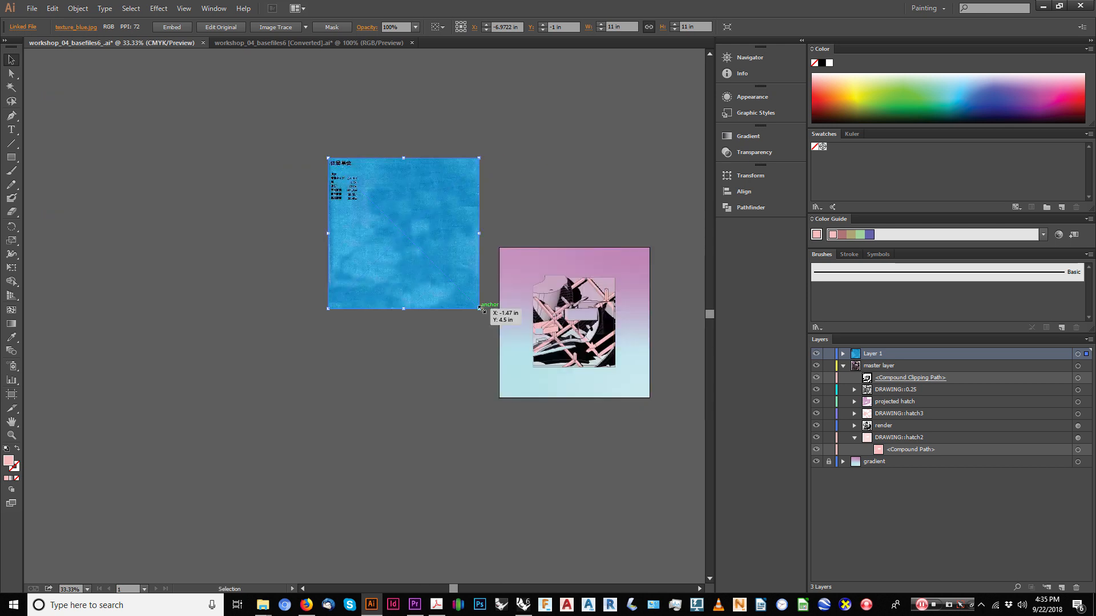
{"action": "left_click_drag", "start_coordinate": [480, 309], "coordinate": [475, 177], "text": "shift"}
{"action": "scroll", "coordinate": [374, 194], "scroll_direction": "up", "scroll_amount": 2, "text": "alt"}
Duplicate the blue texture into a three-by-three grid of slightly overlapping tiles, adjusting the stacking order of the first row.
{"action": "left_click", "coordinate": [490, 169]}
{"action": "right_click", "coordinate": [331, 176]}
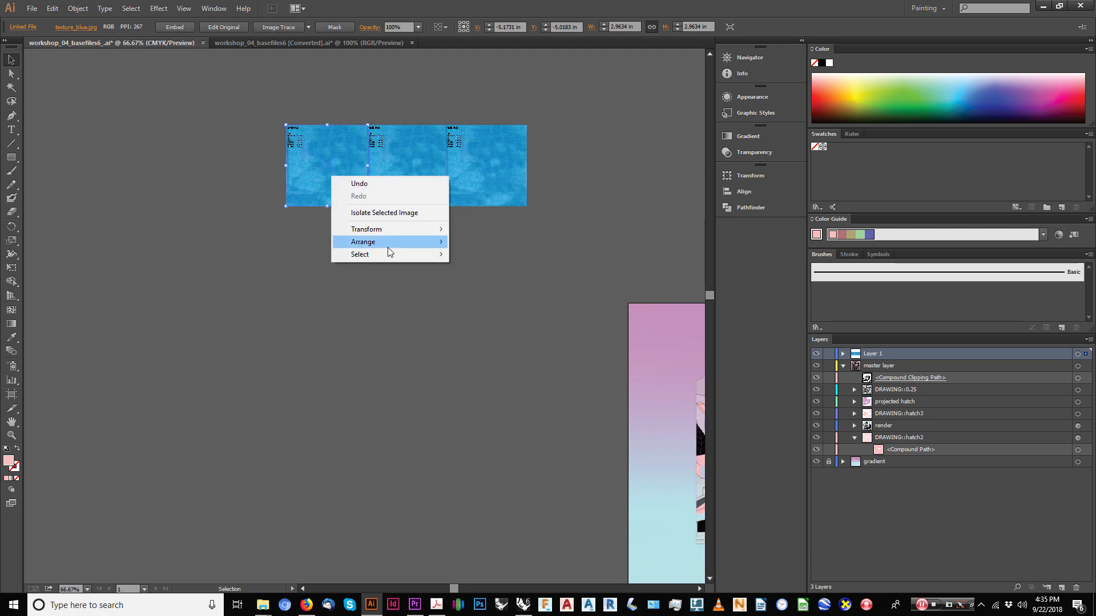
{"action": "mouse_move", "coordinate": [388, 246]}
{"action": "left_click", "coordinate": [474, 245]}
{"action": "left_click", "coordinate": [415, 220]}
{"action": "scroll", "coordinate": [333, 209], "scroll_direction": "down", "scroll_amount": 1, "text": "alt"}
{"action": "left_click_drag", "start_coordinate": [574, 147], "coordinate": [441, 292]}
{"action": "left_click_drag", "start_coordinate": [512, 101], "coordinate": [248, 320]}
Group the nine texture tiles and move the group over the drawing on the artboard.
{"action": "right_click", "coordinate": [407, 219]}
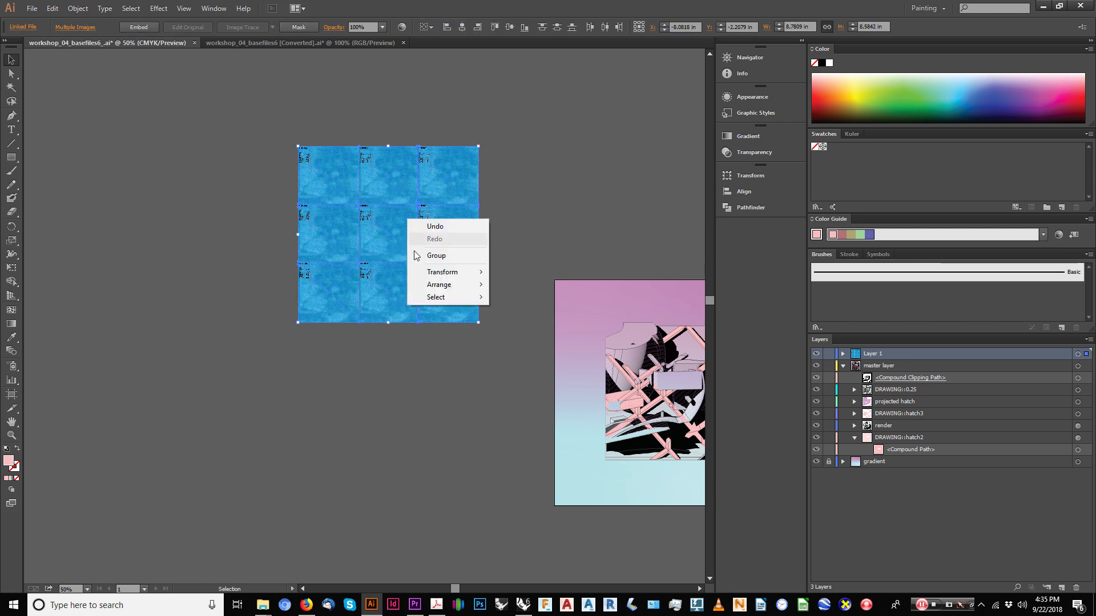
{"action": "left_click", "coordinate": [439, 255]}
{"action": "scroll", "coordinate": [342, 247], "scroll_direction": "down", "scroll_amount": 1, "text": "alt"}
{"action": "left_click_drag", "start_coordinate": [300, 229], "coordinate": [450, 314]}
{"action": "scroll", "coordinate": [490, 306], "scroll_direction": "up", "scroll_amount": 3, "text": "alt"}
{"action": "left_click", "coordinate": [587, 319]}
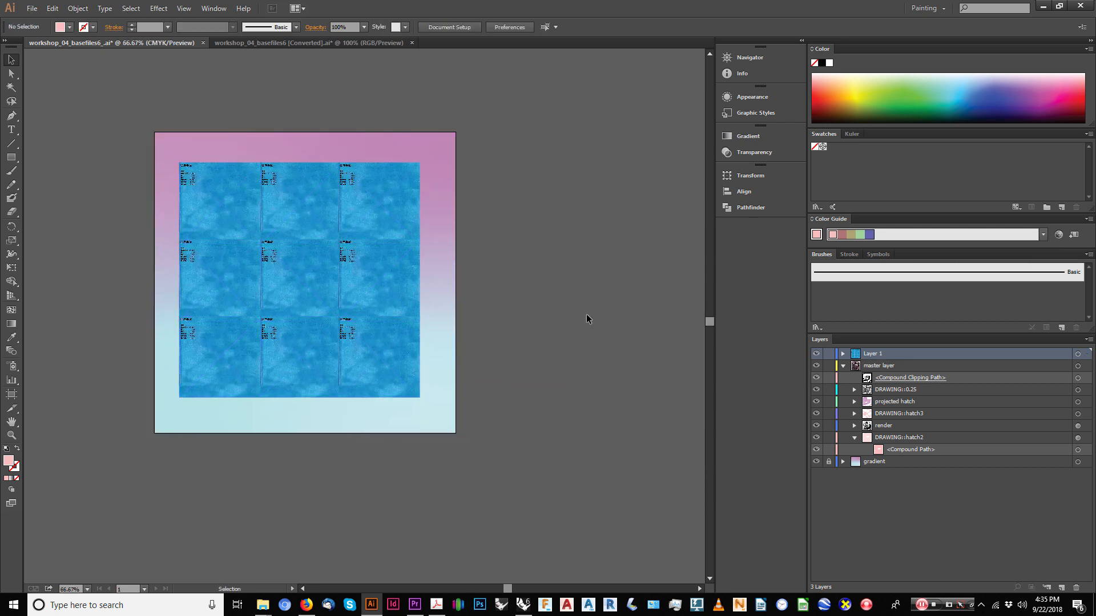
Target the path inside DRAWING::hatch3 and hide Layer 1 with the blue texture.
{"action": "left_click", "coordinate": [898, 402]}
{"action": "left_click", "coordinate": [855, 413]}
{"action": "left_click", "coordinate": [1027, 427]}
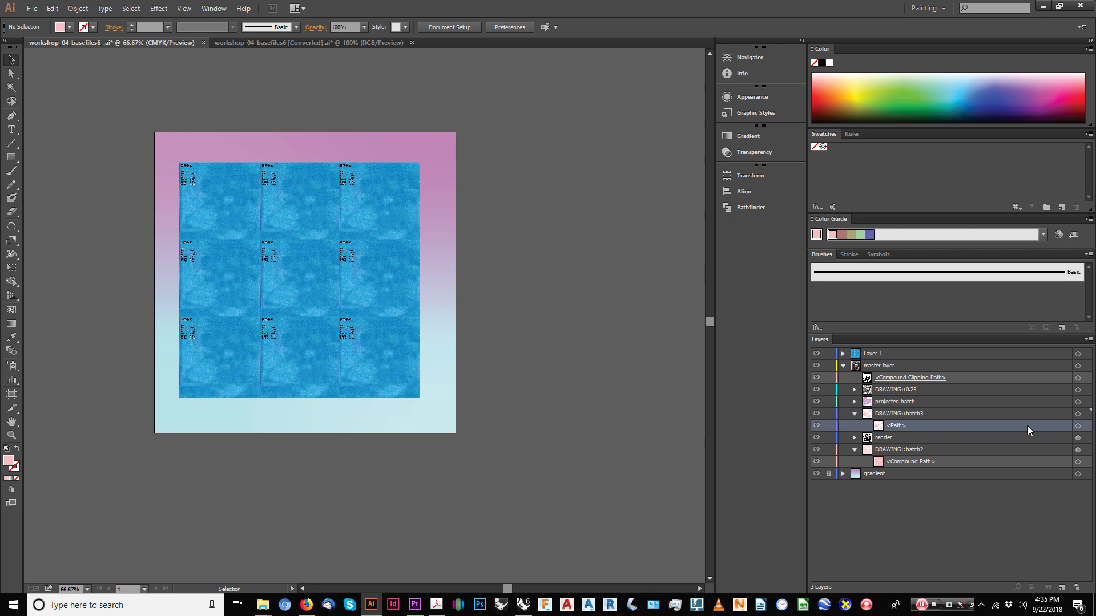
{"action": "left_click", "coordinate": [1077, 427]}
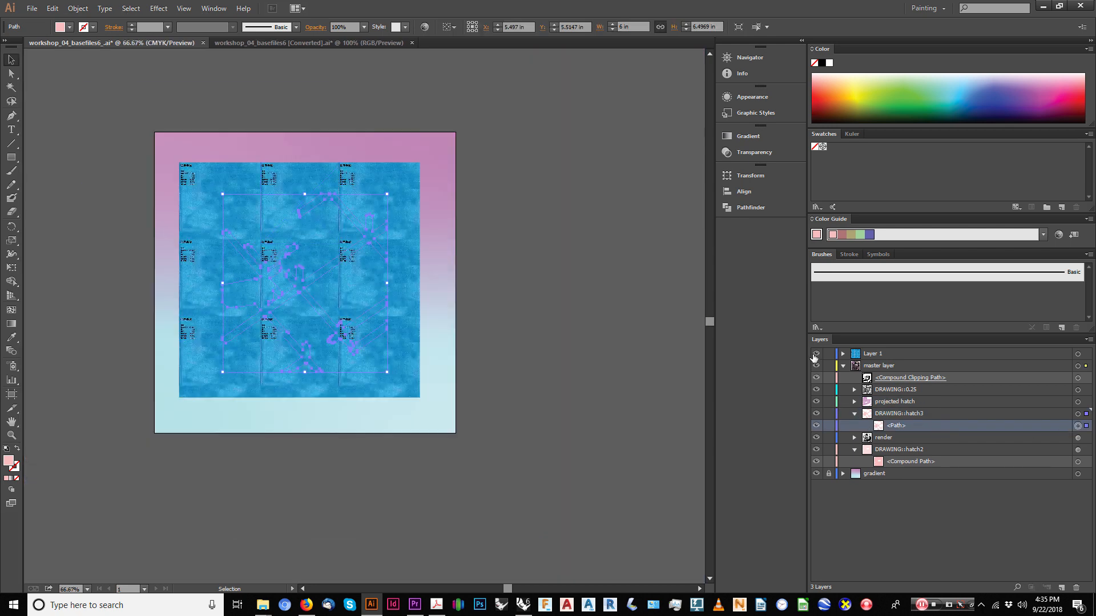
{"action": "left_click", "coordinate": [816, 354]}
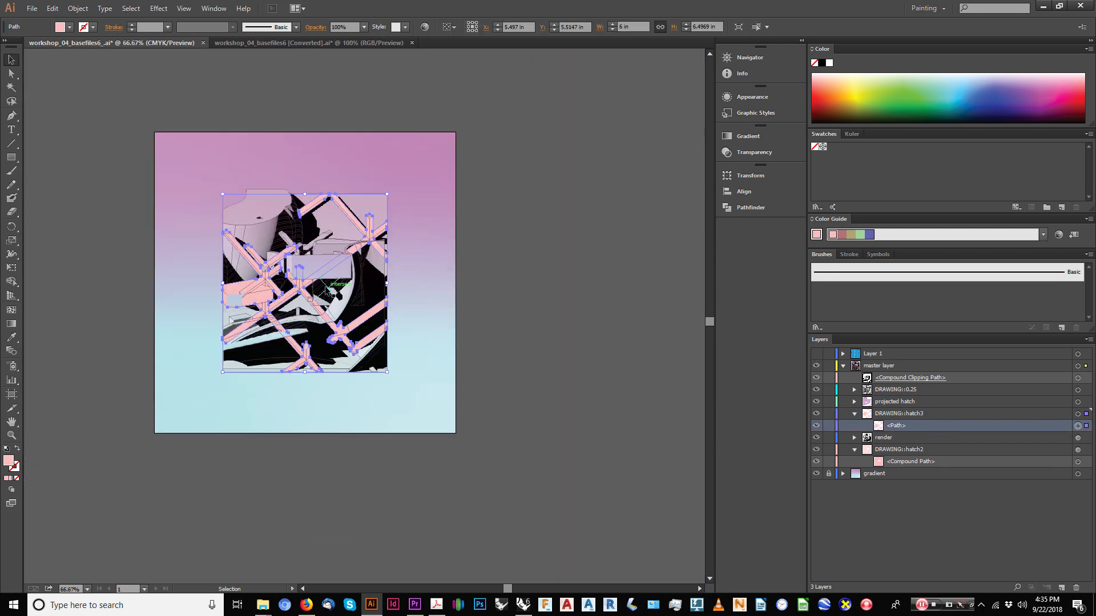
Duplicate the DRAWING::hatch3 path, move the copy into Layer 1 above the texture group and show Layer 1.
{"action": "key", "text": "ctrl+1"}
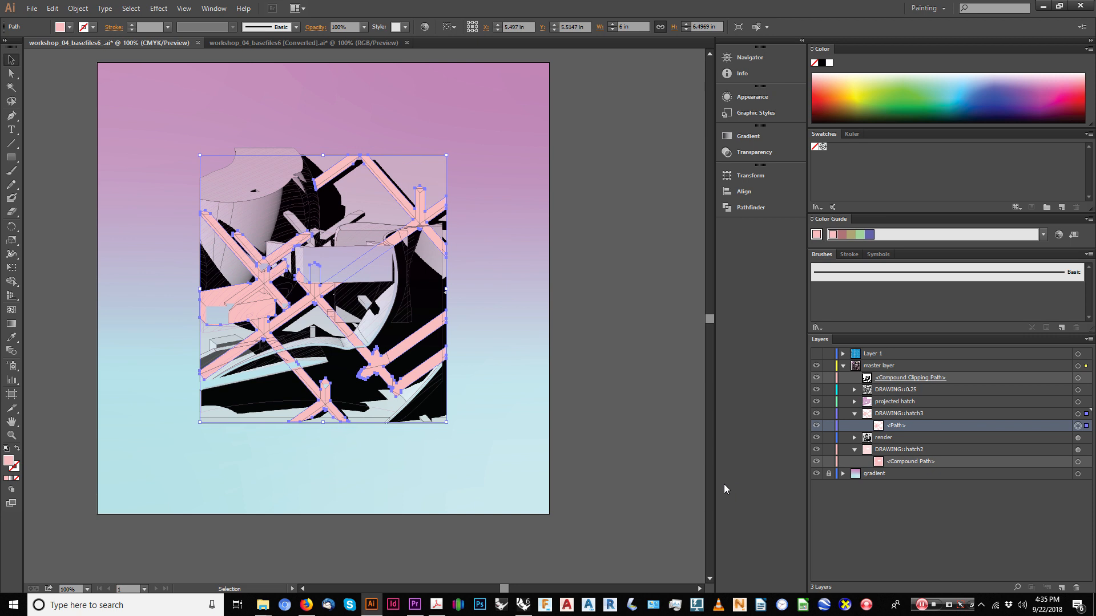
{"action": "left_click", "coordinate": [1088, 340]}
{"action": "left_click", "coordinate": [970, 69]}
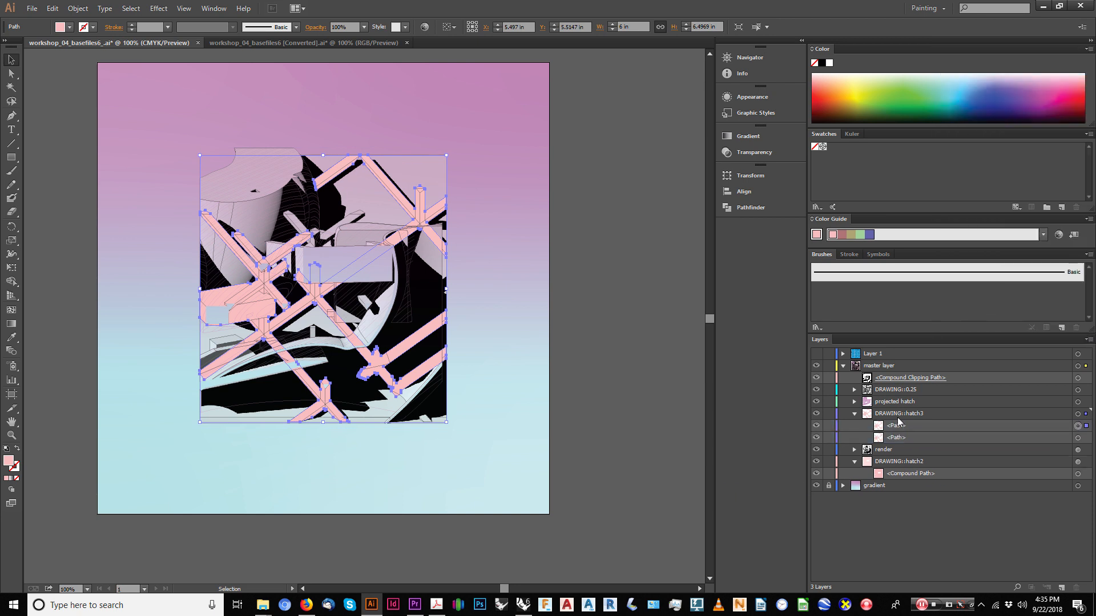
{"action": "left_click_drag", "start_coordinate": [900, 425], "coordinate": [874, 355]}
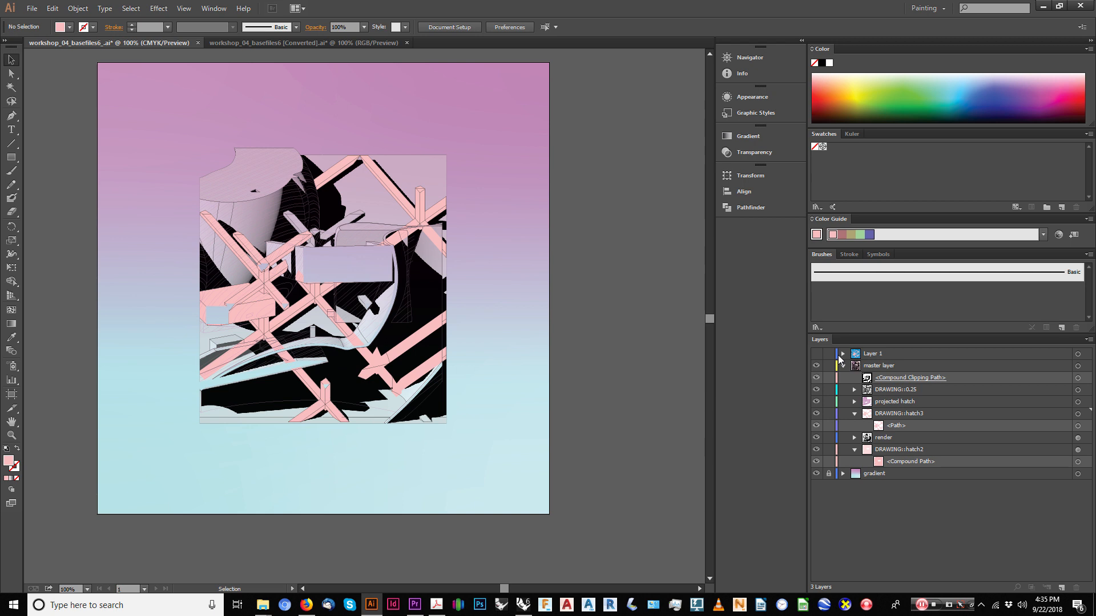
{"action": "left_click", "coordinate": [817, 354]}
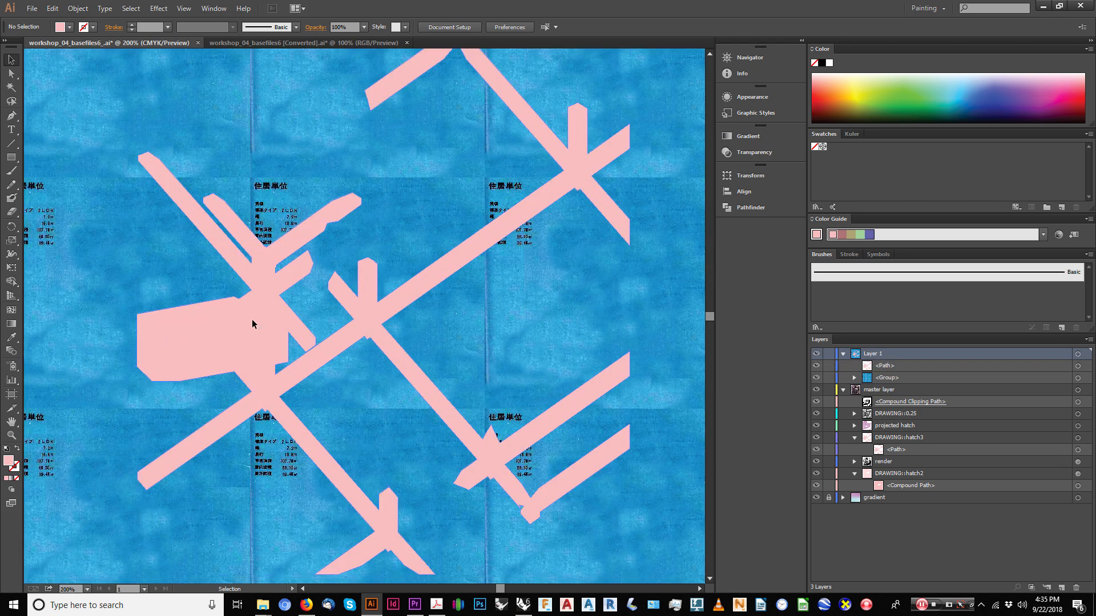
Make a clipping mask on Layer 1 from the copied hatch path so it clips the texture group, and deselect.
{"action": "left_click", "coordinate": [252, 323]}
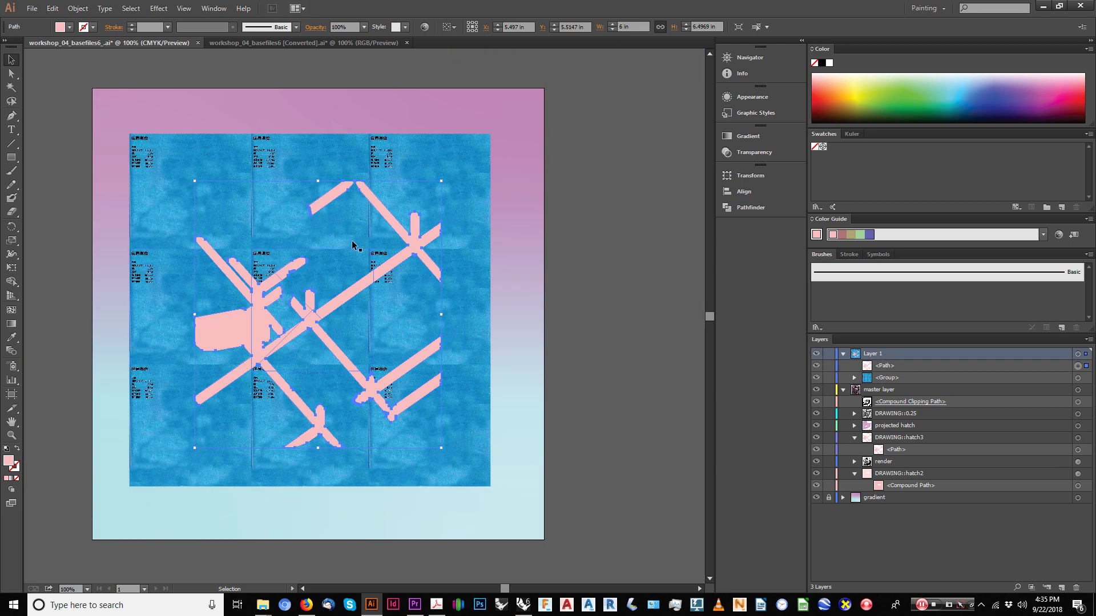
{"action": "left_click", "coordinate": [1068, 379]}
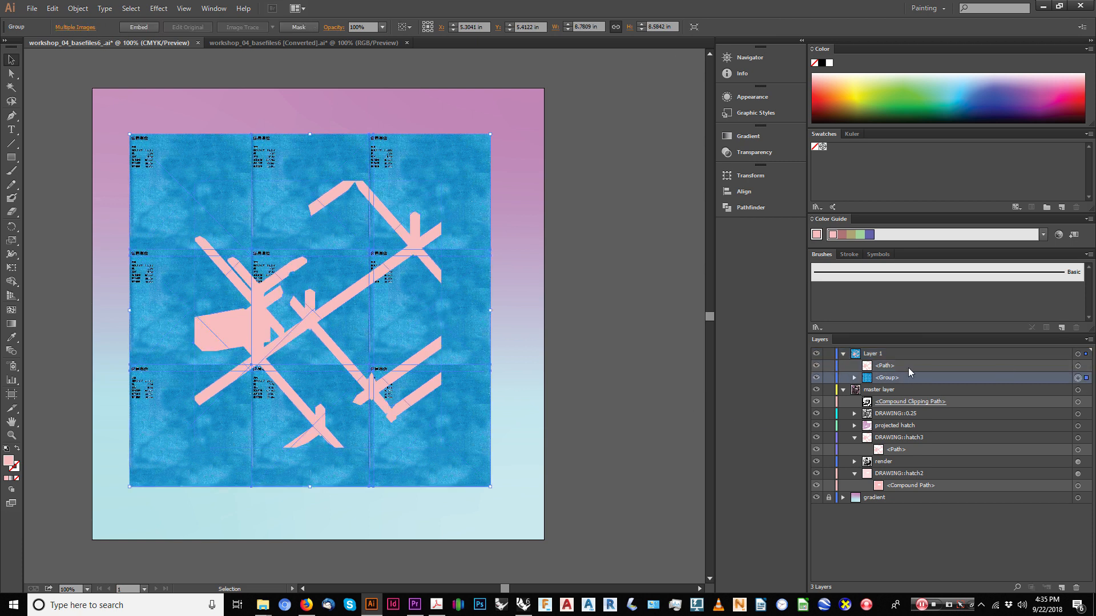
{"action": "left_click", "coordinate": [1079, 366]}
{"action": "left_click", "coordinate": [995, 356]}
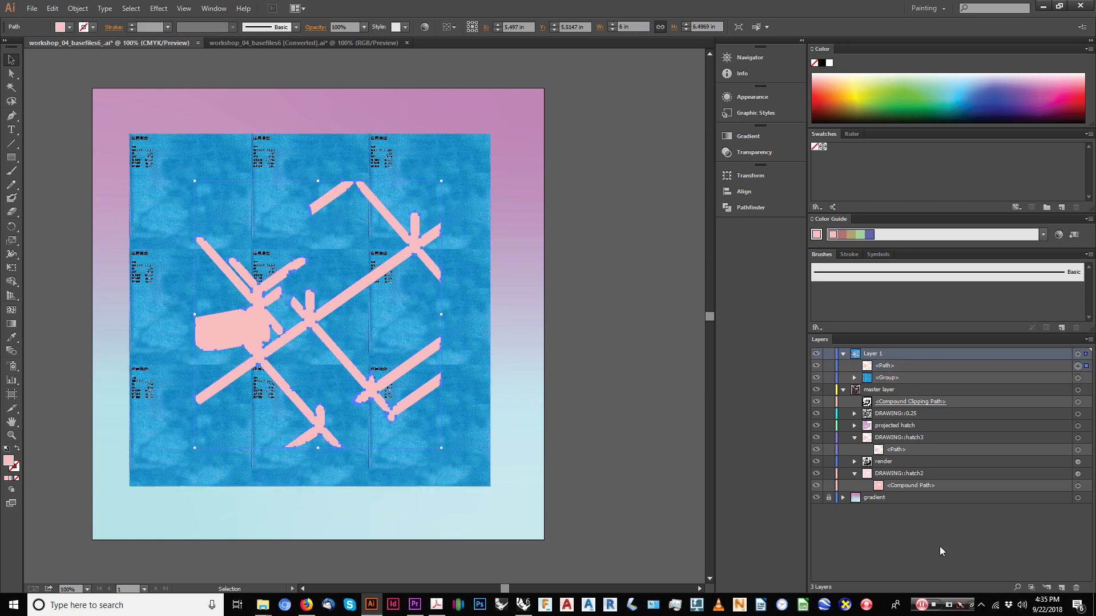
{"action": "left_click", "coordinate": [1032, 588]}
{"action": "left_click", "coordinate": [642, 273]}
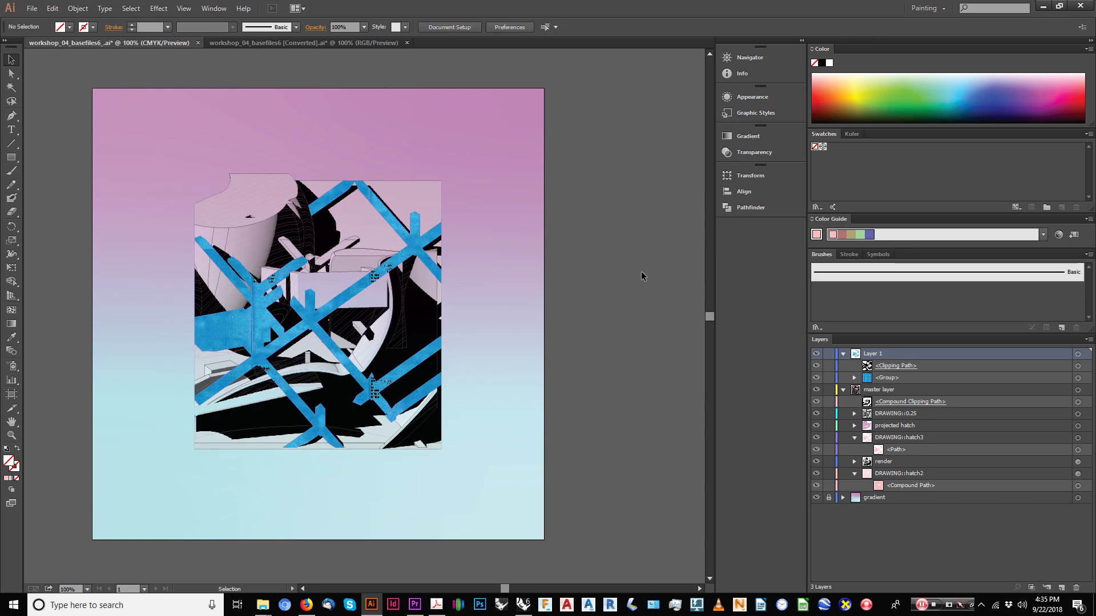
Move Layer 1 into the master layer, between projected hatch and DRAWING::hatch3, and collapse Layer 1 and DRAWING::hatch3.
{"action": "scroll", "coordinate": [159, 294], "scroll_direction": "up", "scroll_amount": 2, "text": "alt"}
{"action": "left_click_drag", "start_coordinate": [432, 337], "coordinate": [313, 275]}
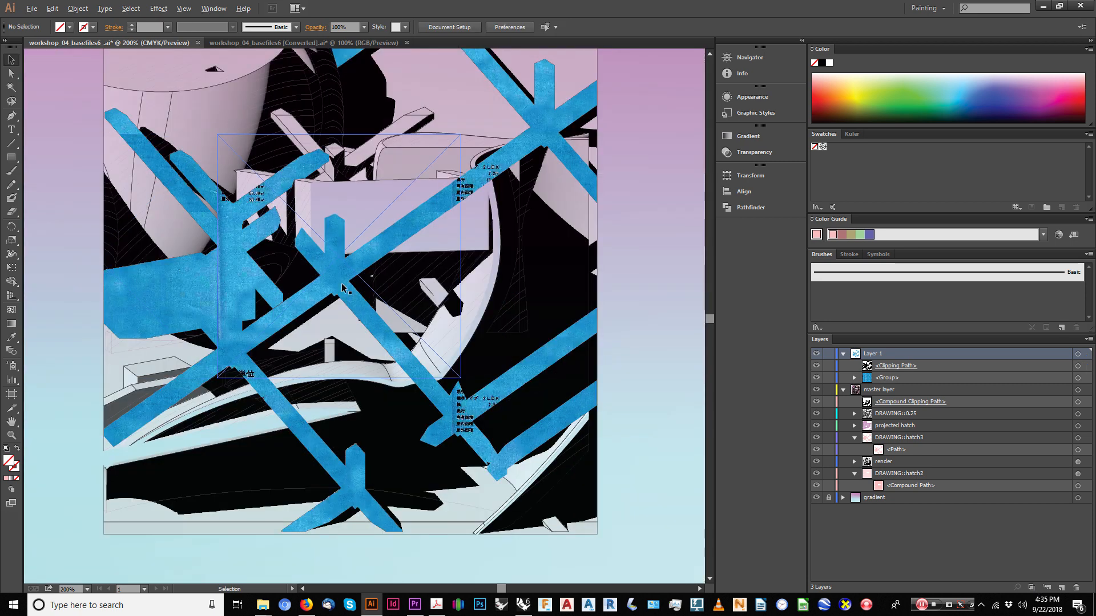
{"action": "scroll", "coordinate": [343, 284], "scroll_direction": "down", "scroll_amount": 1, "text": "alt"}
{"action": "mouse_move", "coordinate": [873, 354]}
{"action": "left_mouse_down"}
{"action": "mouse_move", "coordinate": [919, 455]}
{"action": "mouse_move", "coordinate": [914, 432]}
{"action": "left_mouse_up"}
{"action": "left_click", "coordinate": [855, 438]}
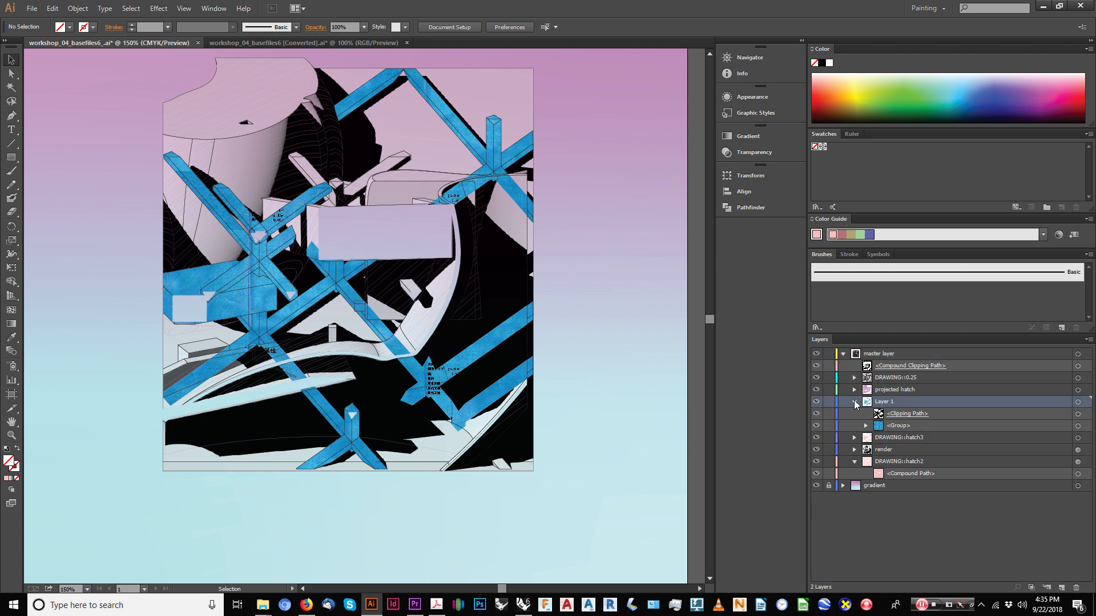
{"action": "left_click", "coordinate": [855, 402]}
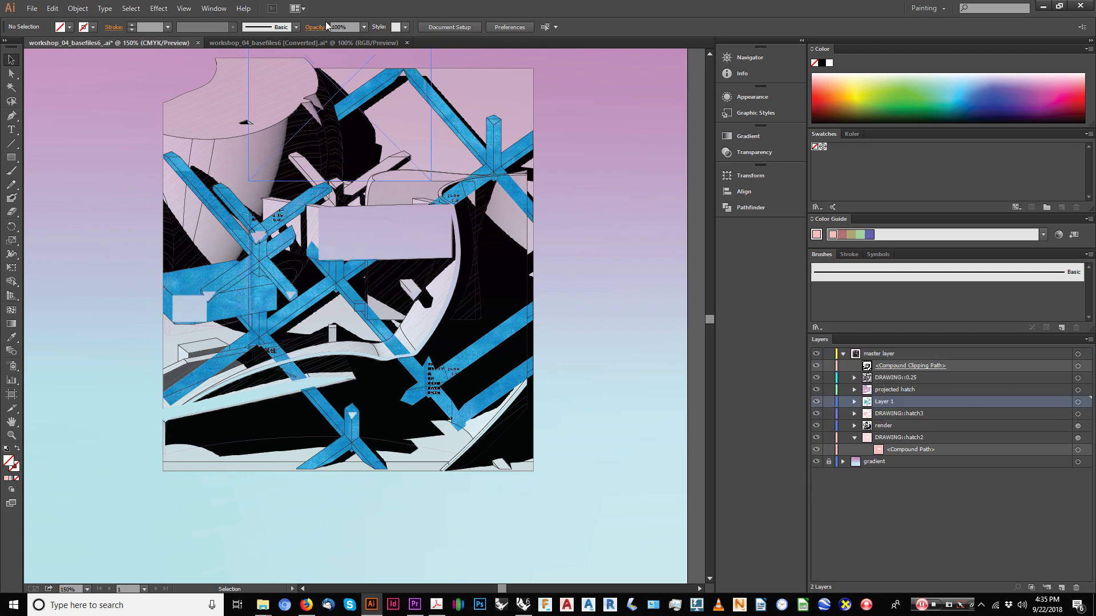
Target all of Layer 1, set its blending mode to Color Burn and inspect the tinted texture up close.
{"action": "left_click", "coordinate": [1078, 402]}
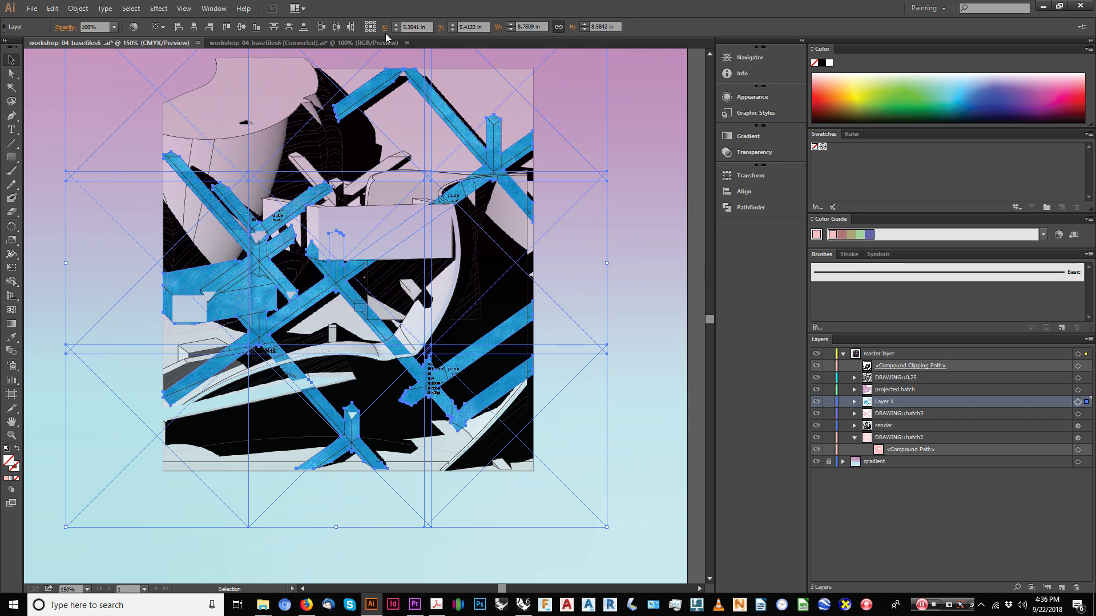
{"action": "scroll", "coordinate": [257, 126], "scroll_direction": "down", "scroll_amount": 1, "text": "alt"}
{"action": "left_click_drag", "start_coordinate": [257, 126], "coordinate": [232, 186]}
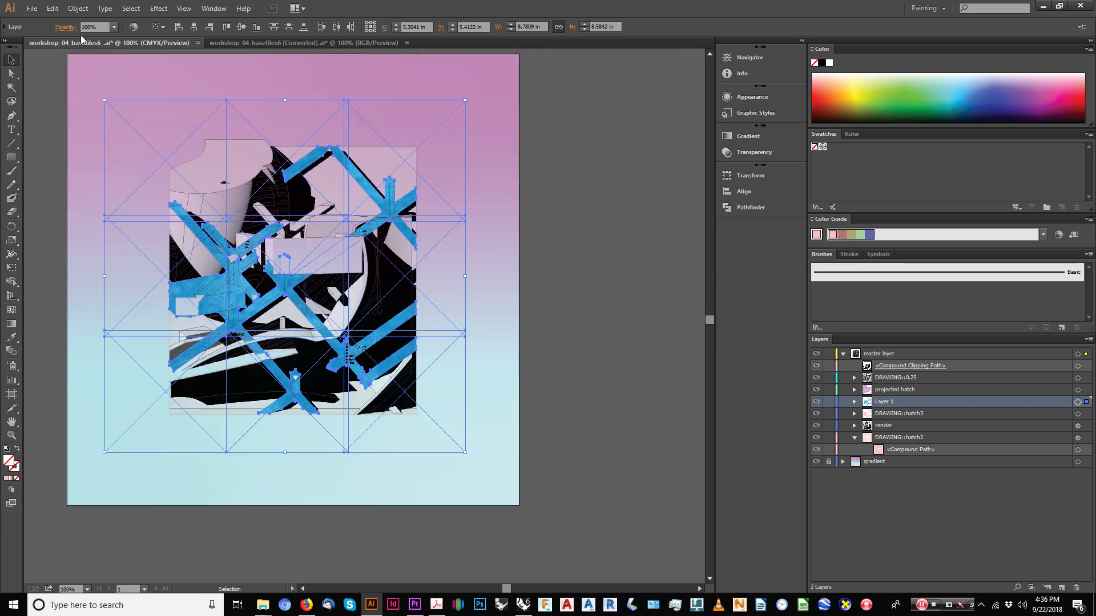
{"action": "left_click", "coordinate": [65, 27]}
{"action": "left_click", "coordinate": [27, 46]}
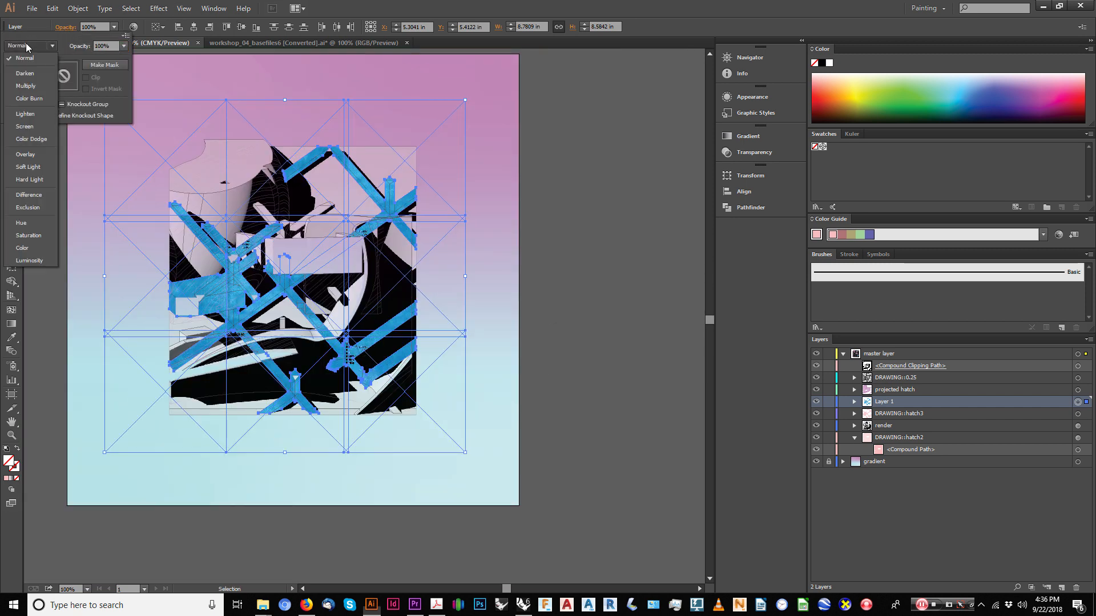
{"action": "left_click", "coordinate": [31, 98]}
{"action": "left_click", "coordinate": [614, 197]}
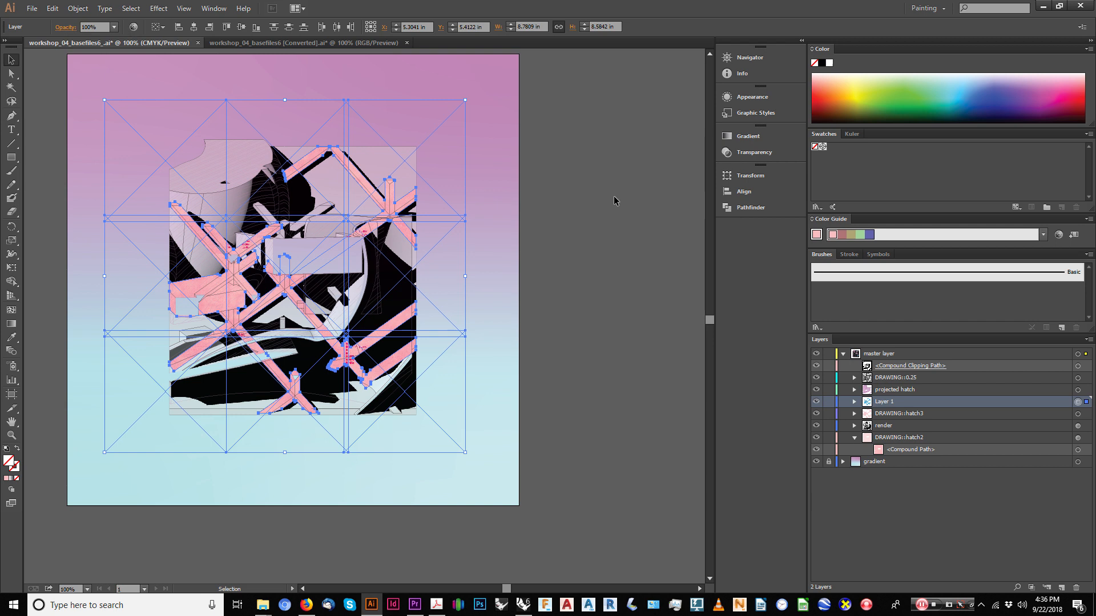
{"action": "scroll", "coordinate": [187, 263], "scroll_direction": "up", "scroll_amount": 3, "text": "alt"}
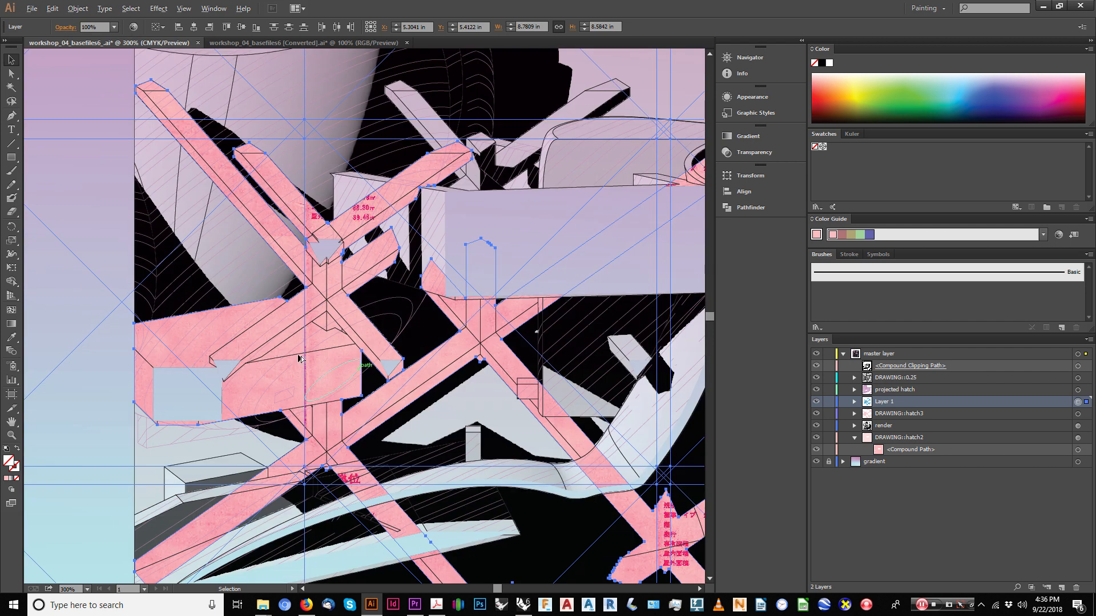
{"action": "scroll", "coordinate": [163, 346], "scroll_direction": "up", "scroll_amount": 5, "text": "alt"}
{"action": "scroll", "coordinate": [162, 346], "scroll_direction": "down", "scroll_amount": 6, "text": "alt"}
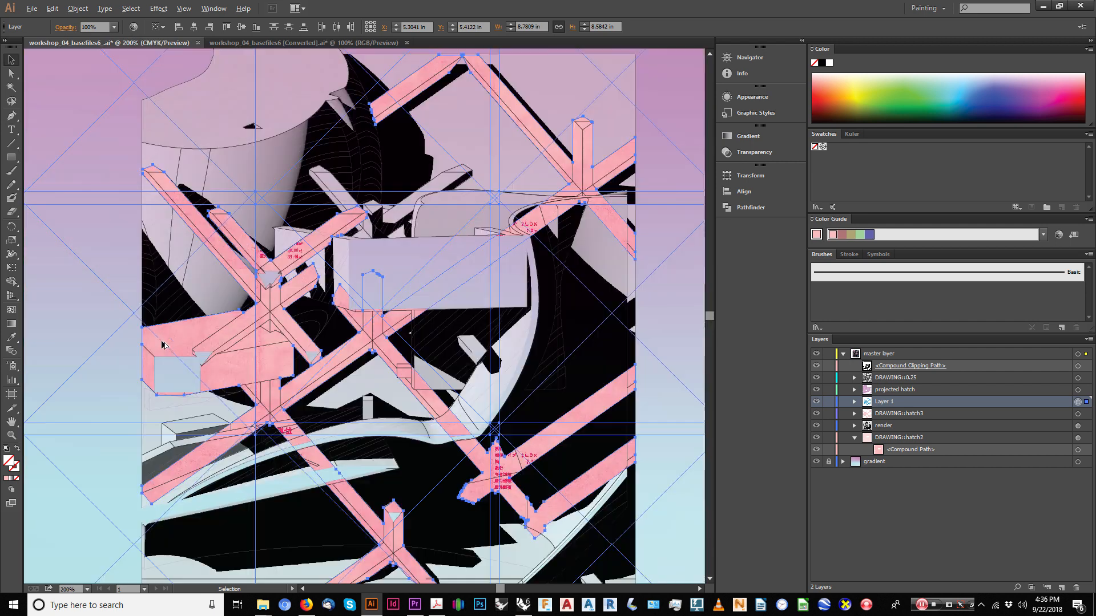
Try the Color Dodge and Overlay blending modes on Layer 1.
{"action": "left_click", "coordinate": [66, 27]}
{"action": "left_click", "coordinate": [30, 46]}
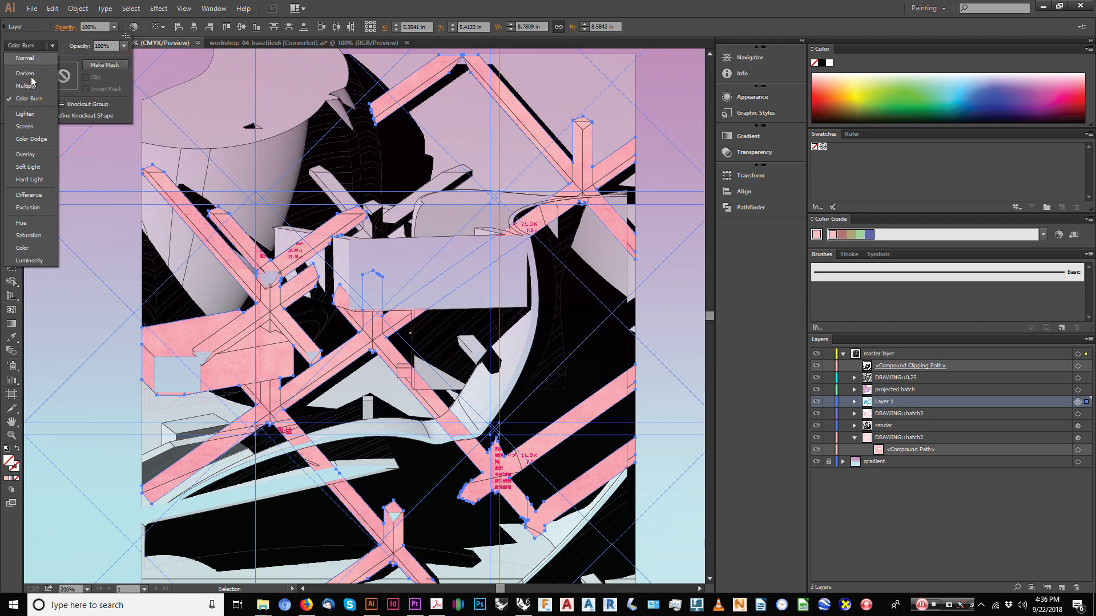
{"action": "left_click", "coordinate": [31, 138]}
{"action": "left_click", "coordinate": [30, 46]}
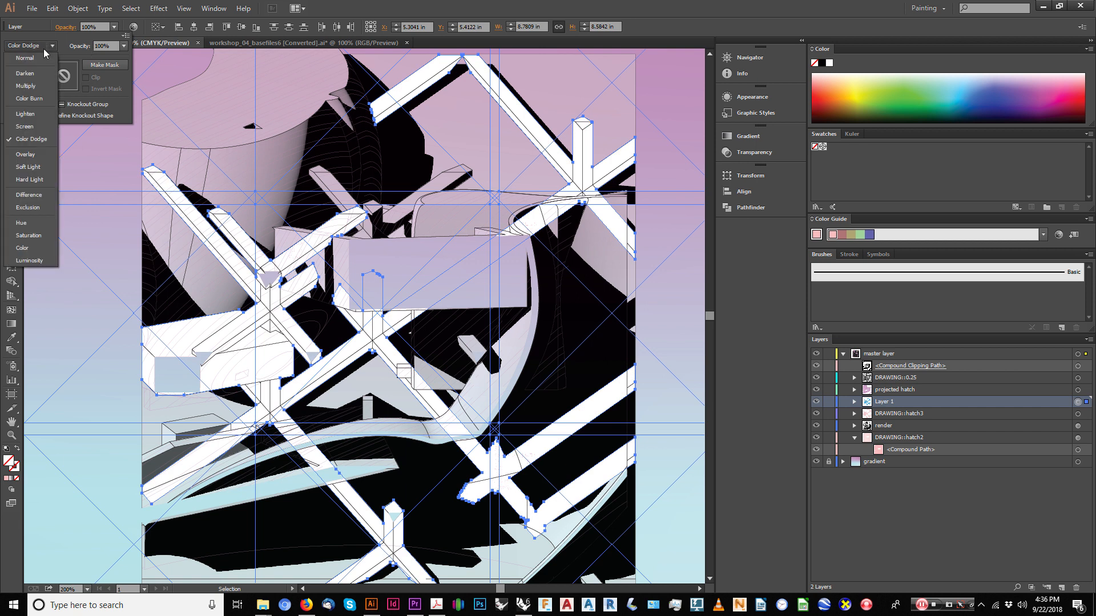
{"action": "left_click", "coordinate": [29, 154]}
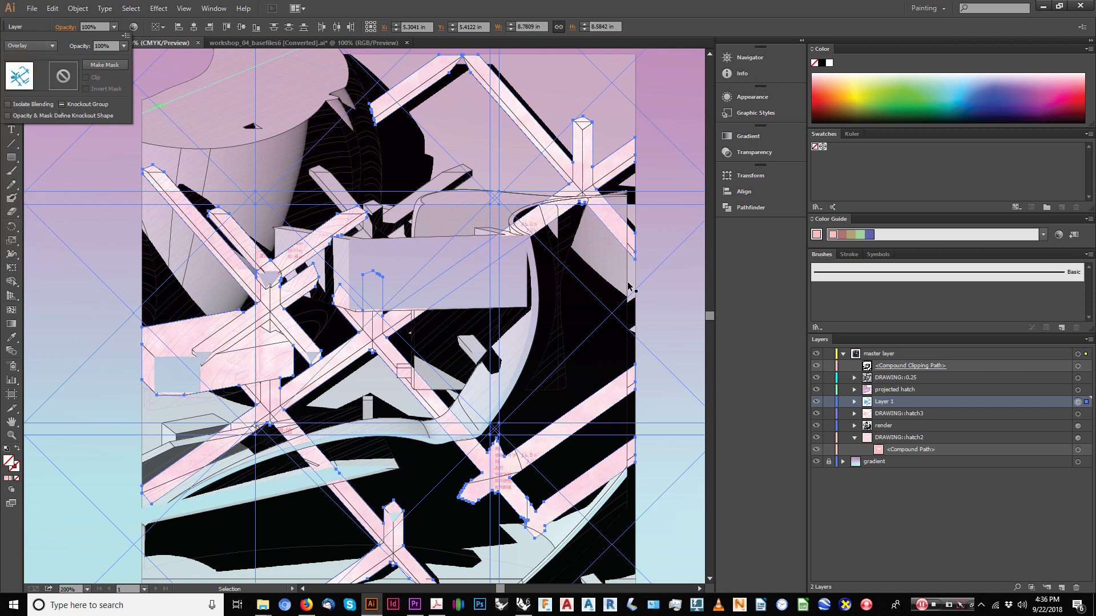
Set the blending mode of Layer 1 to Soft Light and deselect the artwork.
{"action": "left_click", "coordinate": [40, 47]}
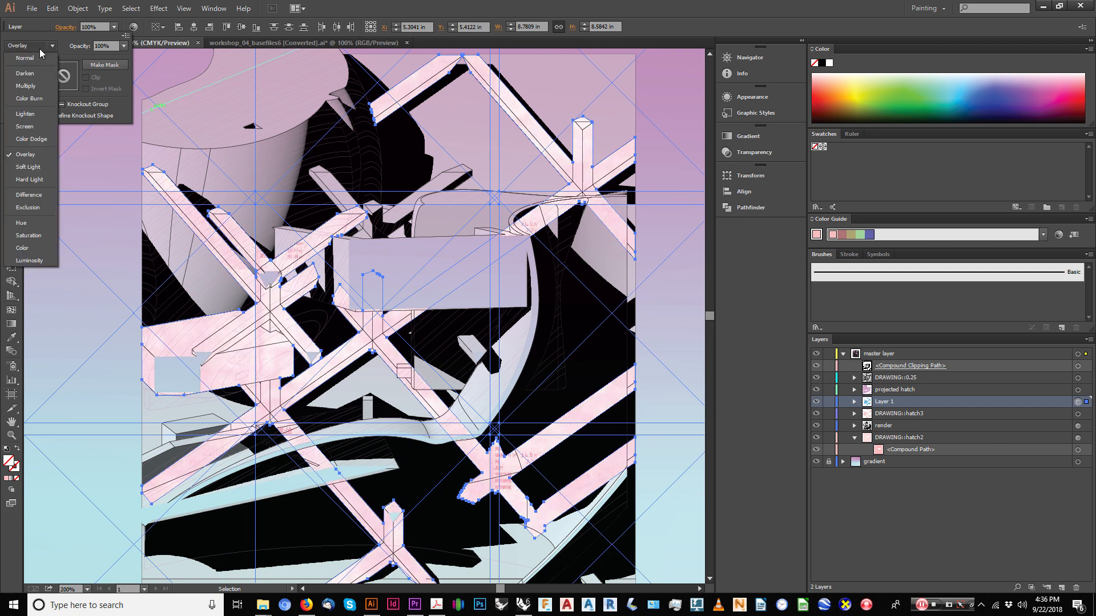
{"action": "left_click", "coordinate": [30, 170]}
{"action": "left_click_drag", "start_coordinate": [291, 230], "coordinate": [335, 249]}
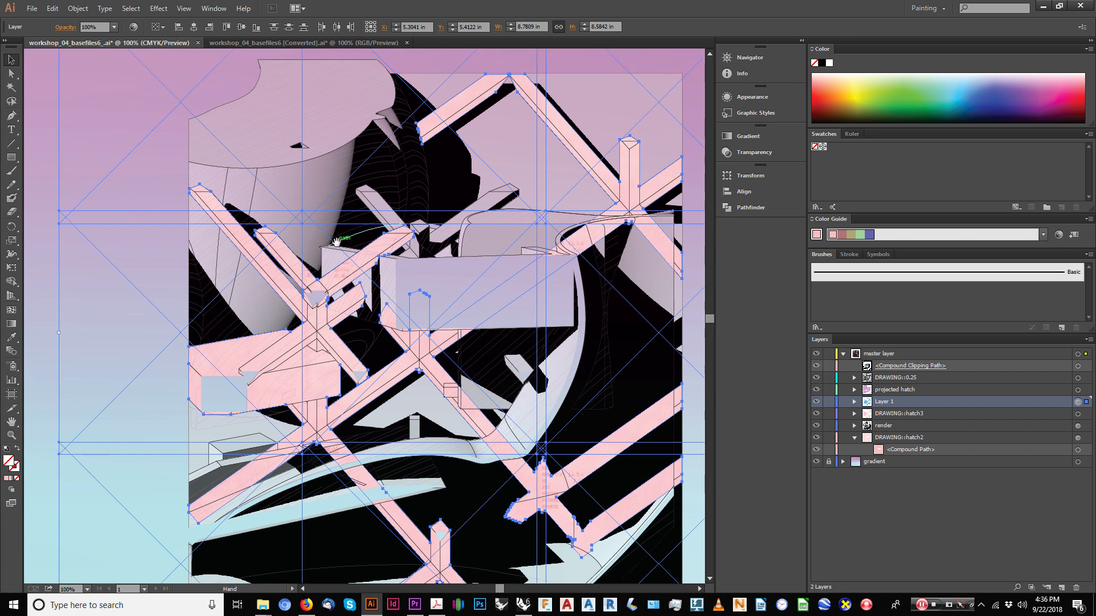
{"action": "key", "text": "ctrl+1"}
{"action": "left_click", "coordinate": [47, 221]}
{"action": "scroll", "coordinate": [334, 266], "scroll_direction": "up", "scroll_amount": 1, "text": "alt"}
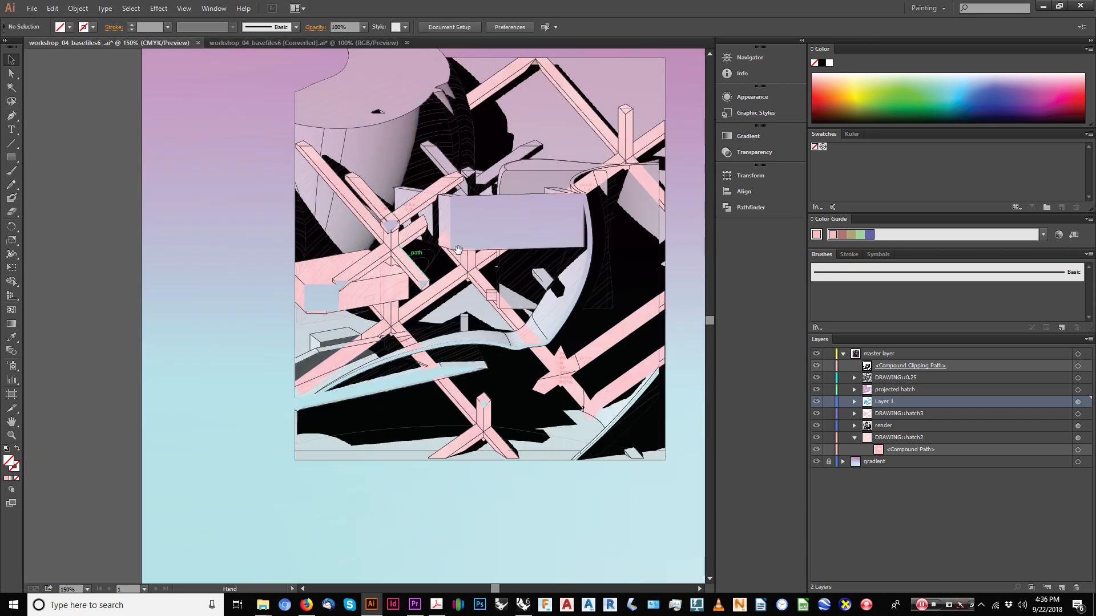
{"action": "left_click_drag", "start_coordinate": [411, 257], "coordinate": [320, 297]}
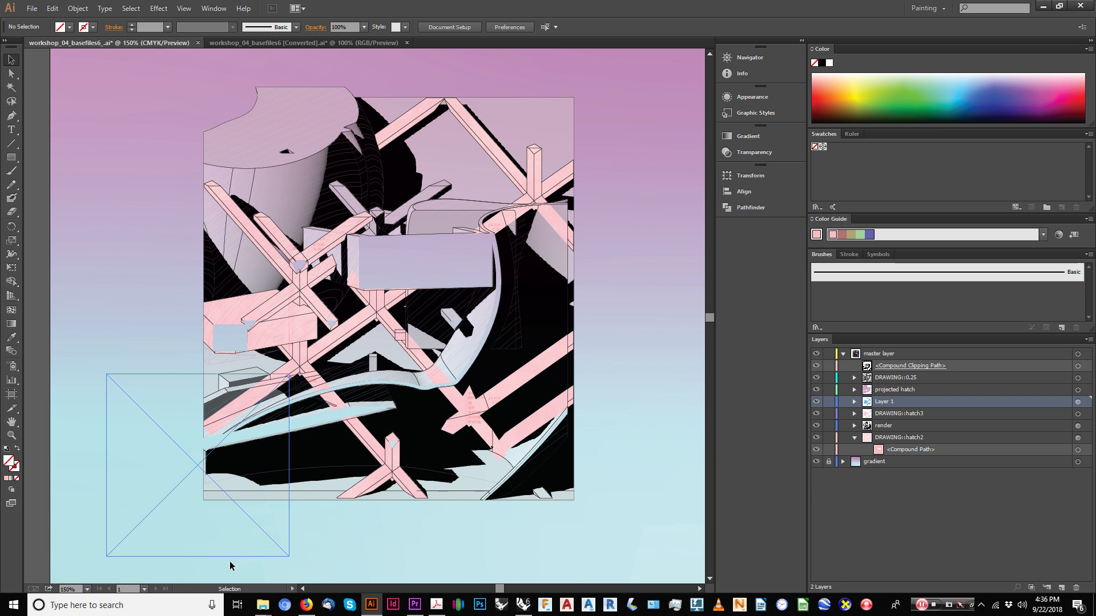
Switch to the workshop PDF in Acrobat, examine the finished example drawings and workflow pages, and return to Illustrator.
{"action": "left_click", "coordinate": [437, 605]}
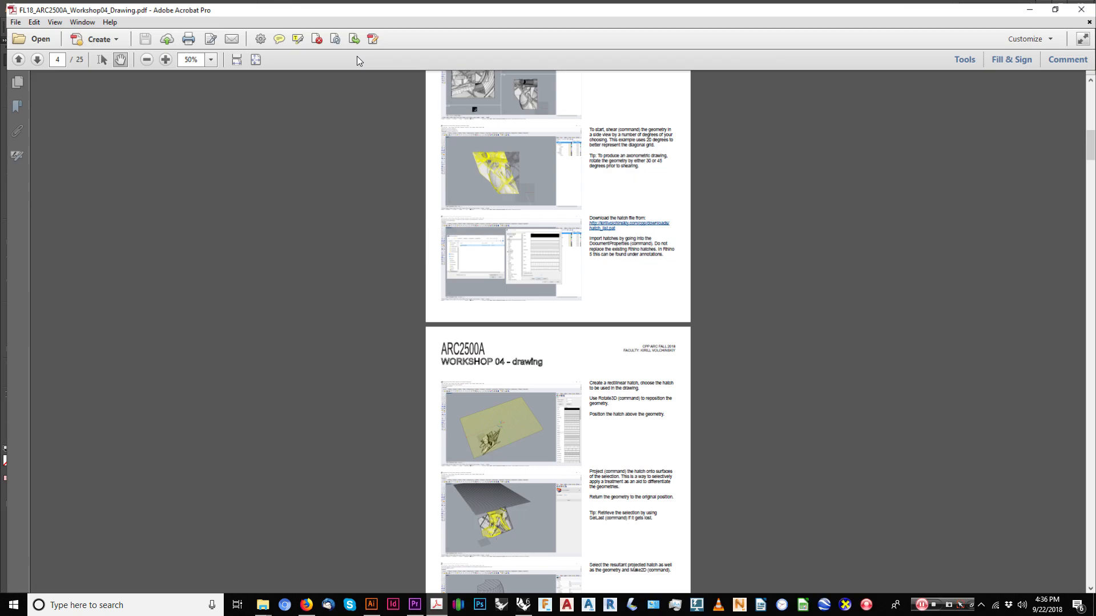
{"action": "scroll", "coordinate": [633, 329], "scroll_direction": "down", "scroll_amount": 5}
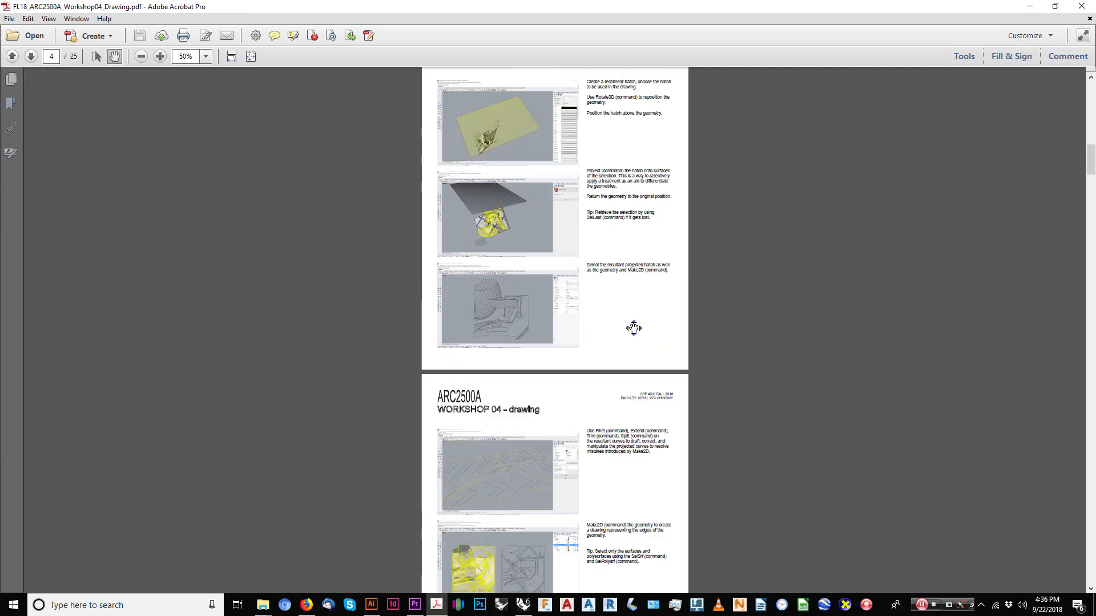
{"action": "scroll", "coordinate": [634, 329], "scroll_direction": "down", "scroll_amount": 15}
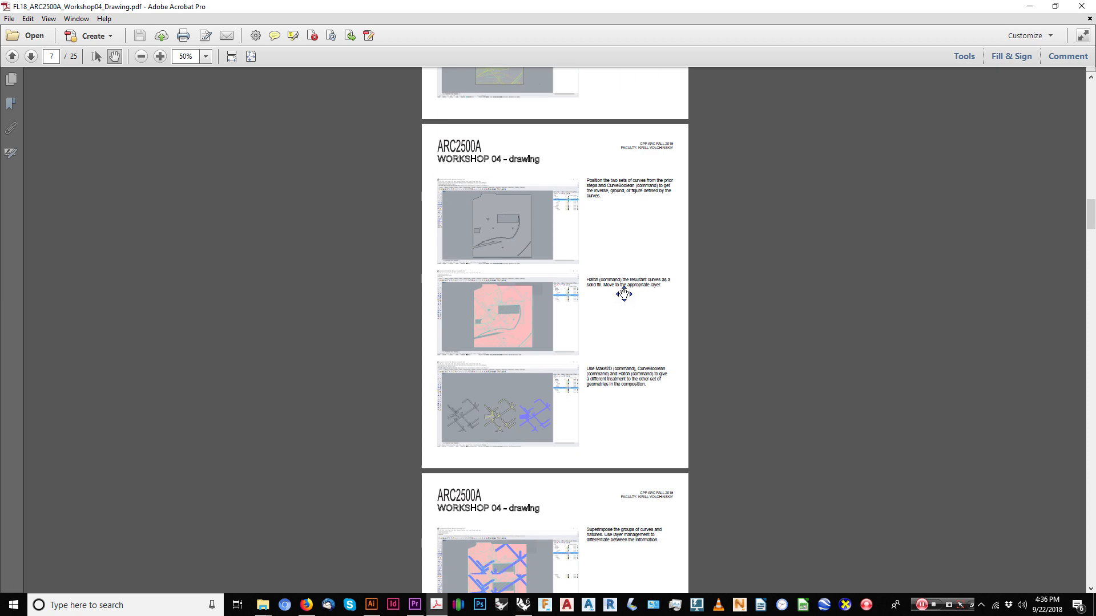
{"action": "scroll", "coordinate": [624, 294], "scroll_direction": "down", "scroll_amount": 10}
{"action": "scroll", "coordinate": [628, 274], "scroll_direction": "up", "scroll_amount": 20}
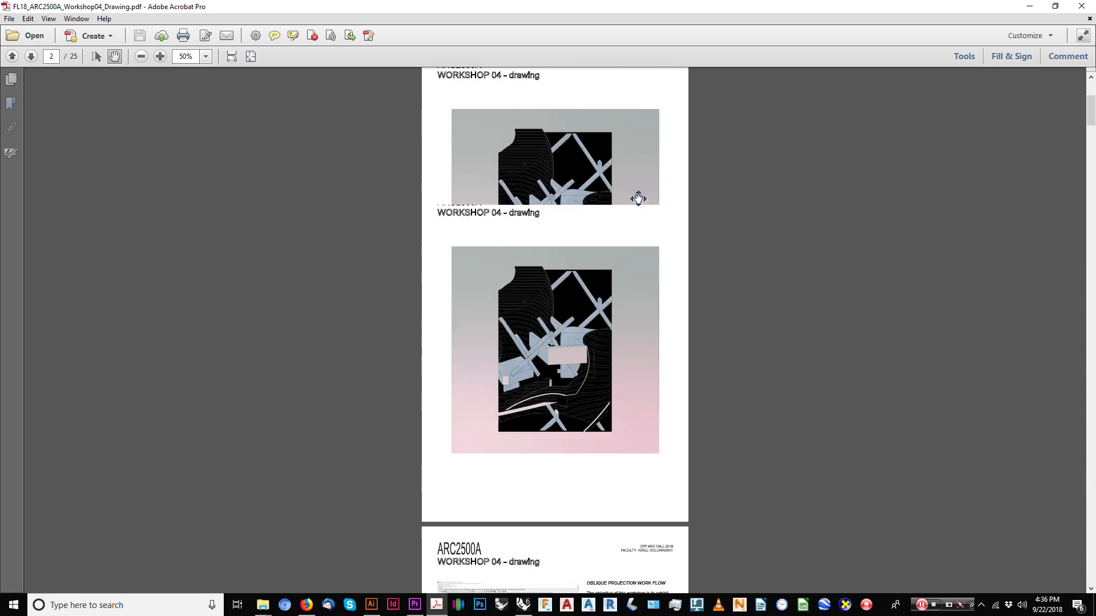
{"action": "scroll", "coordinate": [638, 199], "scroll_direction": "up", "scroll_amount": 5}
{"action": "scroll", "coordinate": [639, 199], "scroll_direction": "up", "scroll_amount": 4, "text": "ctrl"}
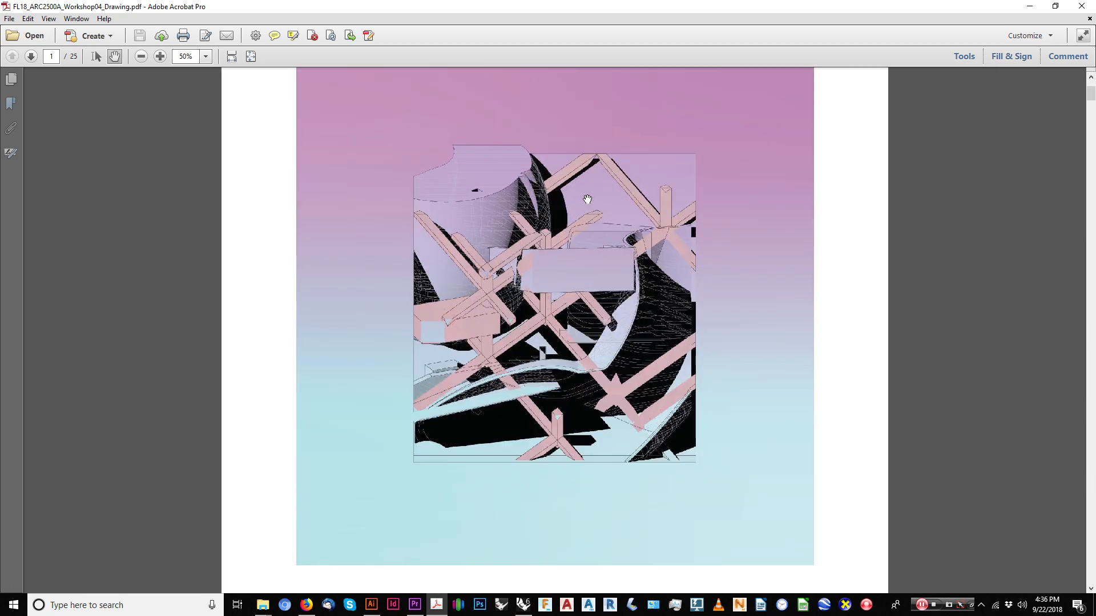
{"action": "scroll", "coordinate": [587, 199], "scroll_direction": "down", "scroll_amount": 4, "text": "ctrl"}
{"action": "scroll", "coordinate": [589, 229], "scroll_direction": "down", "scroll_amount": 20}
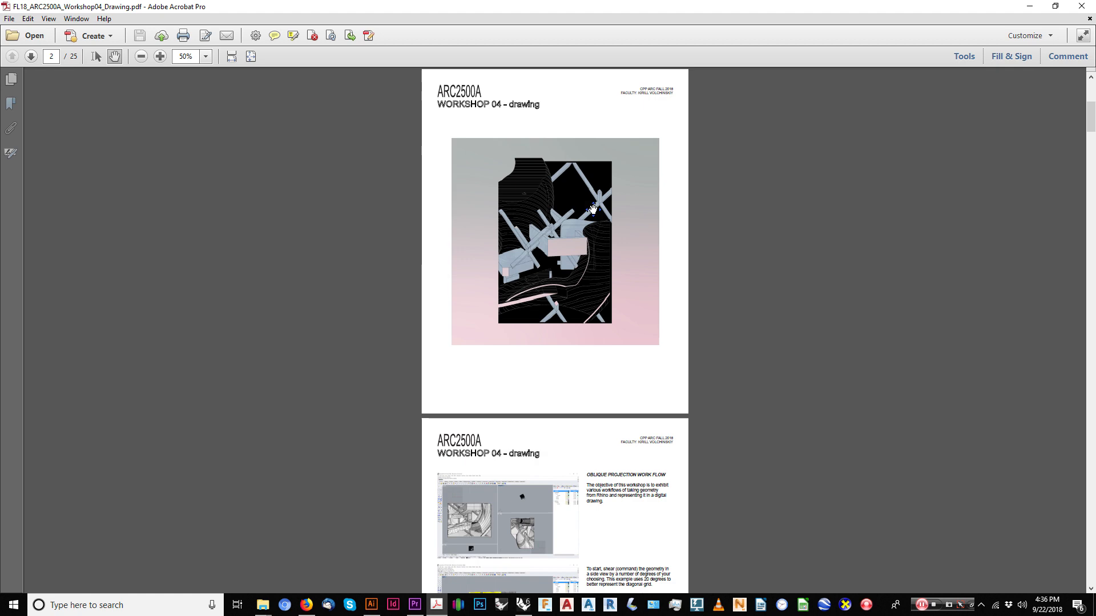
{"action": "left_click_drag", "start_coordinate": [644, 5], "coordinate": [1095, 6]}
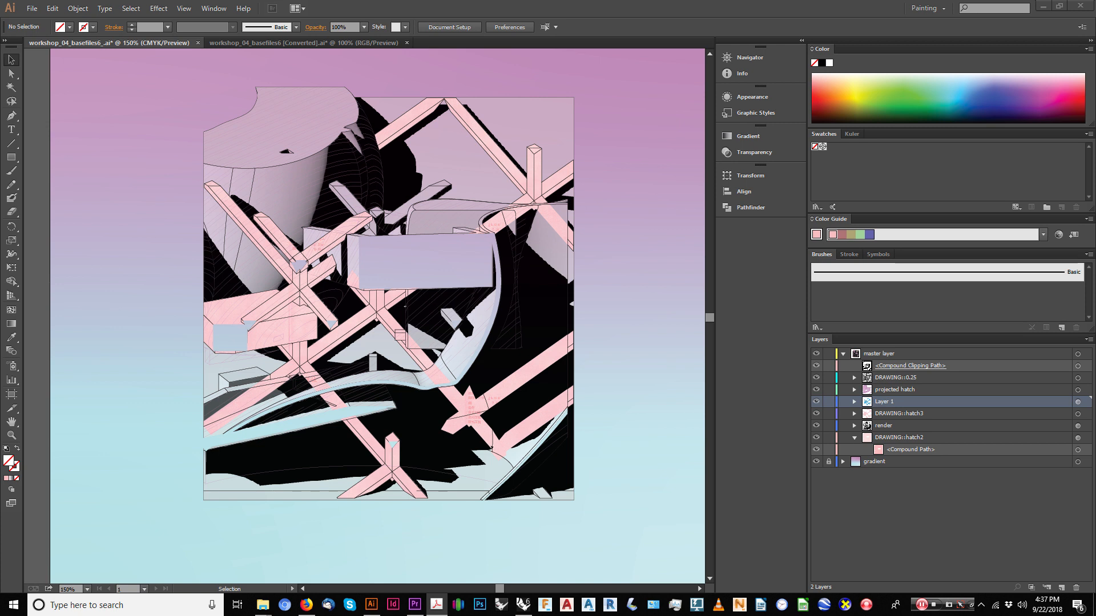
{"action": "left_click", "coordinate": [681, 219]}
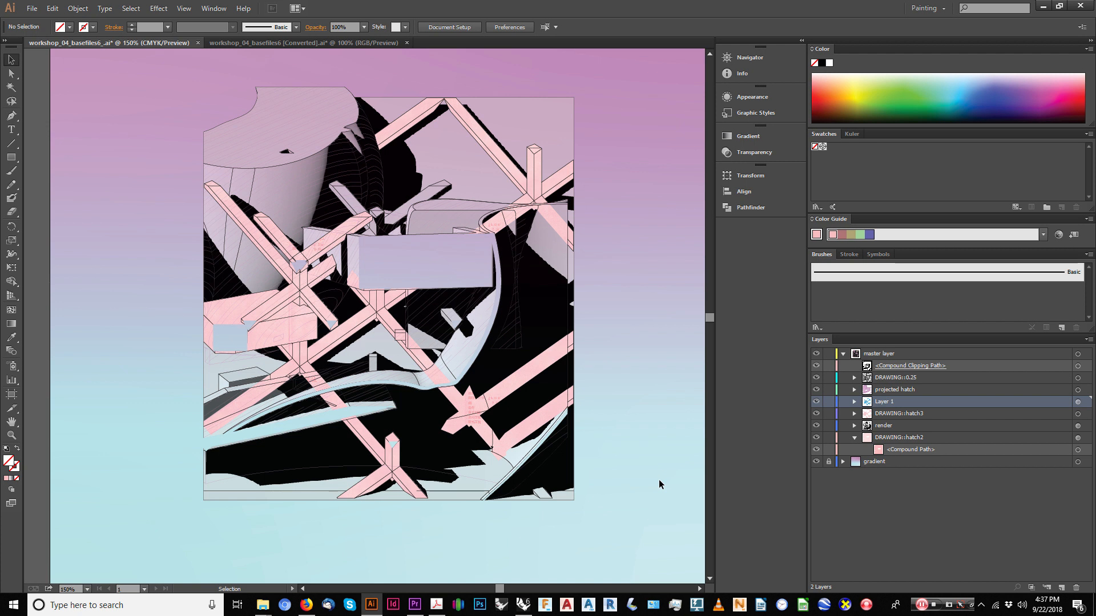
Set the stroke weight of the projected hatch layer to 0.35 pt and deselect everything.
{"action": "left_click", "coordinate": [1077, 390]}
{"action": "triple_click", "coordinate": [142, 29]}
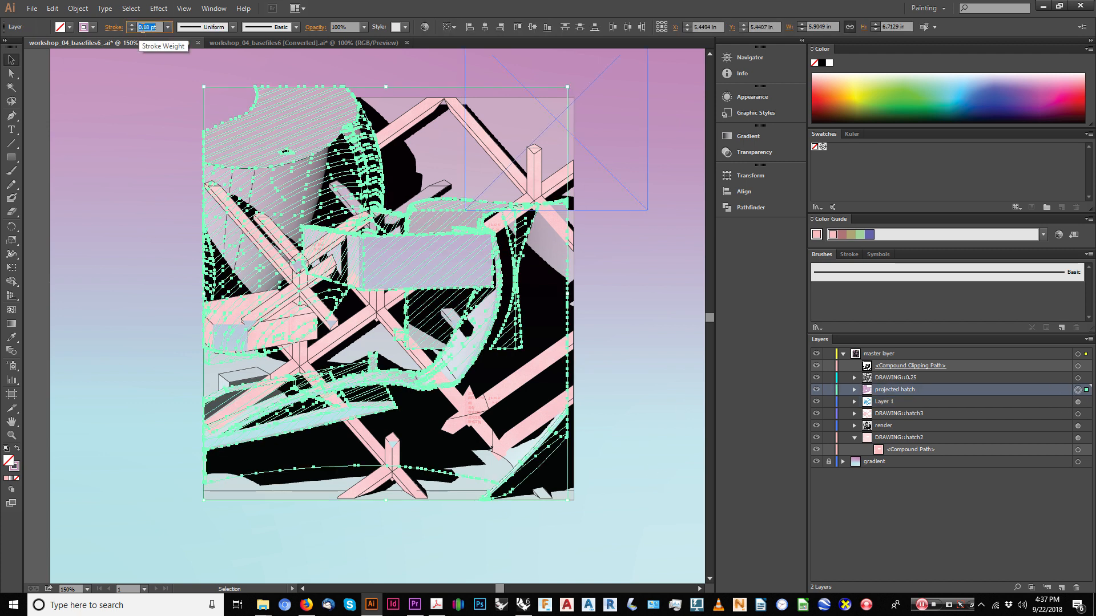
{"action": "type", "text": ".35"}
{"action": "key", "text": "Return"}
{"action": "left_click", "coordinate": [595, 262]}
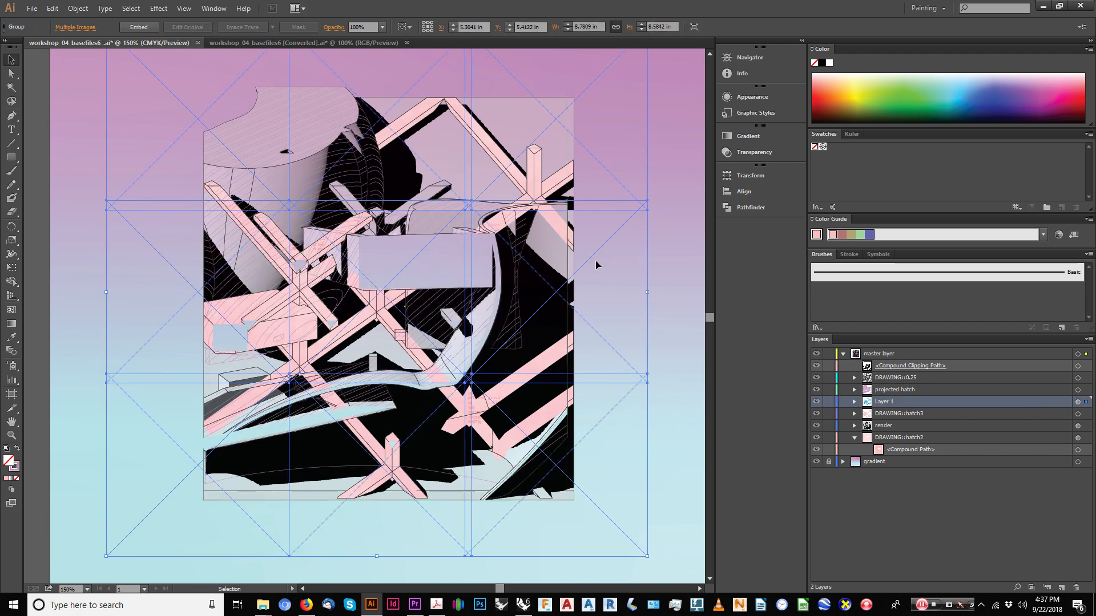
{"action": "left_click", "coordinate": [676, 160]}
{"action": "key", "text": "alt"}
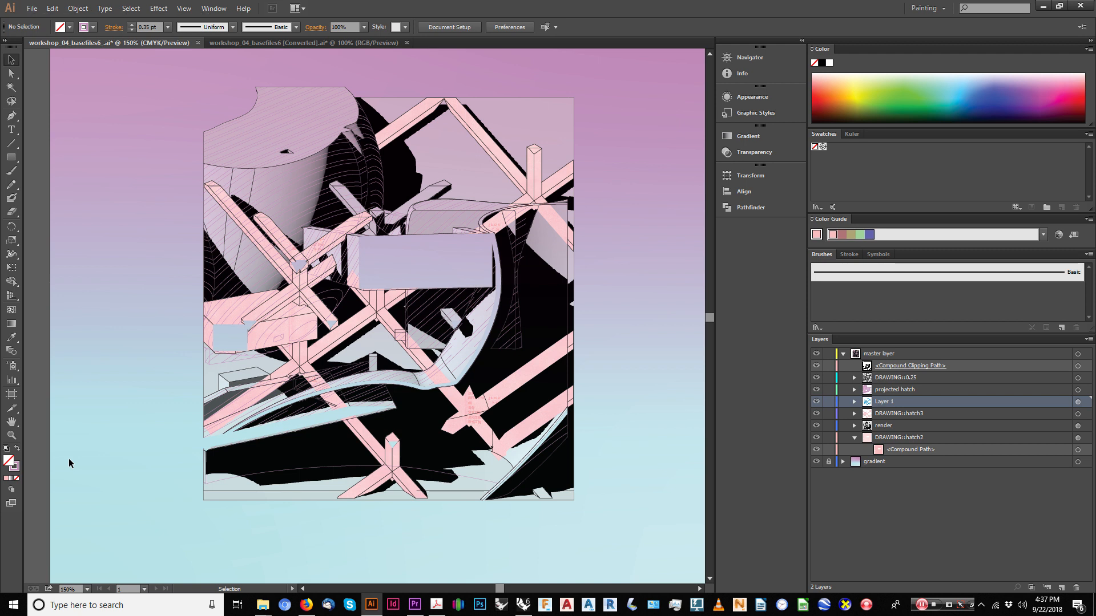
{"action": "left_click_drag", "start_coordinate": [69, 457], "coordinate": [577, 417]}
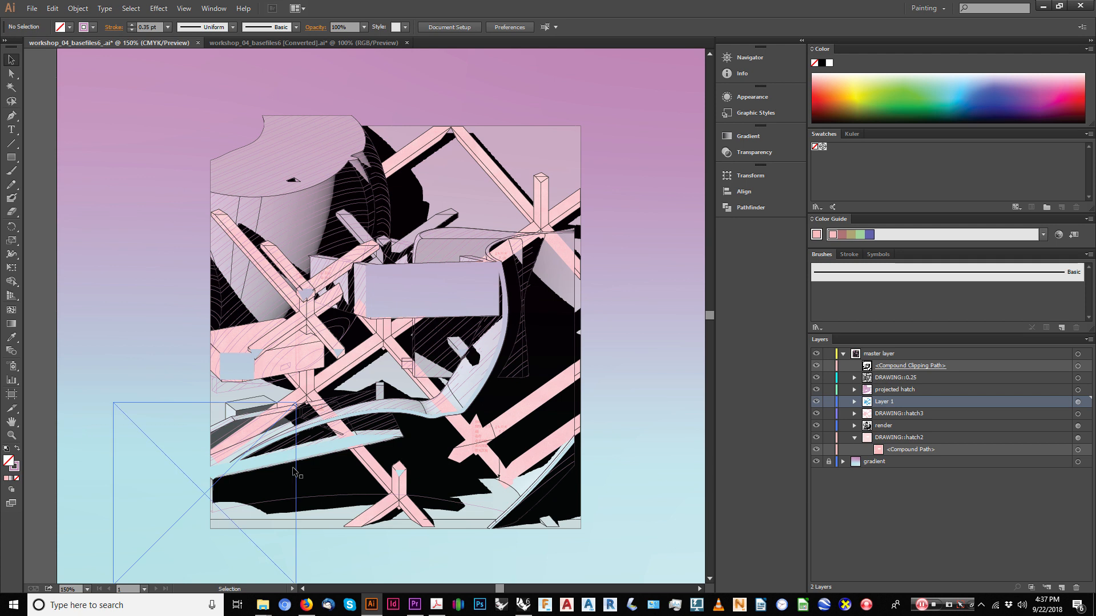
{"action": "scroll", "coordinate": [211, 362], "scroll_direction": "down", "scroll_amount": 1, "text": "alt"}
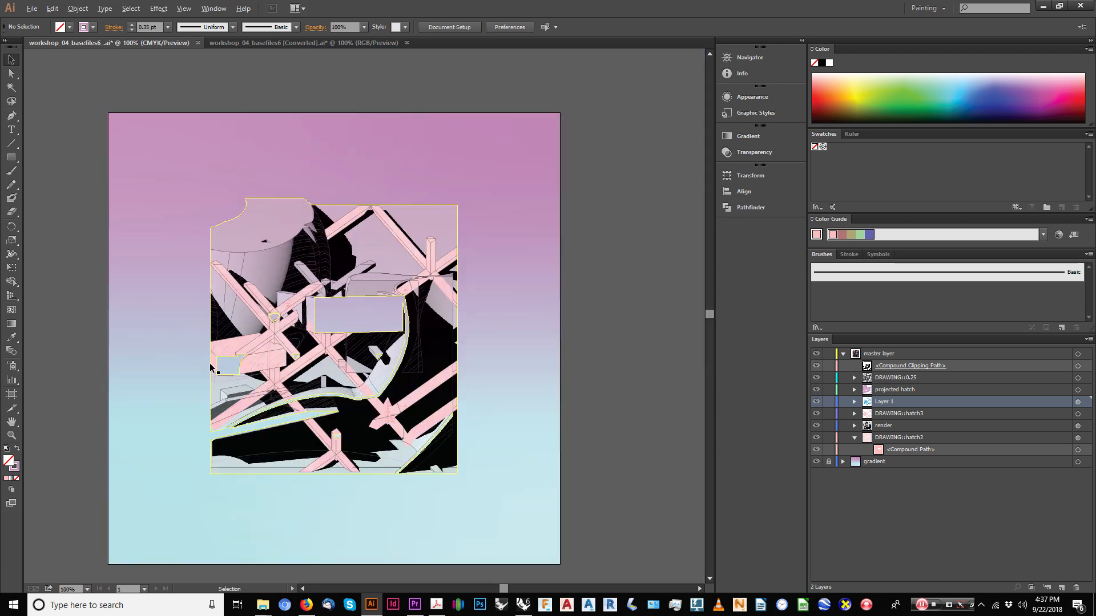
{"action": "left_click_drag", "start_coordinate": [233, 355], "coordinate": [262, 335]}
{"action": "scroll", "coordinate": [360, 366], "scroll_direction": "up", "scroll_amount": 1, "text": "alt"}
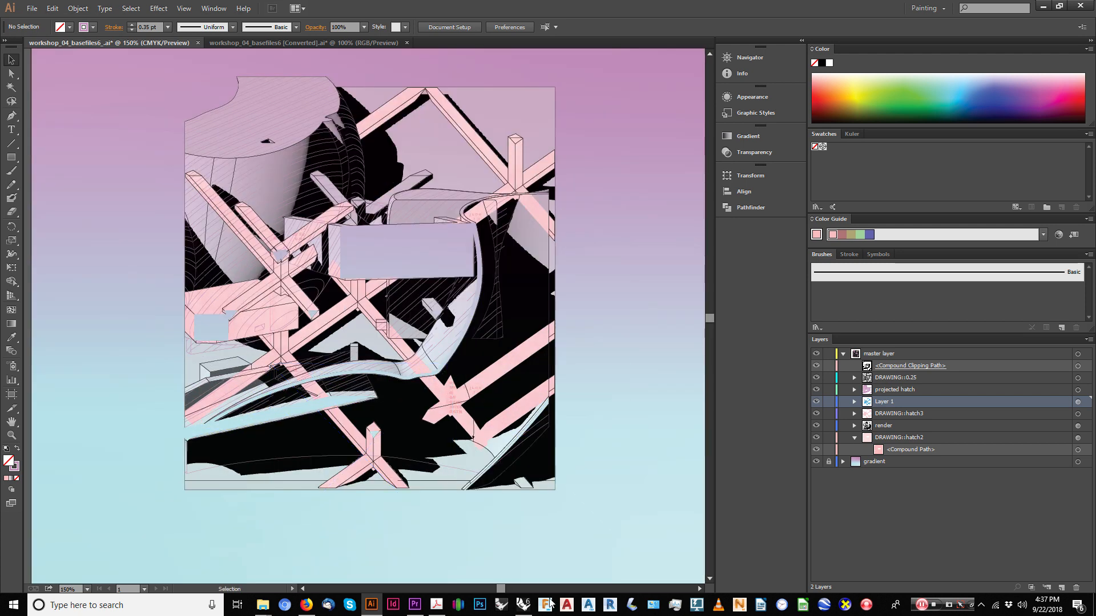
Switch to Rhino, orbit the perspective view to look at the model from above, and return to Illustrator.
{"action": "key", "text": "alt+Tab"}
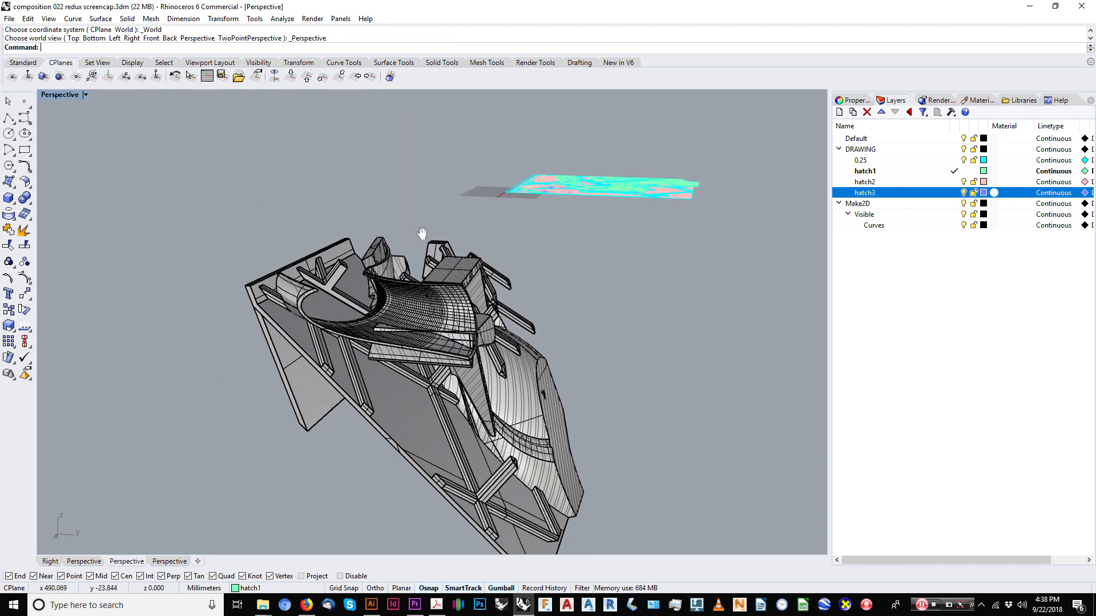
{"action": "right_click_drag", "start_coordinate": [421, 238], "coordinate": [318, 241]}
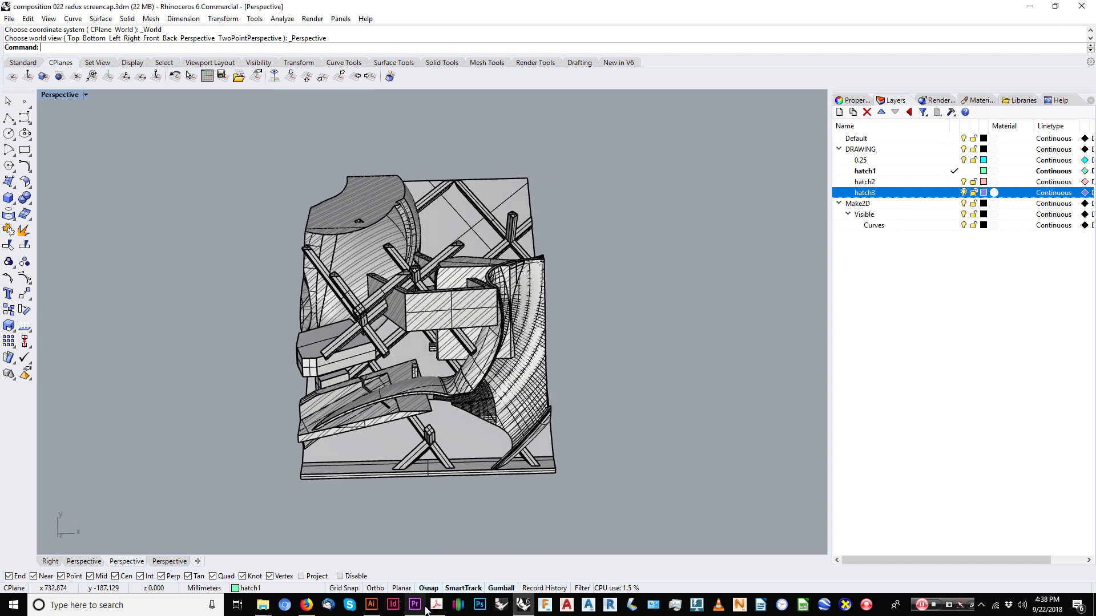
{"action": "left_click", "coordinate": [371, 605]}
{"action": "scroll", "coordinate": [588, 369], "scroll_direction": "down", "scroll_amount": 2, "text": "alt"}
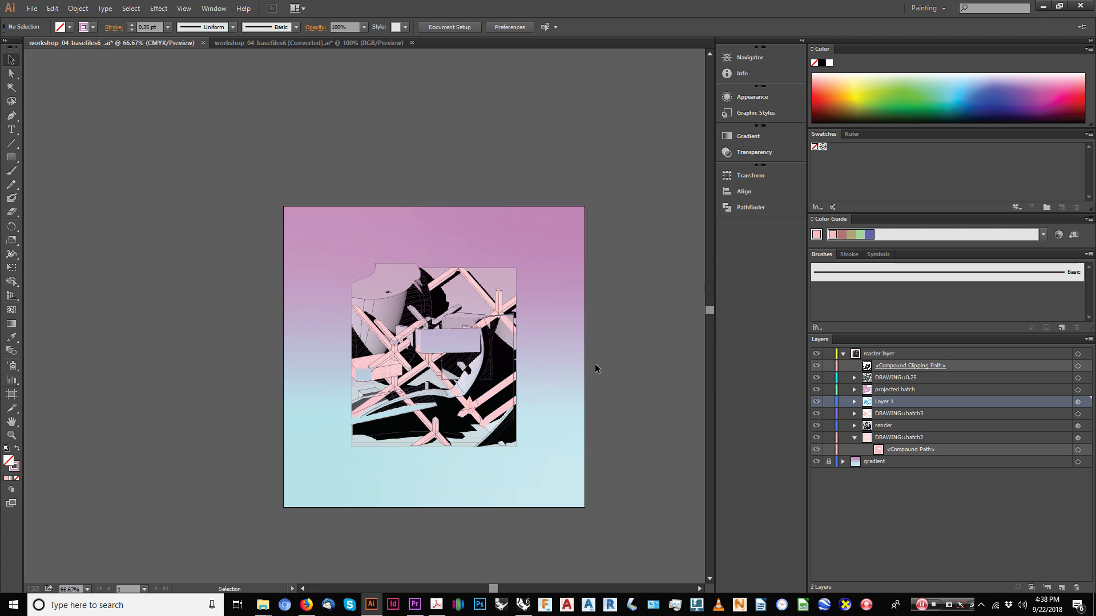
{"action": "scroll", "coordinate": [588, 392], "scroll_direction": "up", "scroll_amount": 1, "text": "alt"}
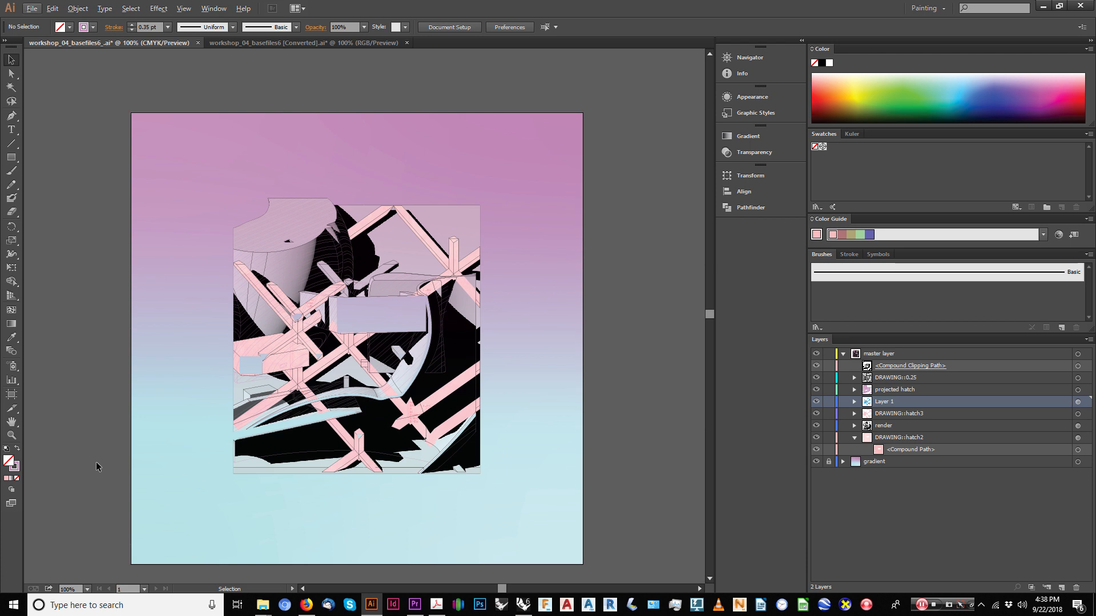
{"action": "left_click", "coordinate": [935, 605]}
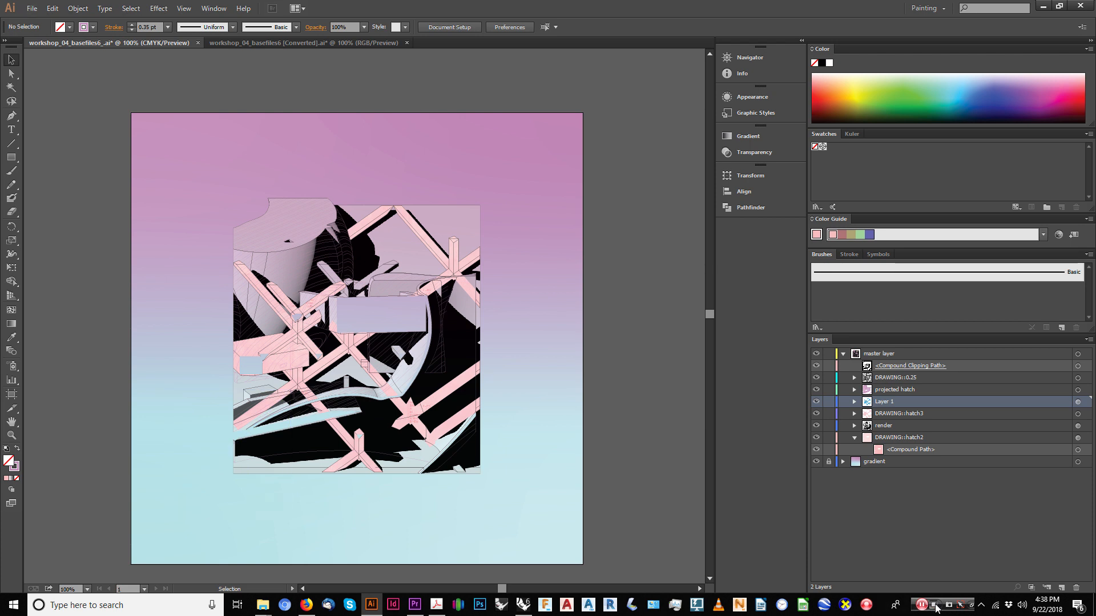